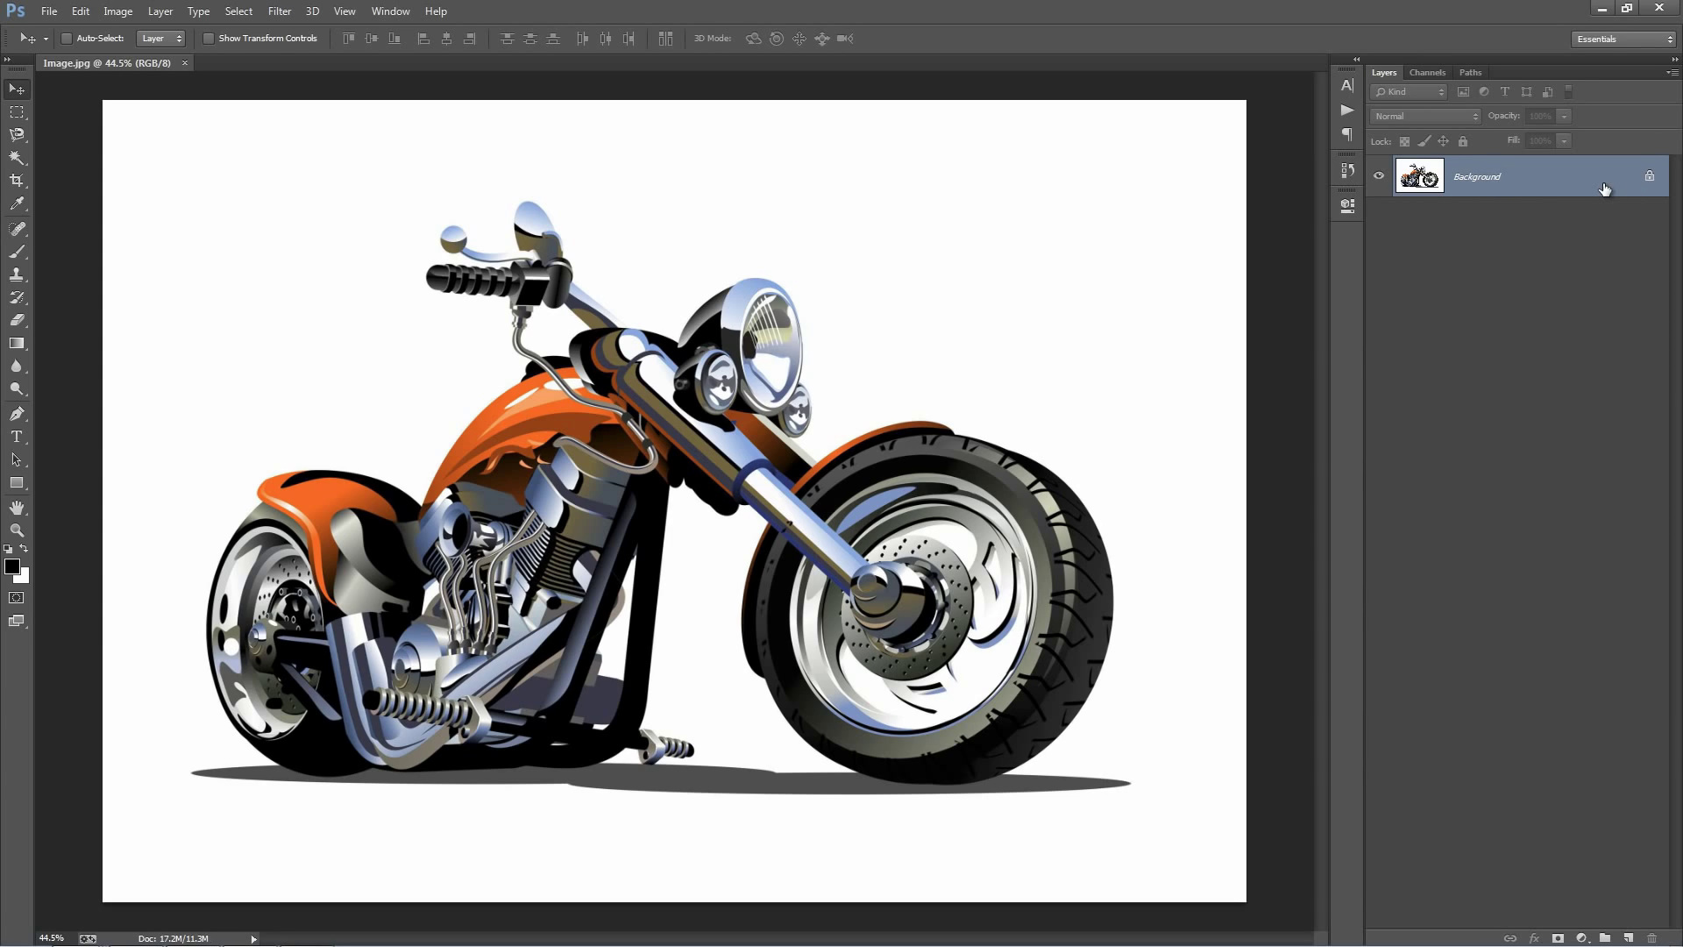
Duplicate the Background layer, delete the original, and convert the copy into the new Background
{"action": "key", "text": "ctrl+j"}
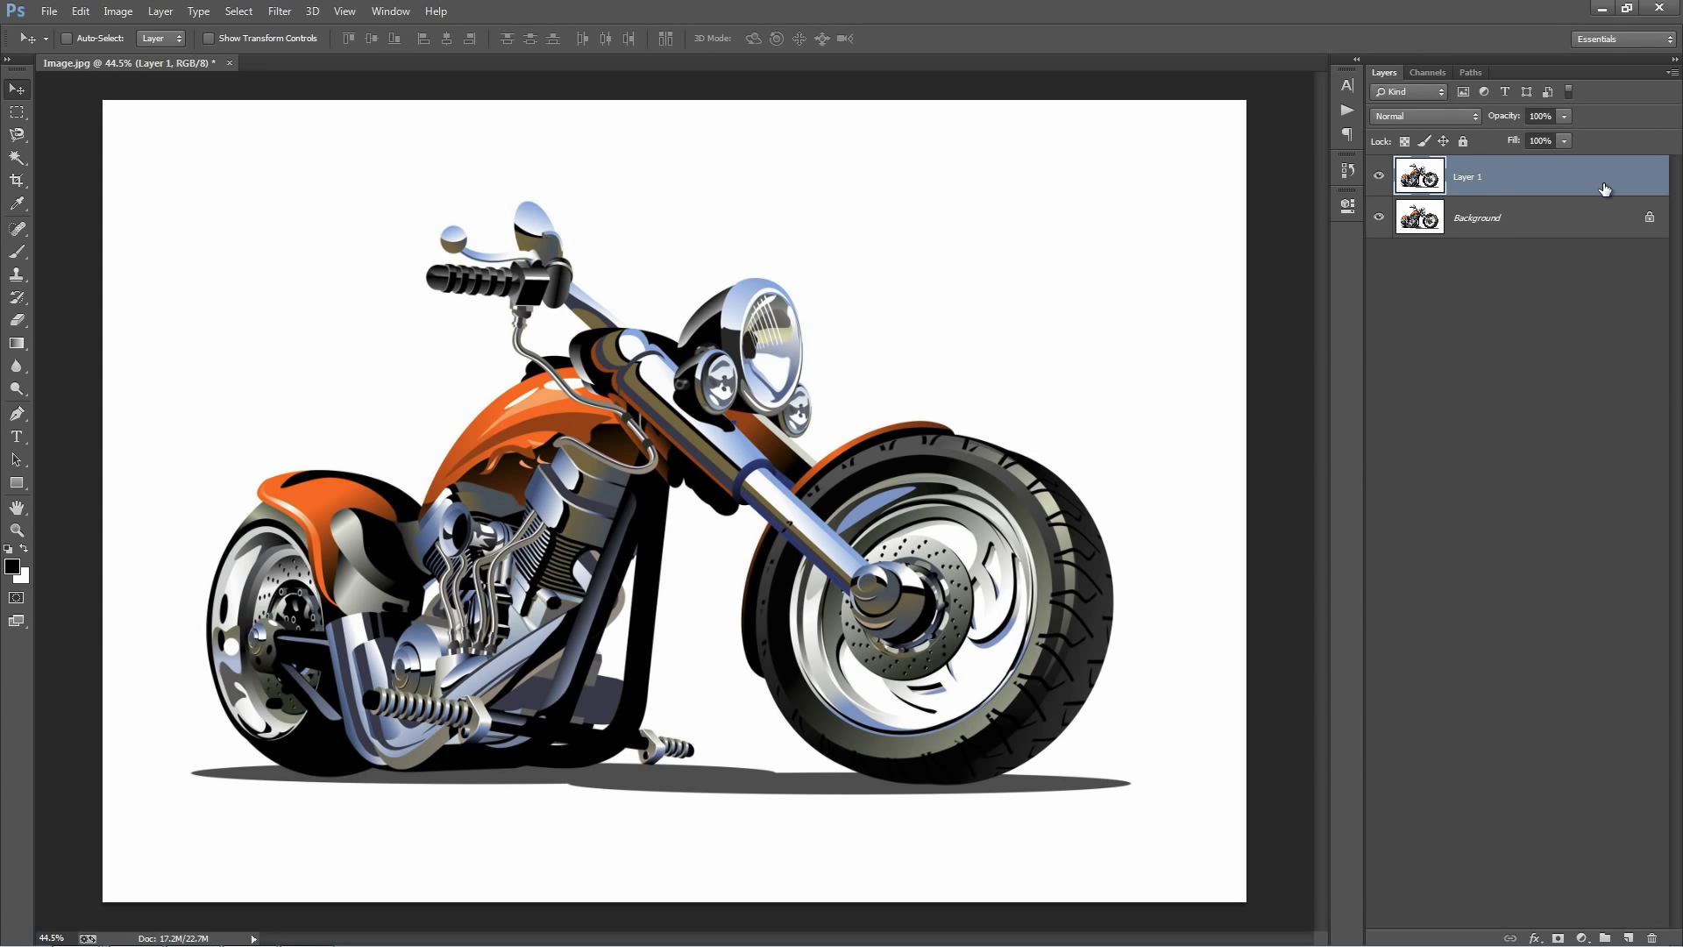
{"action": "left_click", "coordinate": [1574, 218]}
{"action": "key", "text": "Delete"}
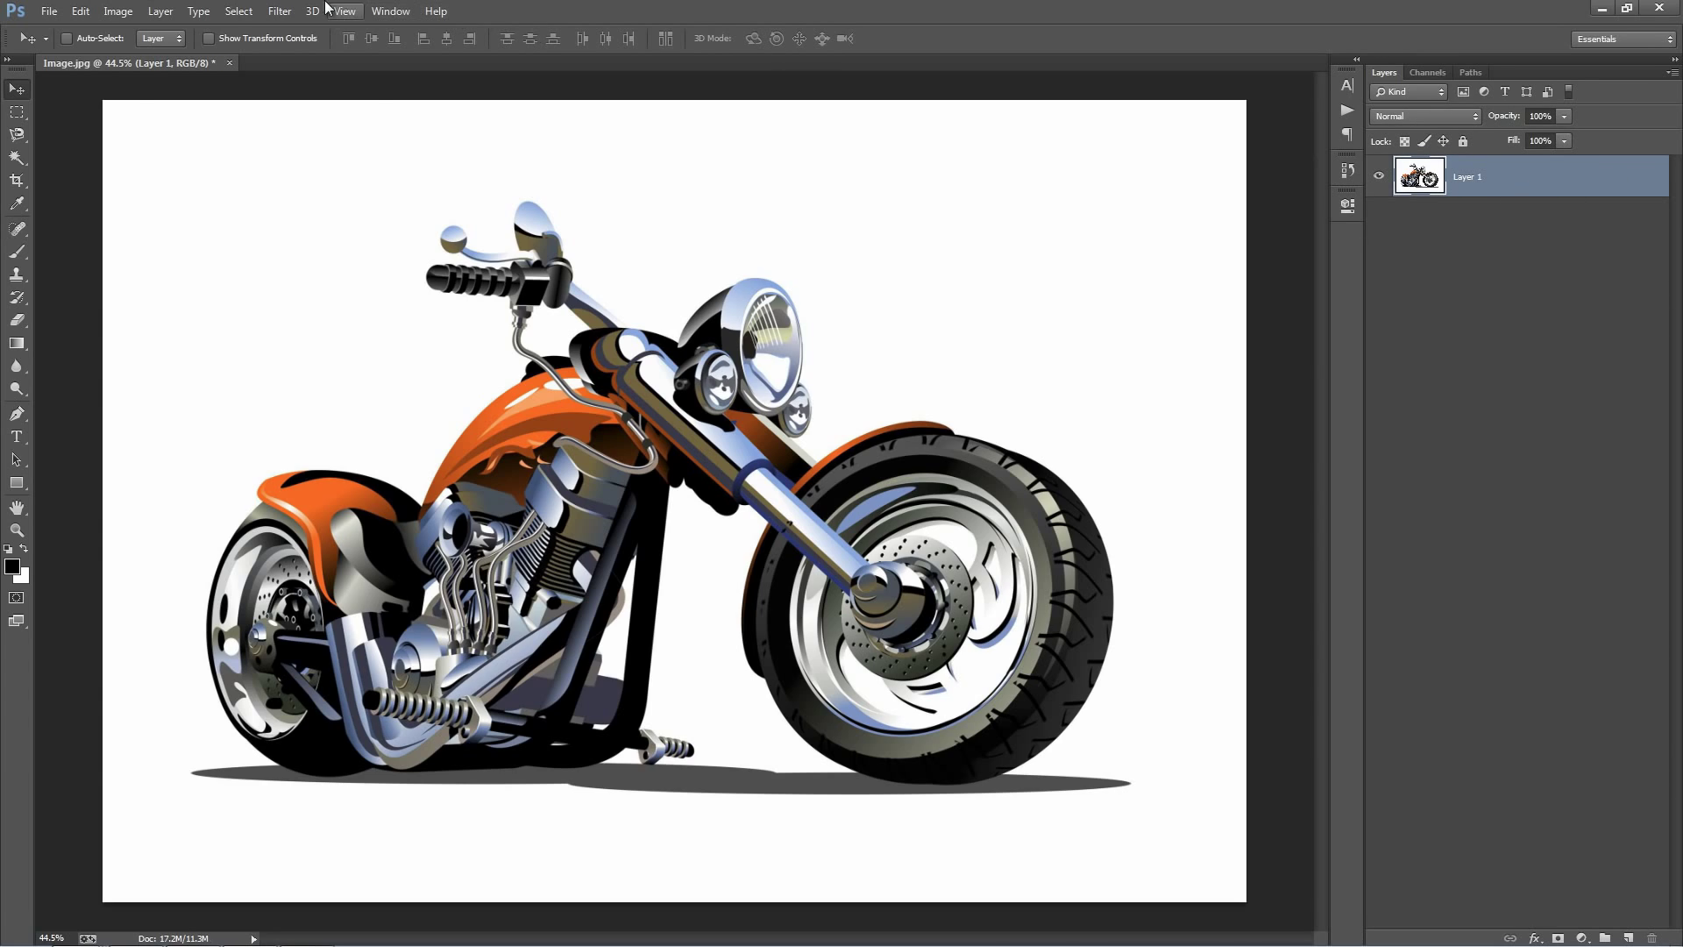
{"action": "left_click", "coordinate": [159, 12]}
{"action": "mouse_move", "coordinate": [219, 32]}
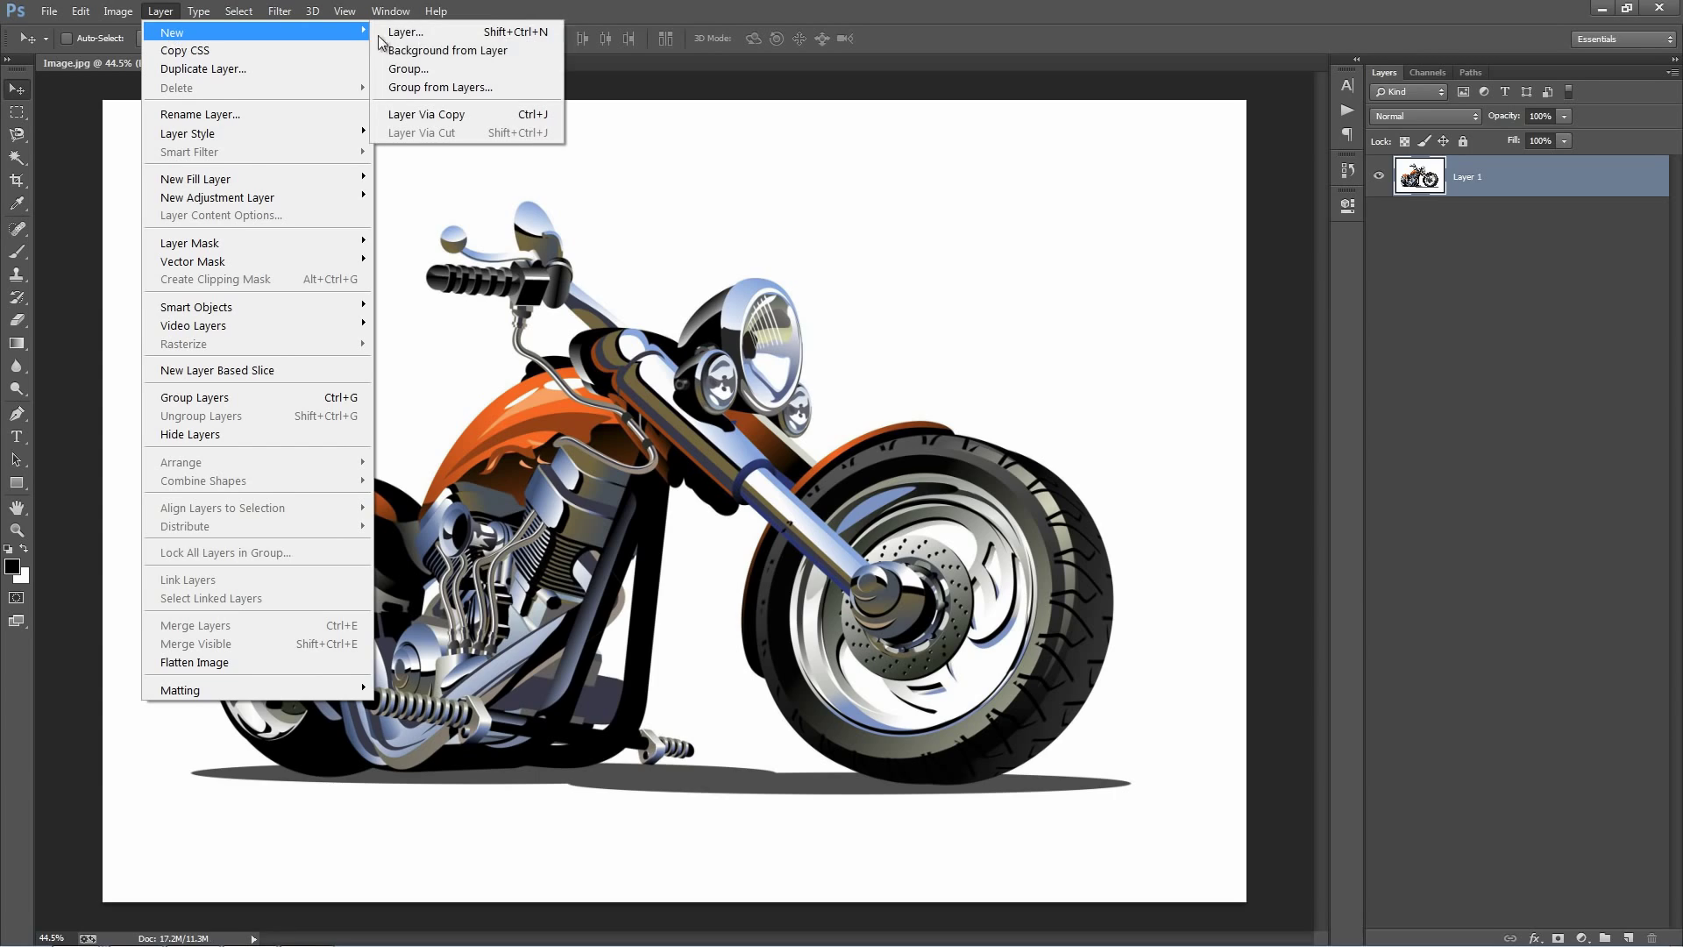
{"action": "left_click", "coordinate": [440, 50]}
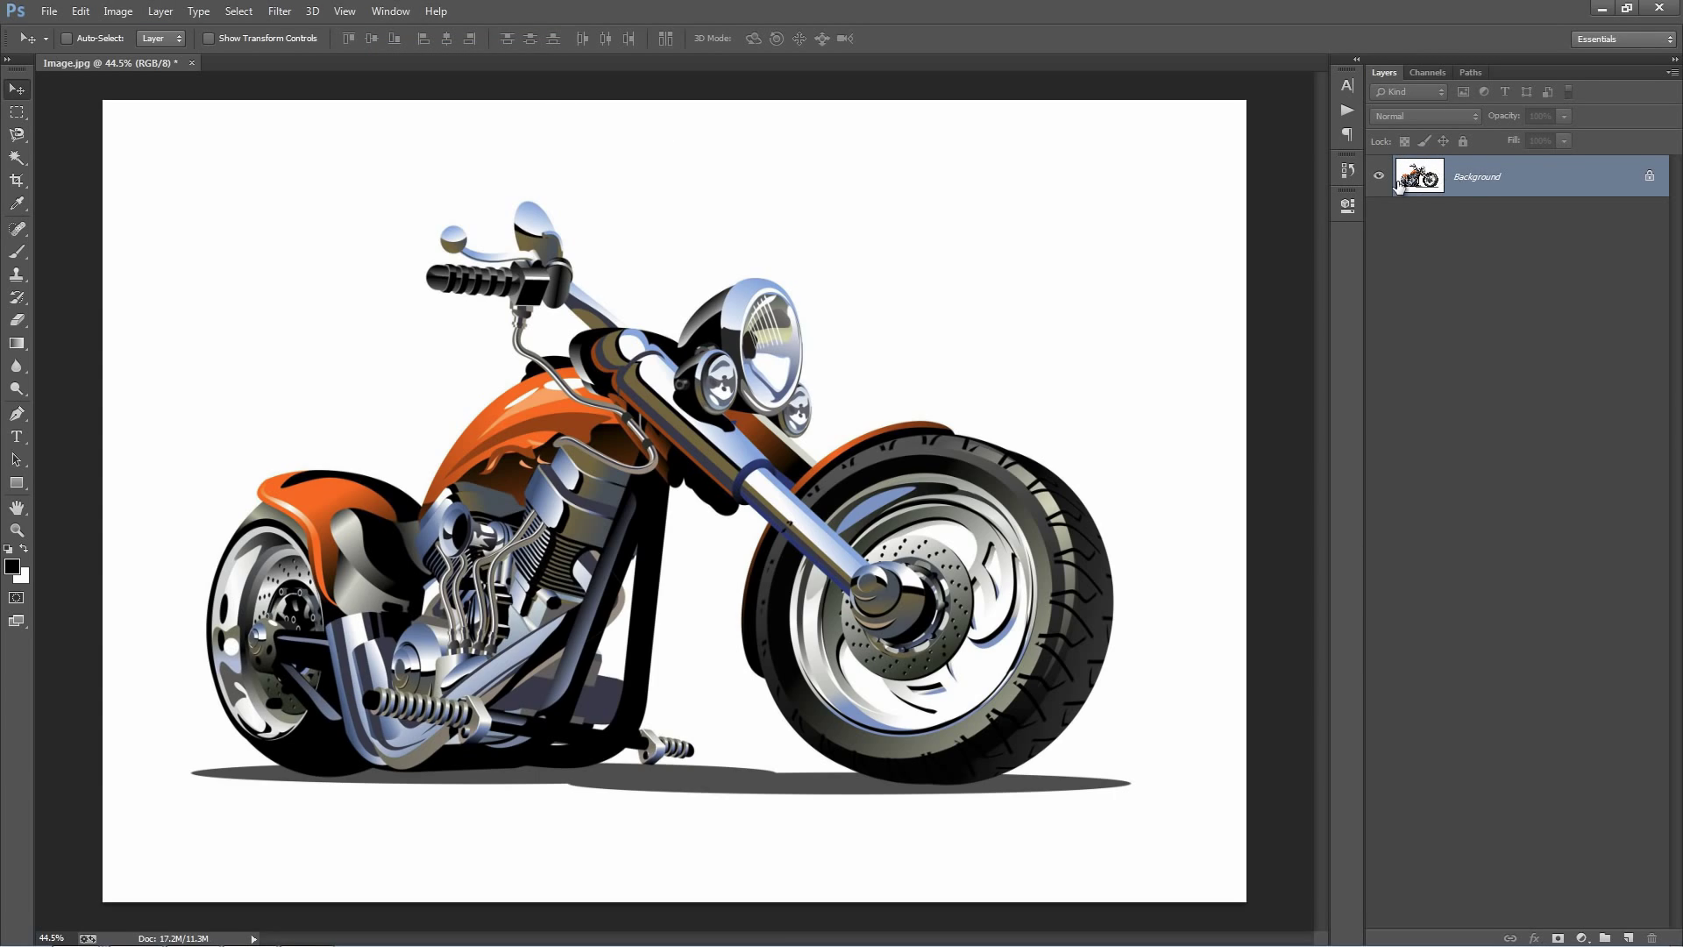
Review the Layers panel options, including the setting that adds "copy" to duplicated layers and groups
{"action": "left_click", "coordinate": [1671, 74]}
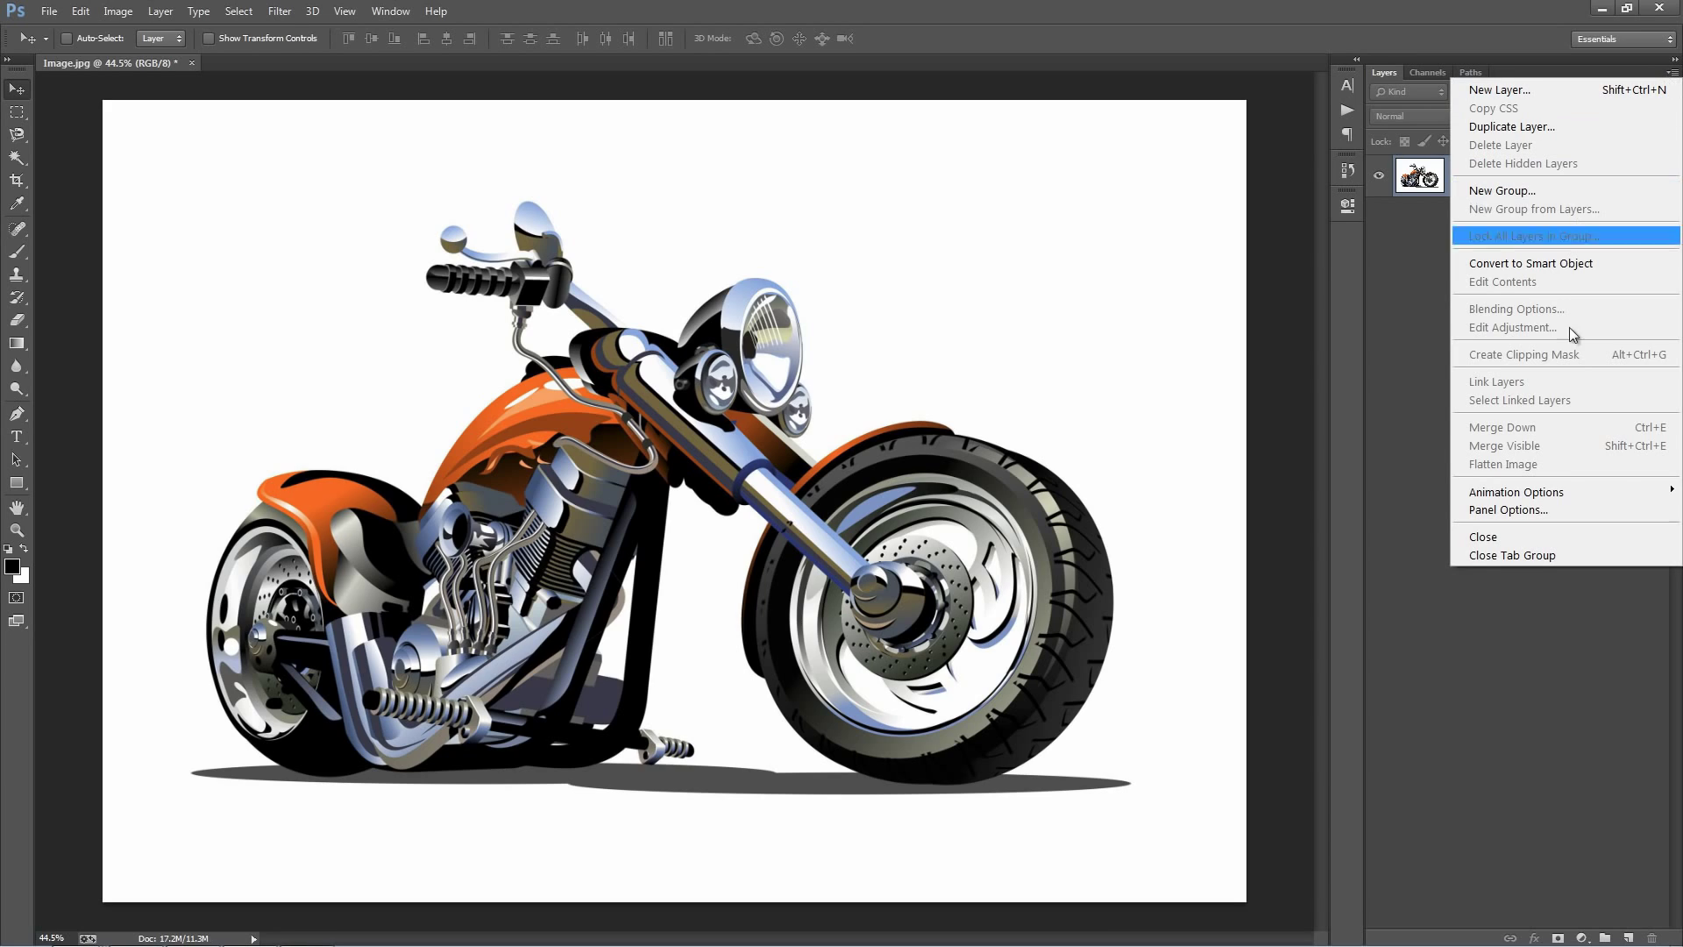
{"action": "left_click", "coordinate": [1508, 510]}
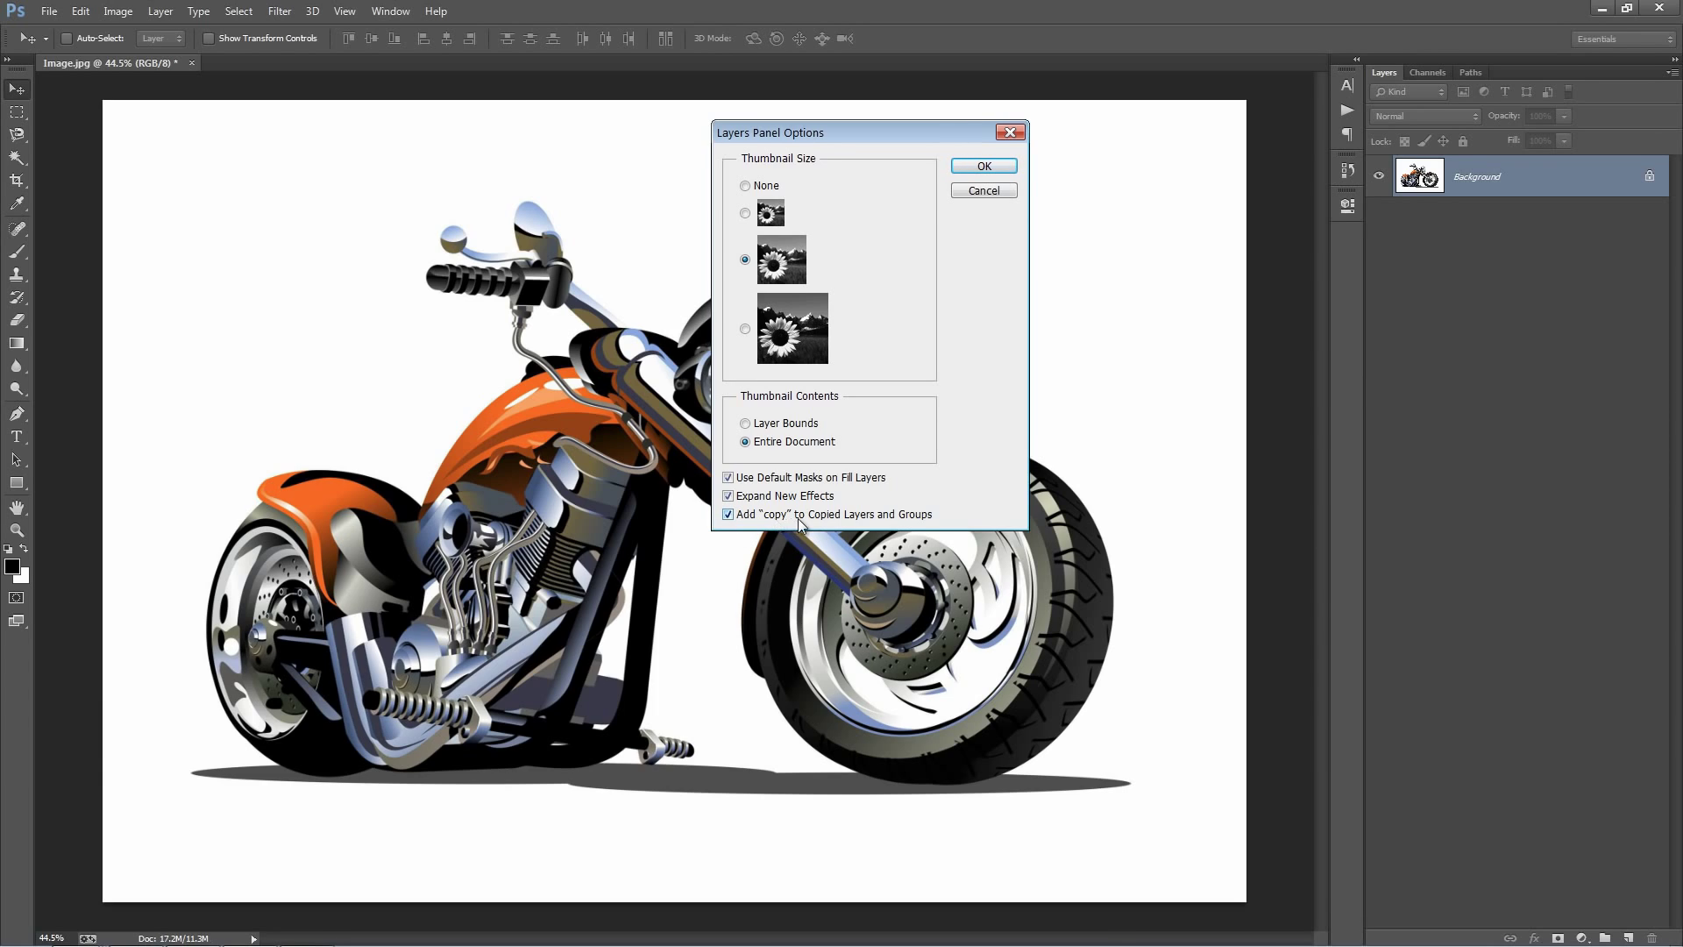
{"action": "left_click", "coordinate": [984, 166]}
Check the image's color mode and bit depth, as well as its pixel dimensions and resolution
{"action": "left_click", "coordinate": [117, 11]}
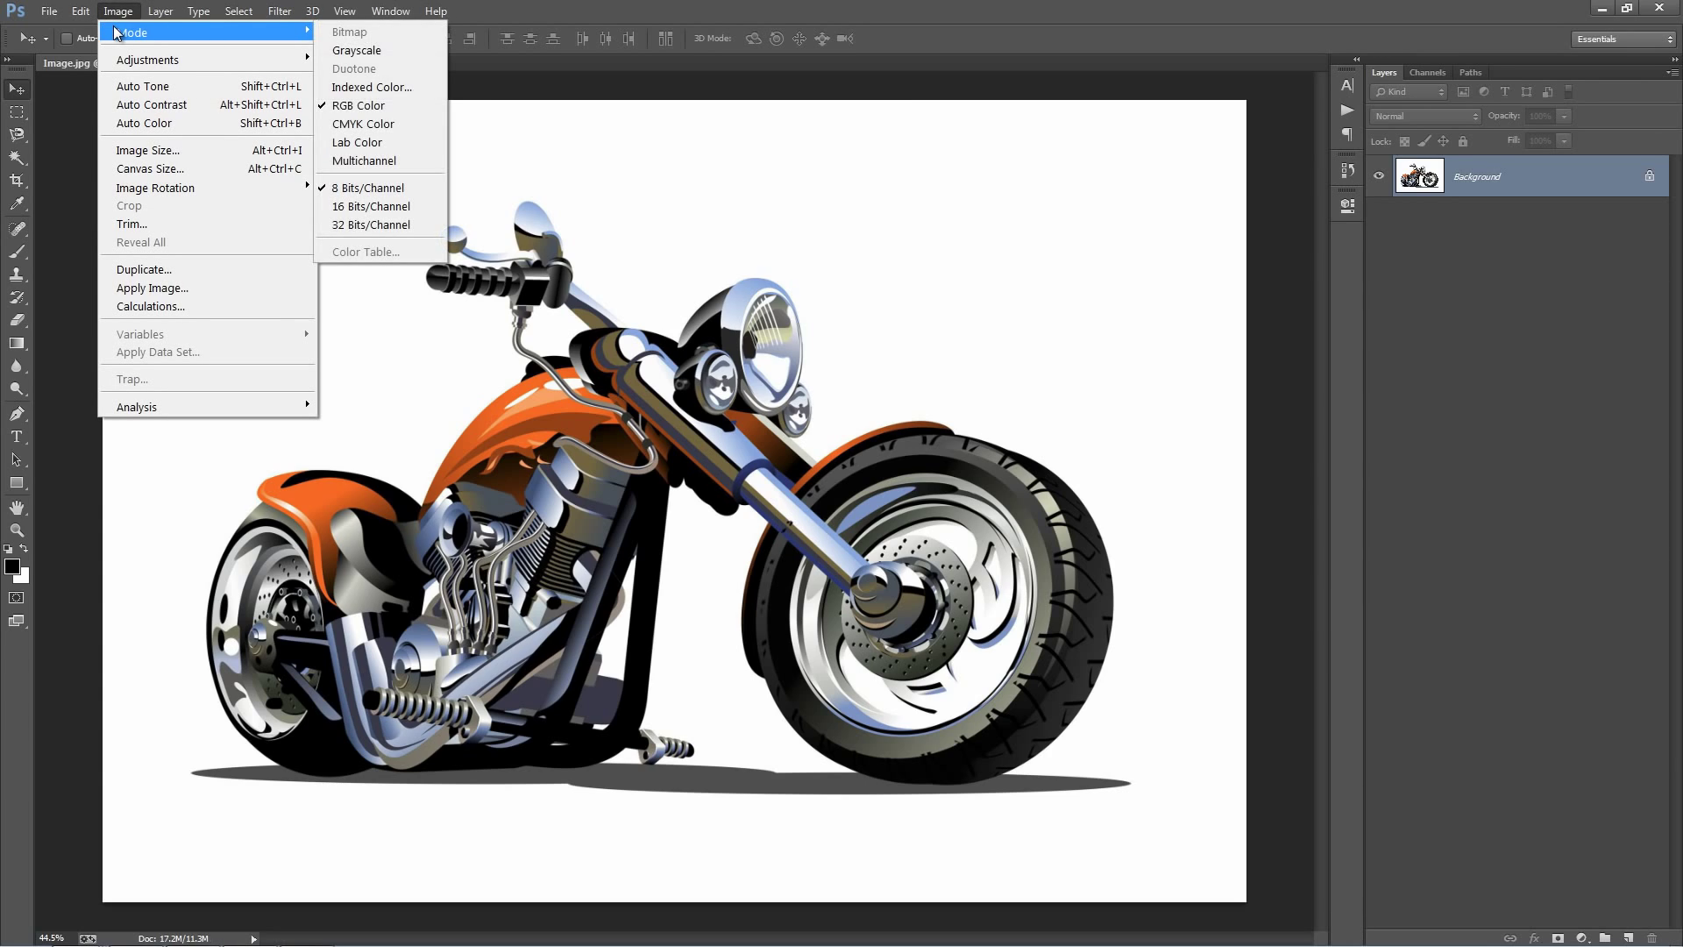
{"action": "mouse_move", "coordinate": [123, 32]}
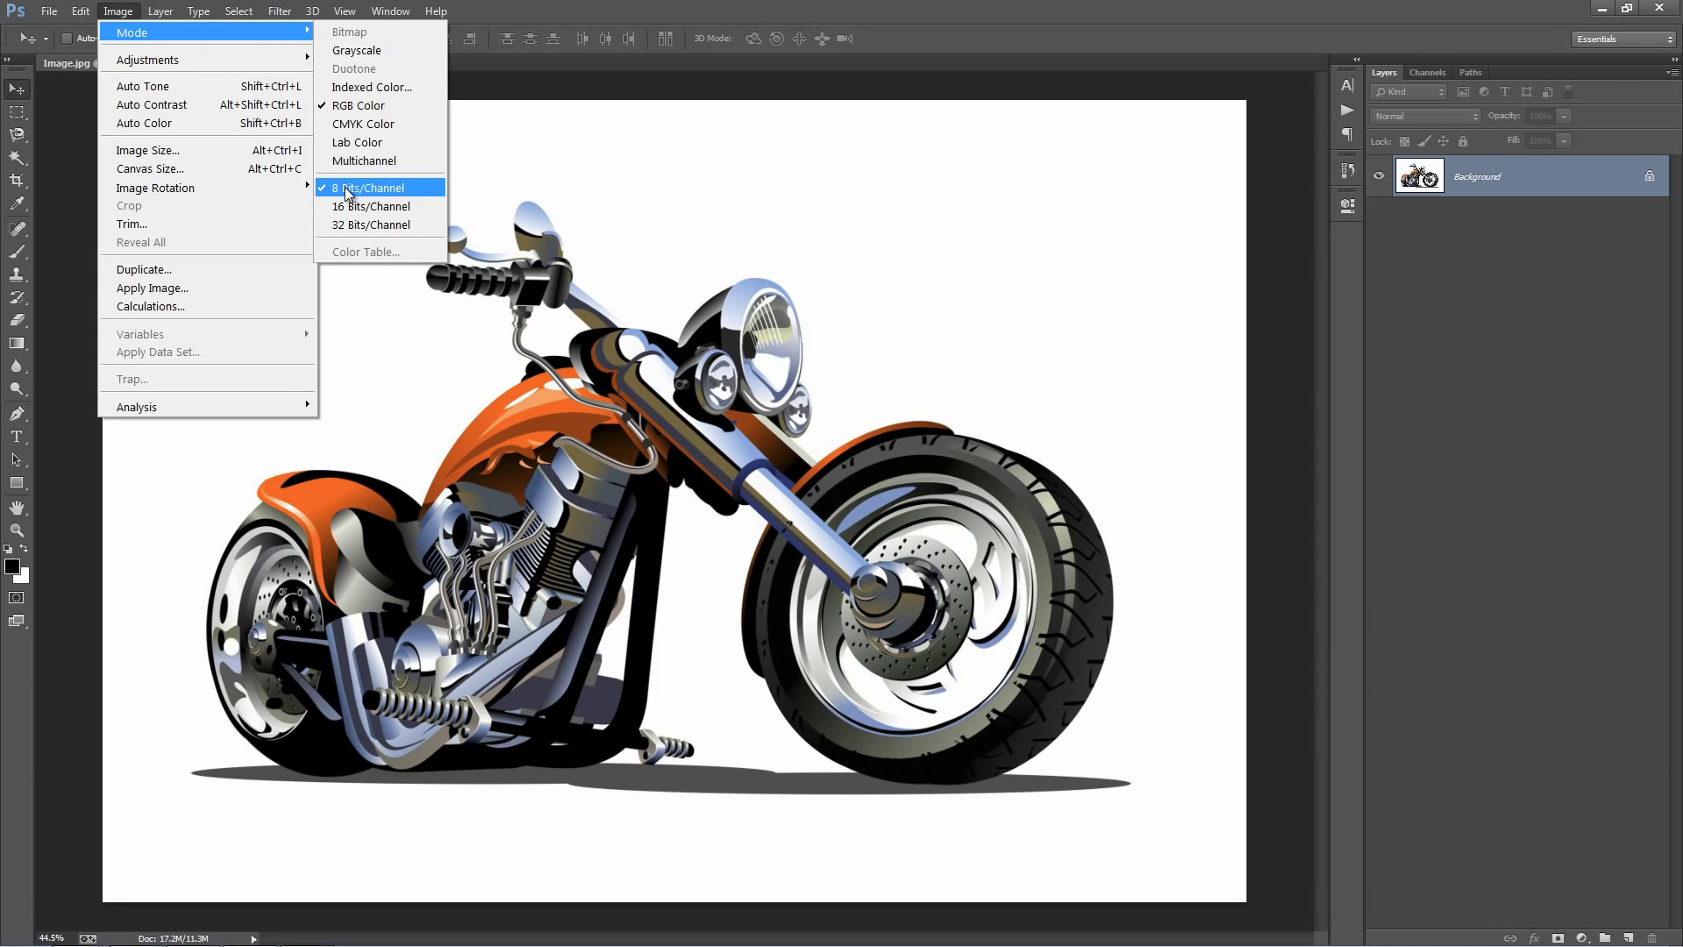
{"action": "left_click", "coordinate": [628, 212]}
{"action": "left_click", "coordinate": [119, 12]}
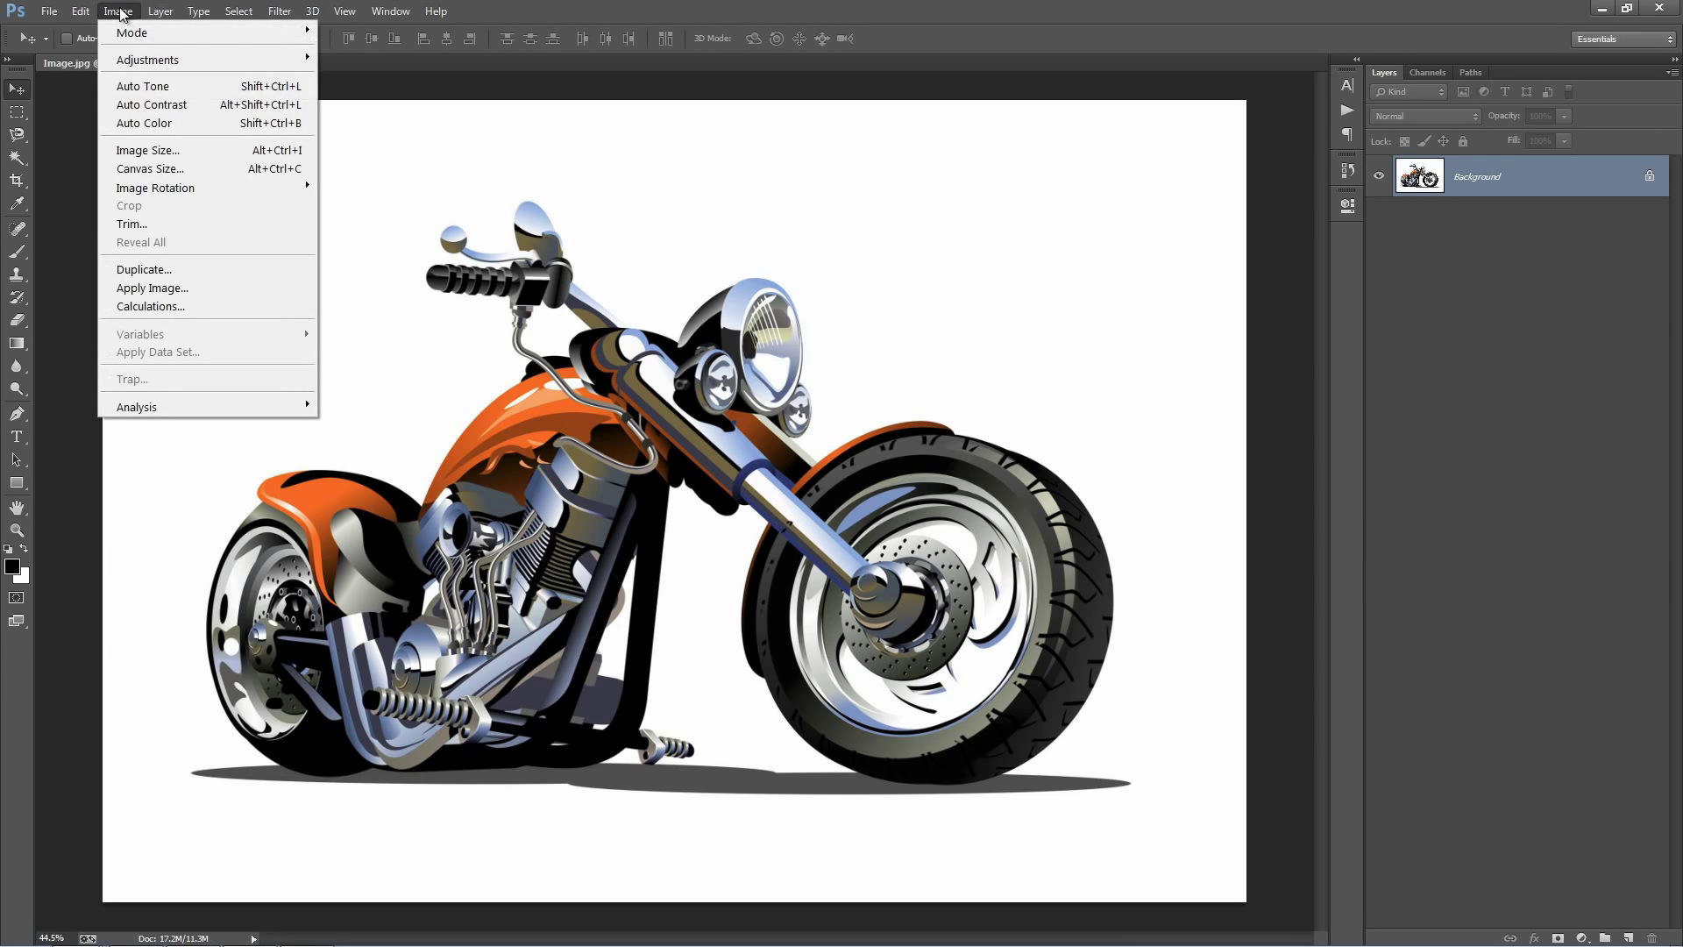
{"action": "left_click", "coordinate": [189, 151]}
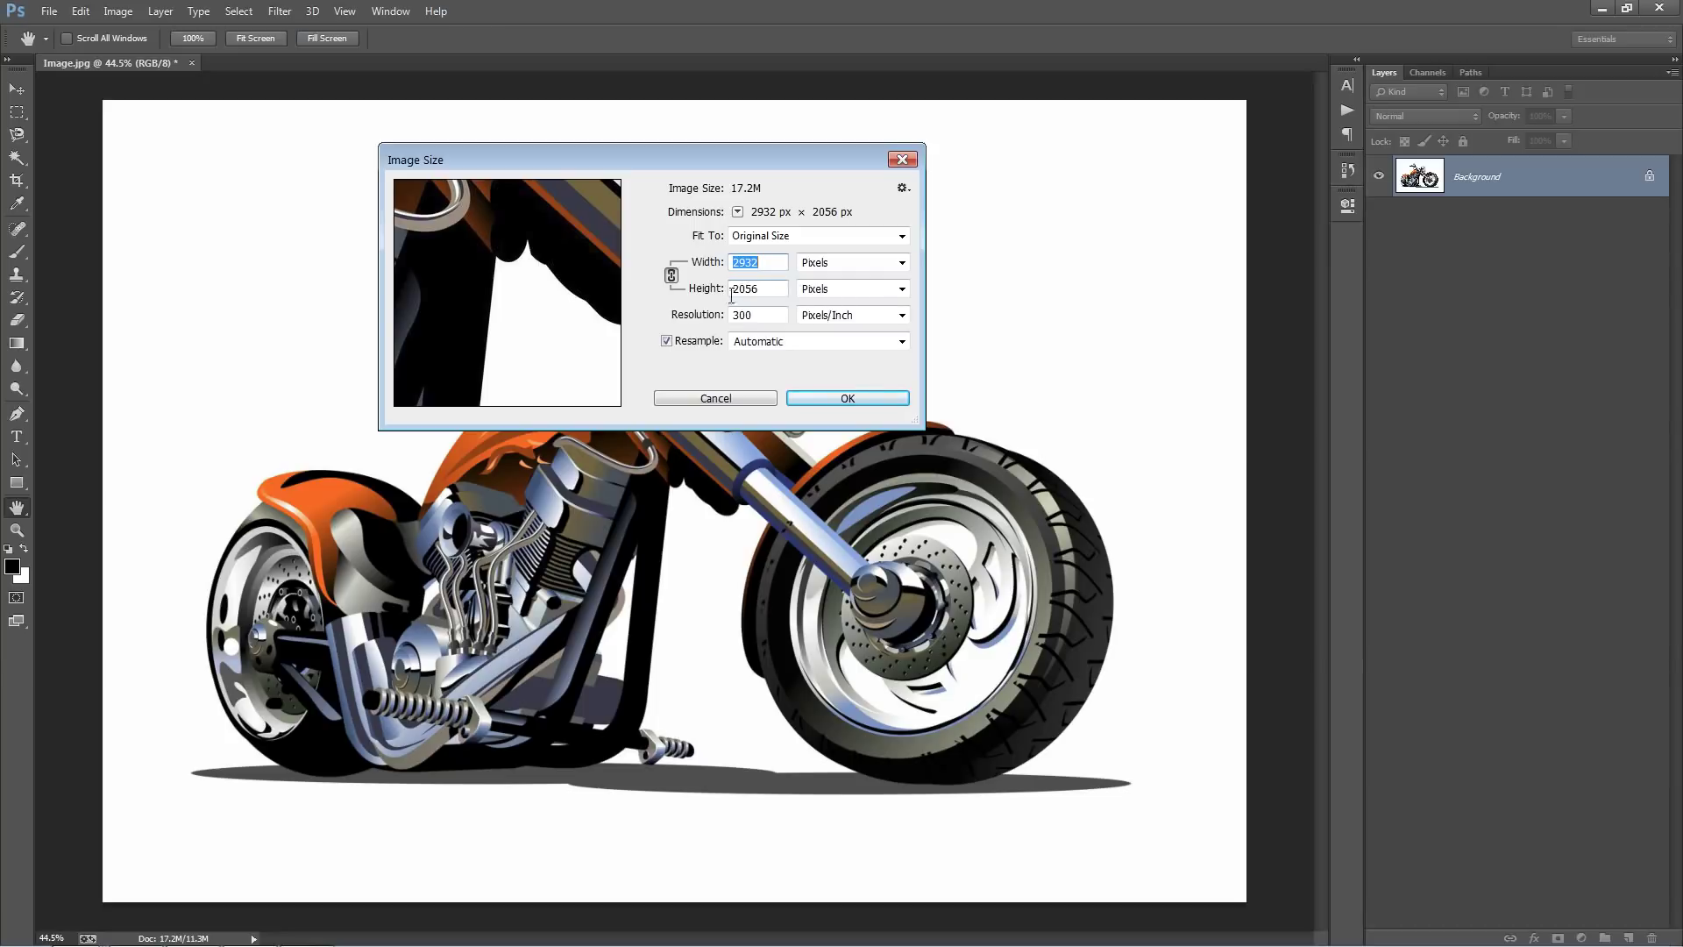
{"action": "left_click", "coordinate": [717, 398]}
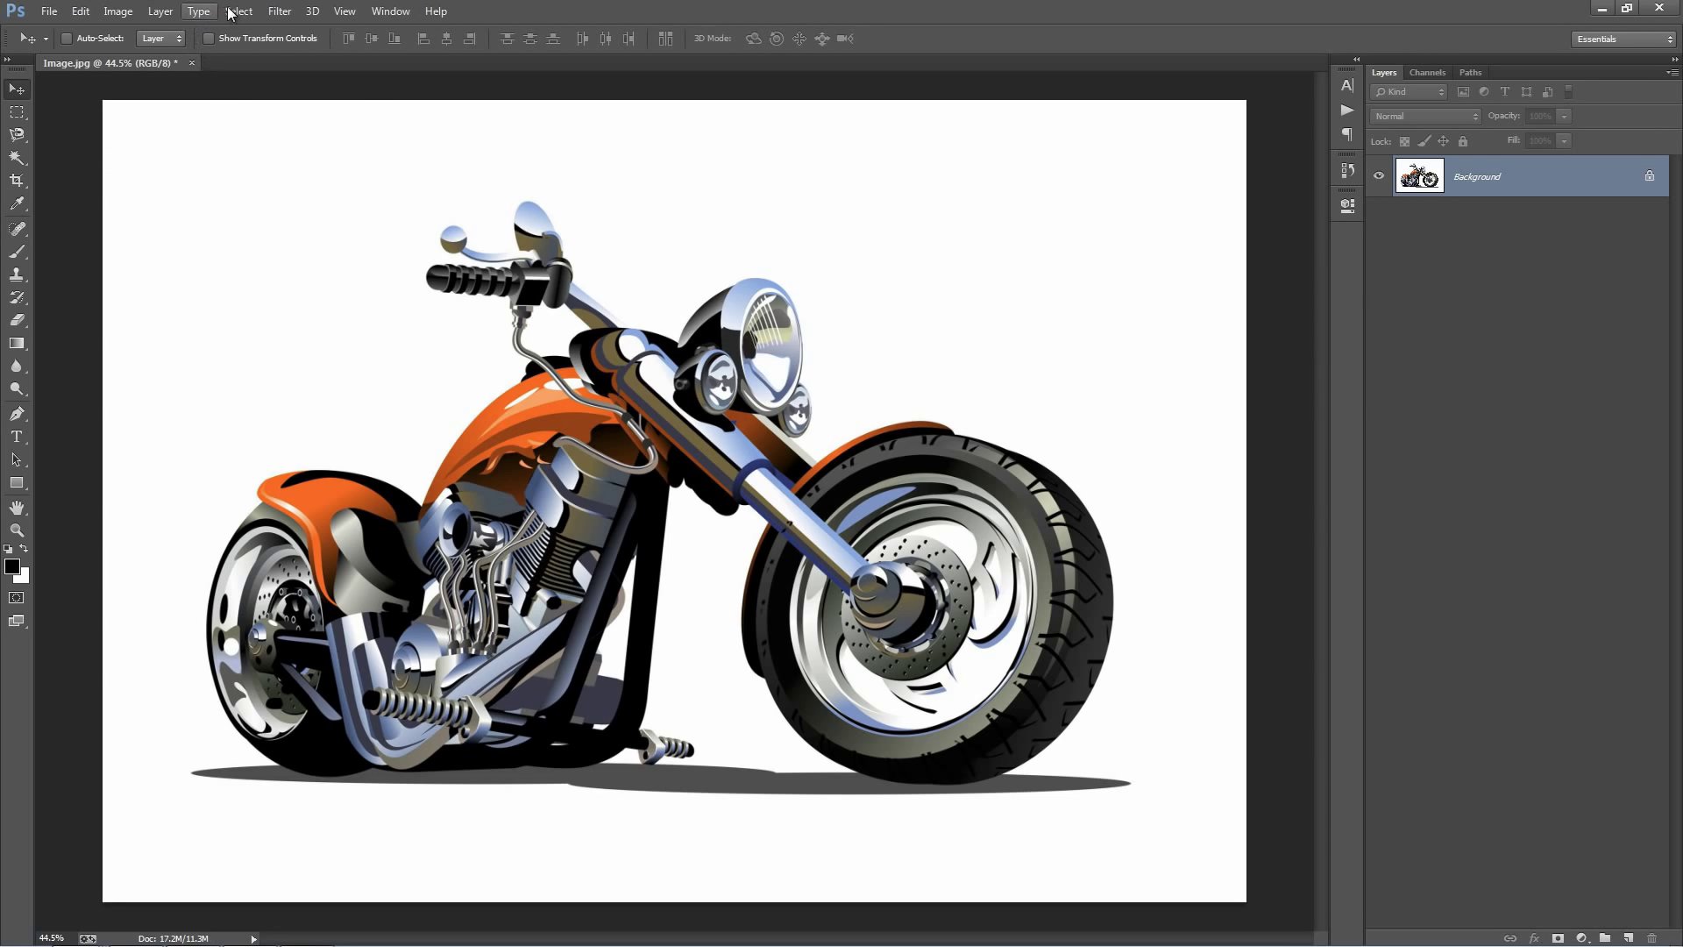
Create a new layer named brush above the Background
{"action": "left_click", "coordinate": [157, 12]}
{"action": "mouse_move", "coordinate": [175, 32]}
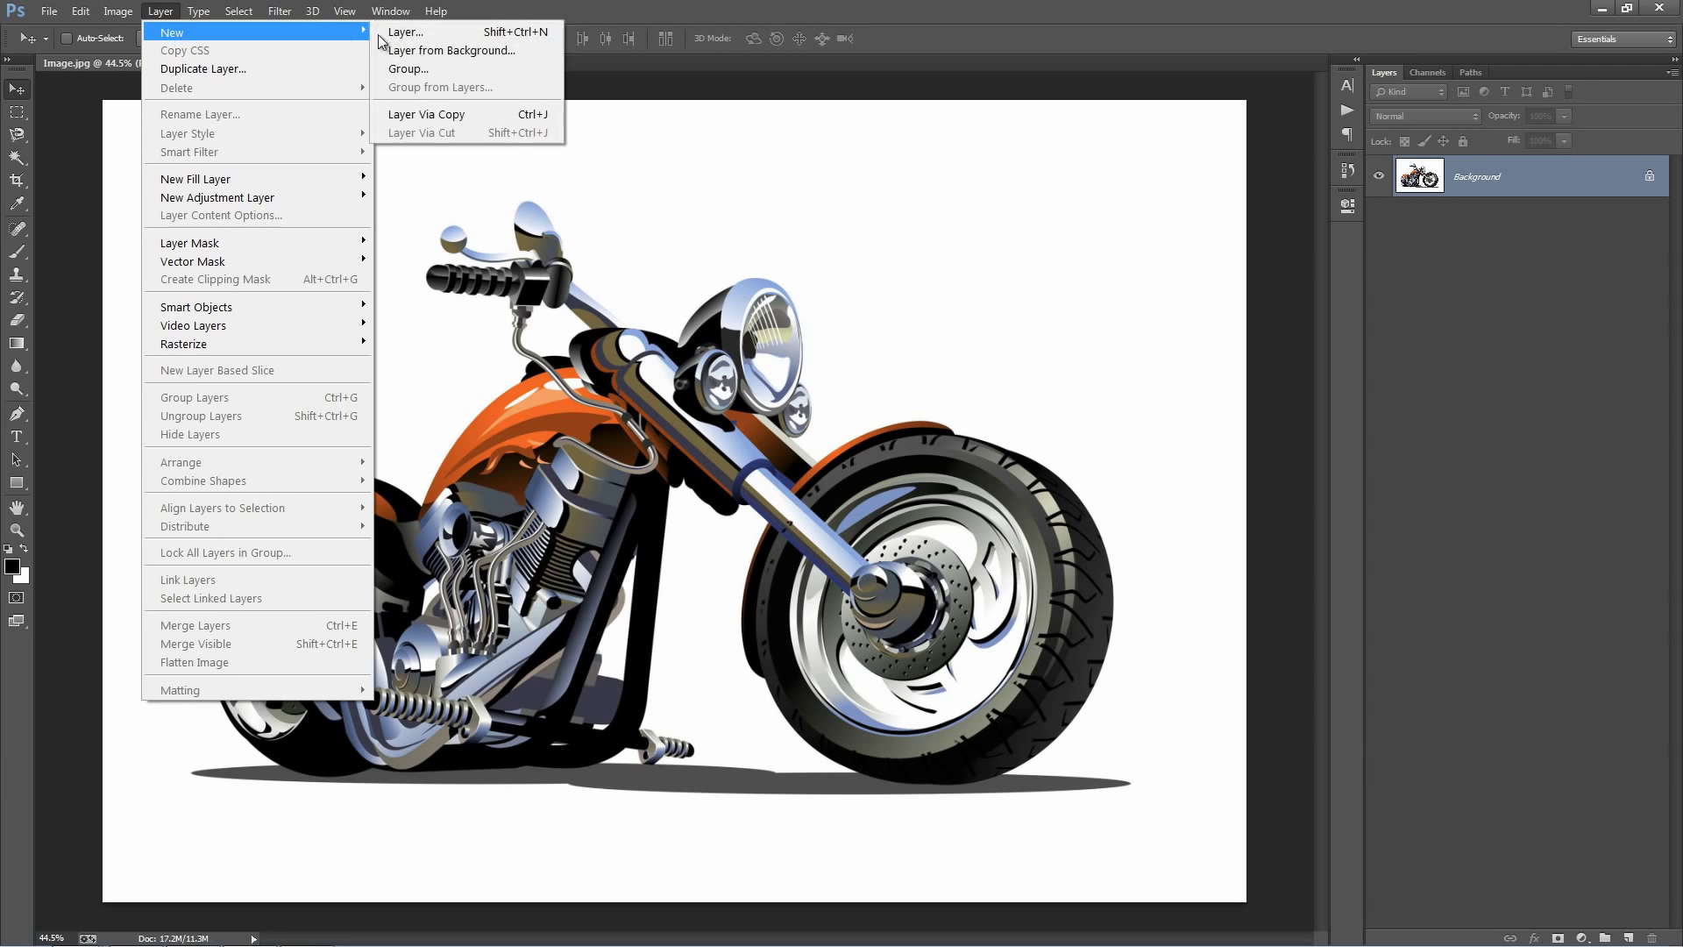
{"action": "left_click", "coordinate": [438, 32]}
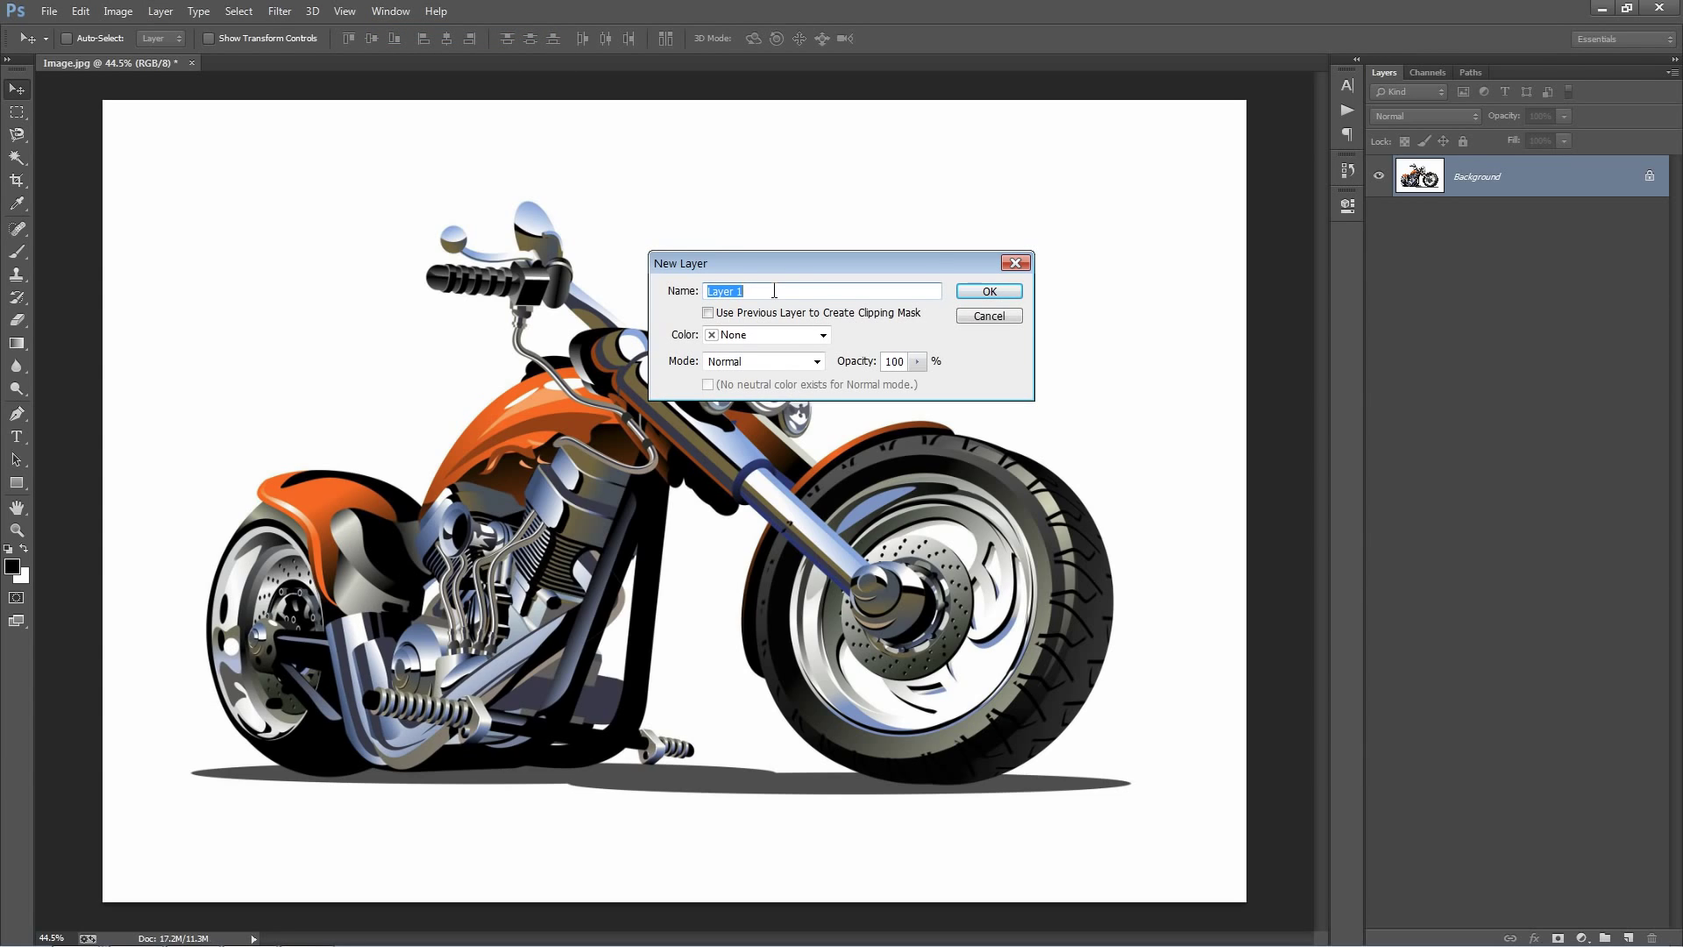
{"action": "type", "text": "brush"}
{"action": "left_click_drag", "start_coordinate": [768, 293], "coordinate": [552, 292]}
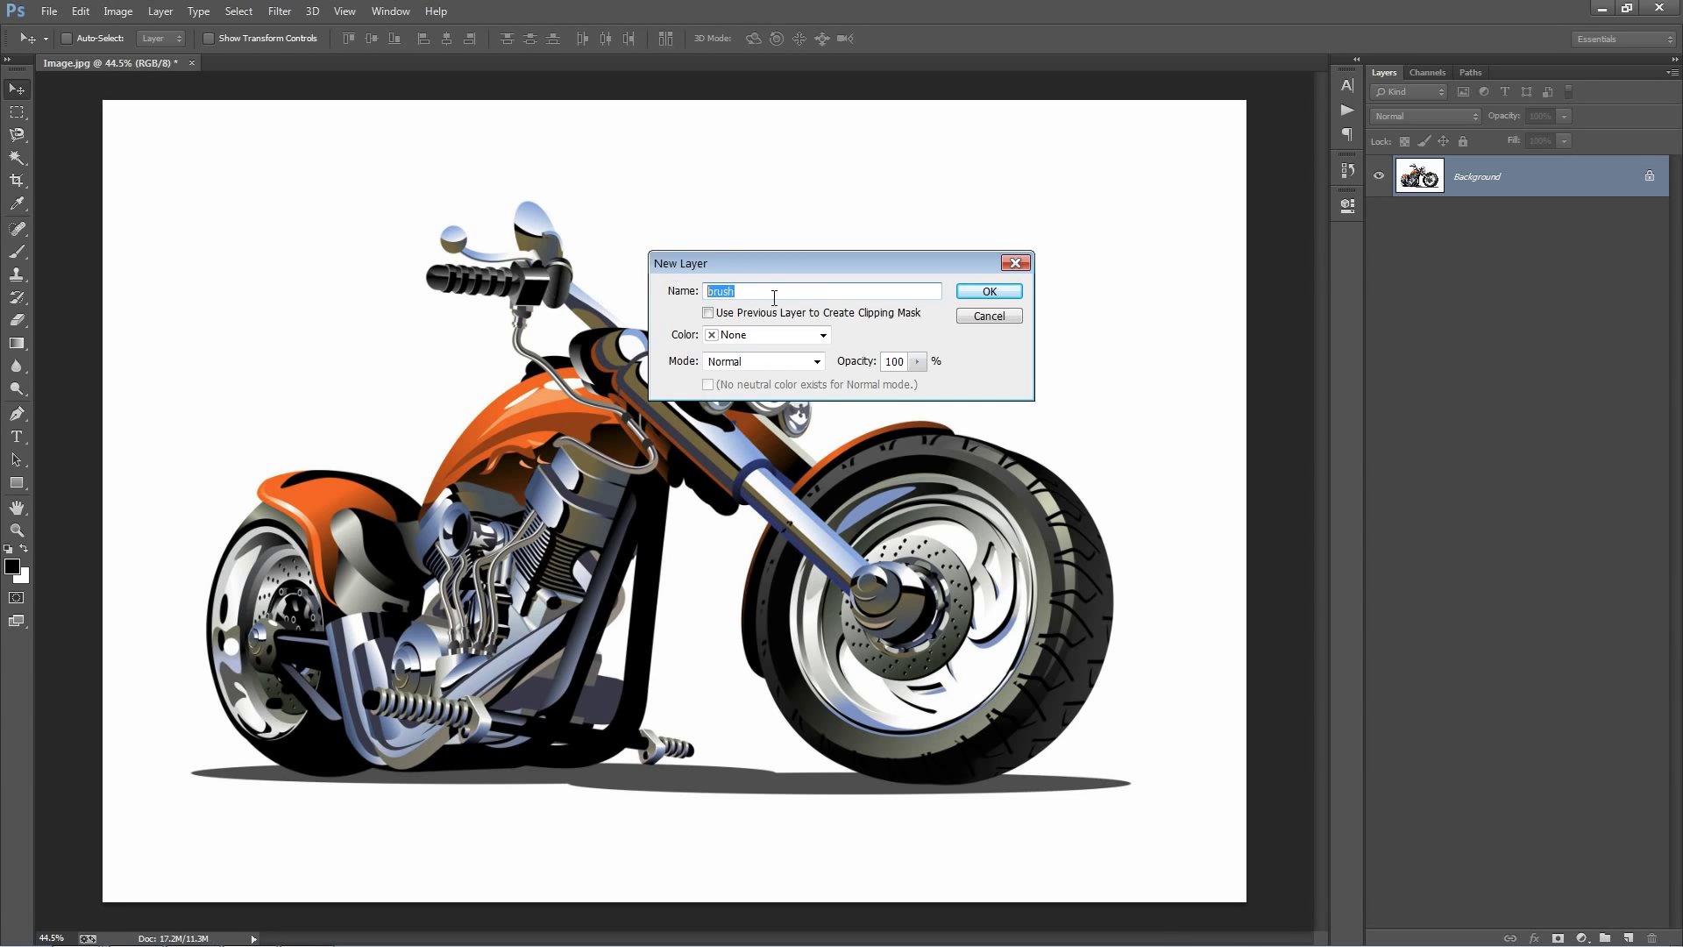
{"action": "left_click", "coordinate": [1011, 294]}
{"action": "left_click", "coordinate": [1499, 208]}
{"action": "left_click", "coordinate": [1494, 186]}
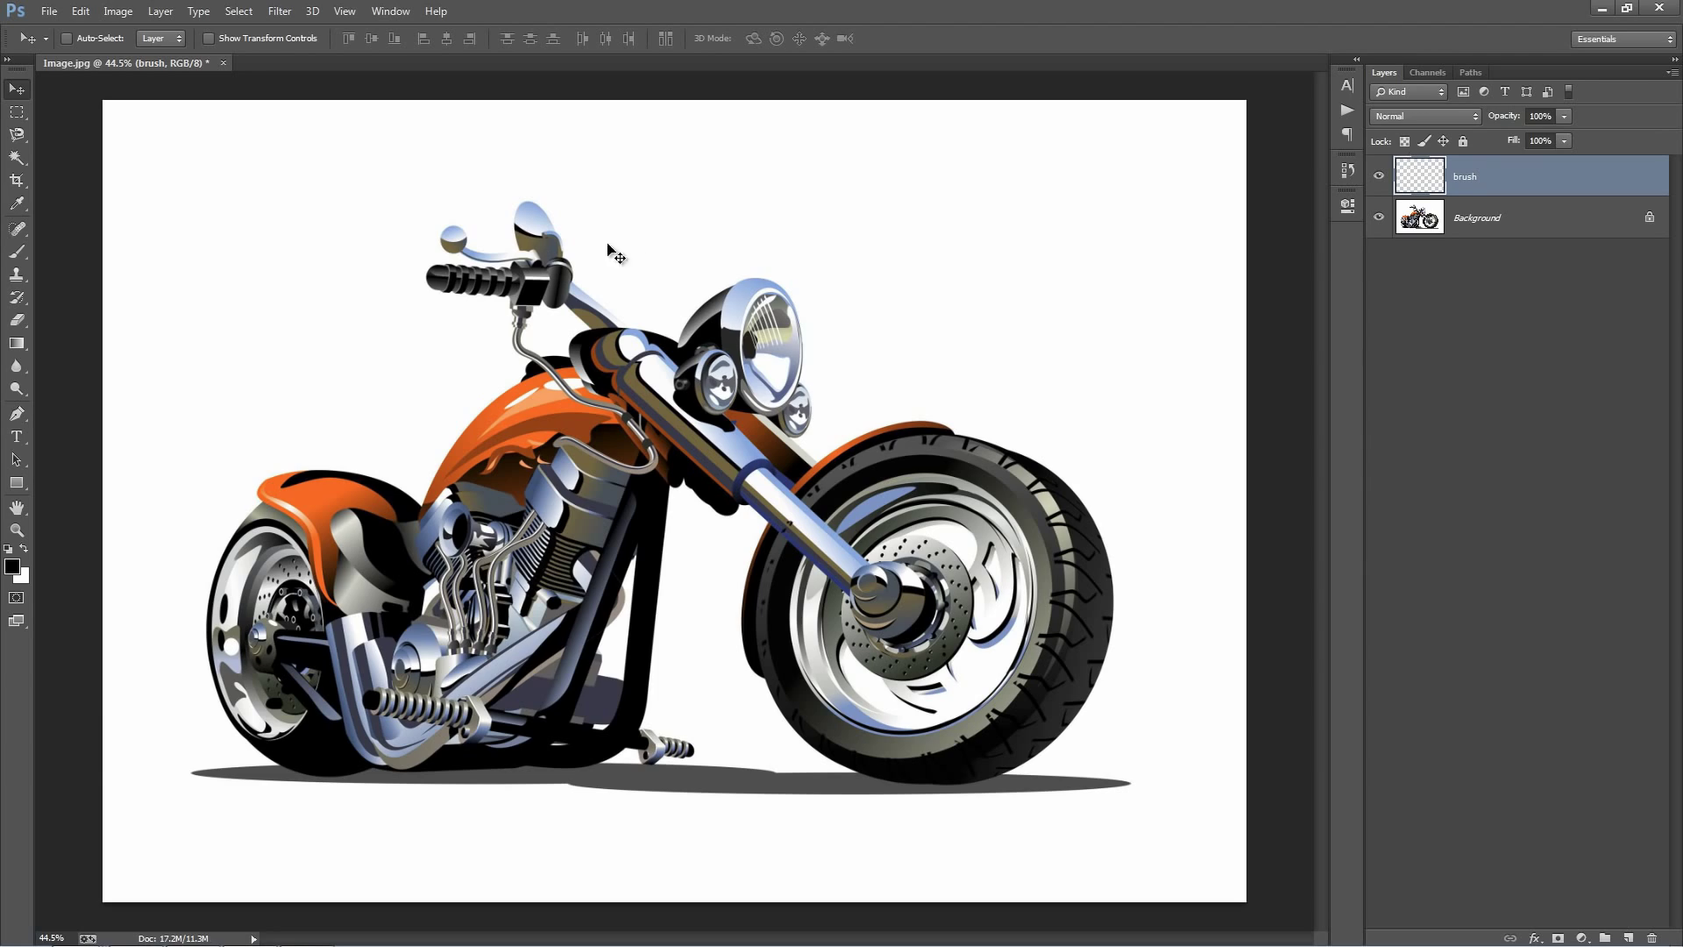
Choose a soft round tip with 0% hardness for the Brush tool and enlarge it
{"action": "key", "text": "b"}
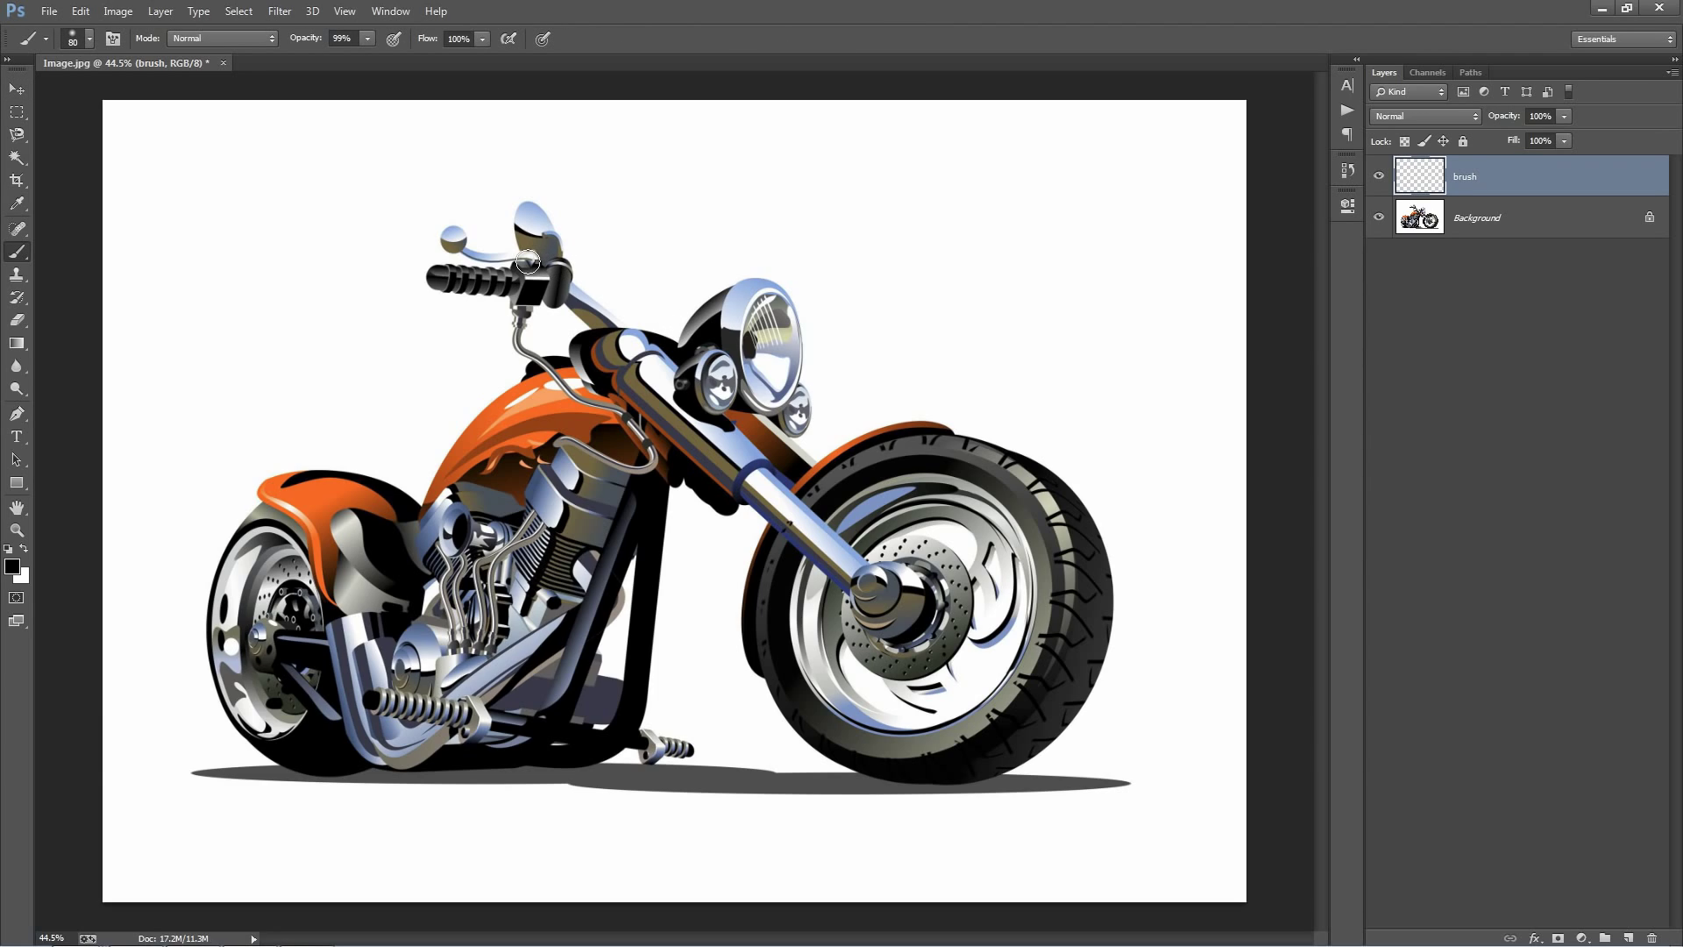
{"action": "right_click", "coordinate": [528, 261]}
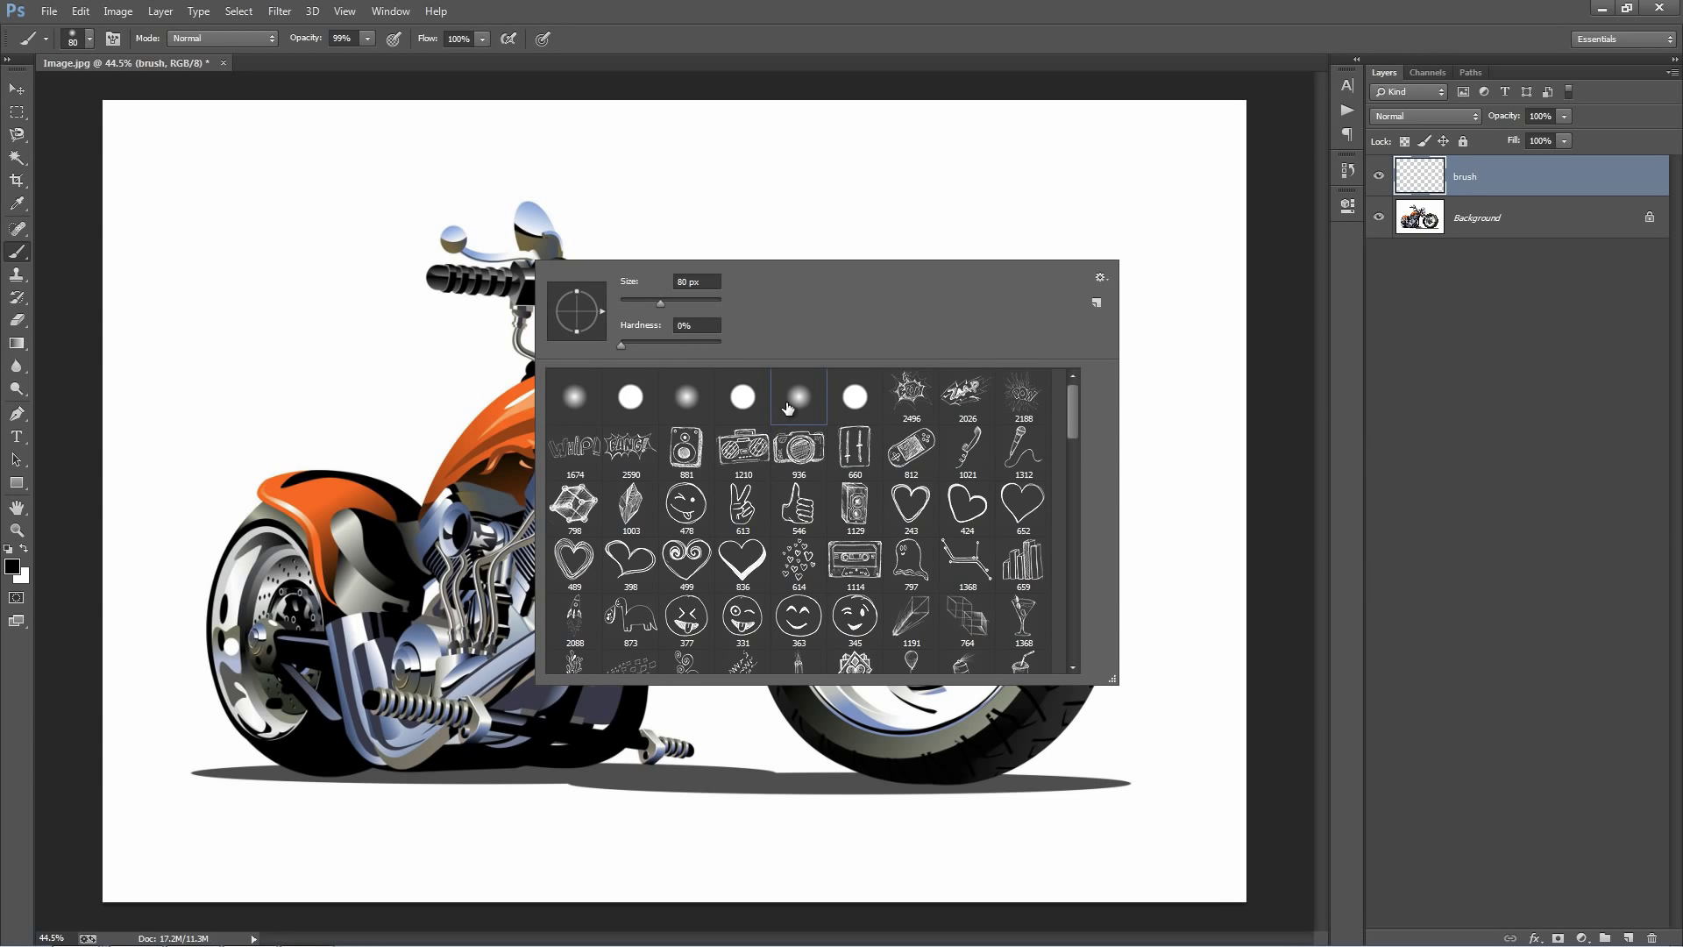
{"action": "double_click", "coordinate": [788, 407]}
{"action": "key", "text": "bracketright"}
{"action": "key", "text": "bracketright"}
{"action": "key", "text": "bracketright"}
{"action": "key", "text": "bracketright"}
Set the foreground color to bright green, 7eff00
{"action": "left_click", "coordinate": [12, 567]}
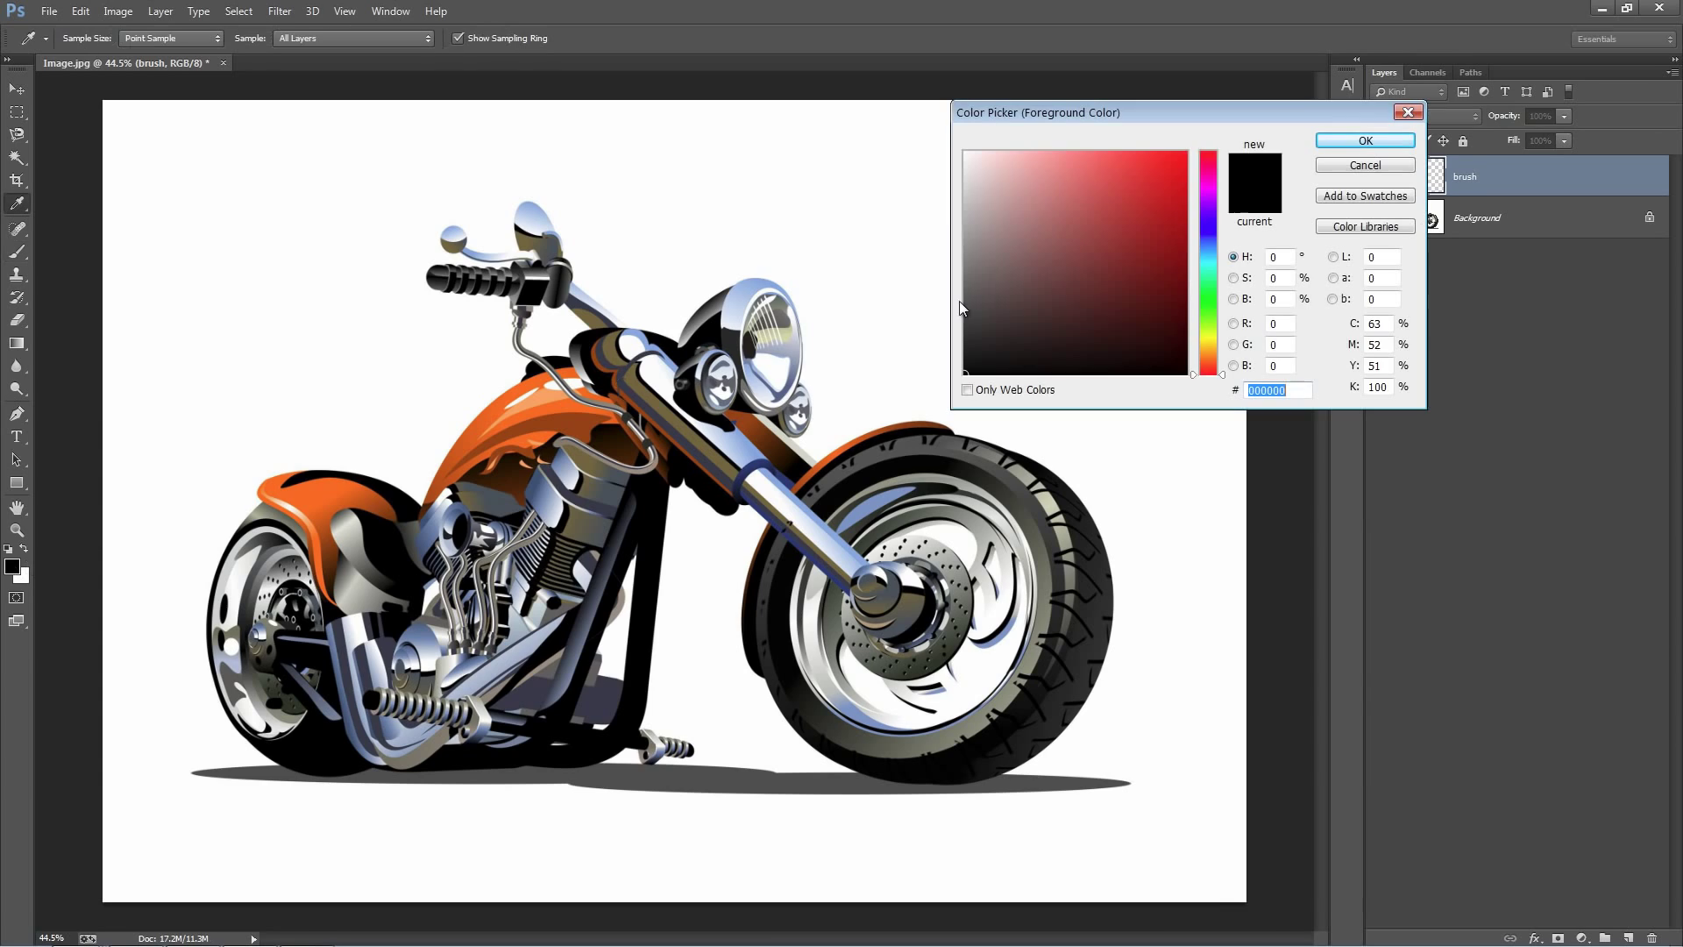
{"action": "left_click_drag", "start_coordinate": [1205, 295], "coordinate": [1194, 321]}
{"action": "left_click", "coordinate": [1182, 158]}
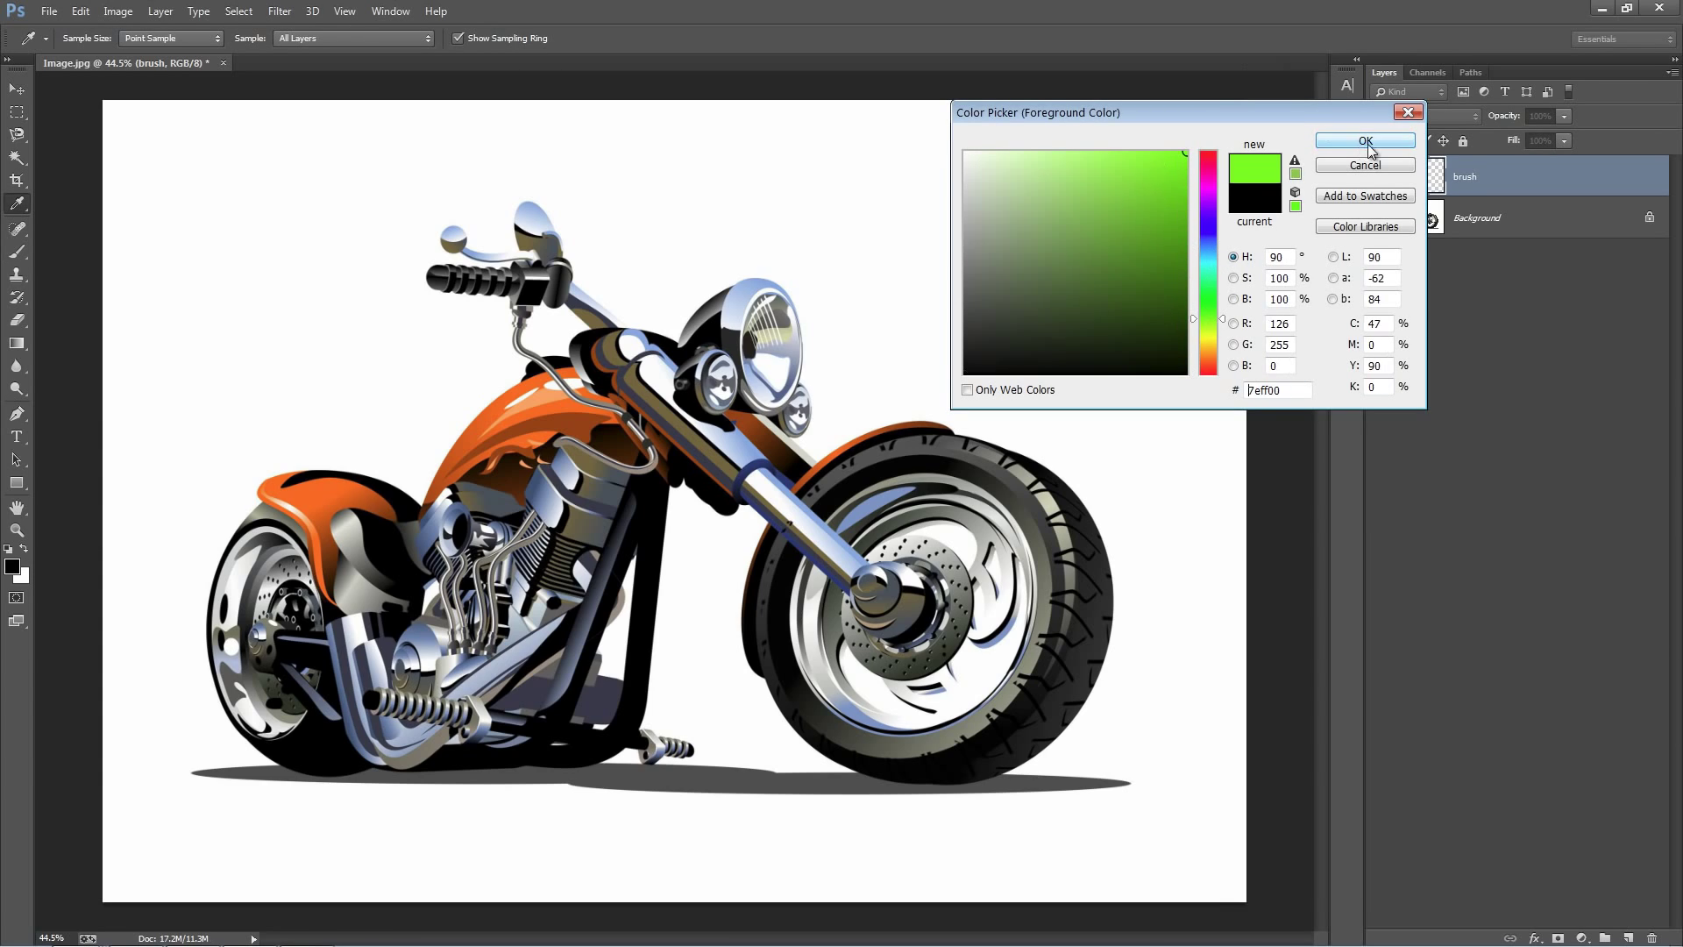
{"action": "left_click", "coordinate": [1365, 140]}
Paint green strokes on the brush layer over the motorcycle's fuel tank and engine, extending toward the headlight
{"action": "left_click_drag", "start_coordinate": [589, 412], "coordinate": [471, 625]}
{"action": "mouse_move", "coordinate": [558, 467]}
{"action": "left_mouse_down"}
{"action": "mouse_move", "coordinate": [543, 613]}
{"action": "mouse_move", "coordinate": [614, 421]}
{"action": "mouse_move", "coordinate": [513, 464]}
{"action": "mouse_move", "coordinate": [461, 526]}
{"action": "left_mouse_up"}
{"action": "key", "text": "bracketright"}
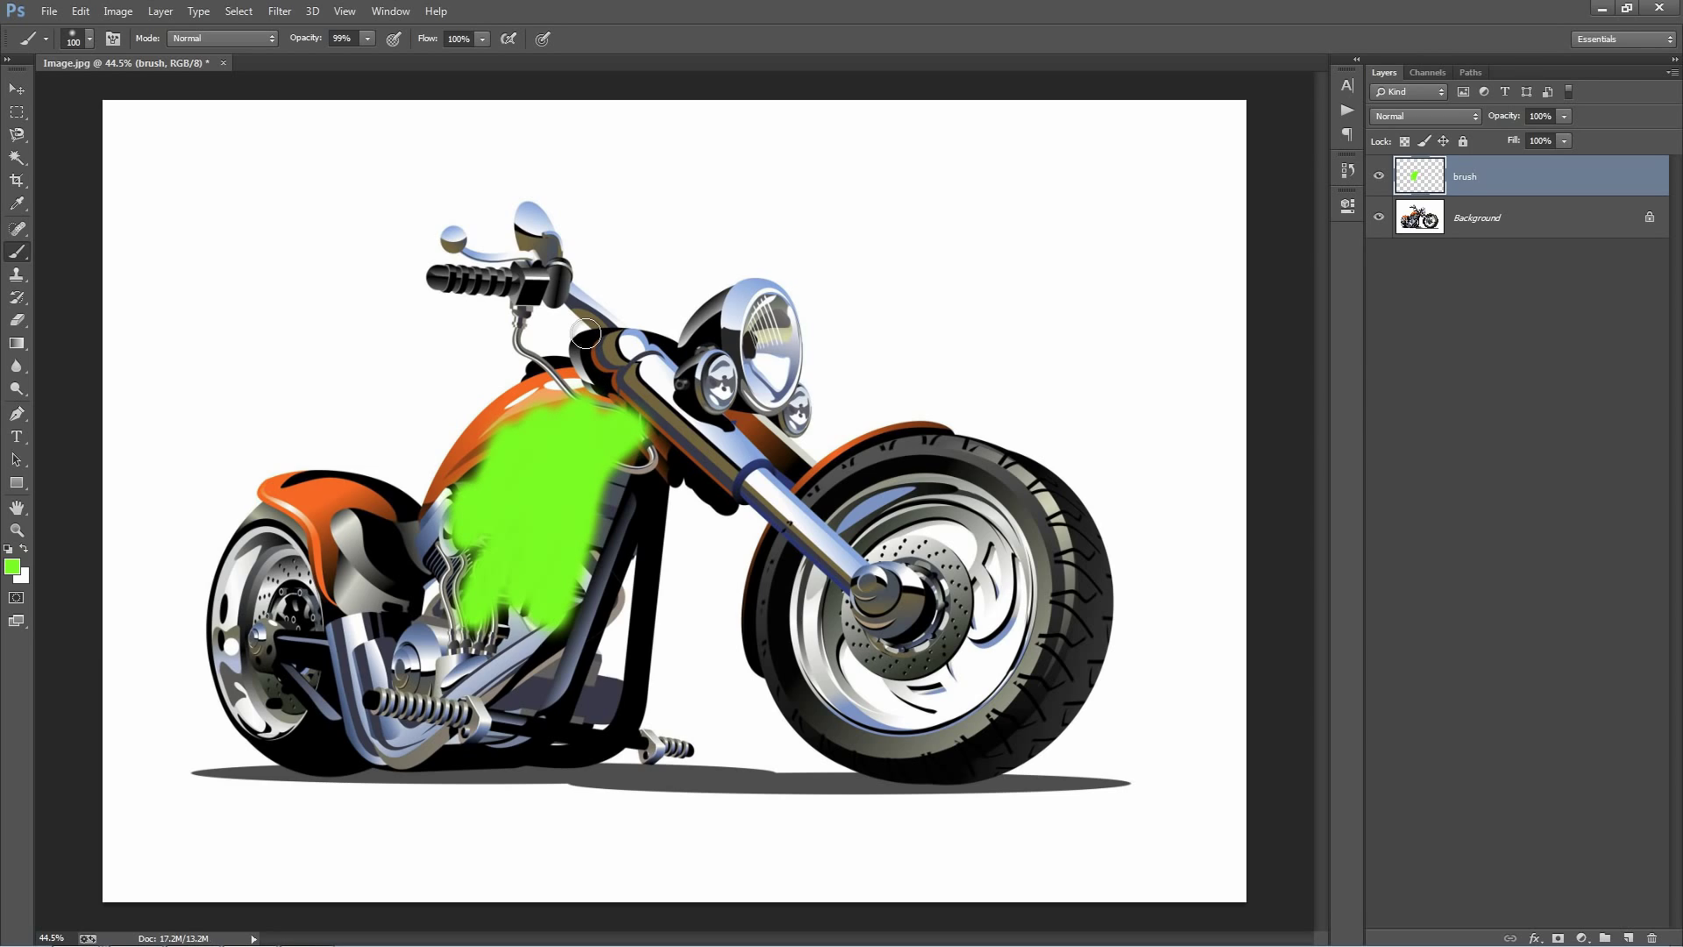
{"action": "mouse_move", "coordinate": [526, 423]}
{"action": "left_mouse_down"}
{"action": "mouse_move", "coordinate": [591, 399]}
{"action": "mouse_move", "coordinate": [578, 467]}
{"action": "mouse_move", "coordinate": [690, 387]}
{"action": "left_mouse_up"}
{"action": "key", "text": "v"}
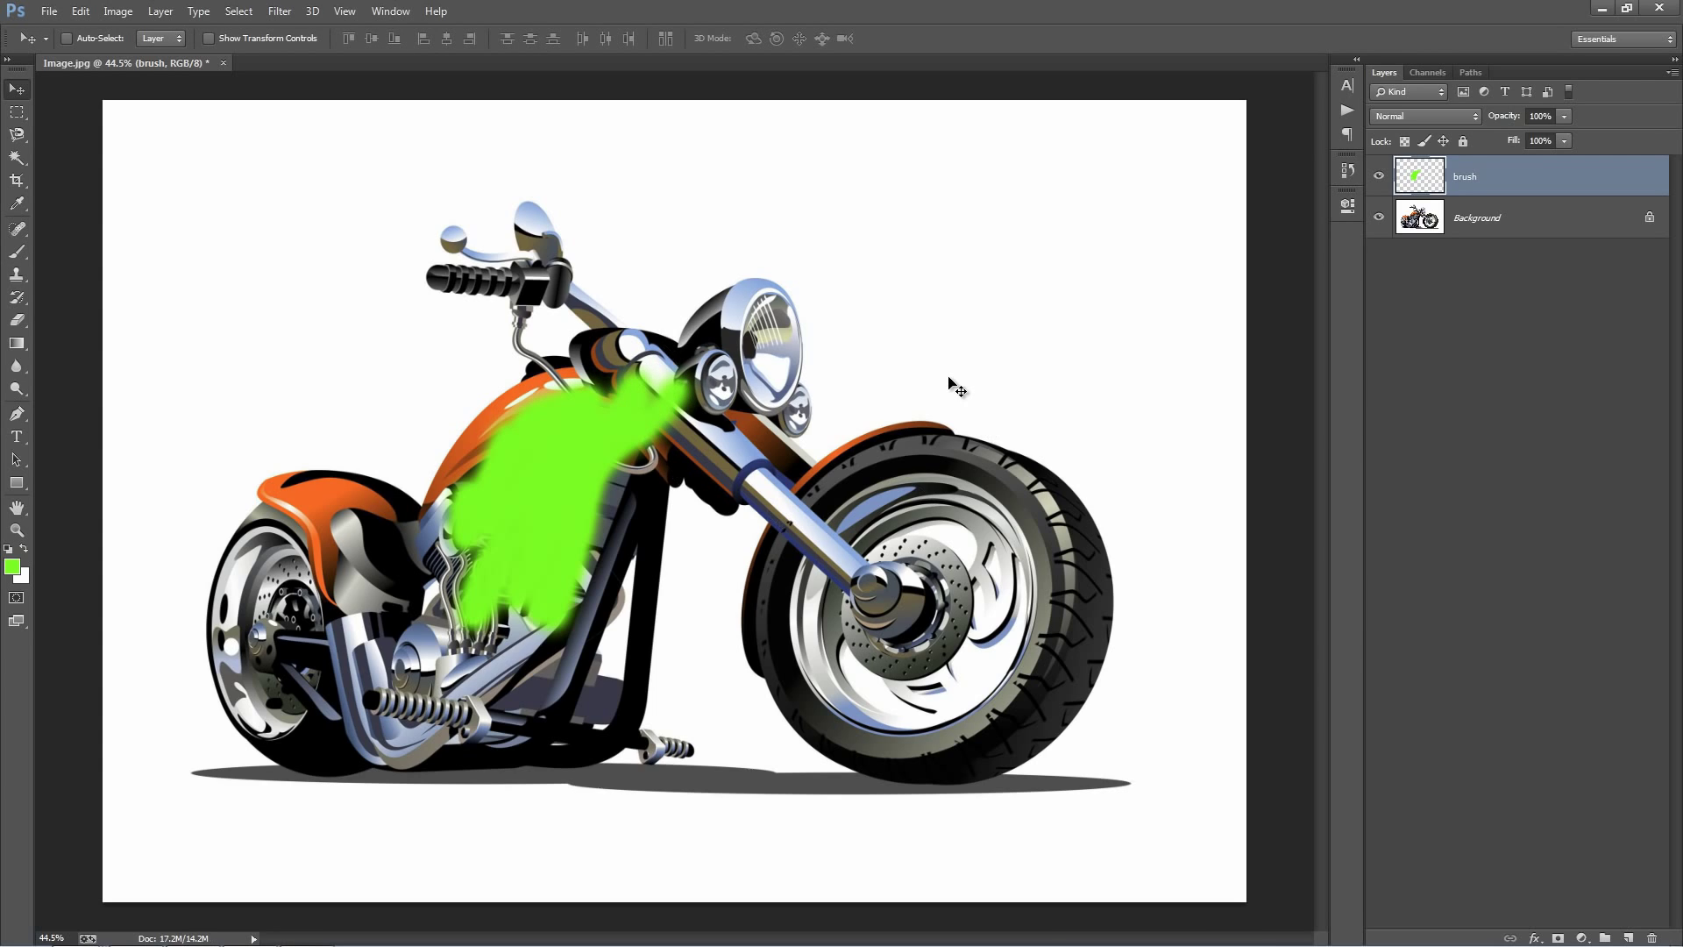
Close Image.jpg without saving, open brushed.psd from the Forge folder, and fit it on screen
{"action": "key", "text": "ctrl+w"}
{"action": "key", "text": "n"}
{"action": "key", "text": "ctrl+o"}
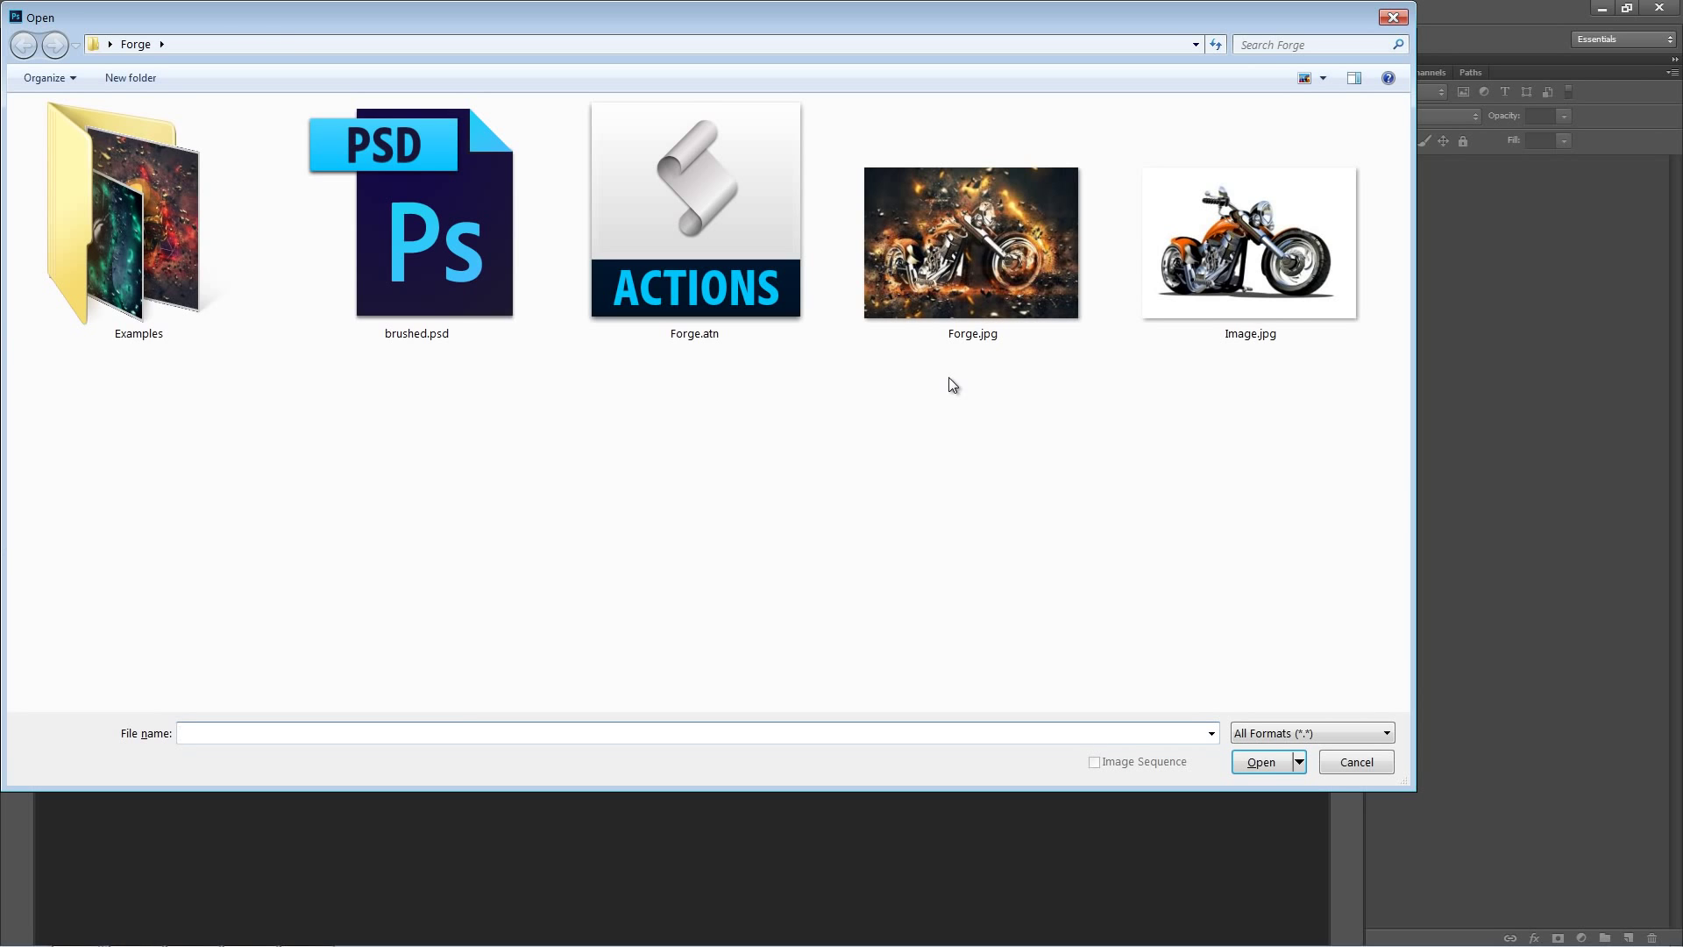
{"action": "double_click", "coordinate": [441, 243]}
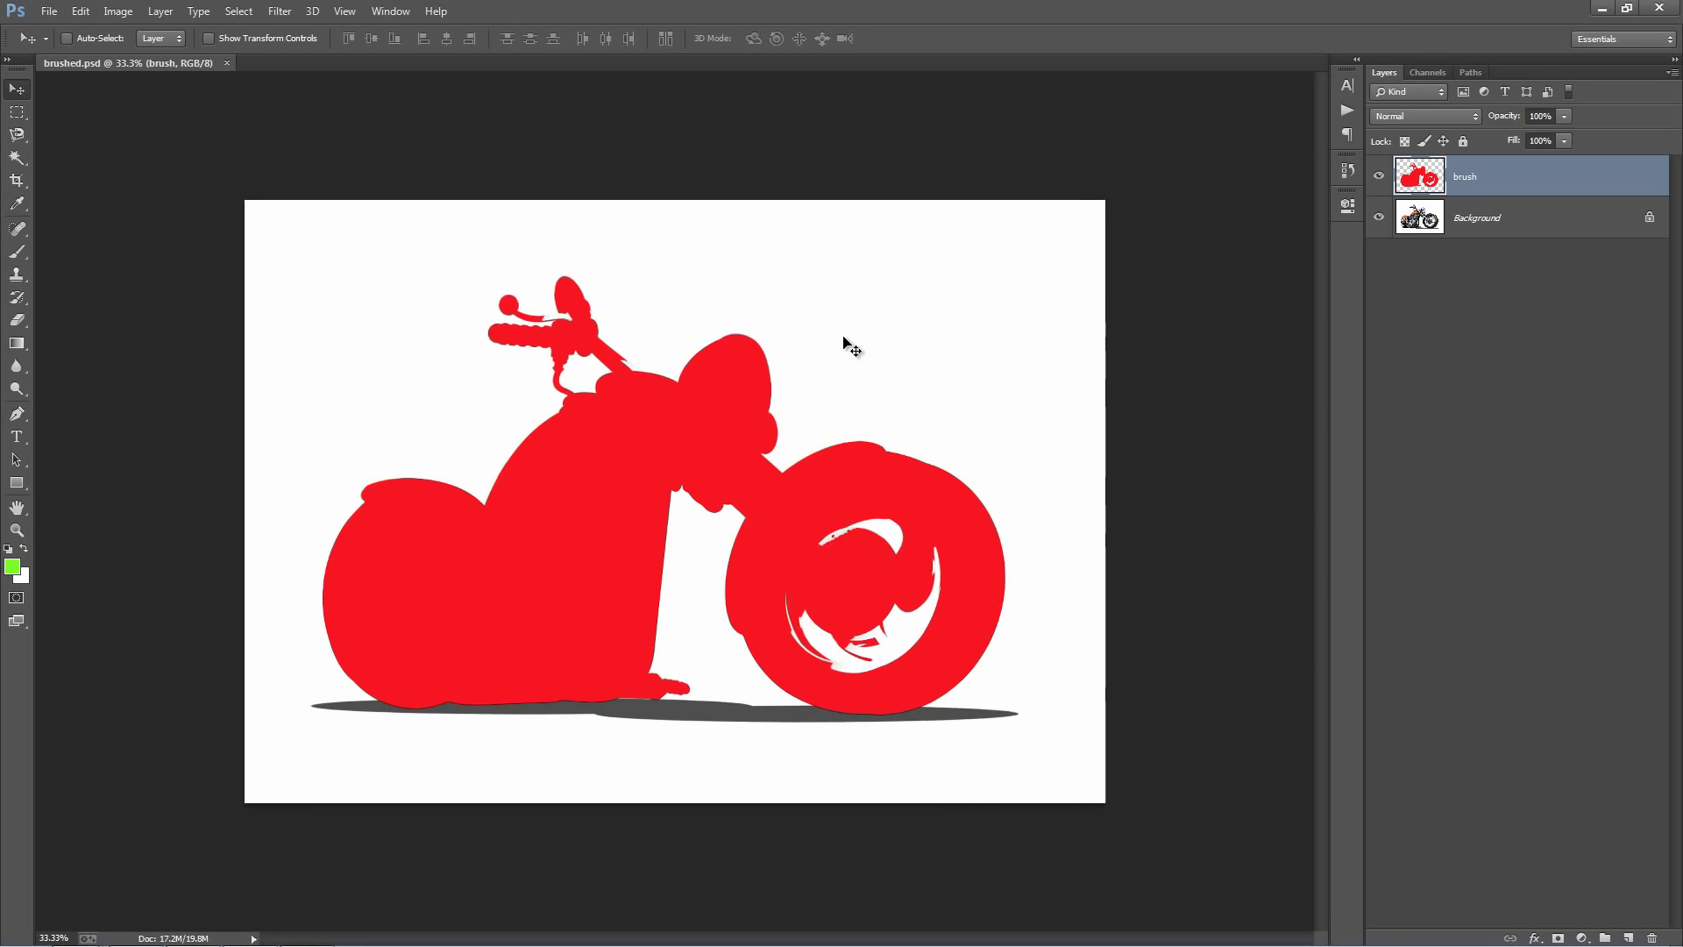
{"action": "key", "text": "ctrl+0"}
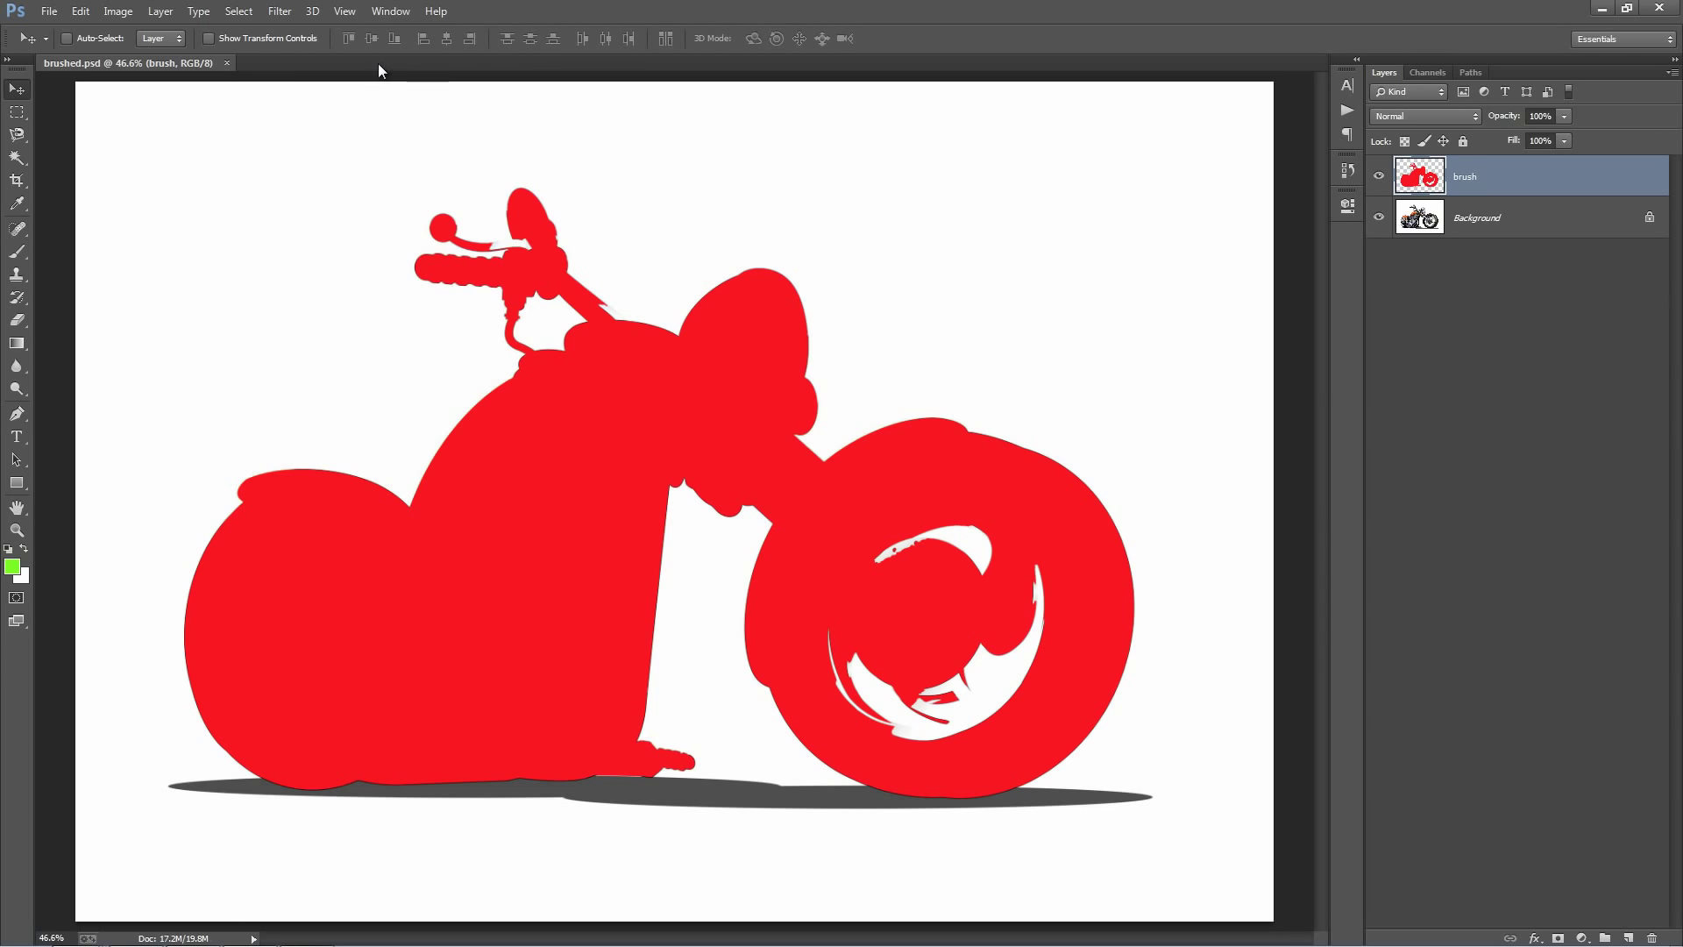
Load the Forge.atn action set into Photoshop and expand the Forge set
{"action": "left_click", "coordinate": [386, 11]}
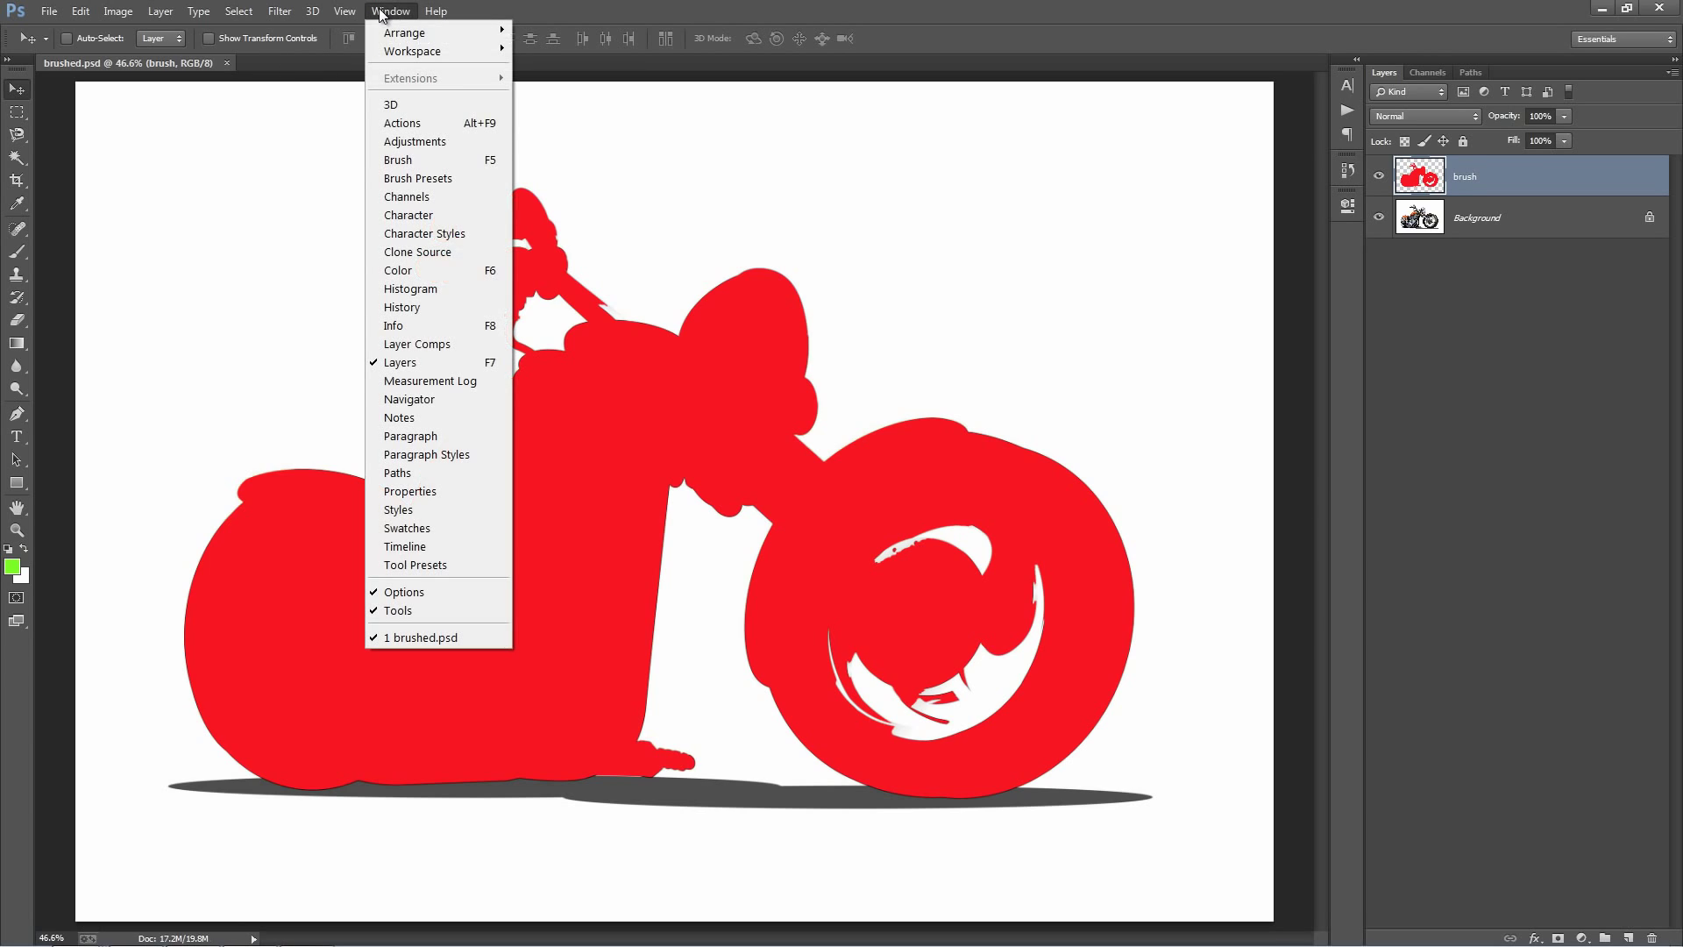
{"action": "left_click", "coordinate": [417, 122]}
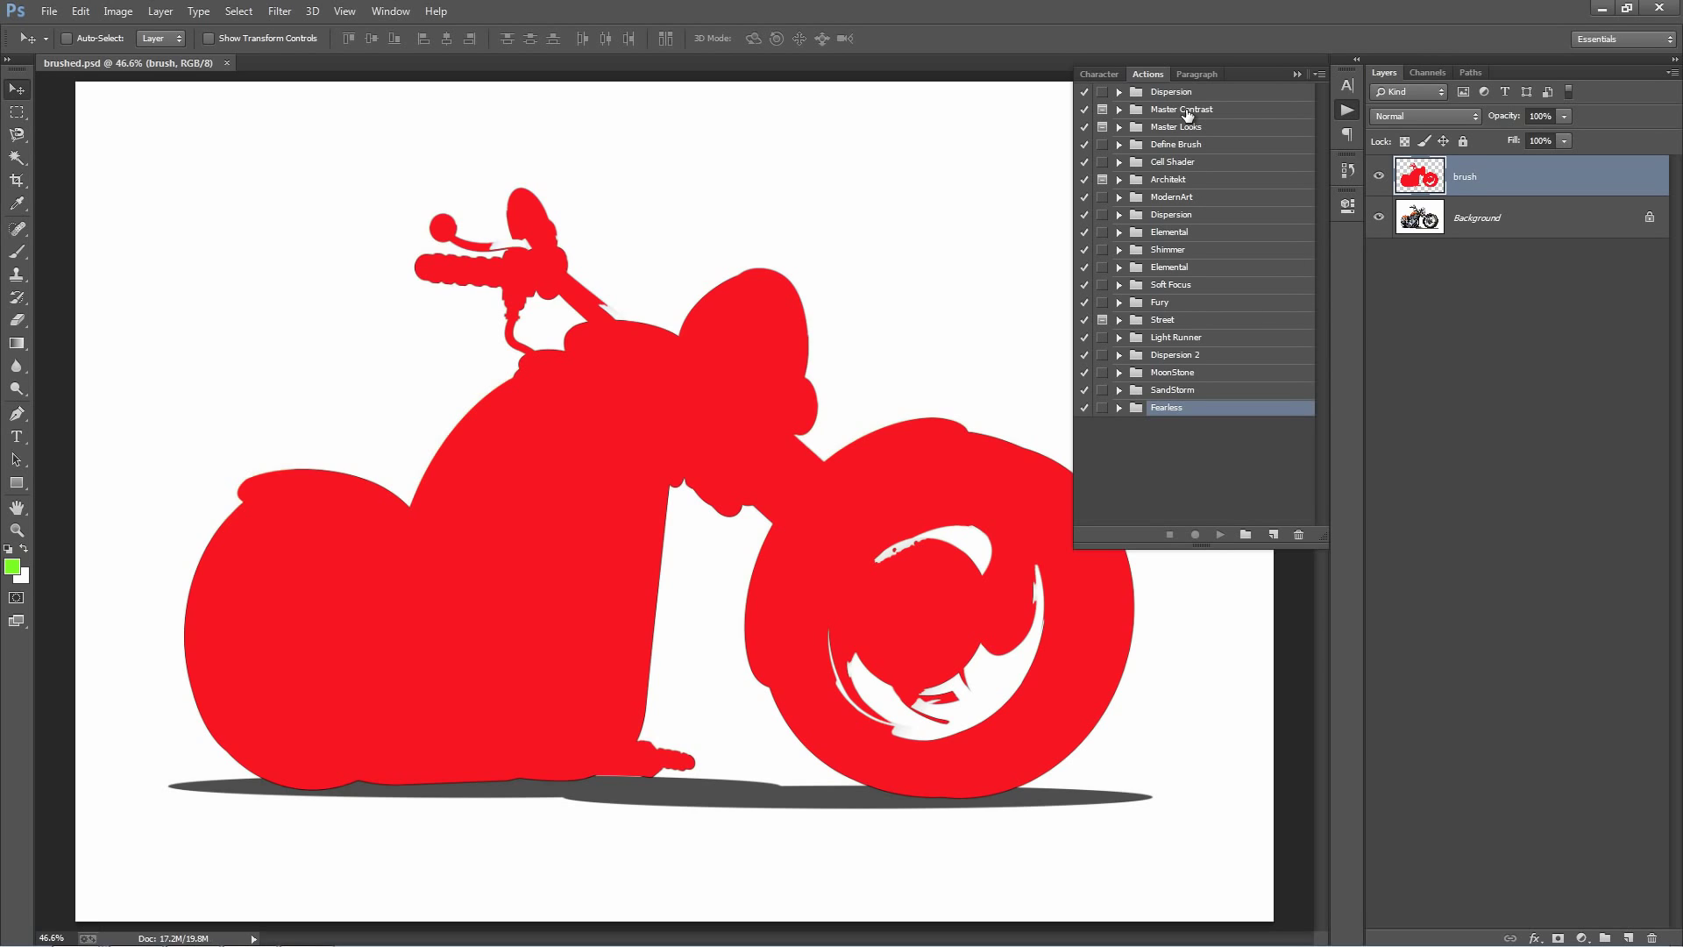
{"action": "left_click", "coordinate": [1319, 74]}
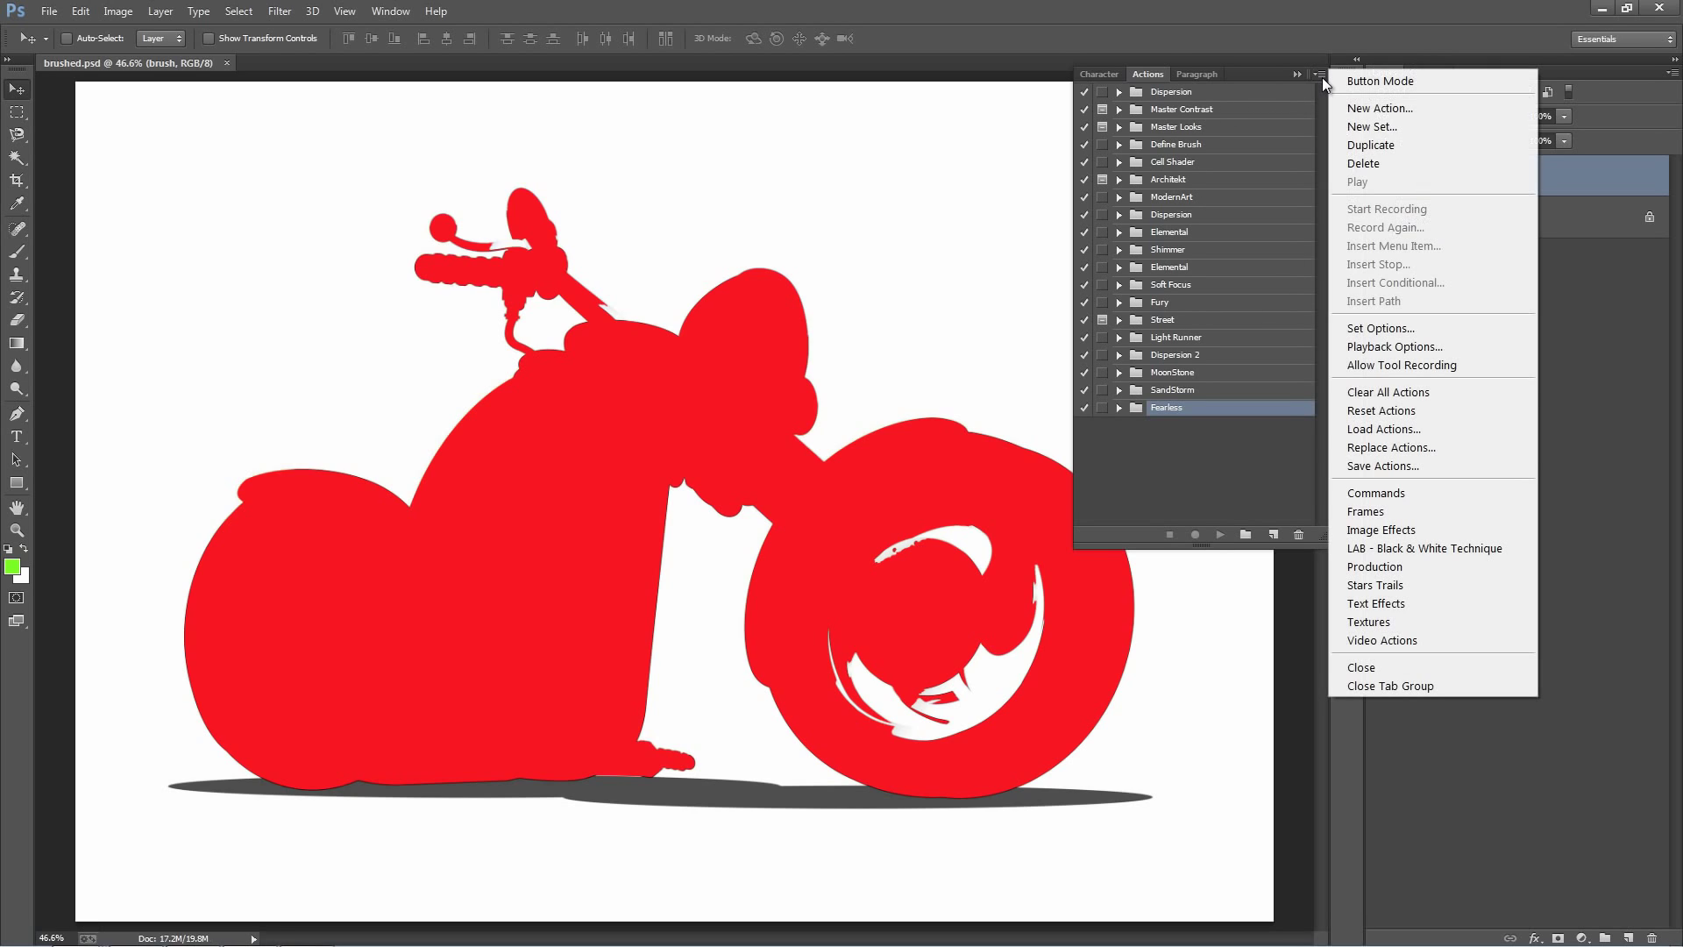
{"action": "left_click", "coordinate": [1427, 428]}
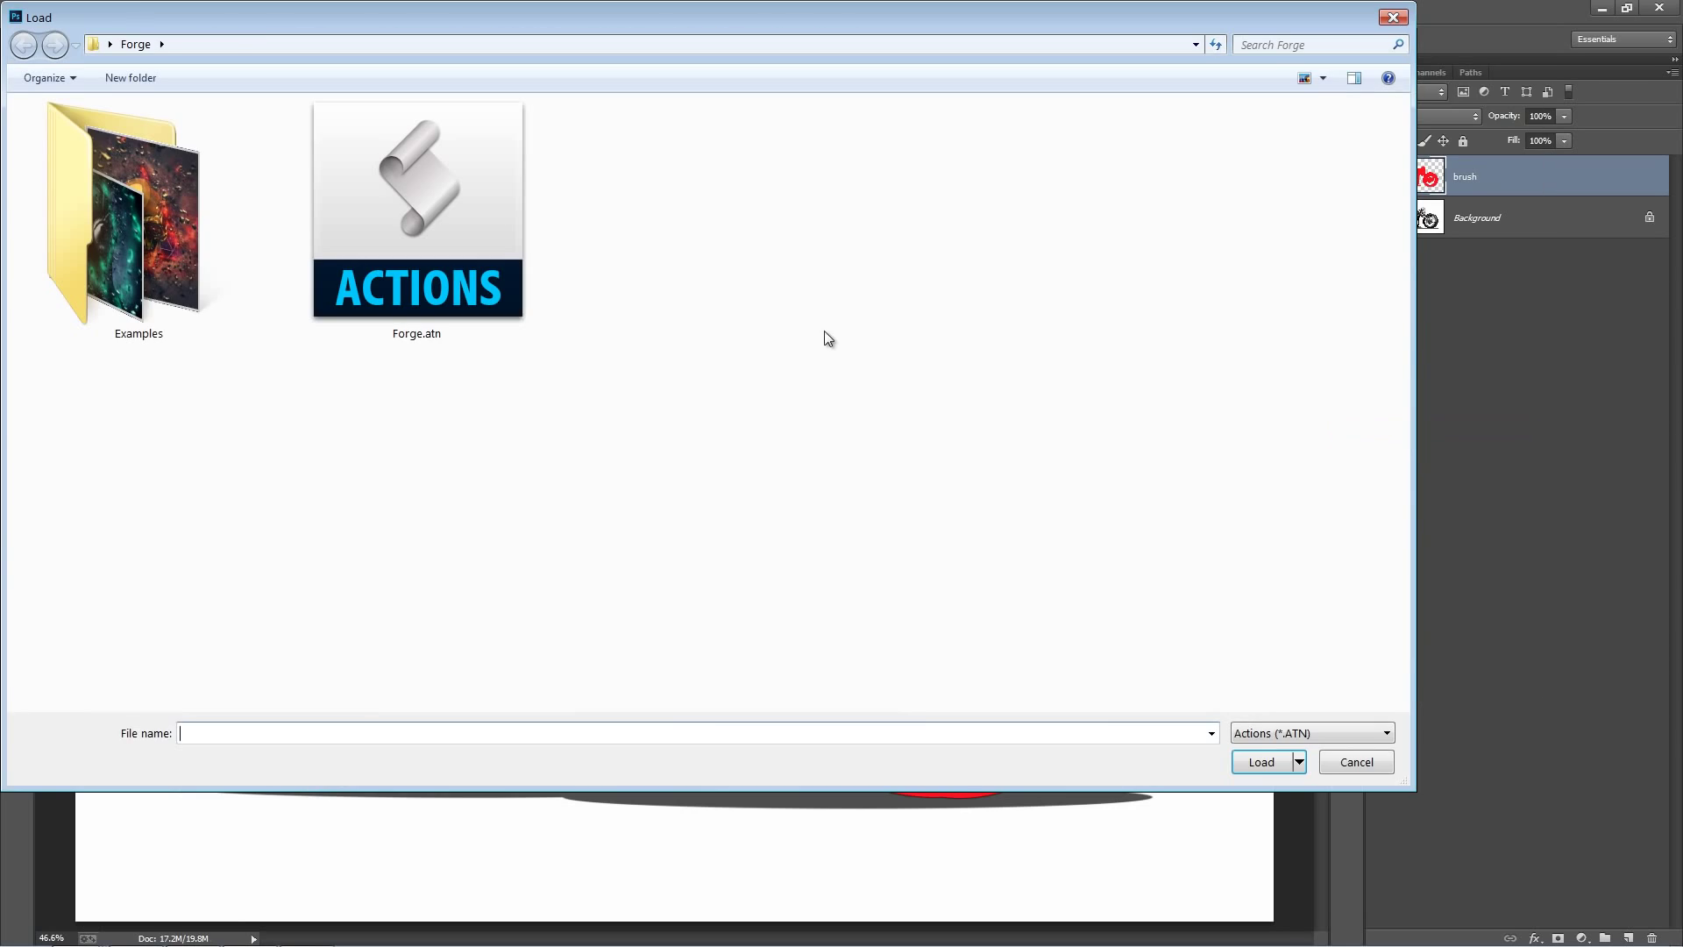
{"action": "left_click", "coordinate": [408, 324]}
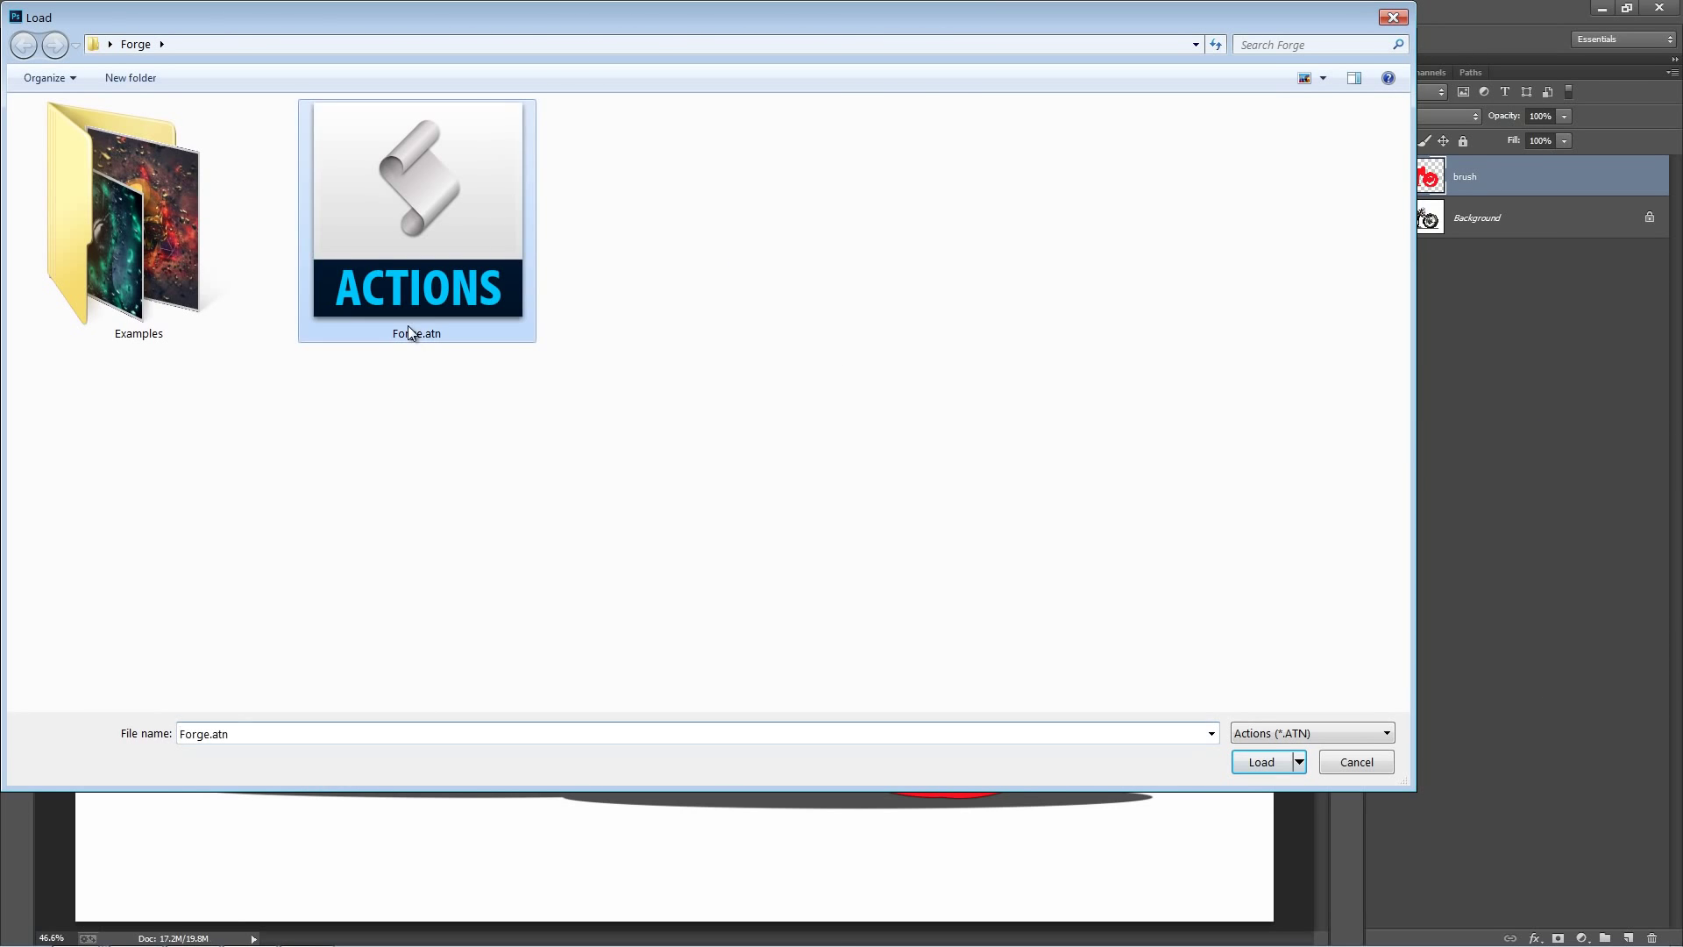
{"action": "double_click", "coordinate": [455, 282]}
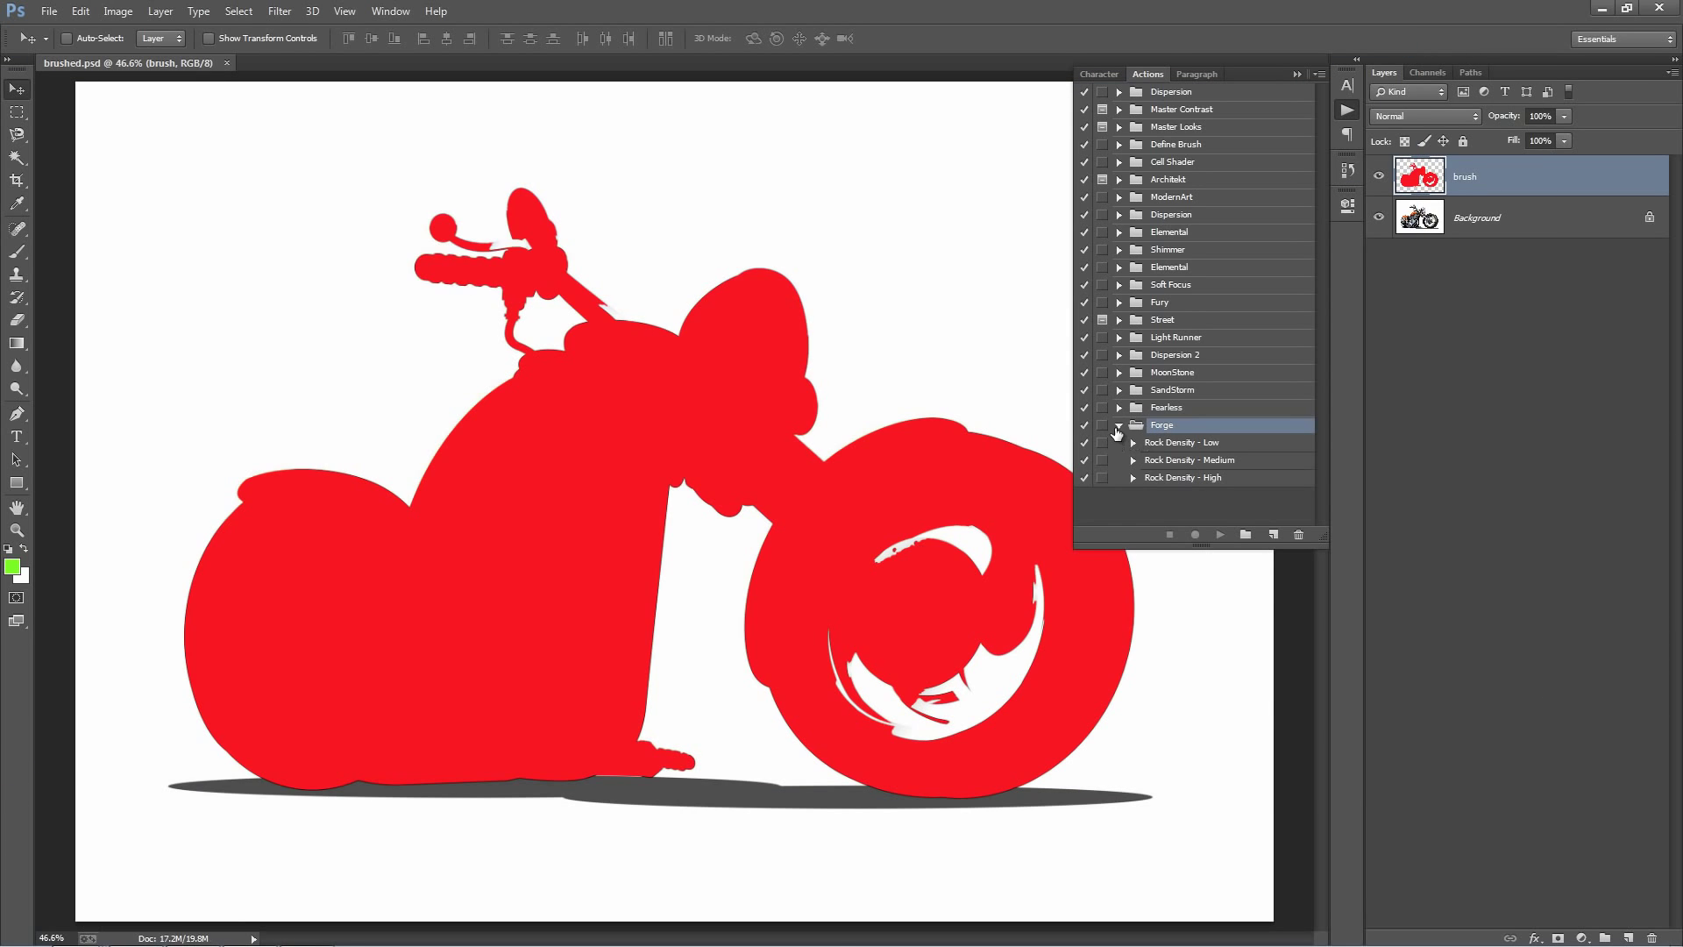
Go through the three actions in the Forge set: Rock Density - Low, Medium and High
{"action": "left_click", "coordinate": [1206, 445]}
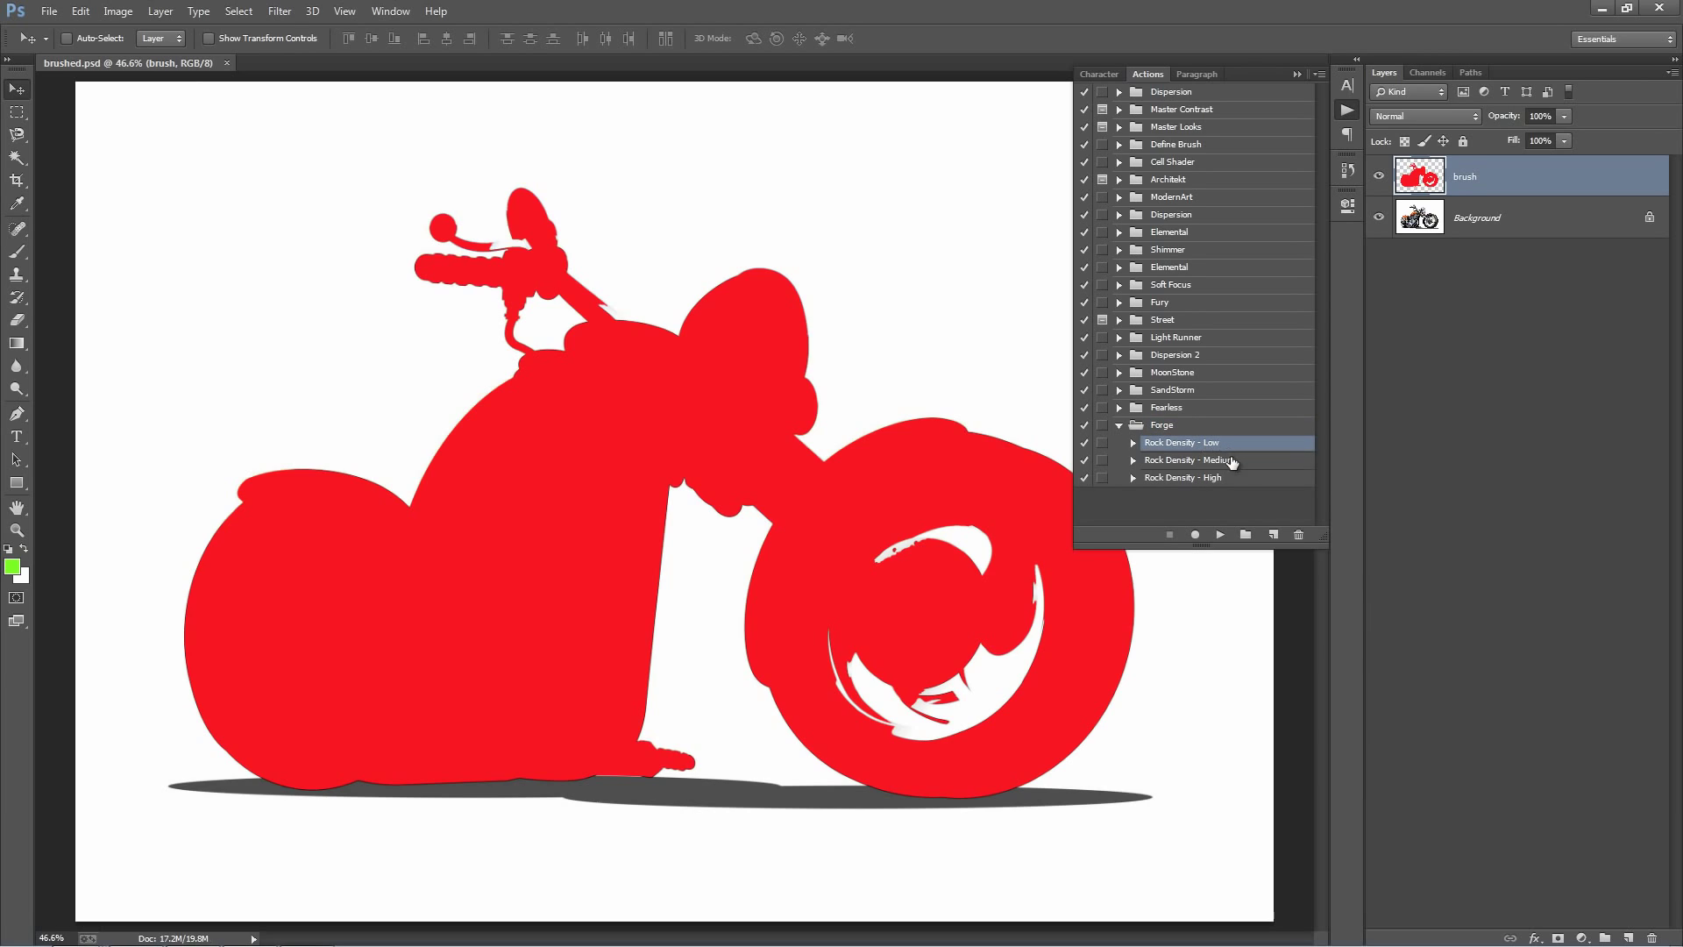
{"action": "left_click", "coordinate": [1232, 462]}
{"action": "left_click", "coordinate": [1235, 479]}
{"action": "left_click", "coordinate": [1225, 445]}
{"action": "left_click", "coordinate": [1227, 463]}
{"action": "left_click", "coordinate": [1231, 481]}
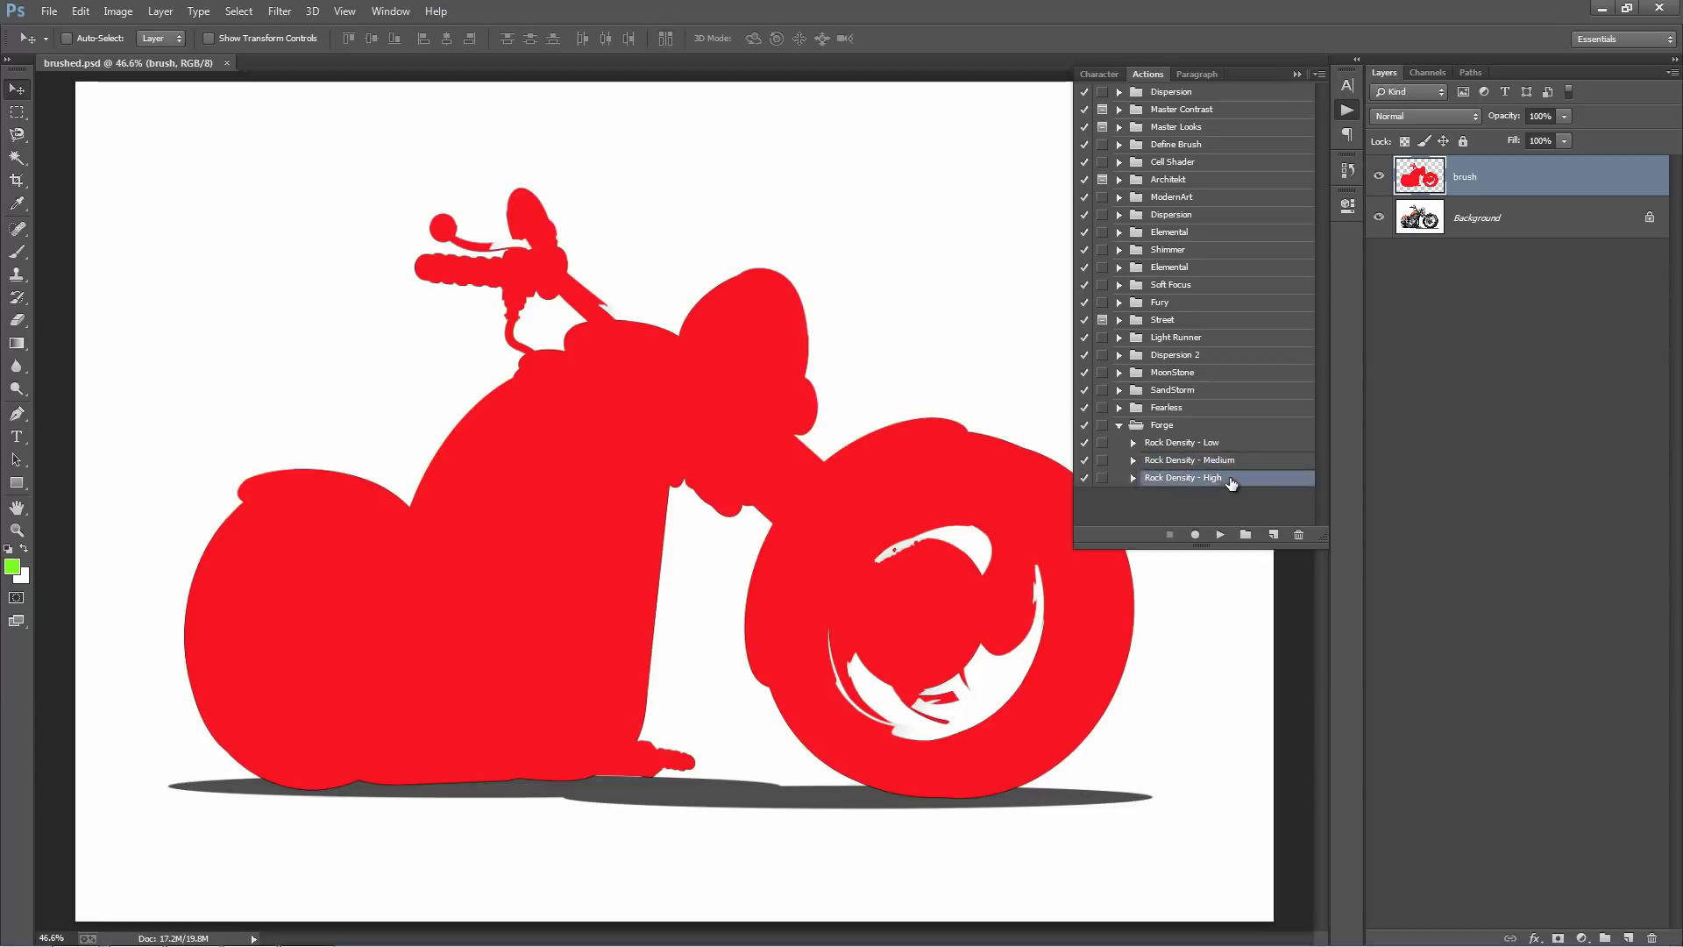
{"action": "left_click", "coordinate": [1211, 446]}
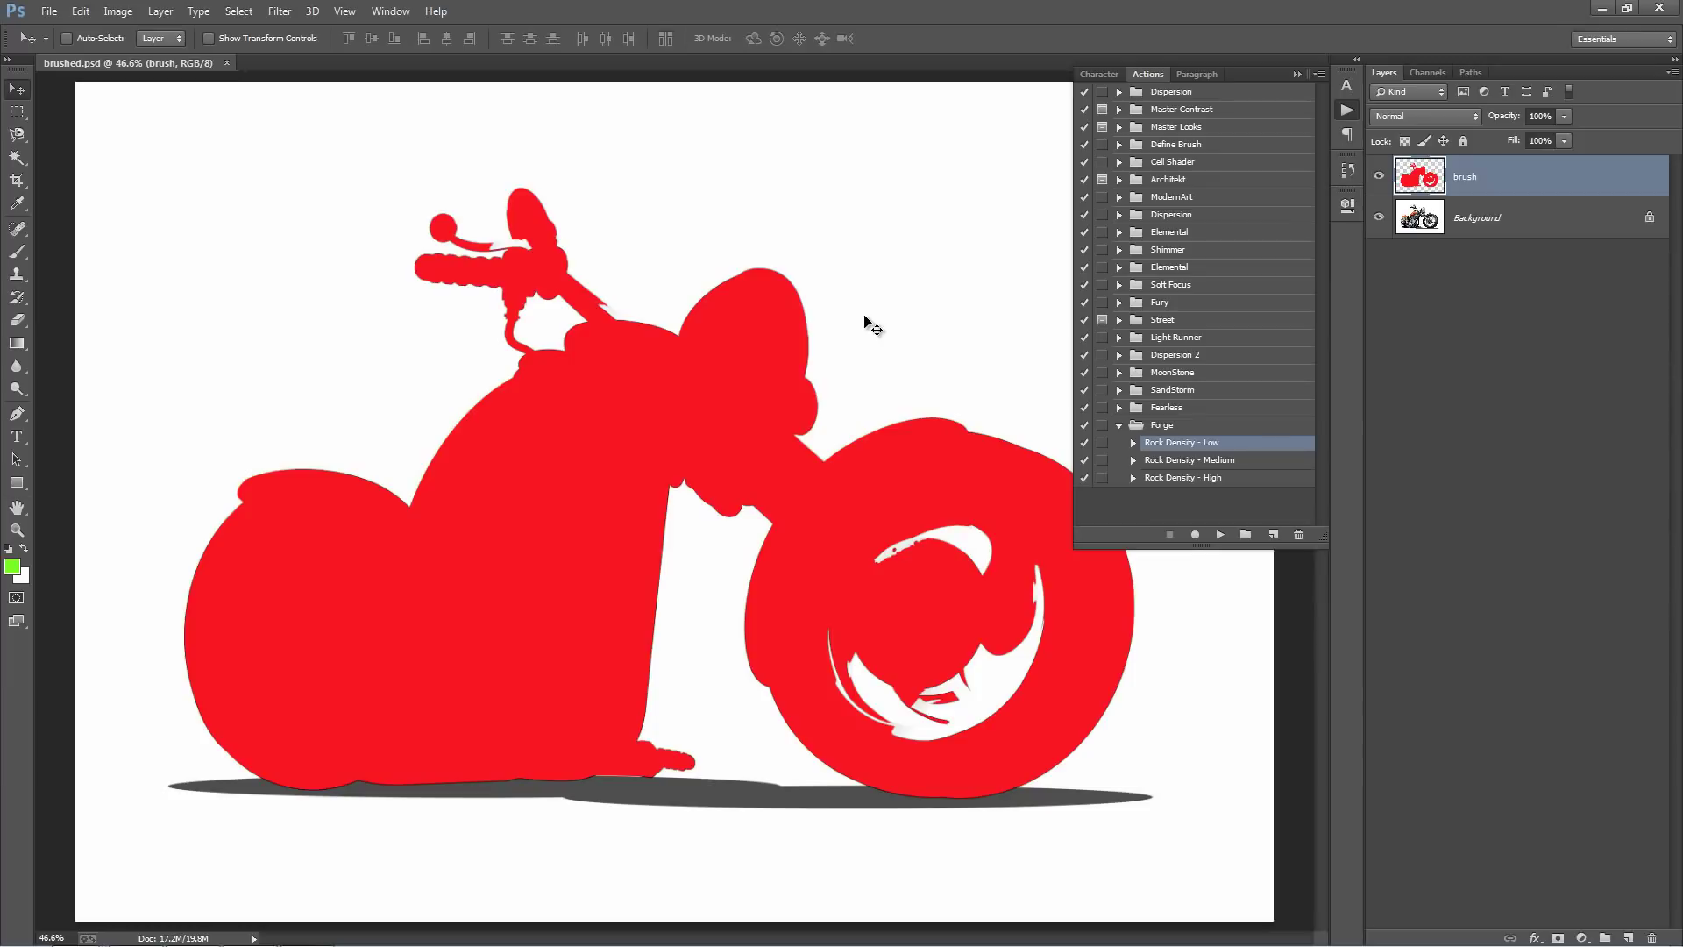
{"action": "left_click", "coordinate": [1232, 462]}
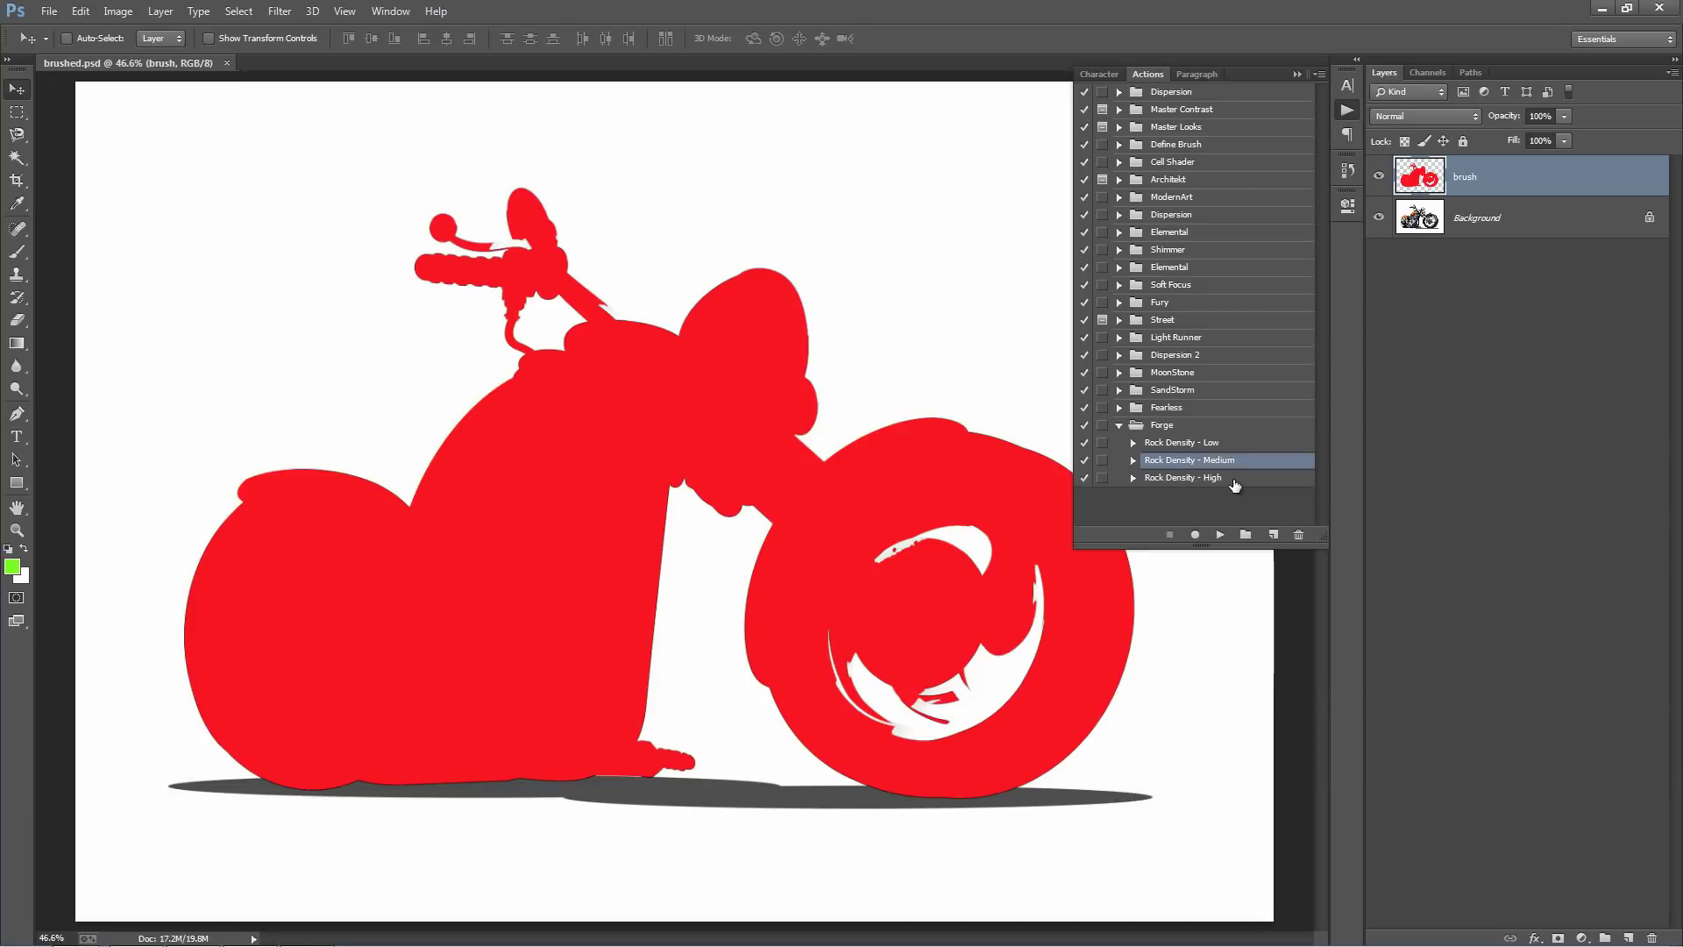
{"action": "left_click", "coordinate": [1234, 480]}
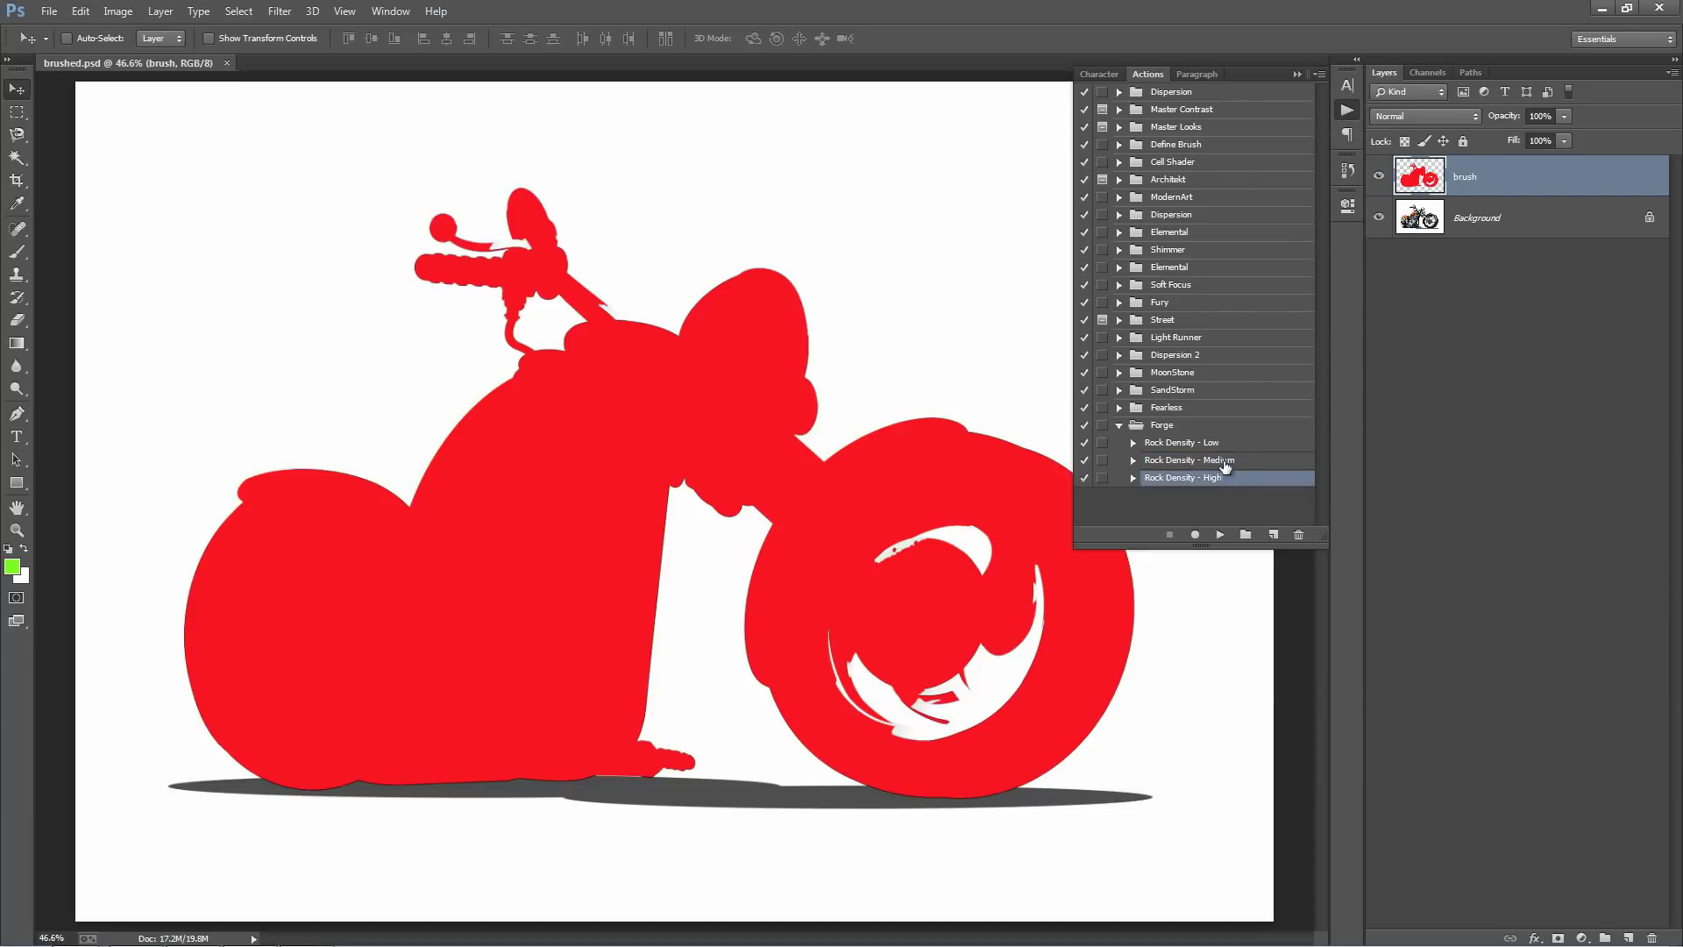
Run the Rock Density - Low action on the brushed motorcycle image and collapse the generated Forge layer group
{"action": "left_click", "coordinate": [1220, 444]}
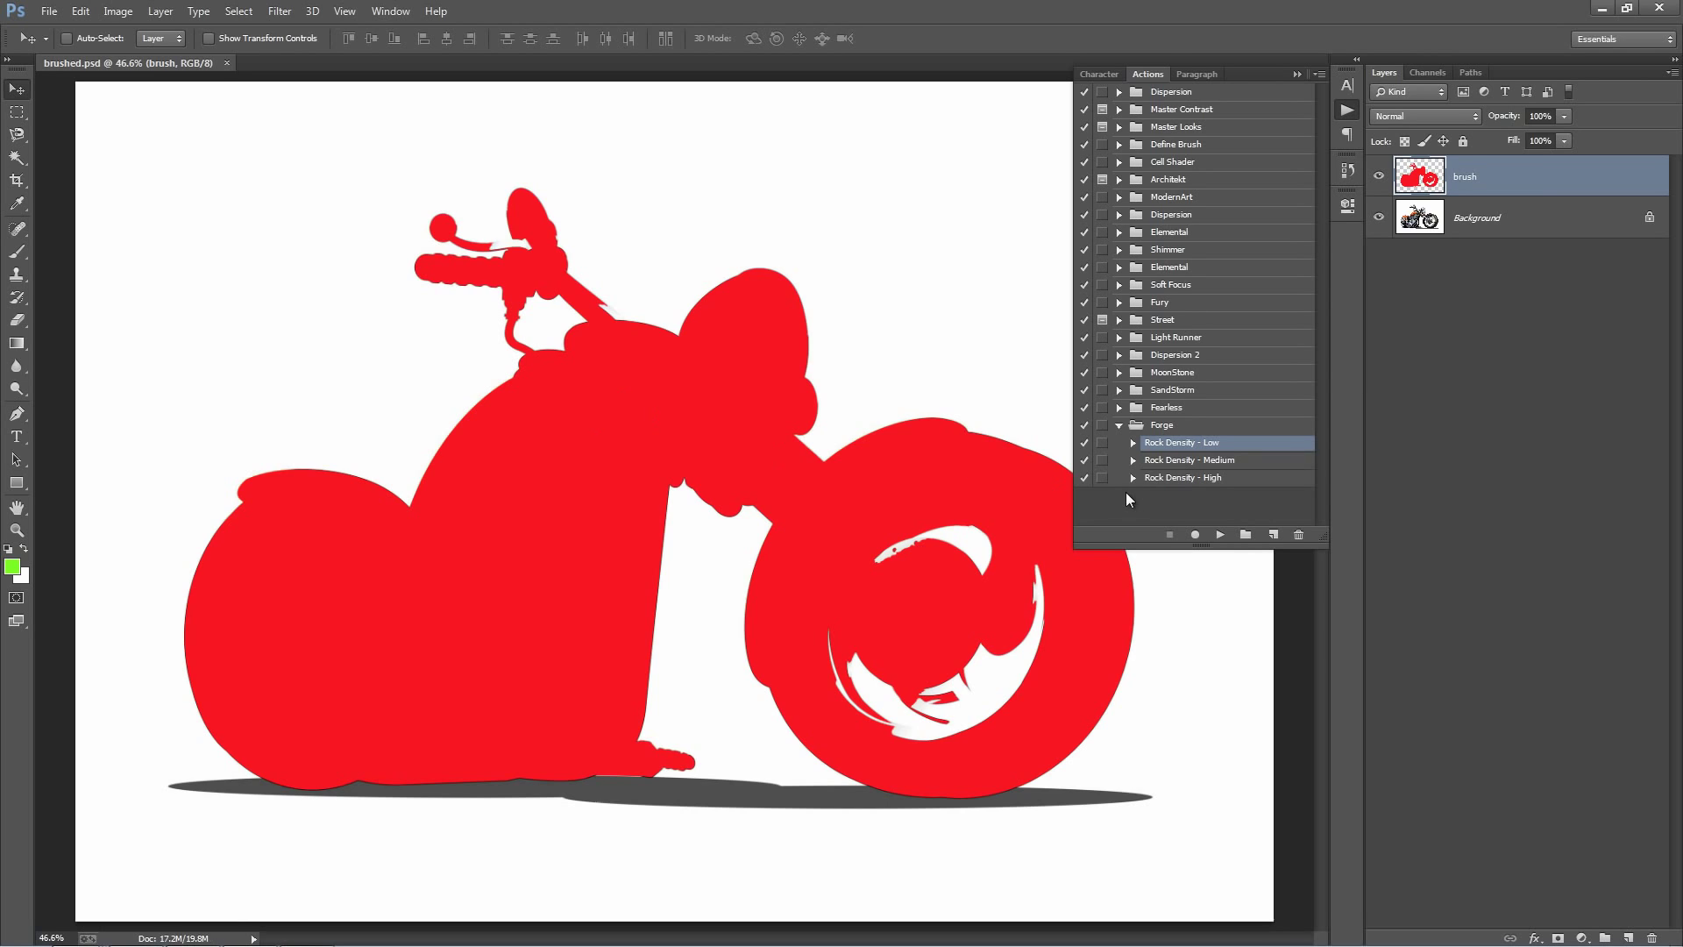
{"action": "left_click", "coordinate": [1221, 534]}
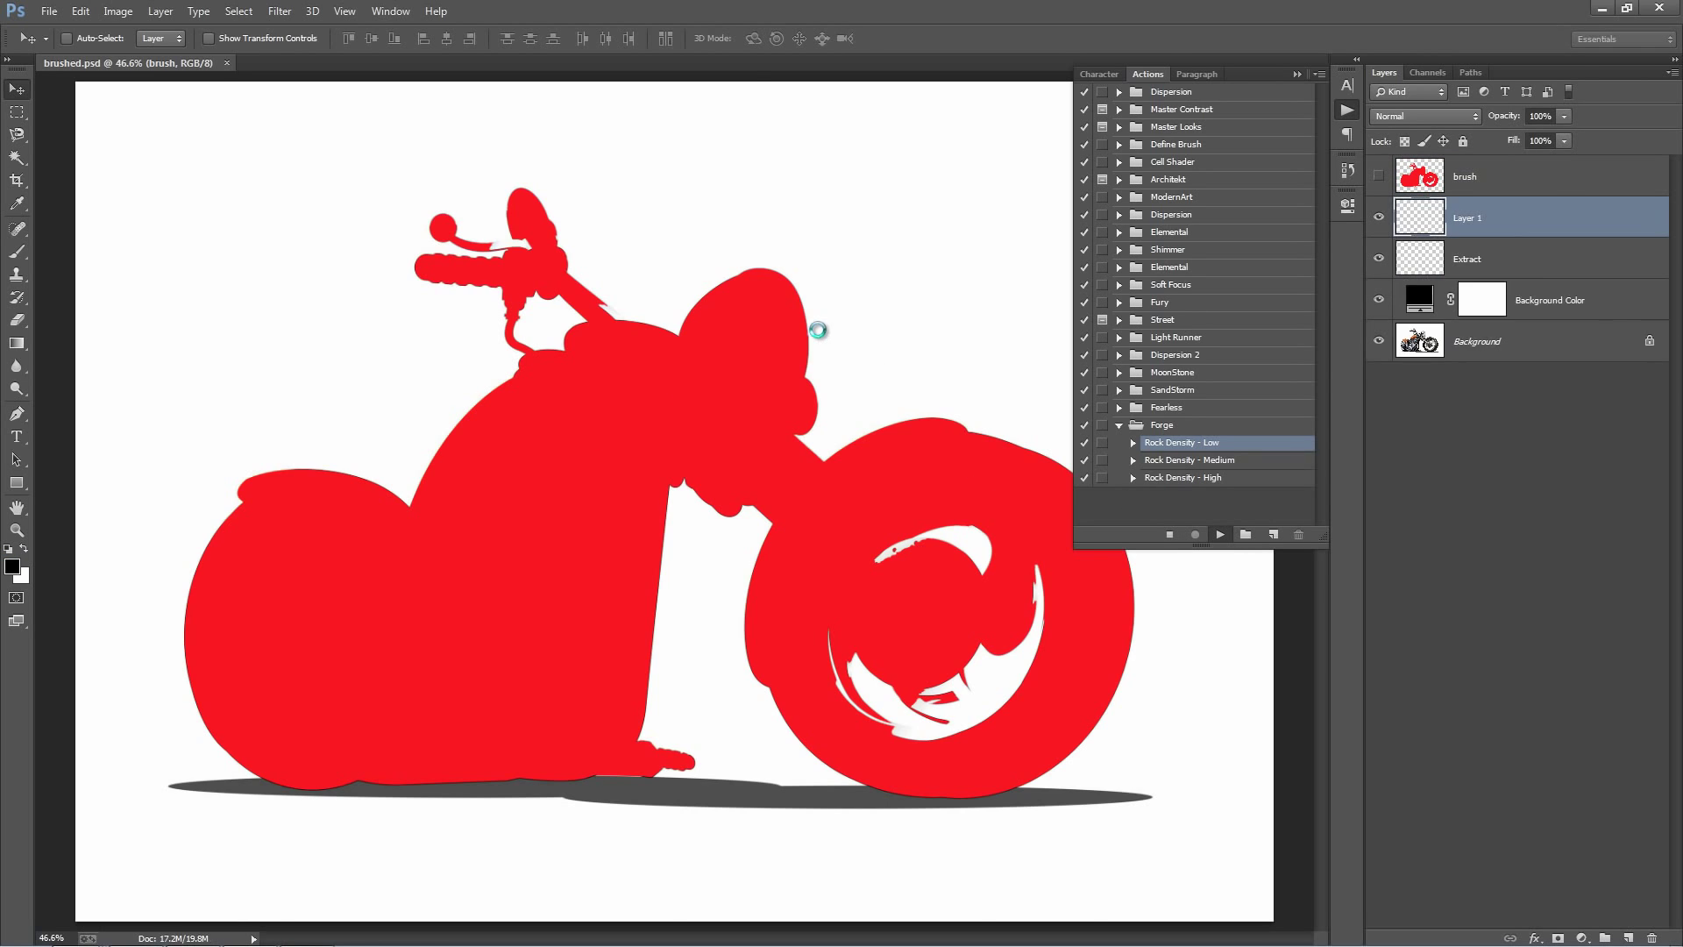
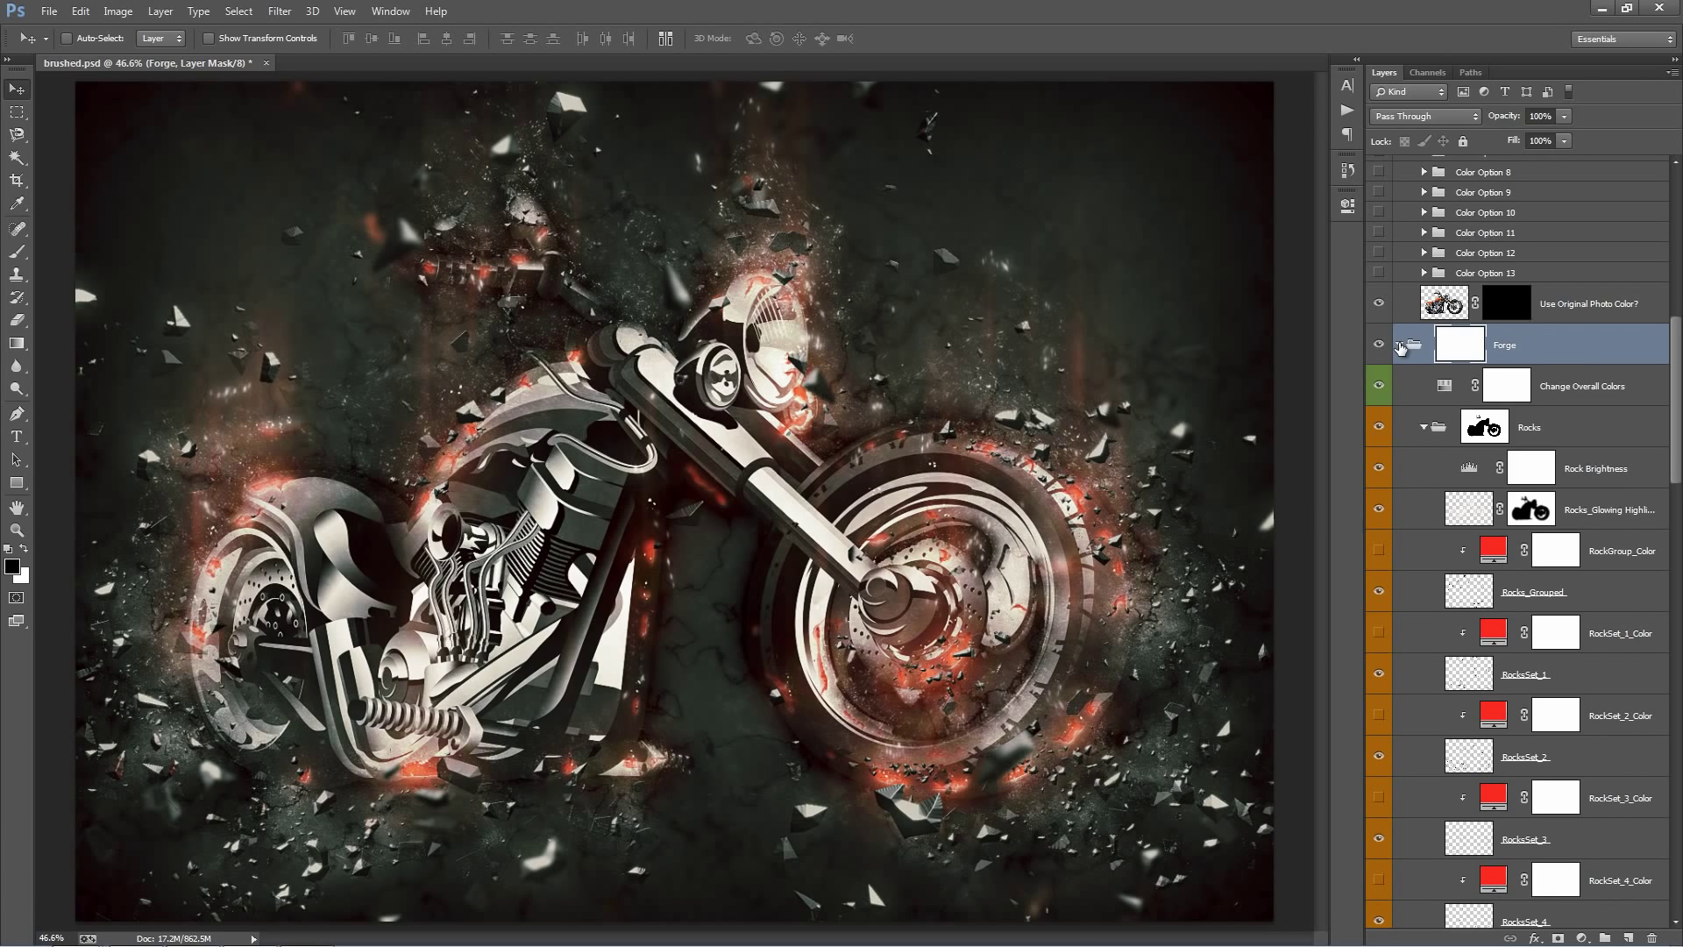
{"action": "left_click", "coordinate": [1399, 344]}
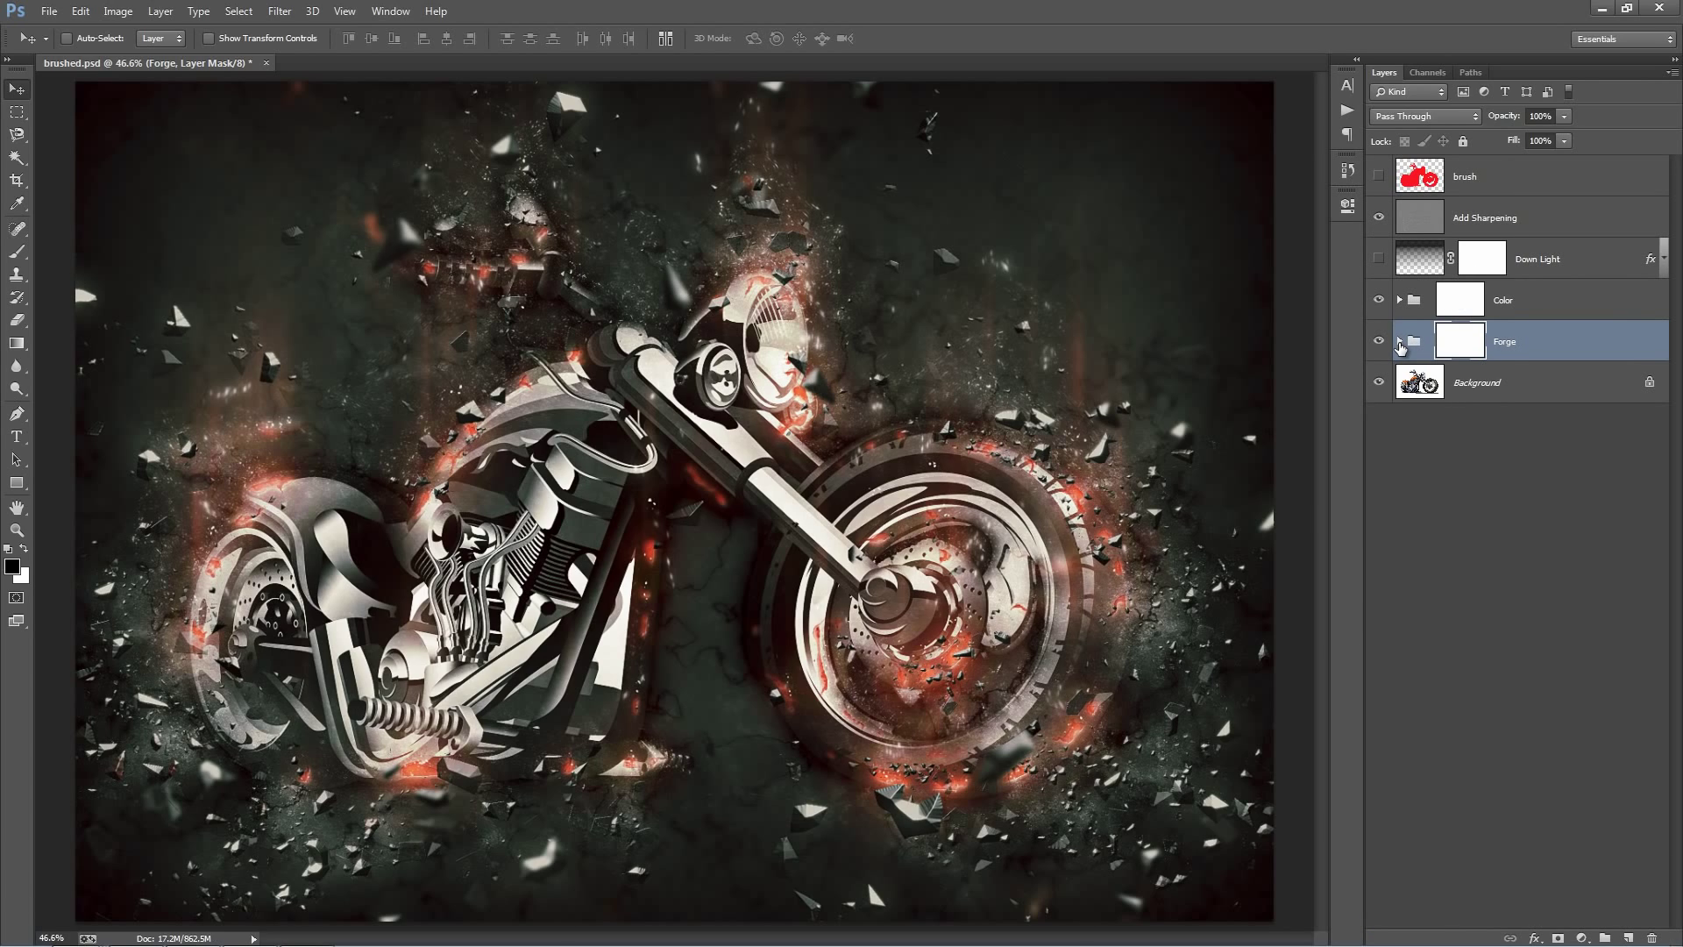
Look inside the generated Forge and Color layer groups, leaving both collapsed
{"action": "left_click", "coordinate": [1400, 342]}
{"action": "left_click", "coordinate": [1400, 342]}
{"action": "left_click", "coordinate": [1400, 300]}
{"action": "left_click", "coordinate": [1399, 300]}
Select the brush layer and briefly show it over the generated effect to compare them
{"action": "left_click", "coordinate": [1490, 193]}
{"action": "left_click", "coordinate": [1382, 175]}
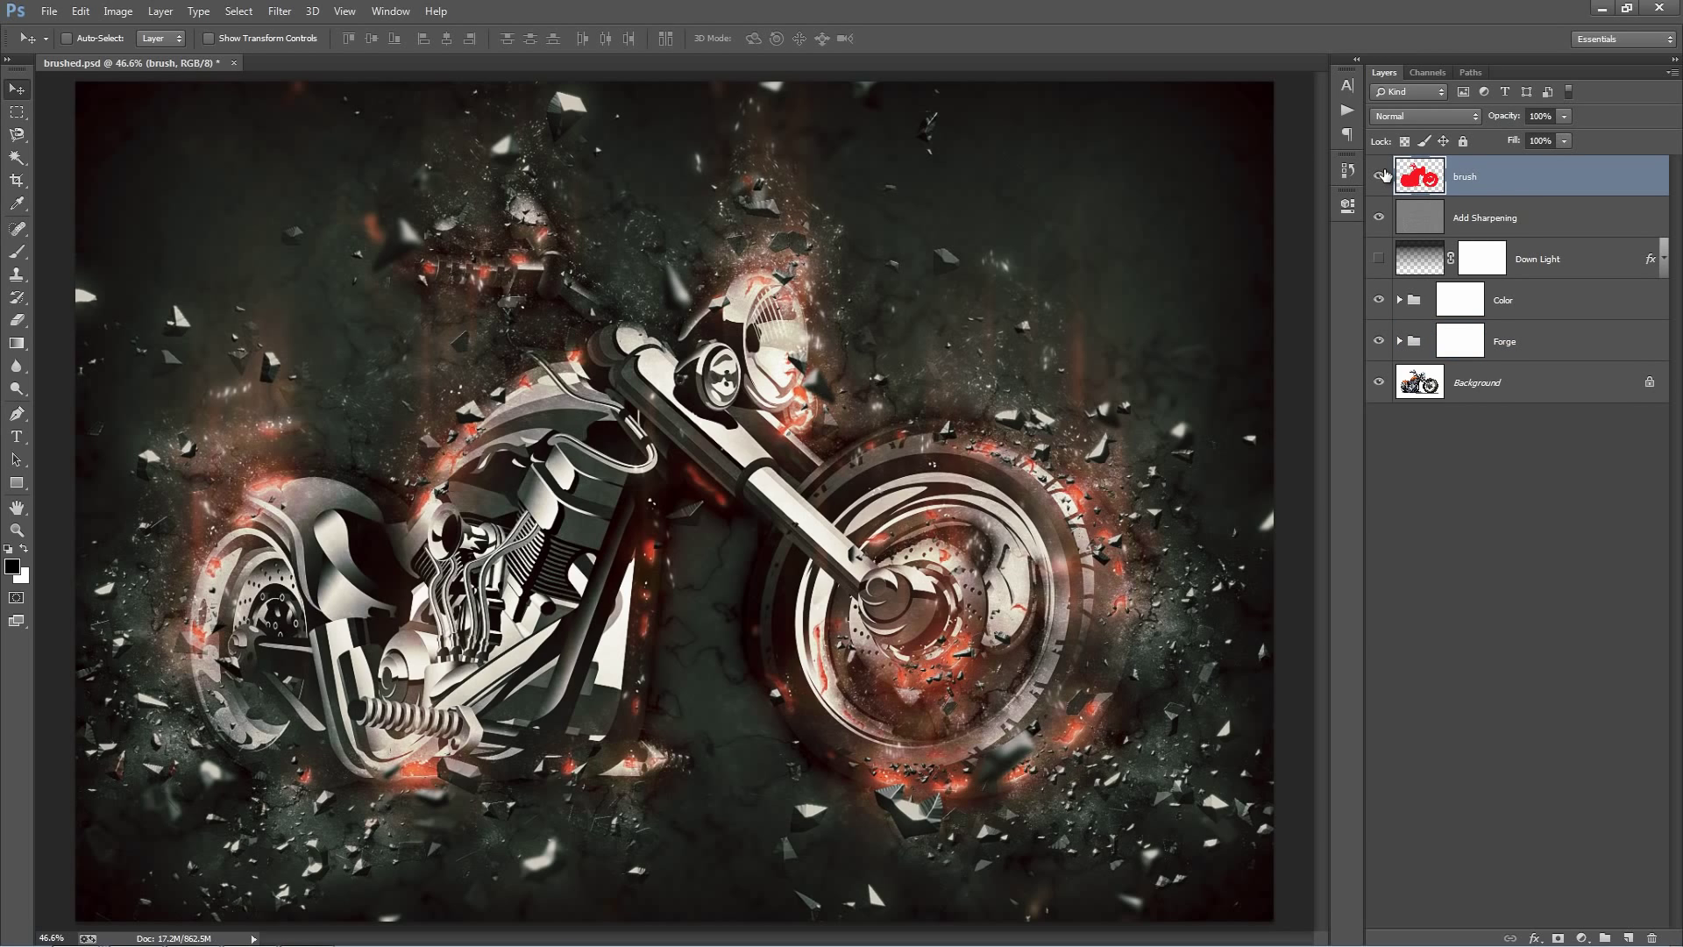
{"action": "left_click", "coordinate": [1382, 175]}
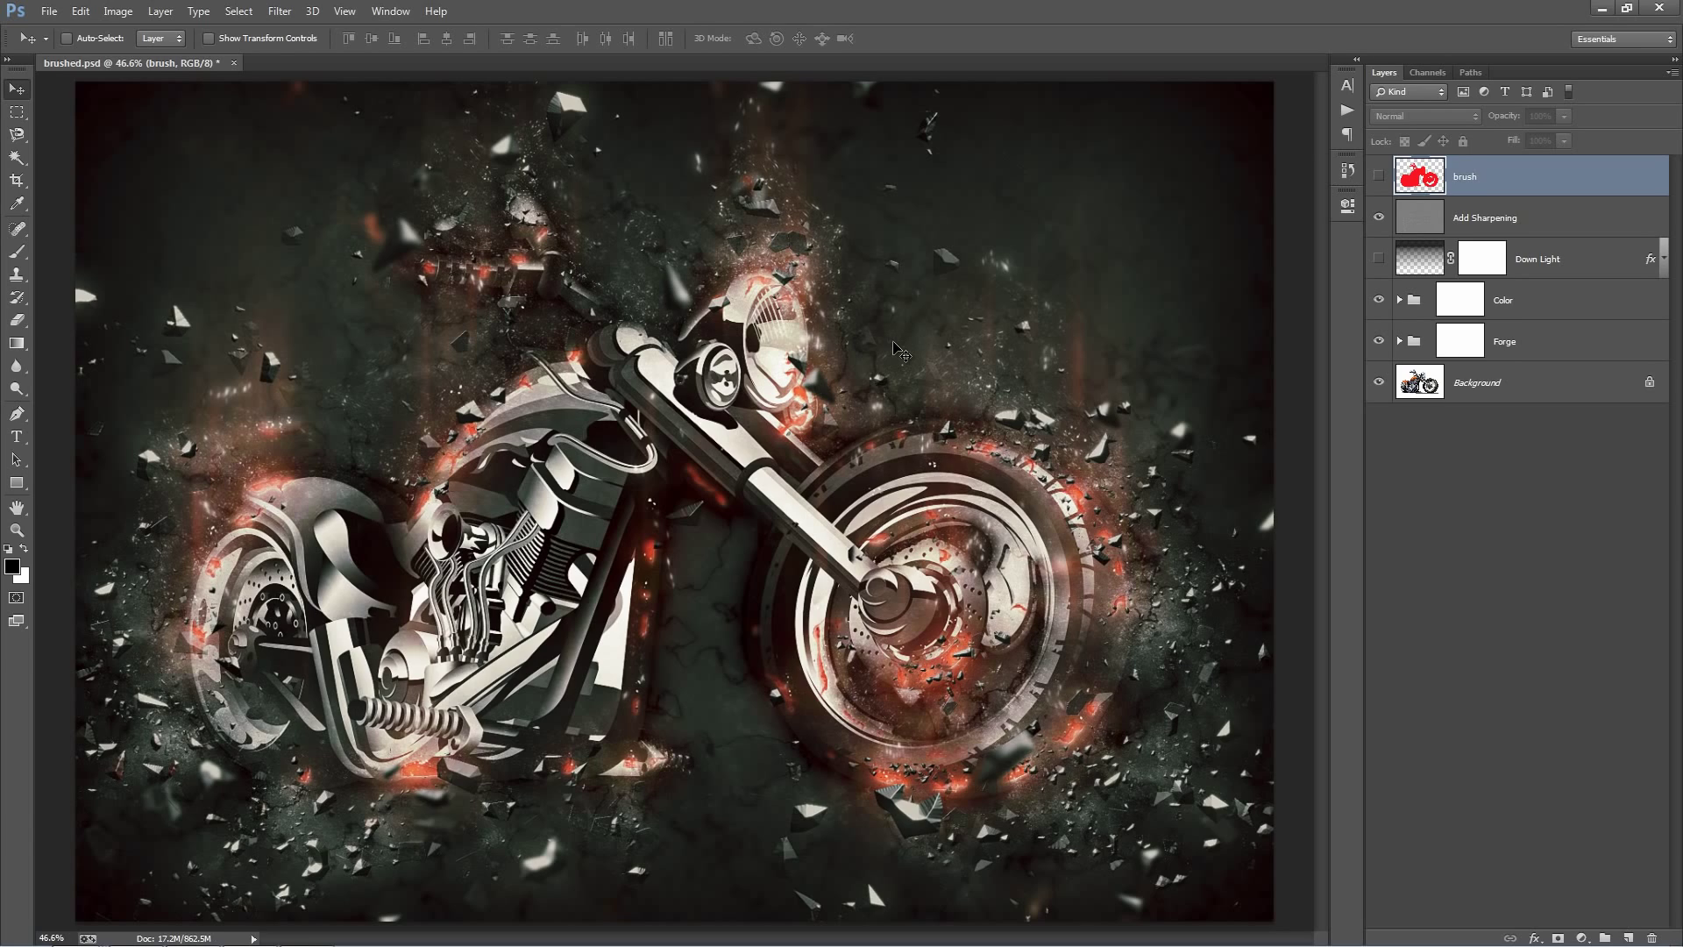
Try deleting the generated layers from Add Sharpening down to Forge with the brush layer shown, and undo these changes
{"action": "left_click", "coordinate": [1378, 178]}
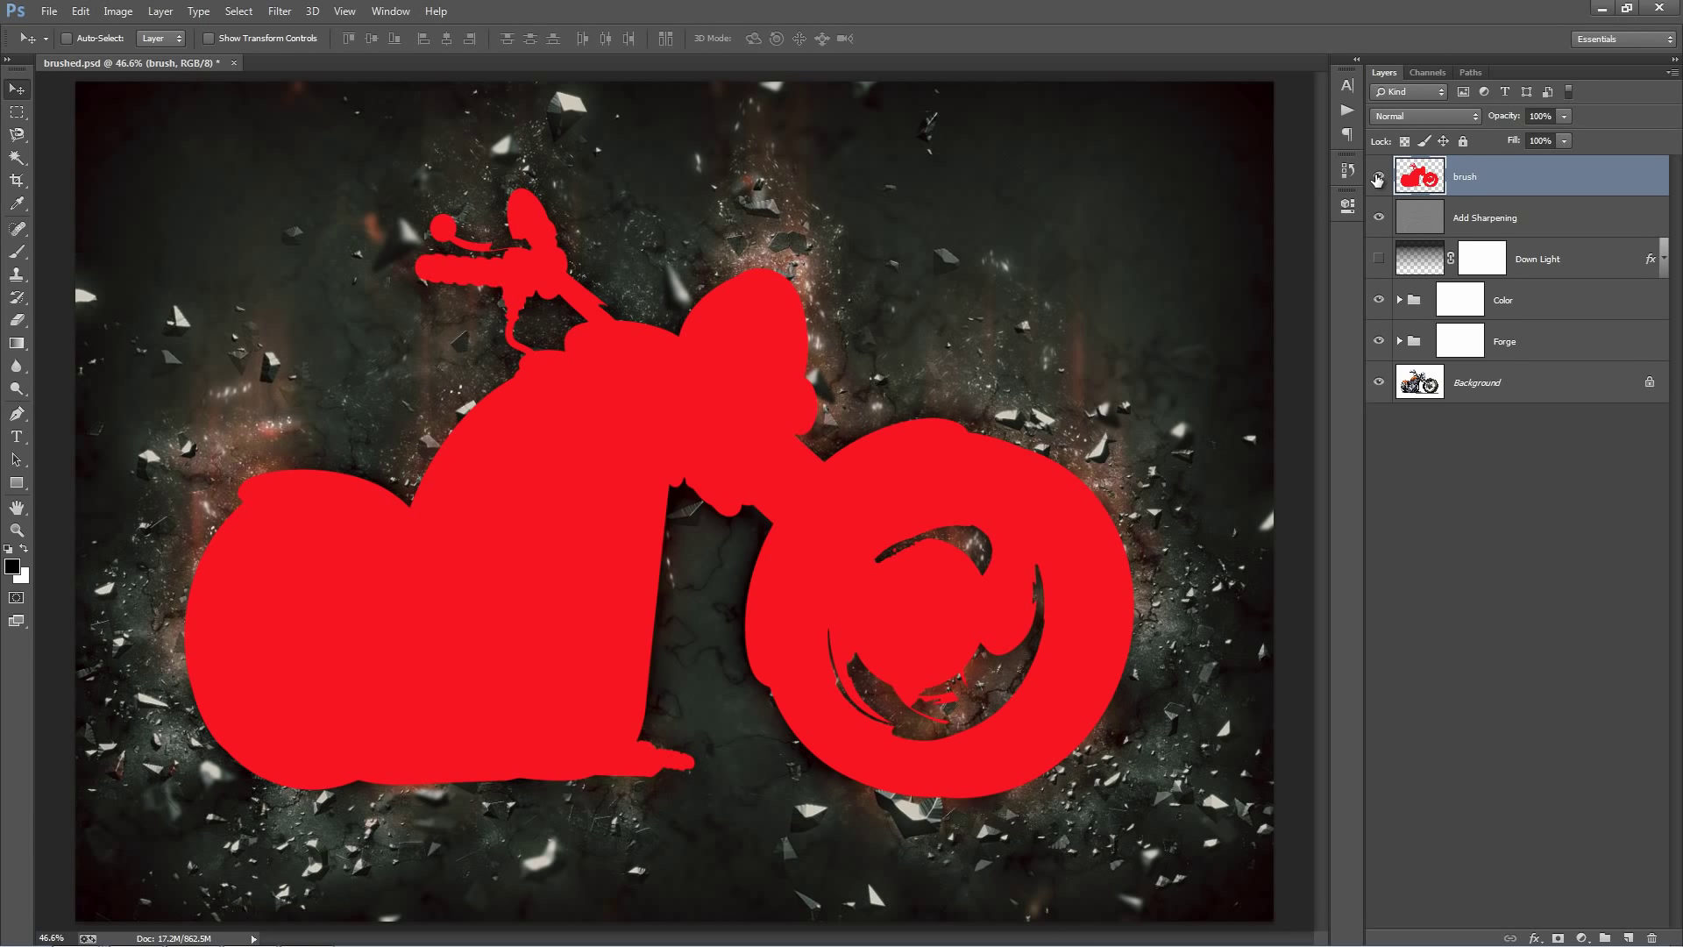
{"action": "left_click", "coordinate": [1490, 219]}
{"action": "left_click", "coordinate": [1512, 346], "text": "shift"}
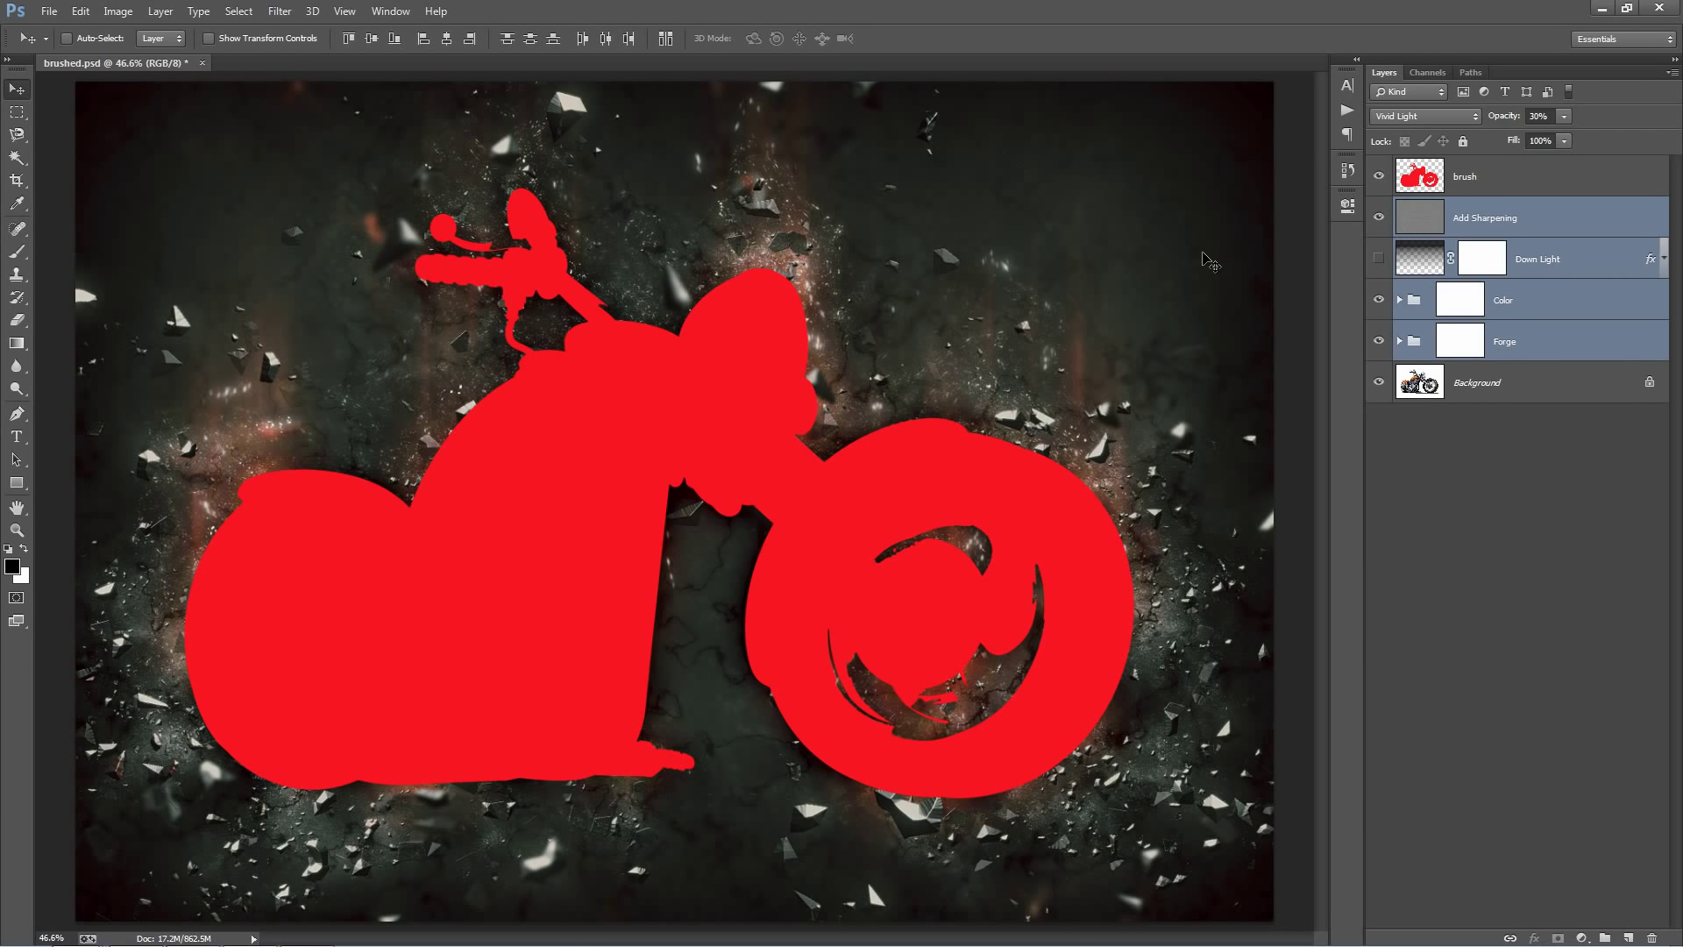
{"action": "key", "text": "Delete"}
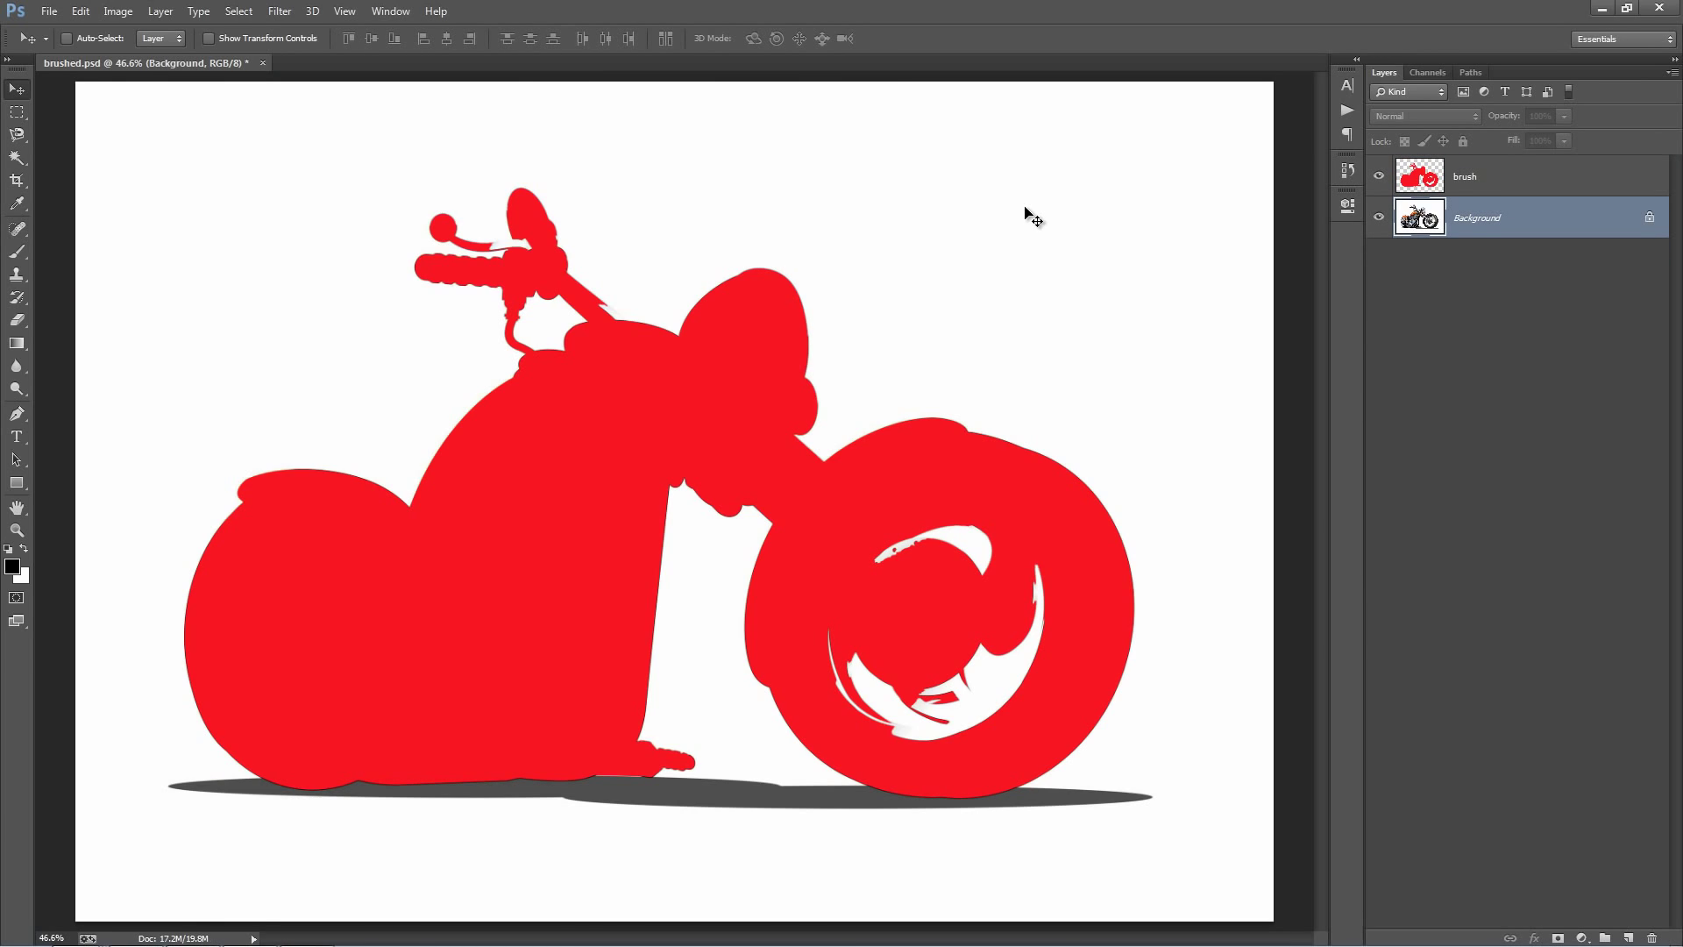
{"action": "key", "text": "ctrl+alt+z"}
{"action": "key", "text": "ctrl+alt+z"}
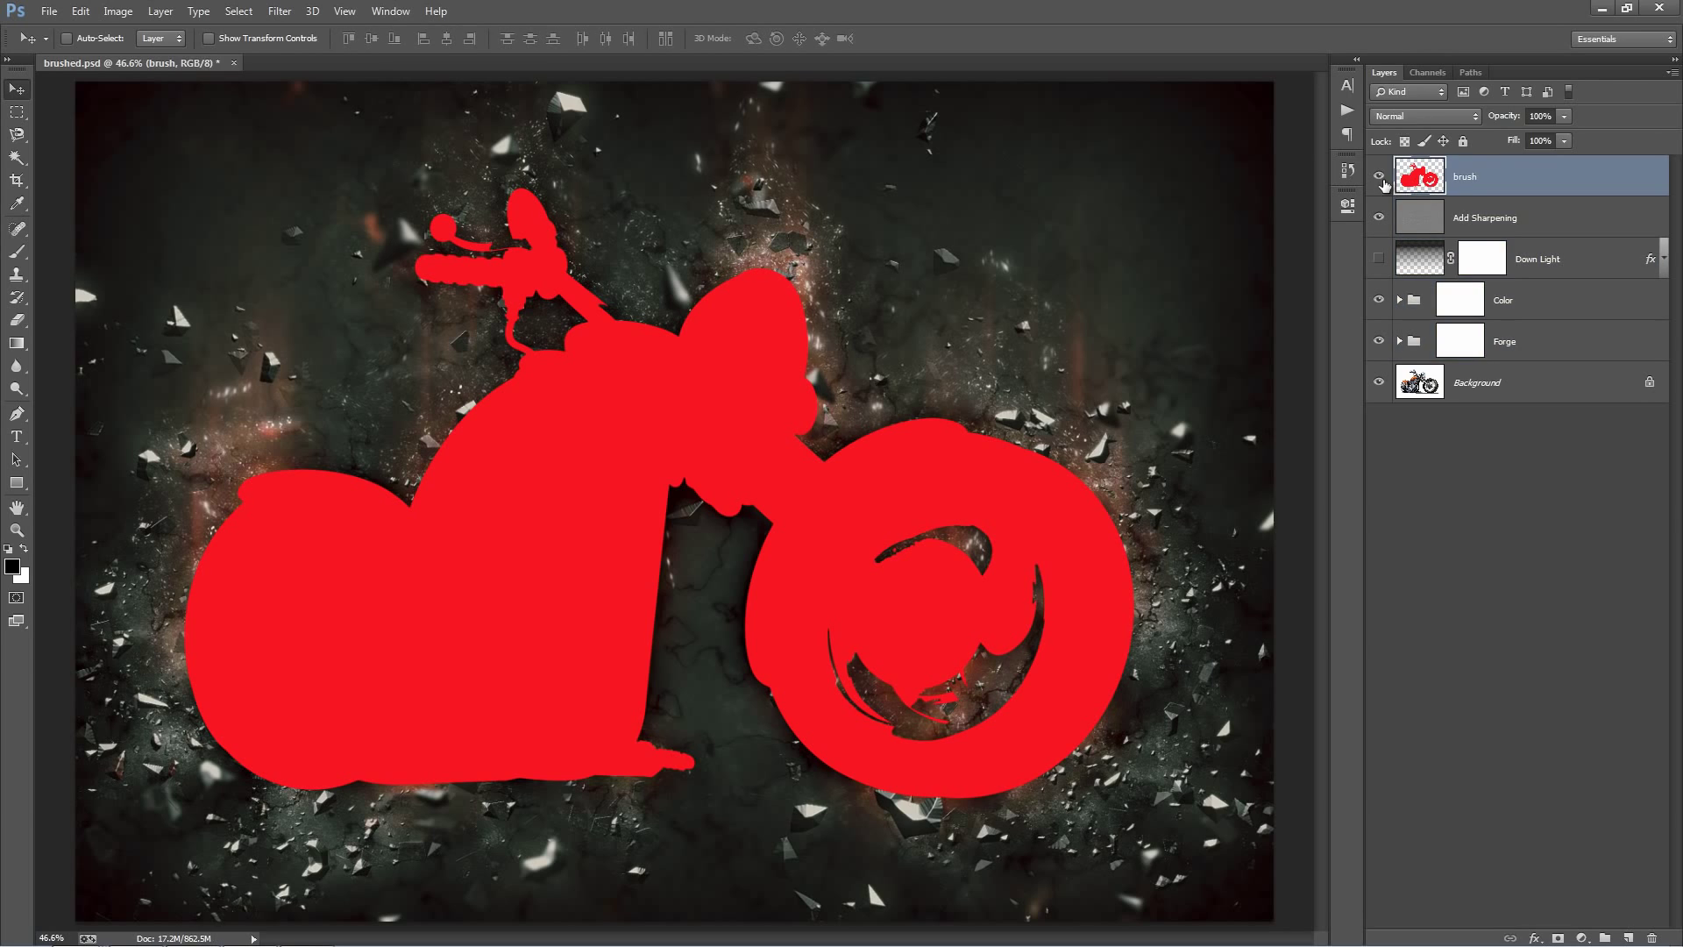
{"action": "key", "text": "ctrl+alt+z"}
Compare the image with and without the Add Sharpening layer, and leave that layer hidden
{"action": "left_click", "coordinate": [1506, 219]}
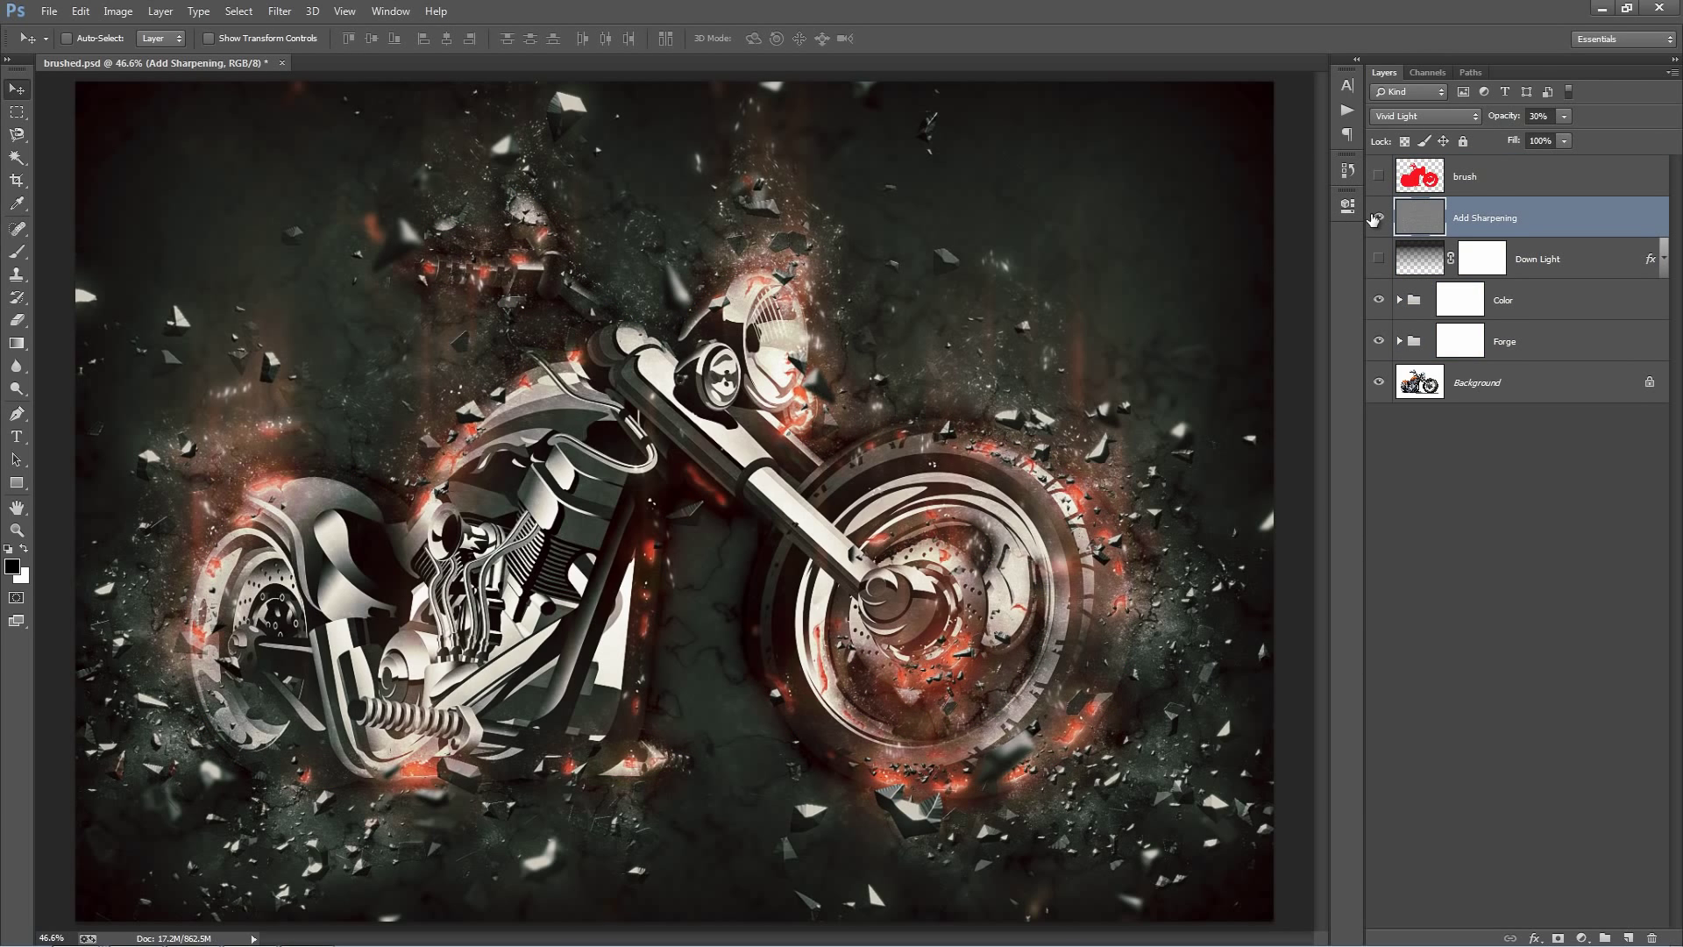
{"action": "left_click", "coordinate": [1377, 218]}
{"action": "left_click", "coordinate": [1375, 218]}
{"action": "left_click", "coordinate": [1382, 218]}
Show the Down Light layer while adjusting its opacity, and hide it again
{"action": "left_click", "coordinate": [1582, 260]}
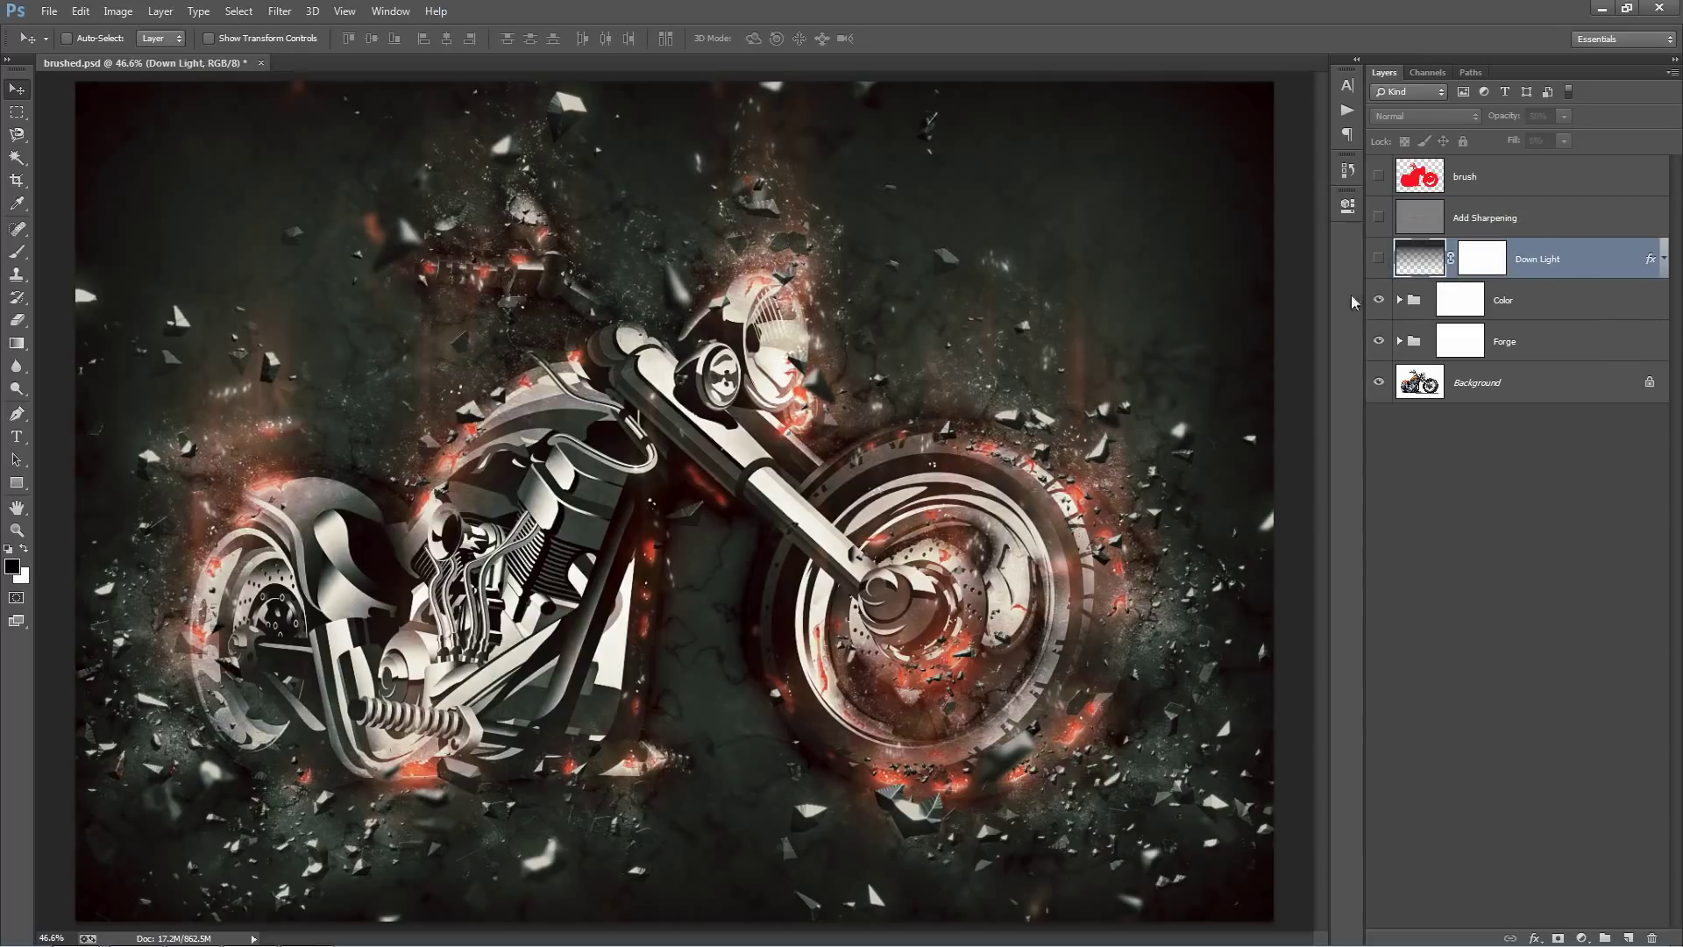
{"action": "left_click", "coordinate": [1378, 259]}
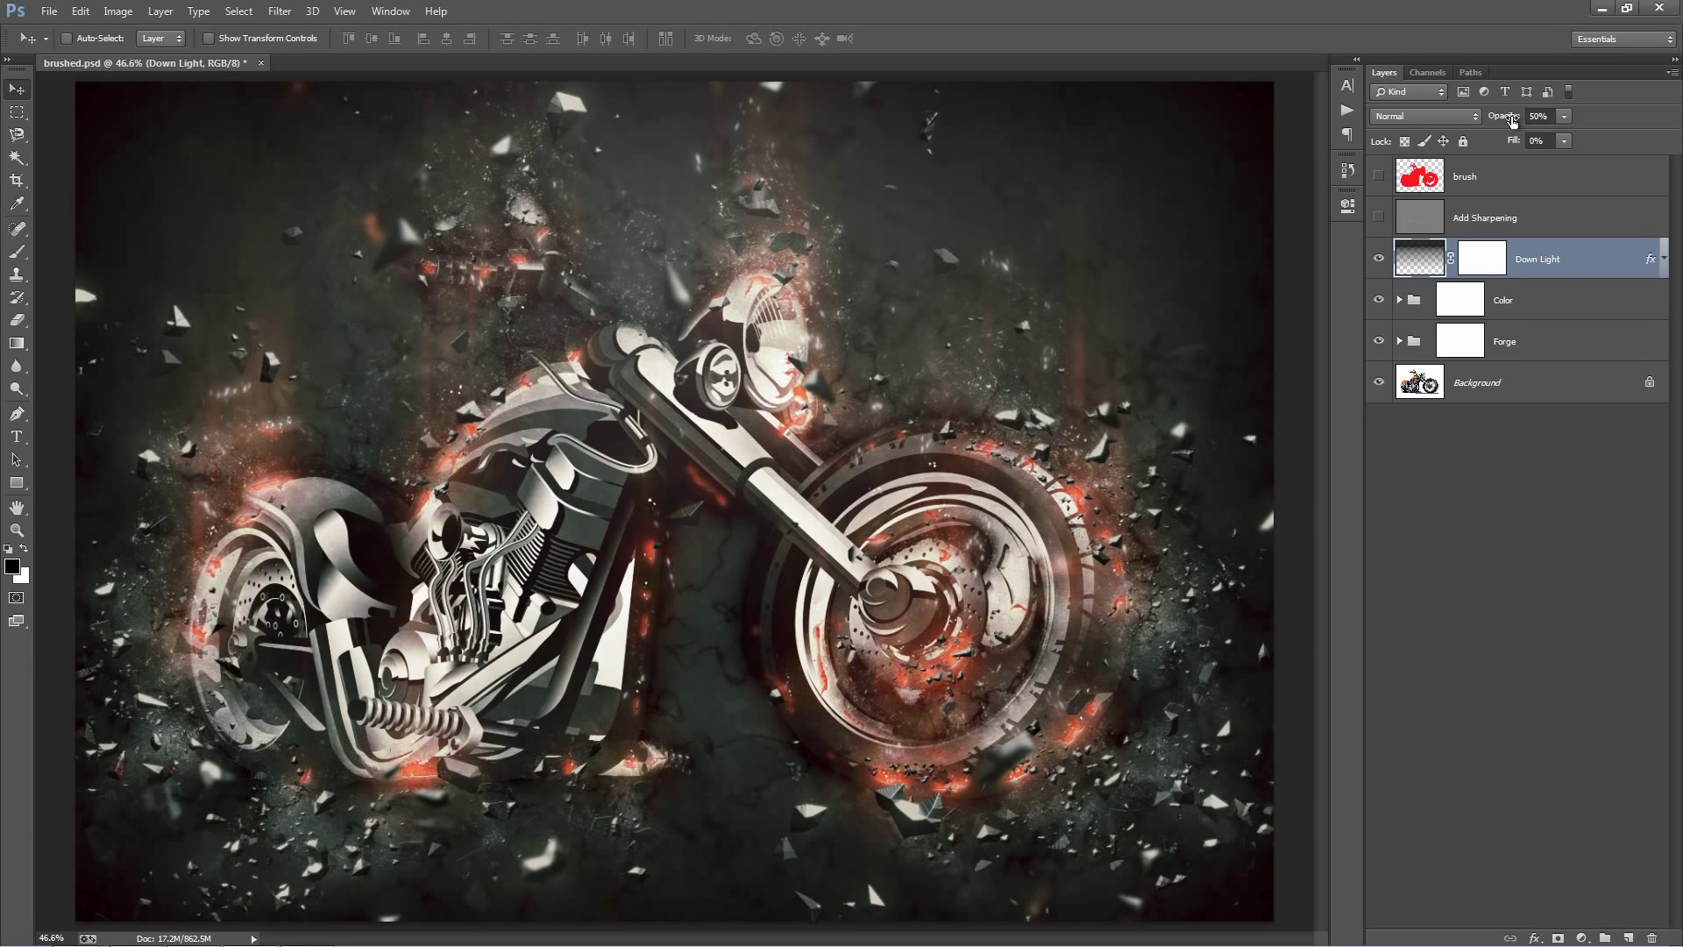
{"action": "left_click_drag", "start_coordinate": [1512, 121], "coordinate": [889, 155]}
{"action": "left_click", "coordinate": [1378, 260]}
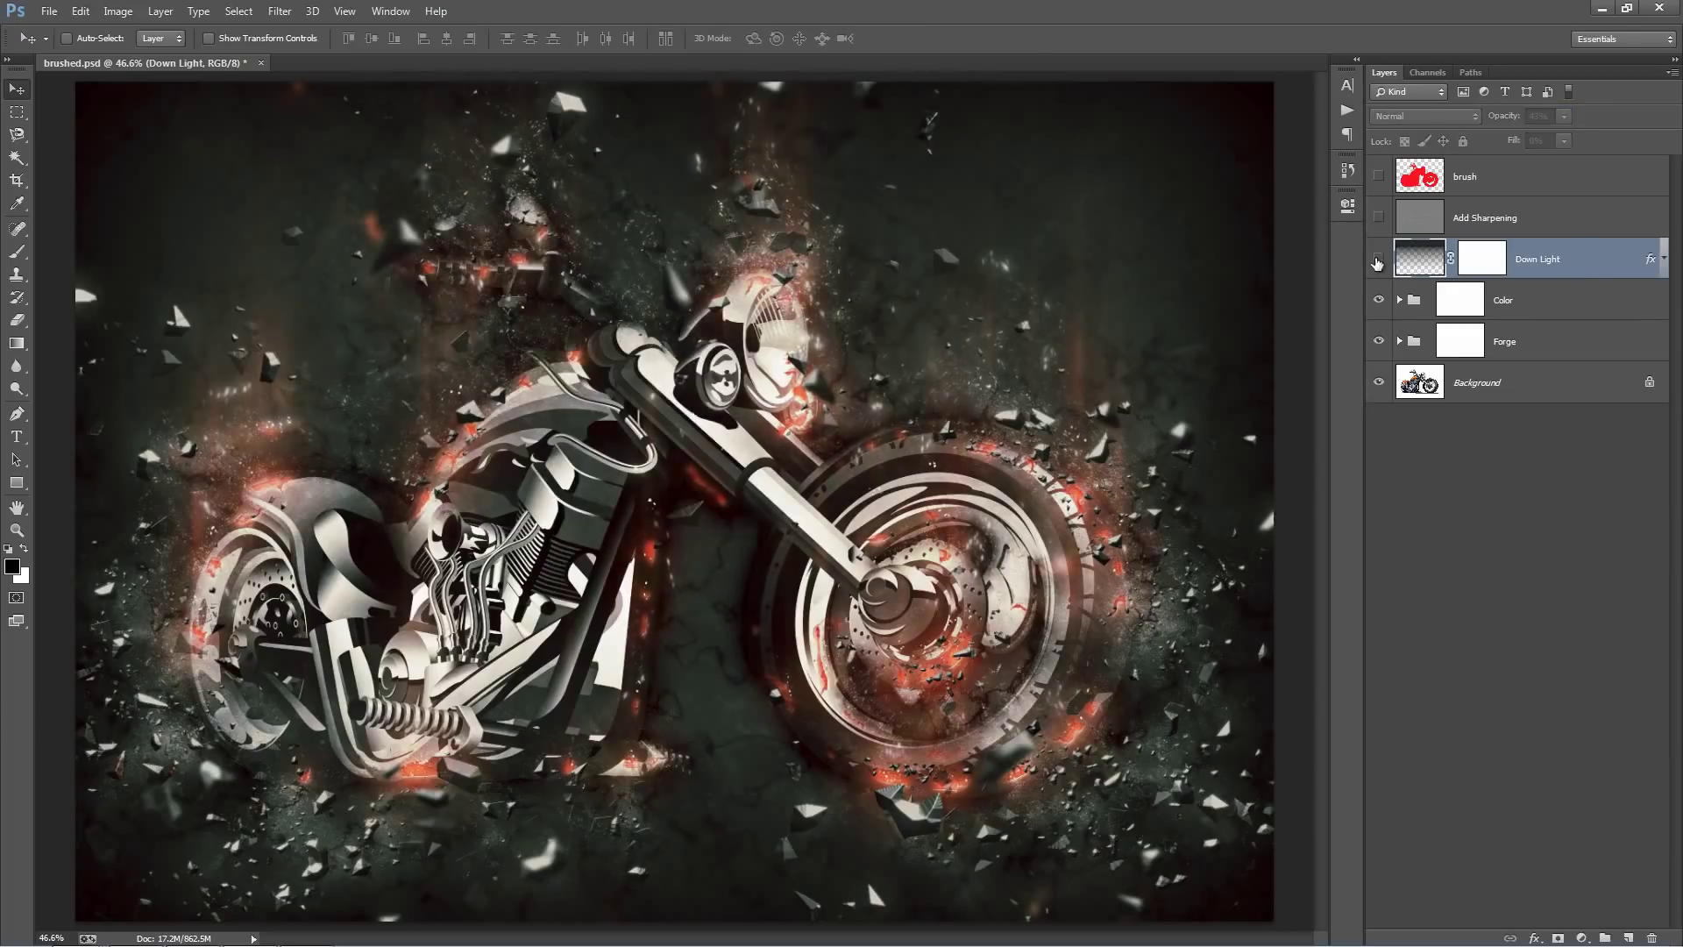
Expand the Color group and set the saturation of the Color Saturation adjustment to +22
{"action": "left_click", "coordinate": [1536, 299]}
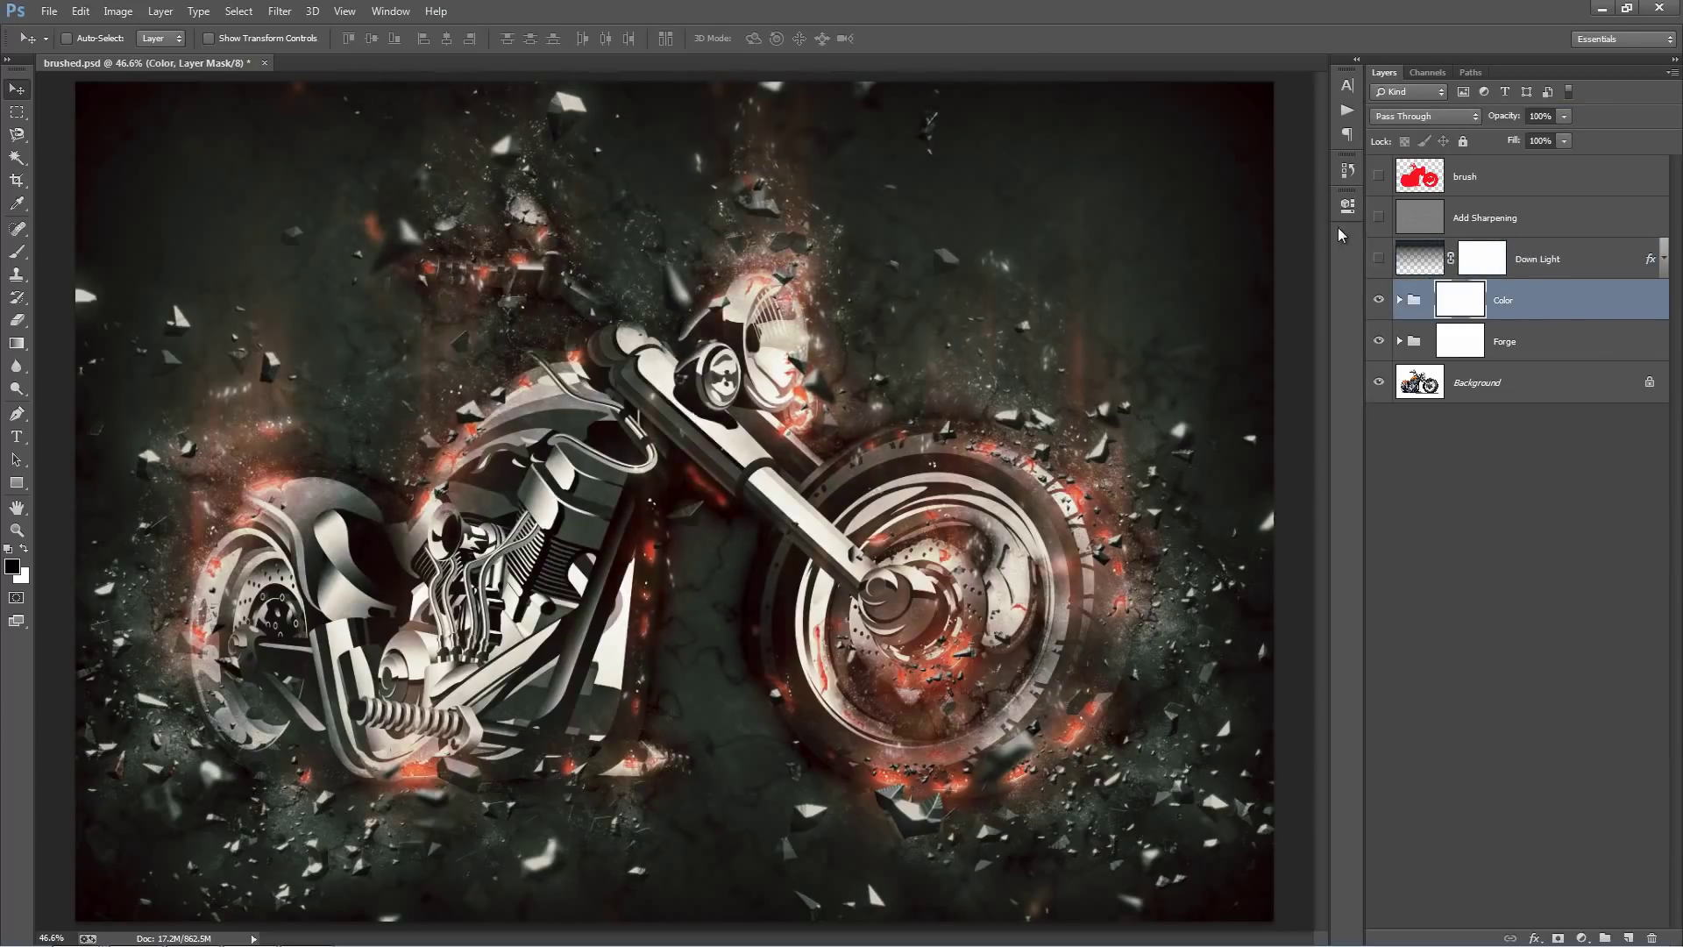
{"action": "left_click", "coordinate": [1400, 301]}
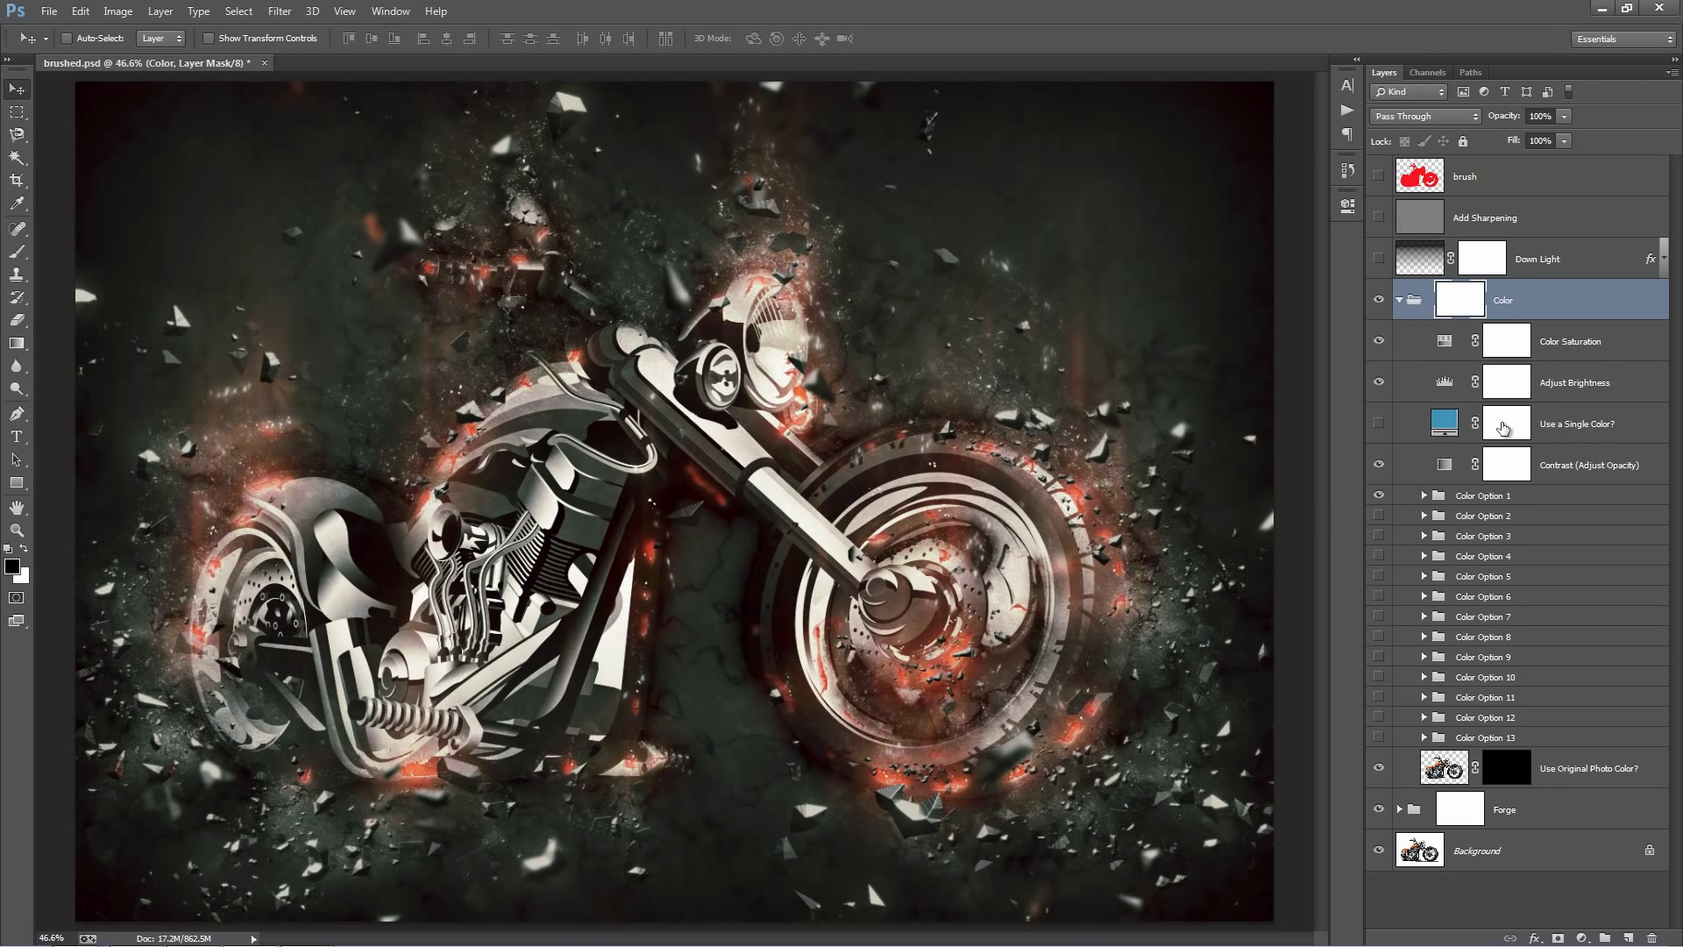
{"action": "left_click", "coordinate": [1454, 348]}
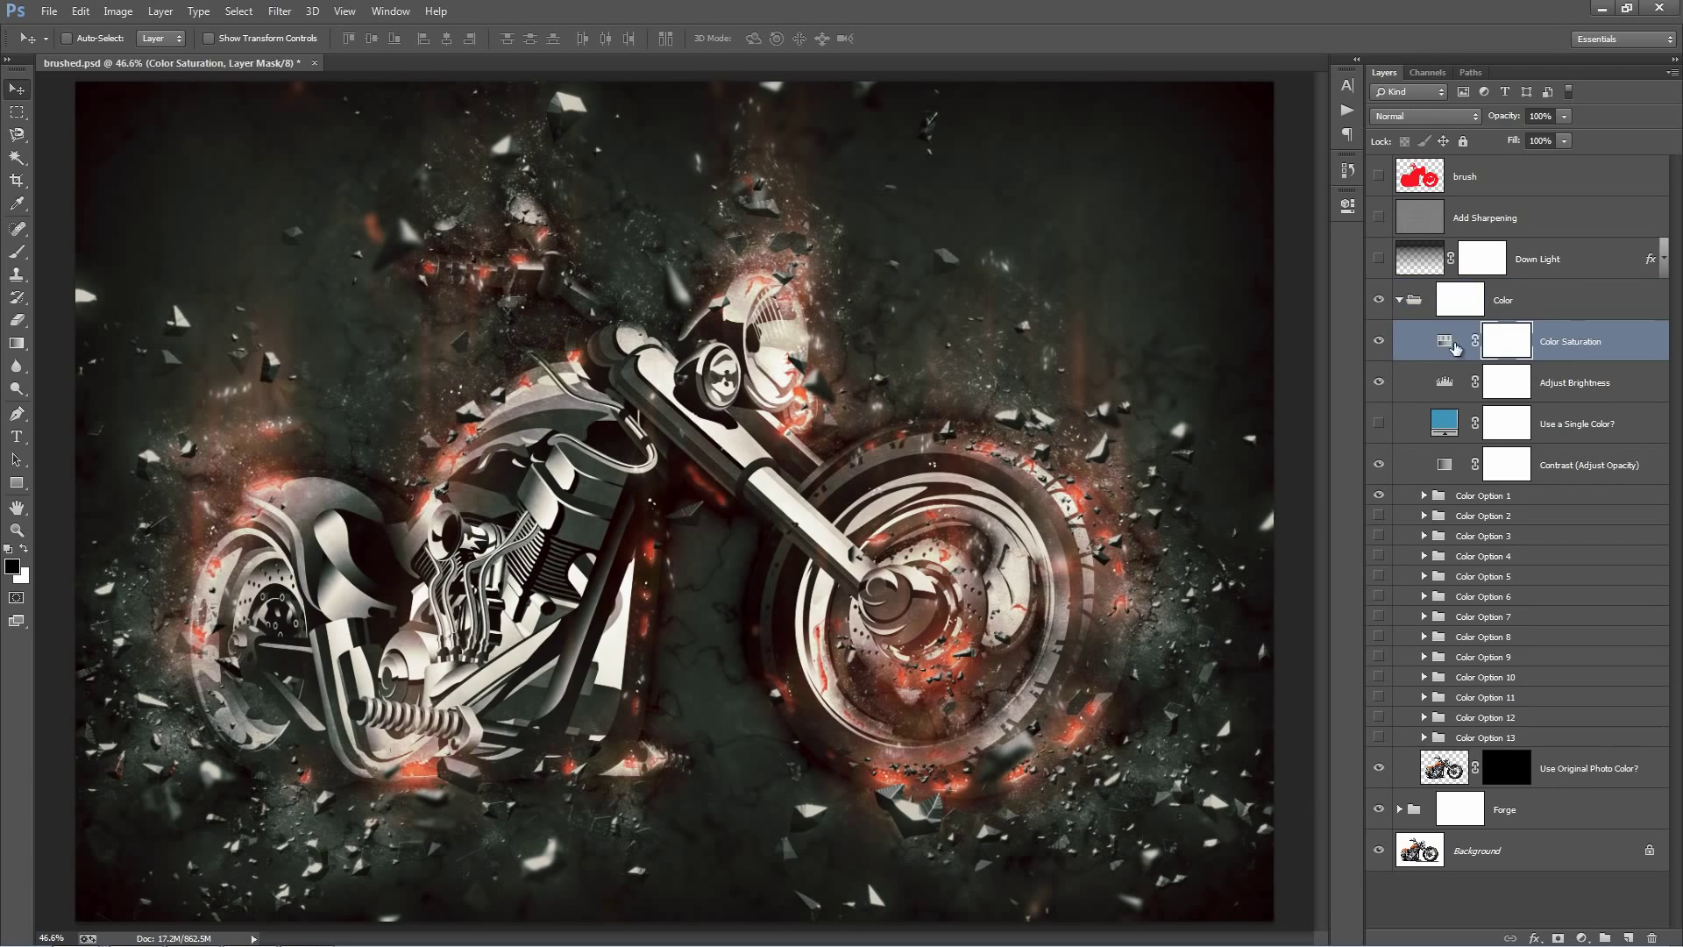
{"action": "double_click", "coordinate": [1445, 342]}
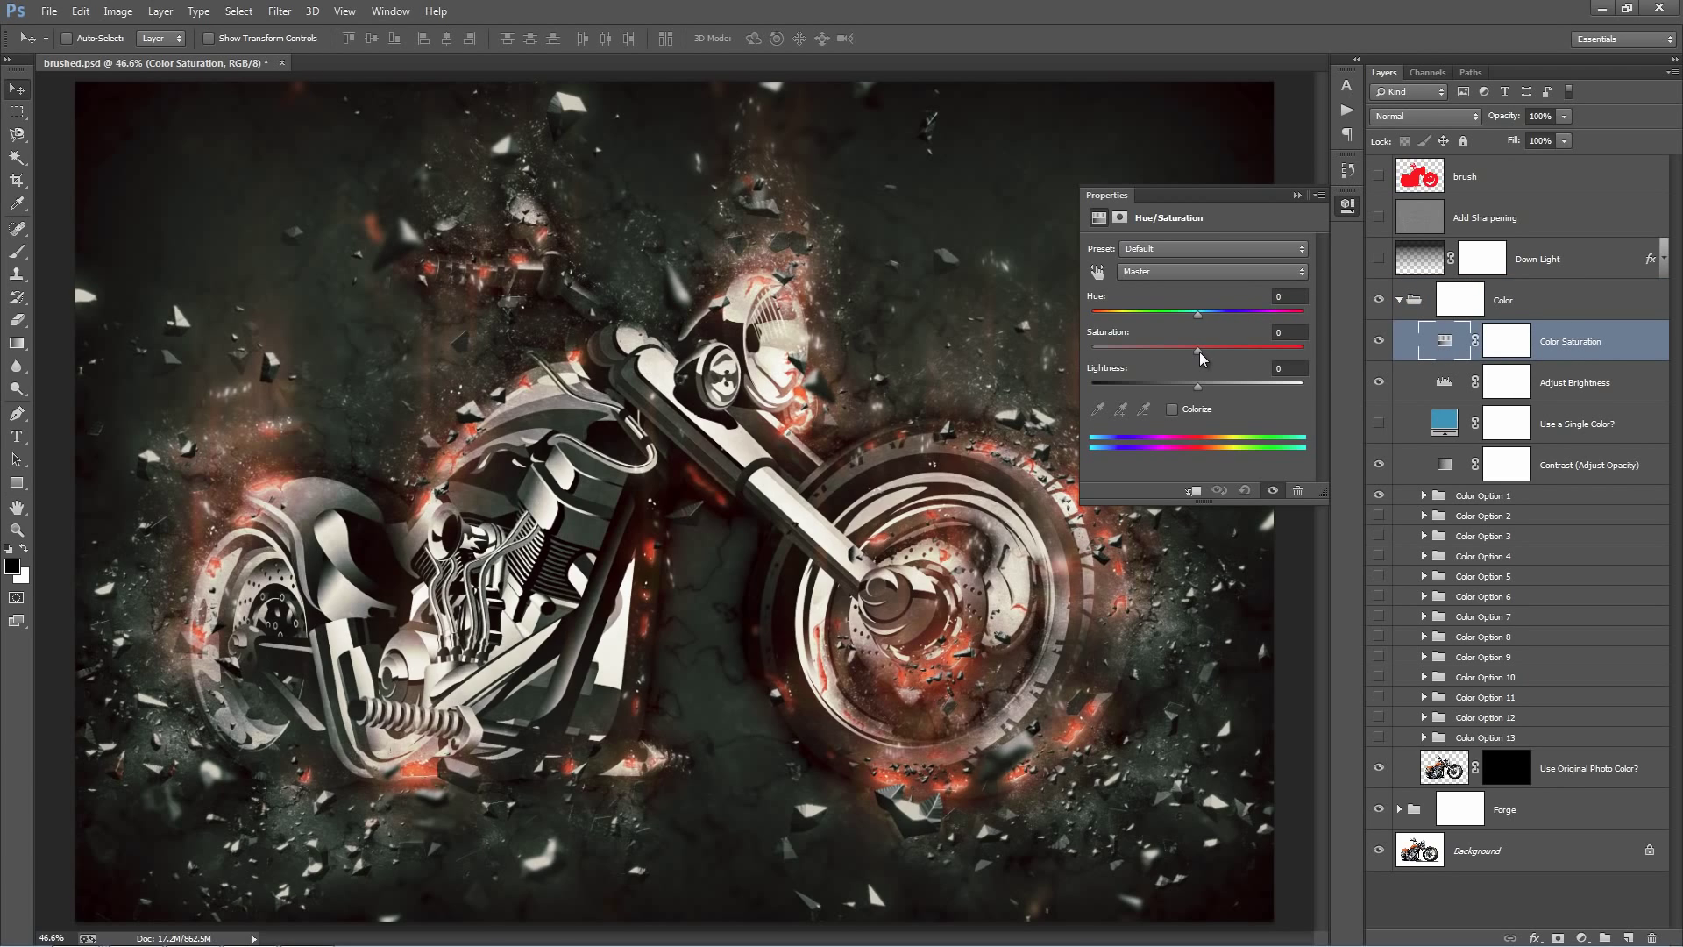
{"action": "left_click_drag", "start_coordinate": [1199, 350], "coordinate": [1242, 355]}
{"action": "mouse_move", "coordinate": [1197, 313]}
{"action": "left_mouse_down"}
{"action": "mouse_move", "coordinate": [1099, 312]}
{"action": "mouse_move", "coordinate": [1292, 317]}
{"action": "mouse_move", "coordinate": [1197, 317]}
{"action": "left_mouse_up"}
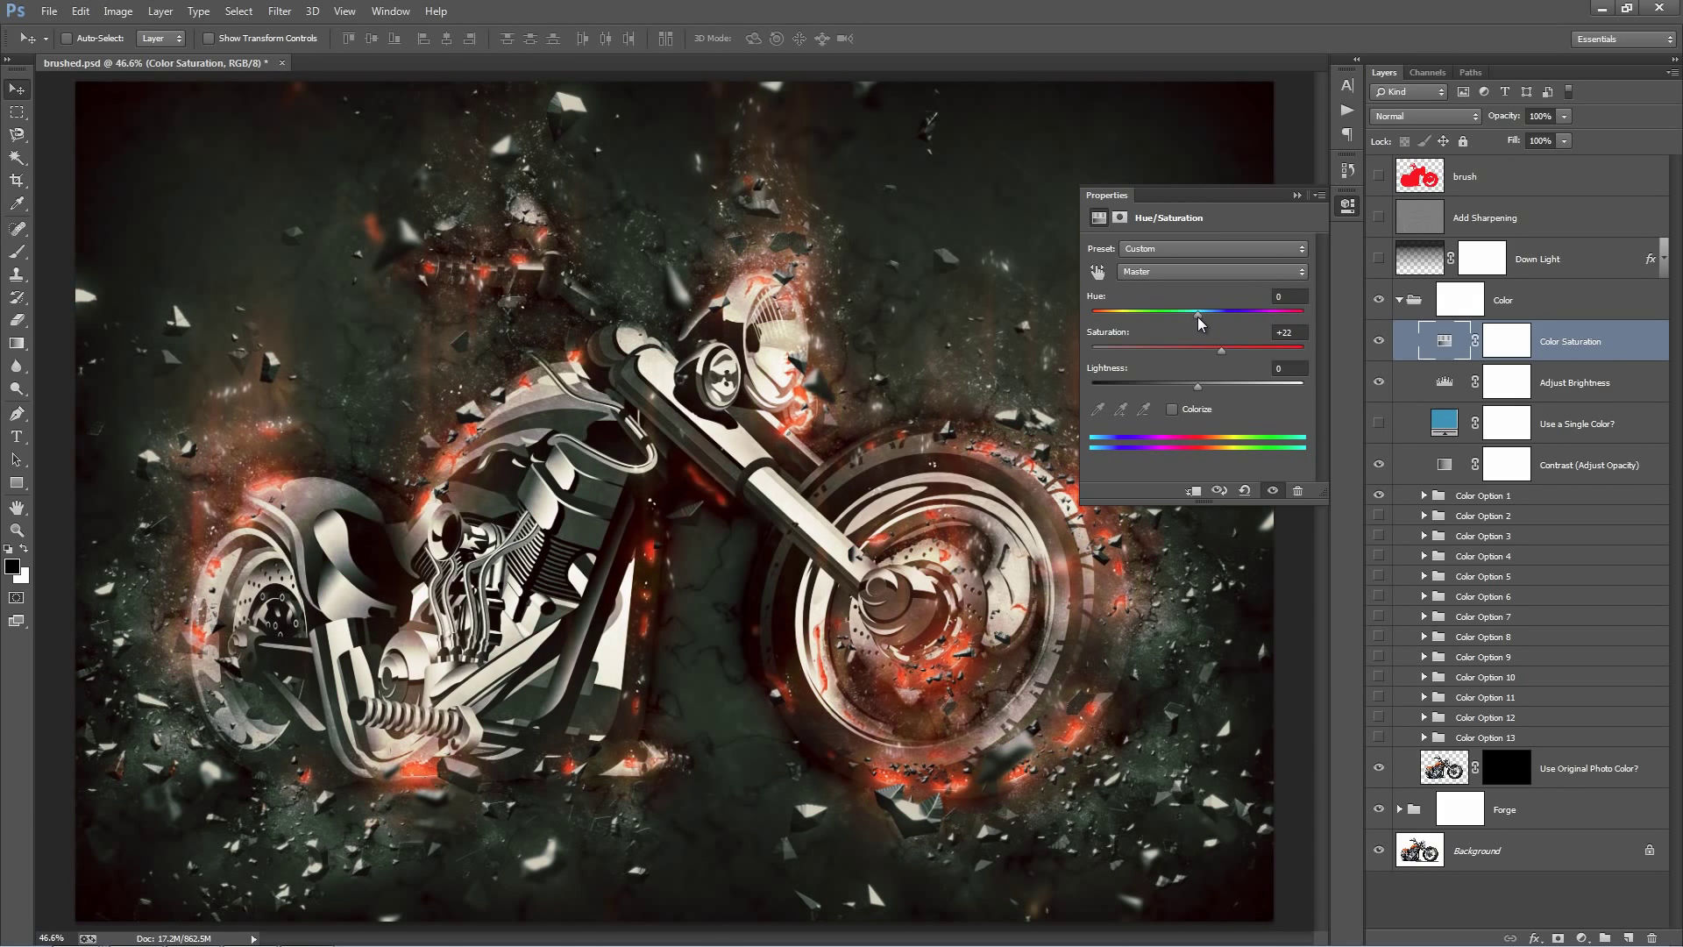
{"action": "left_click", "coordinate": [1294, 195]}
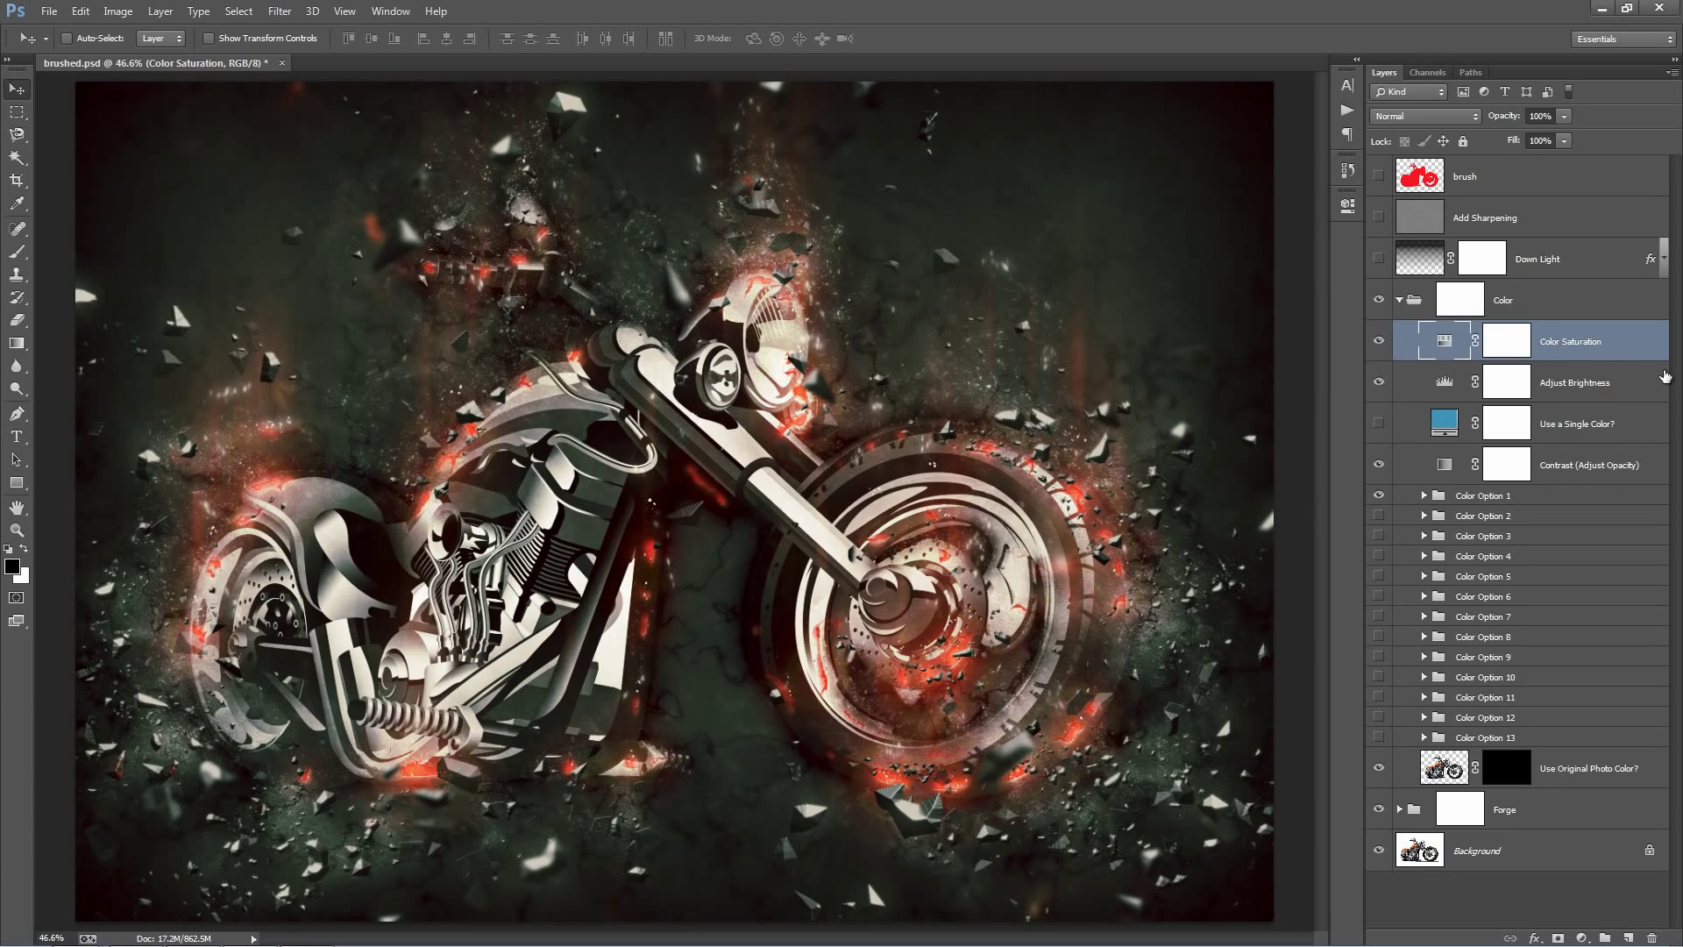
Brighten the image with the Adjust Brightness levels by setting the white input level to 246
{"action": "left_click", "coordinate": [1457, 383]}
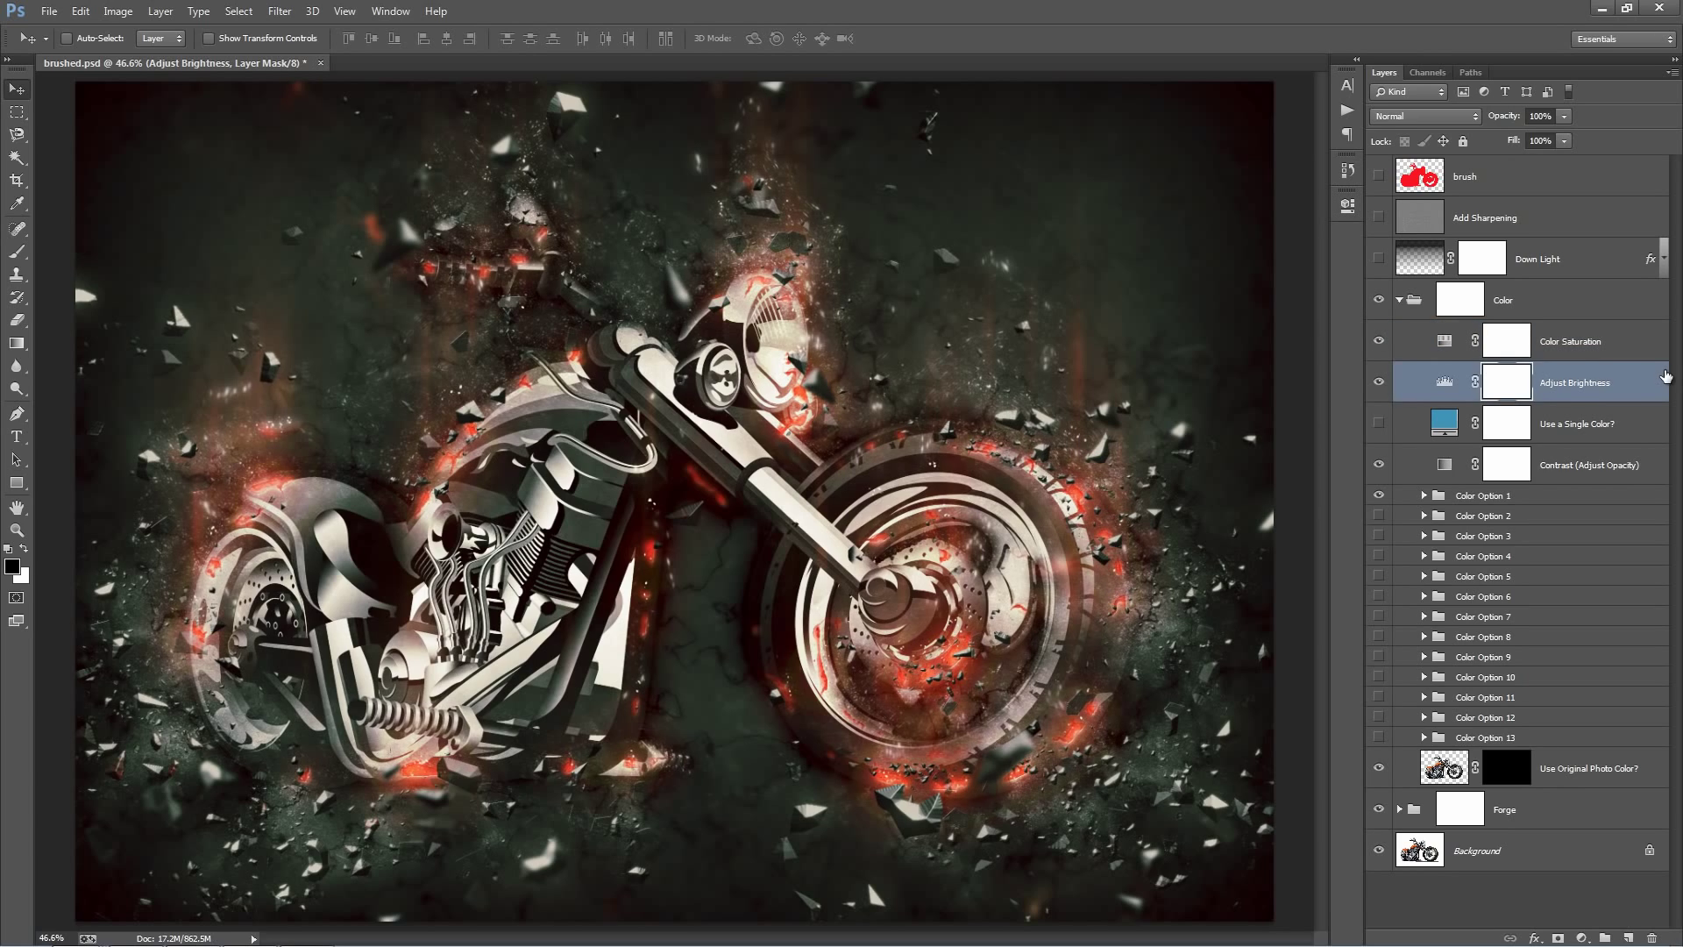
{"action": "double_click", "coordinate": [1445, 385]}
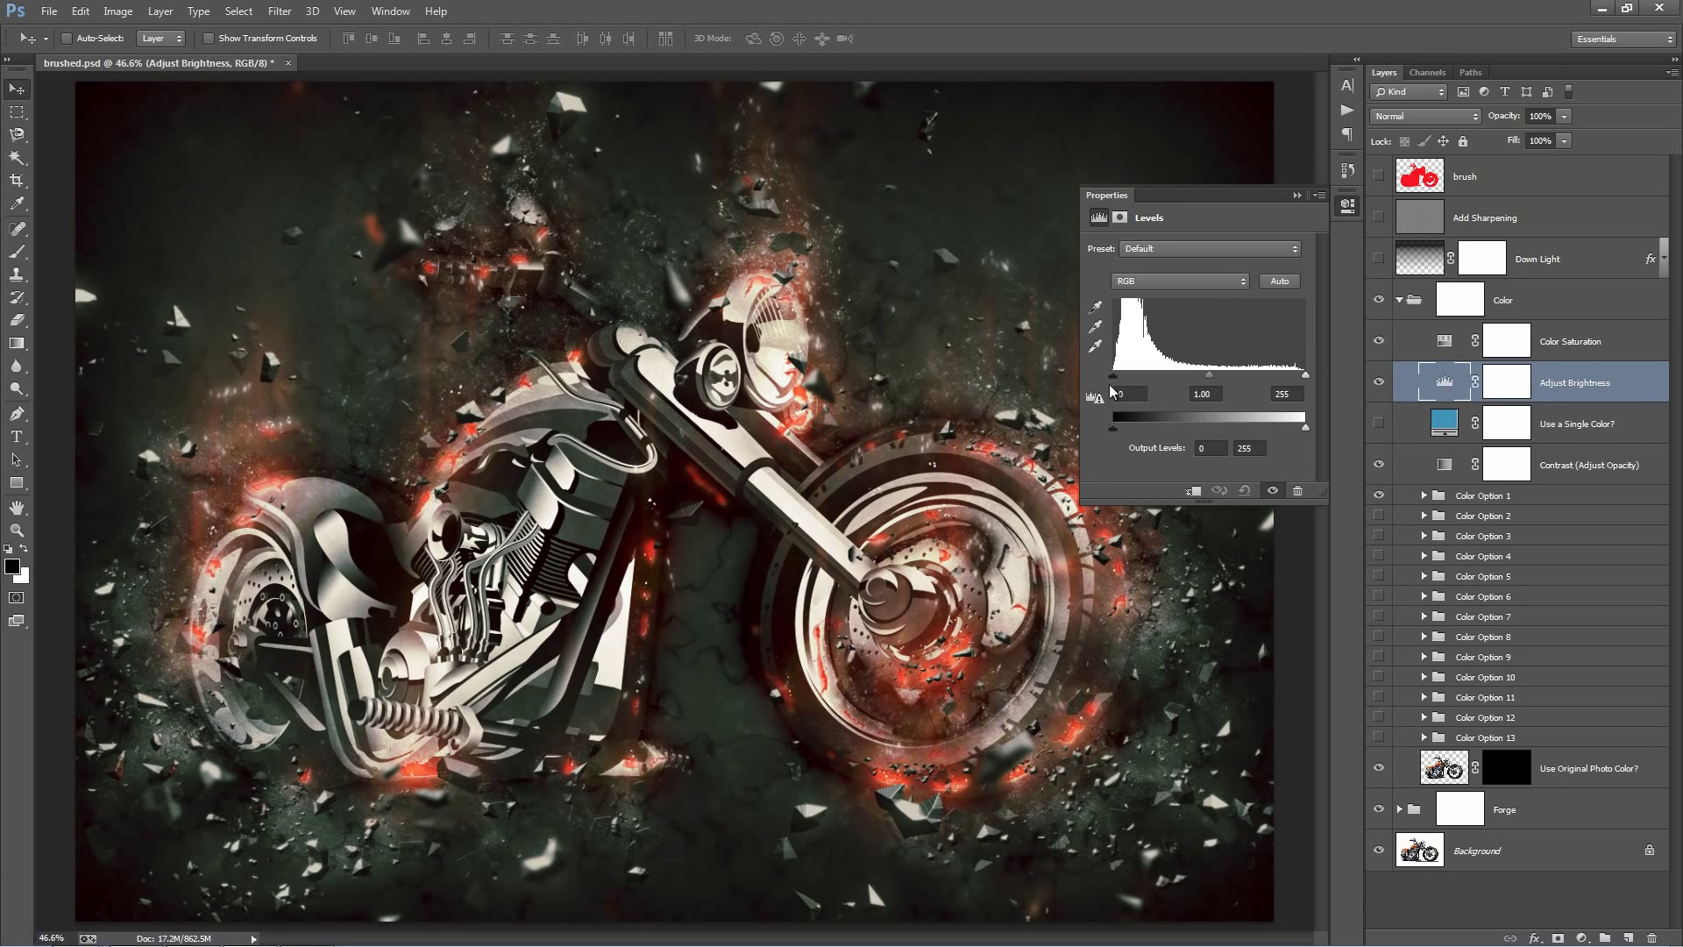
{"action": "mouse_move", "coordinate": [1111, 380]}
{"action": "left_mouse_down"}
{"action": "mouse_move", "coordinate": [1128, 379]}
{"action": "mouse_move", "coordinate": [1111, 375]}
{"action": "left_mouse_up"}
{"action": "mouse_move", "coordinate": [1306, 377]}
{"action": "left_mouse_down"}
{"action": "mouse_move", "coordinate": [1290, 377]}
{"action": "mouse_move", "coordinate": [1315, 382]}
{"action": "left_mouse_up"}
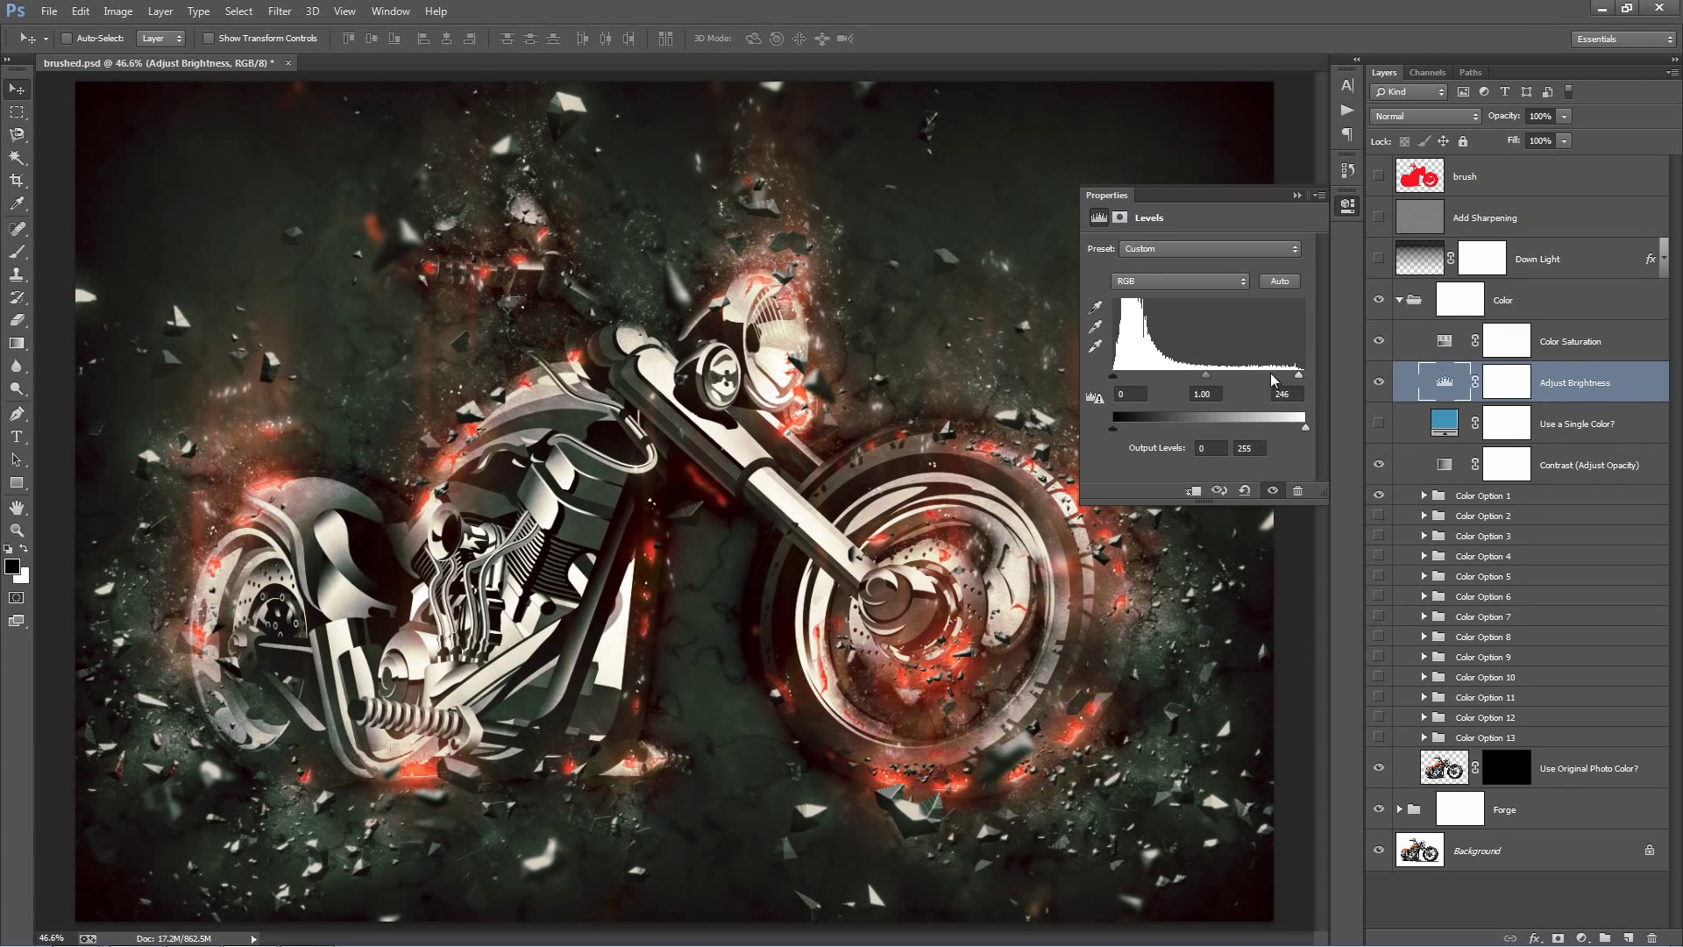
{"action": "left_click", "coordinate": [1296, 195]}
Try a muted red tint on the Use a Single Color? layer, cancel the colour change and hide the layer
{"action": "left_click", "coordinate": [1589, 414]}
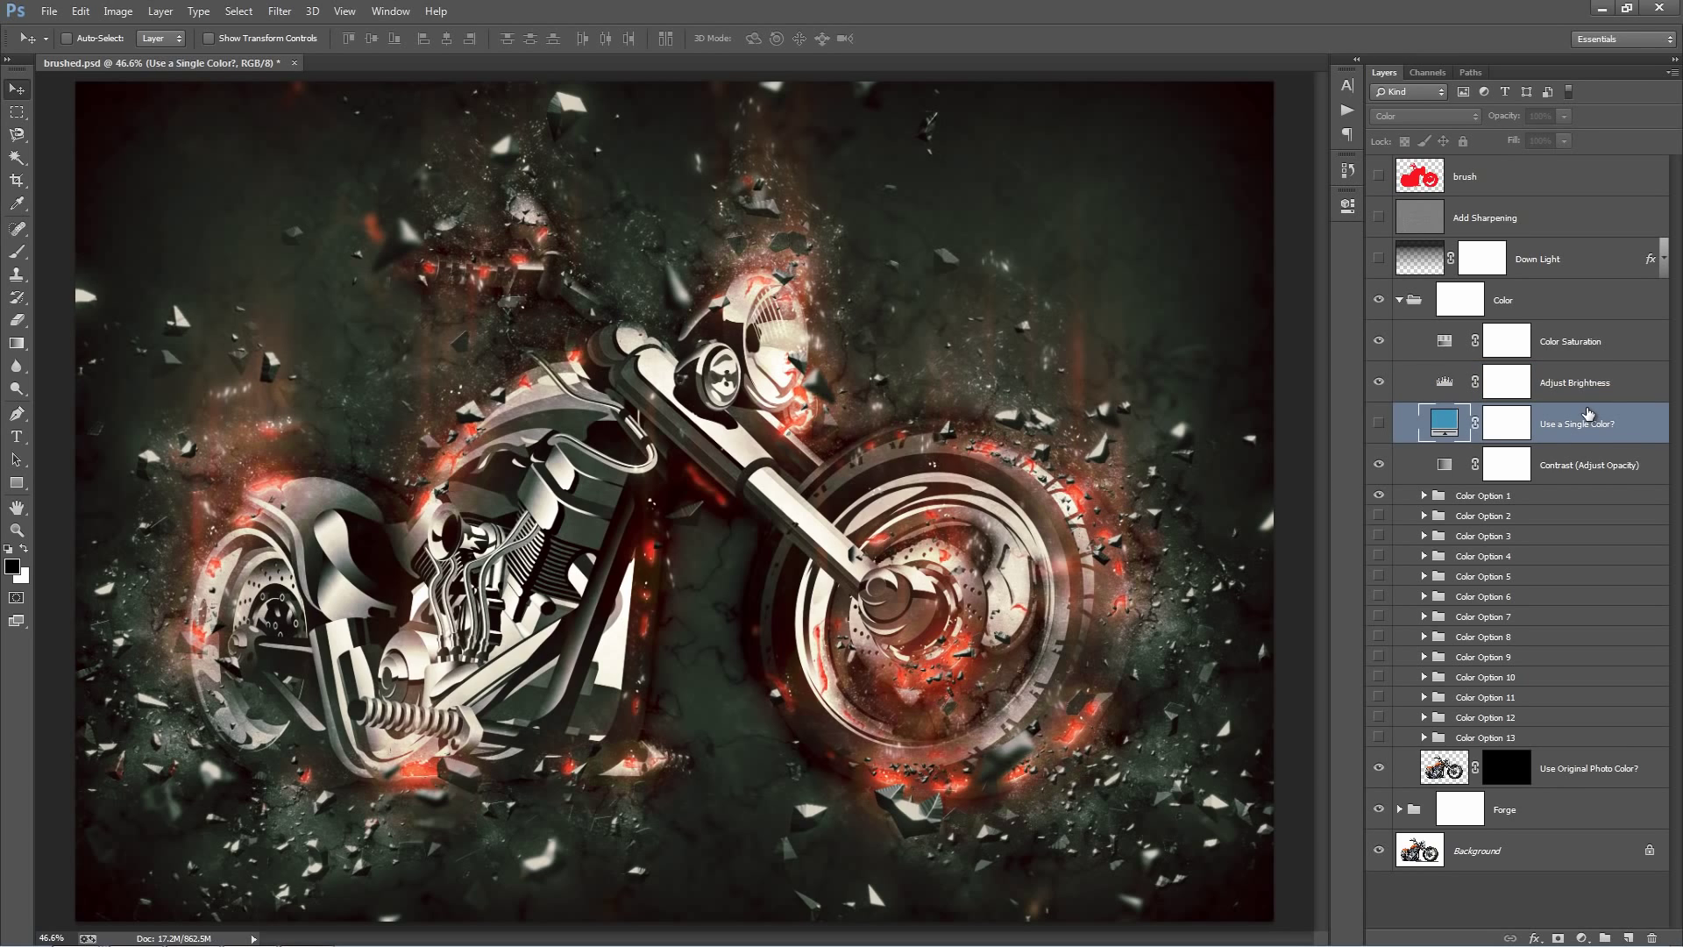
{"action": "left_click", "coordinate": [1382, 425]}
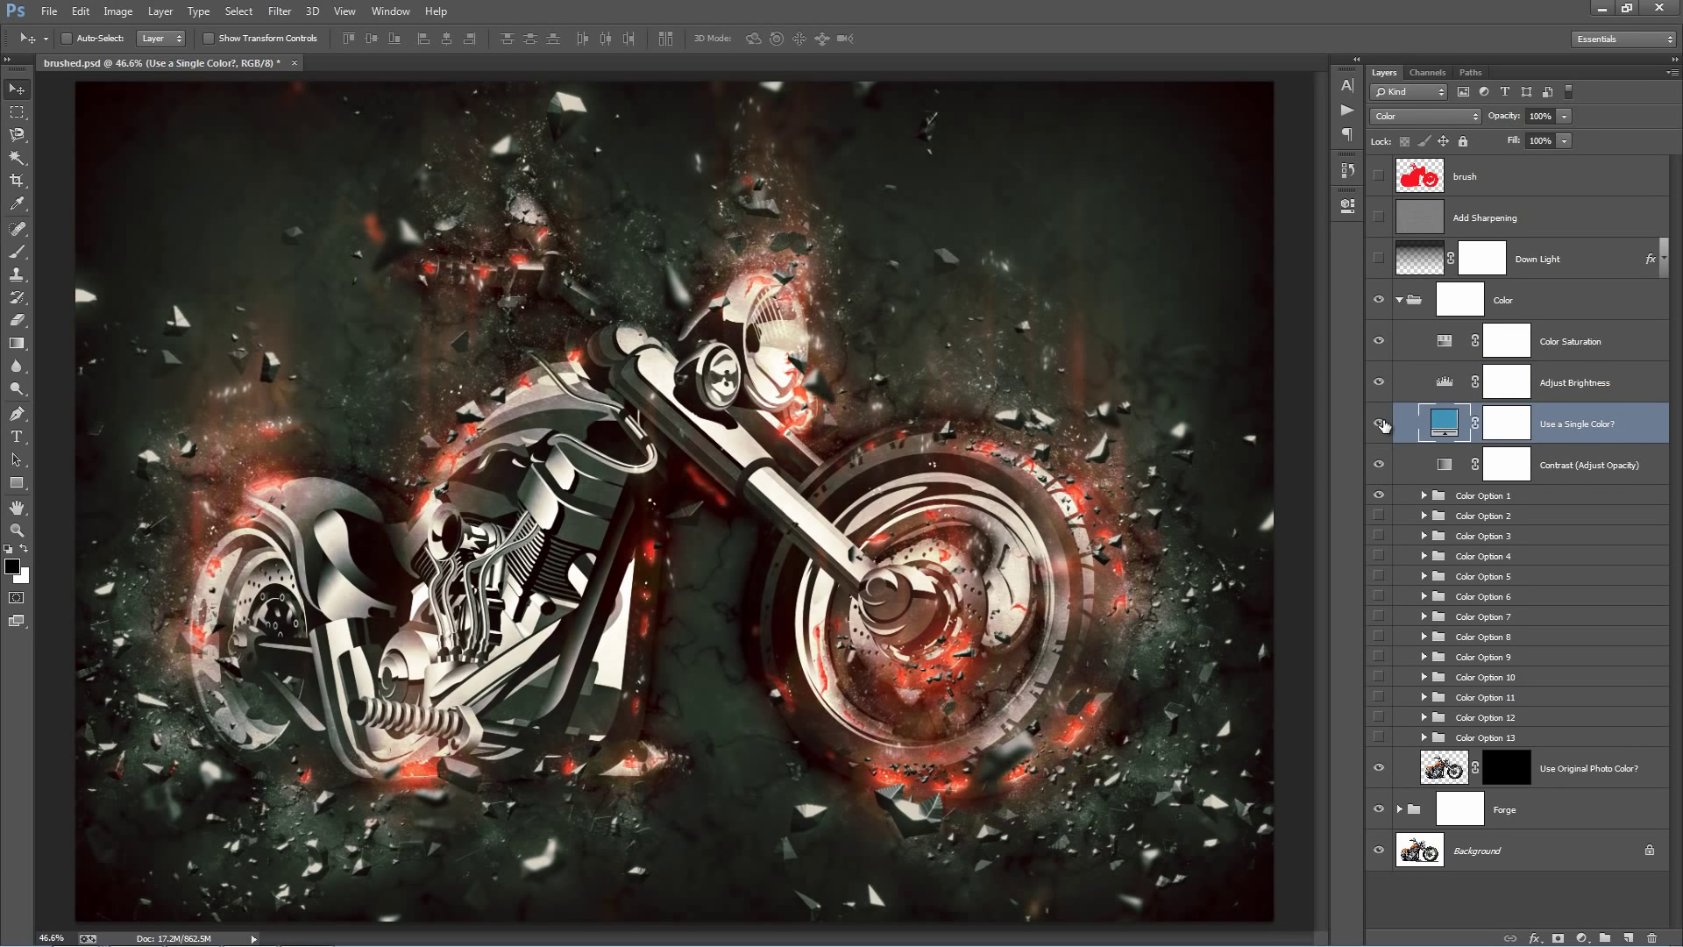
{"action": "double_click", "coordinate": [1434, 428]}
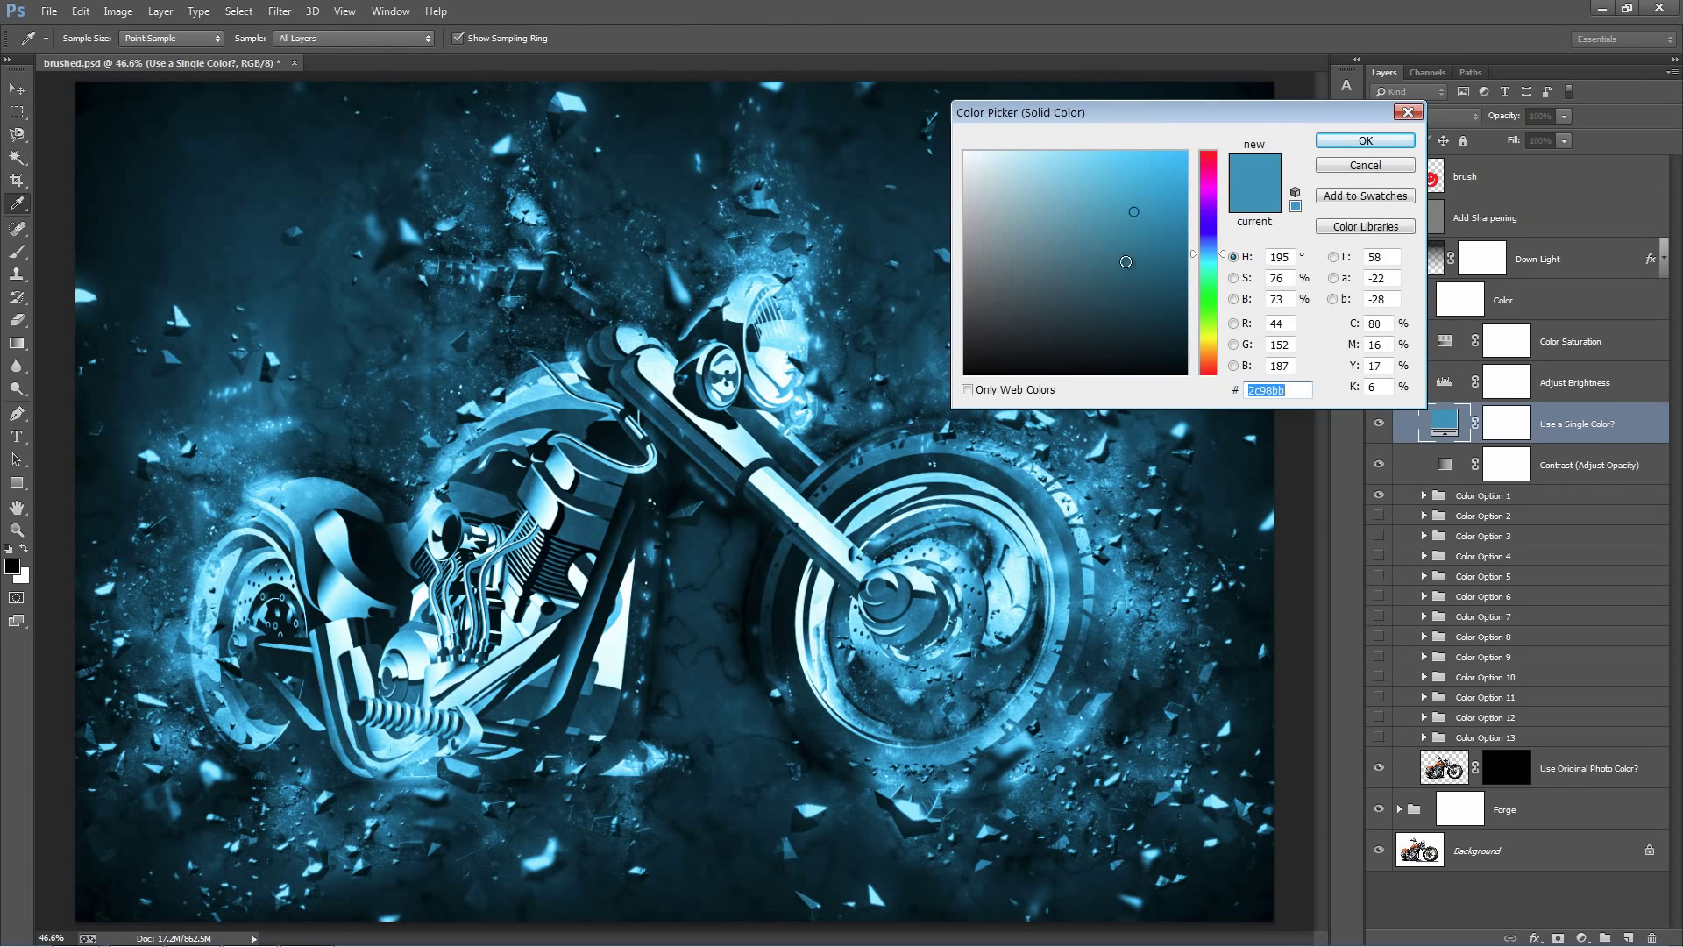
{"action": "left_click_drag", "start_coordinate": [1083, 263], "coordinate": [1061, 300]}
{"action": "left_click_drag", "start_coordinate": [1214, 254], "coordinate": [1206, 139]}
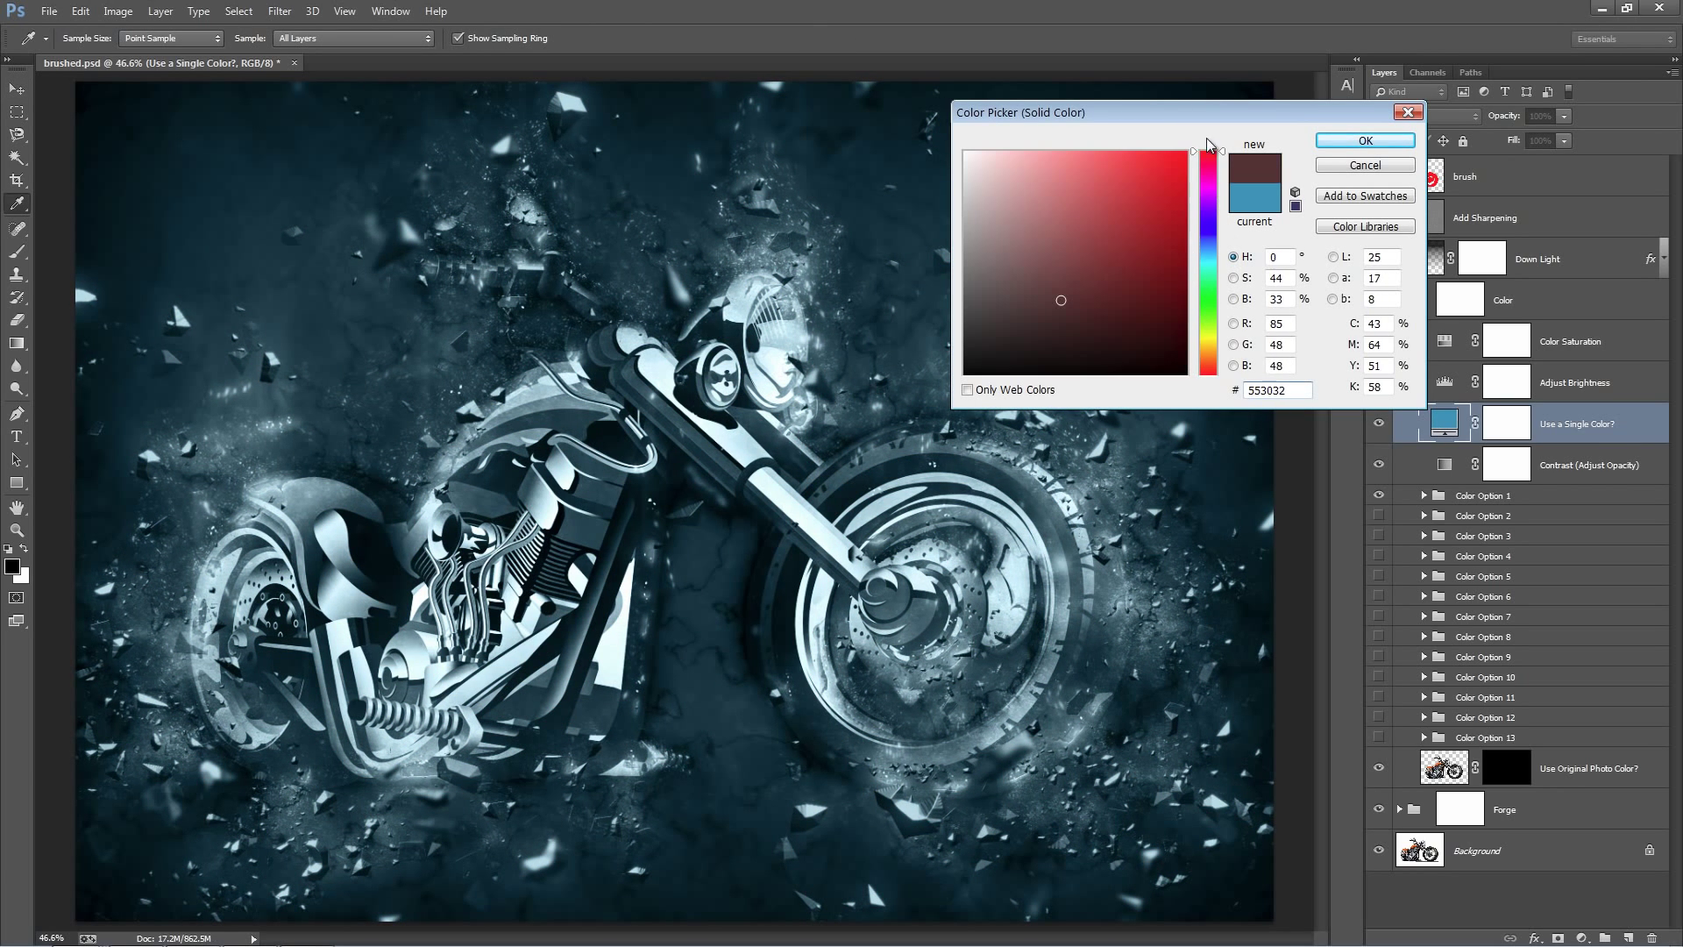
{"action": "left_click_drag", "start_coordinate": [1080, 314], "coordinate": [1020, 286]}
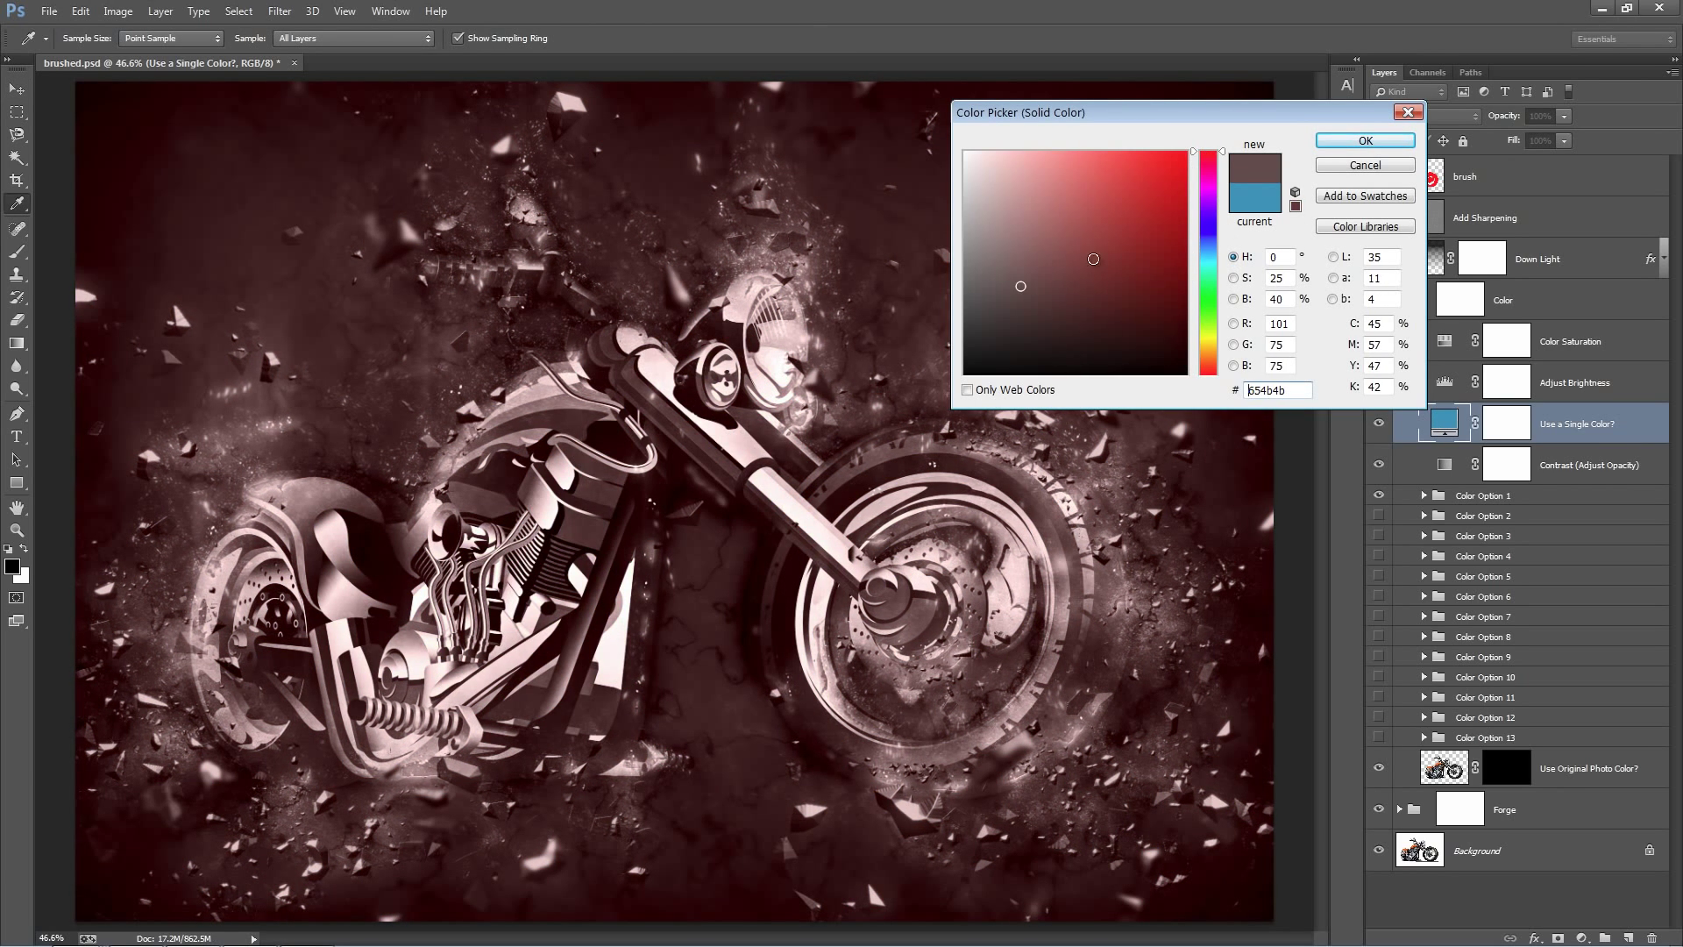
{"action": "left_click", "coordinate": [1365, 165]}
{"action": "left_click", "coordinate": [1379, 424]}
Try different opacities on the Contrast (Adjust Opacity) layer
{"action": "left_click", "coordinate": [1579, 480]}
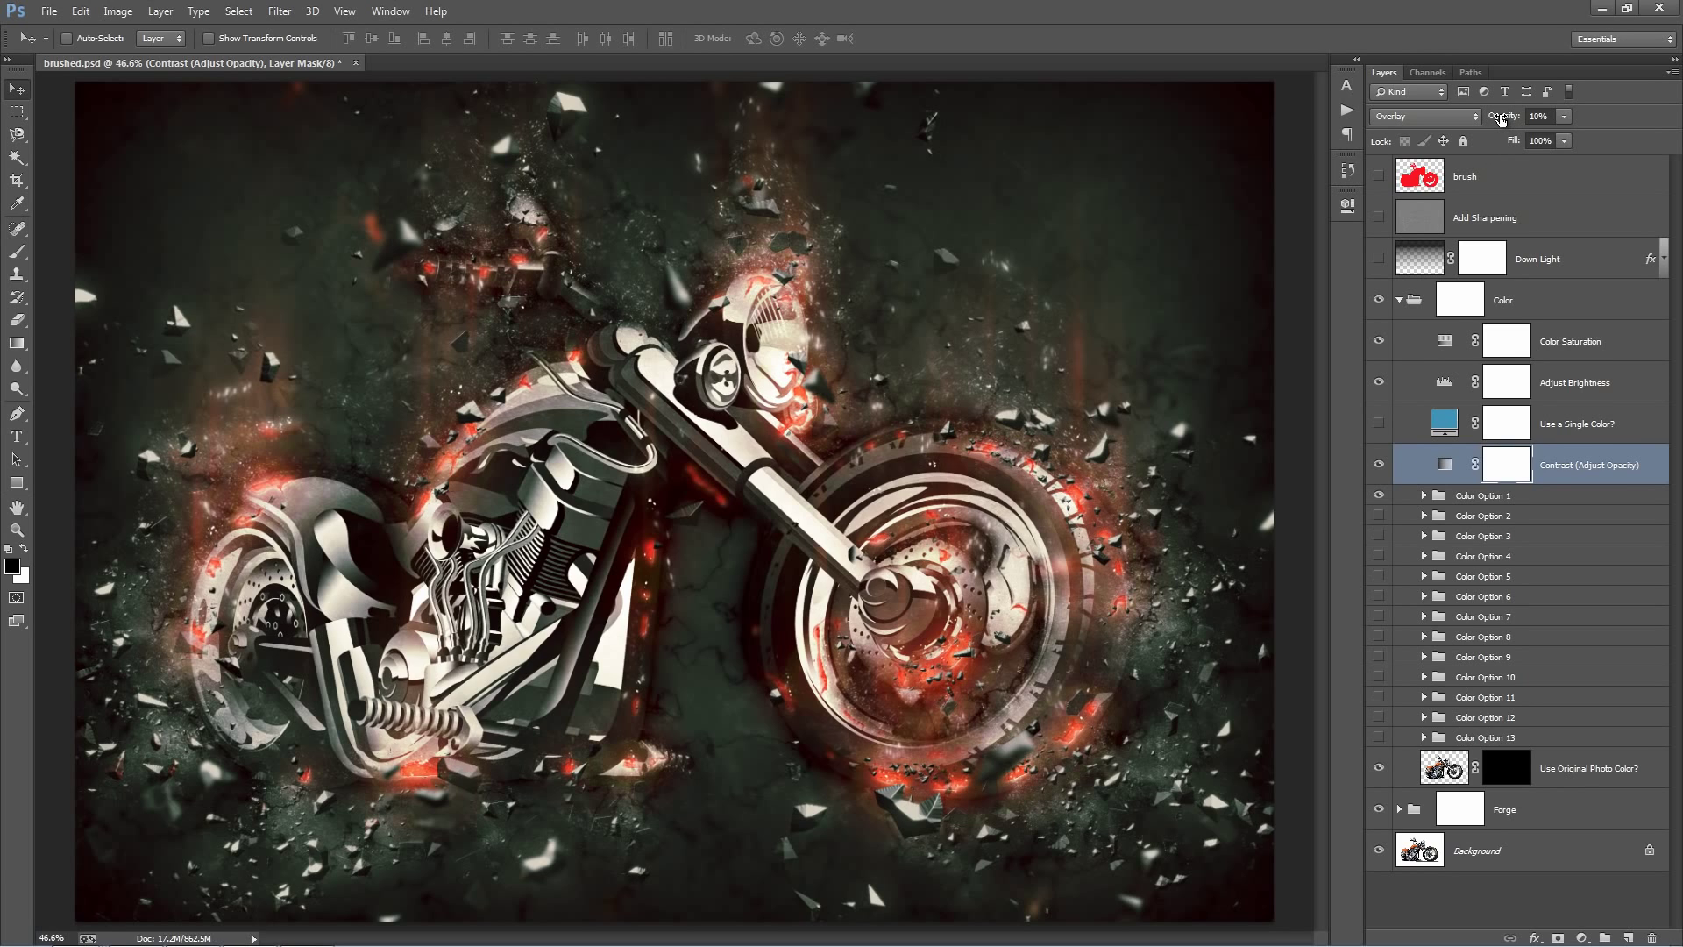
{"action": "left_click_drag", "start_coordinate": [1501, 121], "coordinate": [587, 222]}
{"action": "key", "text": "ctrl+2"}
Go over the range of groups from Color Option 1 to Color Option 13, ending on Color Option 1
{"action": "left_click", "coordinate": [1577, 495]}
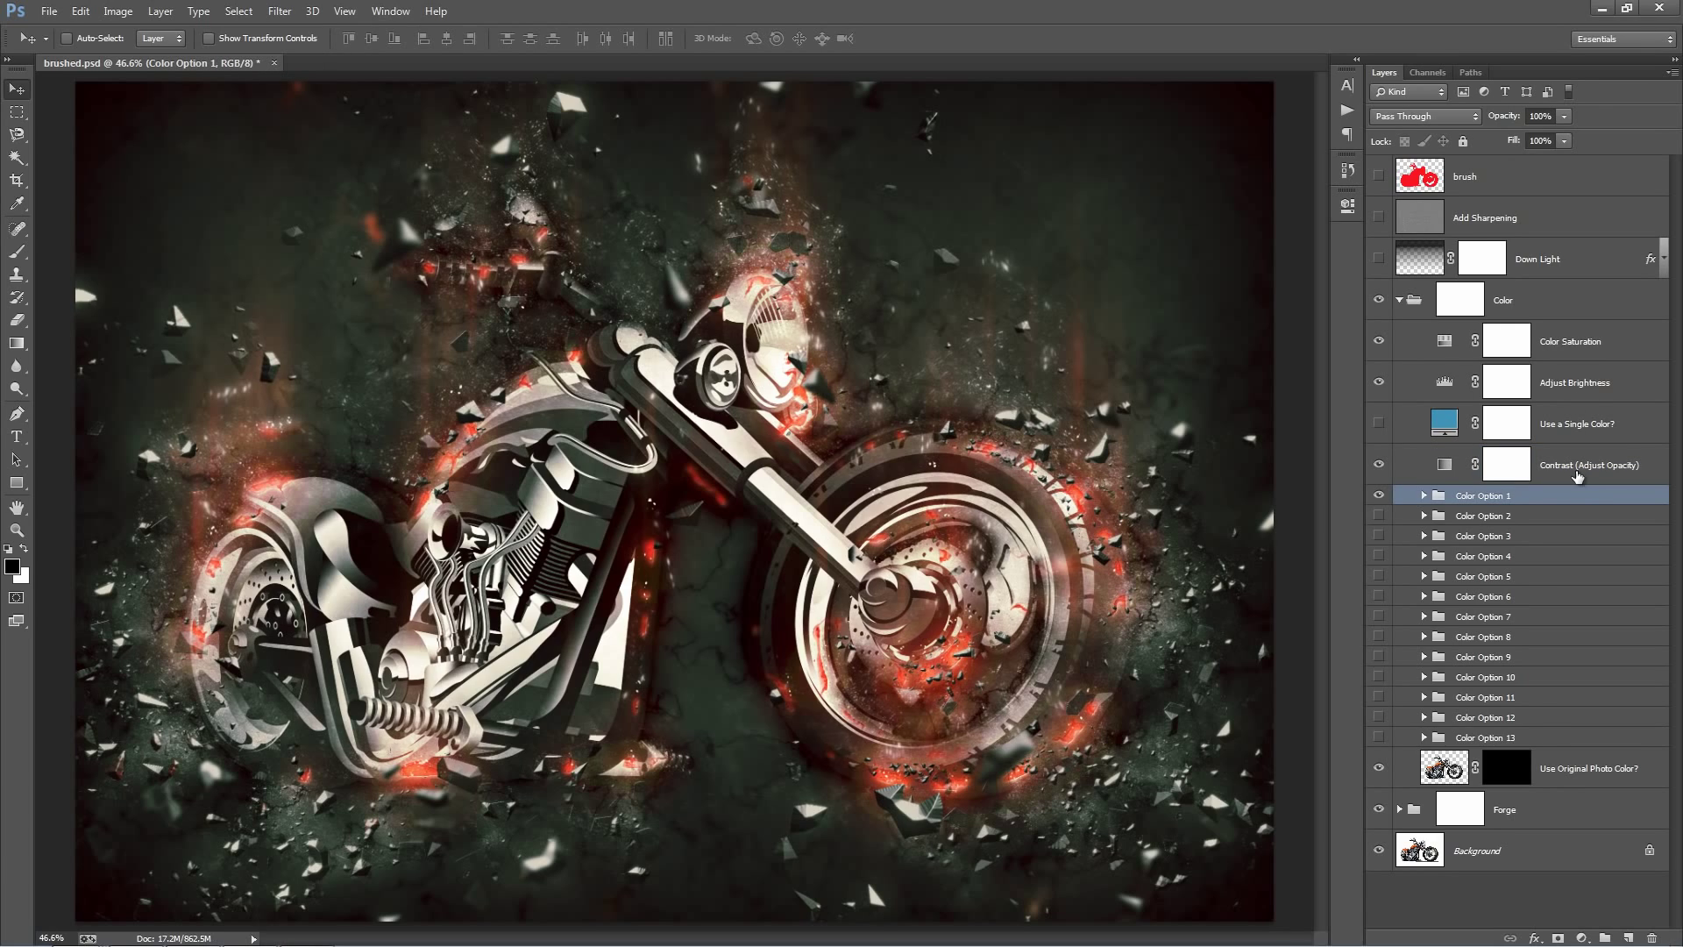
{"action": "left_click", "coordinate": [1527, 737], "text": "shift"}
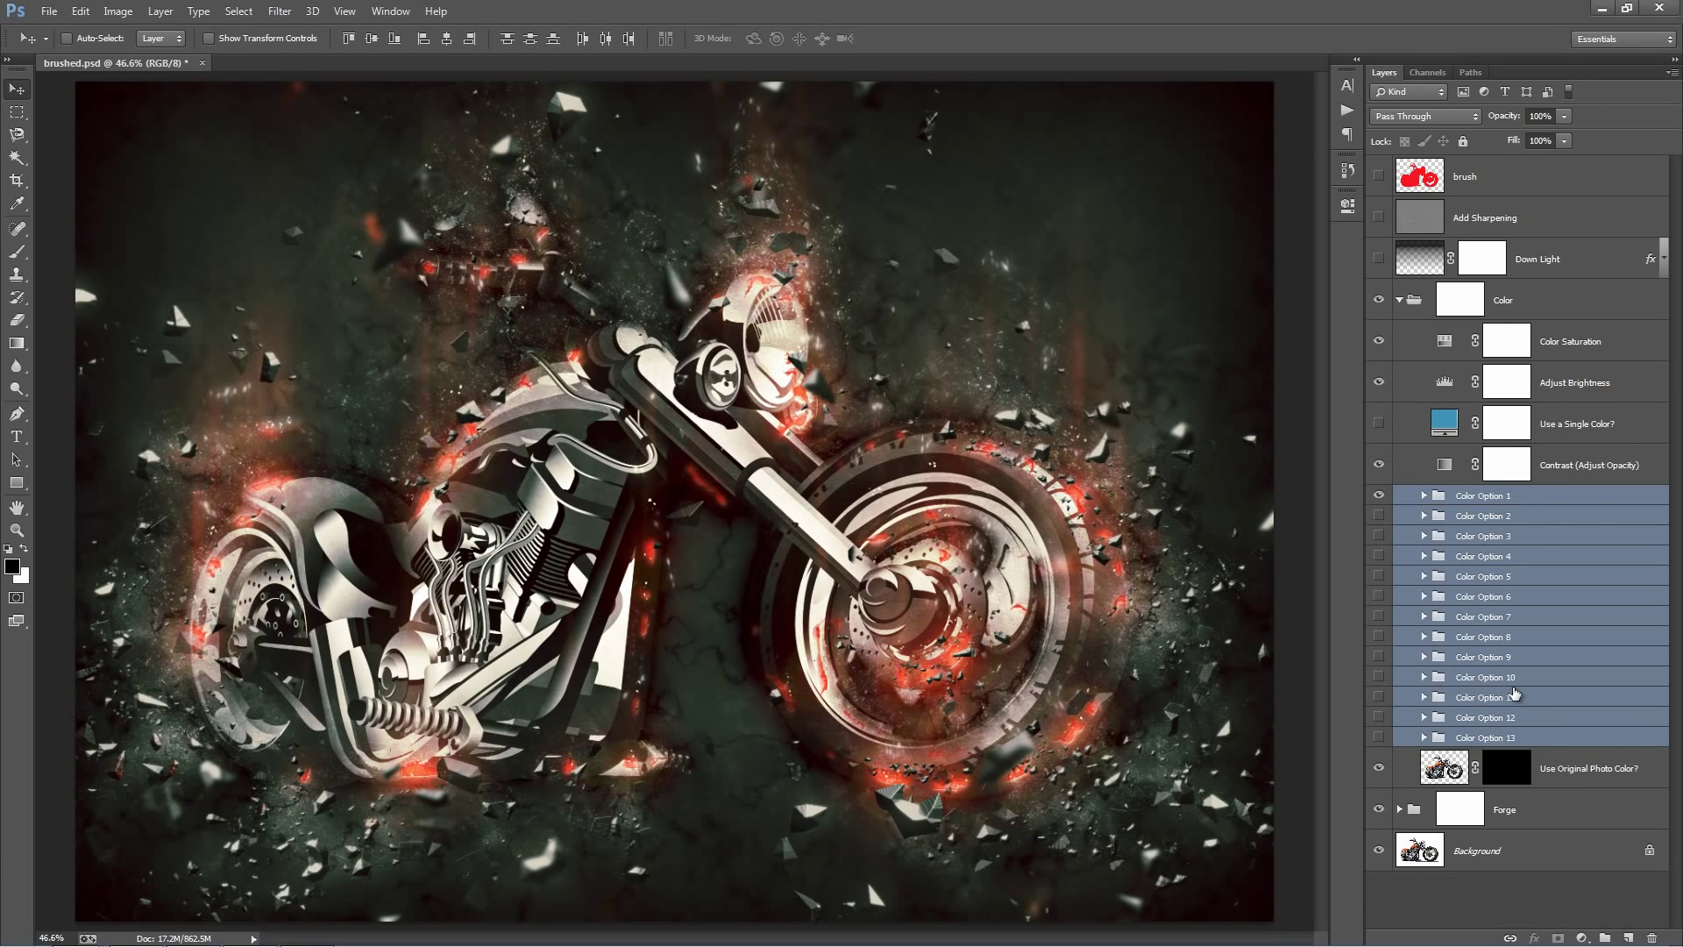
{"action": "left_click", "coordinate": [1521, 497]}
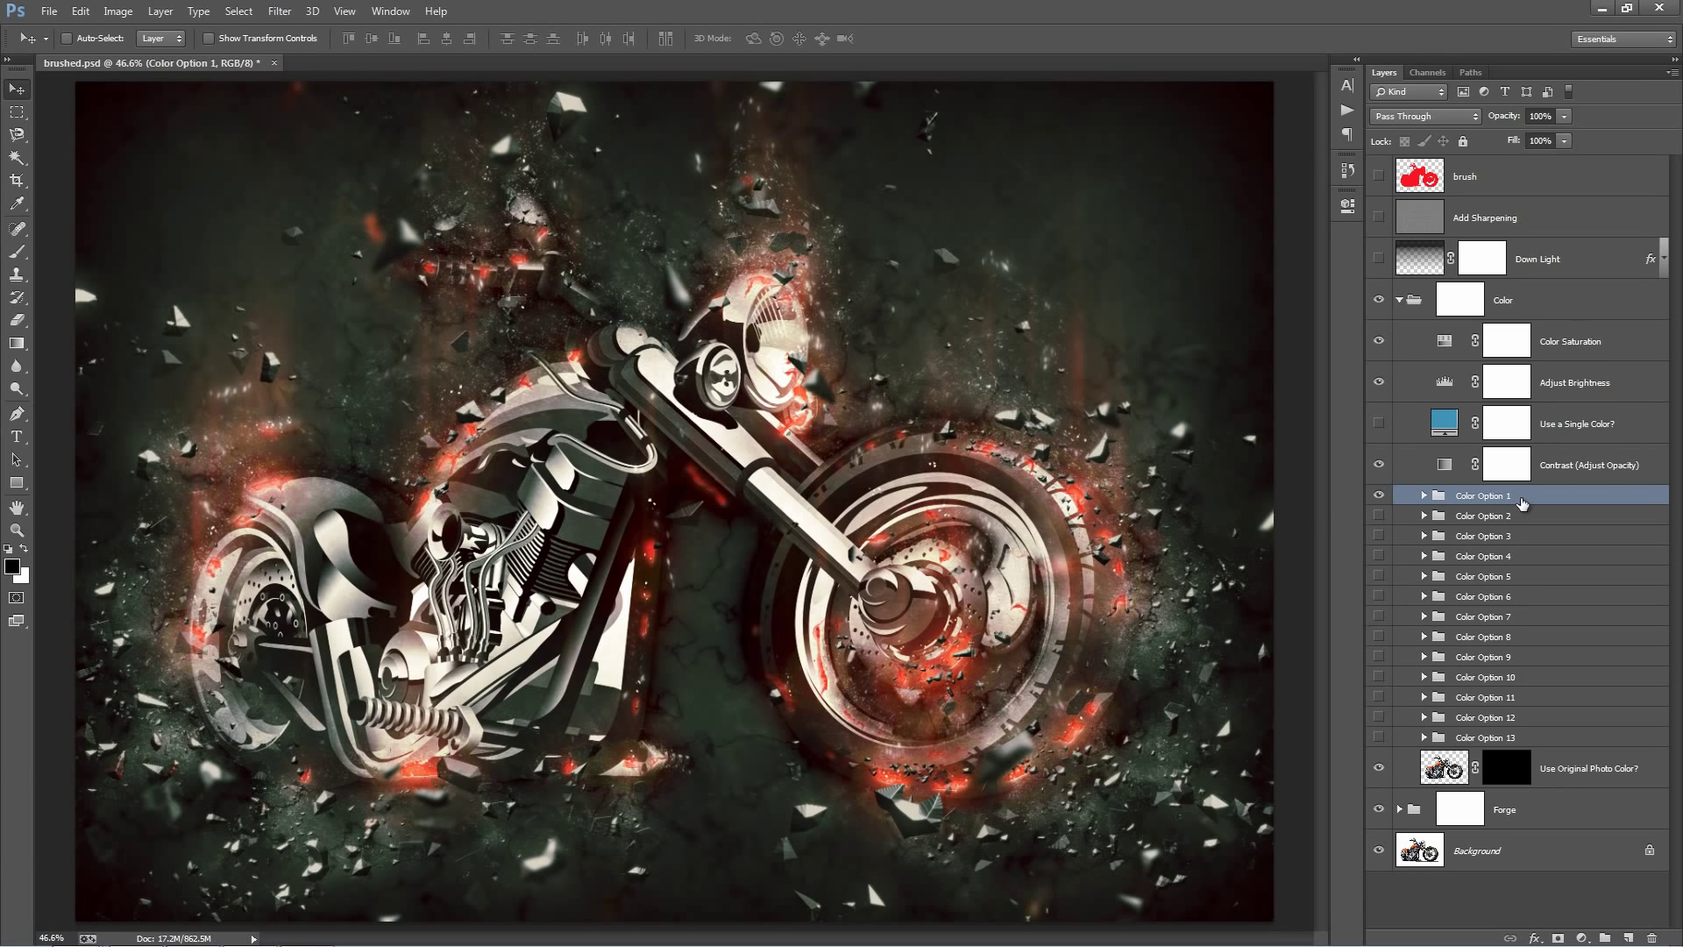
Switch the visible colour grading from Color Option 1 to Color Option 4, previewing Color Options 2 and 3 in between
{"action": "left_click", "coordinate": [1375, 494]}
{"action": "left_click", "coordinate": [1378, 515]}
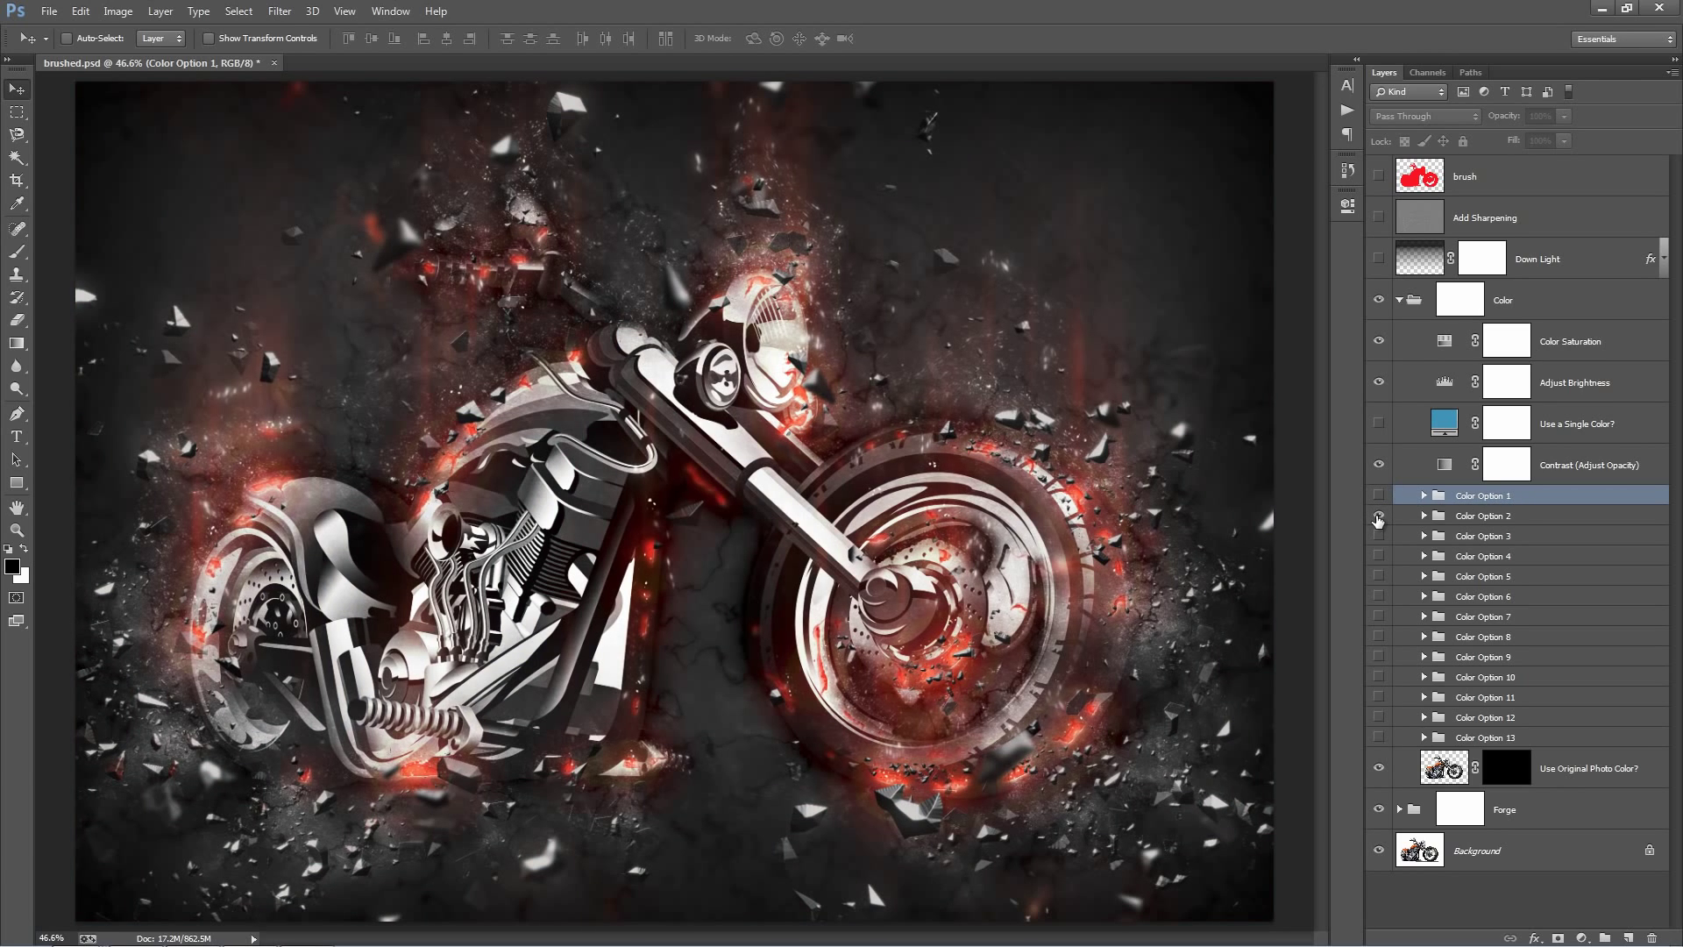
{"action": "left_click", "coordinate": [1378, 516]}
{"action": "left_click", "coordinate": [1379, 536]}
{"action": "left_click", "coordinate": [1379, 536]}
{"action": "left_click", "coordinate": [1378, 556]}
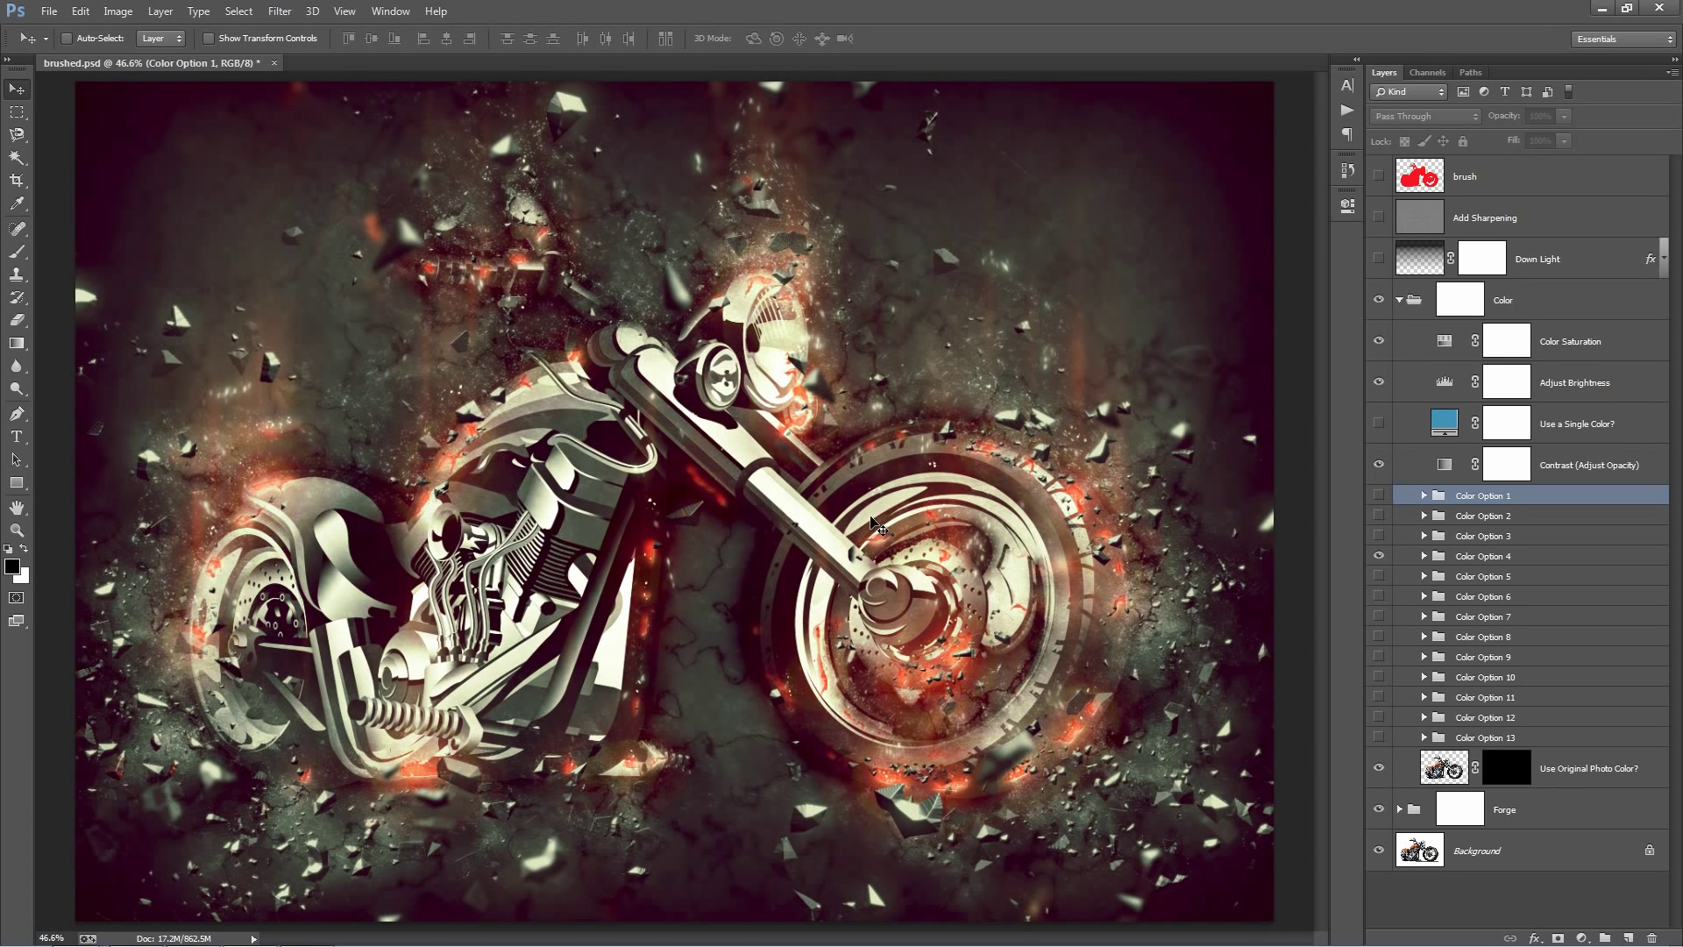
{"action": "left_click", "coordinate": [1496, 558]}
{"action": "left_click", "coordinate": [1501, 598]}
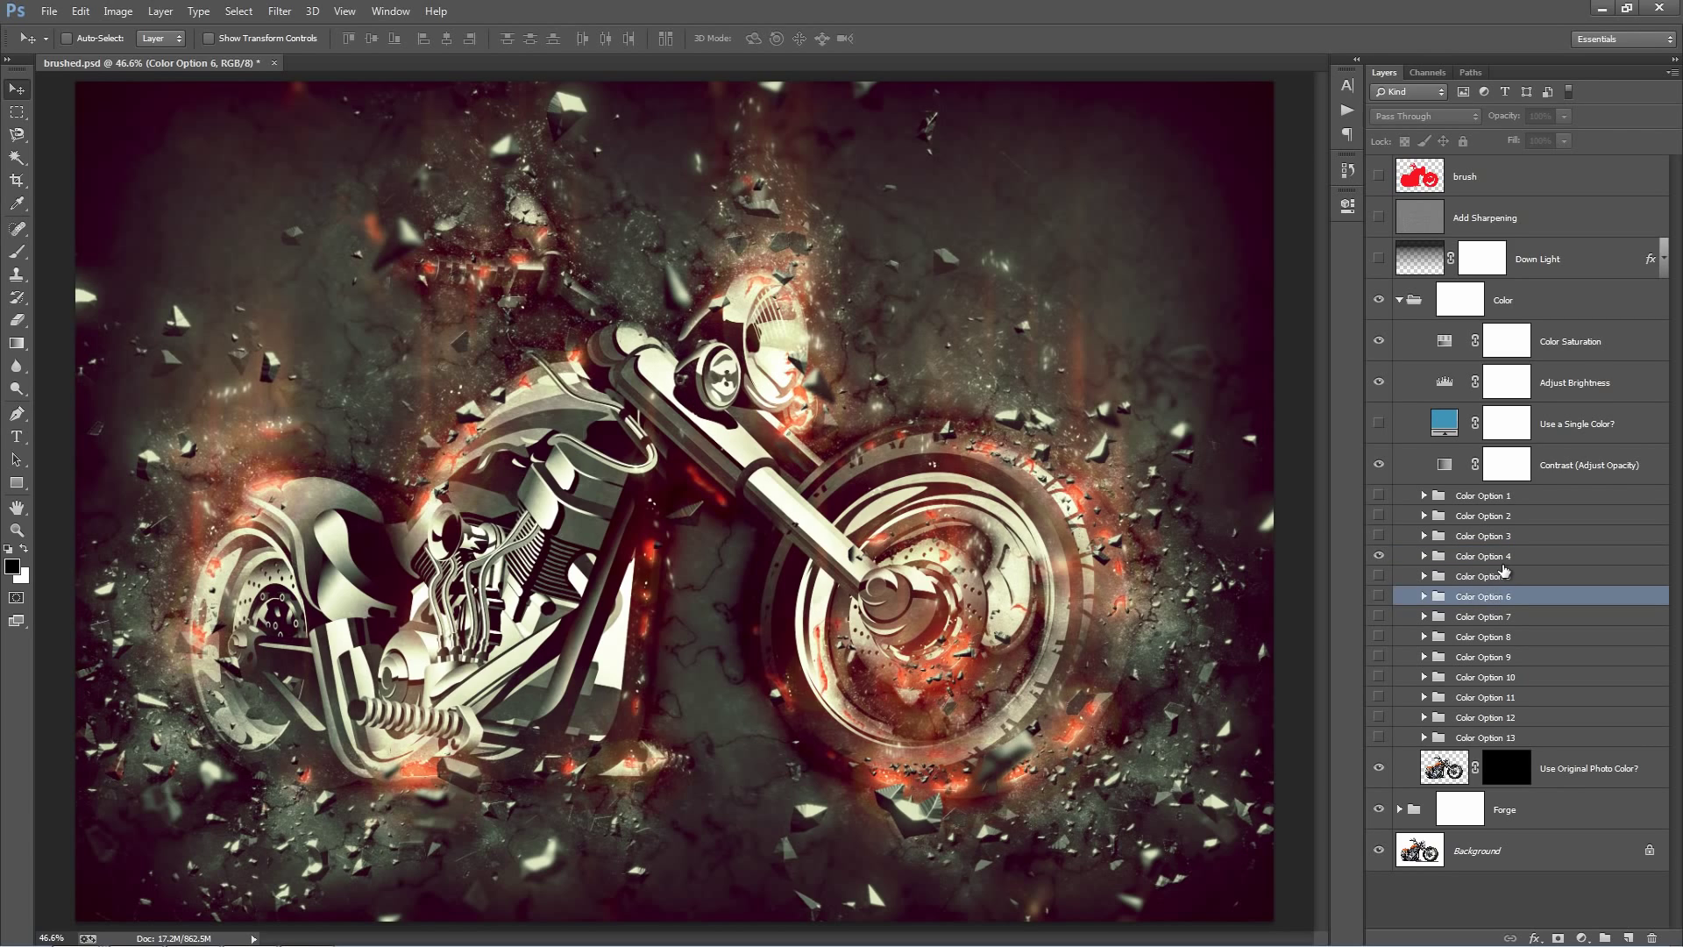
Set the opacity of the Color Option 4 group to 53%
{"action": "left_click", "coordinate": [1499, 561]}
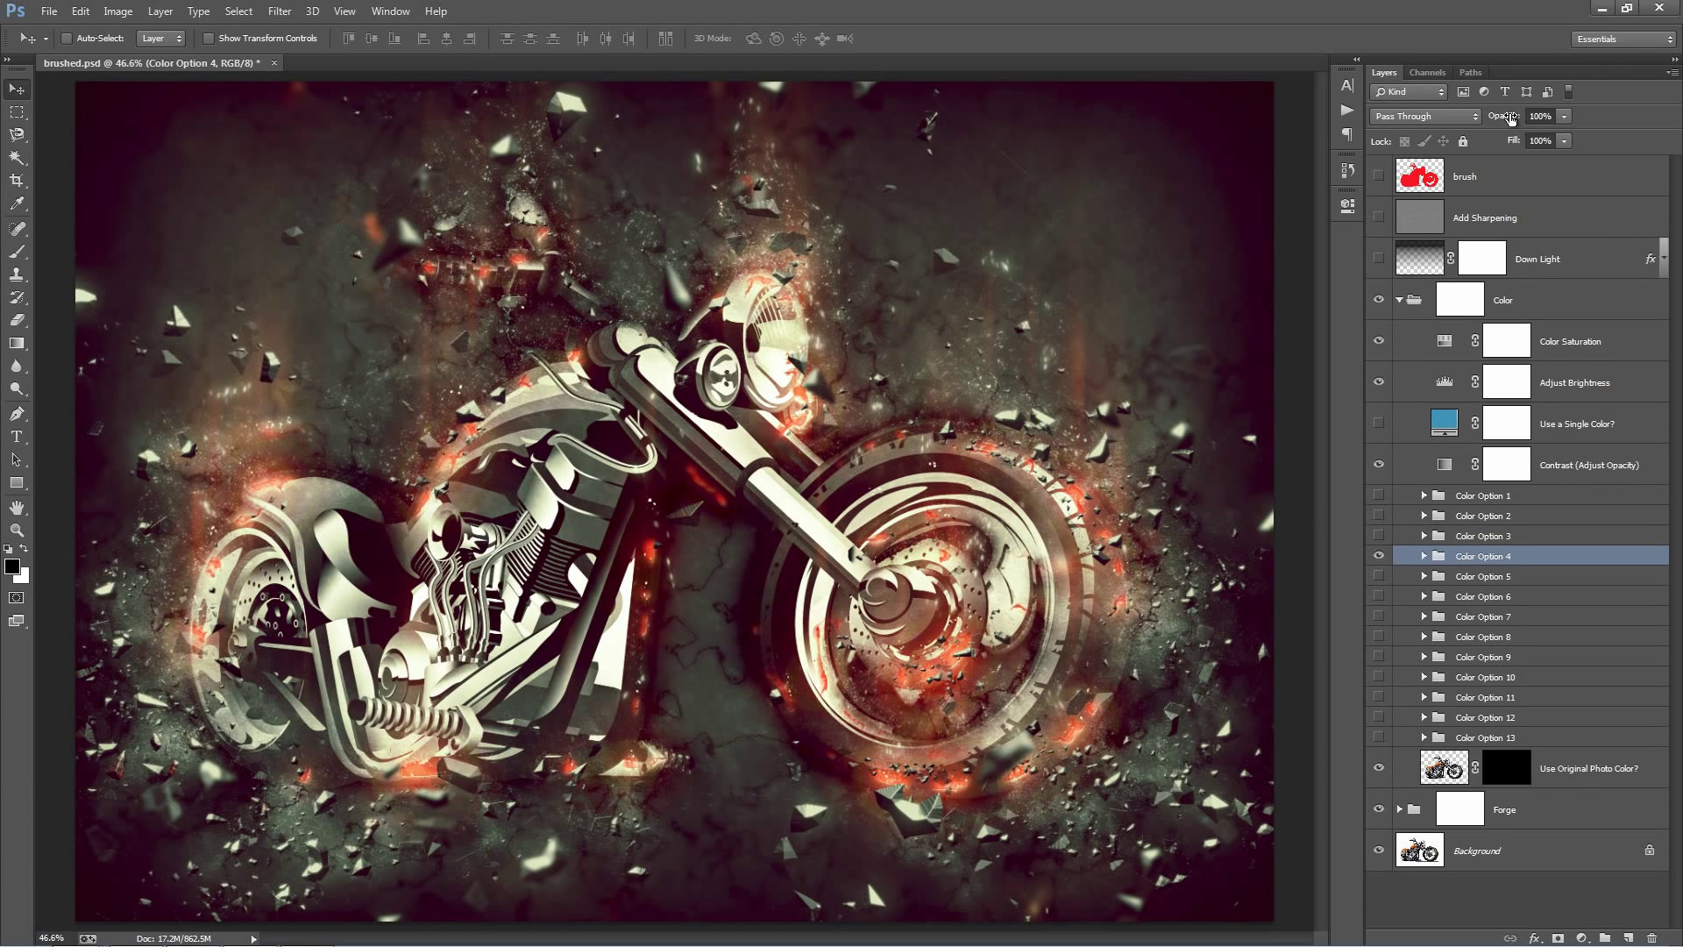
{"action": "left_click_drag", "start_coordinate": [1512, 118], "coordinate": [473, 204]}
{"action": "key", "text": "Return"}
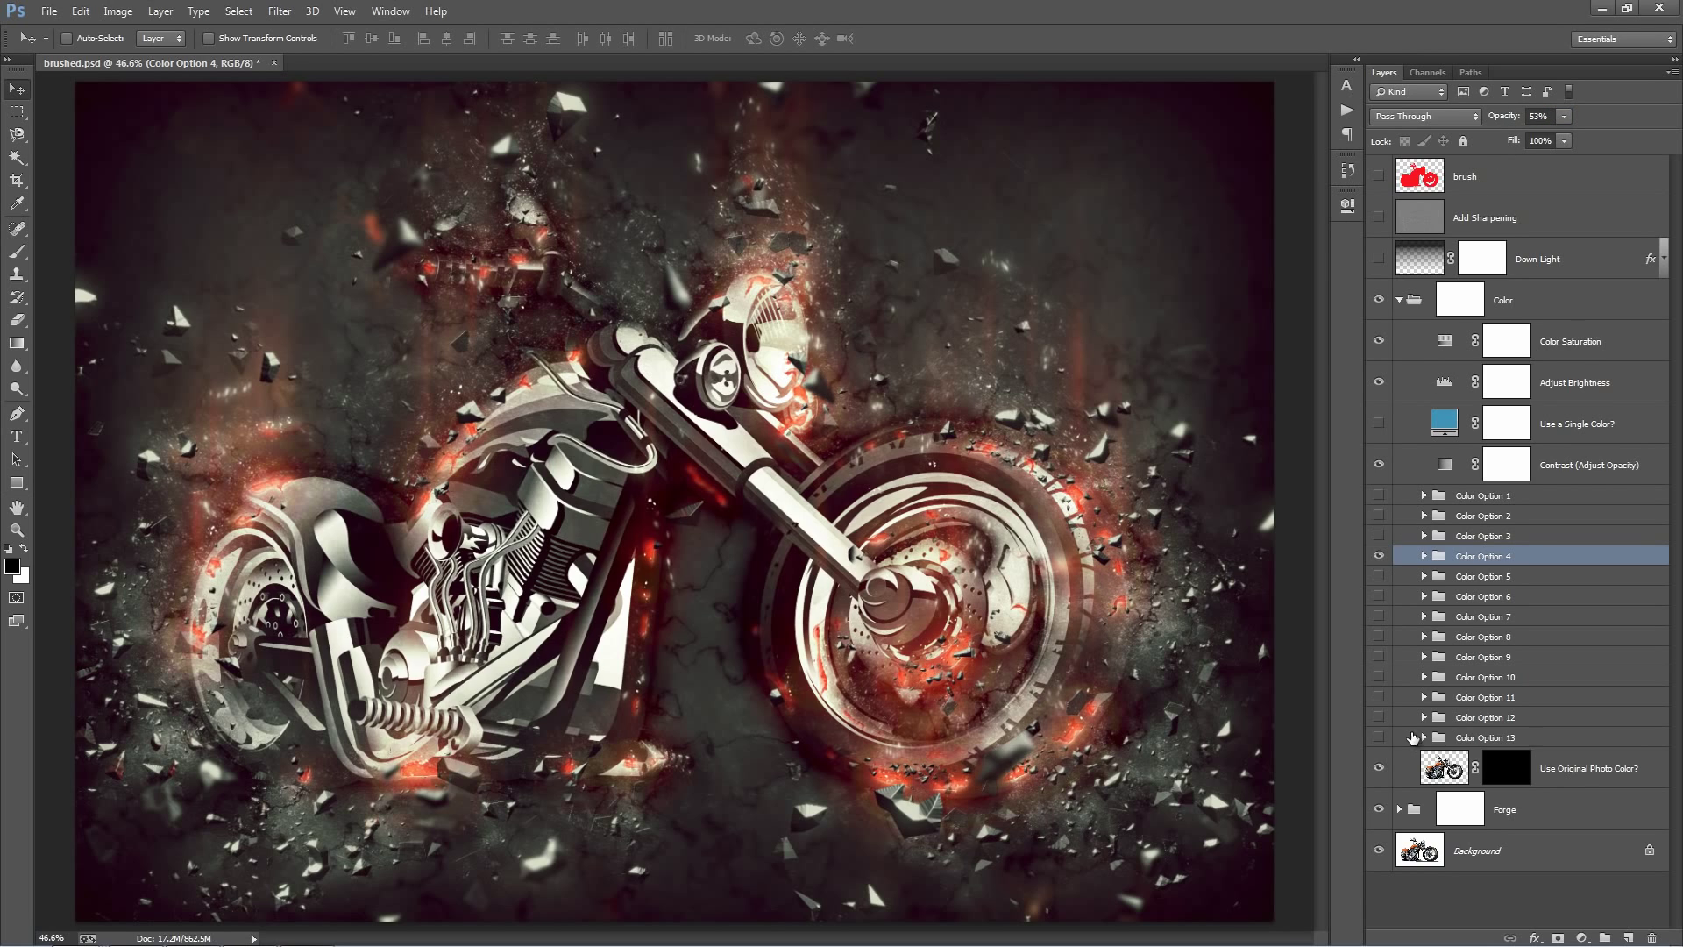
Make the Color Option 12 group visible and set its opacity to 53%
{"action": "left_click", "coordinate": [1379, 736]}
{"action": "left_click", "coordinate": [1379, 717]}
{"action": "left_click", "coordinate": [1481, 717]}
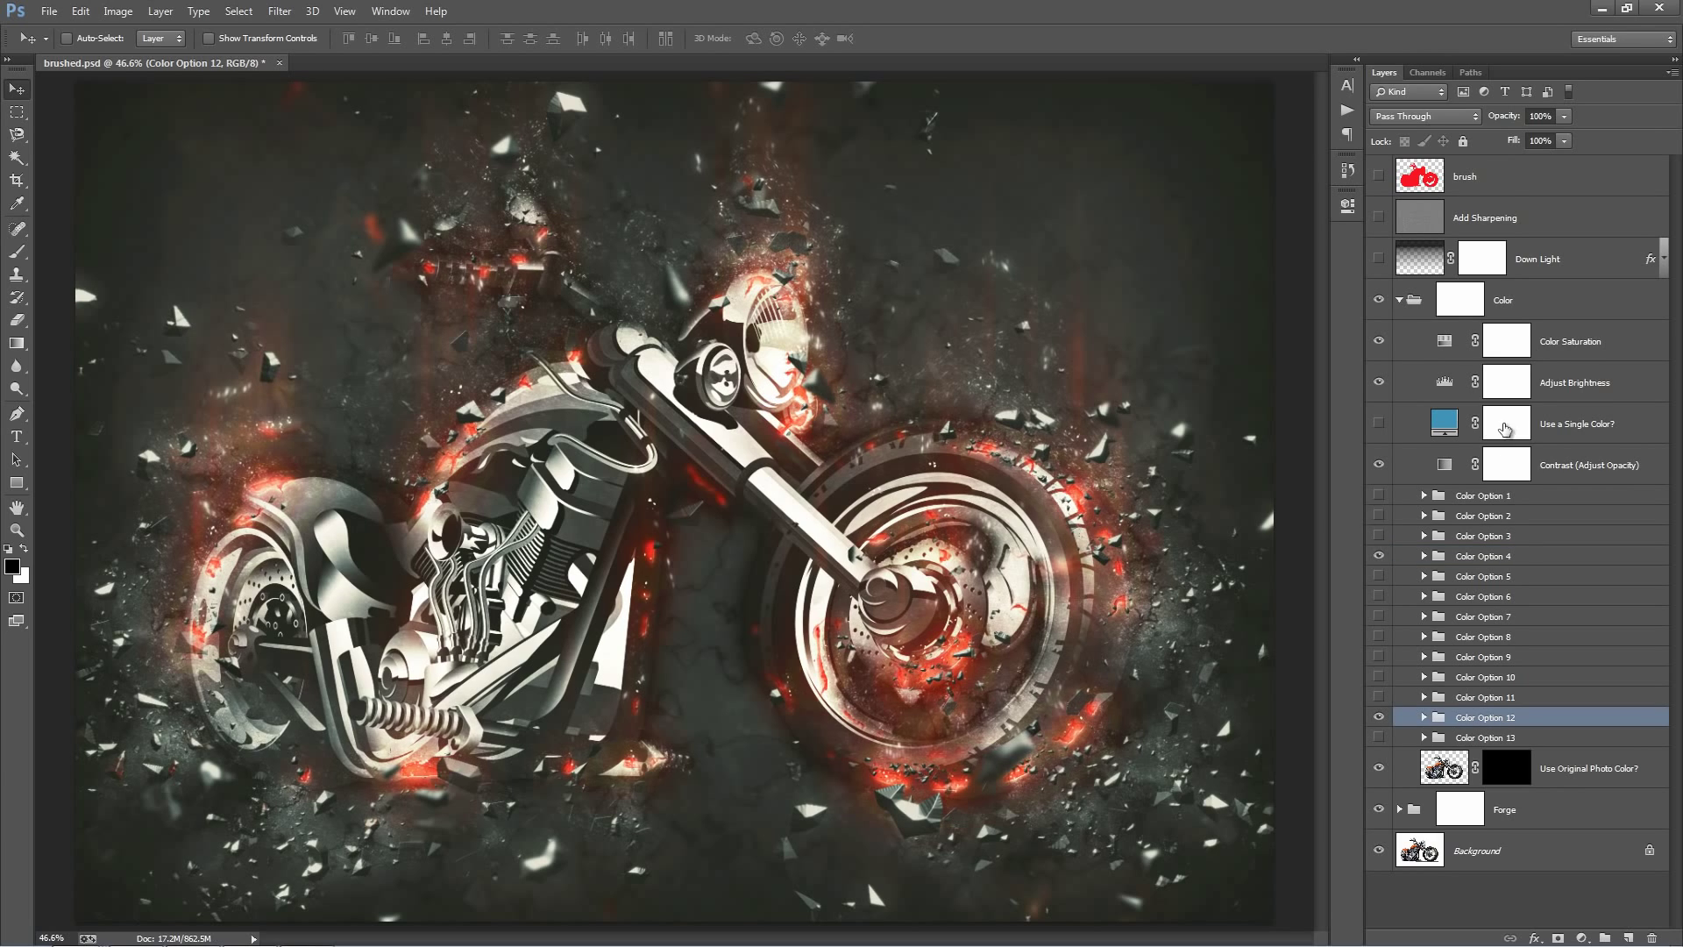
{"action": "left_click_drag", "start_coordinate": [1502, 124], "coordinate": [121, 190]}
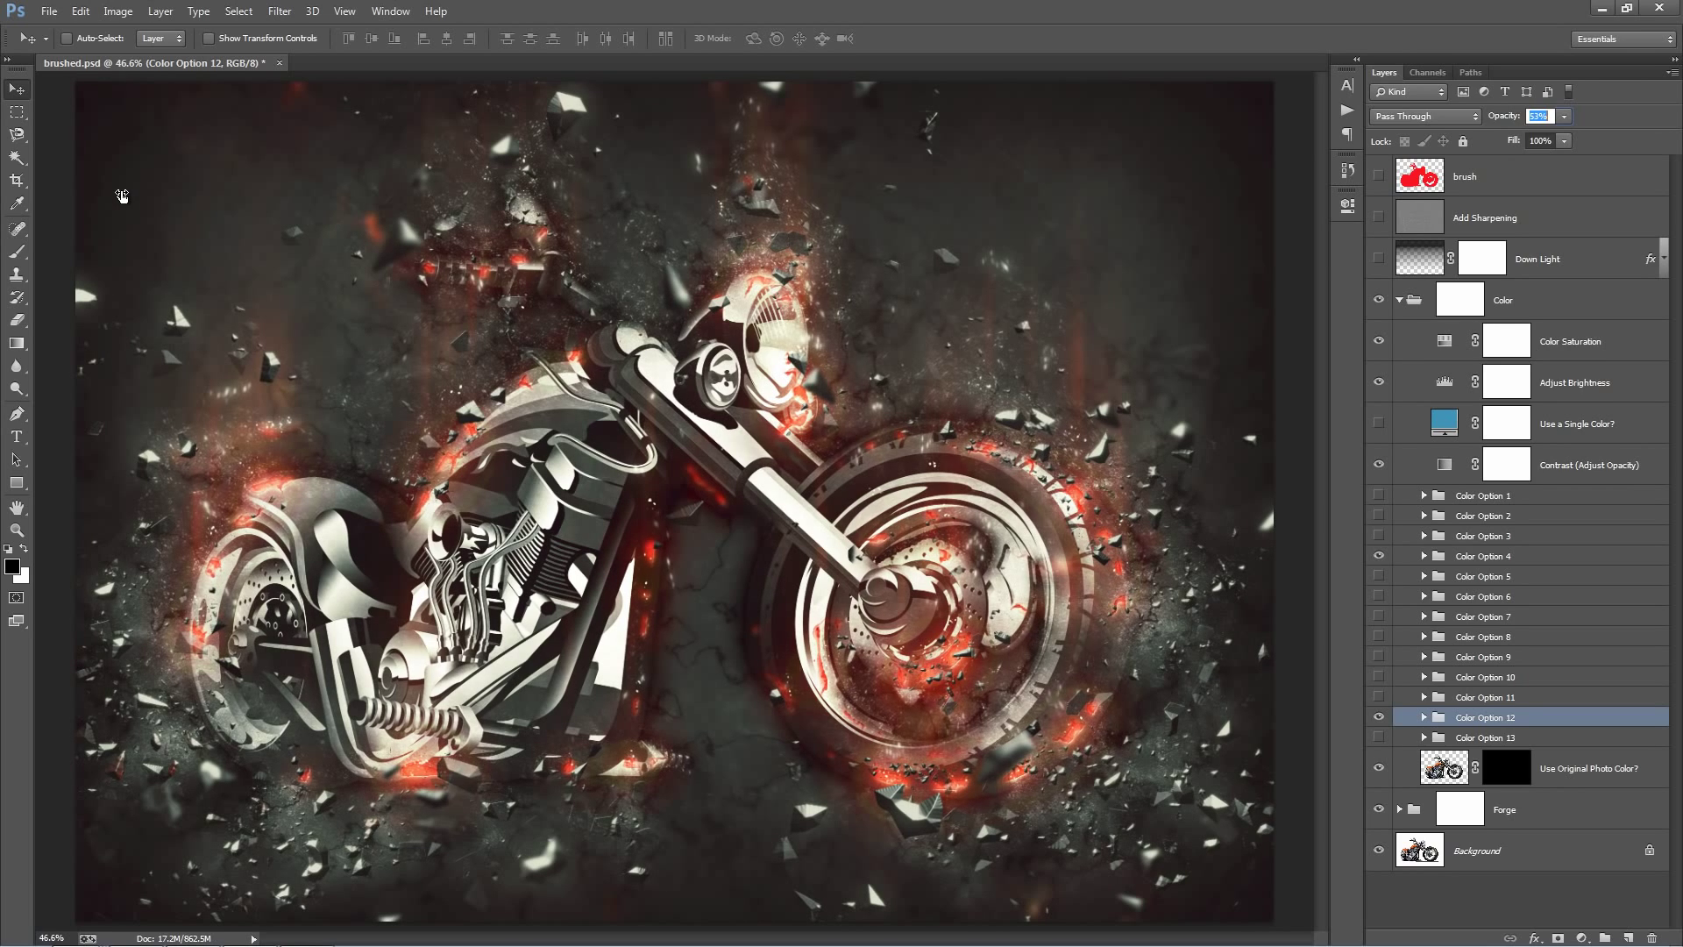
Preview Color Option 9, then make Color Option 8 visible and blend it in at a strongly reduced opacity
{"action": "left_click", "coordinate": [1378, 657]}
{"action": "left_click", "coordinate": [1378, 657]}
{"action": "left_click", "coordinate": [1376, 636]}
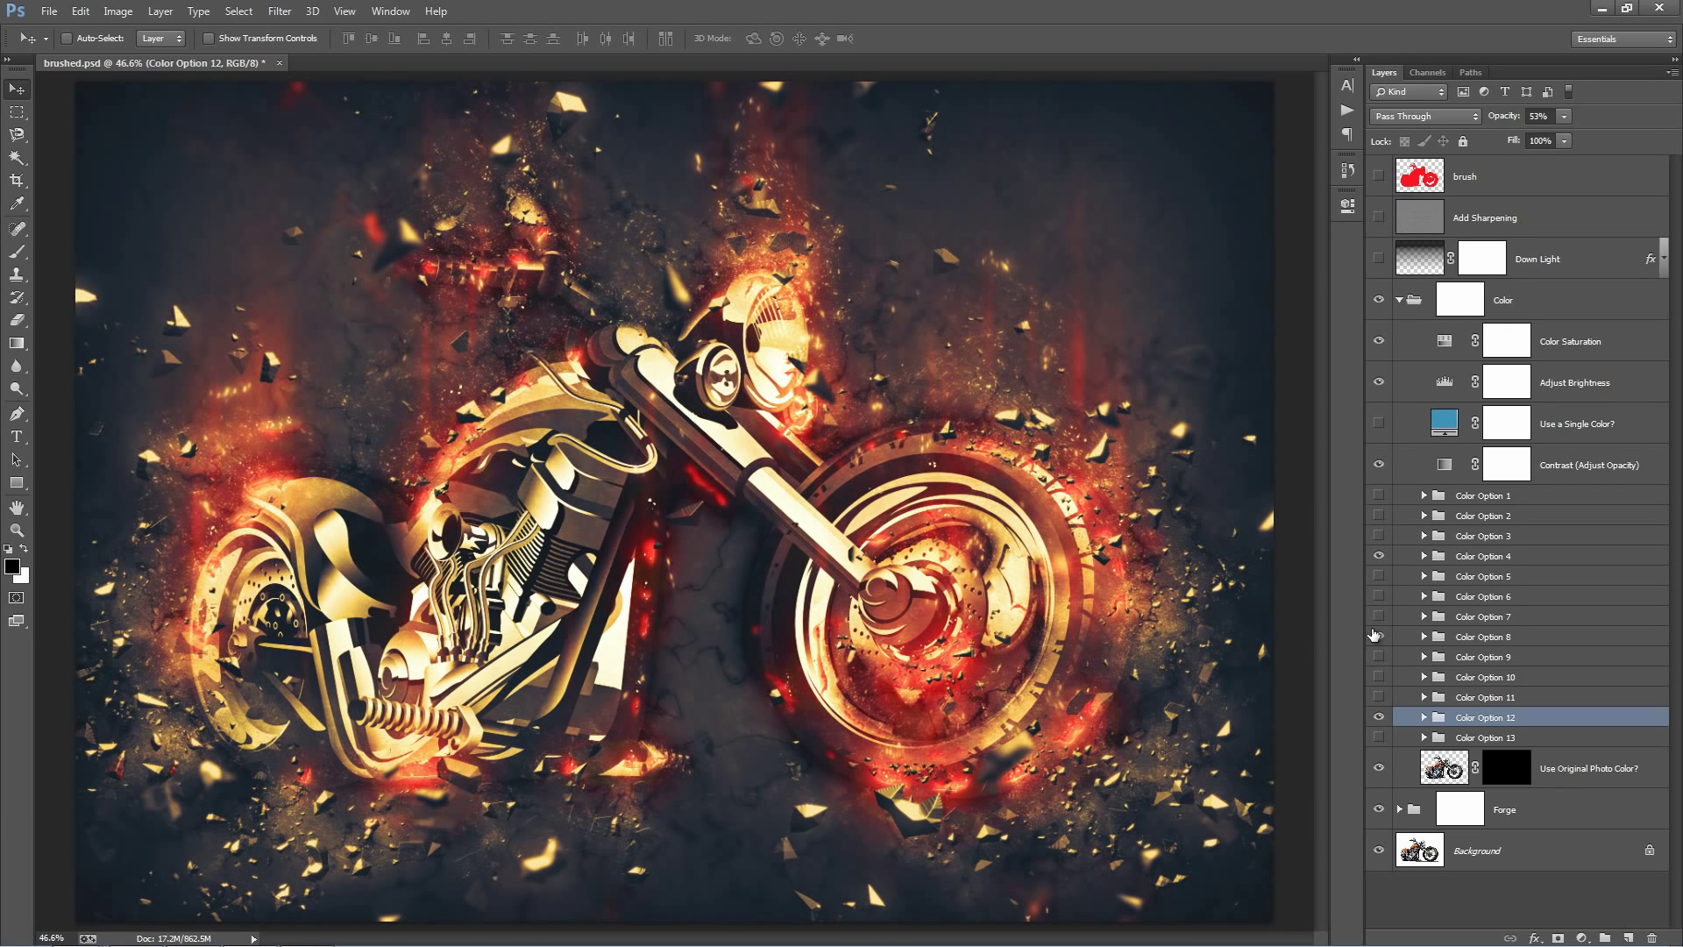
{"action": "left_click", "coordinate": [1486, 636]}
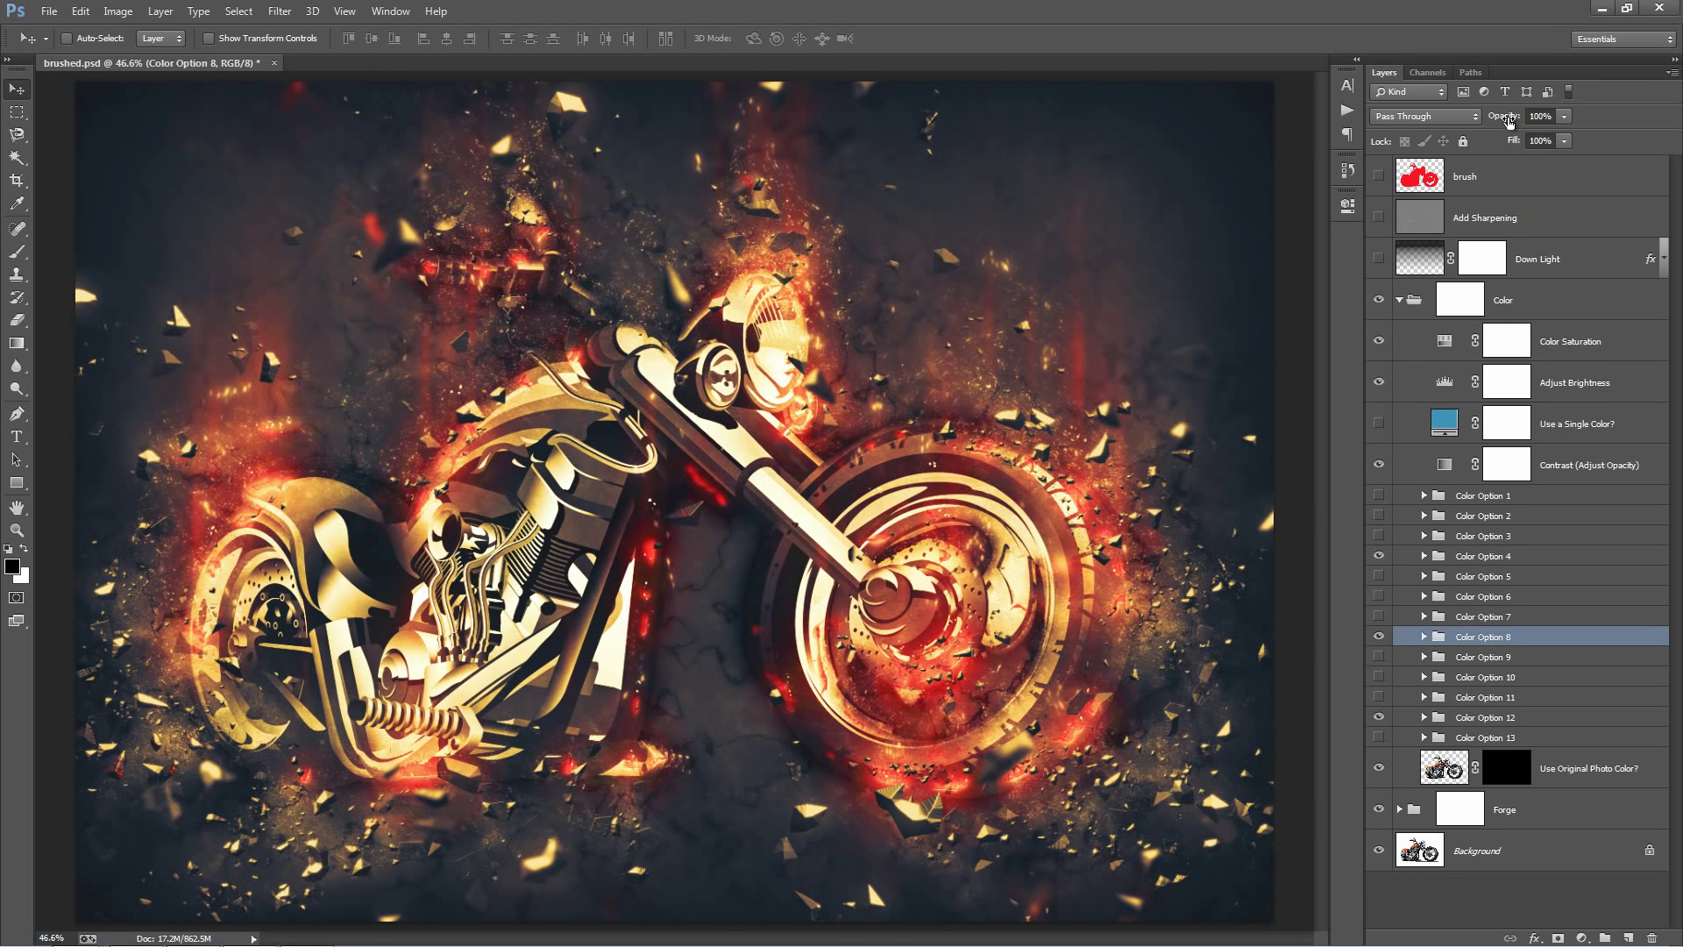
{"action": "left_click_drag", "start_coordinate": [1507, 122], "coordinate": [132, 181]}
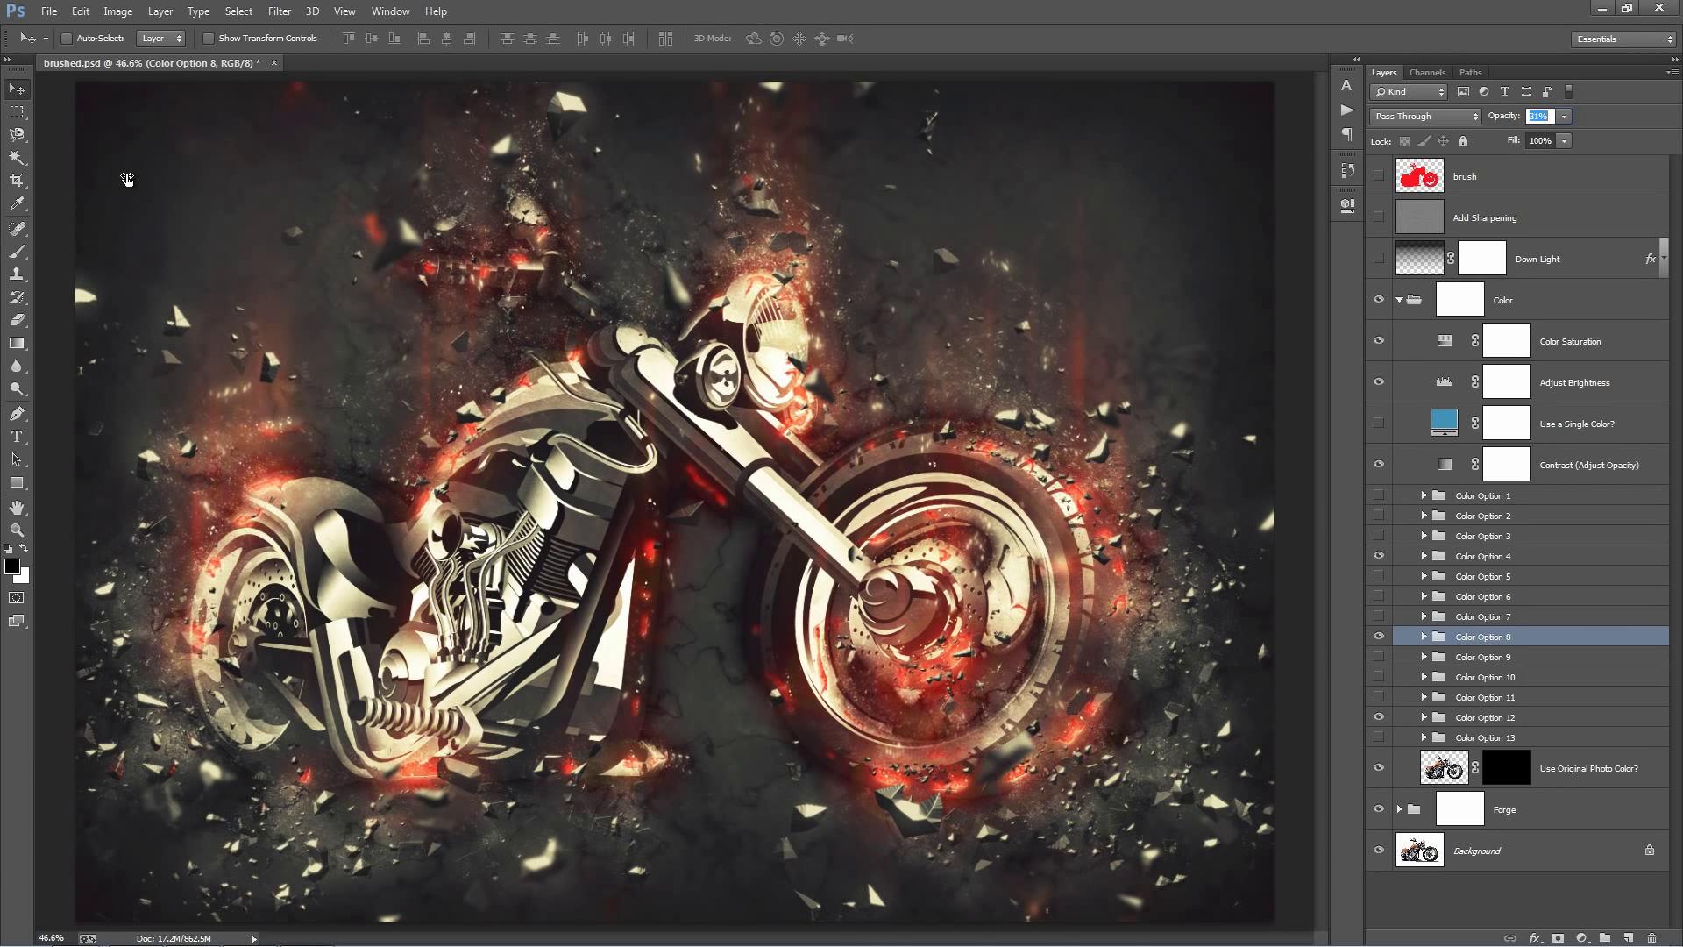
{"action": "left_click_drag", "start_coordinate": [127, 180], "coordinate": [132, 179]}
{"action": "left_click", "coordinate": [1569, 597]}
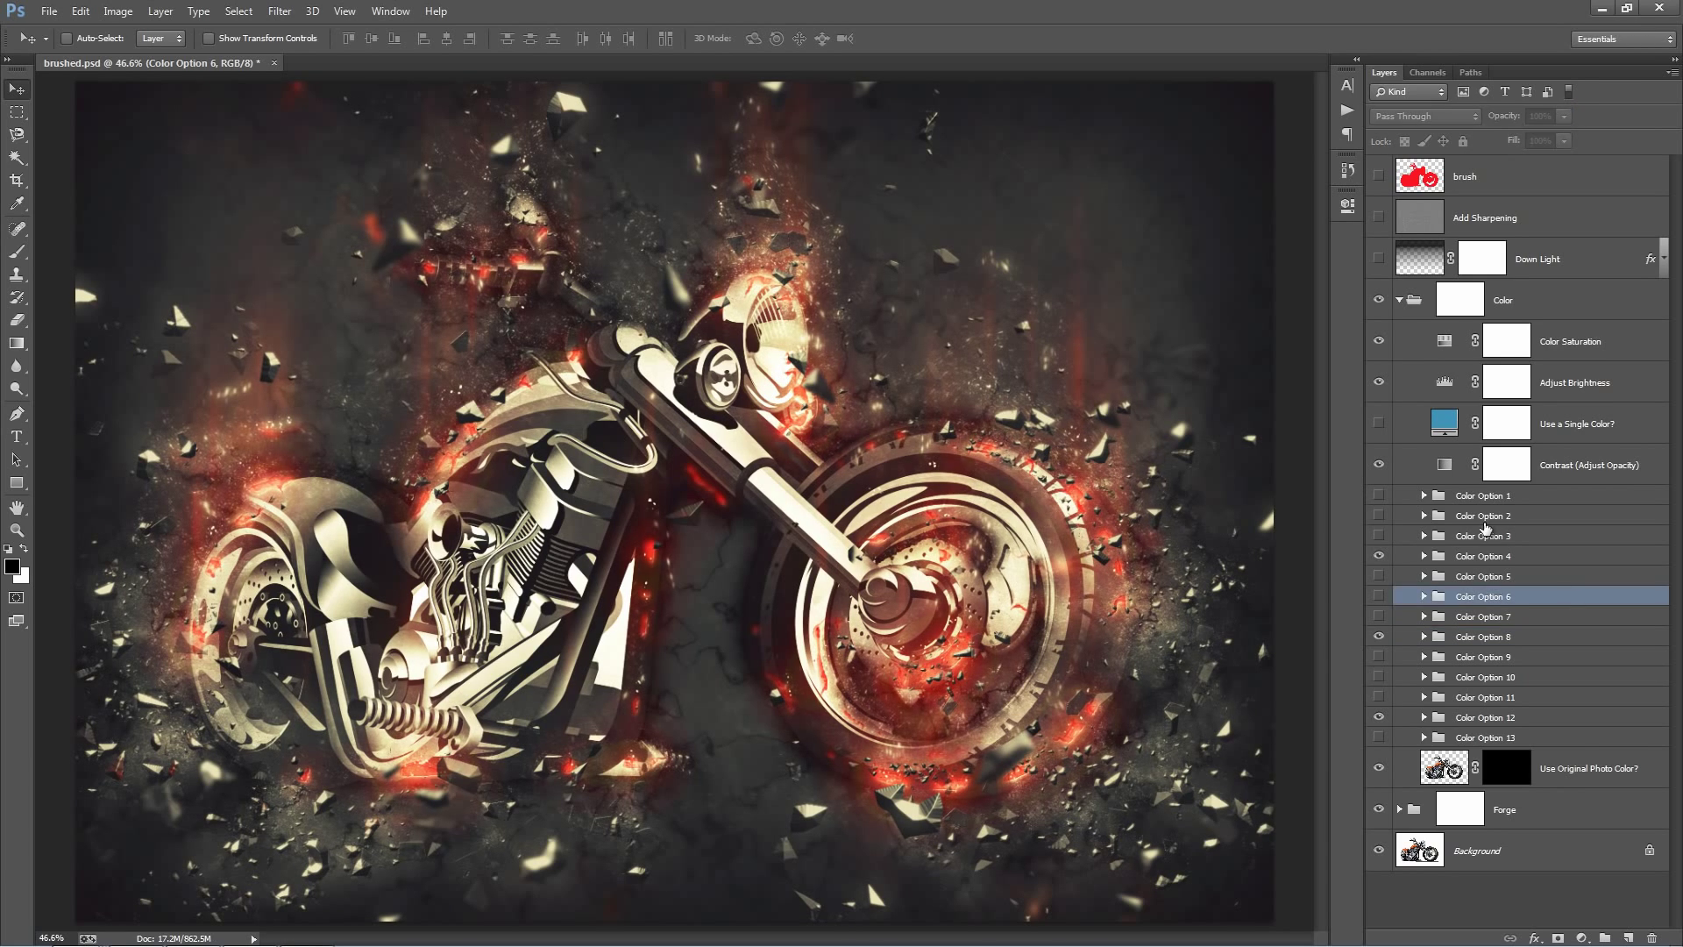
Try inverting the mask of the Use Original Photo Color? layer and invert it back to black
{"action": "left_click", "coordinate": [1553, 777]}
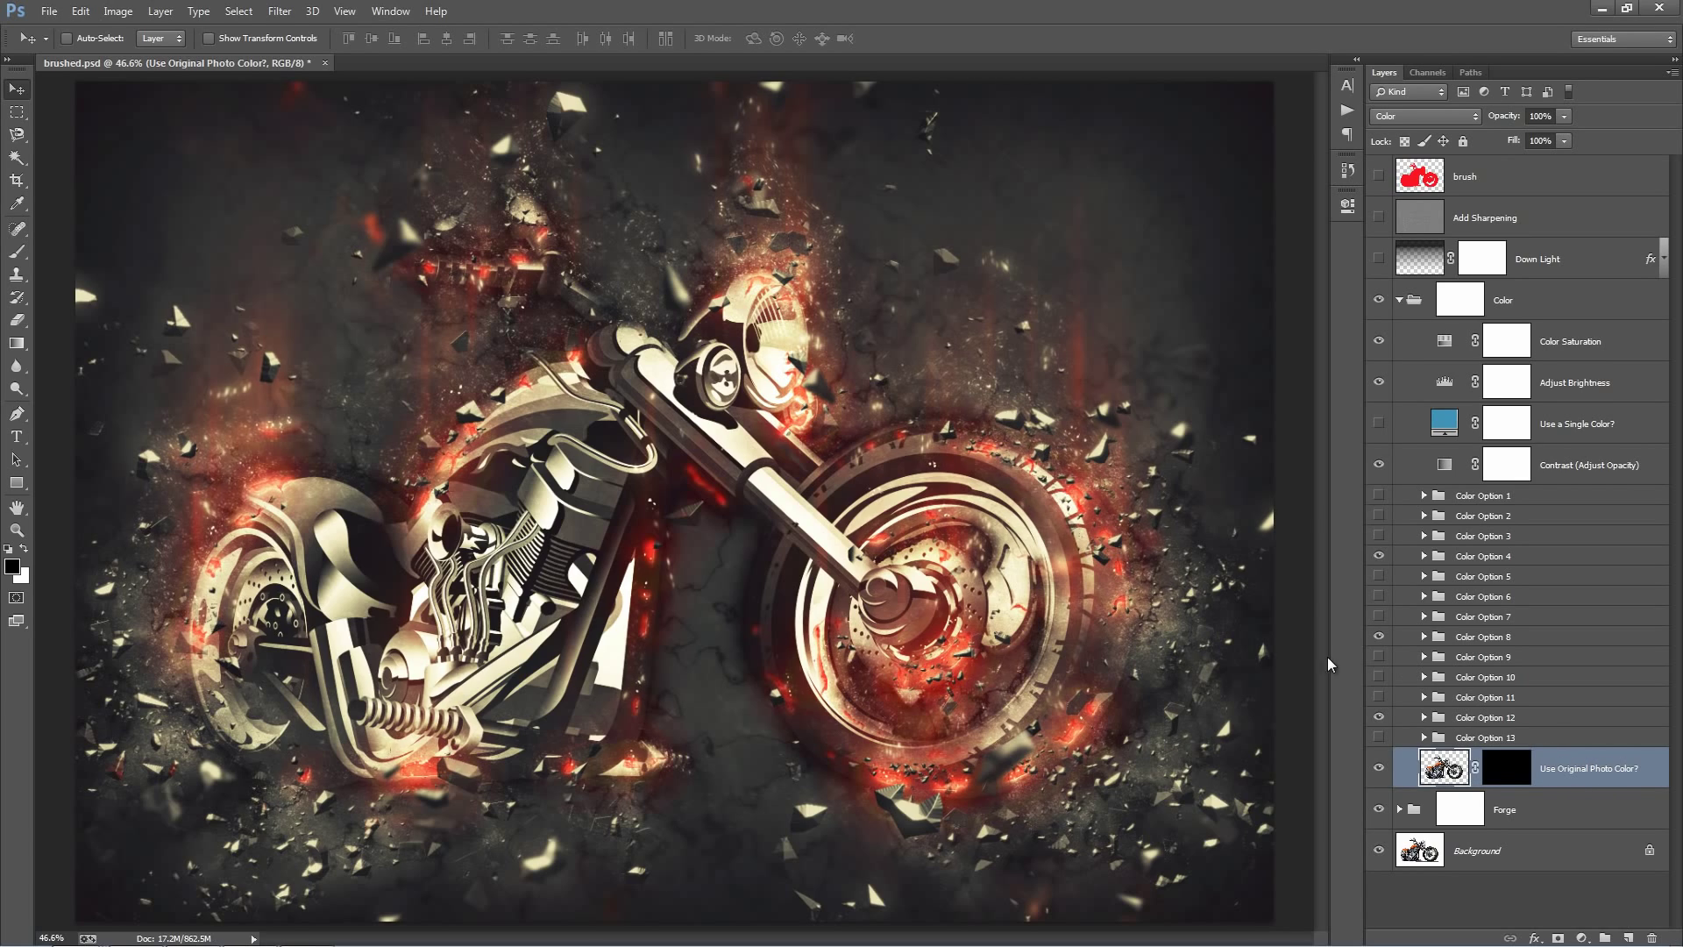
{"action": "left_click", "coordinate": [1492, 773]}
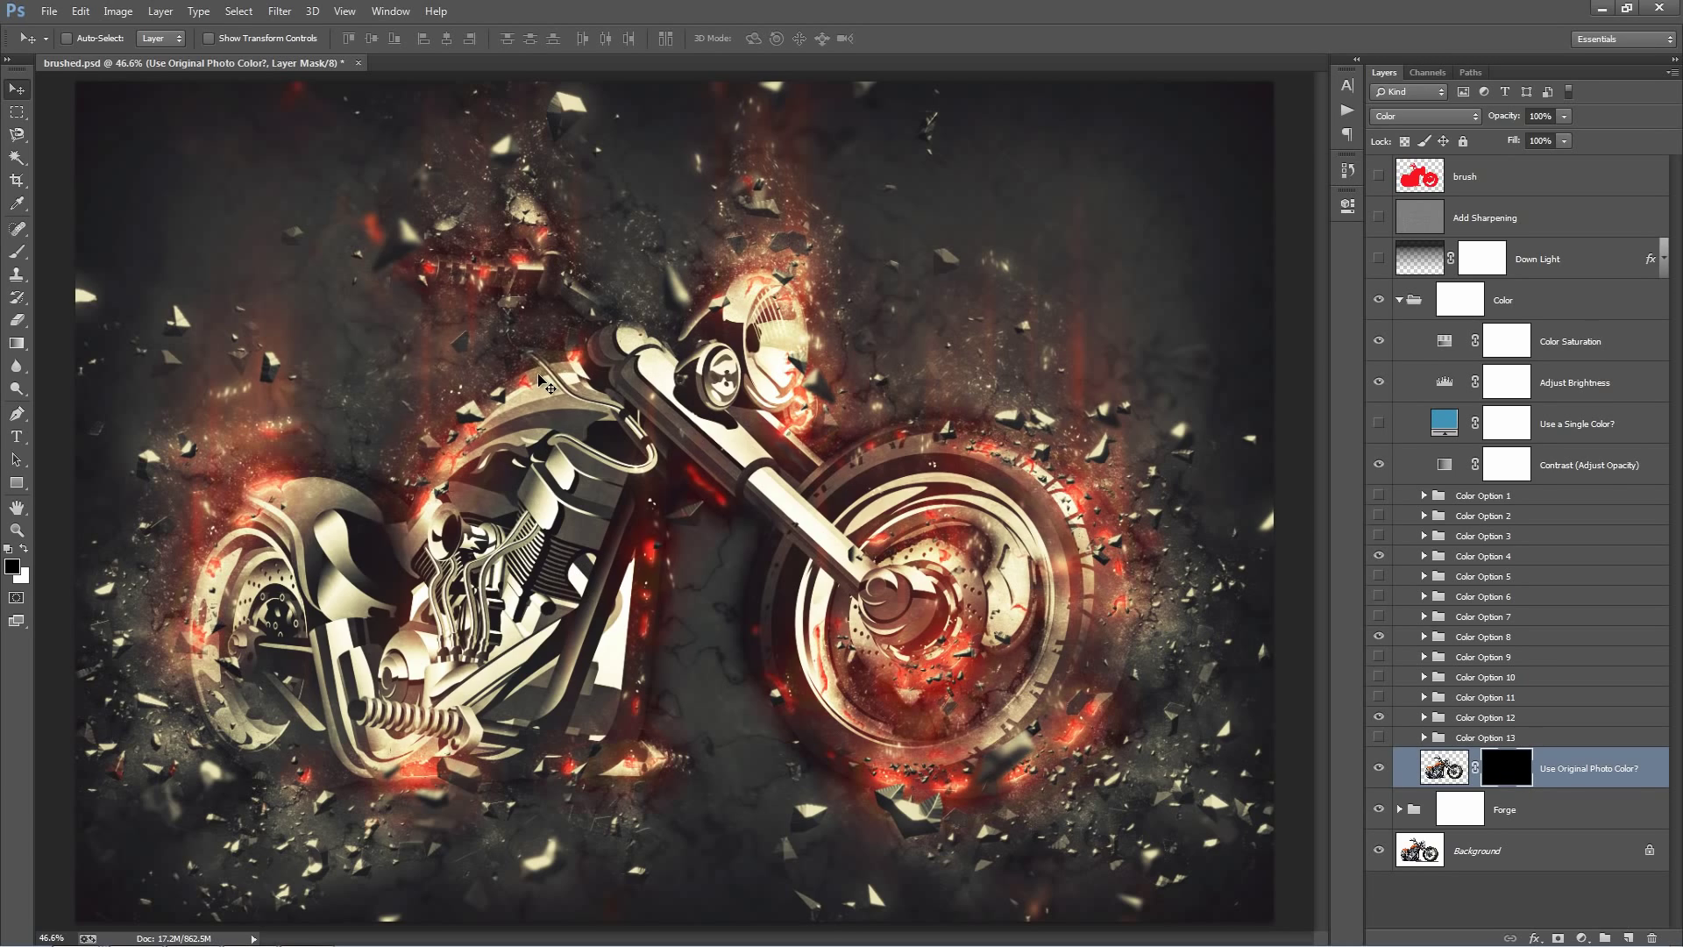
{"action": "left_click", "coordinate": [1455, 771]}
{"action": "left_click", "coordinate": [1523, 762]}
{"action": "left_click", "coordinate": [1445, 768]}
{"action": "left_click", "coordinate": [1504, 768]}
{"action": "key", "text": "ctrl+i"}
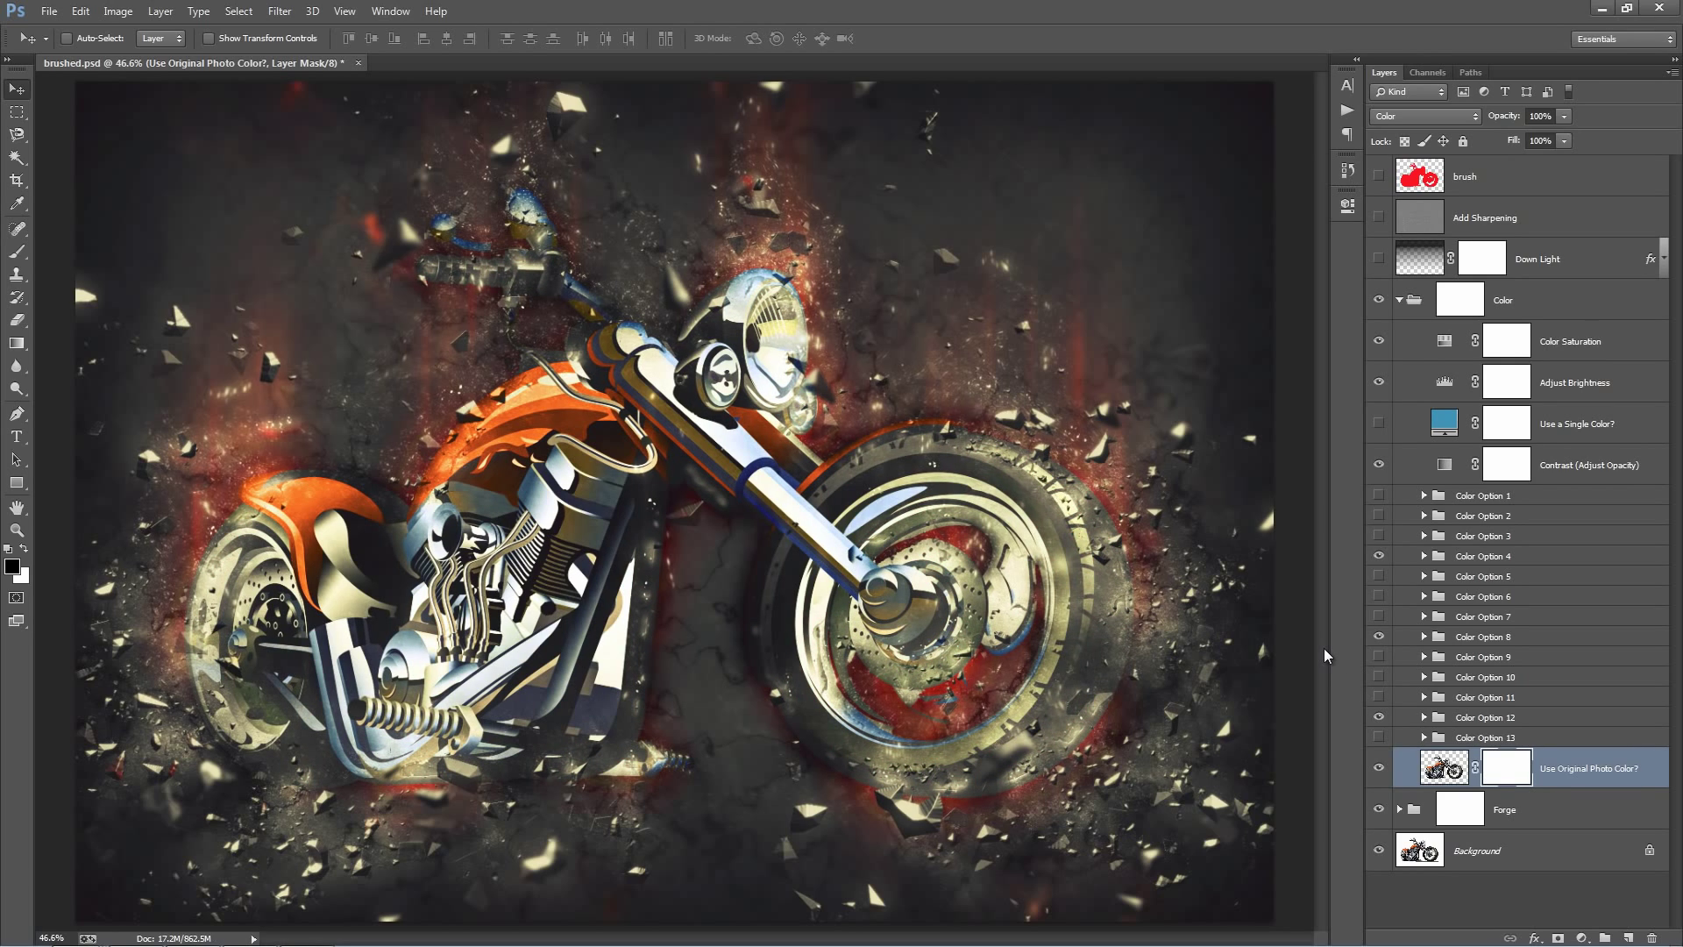
{"action": "key", "text": "ctrl+i"}
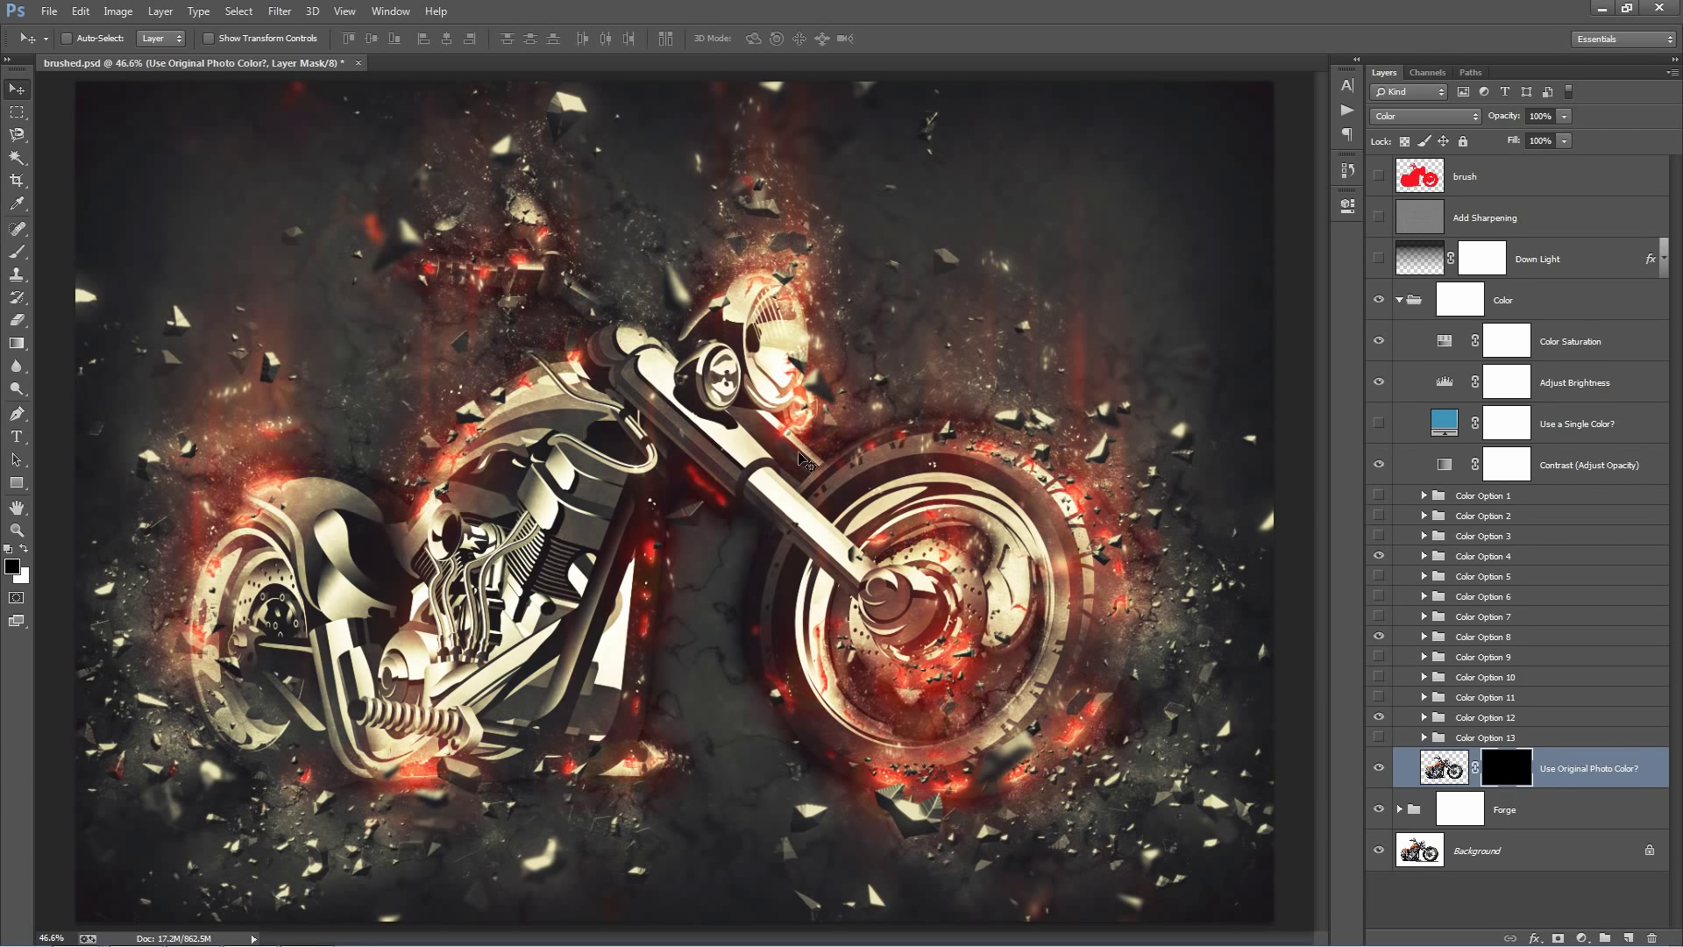
Paint white on the Use Original Photo Color? mask with a 200 px brush at 33% opacity over the tank, rear fender and front wheel
{"action": "key", "text": "b"}
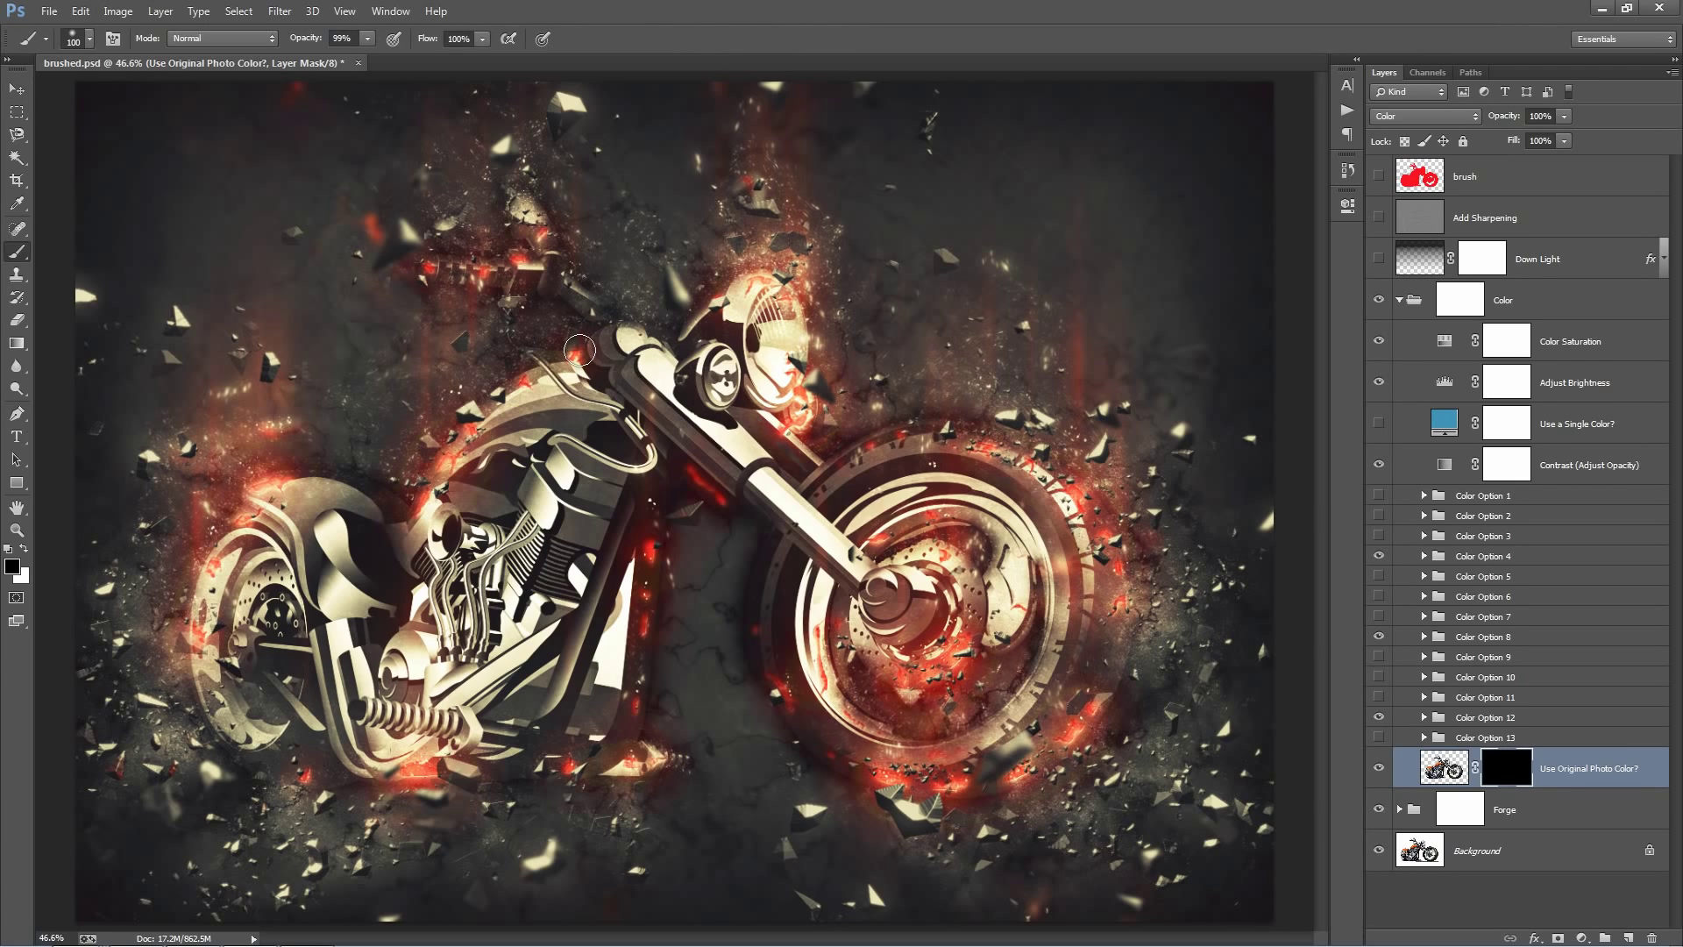
{"action": "left_click", "coordinate": [357, 38]}
{"action": "type", "text": "33"}
{"action": "key", "text": "Return"}
{"action": "key", "text": "bracketright"}
{"action": "key", "text": "bracketright"}
{"action": "key", "text": "bracketright"}
{"action": "key", "text": "bracketright"}
{"action": "key", "text": "bracketright"}
{"action": "key", "text": "bracketleft"}
{"action": "key", "text": "x"}
{"action": "mouse_move", "coordinate": [667, 387]}
{"action": "left_mouse_down"}
{"action": "mouse_move", "coordinate": [589, 489]}
{"action": "mouse_move", "coordinate": [618, 427]}
{"action": "mouse_move", "coordinate": [506, 473]}
{"action": "mouse_move", "coordinate": [570, 420]}
{"action": "mouse_move", "coordinate": [458, 556]}
{"action": "mouse_move", "coordinate": [486, 594]}
{"action": "mouse_move", "coordinate": [459, 637]}
{"action": "mouse_move", "coordinate": [415, 624]}
{"action": "mouse_move", "coordinate": [386, 587]}
{"action": "mouse_move", "coordinate": [348, 600]}
{"action": "left_mouse_up"}
{"action": "mouse_move", "coordinate": [794, 565]}
{"action": "left_mouse_down"}
{"action": "mouse_move", "coordinate": [866, 513]}
{"action": "mouse_move", "coordinate": [842, 561]}
{"action": "mouse_move", "coordinate": [969, 663]}
{"action": "left_mouse_up"}
{"action": "key", "text": "x"}
{"action": "key", "text": "x"}
{"action": "key", "text": "v"}
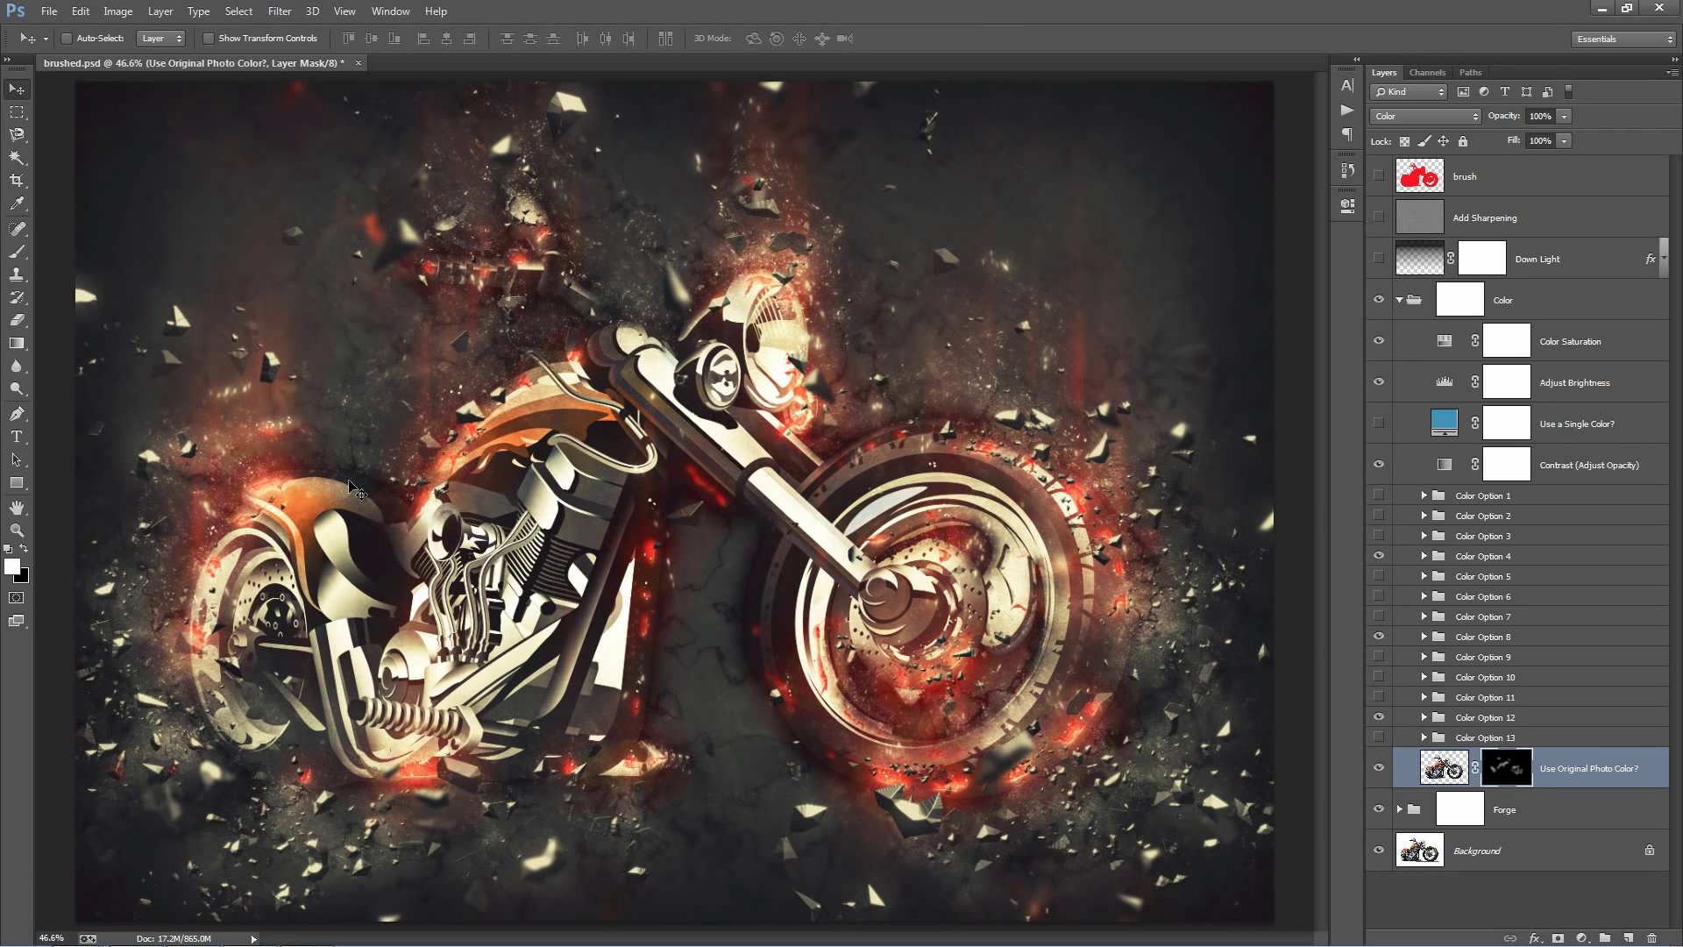
{"action": "key", "text": "ctrl+2"}
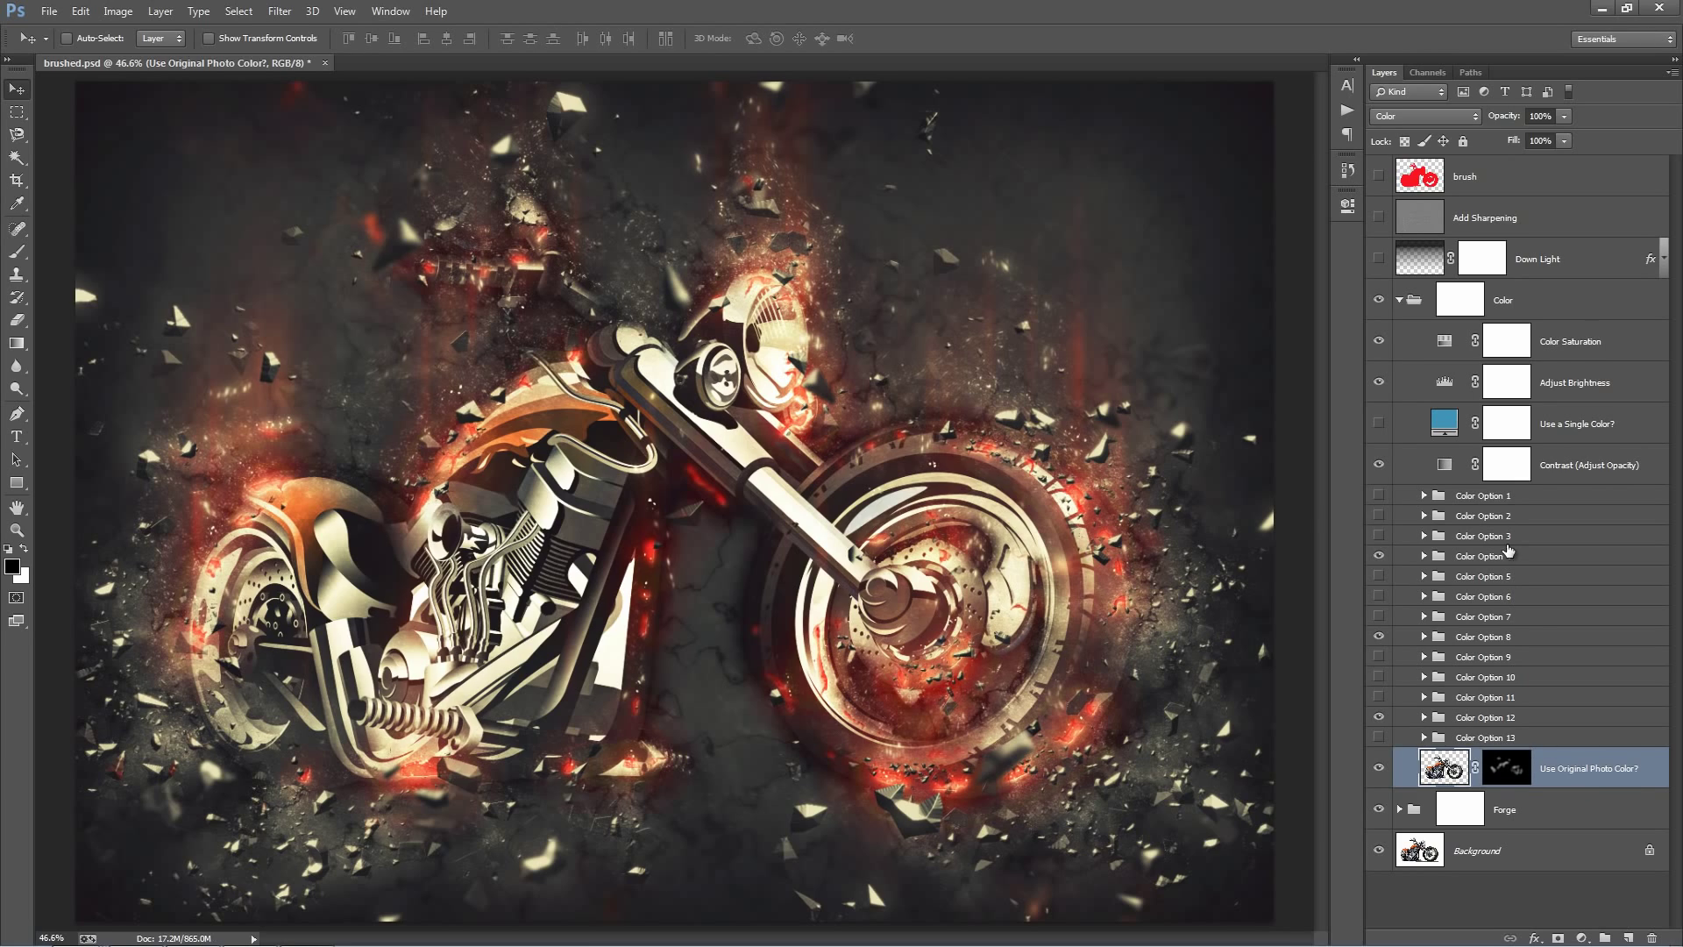
Collapse the Color group
{"action": "left_click", "coordinate": [1507, 549]}
{"action": "left_click", "coordinate": [1511, 387]}
{"action": "left_click", "coordinate": [1400, 300]}
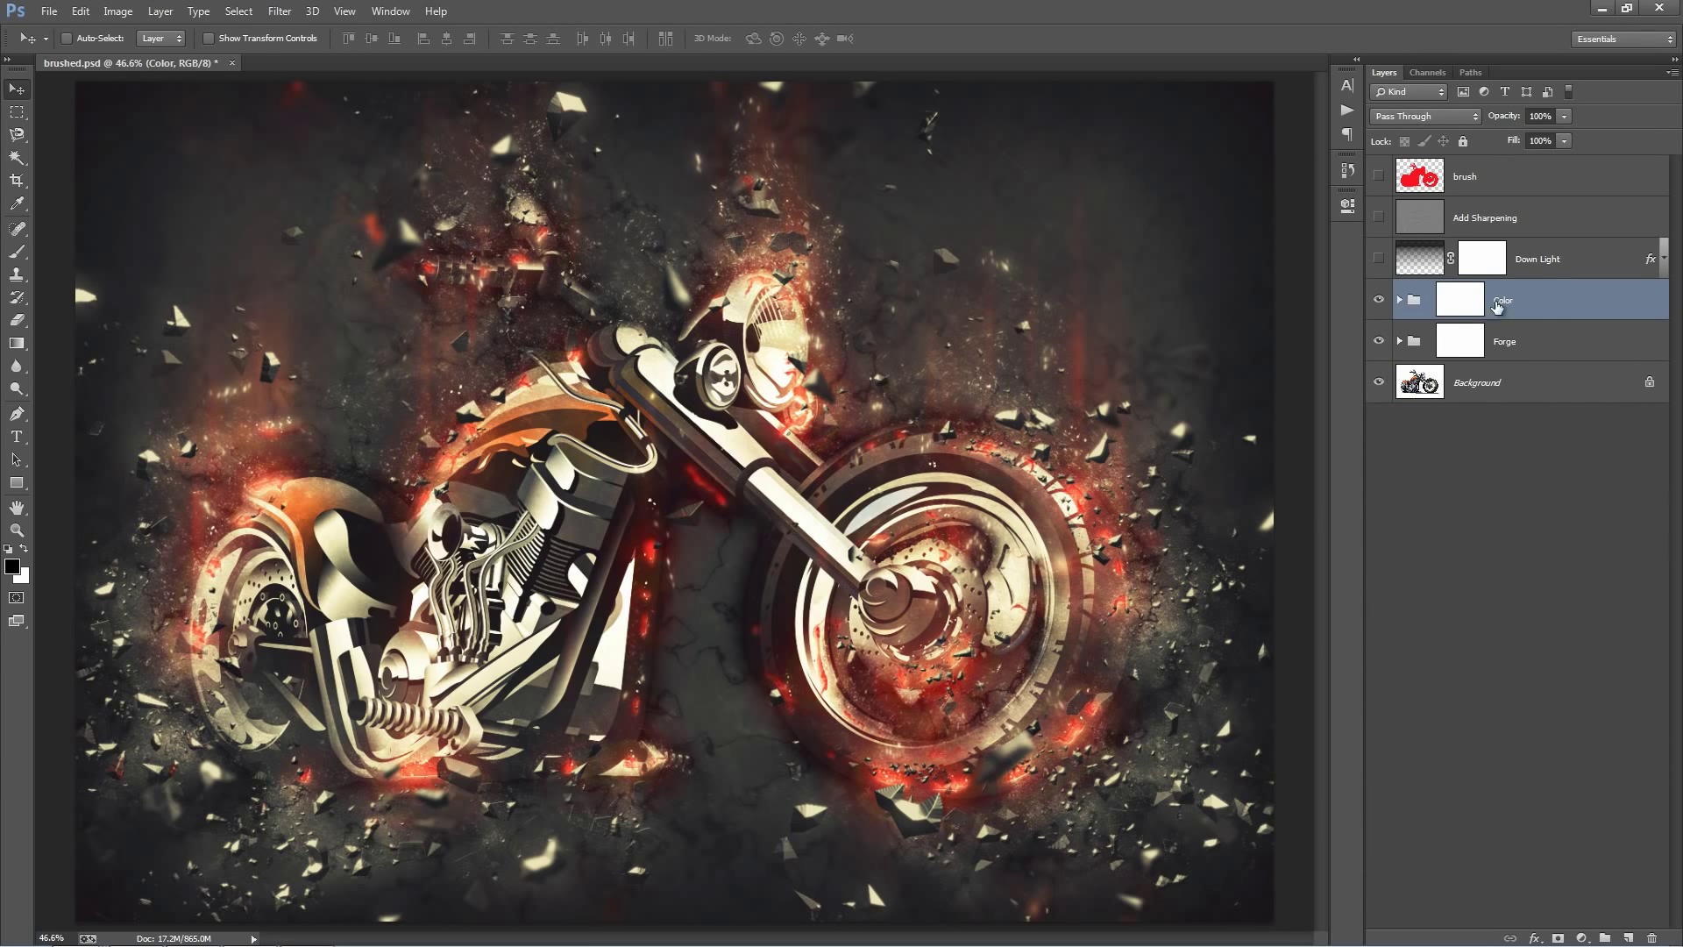
Hide and show the Forge group to compare the effect with the original image
{"action": "left_click", "coordinate": [1451, 344]}
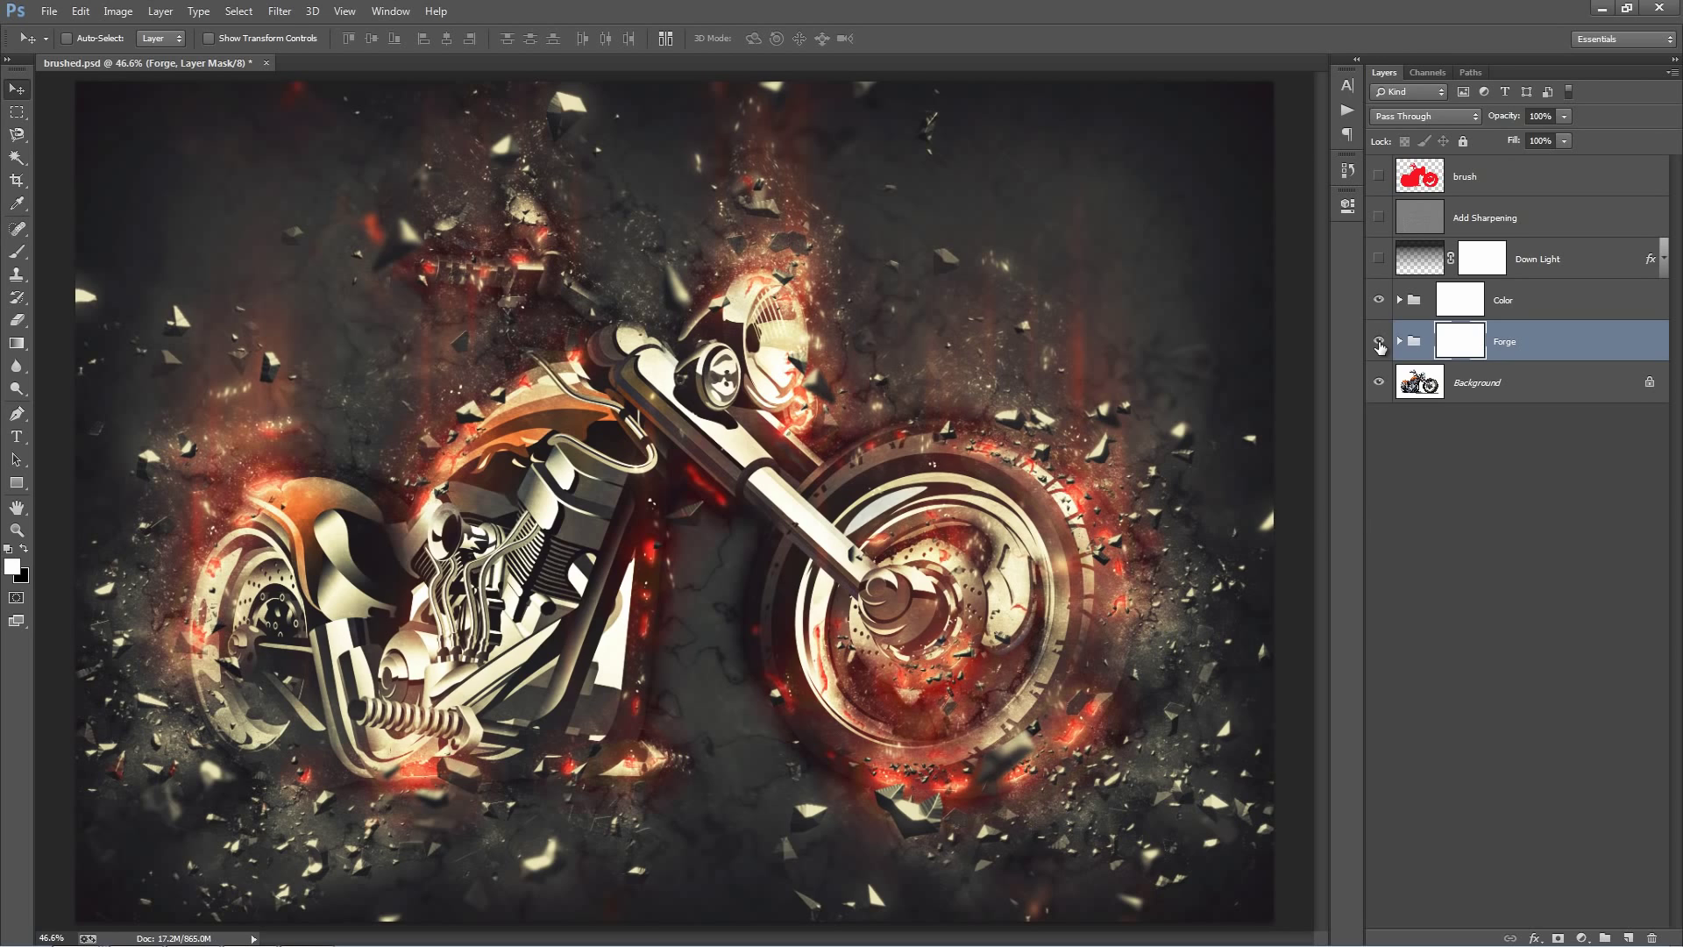
{"action": "left_click", "coordinate": [1379, 342]}
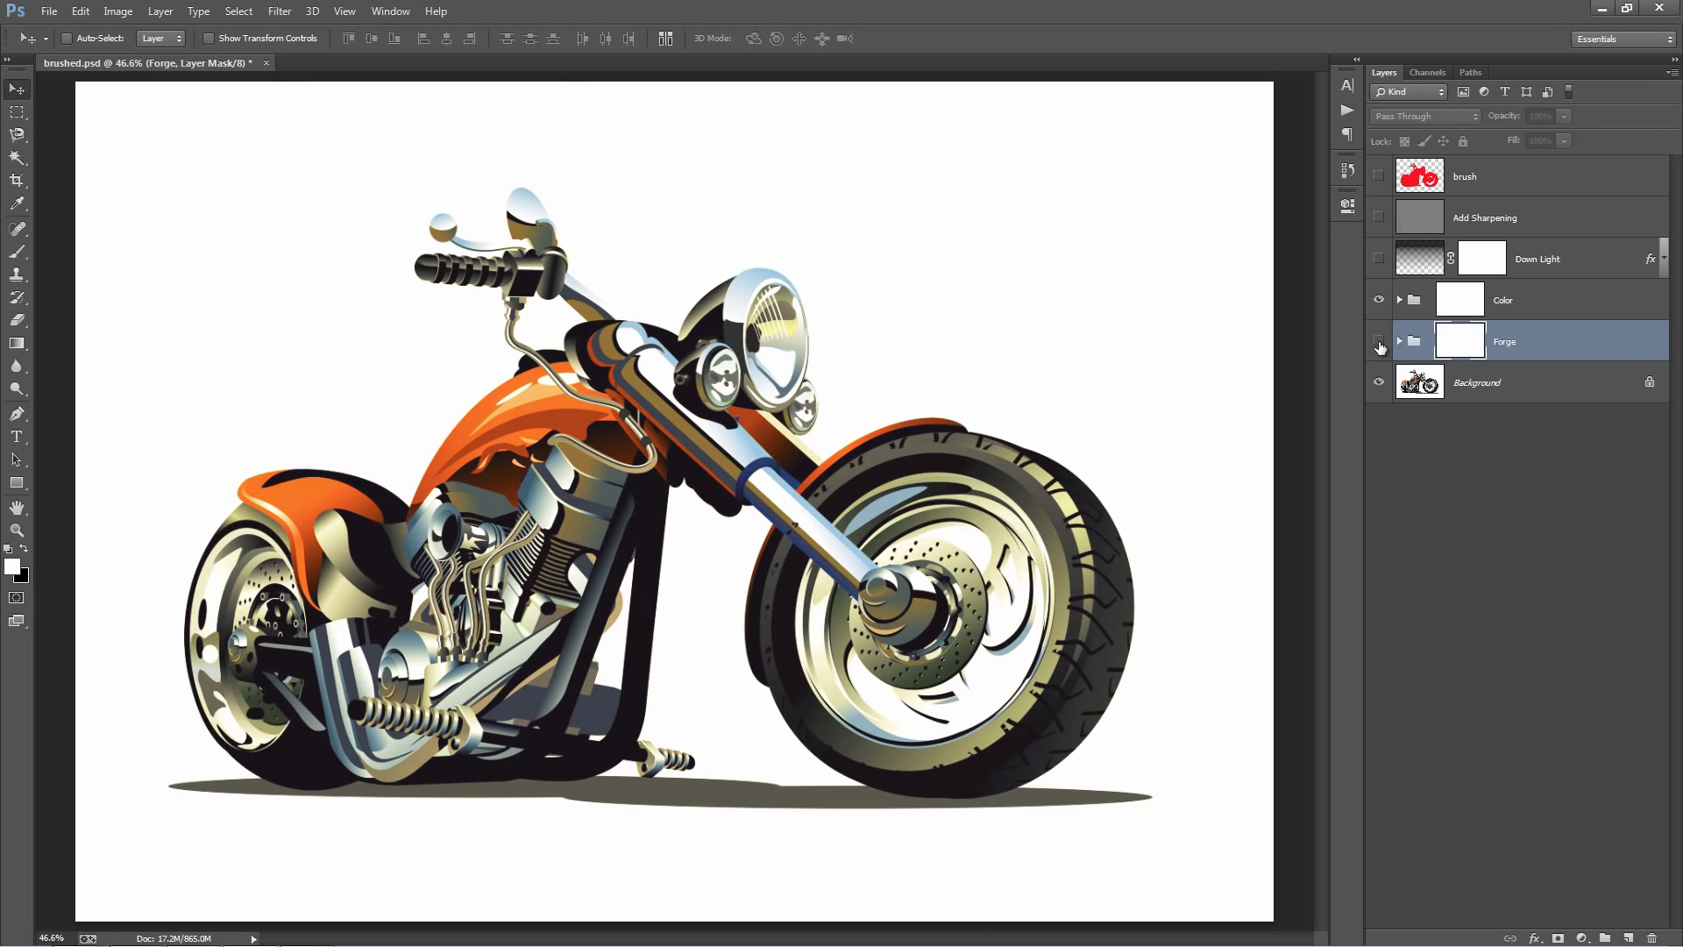
{"action": "left_click", "coordinate": [1379, 341]}
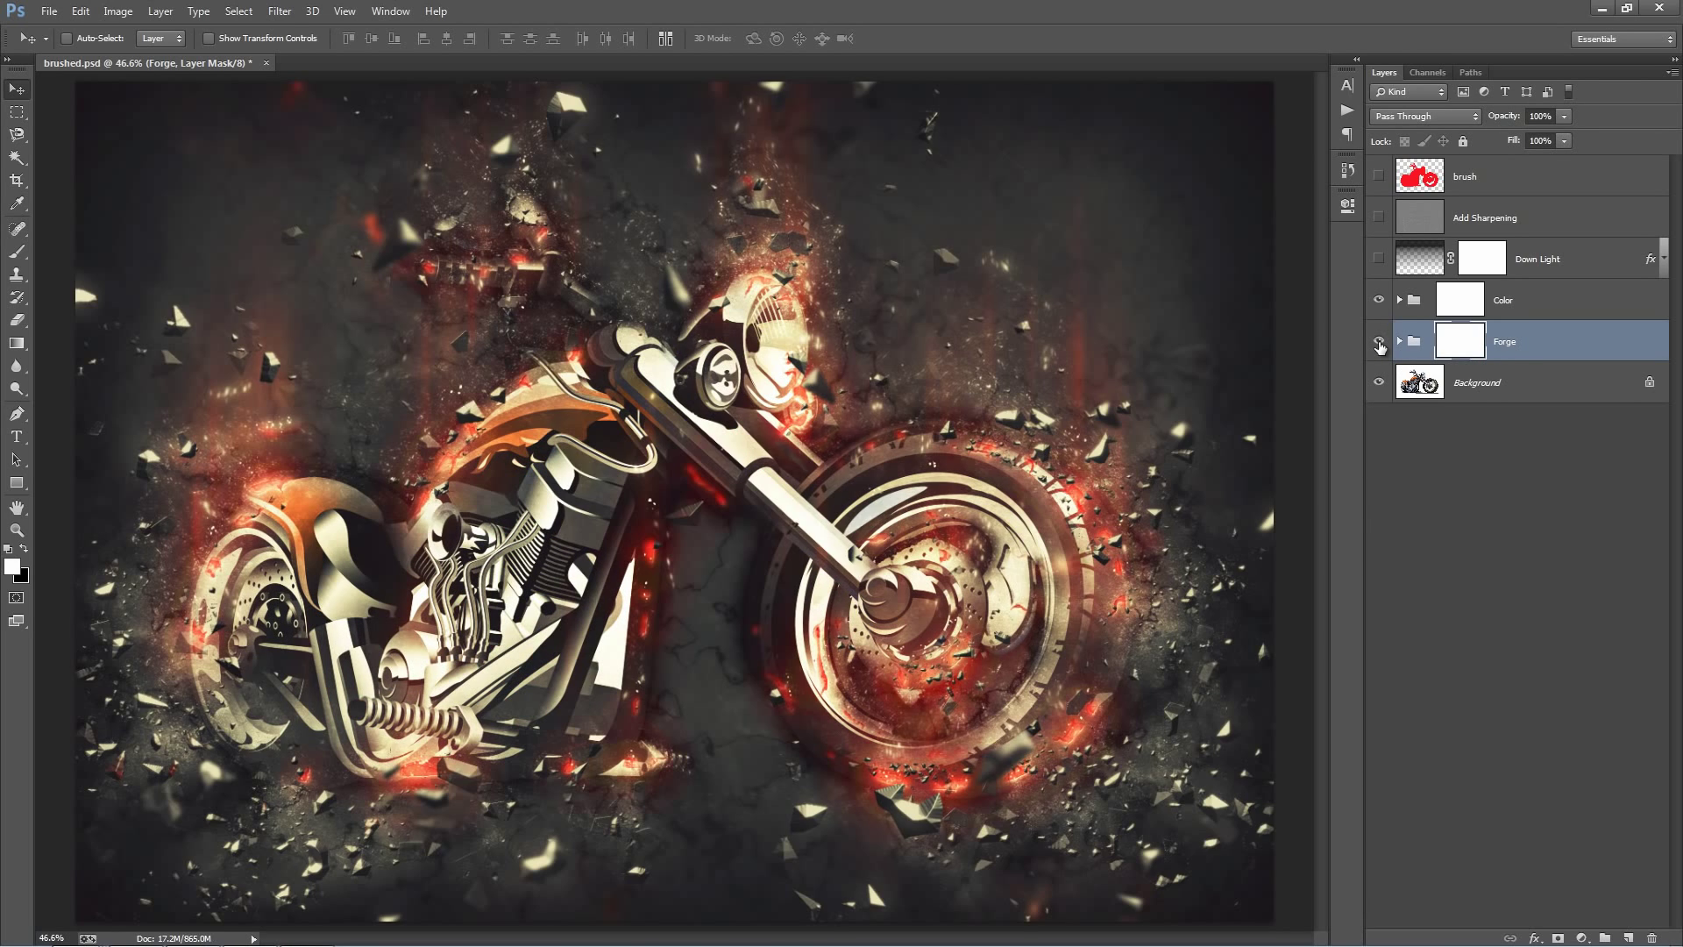
{"action": "left_click", "coordinate": [1379, 342]}
{"action": "left_click", "coordinate": [1379, 342]}
Expand the Forge group and compare its Change Overall Colors layer with the Color group's Color Saturation layer
{"action": "left_click", "coordinate": [1400, 341]}
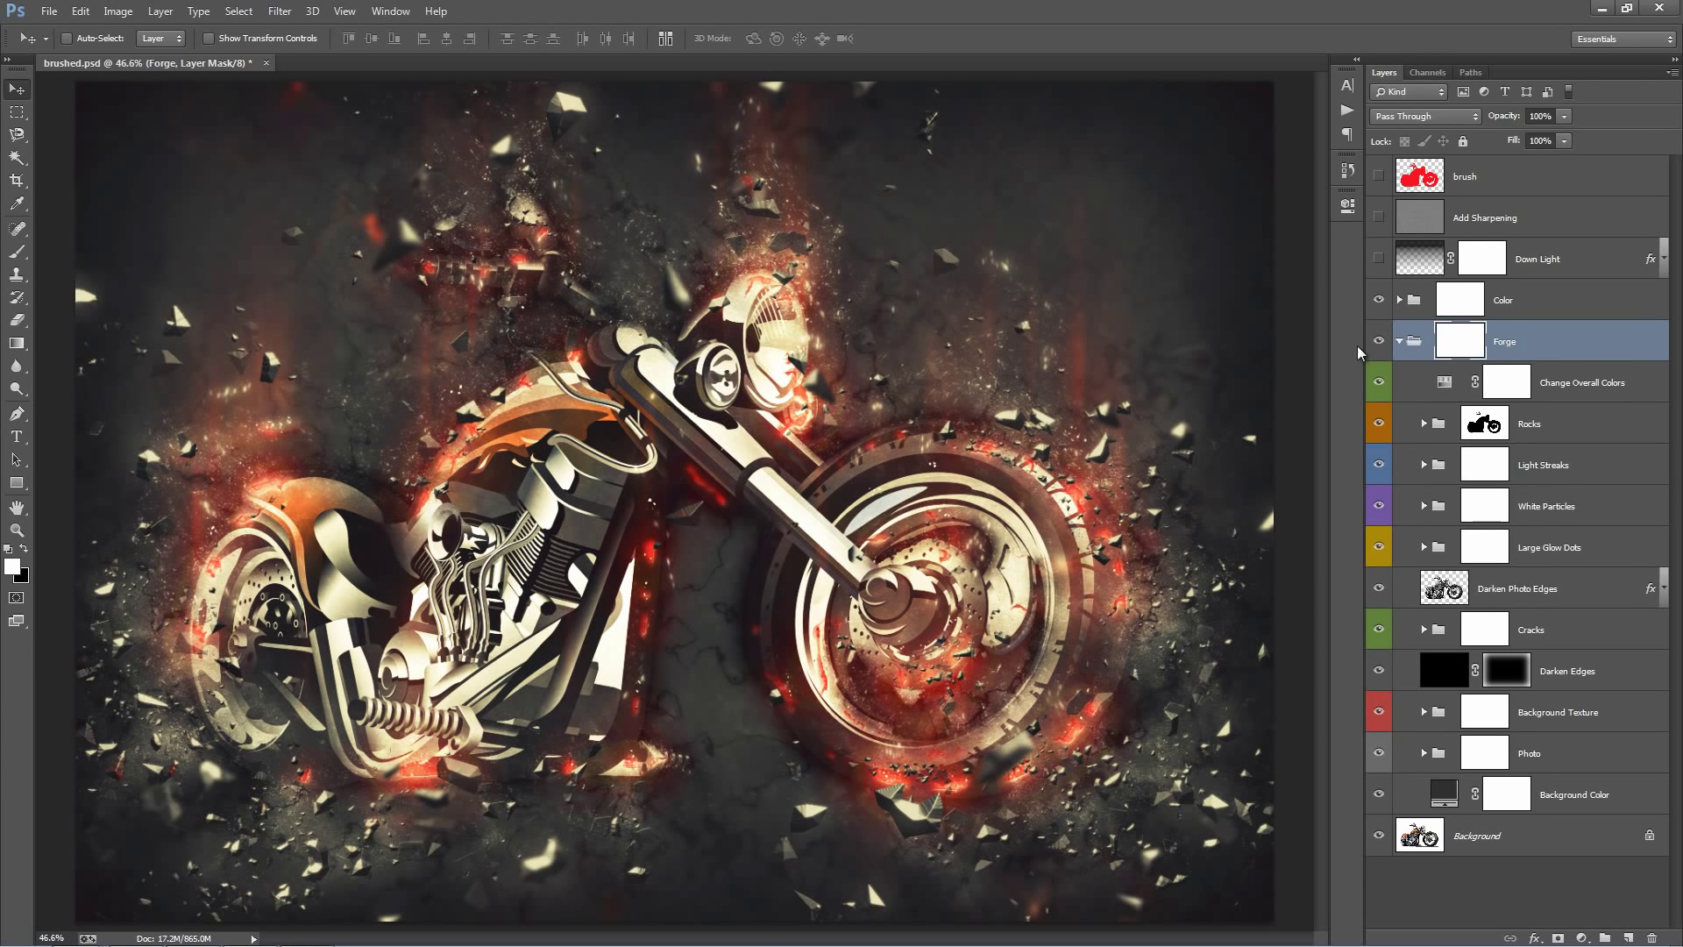
{"action": "left_click", "coordinate": [1585, 386]}
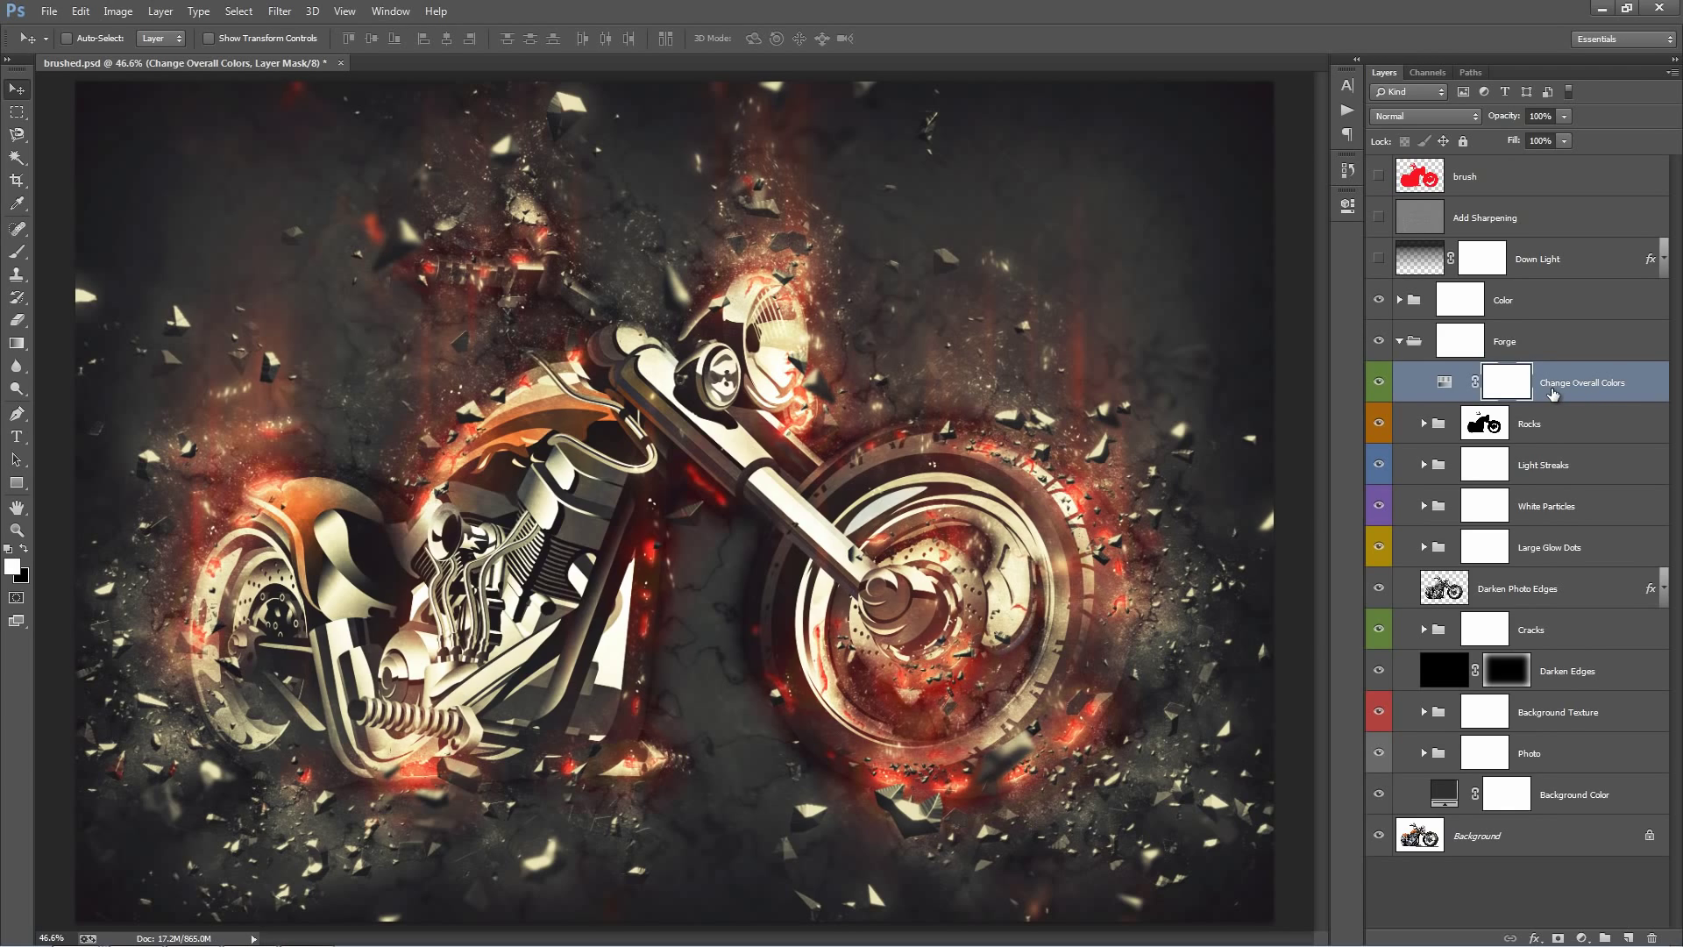
{"action": "left_click", "coordinate": [1400, 303]}
{"action": "left_click", "coordinate": [1573, 345]}
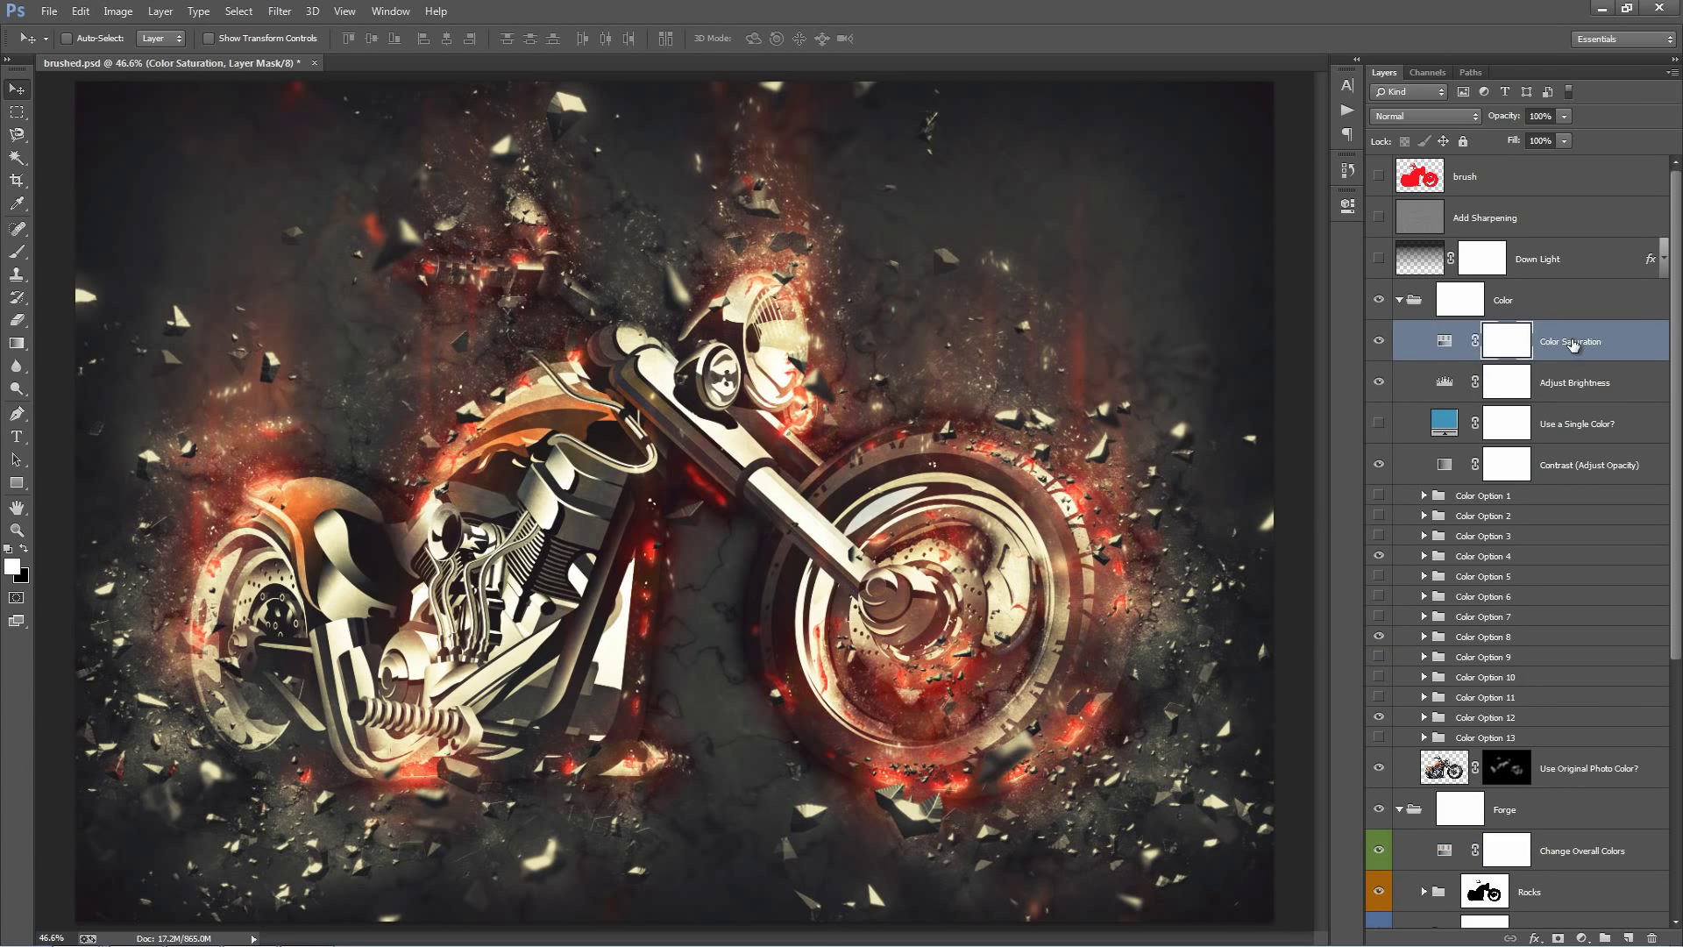
{"action": "left_click", "coordinate": [1400, 301]}
Set the hue of the Change Overall Colors adjustment layer to +11
{"action": "left_click", "coordinate": [1479, 377]}
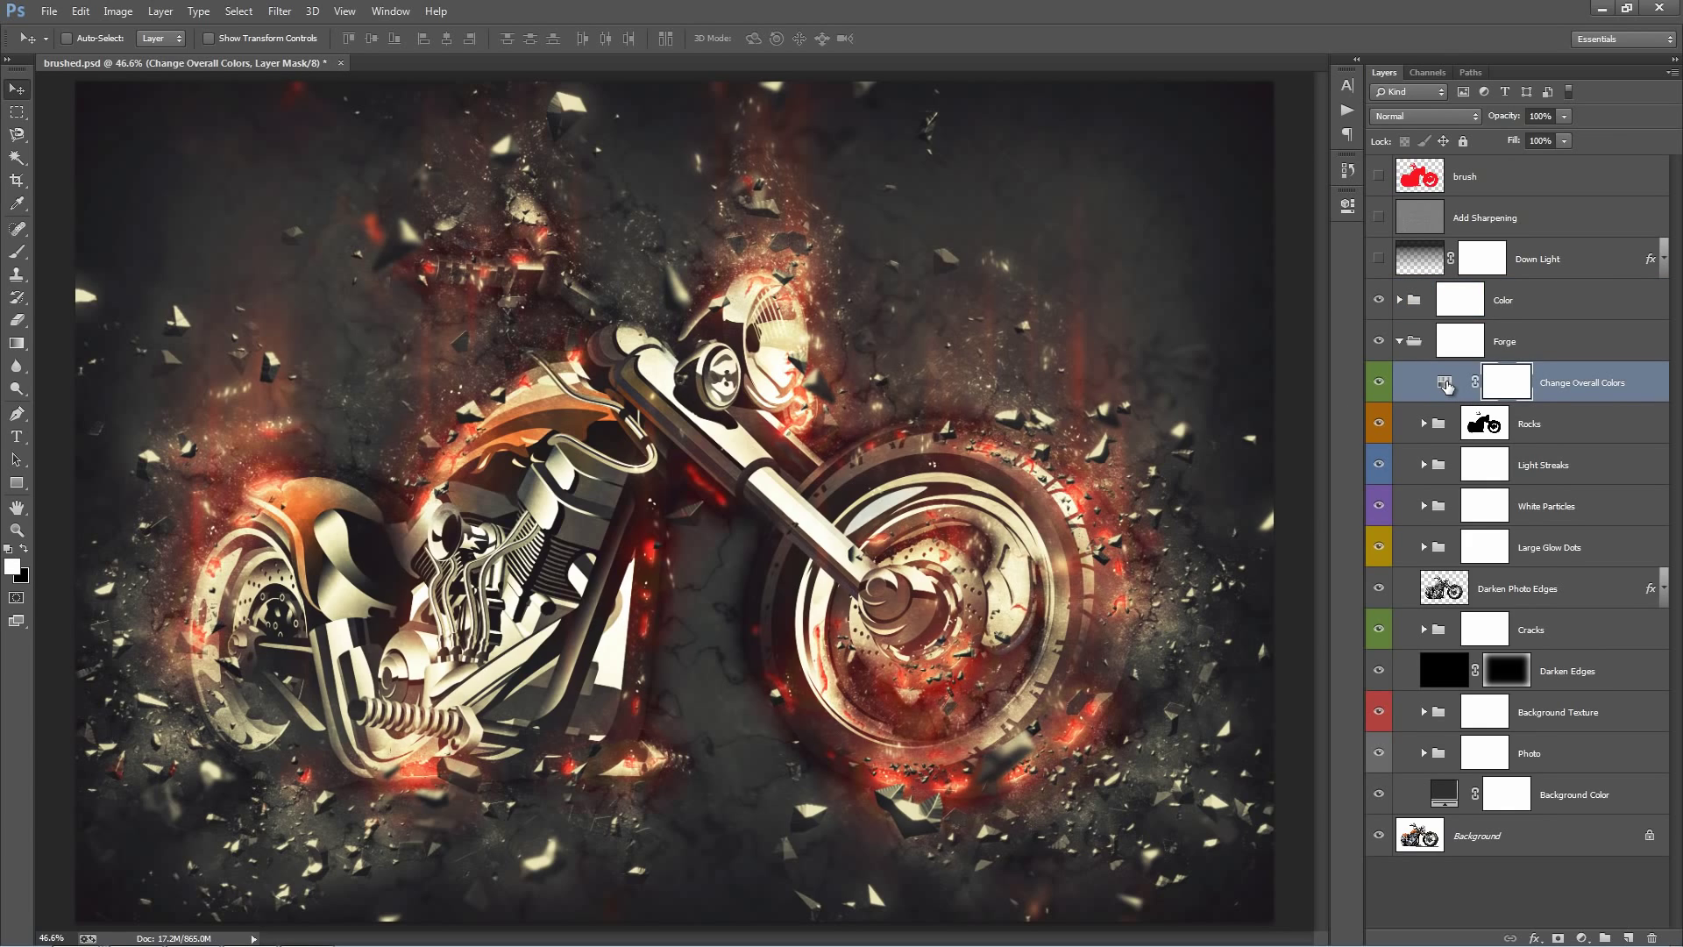
{"action": "double_click", "coordinate": [1445, 383]}
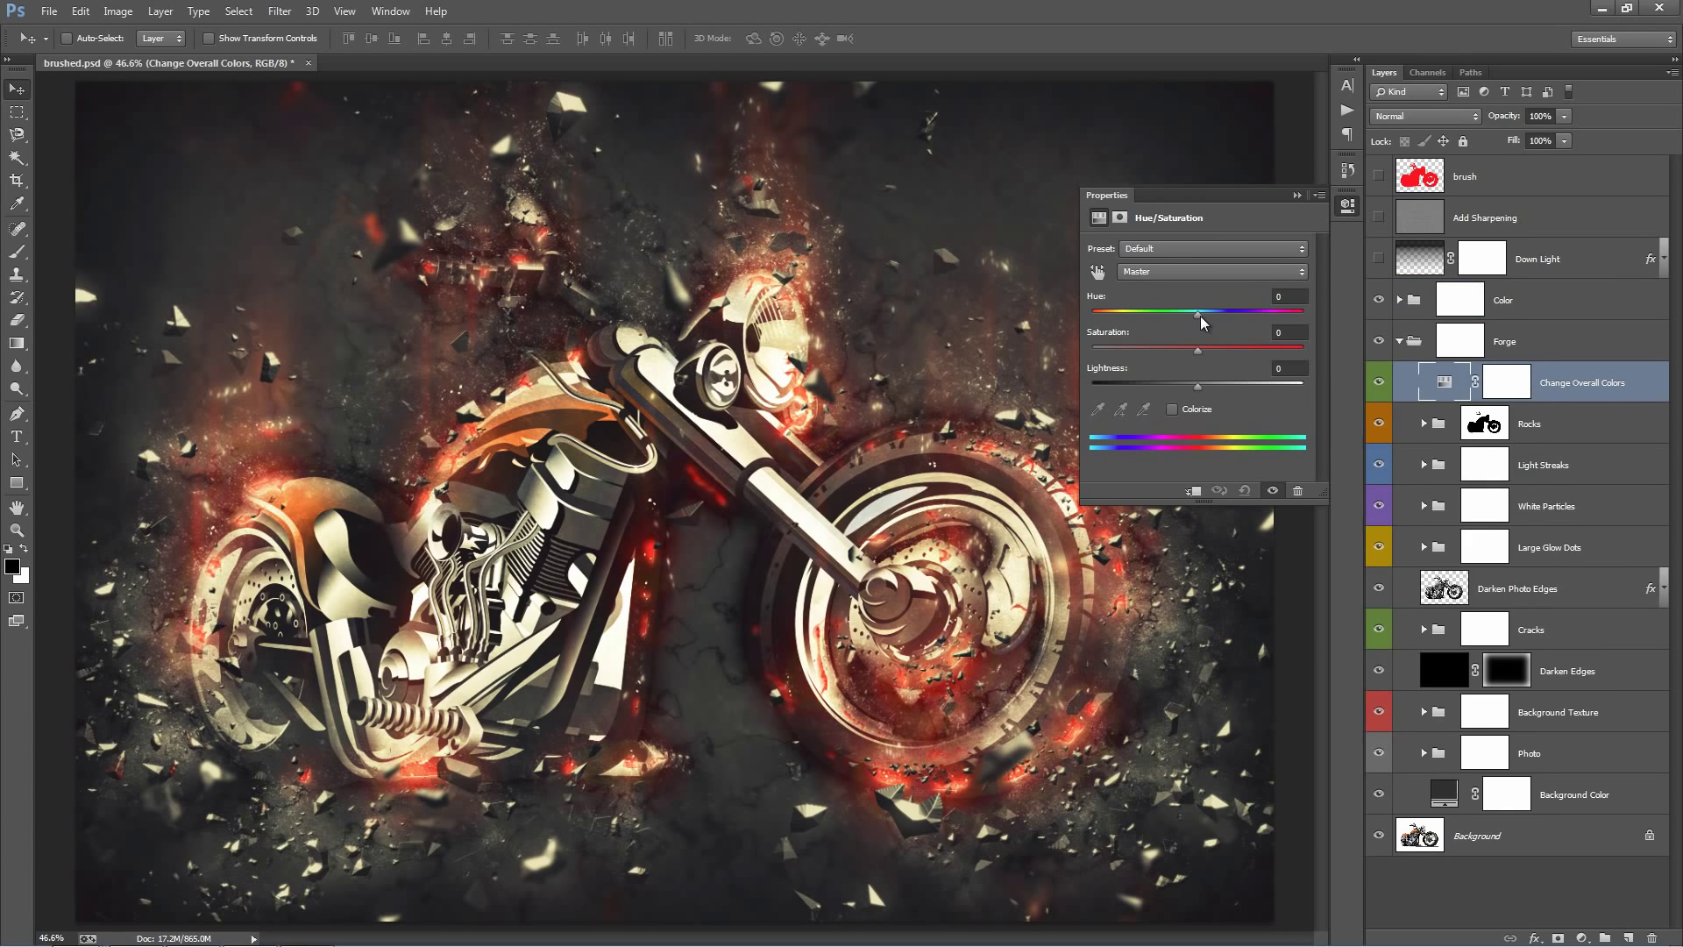
{"action": "mouse_move", "coordinate": [1192, 316]}
{"action": "left_mouse_down"}
{"action": "mouse_move", "coordinate": [1294, 331]}
{"action": "mouse_move", "coordinate": [1110, 307]}
{"action": "mouse_move", "coordinate": [1208, 317]}
{"action": "left_mouse_up"}
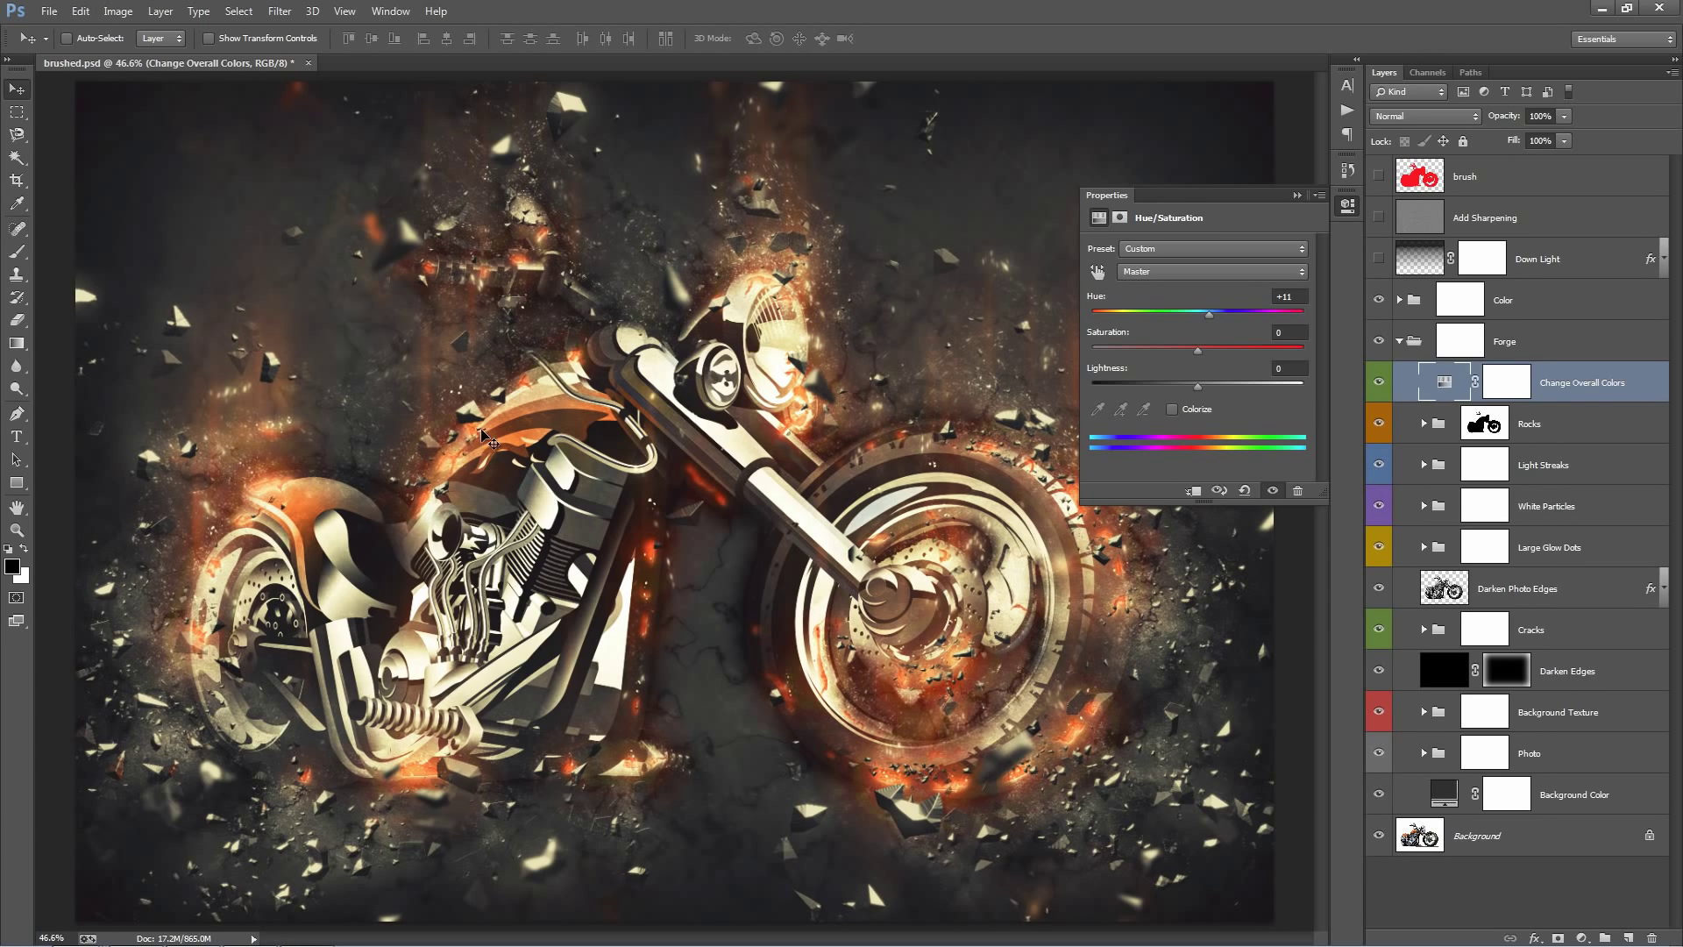
{"action": "left_click", "coordinate": [1297, 195]}
Hide and show the Rocks group to compare the image with and without the debris
{"action": "left_click", "coordinate": [1578, 424]}
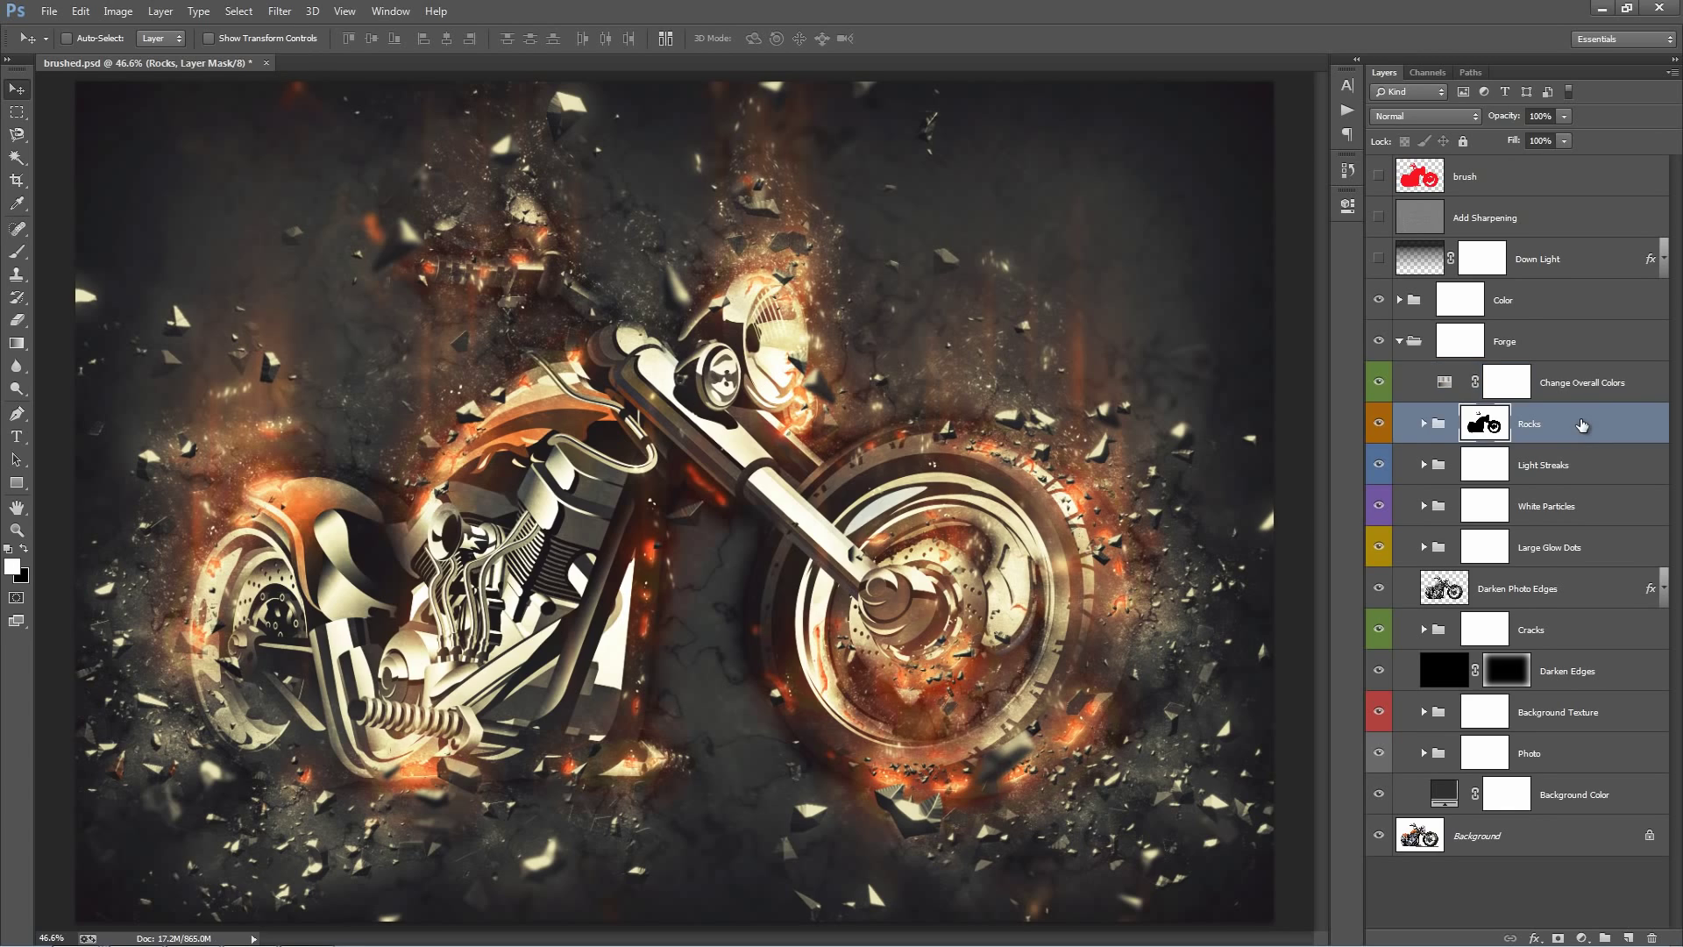
{"action": "left_click", "coordinate": [1379, 423]}
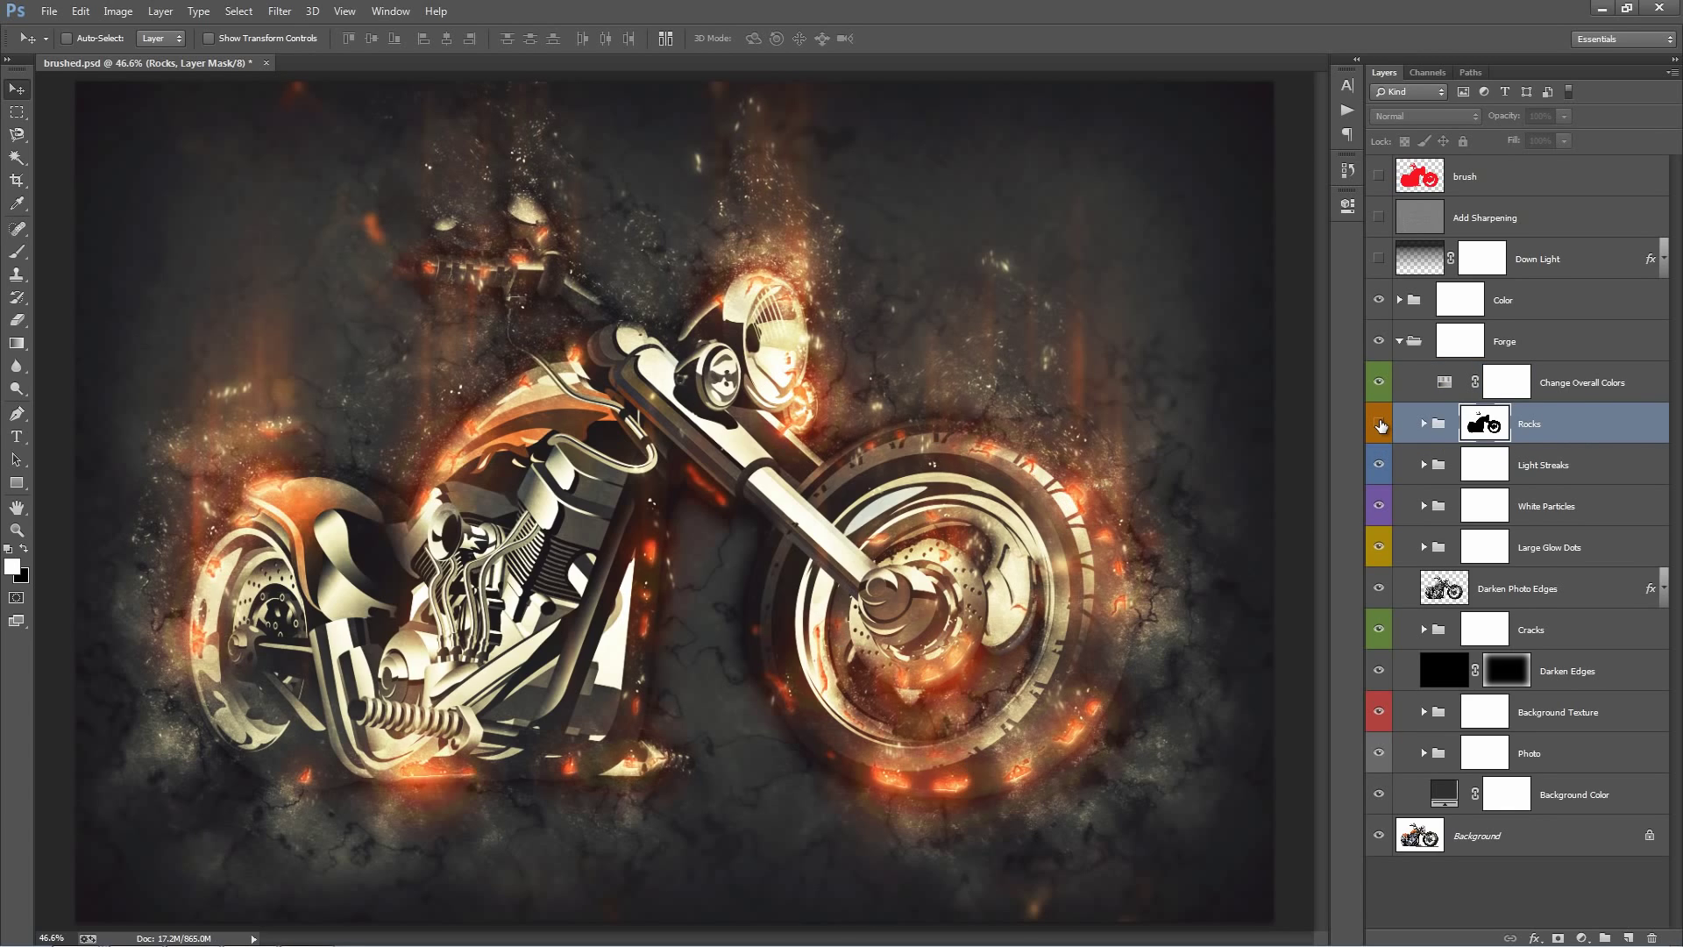
{"action": "left_click", "coordinate": [1379, 423]}
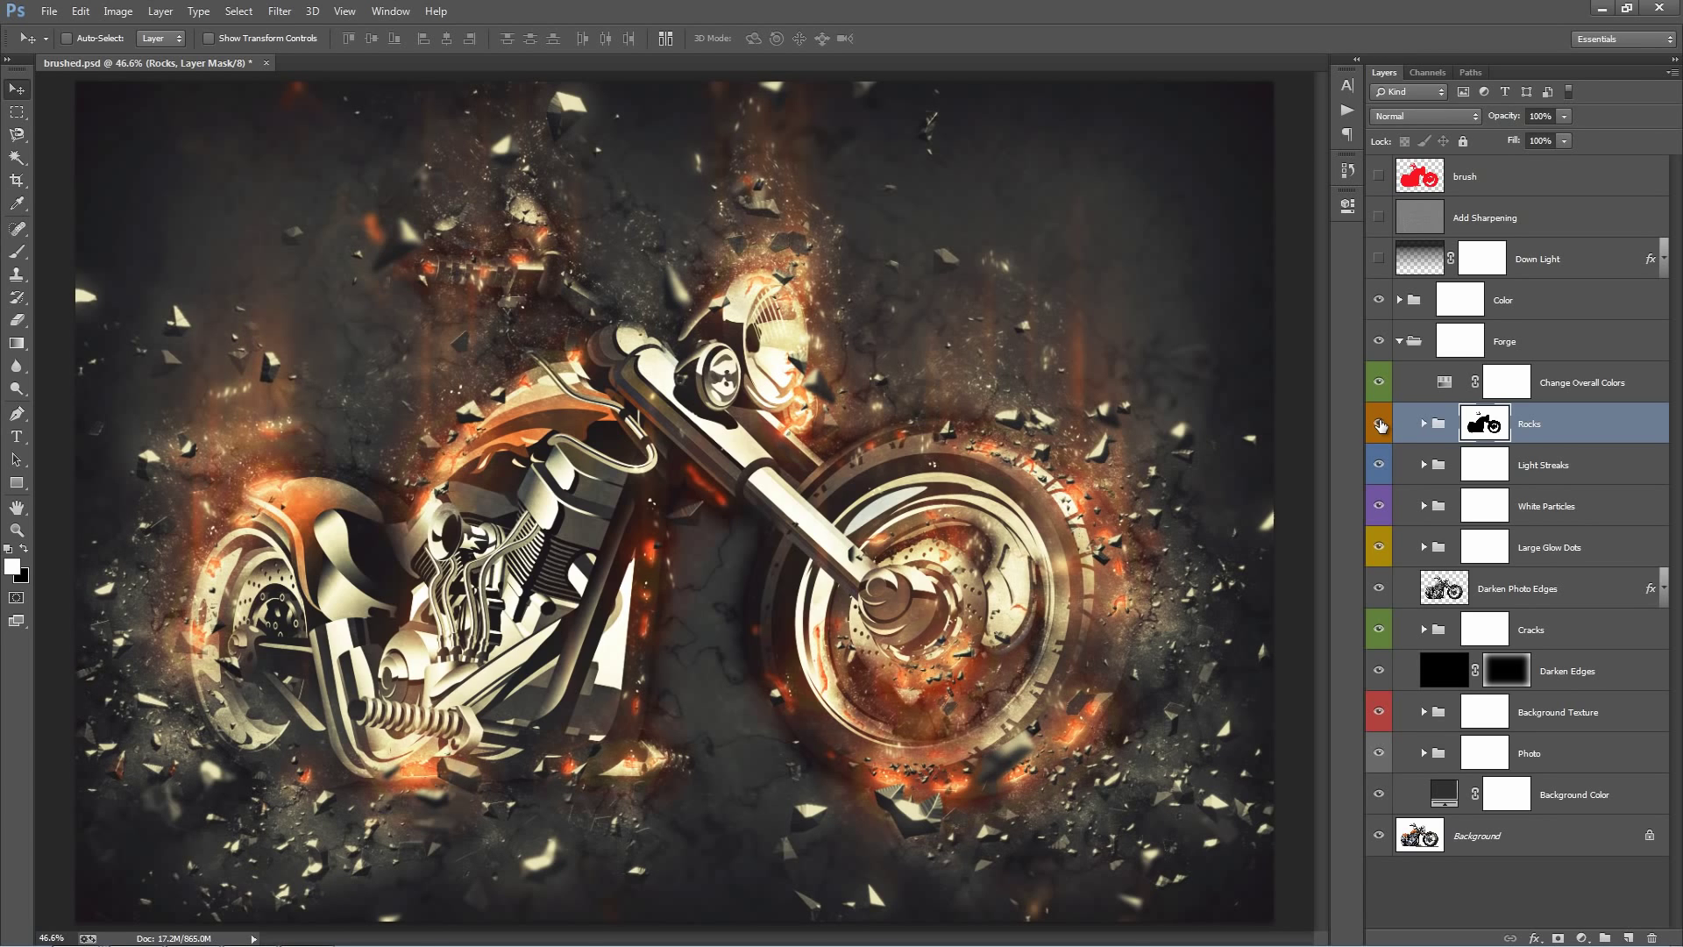
{"action": "left_click", "coordinate": [1378, 424]}
{"action": "left_click", "coordinate": [1578, 469]}
{"action": "left_click", "coordinate": [1558, 430]}
{"action": "left_click", "coordinate": [1483, 460]}
Disable and re-enable the Rocks group's layer mask to check the rocks over the motorcycle
{"action": "left_click", "coordinate": [1482, 429]}
{"action": "left_click", "coordinate": [1483, 427], "text": "shift"}
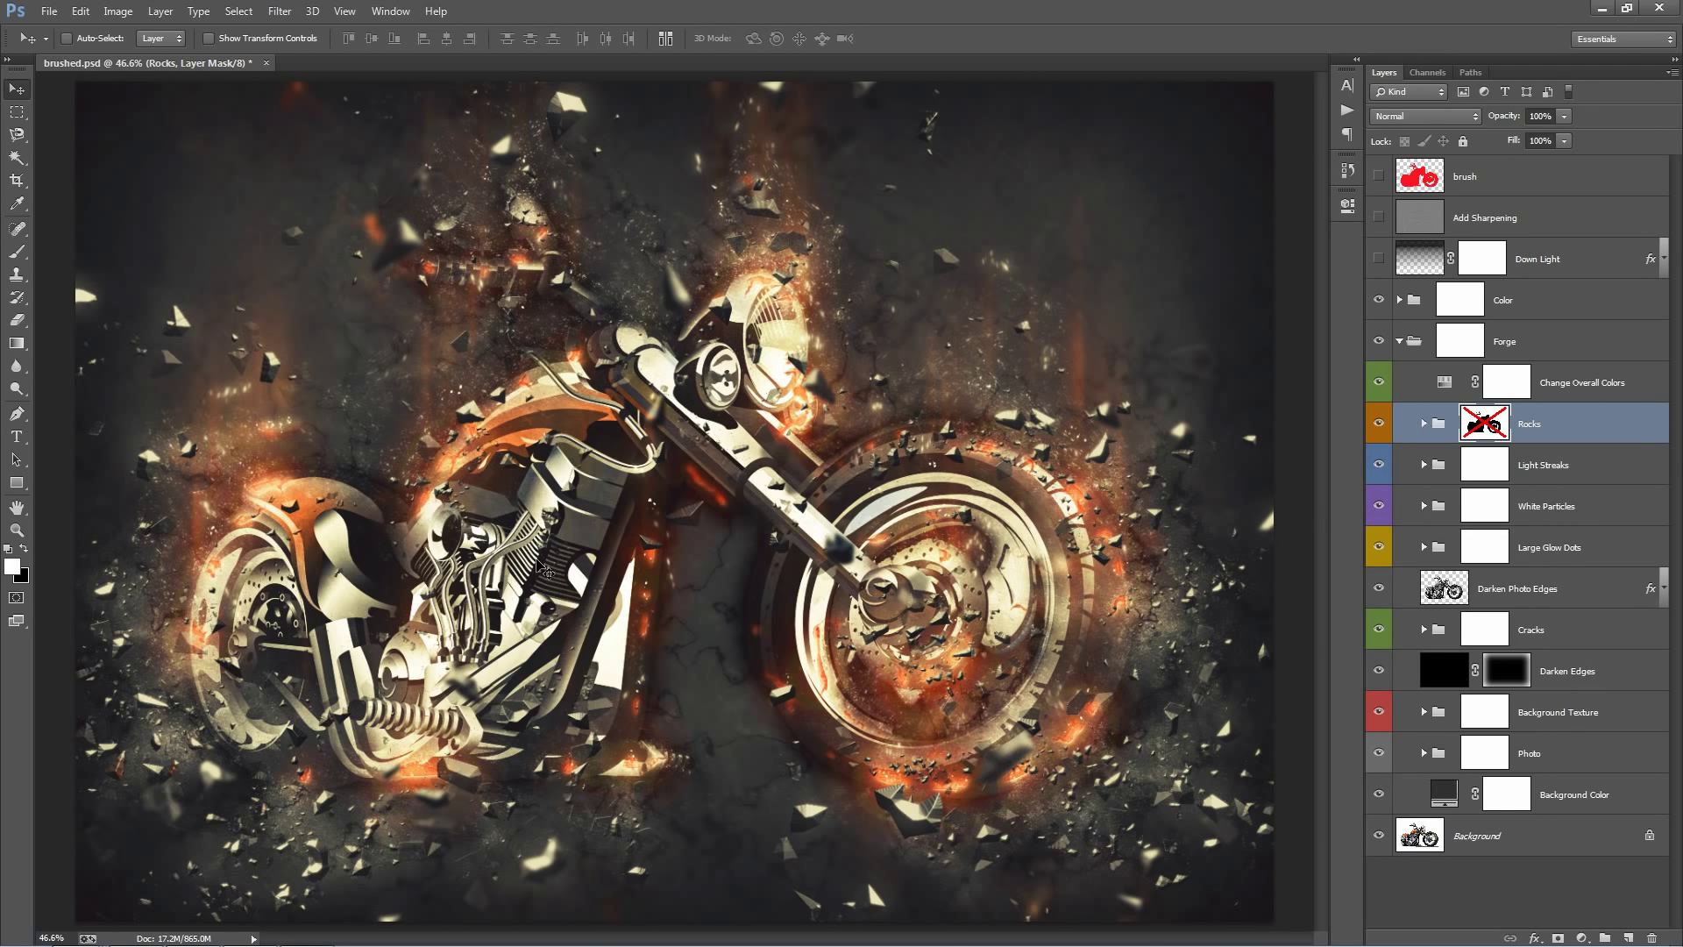
{"action": "left_click", "coordinate": [1481, 425], "text": "shift"}
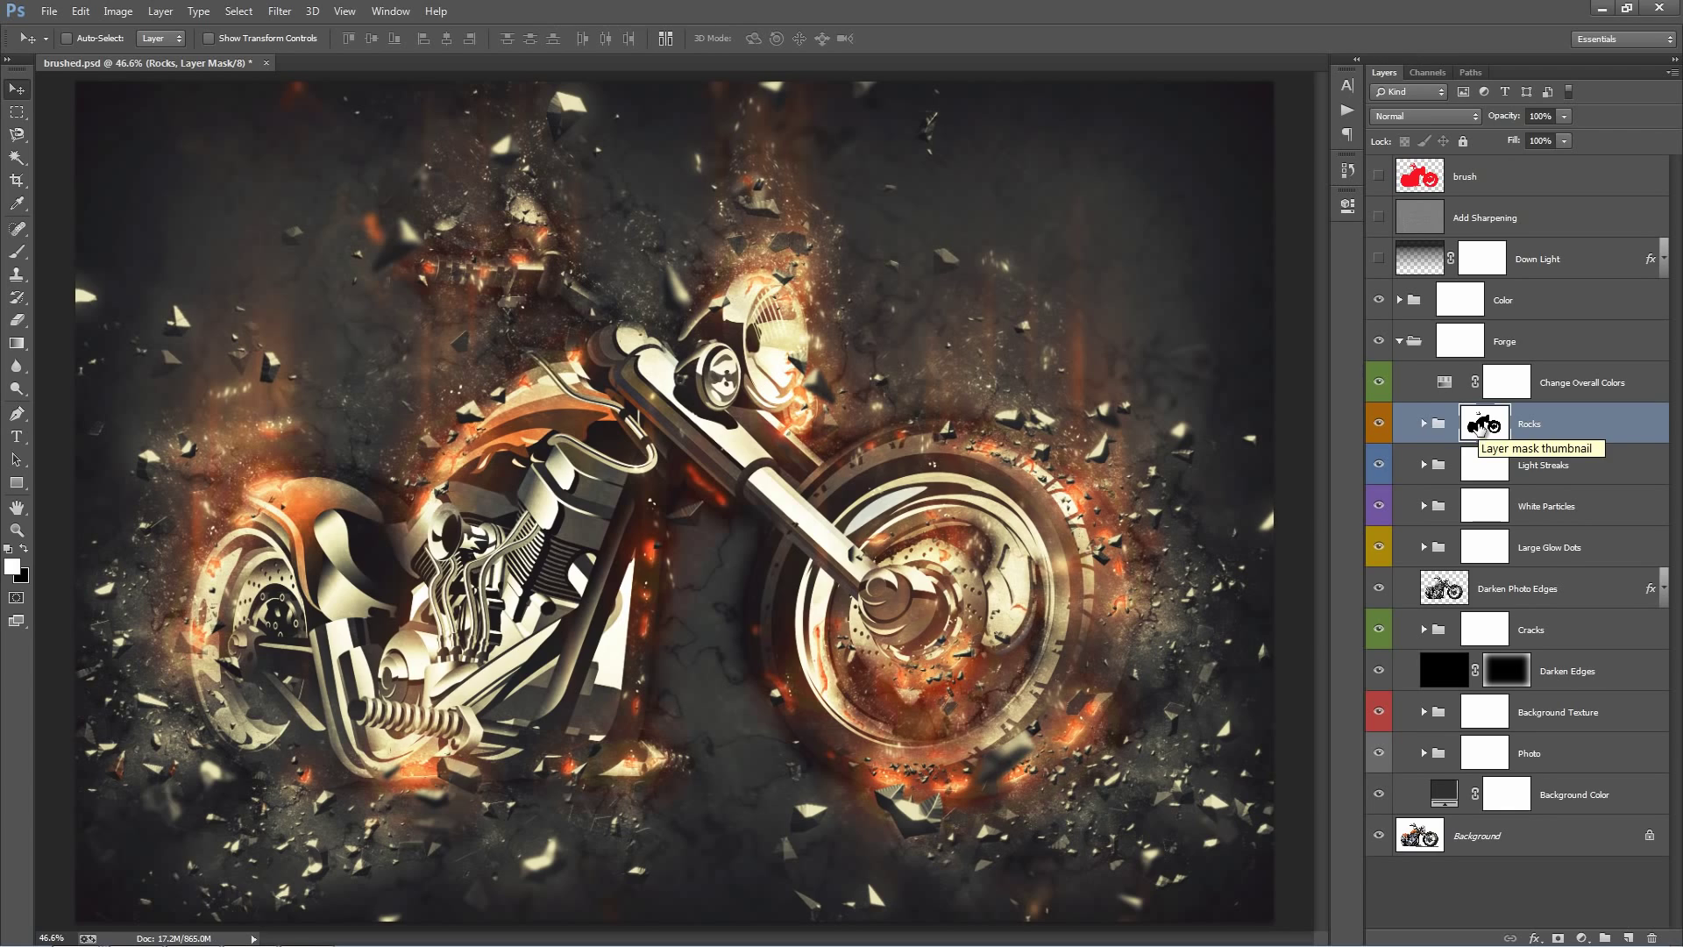
Paint white on the Rocks mask with the brush at 100% opacity to reveal rocks over the engine, rear frame, fork and front wheel
{"action": "key", "text": "b"}
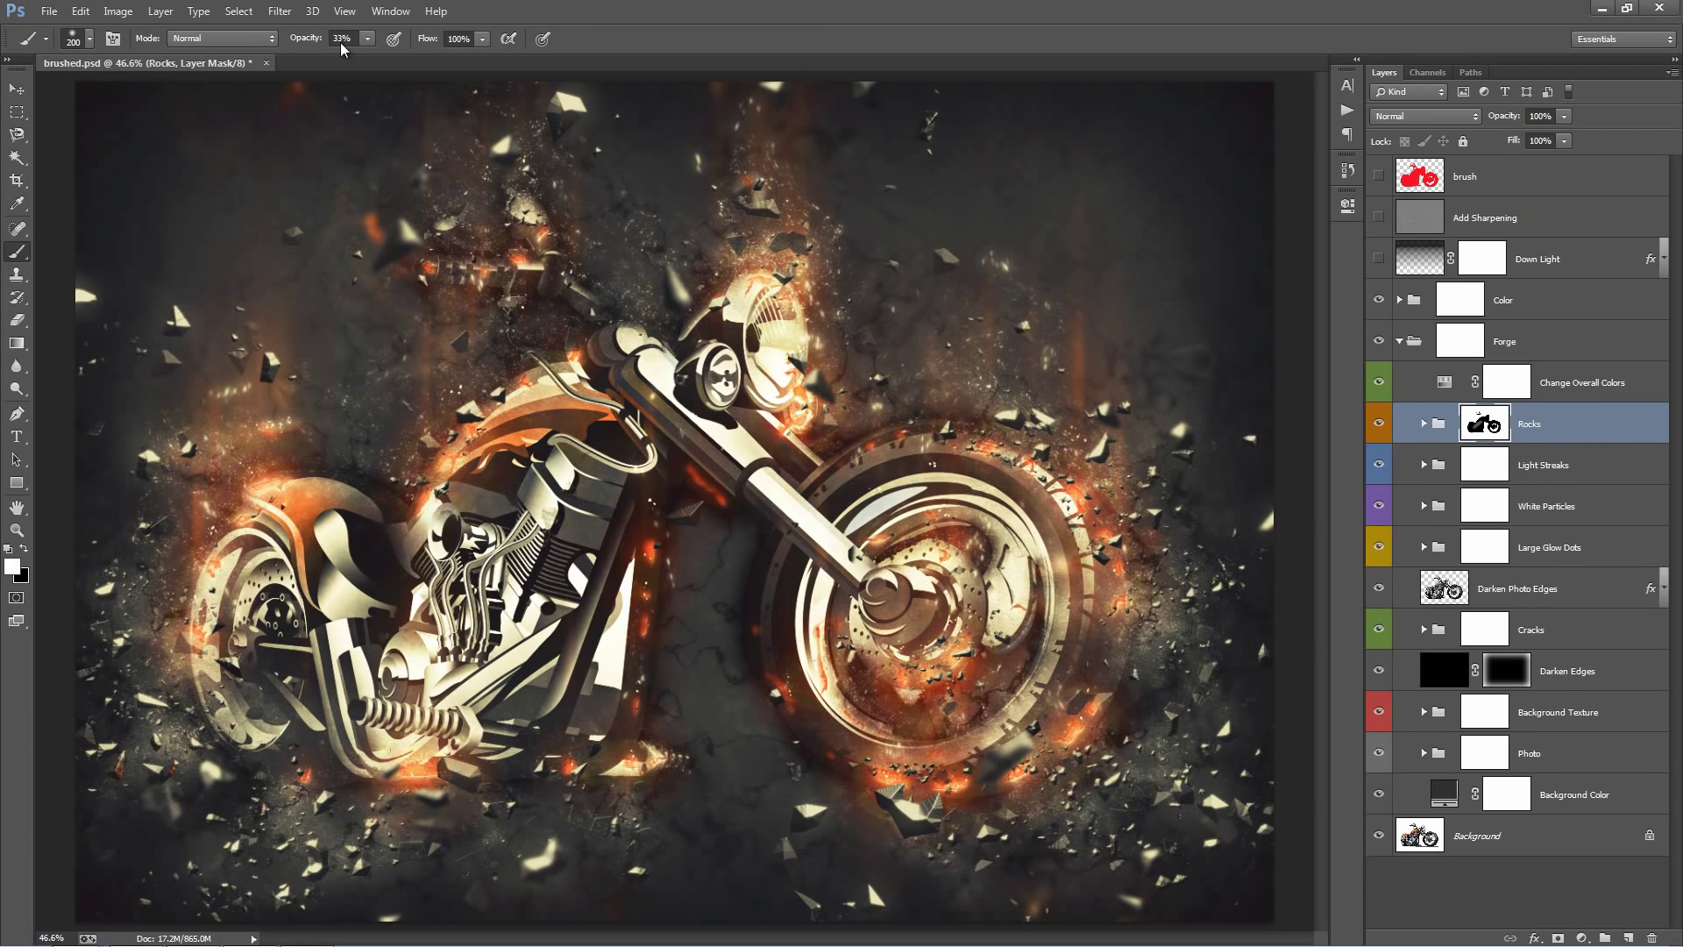
{"action": "mouse_move", "coordinate": [367, 38]}
{"action": "left_mouse_down"}
{"action": "mouse_move", "coordinate": [370, 67]}
{"action": "mouse_move", "coordinate": [675, 307]}
{"action": "mouse_move", "coordinate": [577, 573]}
{"action": "left_mouse_up"}
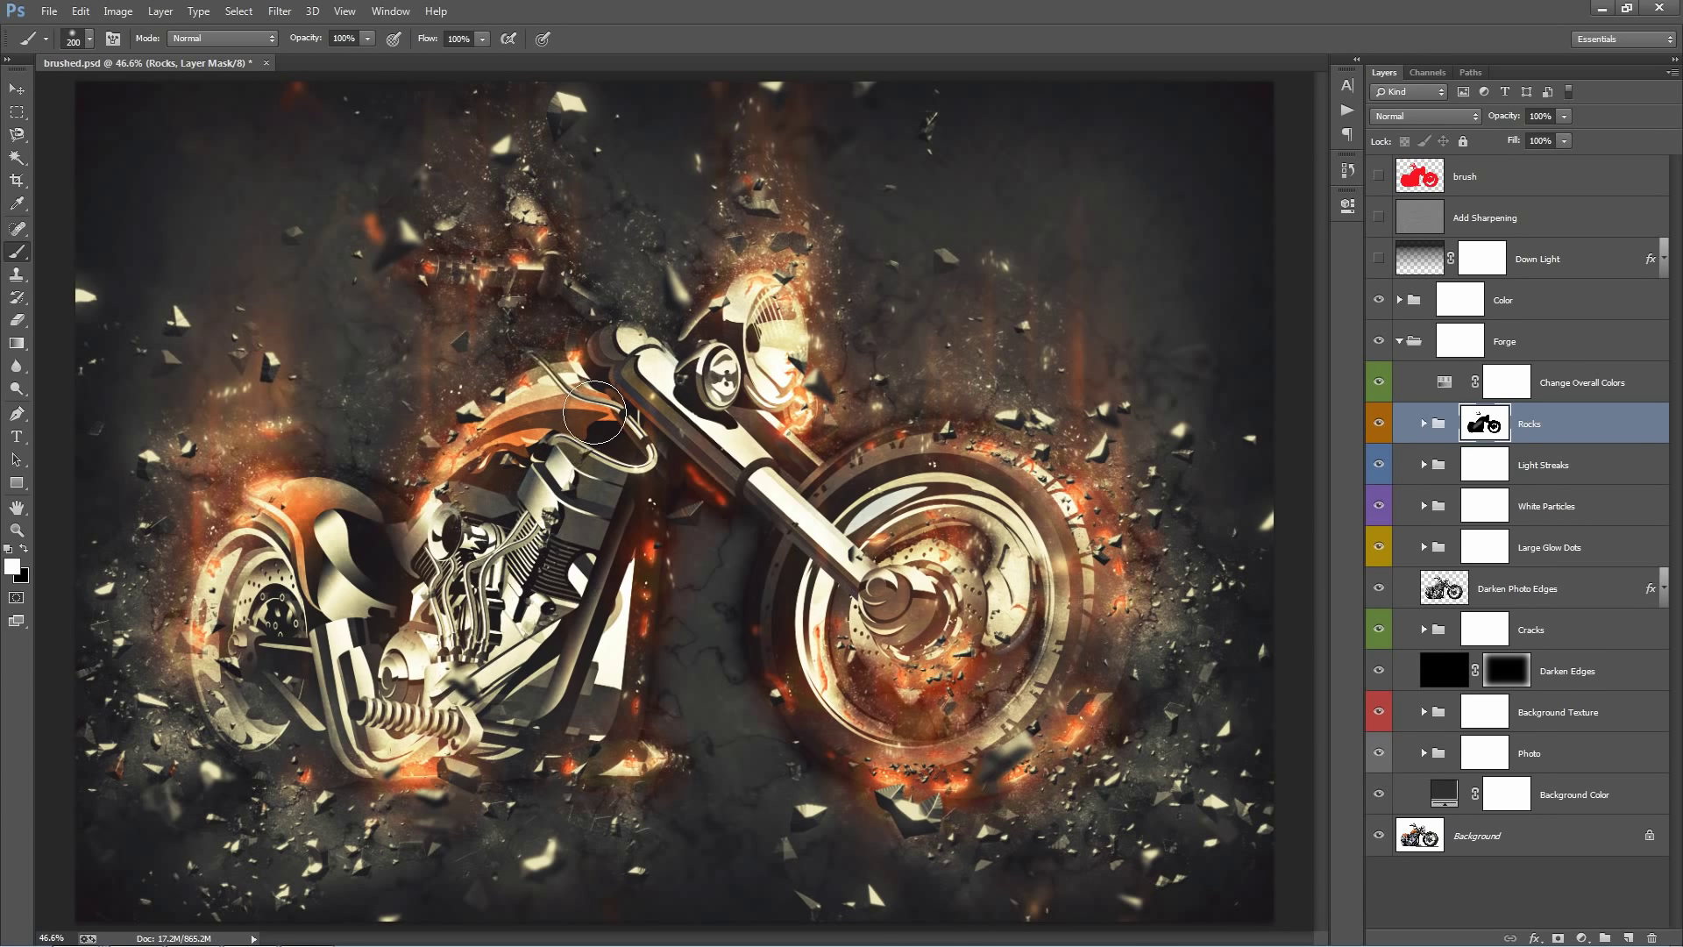
{"action": "mouse_move", "coordinate": [306, 539]}
{"action": "left_mouse_down"}
{"action": "mouse_move", "coordinate": [390, 557]}
{"action": "mouse_move", "coordinate": [292, 513]}
{"action": "mouse_move", "coordinate": [469, 614]}
{"action": "left_mouse_up"}
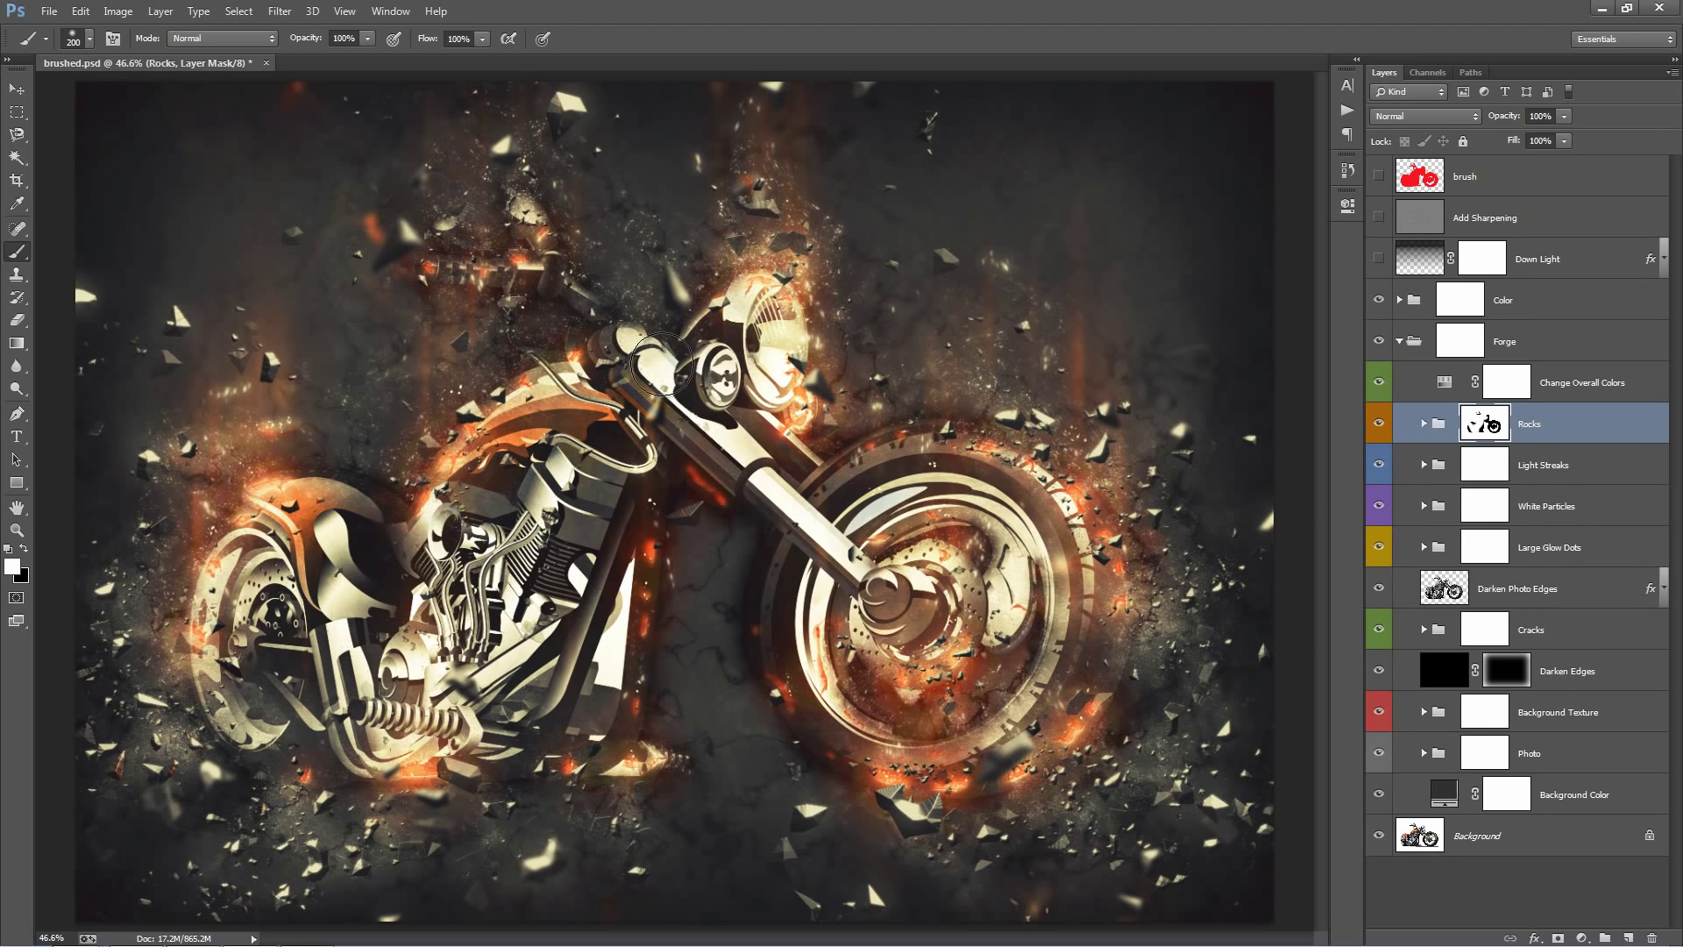
{"action": "mouse_move", "coordinate": [833, 548]}
{"action": "left_mouse_down"}
{"action": "mouse_move", "coordinate": [690, 371]}
{"action": "mouse_move", "coordinate": [719, 428]}
{"action": "mouse_move", "coordinate": [920, 613]}
{"action": "mouse_move", "coordinate": [894, 666]}
{"action": "mouse_move", "coordinate": [1062, 707]}
{"action": "left_mouse_up"}
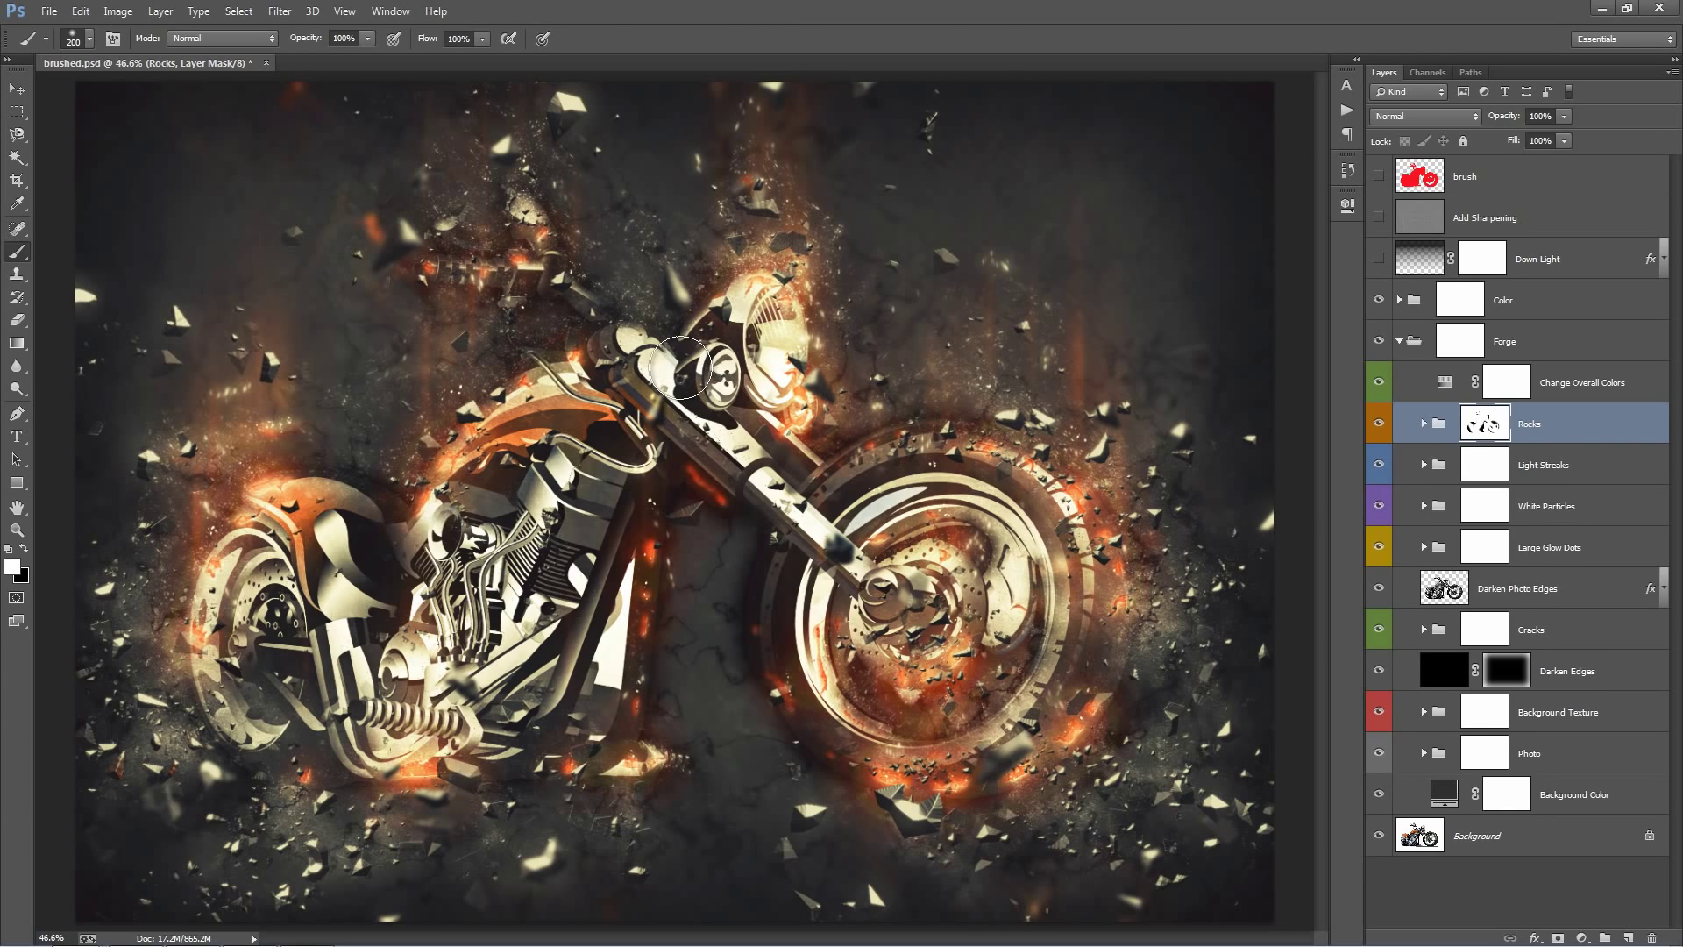
{"action": "key", "text": "v"}
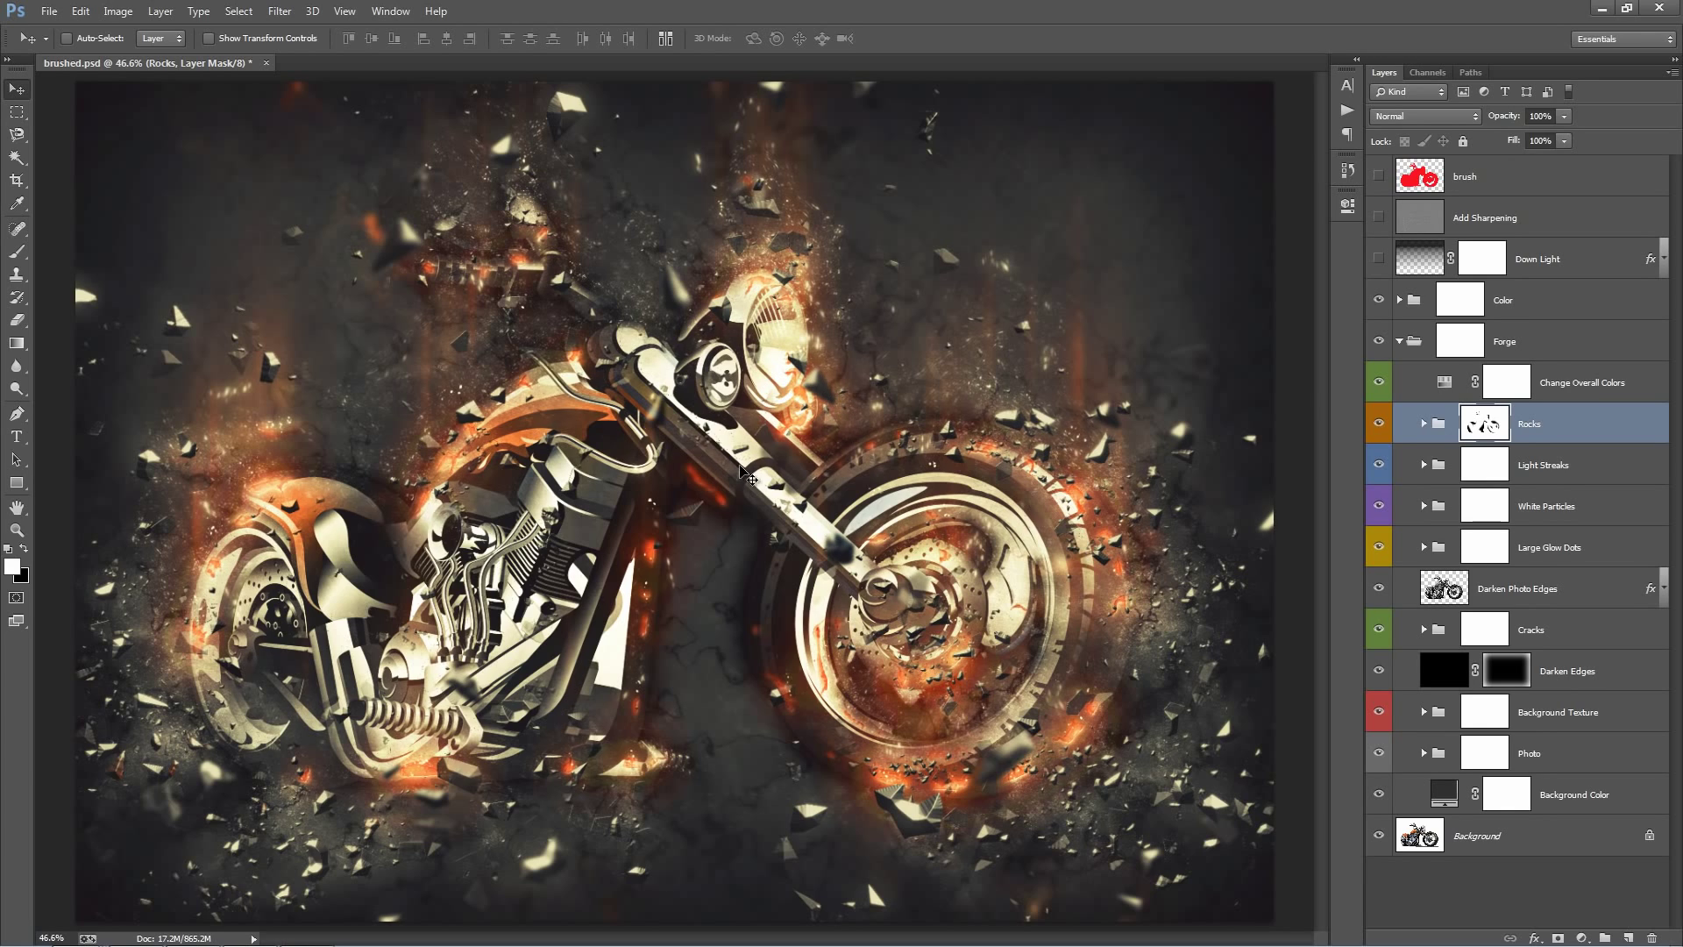
Show the red brush layer to compare the brushed area with the effect, and hide it again
{"action": "left_click", "coordinate": [1379, 178]}
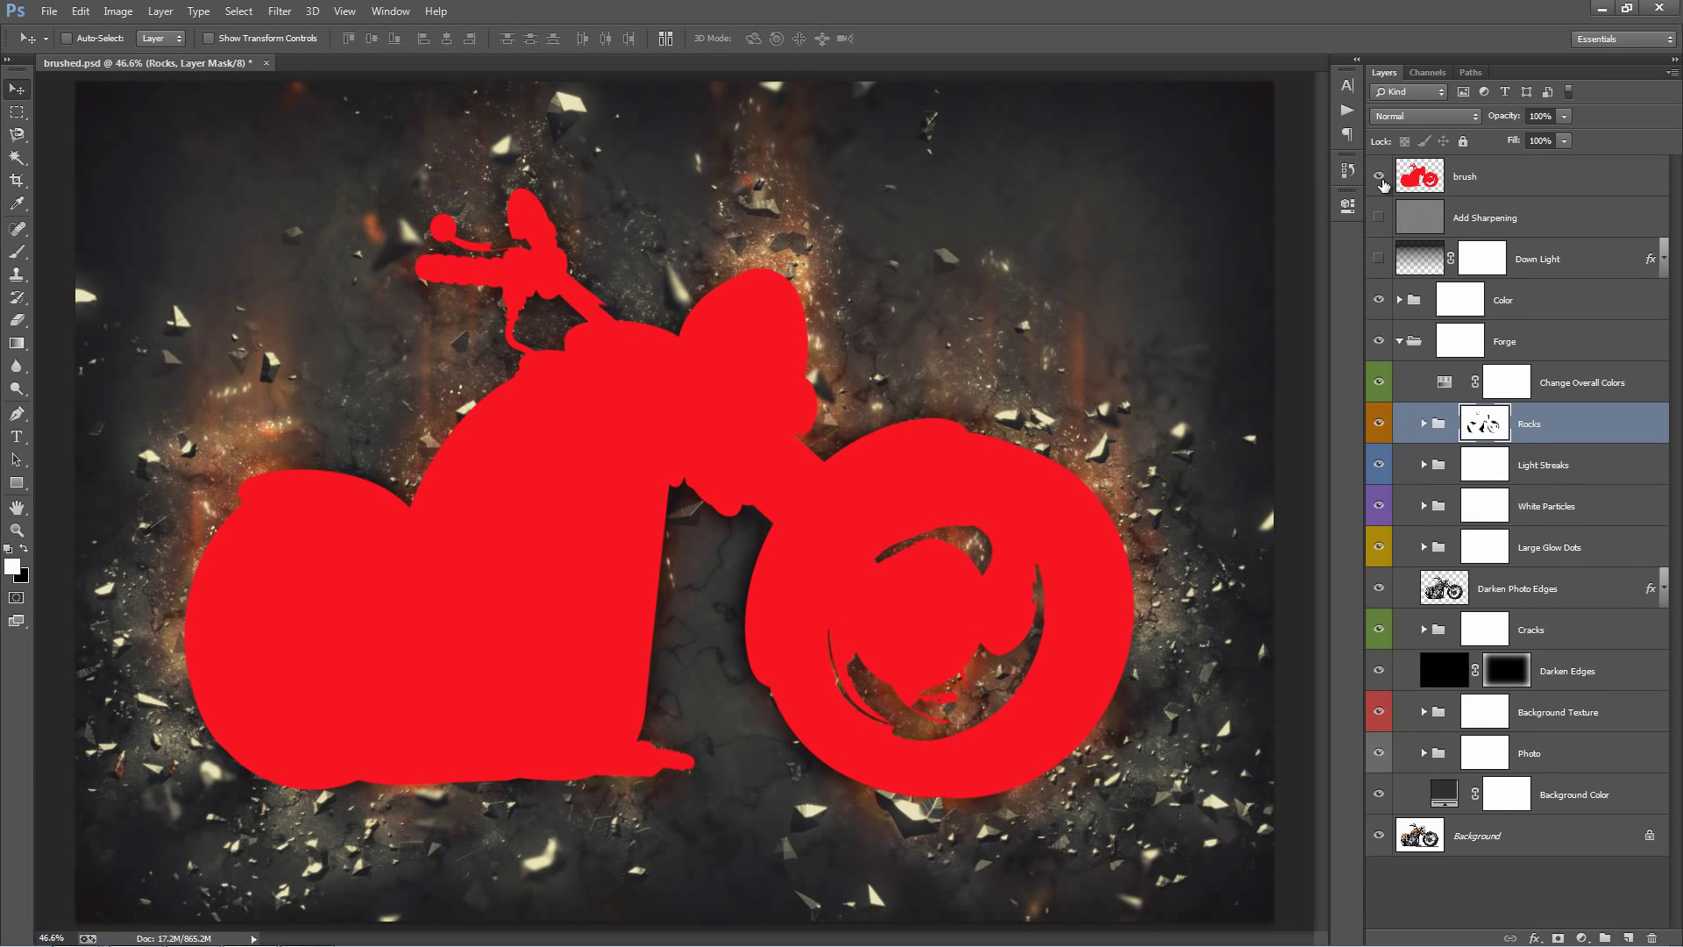
{"action": "left_click", "coordinate": [1494, 425]}
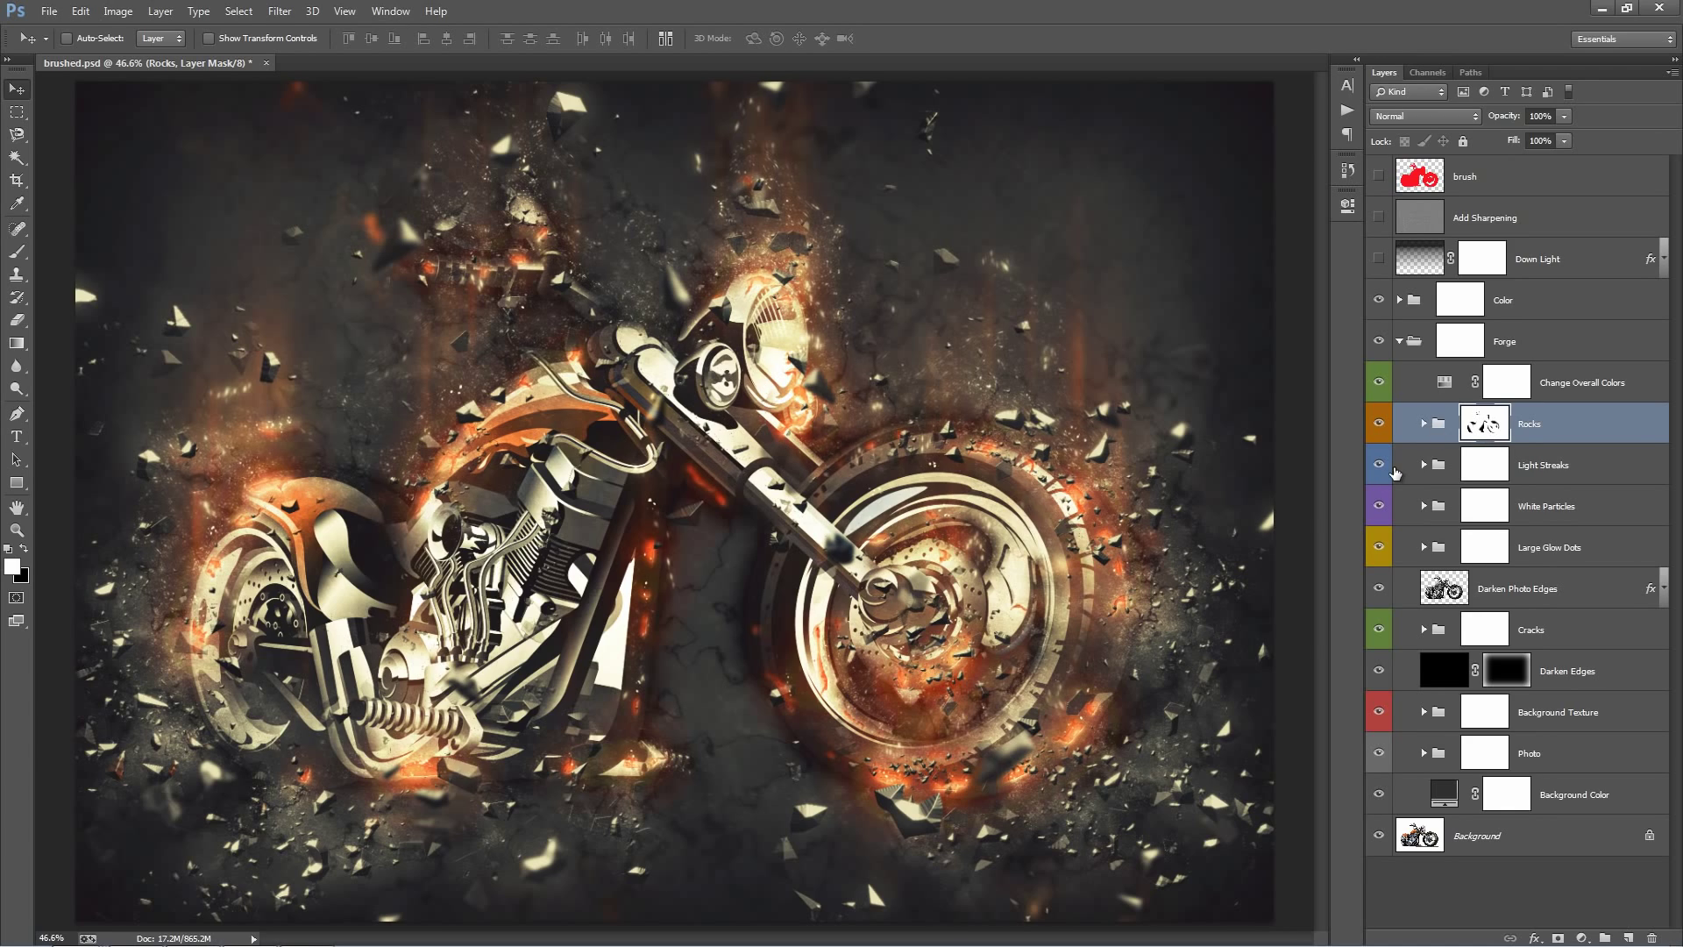
Expand the Rocks group and widen the layer list so the long layer names fit
{"action": "left_click", "coordinate": [1424, 423]}
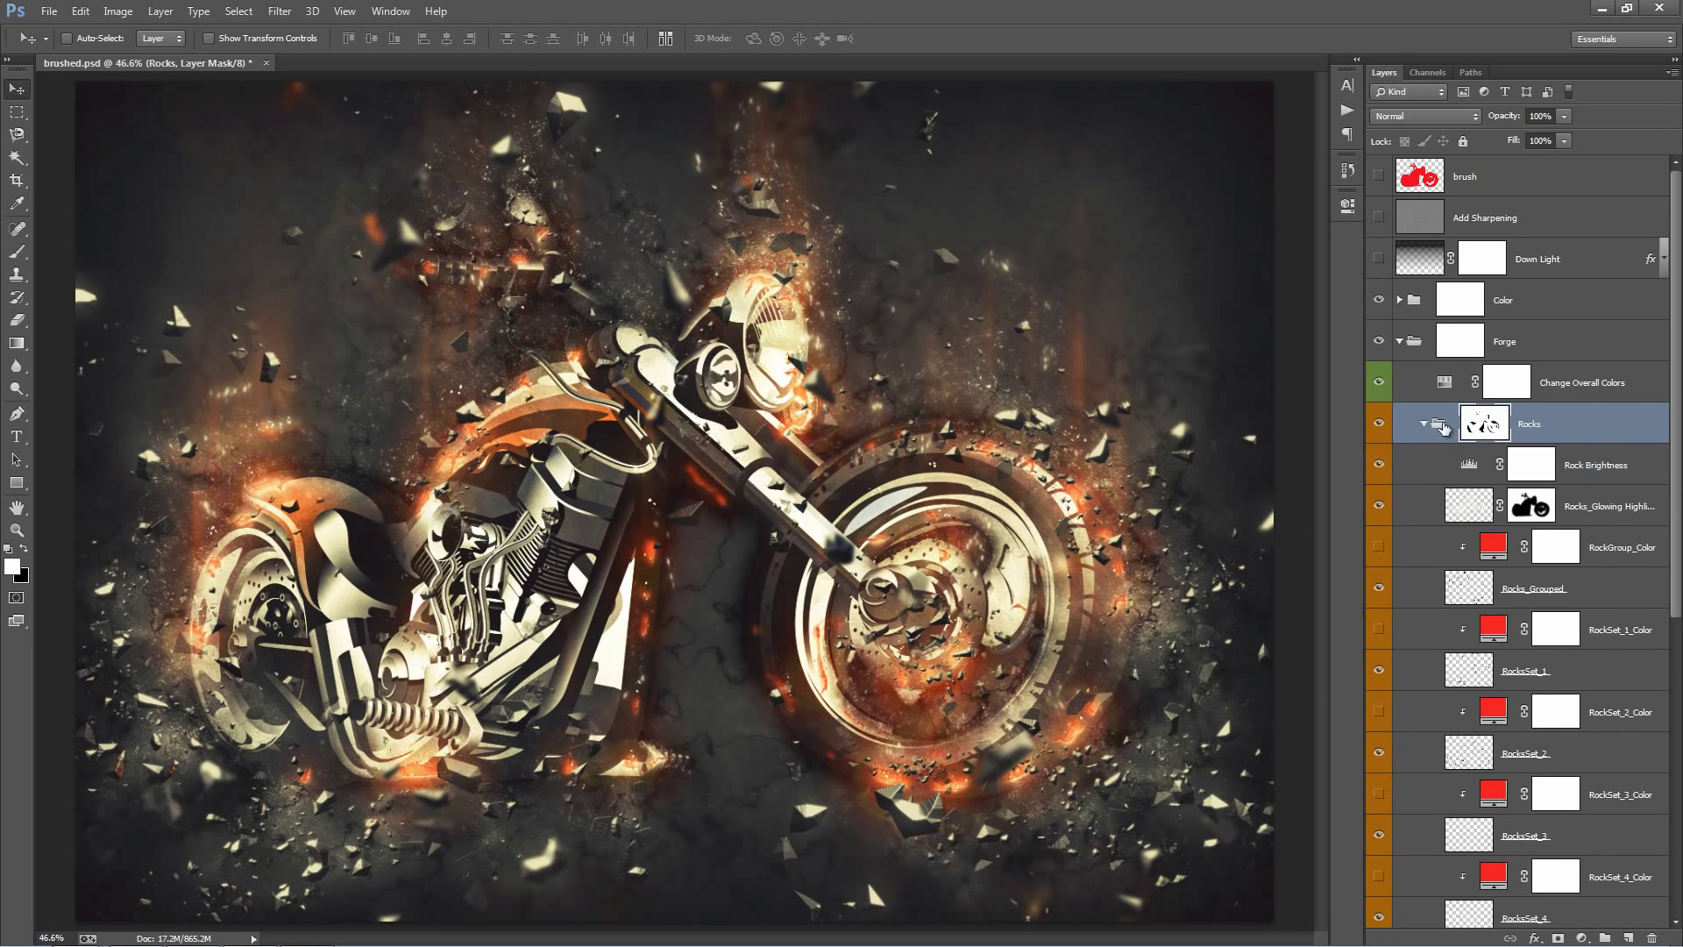
{"action": "left_click_drag", "start_coordinate": [1362, 409], "coordinate": [1346, 409]}
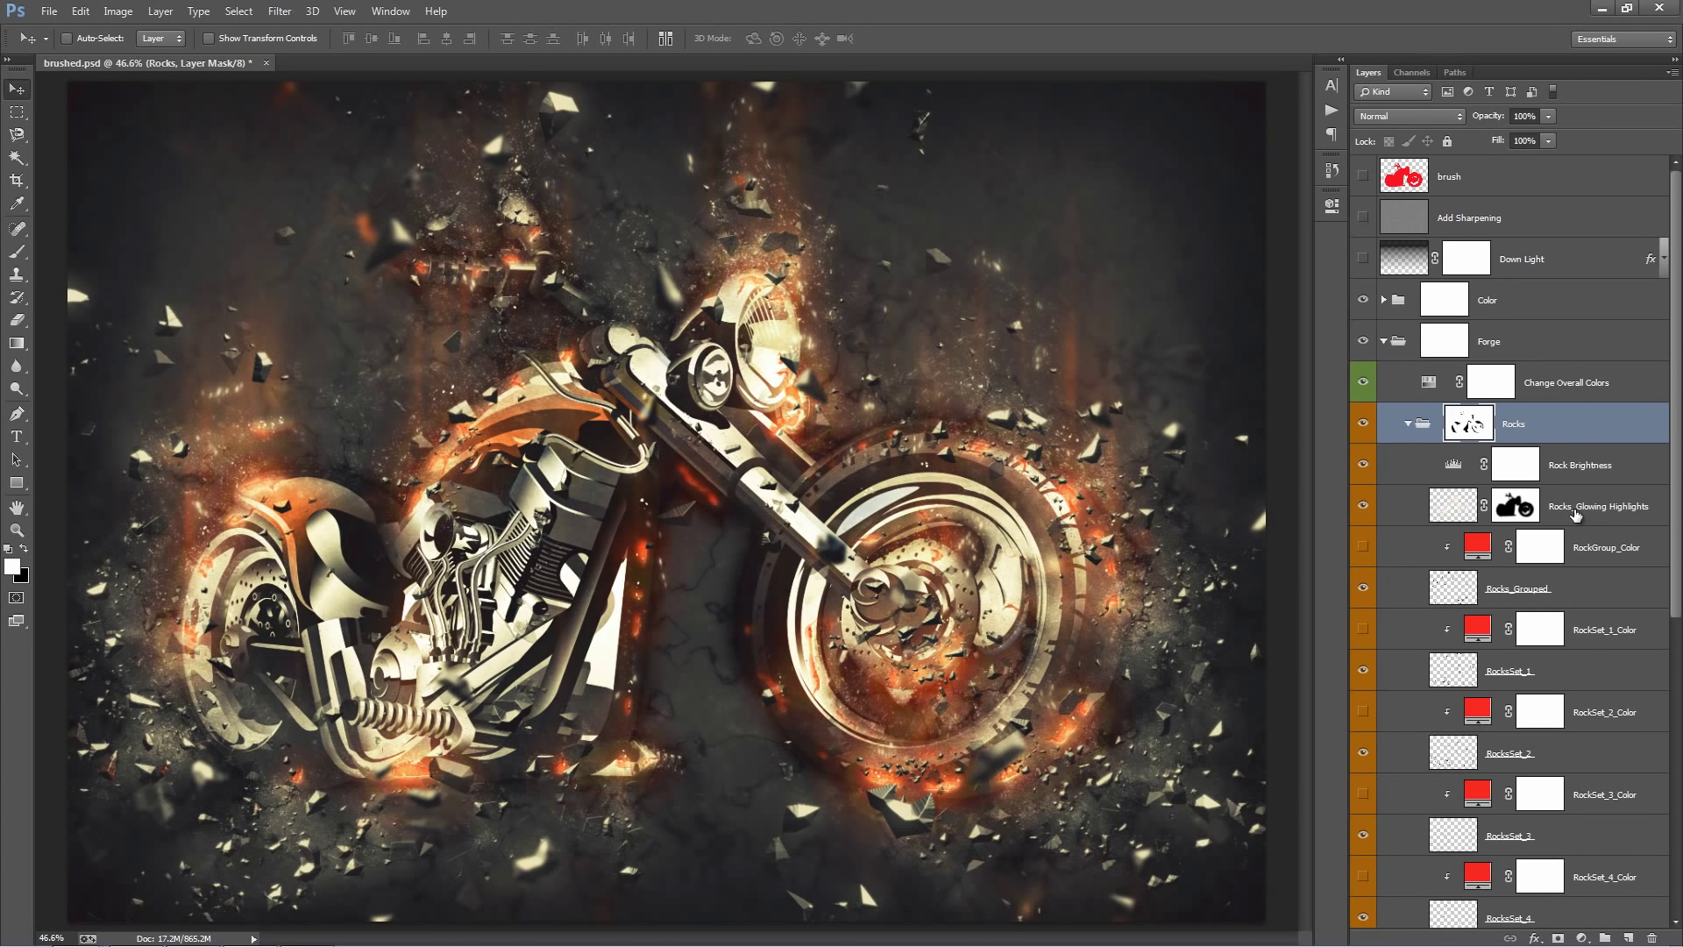
{"action": "scroll", "coordinate": [1575, 514], "scroll_direction": "down", "scroll_amount": 4}
{"action": "scroll", "coordinate": [1575, 514], "scroll_direction": "up", "scroll_amount": 1}
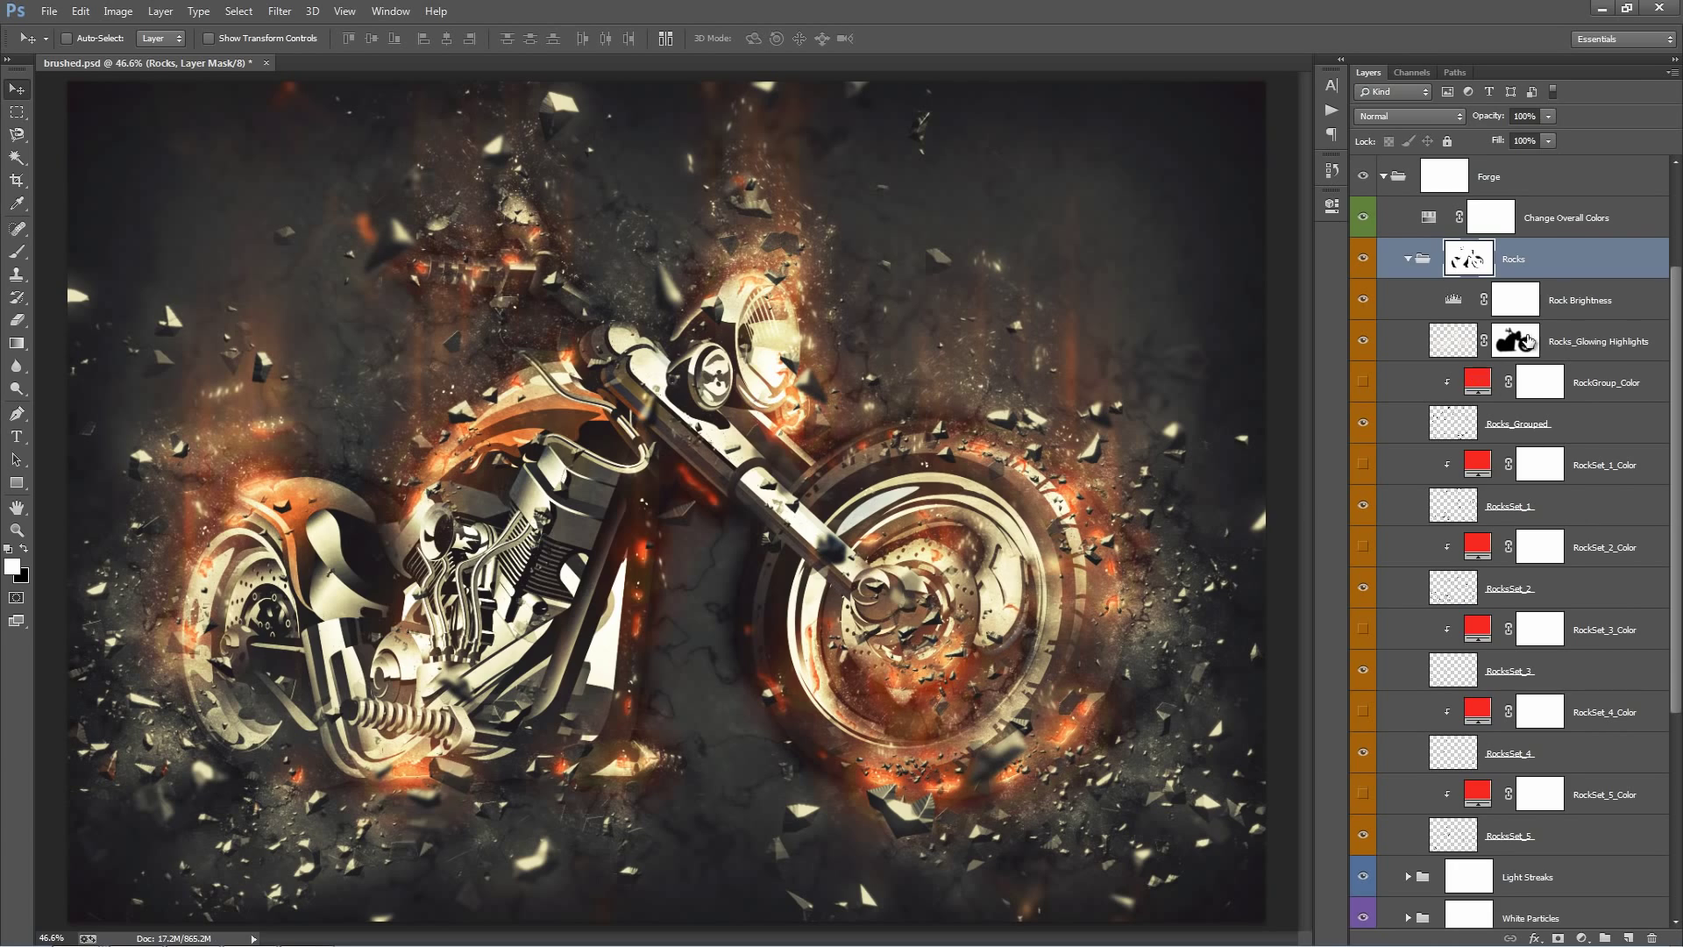
Adjust the Rock Brightness levels by testing output white levels of 255, 154 and 56, and settle on 198
{"action": "left_click", "coordinate": [1577, 302]}
{"action": "scroll", "coordinate": [1496, 344], "scroll_direction": "up", "scroll_amount": 1}
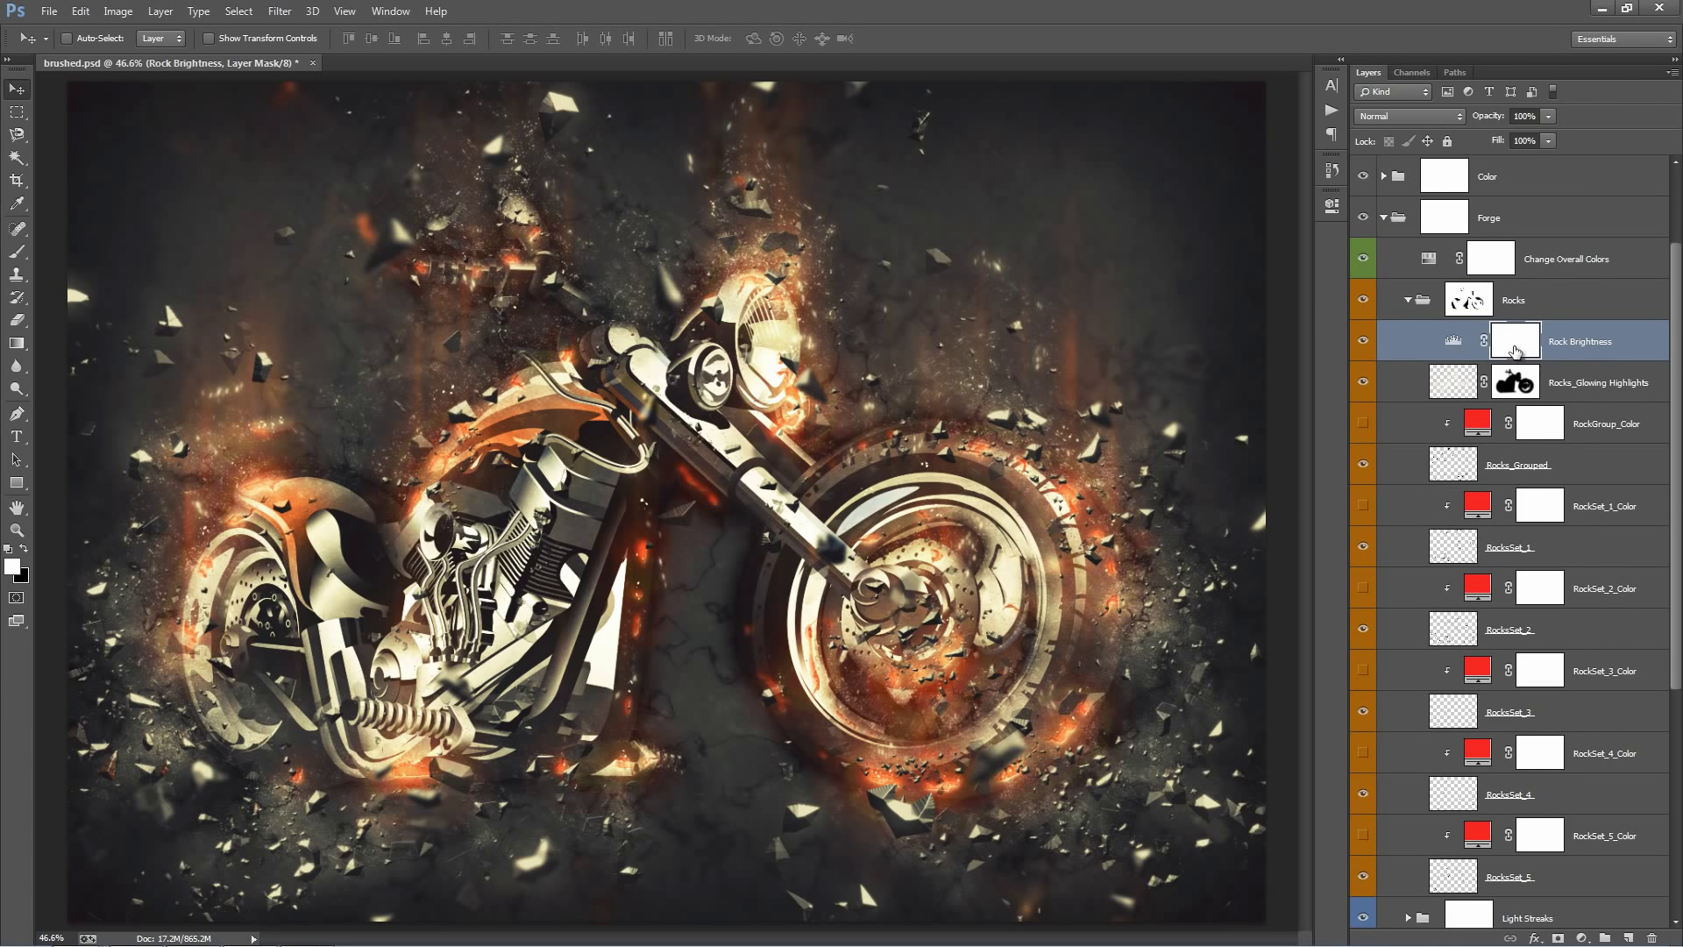
{"action": "double_click", "coordinate": [1453, 342]}
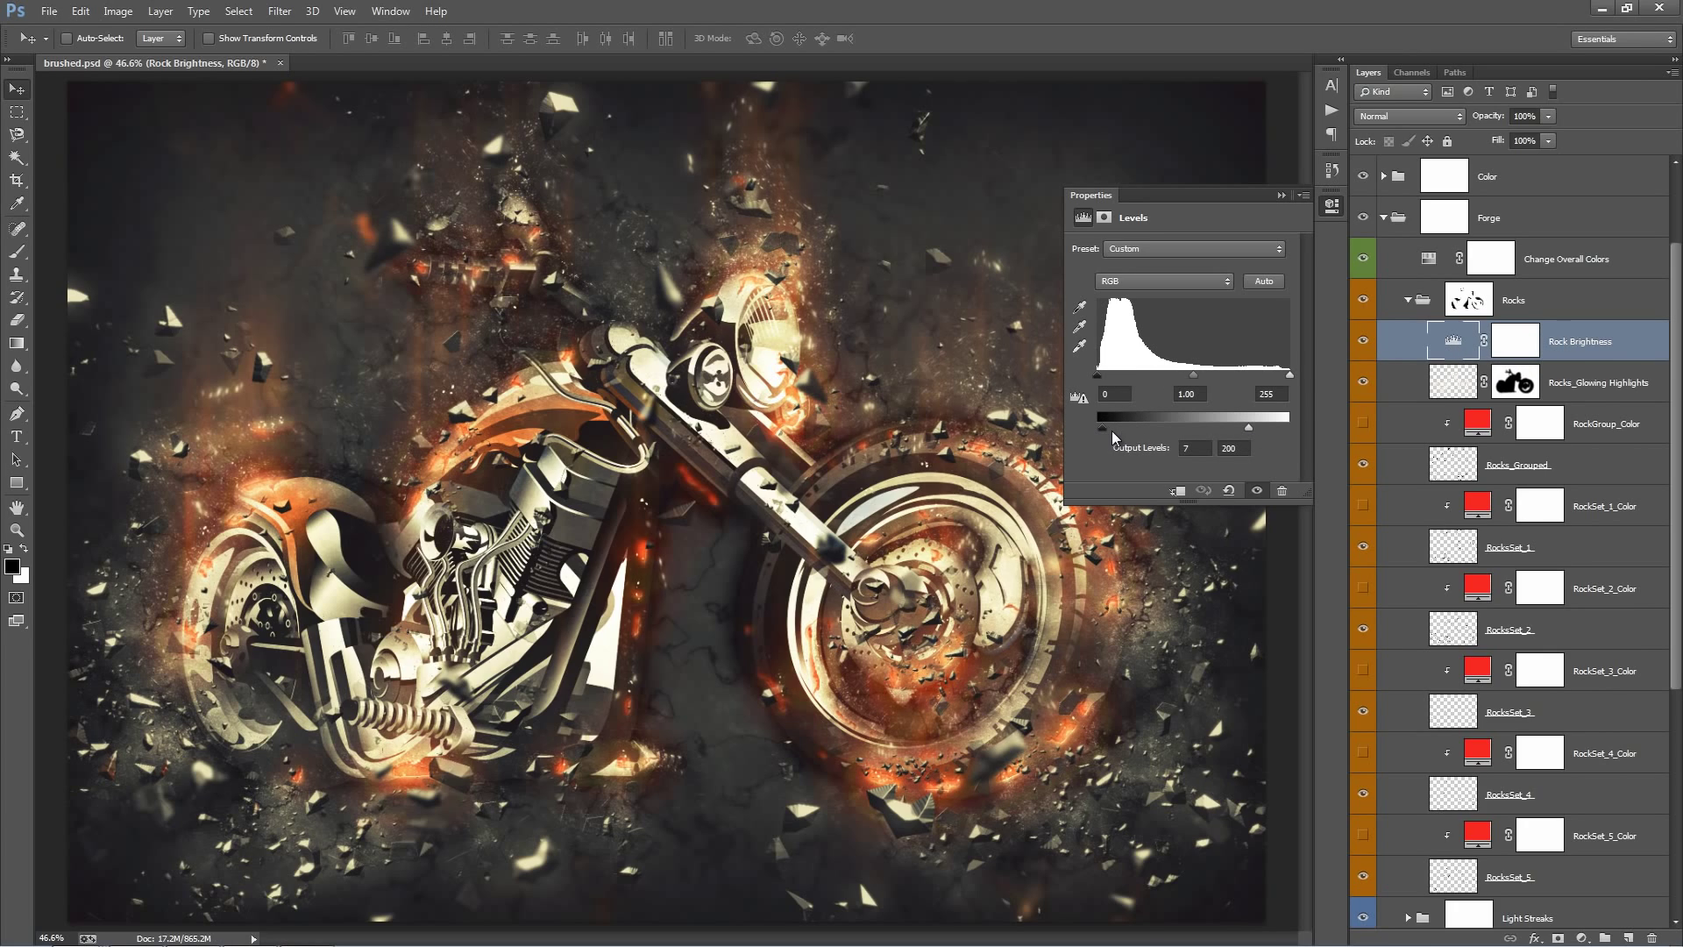
{"action": "left_click_drag", "start_coordinate": [1105, 426], "coordinate": [1127, 434]}
{"action": "mouse_move", "coordinate": [1097, 429]}
{"action": "left_mouse_down"}
{"action": "mouse_move", "coordinate": [1139, 429]}
{"action": "mouse_move", "coordinate": [1097, 429]}
{"action": "left_mouse_up"}
{"action": "left_click_drag", "start_coordinate": [1250, 429], "coordinate": [1293, 436]}
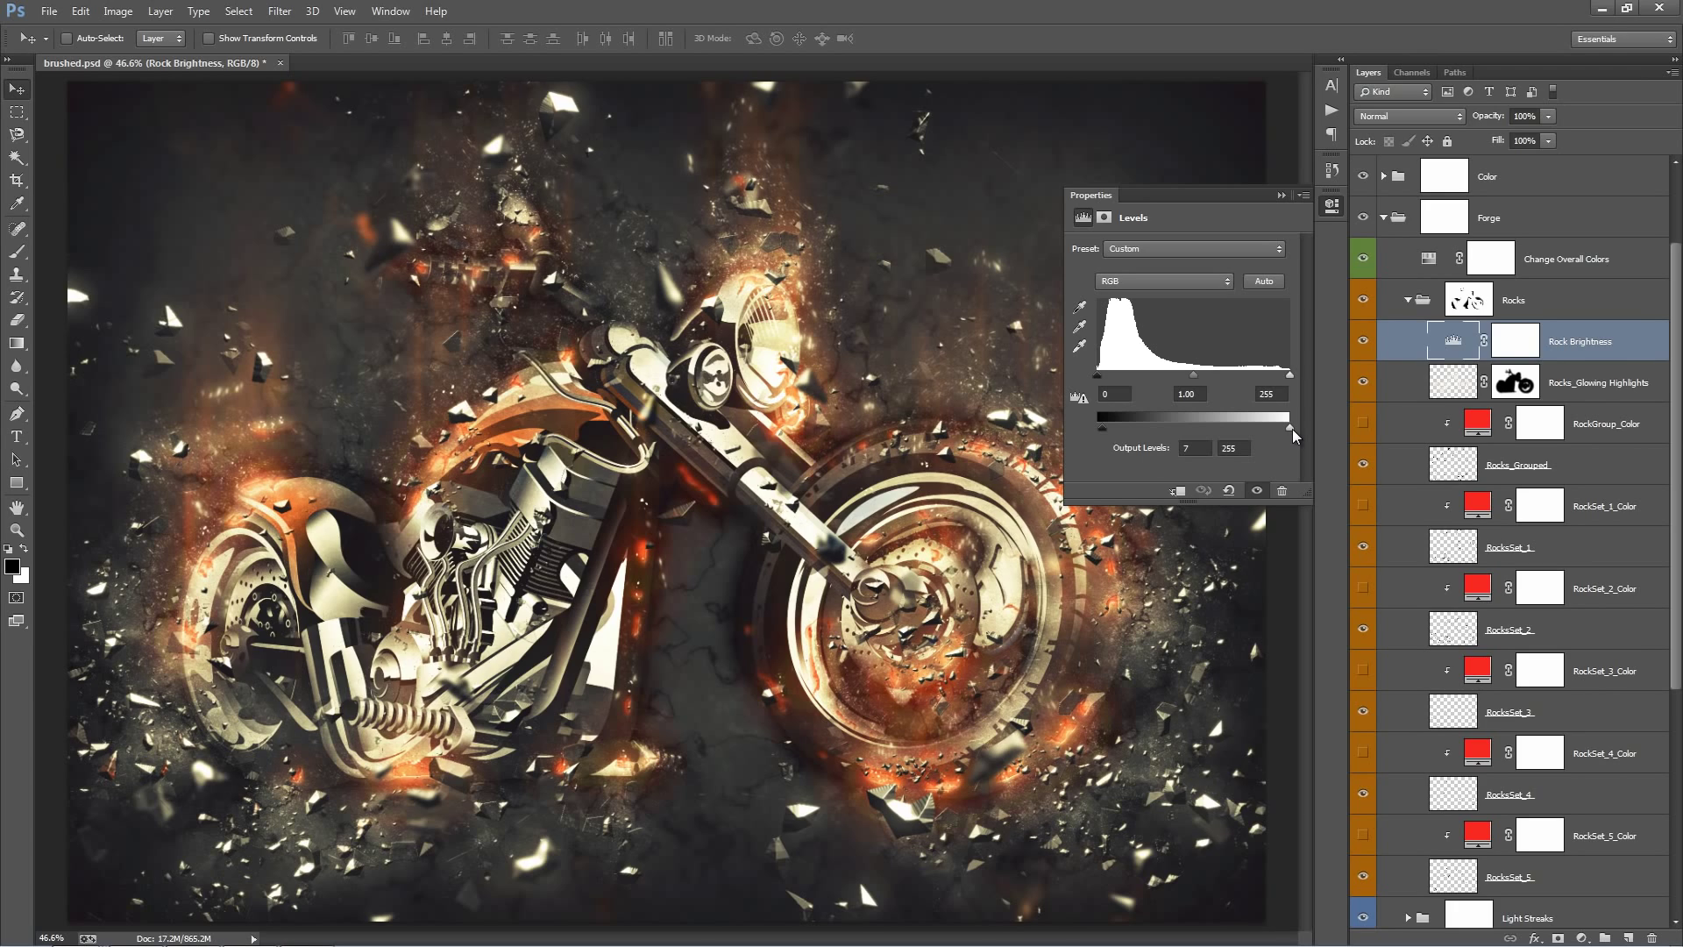
{"action": "left_click_drag", "start_coordinate": [1289, 429], "coordinate": [1215, 431]}
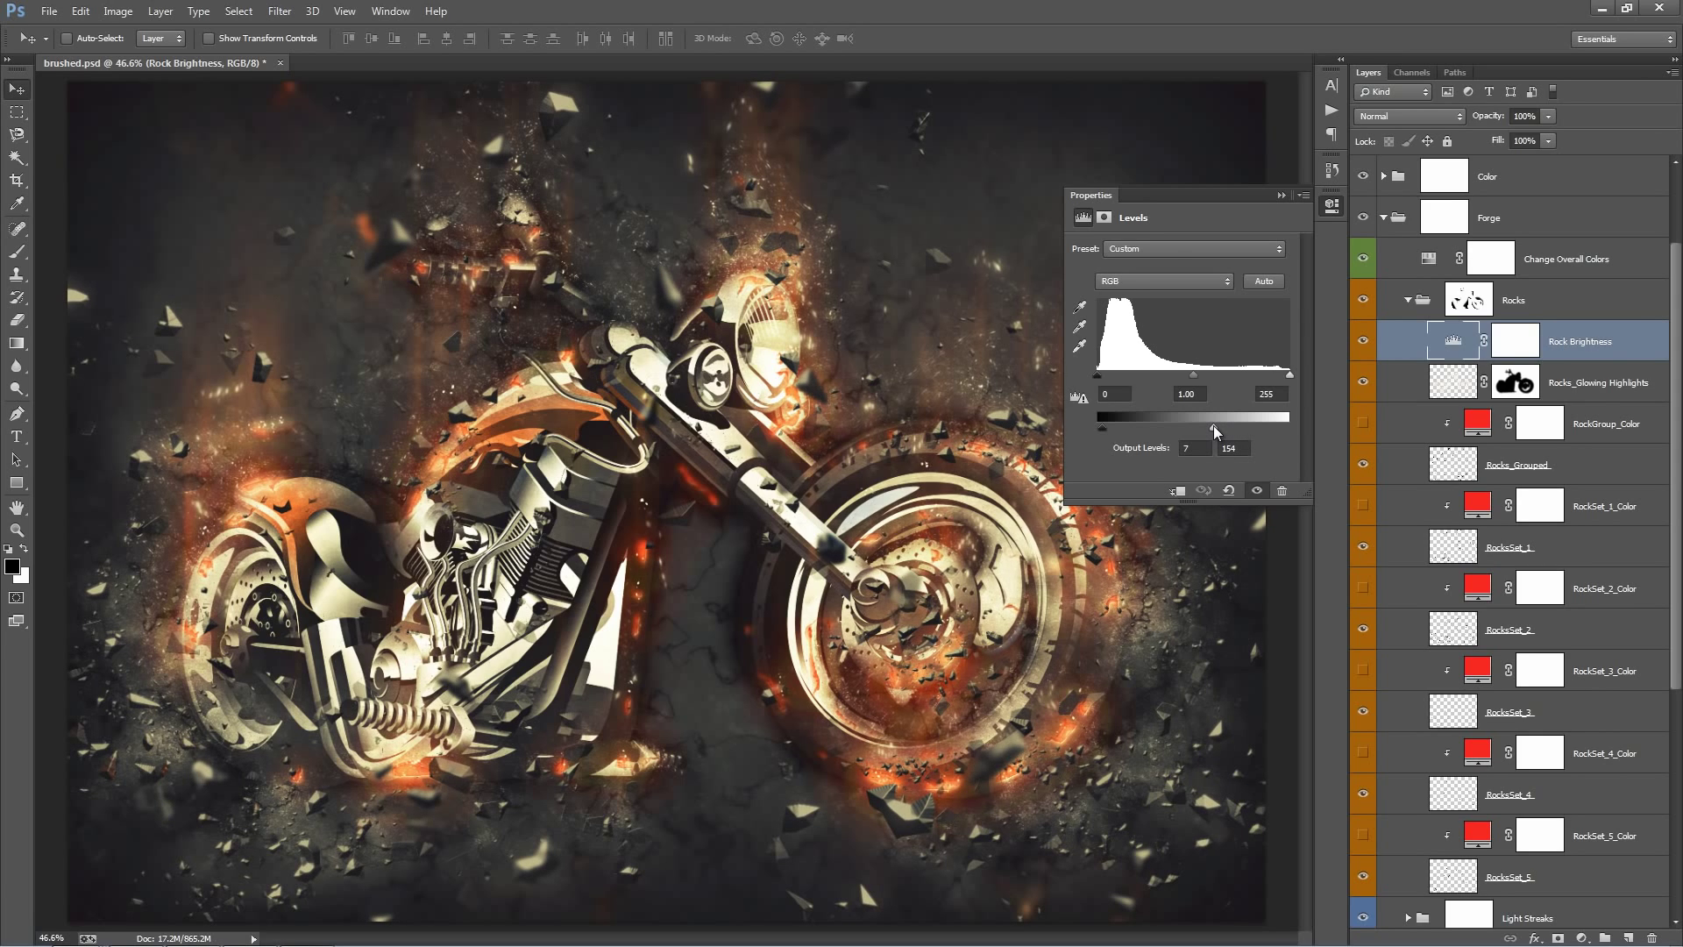
{"action": "left_click_drag", "start_coordinate": [1214, 431], "coordinate": [1142, 427]}
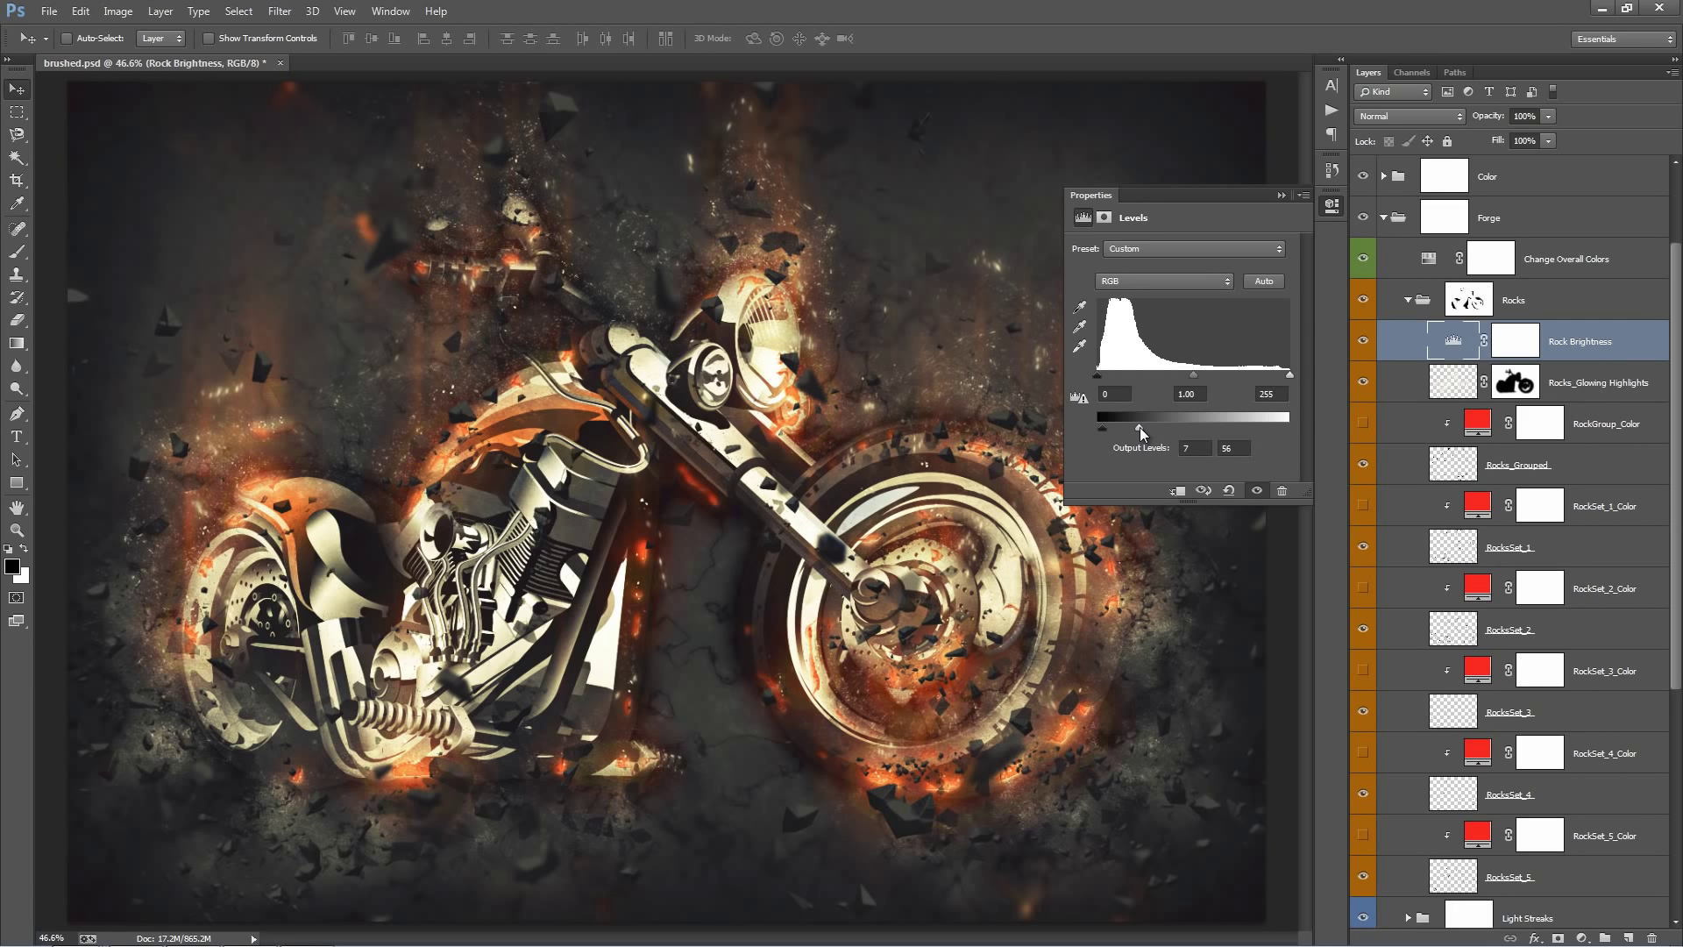
{"action": "left_click_drag", "start_coordinate": [1139, 430], "coordinate": [1249, 435]}
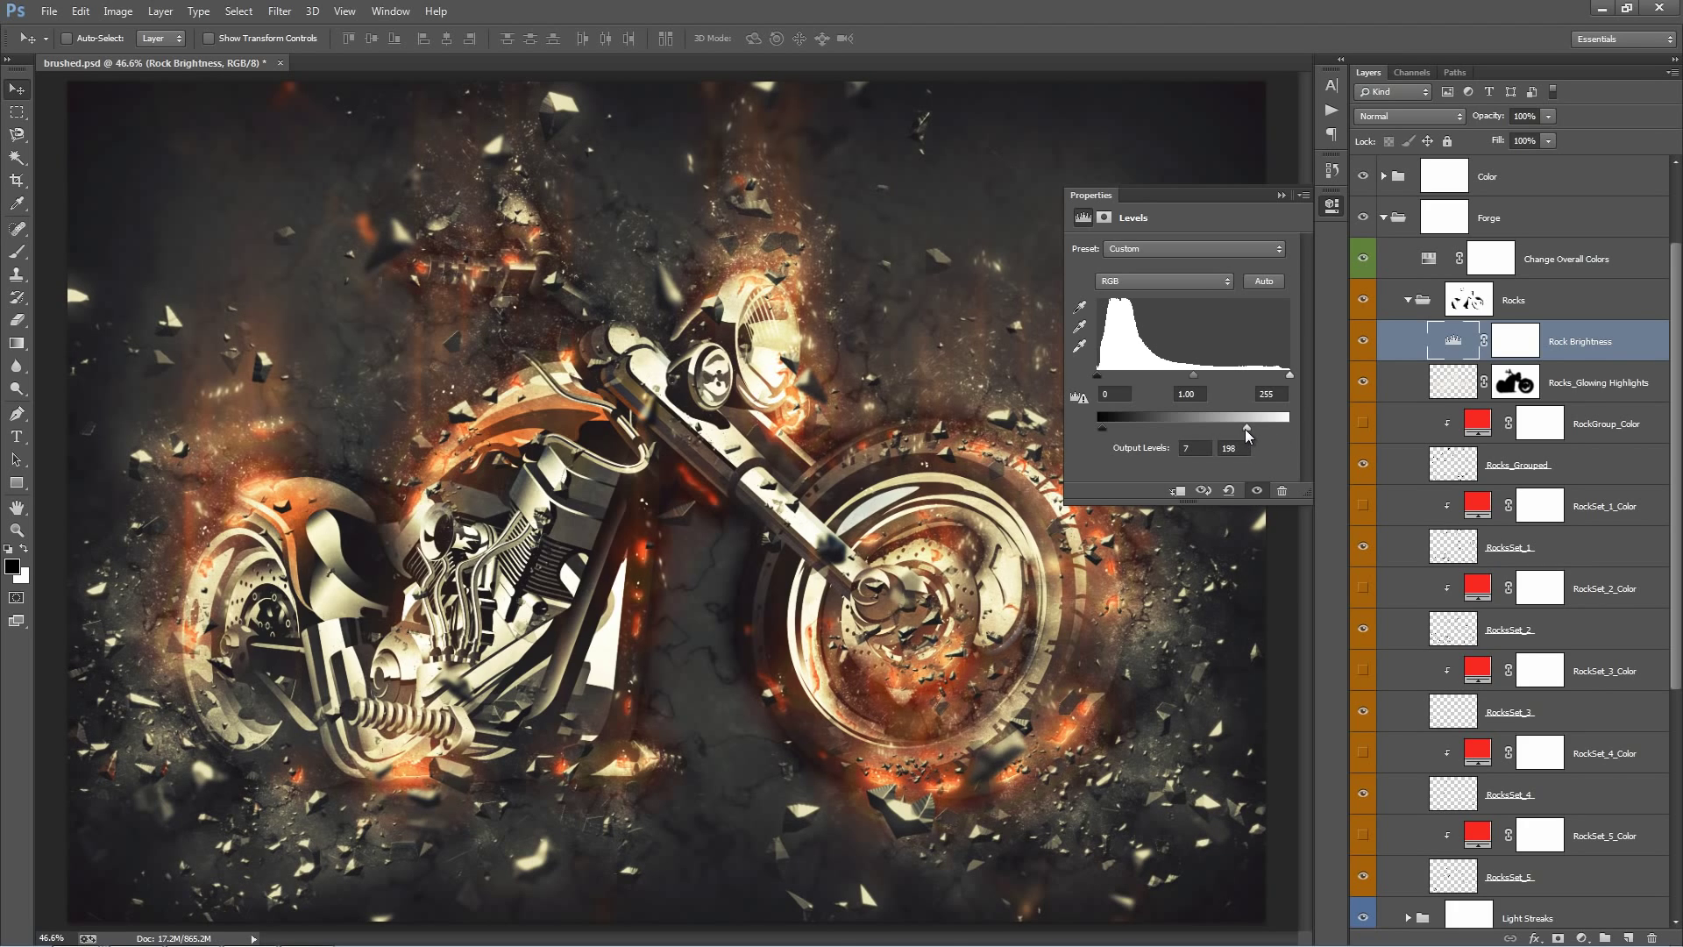
{"action": "left_click", "coordinate": [1279, 194]}
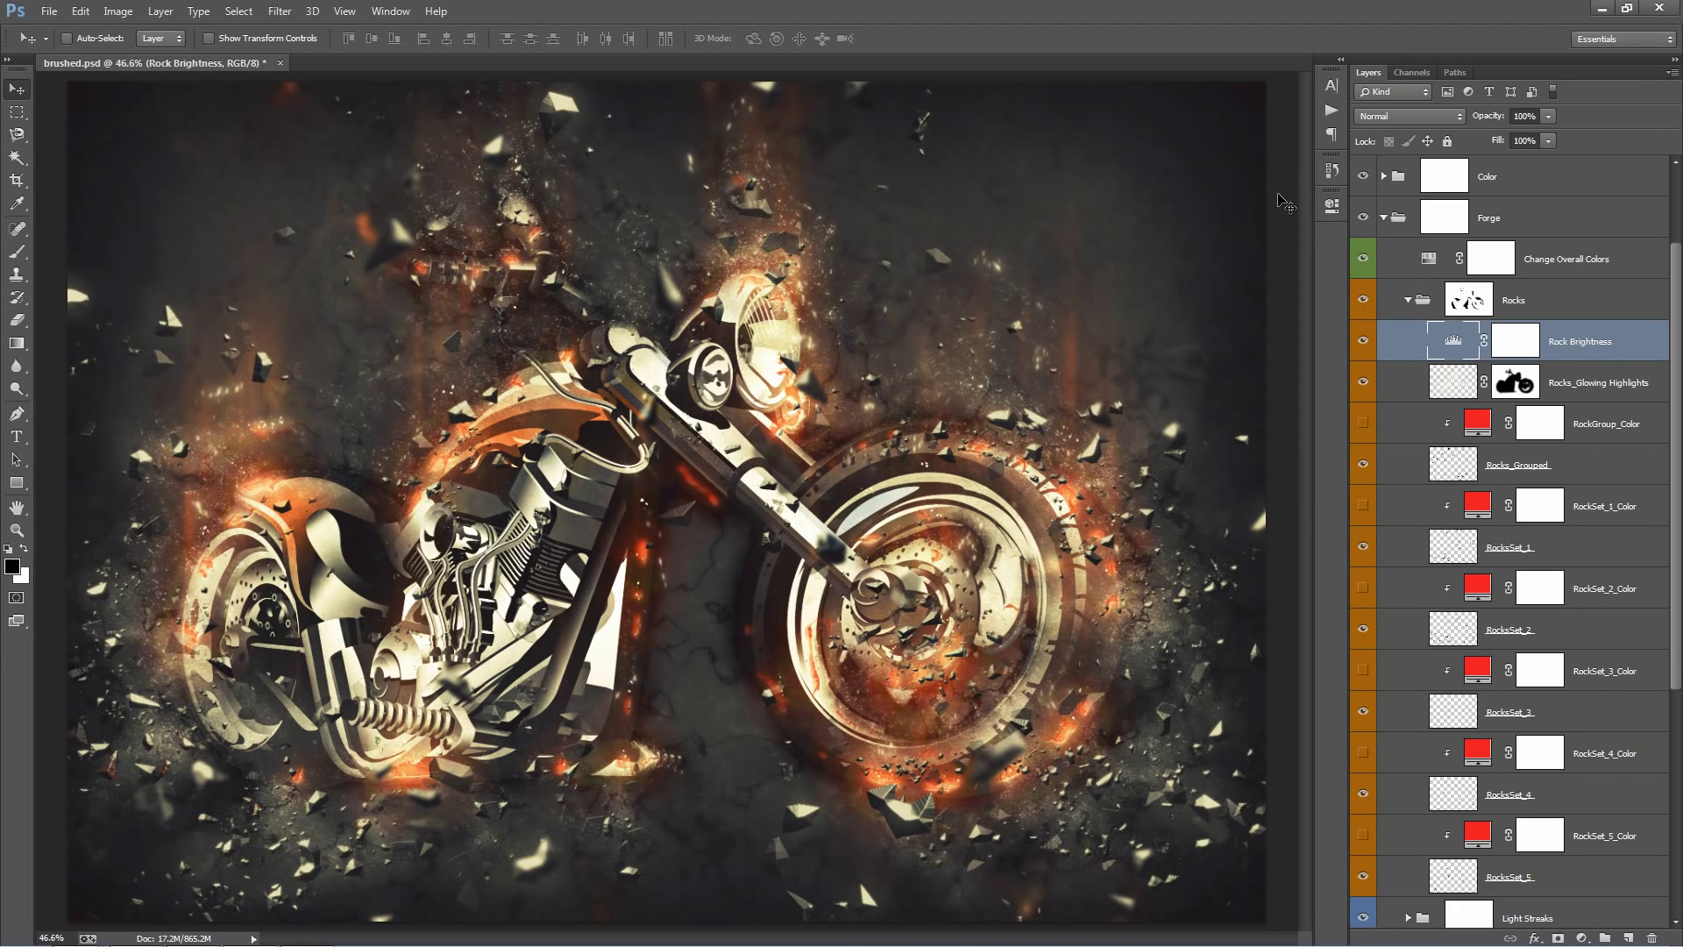
Toggle the visibility of the Rocks_Glowing Highlights and Rock Brightness layers to compare the glow on the rocks, leaving both shown
{"action": "left_click", "coordinate": [1616, 373]}
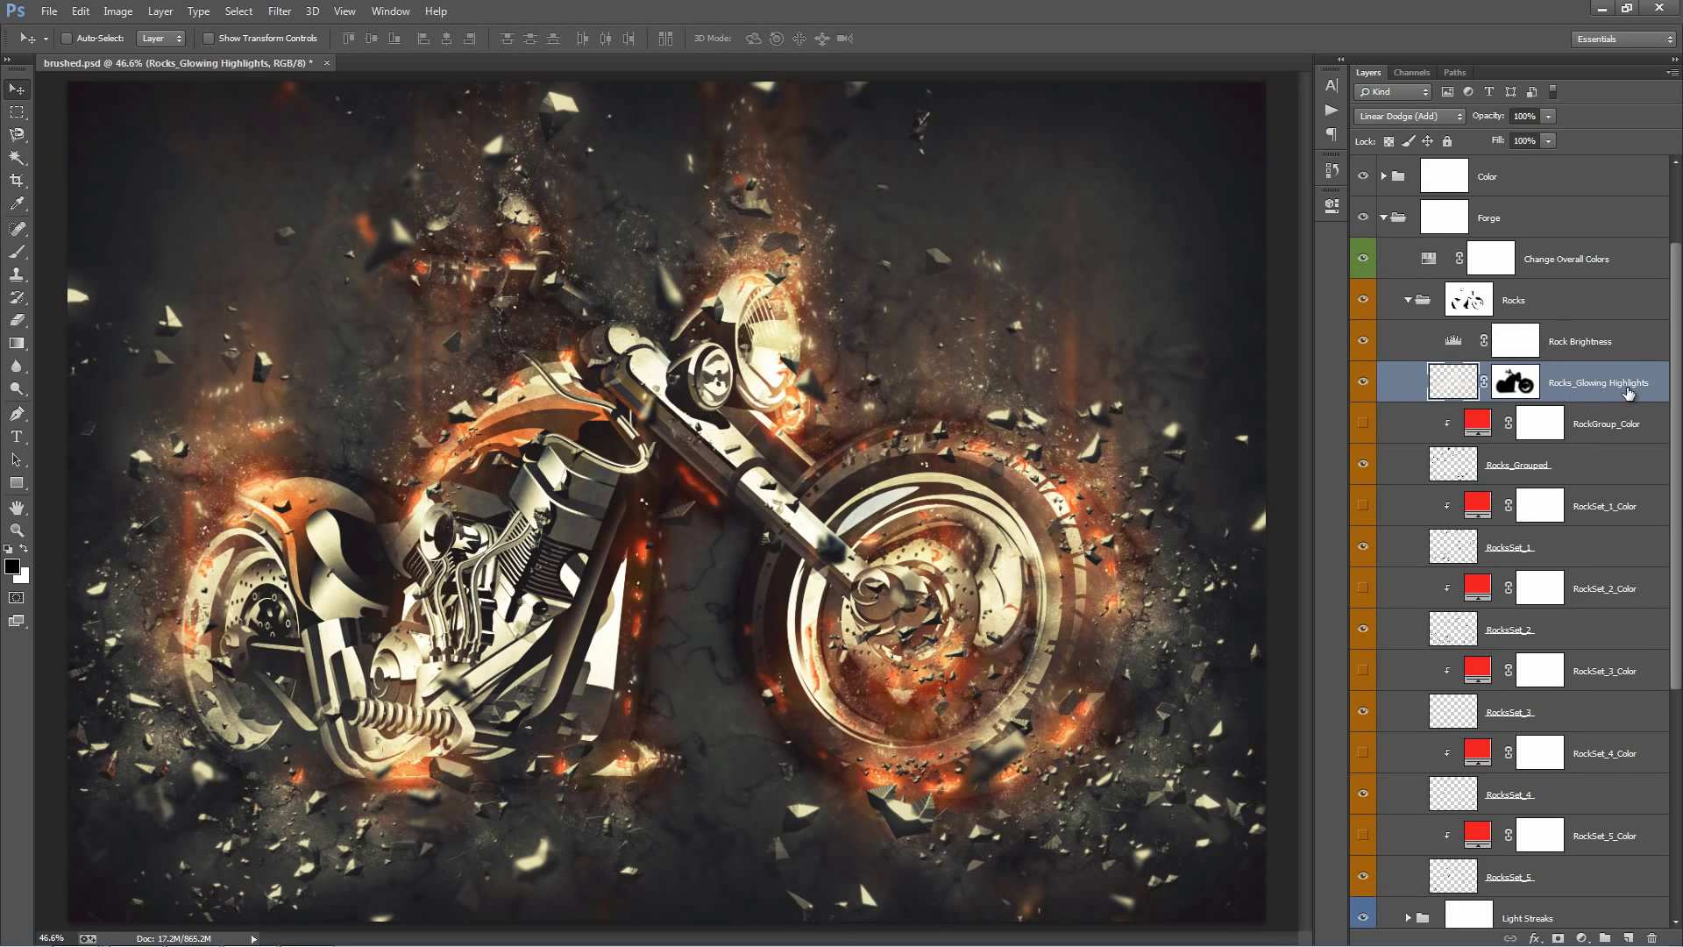
{"action": "scroll", "coordinate": [1627, 392], "scroll_direction": "down", "scroll_amount": 2}
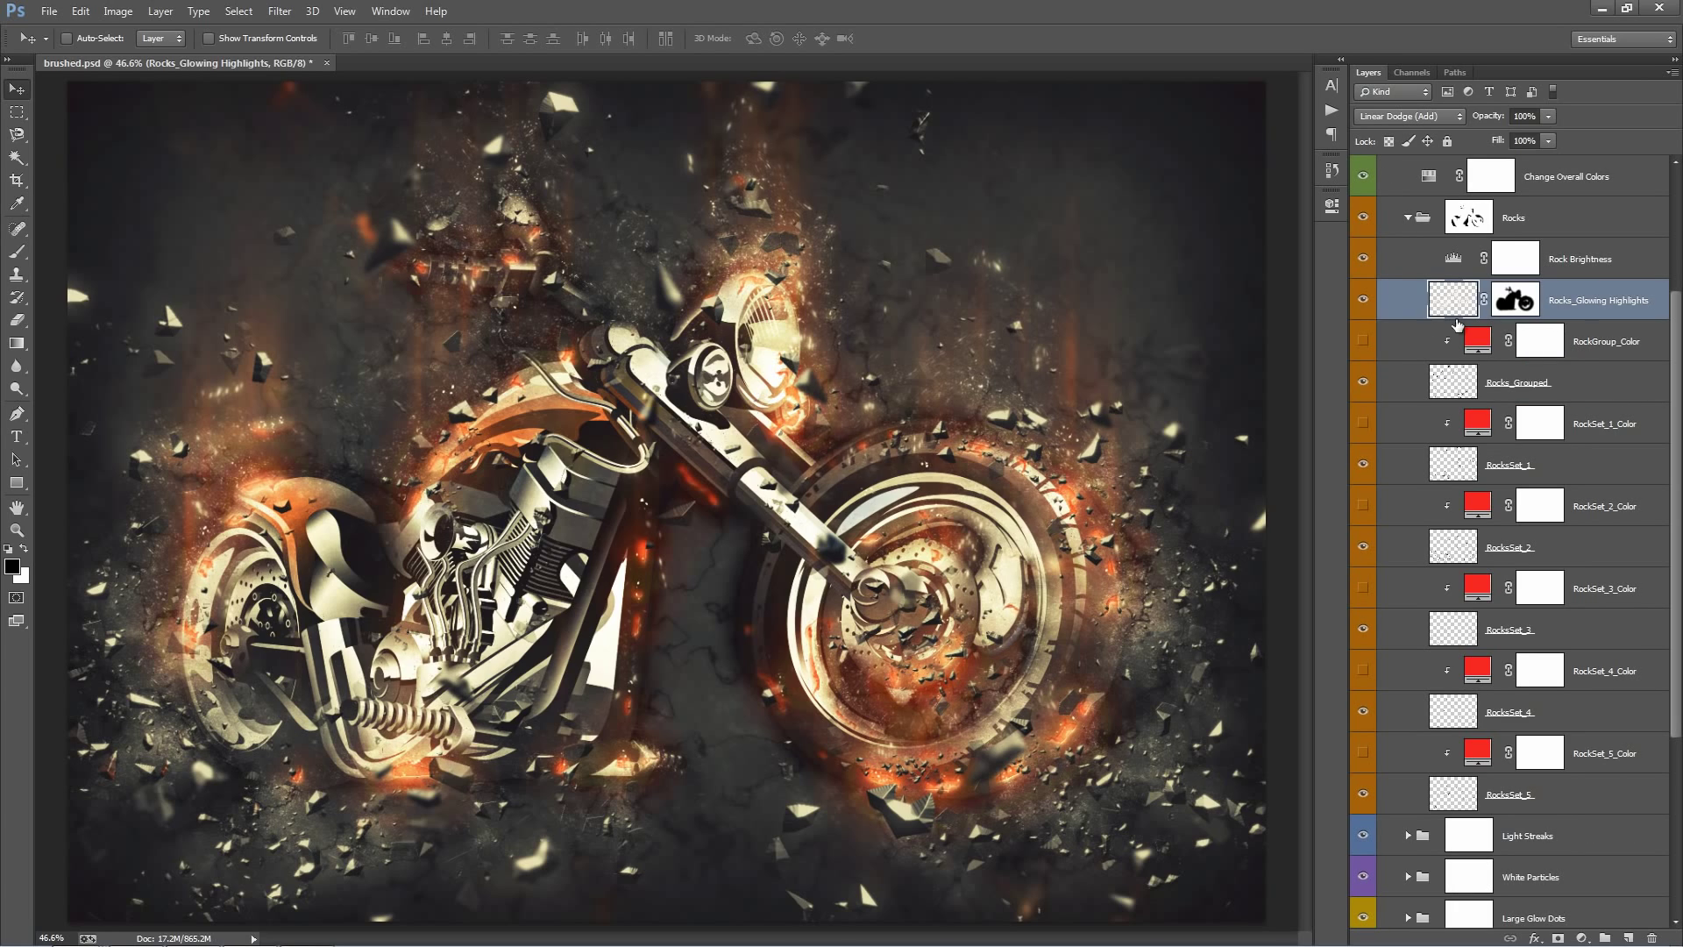
{"action": "left_click", "coordinate": [1364, 301]}
{"action": "left_click", "coordinate": [1364, 301]}
{"action": "scroll", "coordinate": [1369, 303], "scroll_direction": "up", "scroll_amount": 1}
{"action": "left_click", "coordinate": [1364, 301]}
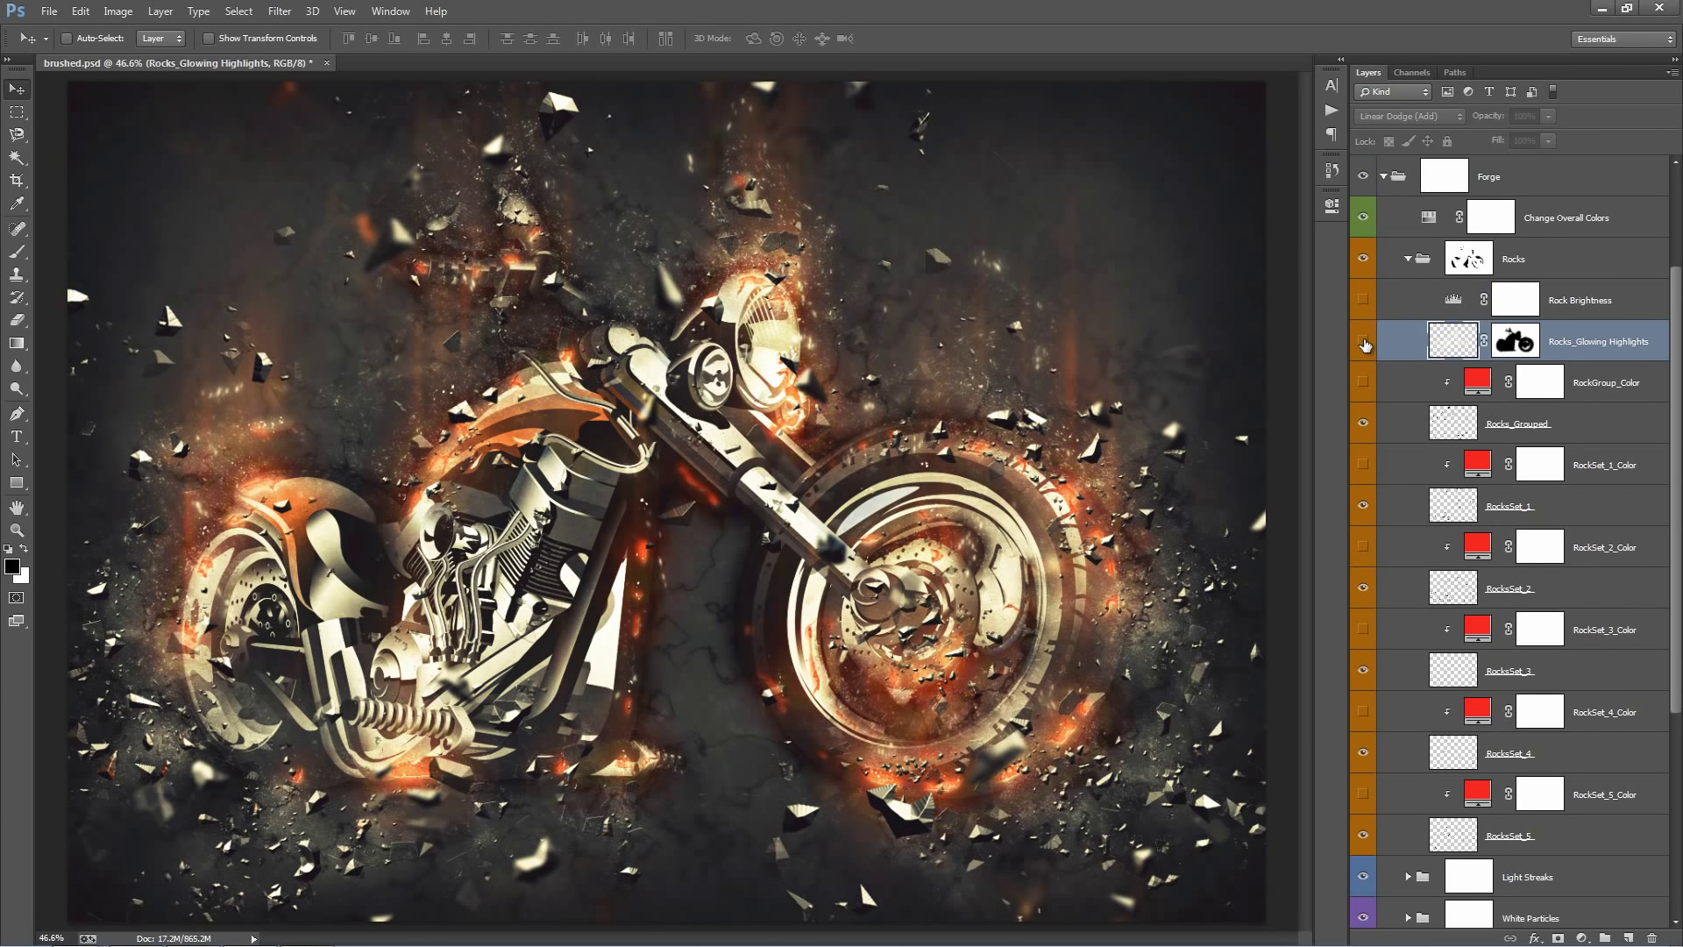
{"action": "left_click", "coordinate": [1364, 342]}
{"action": "left_click", "coordinate": [1364, 342]}
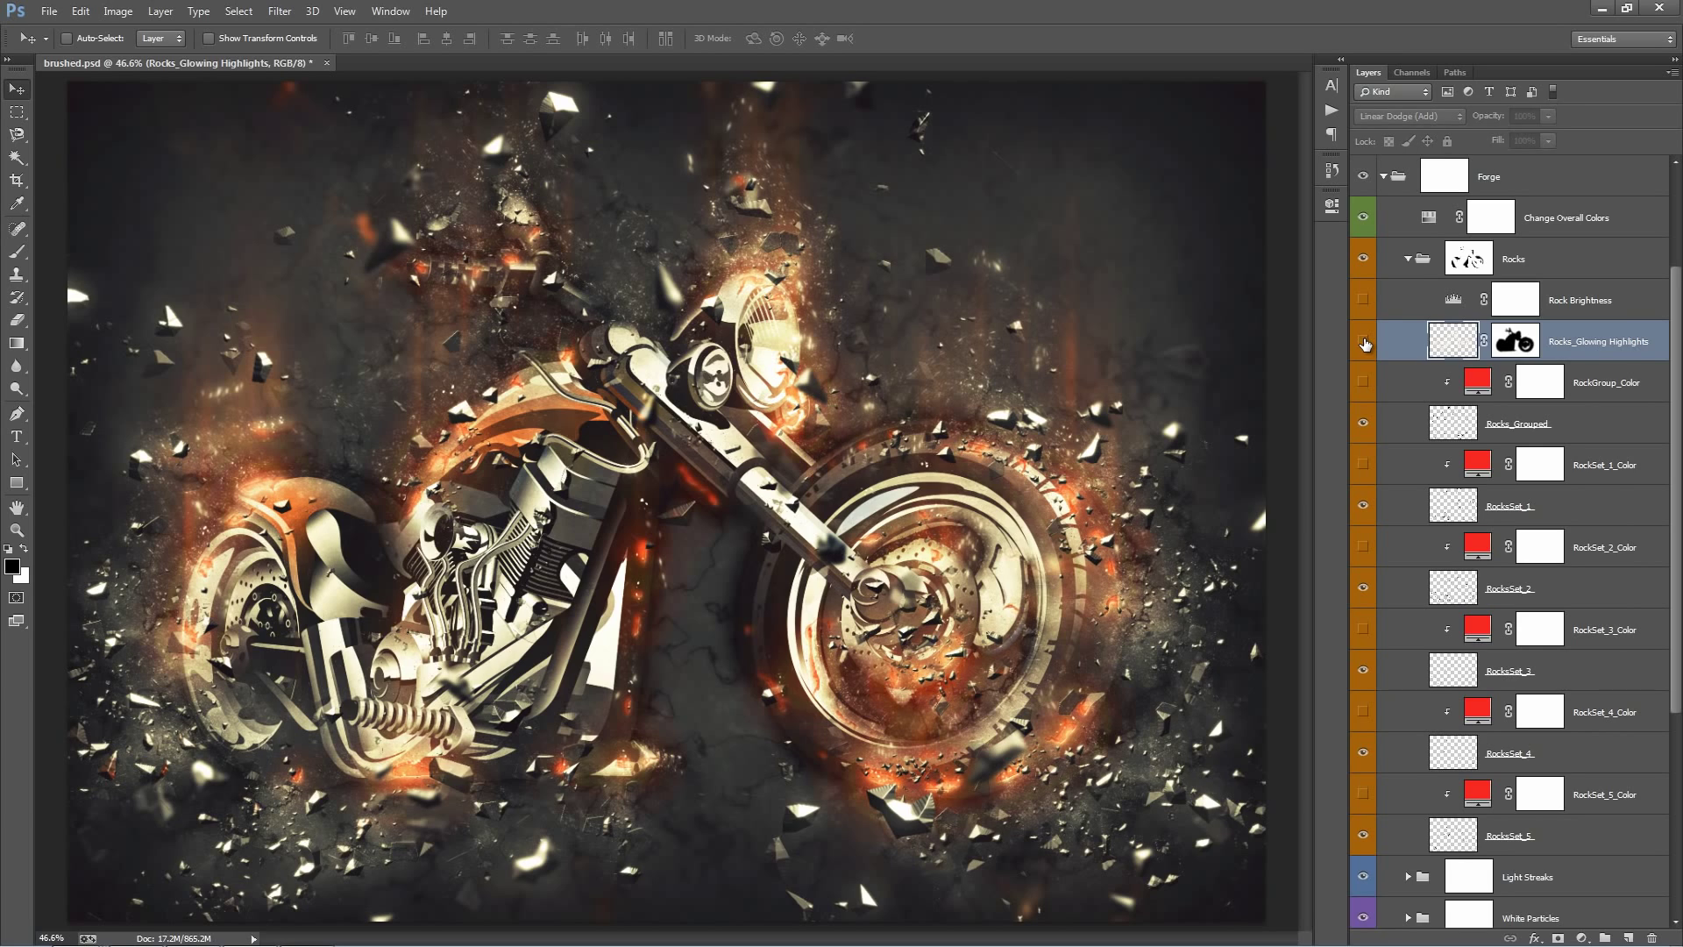
{"action": "left_click", "coordinate": [1364, 343]}
{"action": "left_click", "coordinate": [1364, 342]}
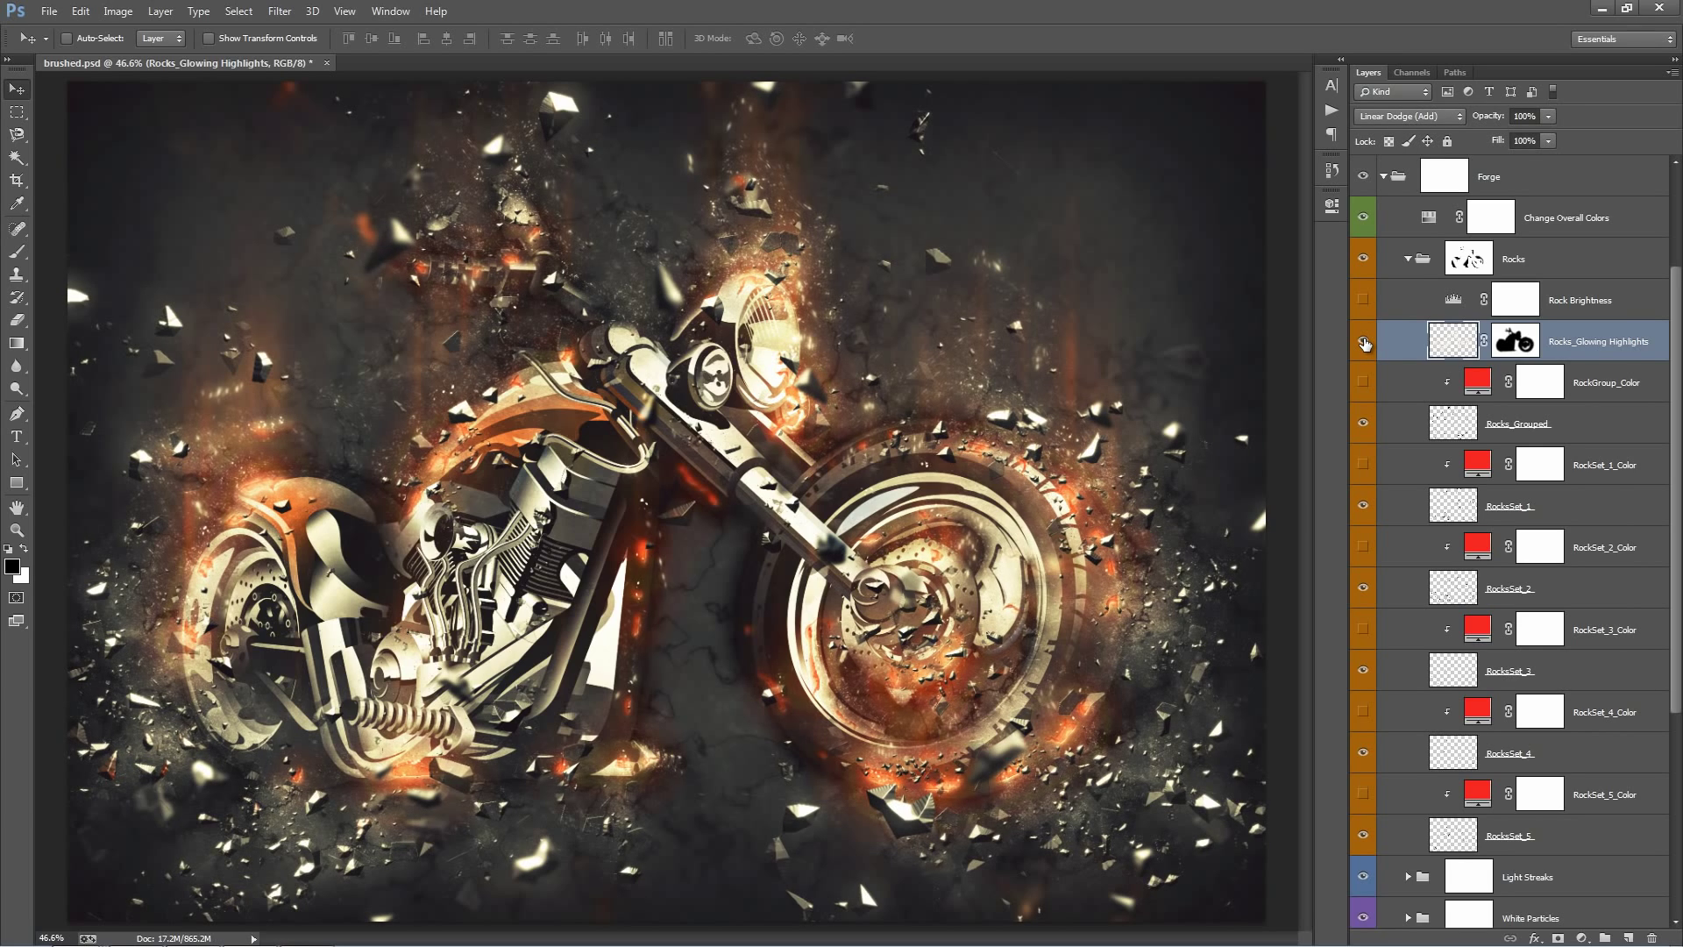
{"action": "left_click", "coordinate": [1363, 299]}
{"action": "left_click", "coordinate": [1364, 340]}
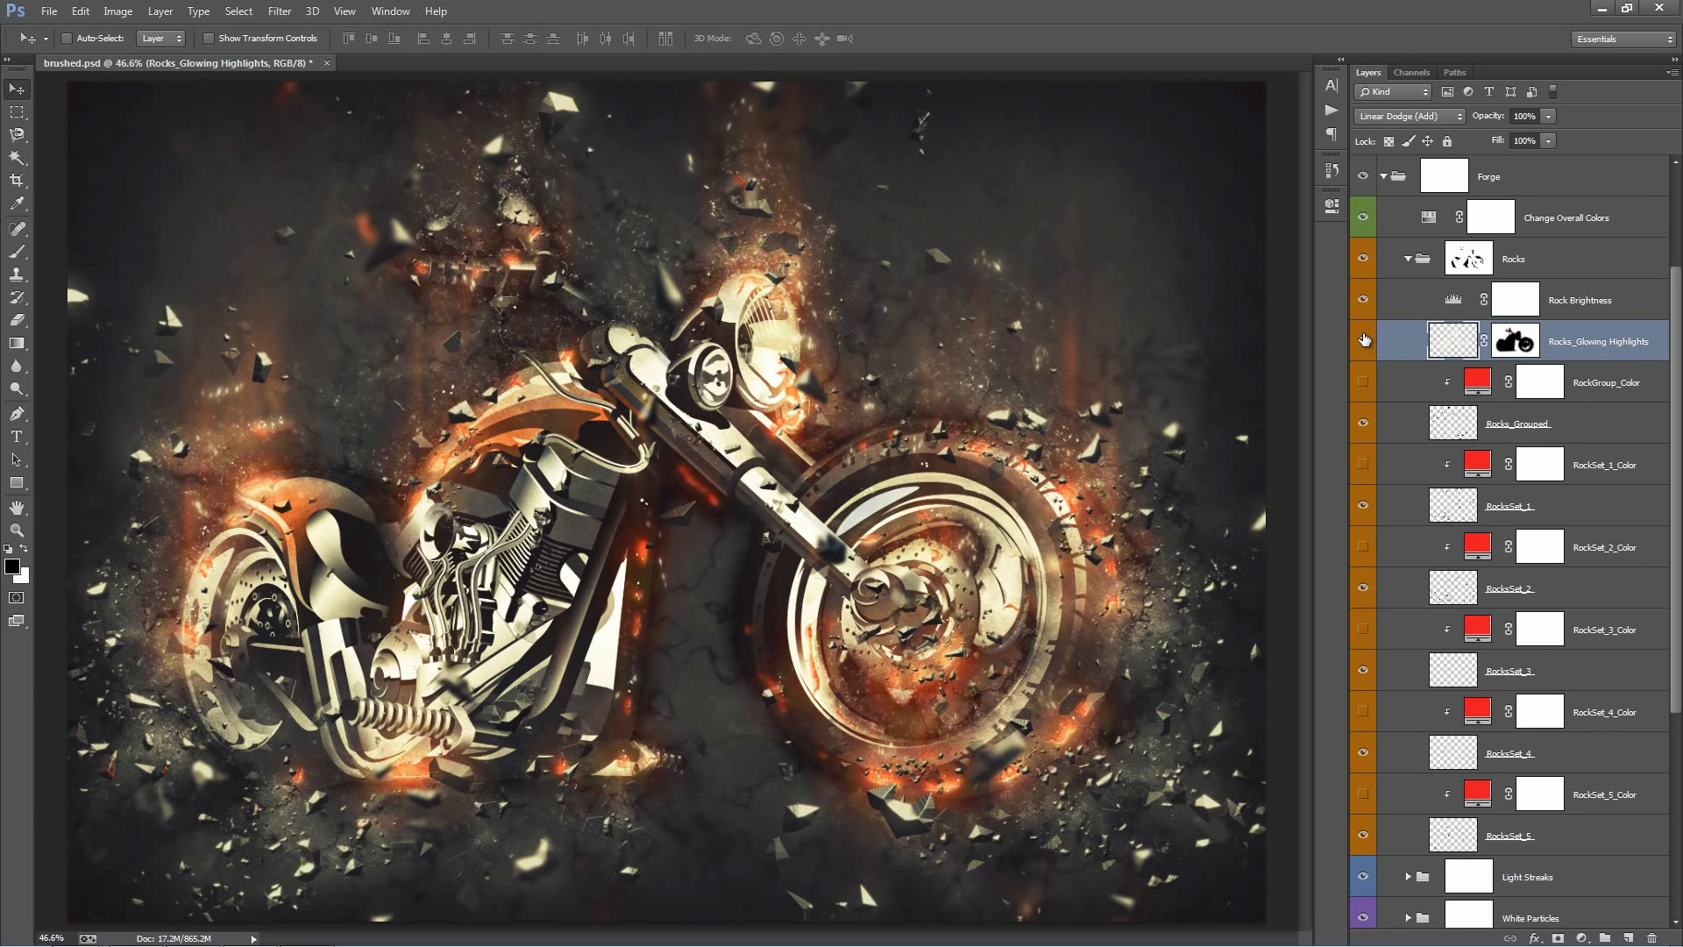
Select the Rocks_Grouped layer together with the RocksSet_1 to RocksSet_5 layers
{"action": "left_click", "coordinate": [1650, 390]}
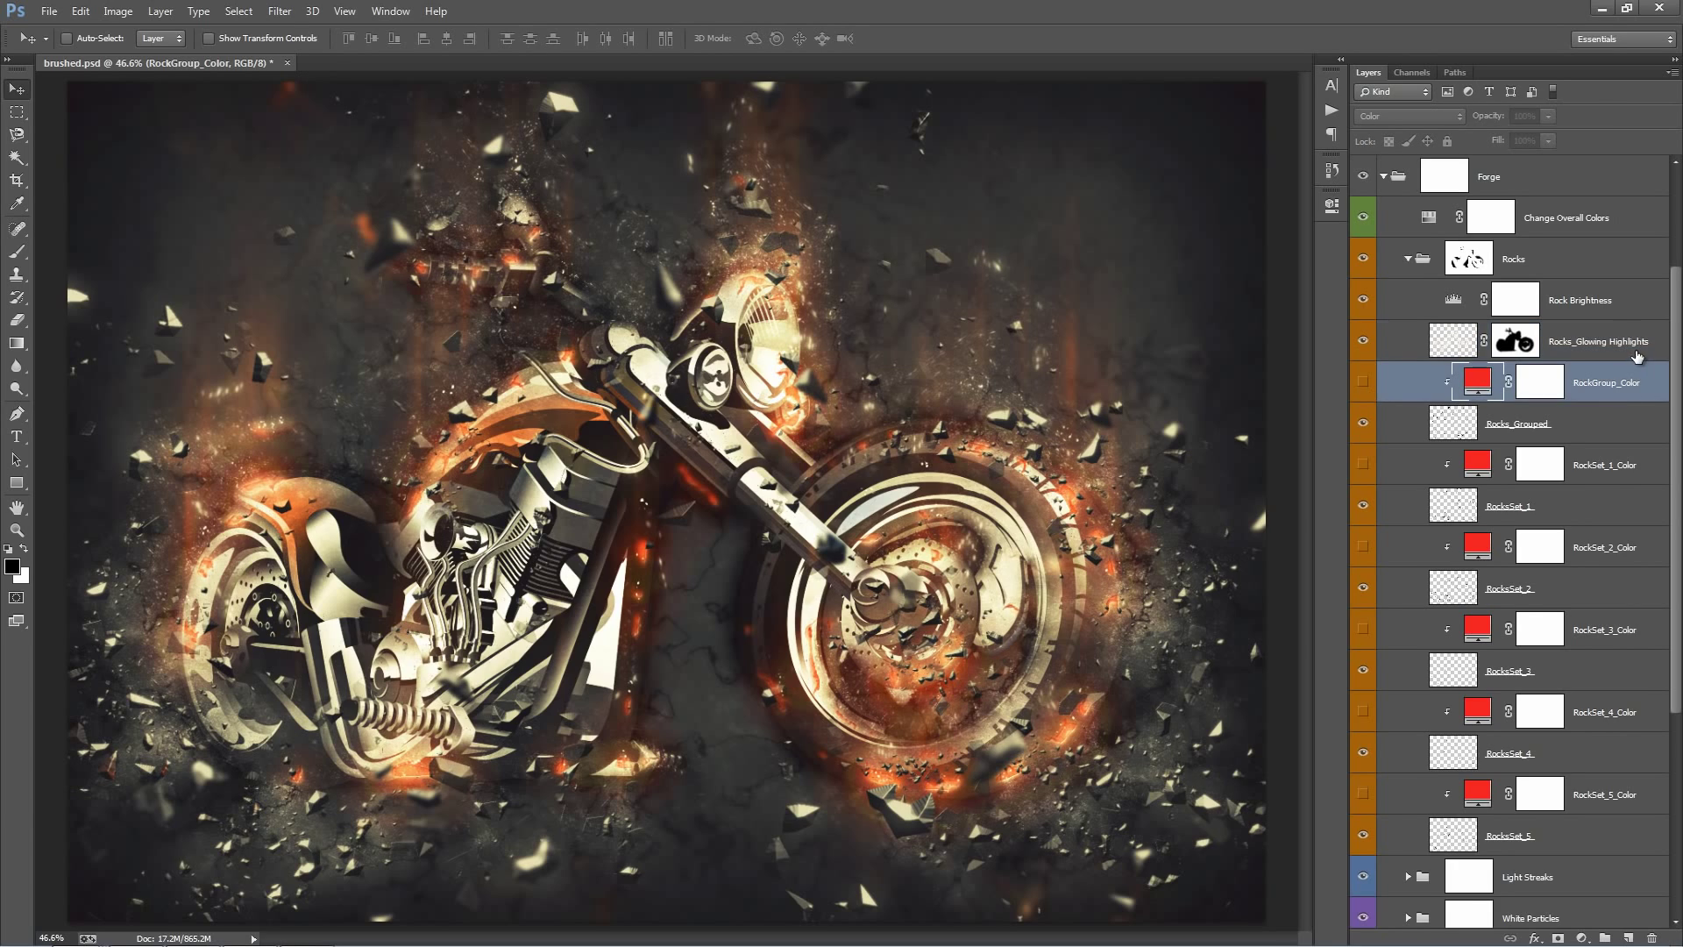
{"action": "scroll", "coordinate": [1626, 351], "scroll_direction": "down", "scroll_amount": 2}
{"action": "left_click", "coordinate": [1604, 342]}
{"action": "left_click", "coordinate": [1583, 429], "text": "ctrl"}
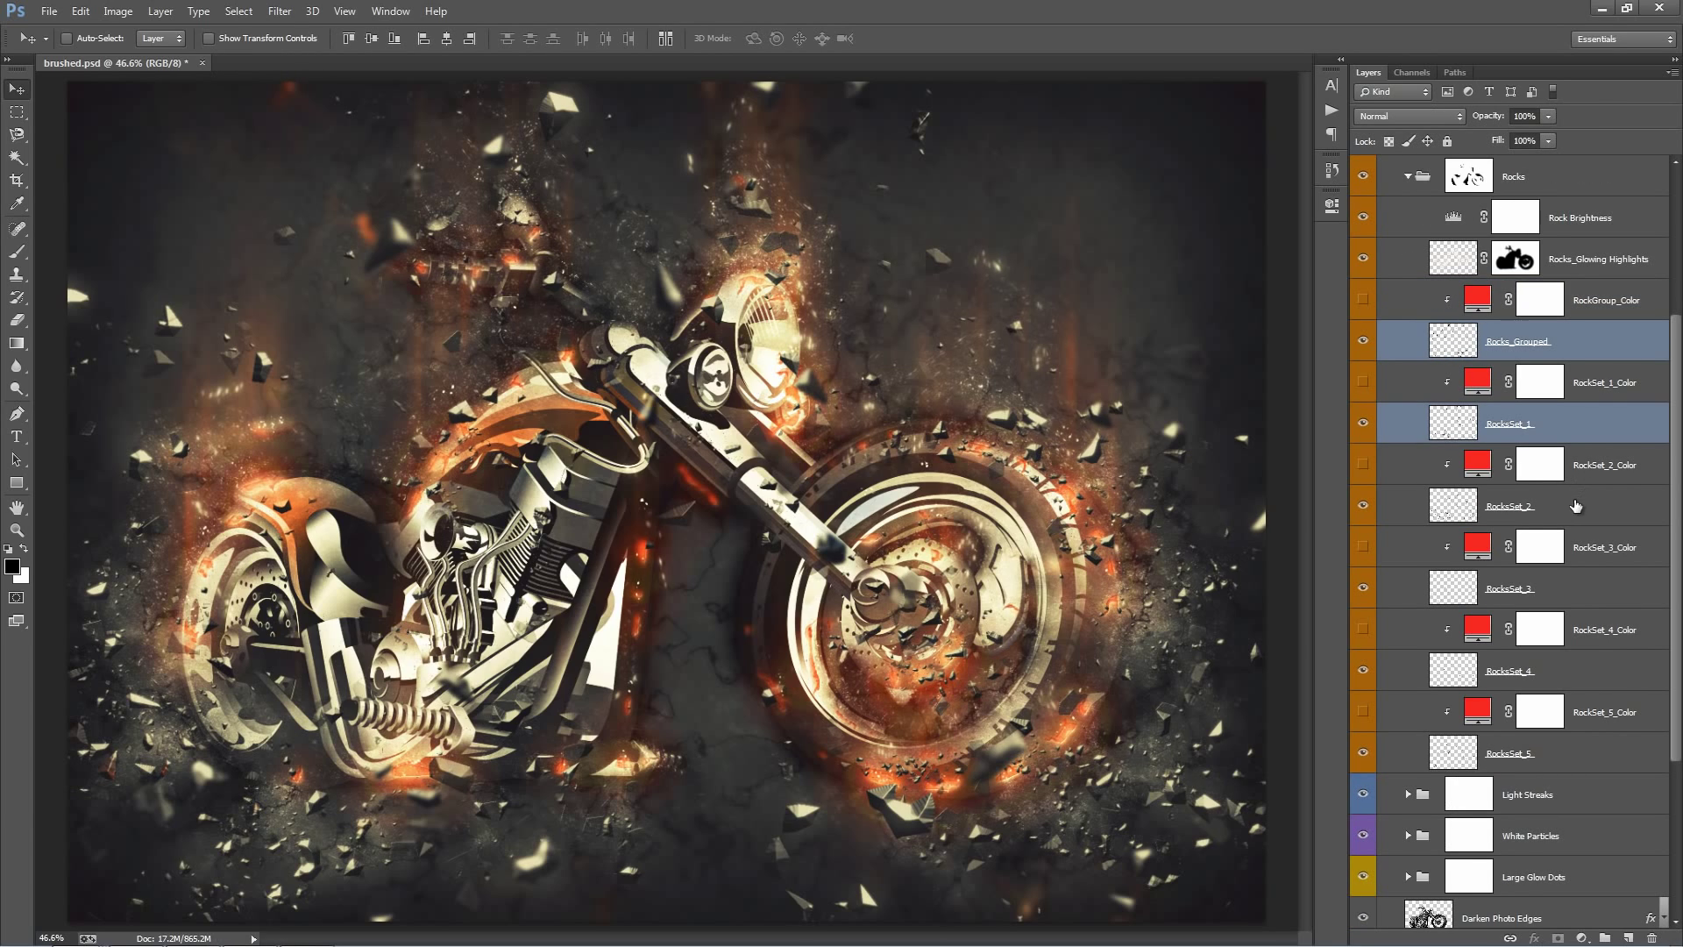
{"action": "left_click", "coordinate": [1578, 504], "text": "ctrl"}
{"action": "left_click", "coordinate": [1580, 600], "text": "ctrl"}
{"action": "left_click", "coordinate": [1593, 682], "text": "ctrl"}
{"action": "left_click", "coordinate": [1610, 755], "text": "ctrl"}
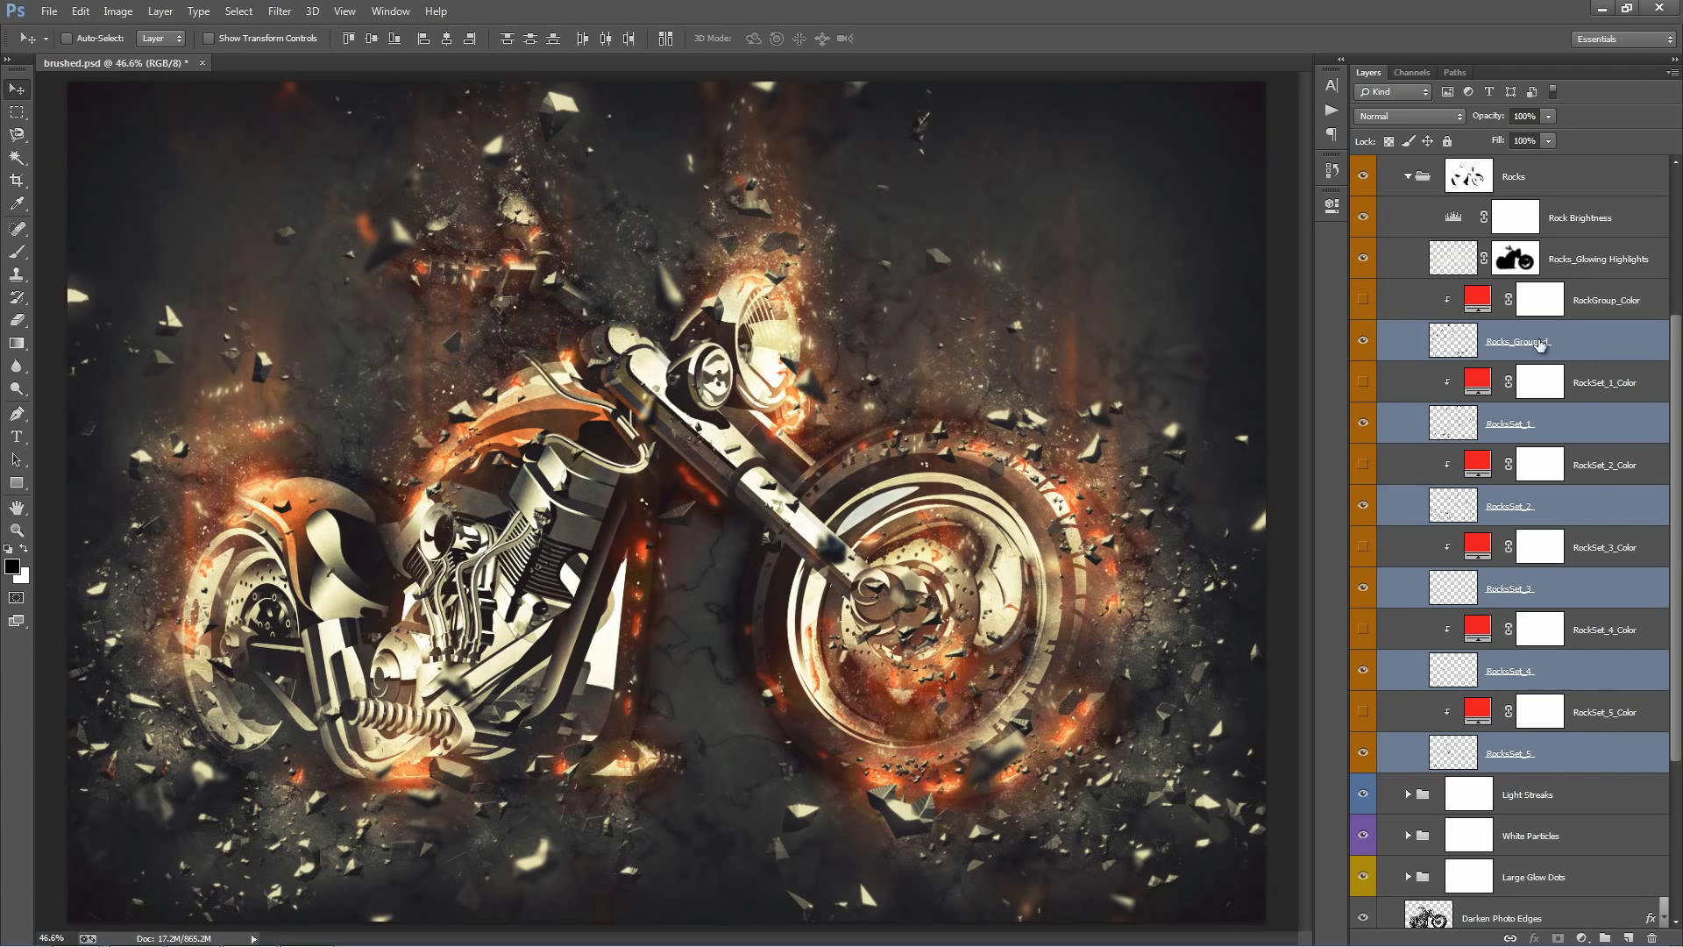
Try moving the Rocks_Grouped layer and the RocksSet_1 layer across the image, undoing each move
{"action": "left_click", "coordinate": [1568, 343]}
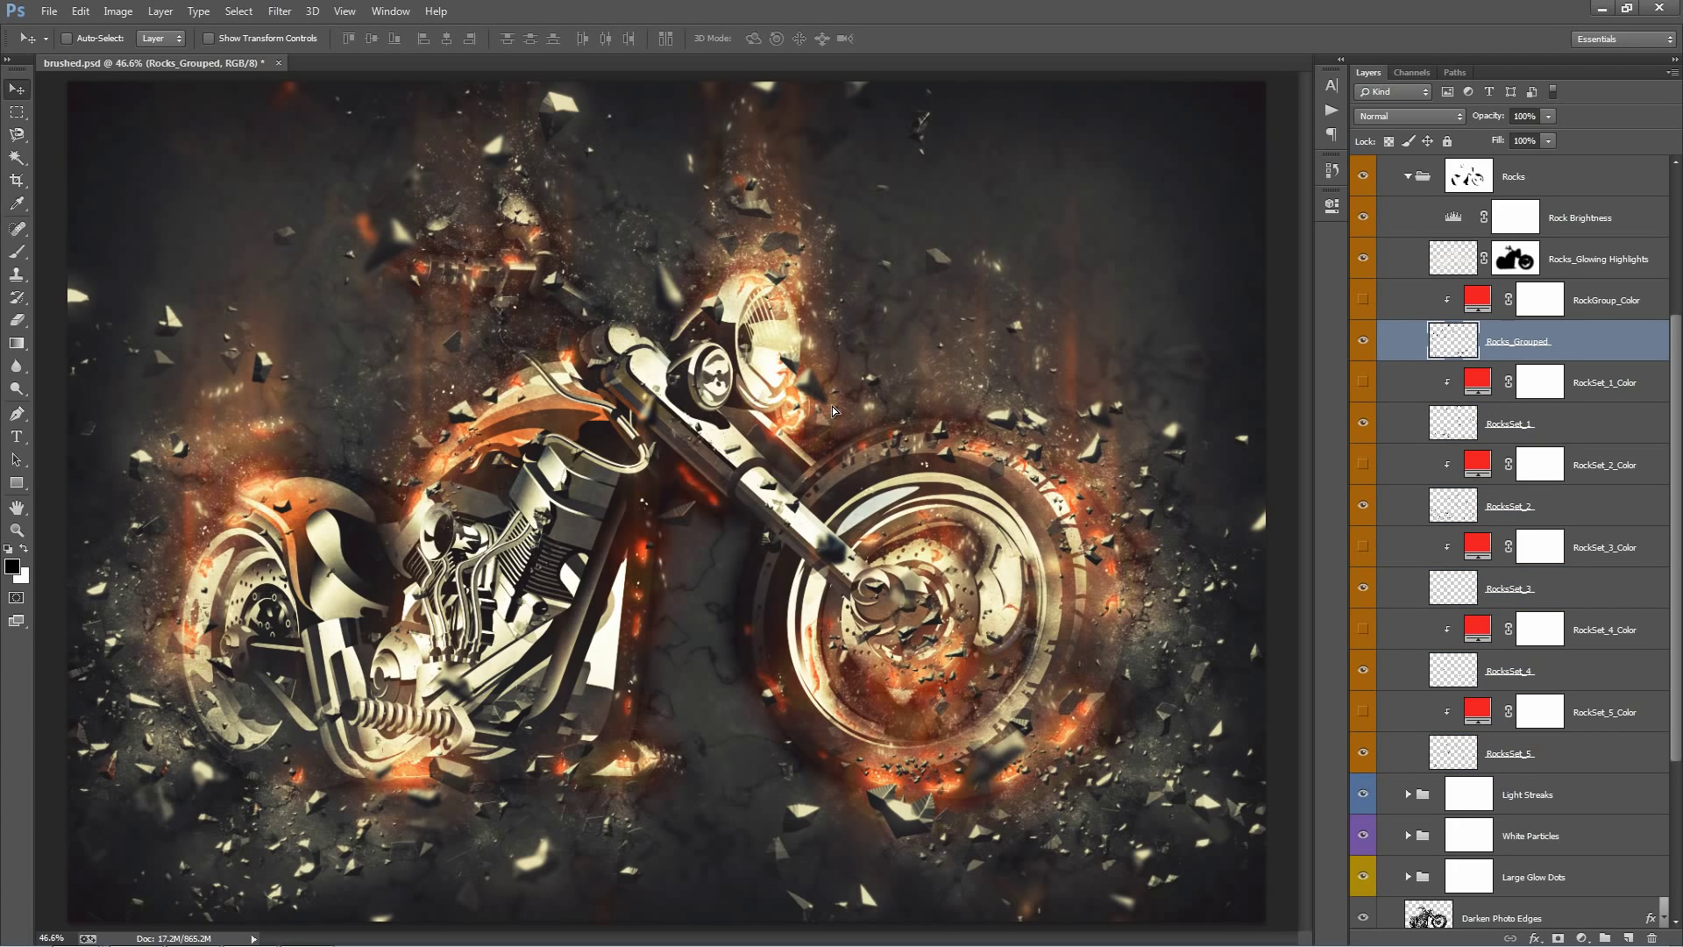
{"action": "left_click_drag", "start_coordinate": [832, 407], "coordinate": [820, 504]}
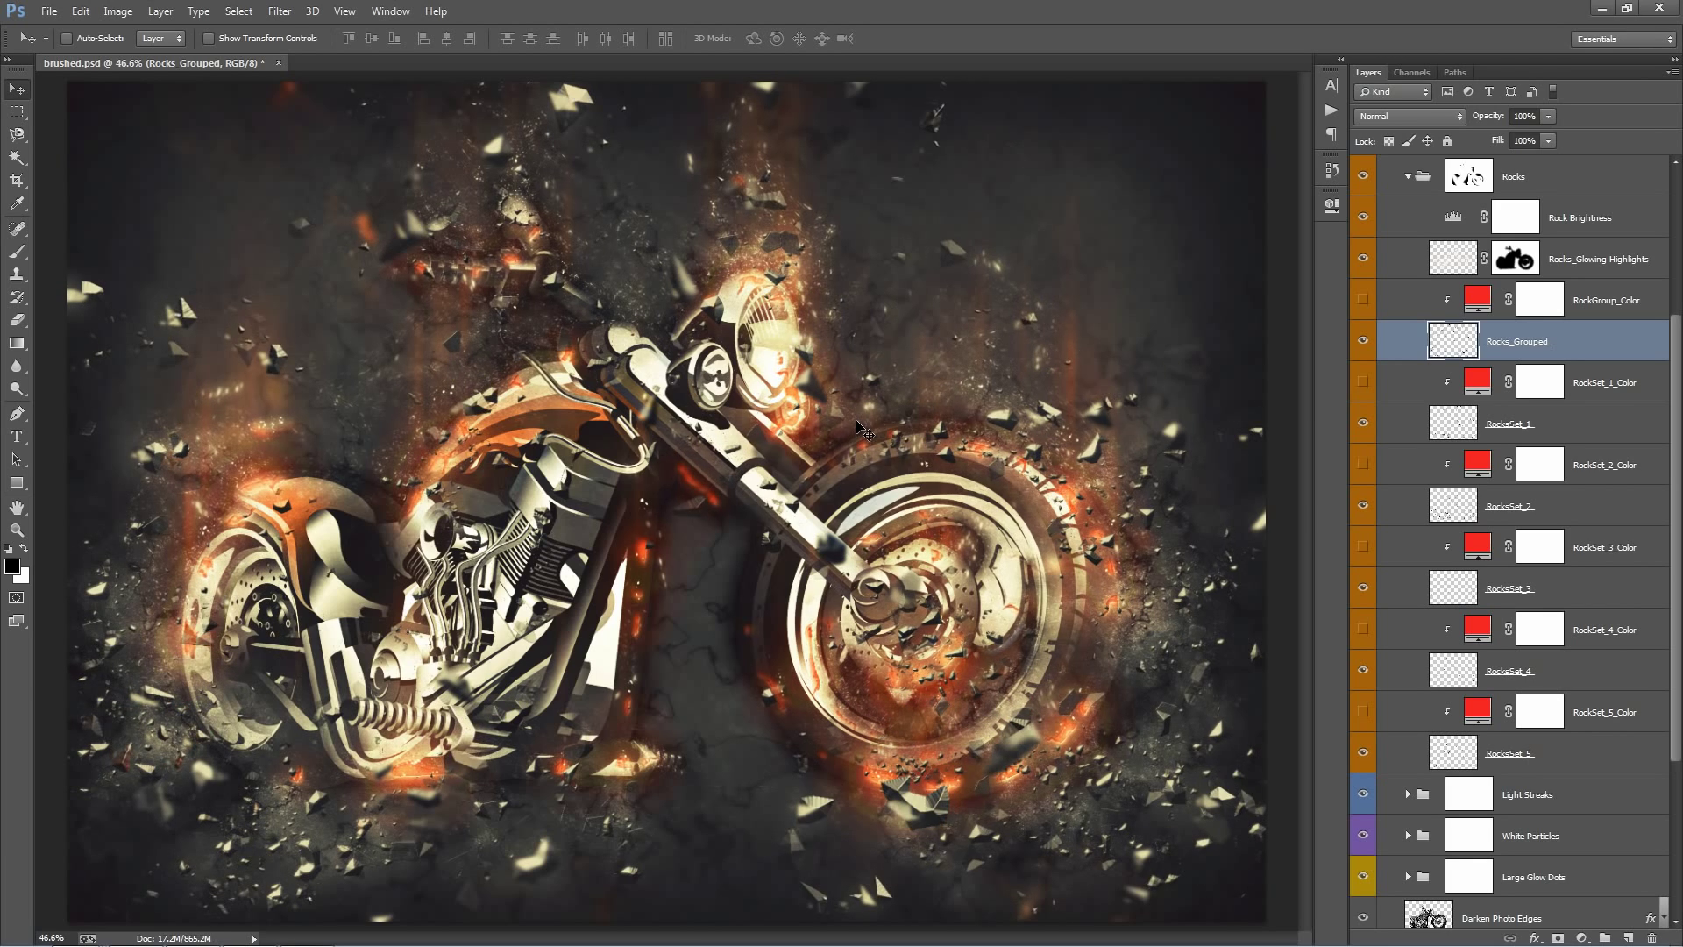
{"action": "left_click", "coordinate": [1564, 430]}
{"action": "left_click_drag", "start_coordinate": [694, 388], "coordinate": [711, 378]}
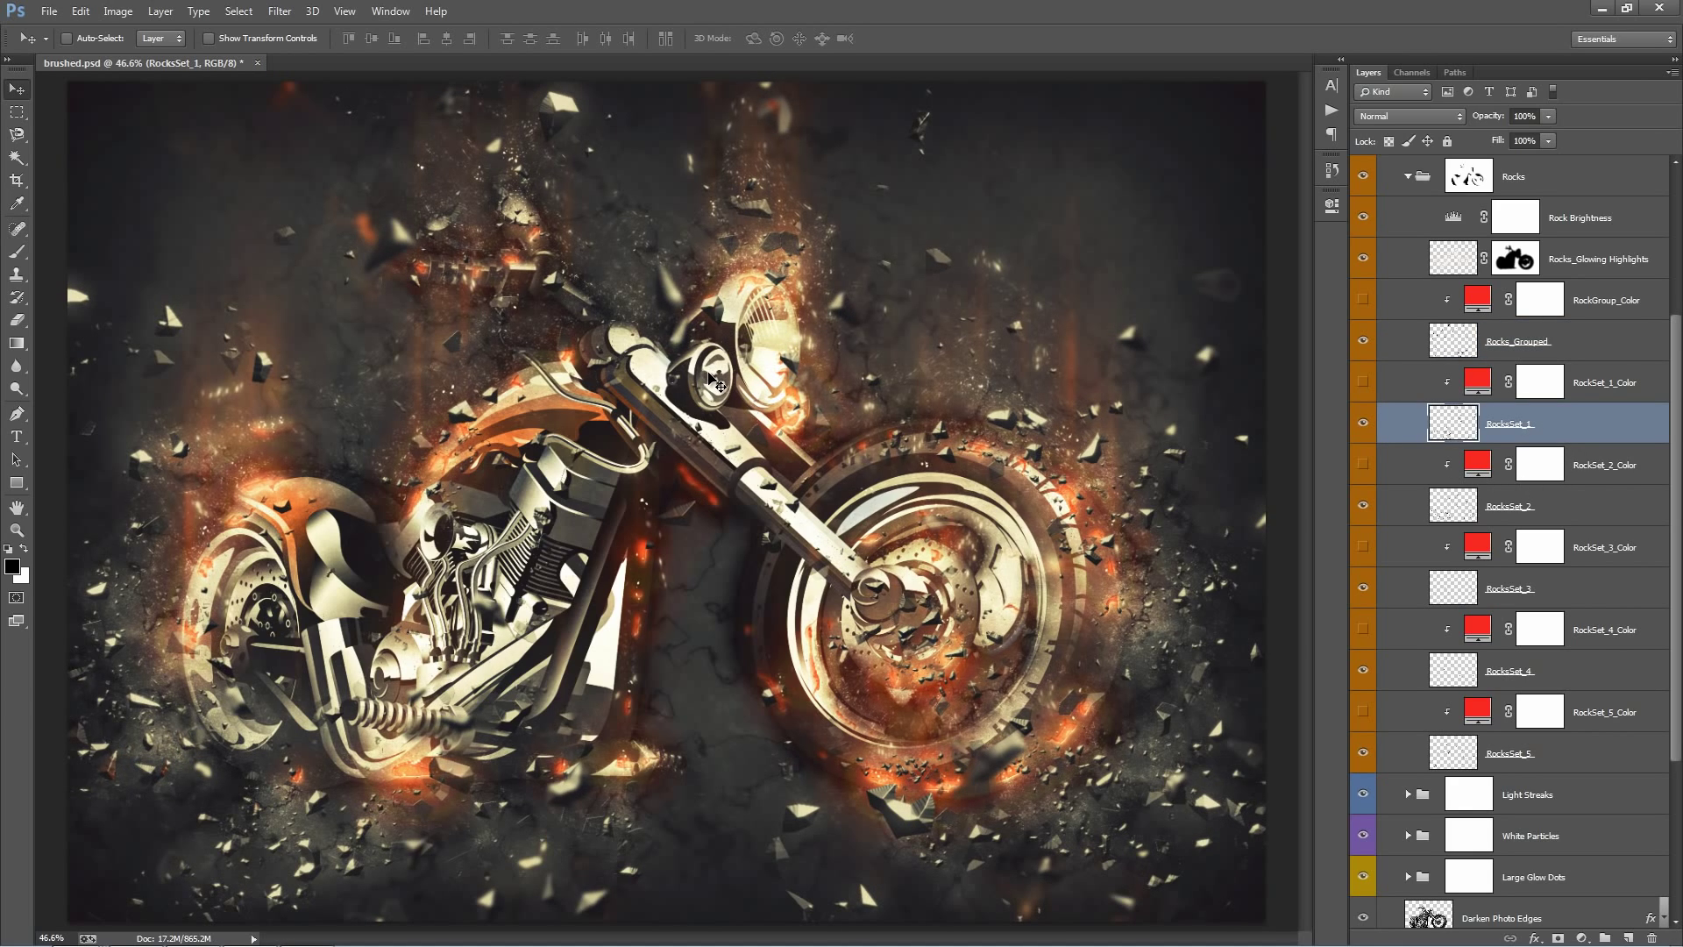
{"action": "key", "text": "ctrl+z"}
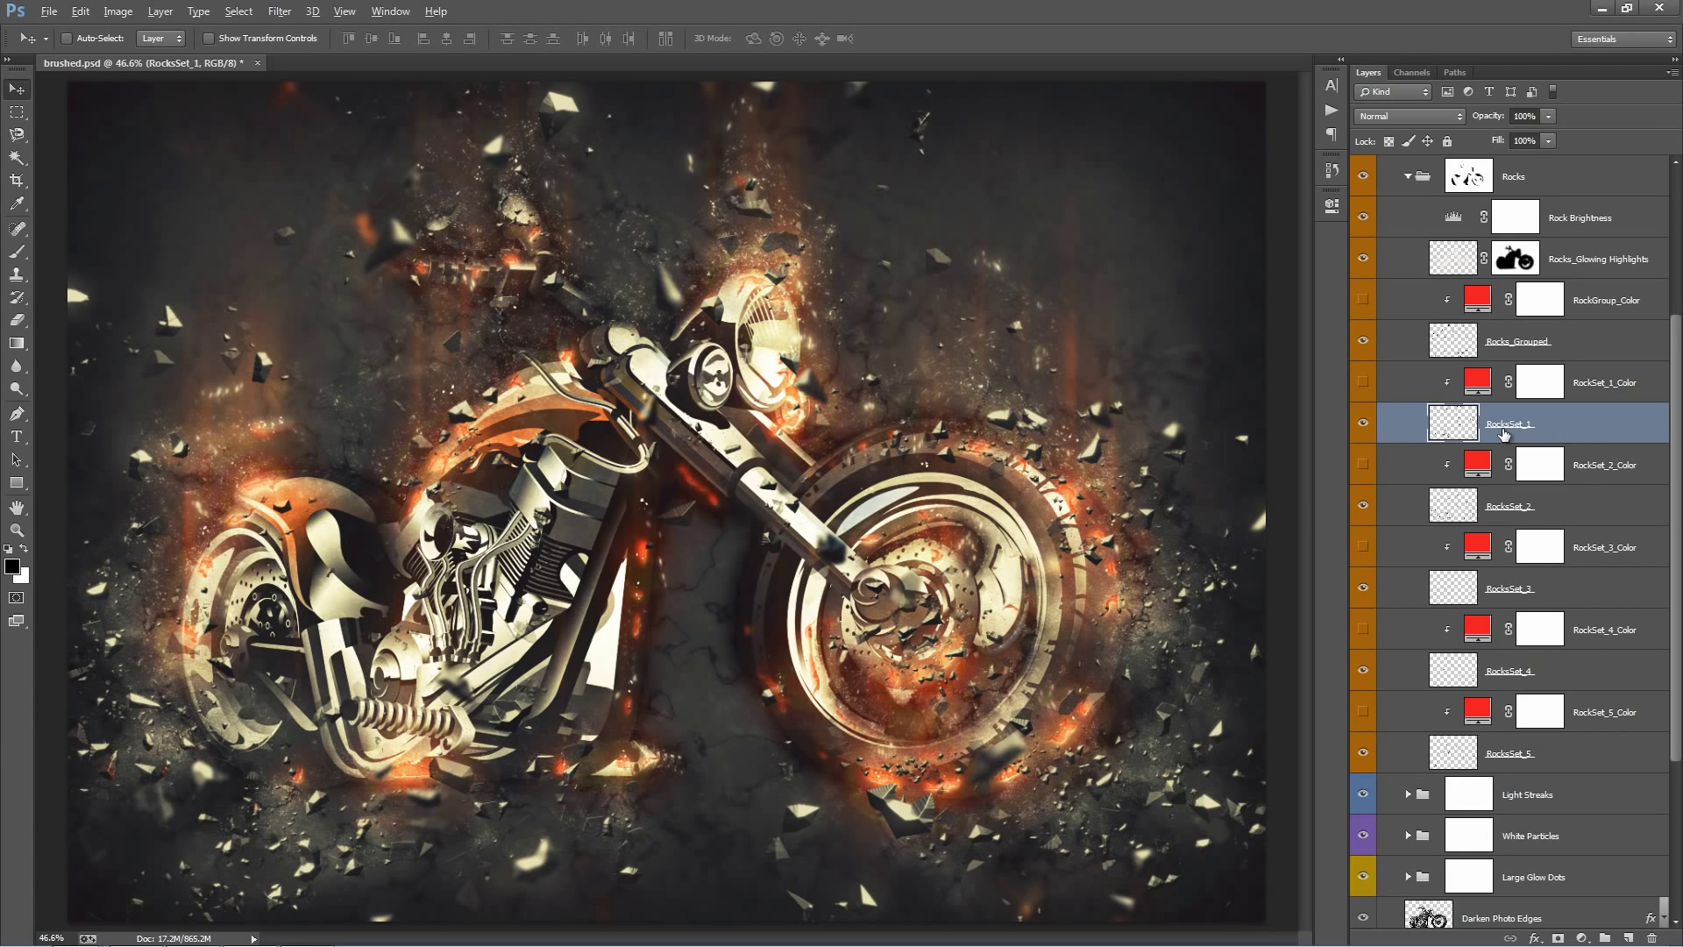
Try adding more rocks with a repositioned duplicate of the RocksSet_1 layer, and delete the copy
{"action": "left_click_drag", "start_coordinate": [1503, 432], "coordinate": [1511, 447]}
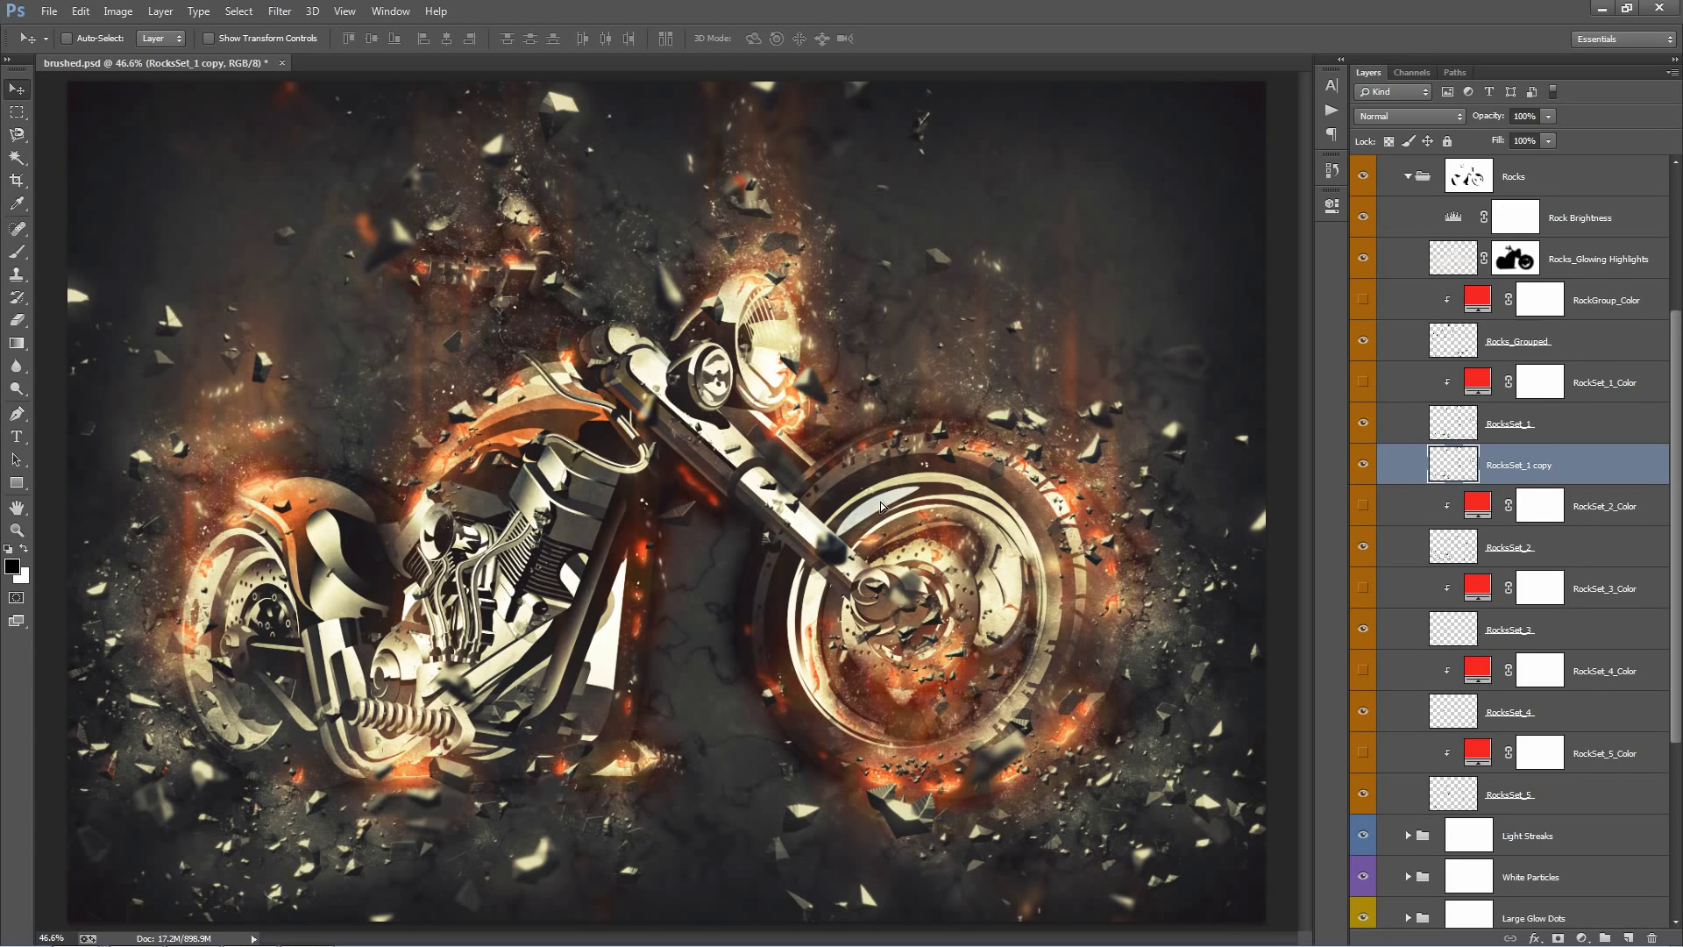
{"action": "left_click_drag", "start_coordinate": [880, 322], "coordinate": [852, 232]}
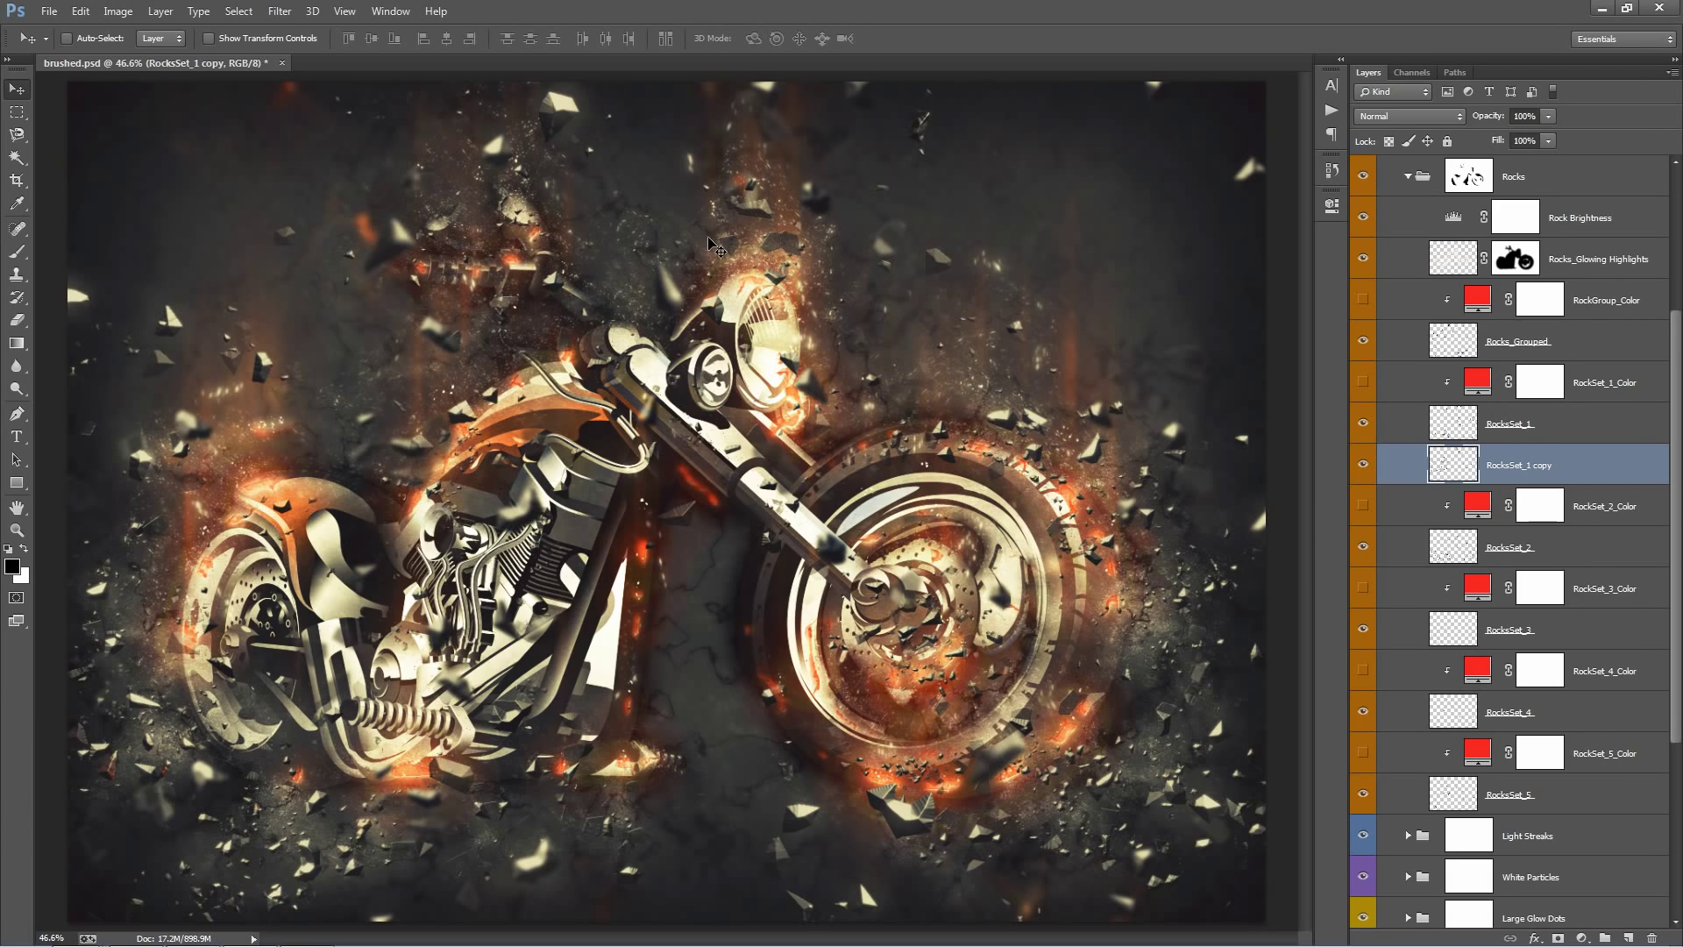
{"action": "key", "text": "Delete"}
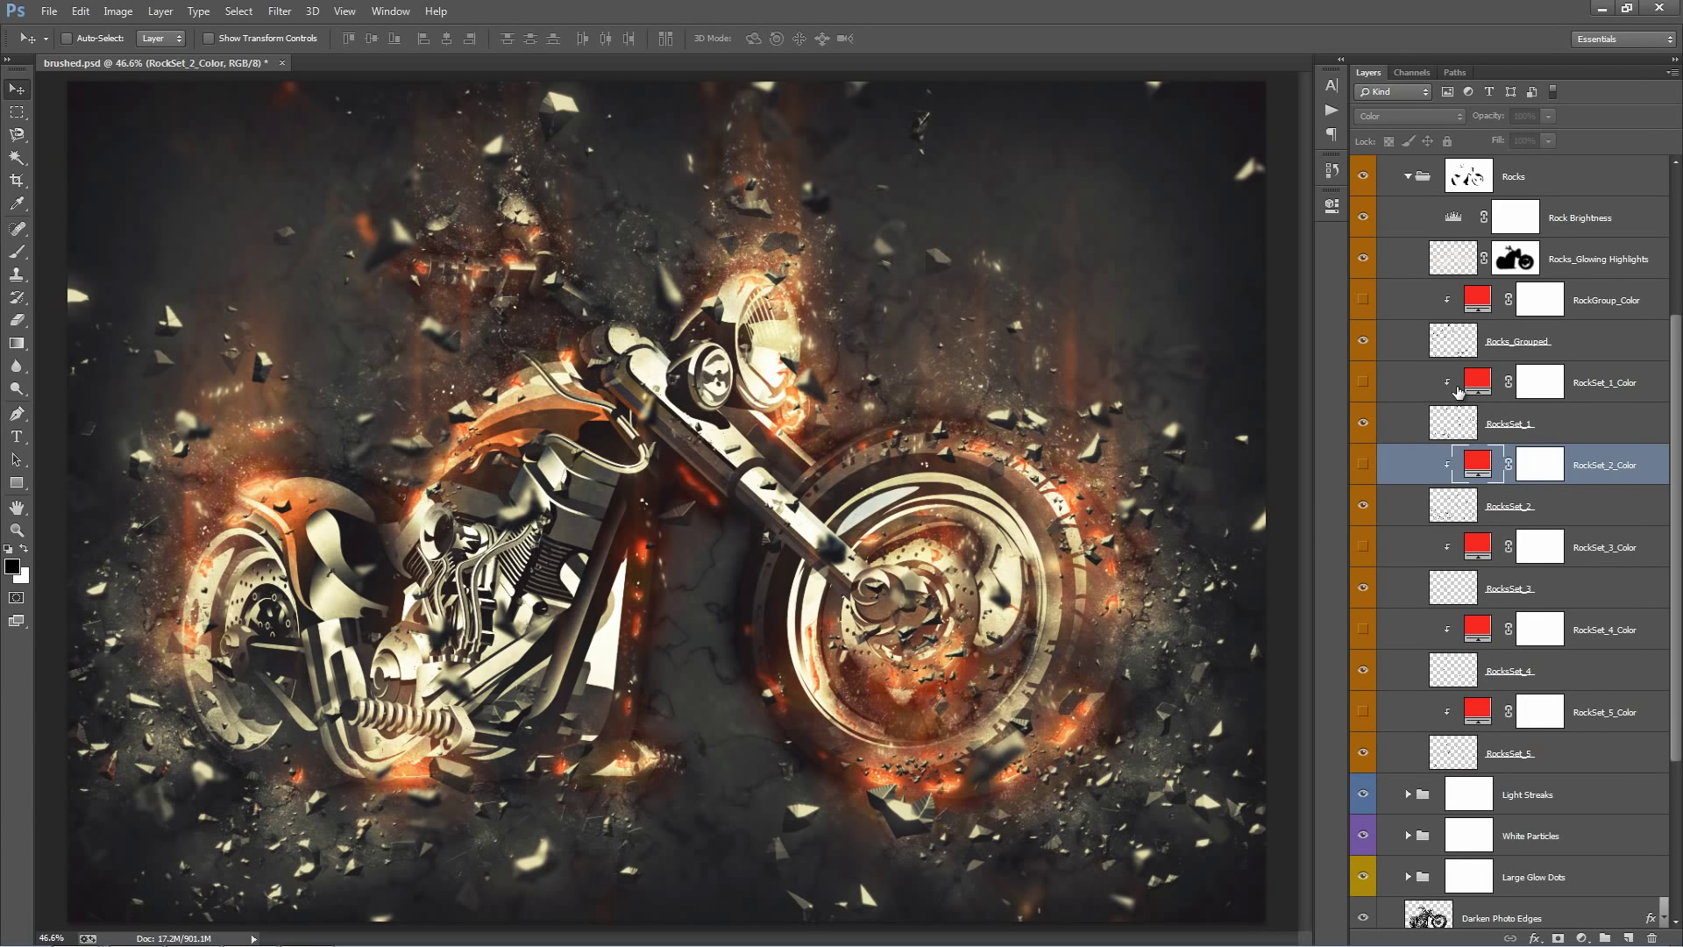
Turn on the RockGroup_Color fill layer to tint the rocks on the Rocks_Grouped layer
{"action": "left_click", "coordinate": [1544, 353]}
{"action": "scroll", "coordinate": [1550, 385], "scroll_direction": "up", "scroll_amount": 1}
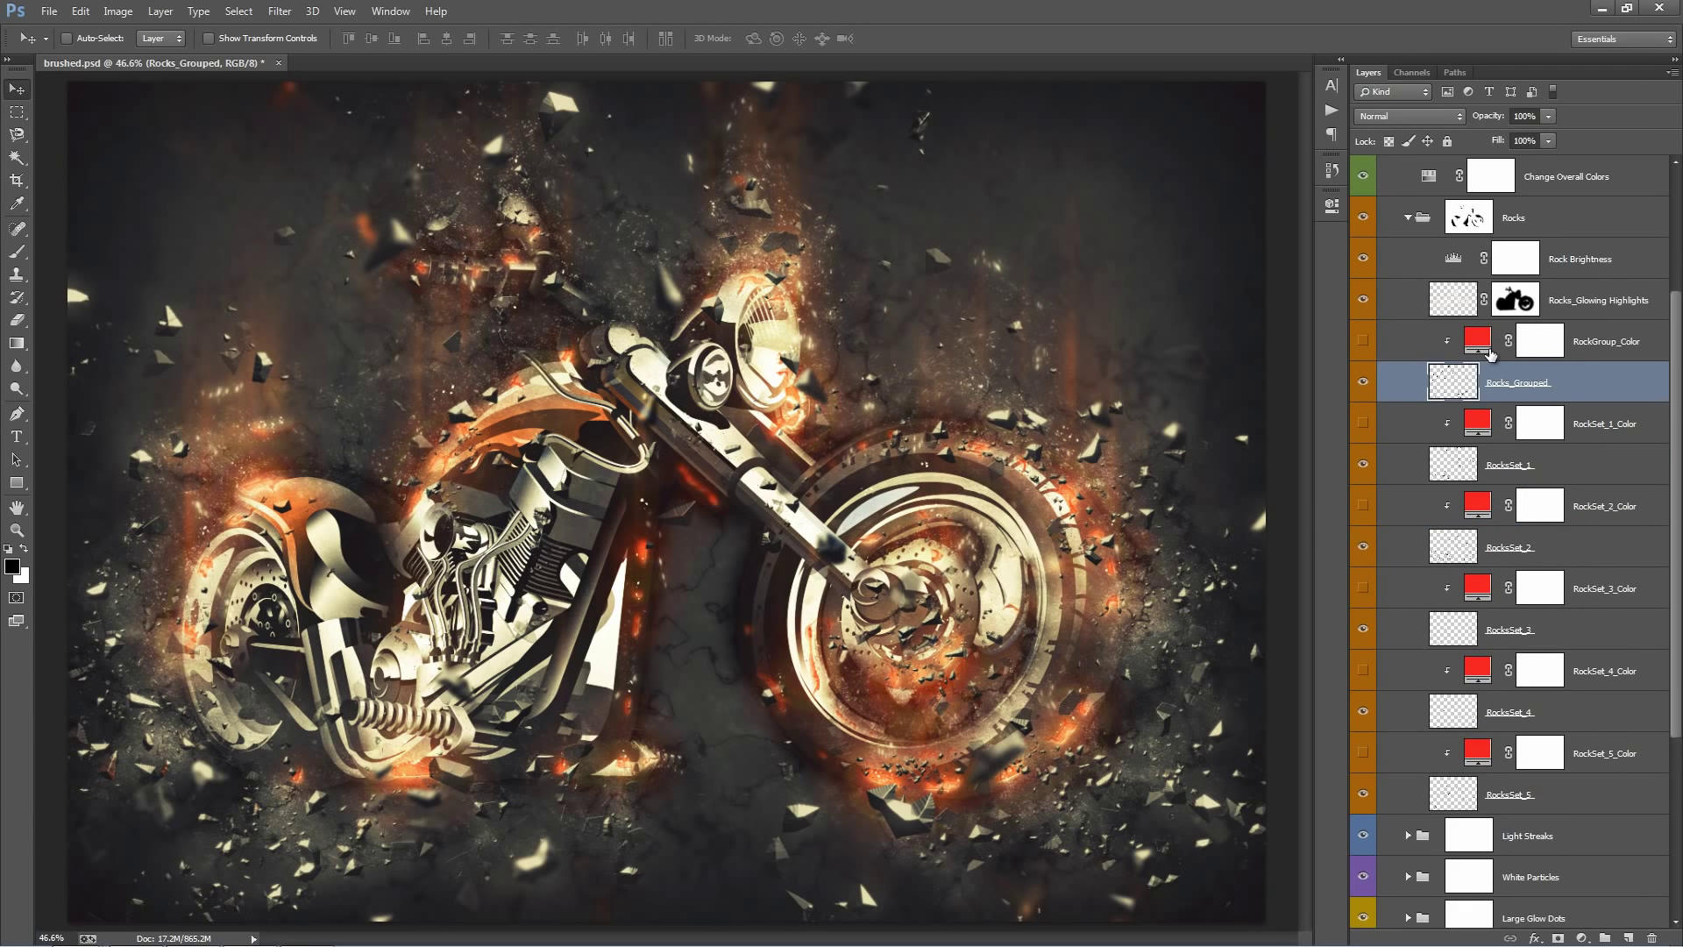
{"action": "left_click", "coordinate": [1394, 358]}
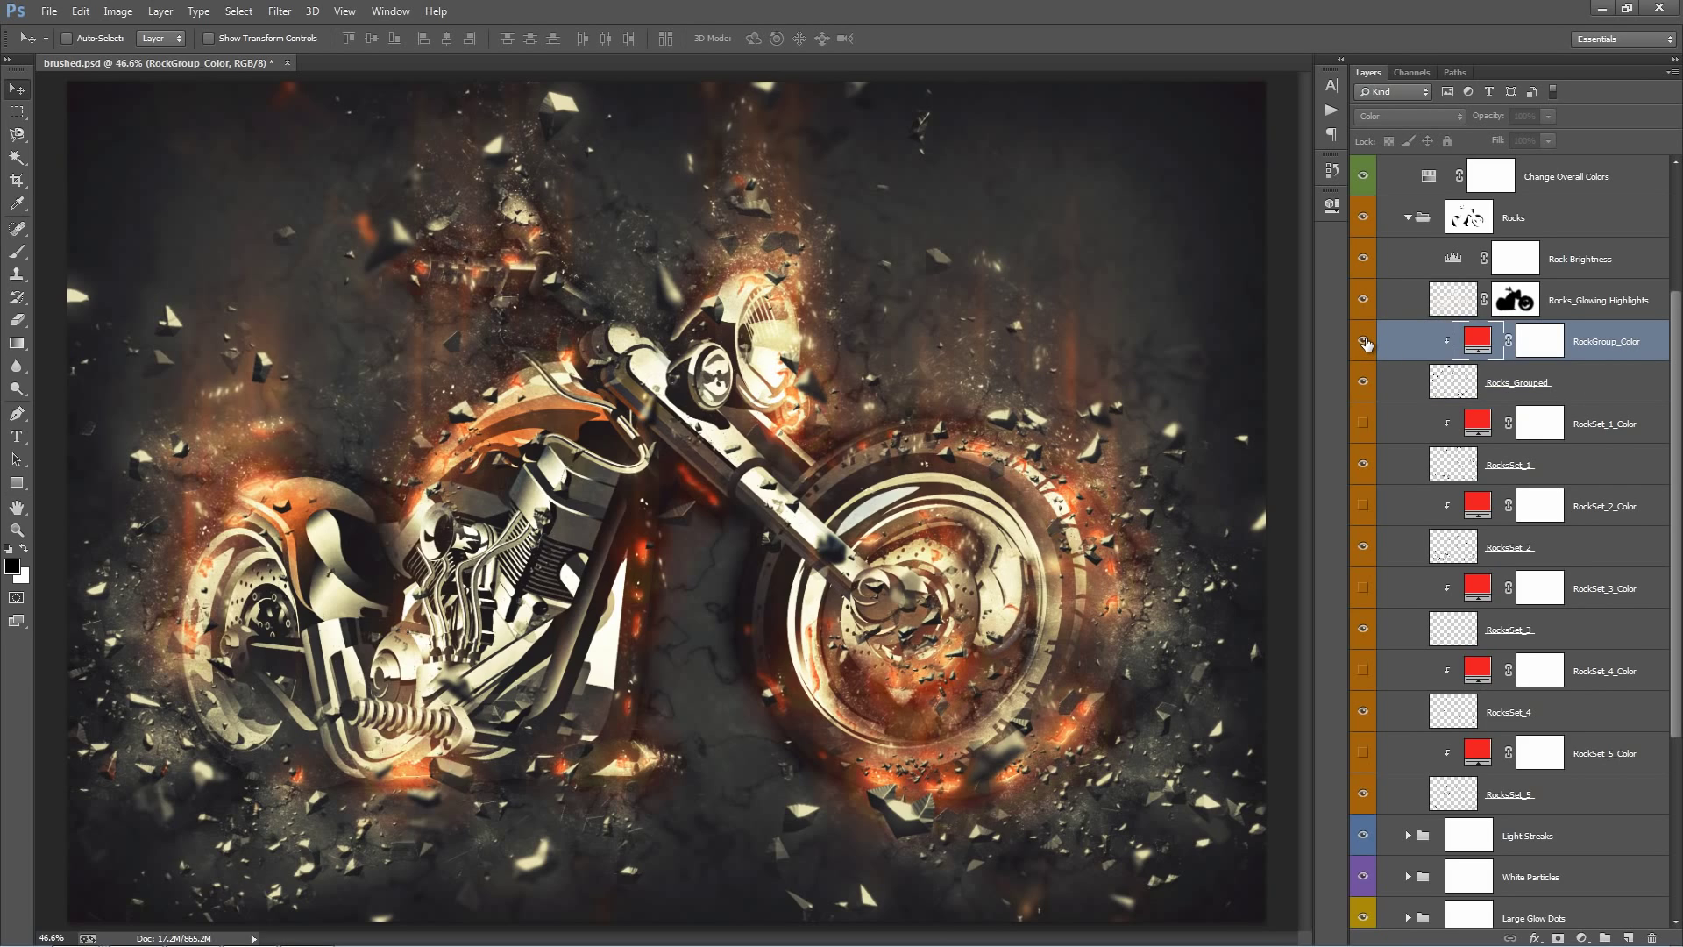
{"action": "left_click", "coordinate": [1363, 341]}
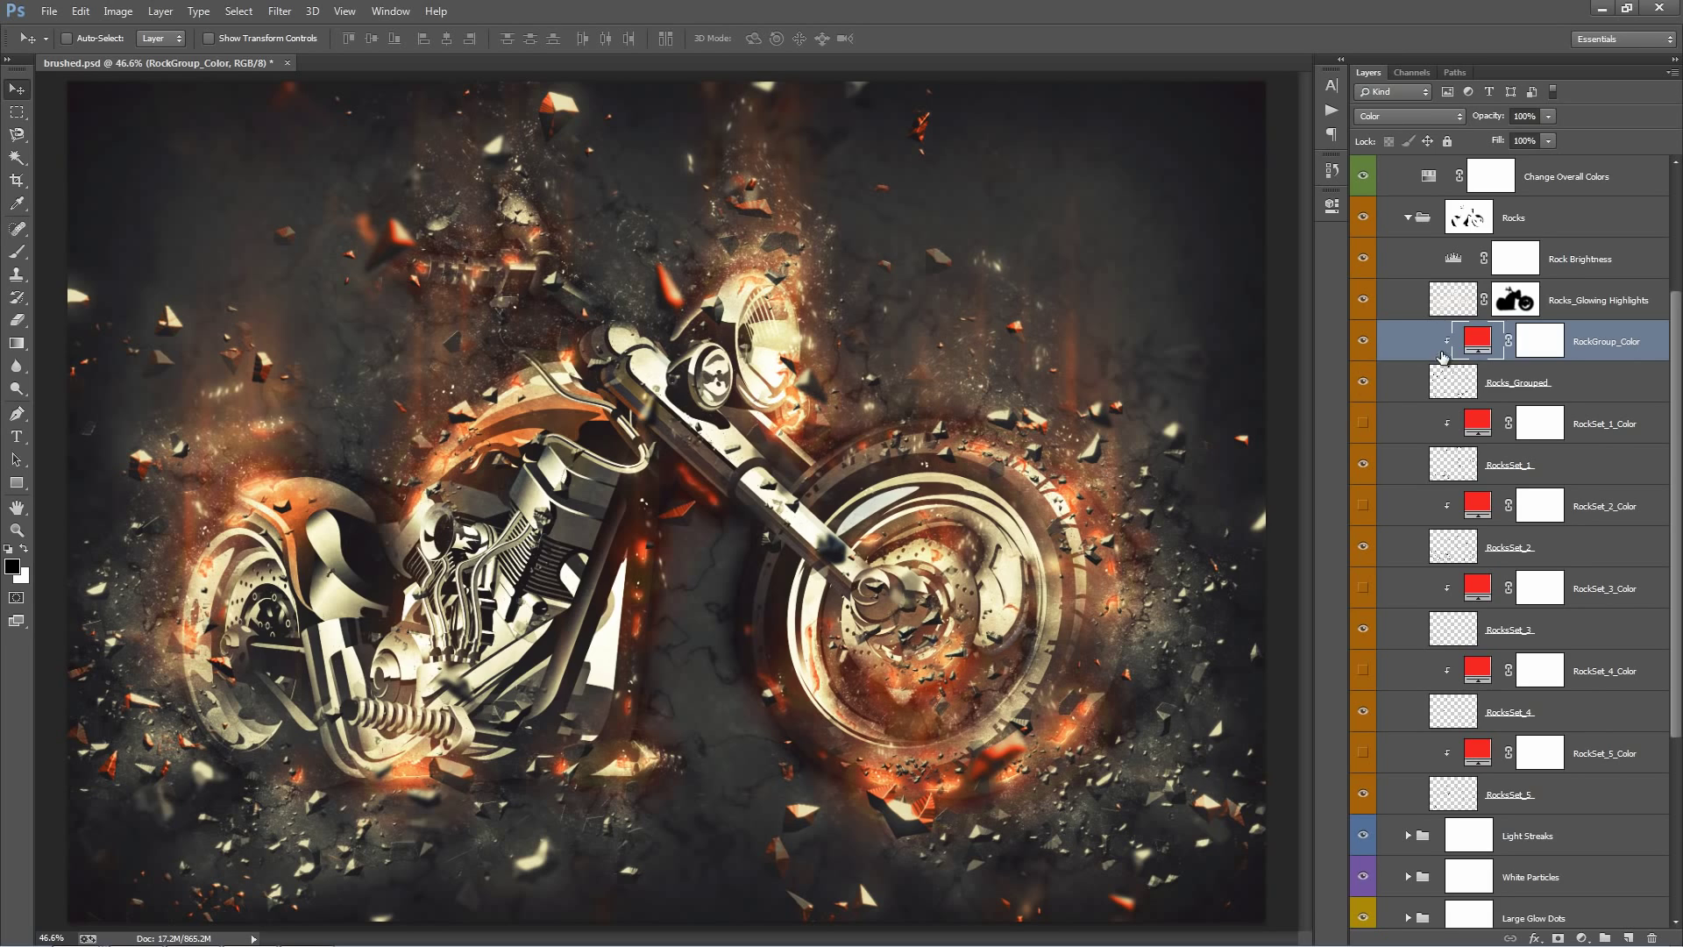
Try blue, green and red hues for the RockGroup_Color fill, and settle on the muted brown 8e6344
{"action": "double_click", "coordinate": [1478, 340]}
{"action": "left_click", "coordinate": [1077, 284]}
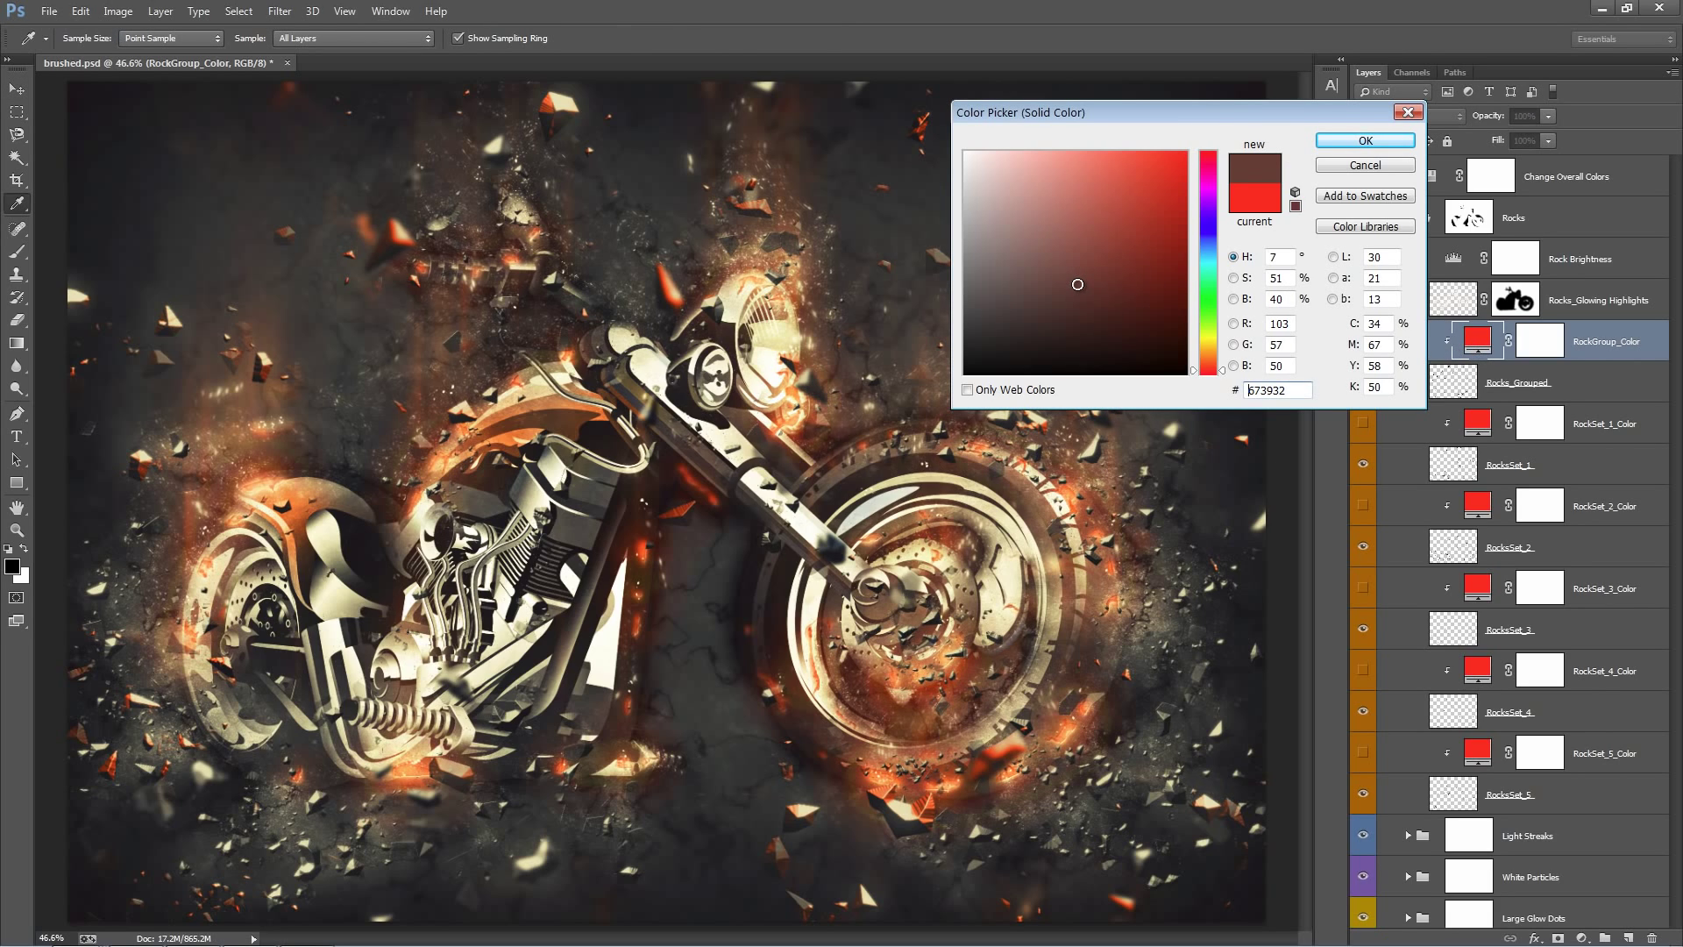
{"action": "left_click", "coordinate": [1079, 251]}
{"action": "left_click", "coordinate": [1210, 225]}
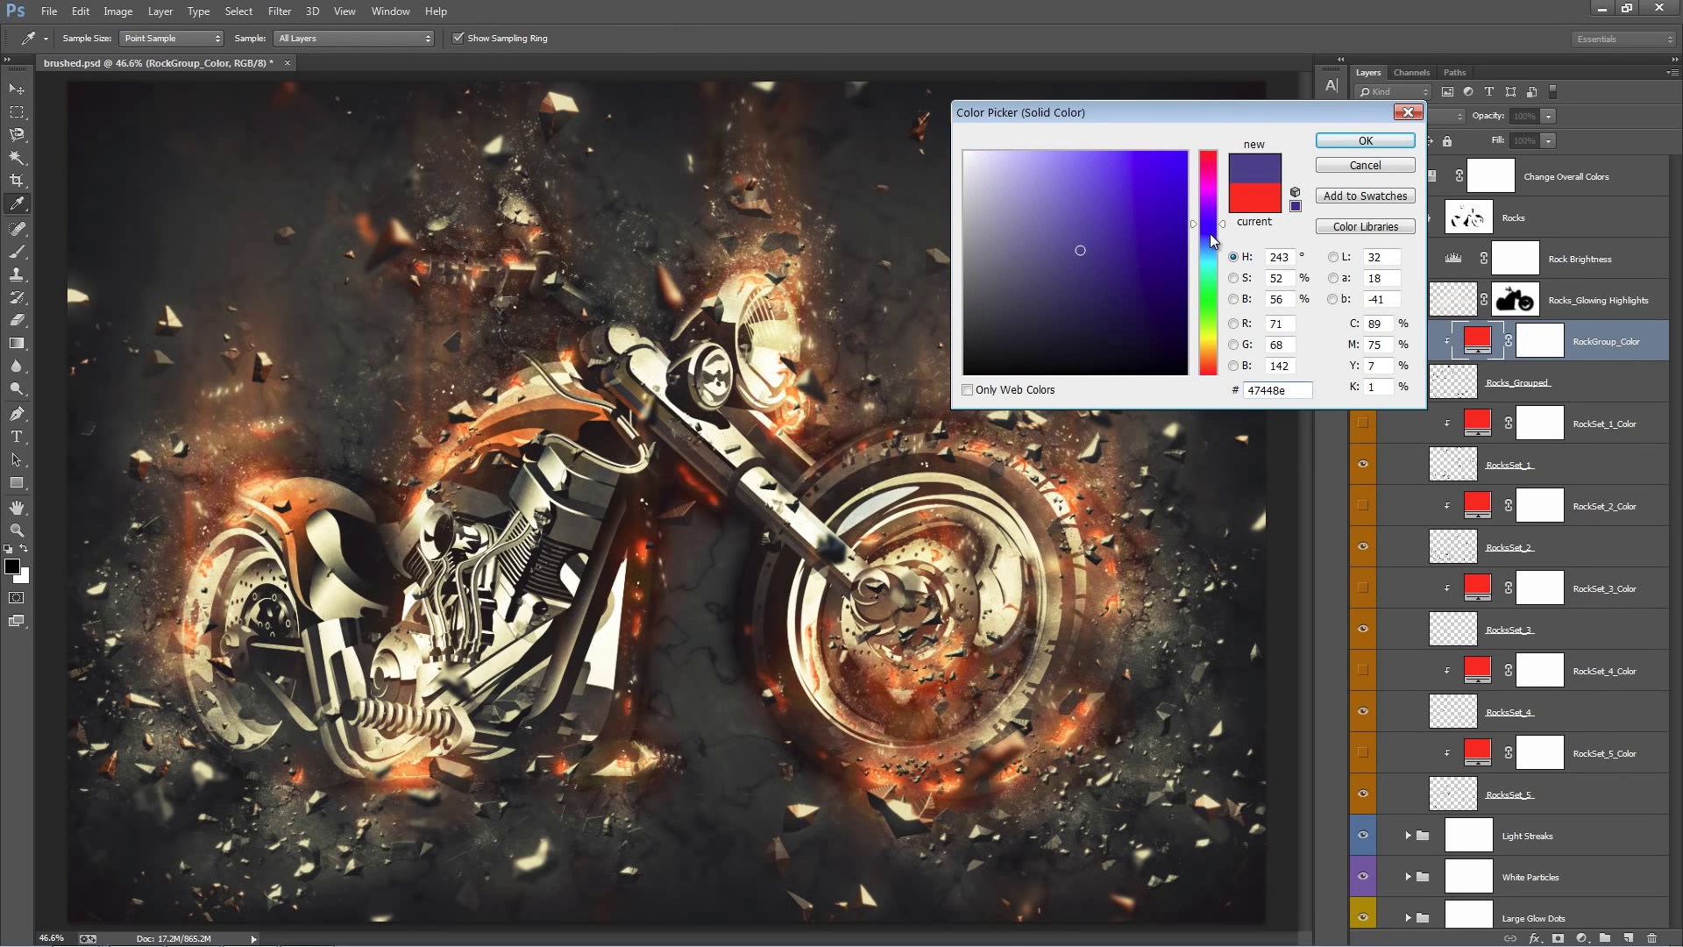
{"action": "left_click", "coordinate": [1210, 302]}
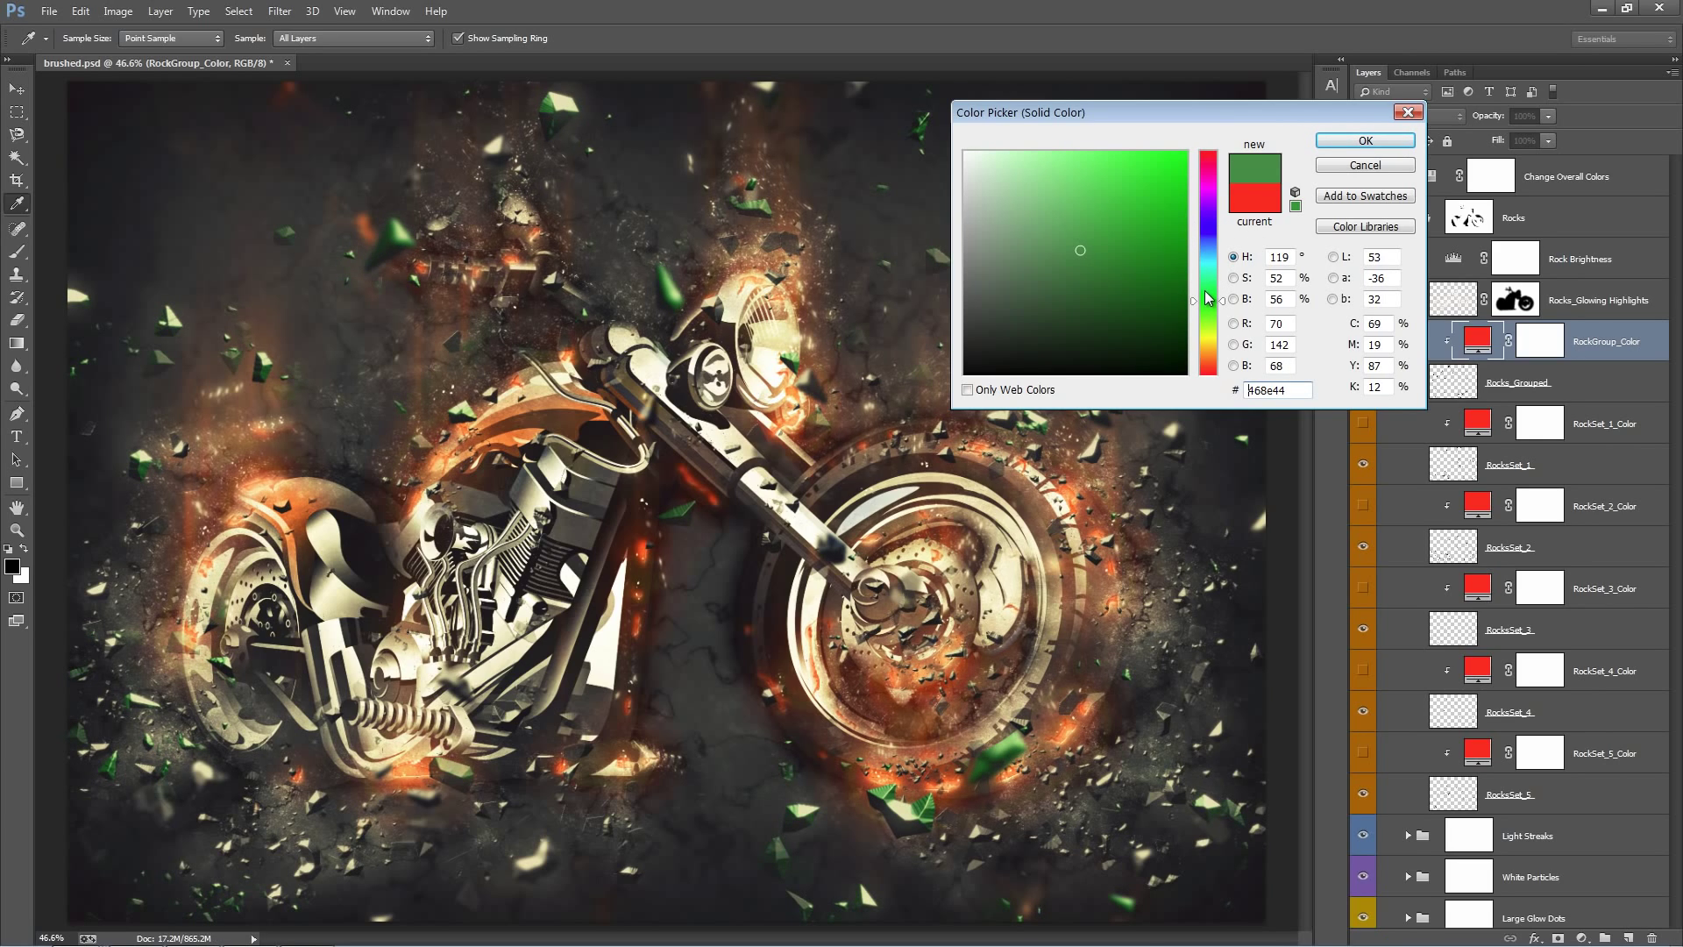
{"action": "left_click_drag", "start_coordinate": [1208, 285], "coordinate": [1218, 409]}
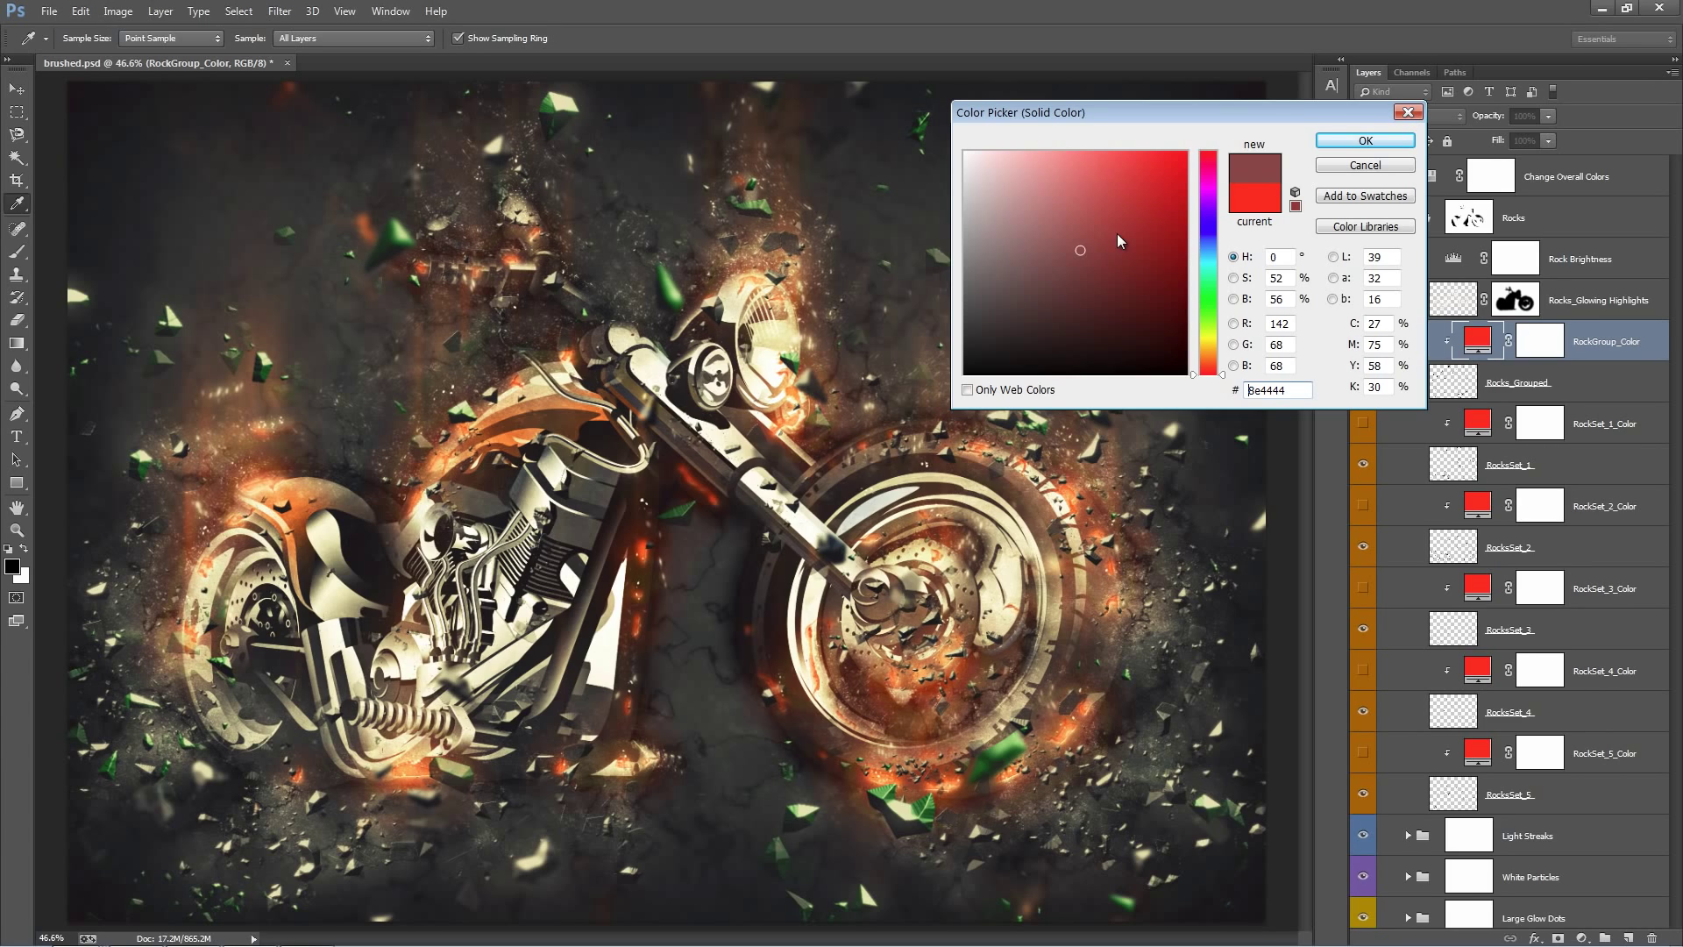
{"action": "left_click", "coordinate": [1207, 359]}
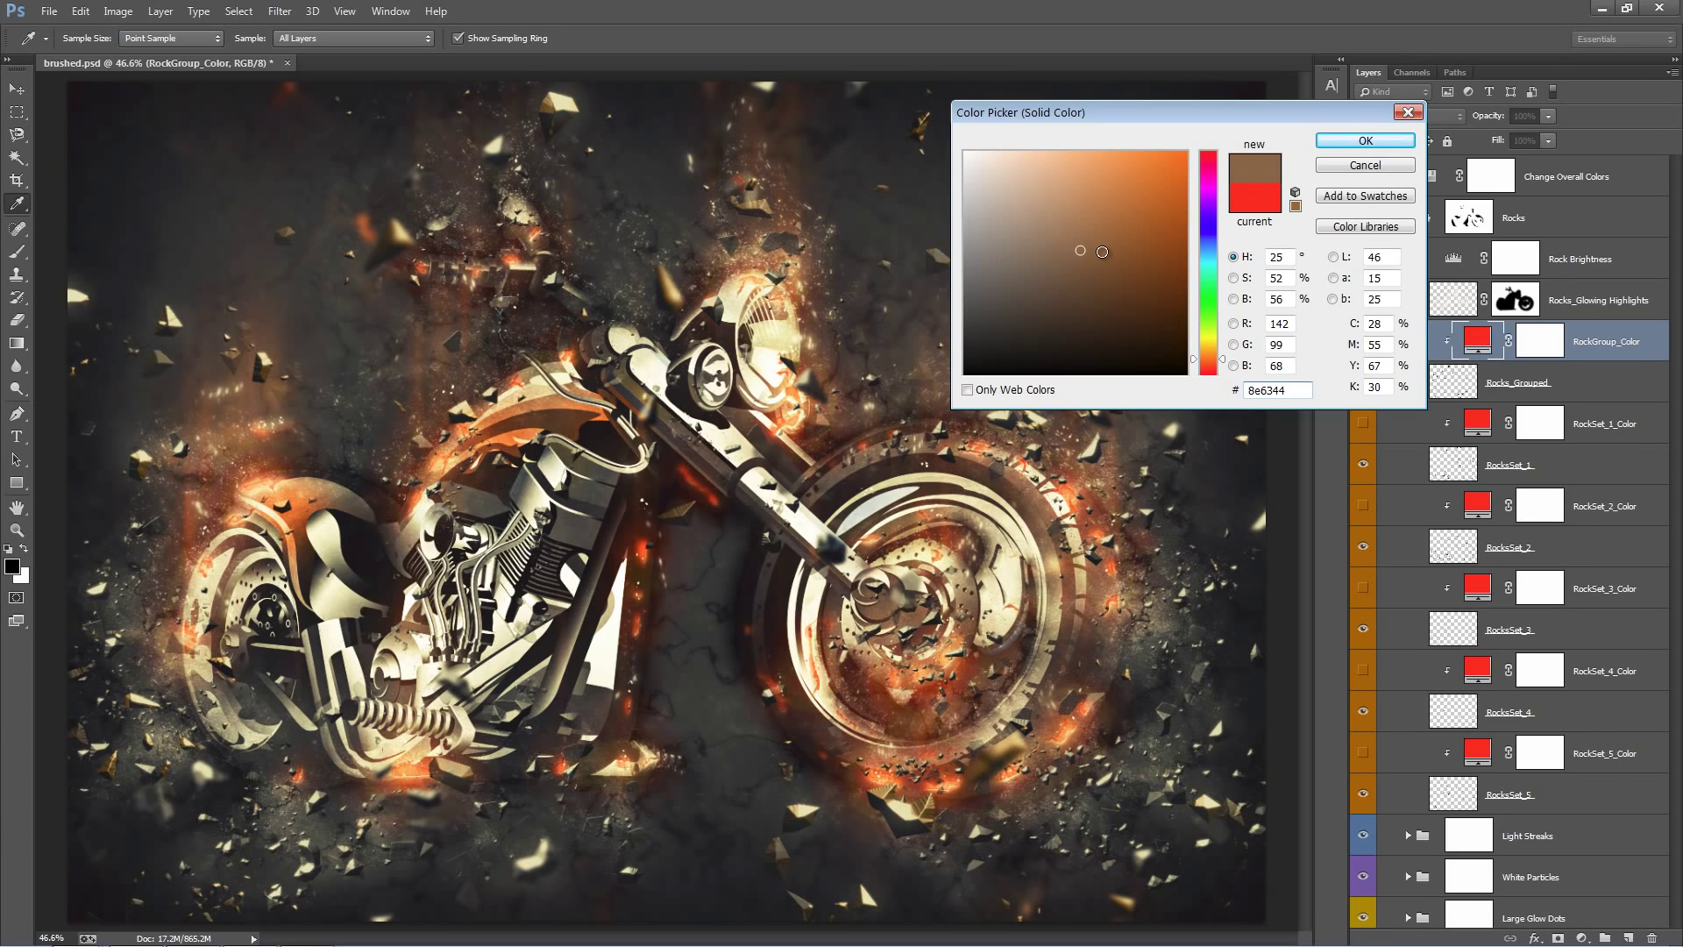
{"action": "left_click", "coordinate": [1361, 139]}
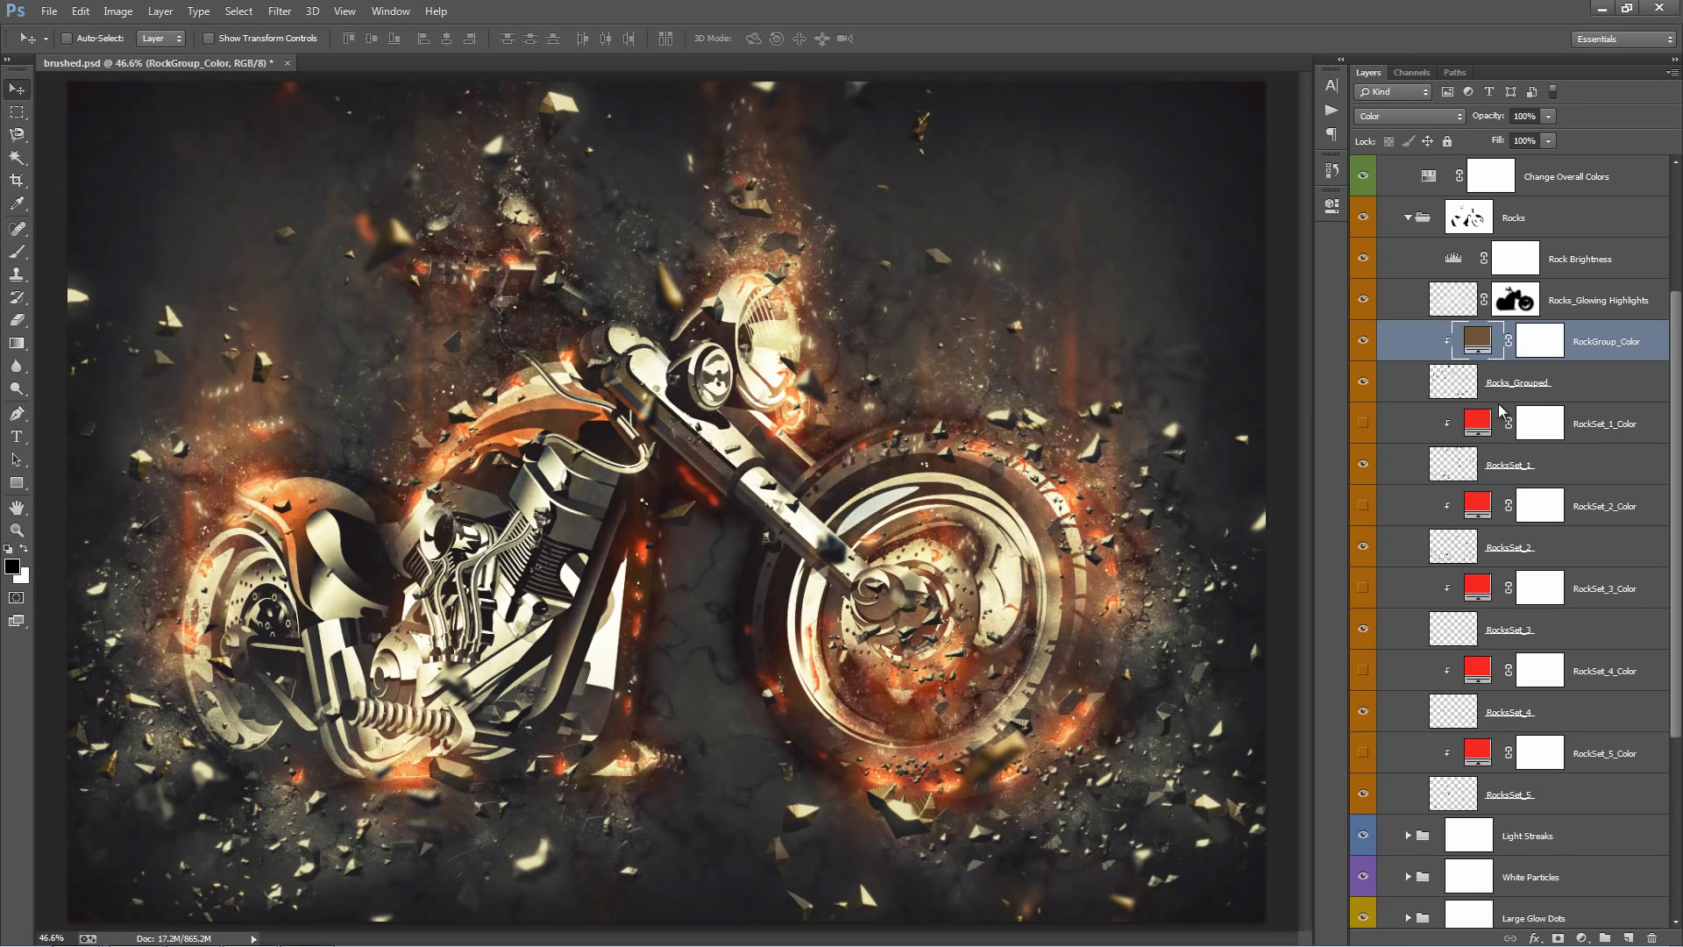
{"action": "scroll", "coordinate": [1501, 410], "scroll_direction": "down", "scroll_amount": 3}
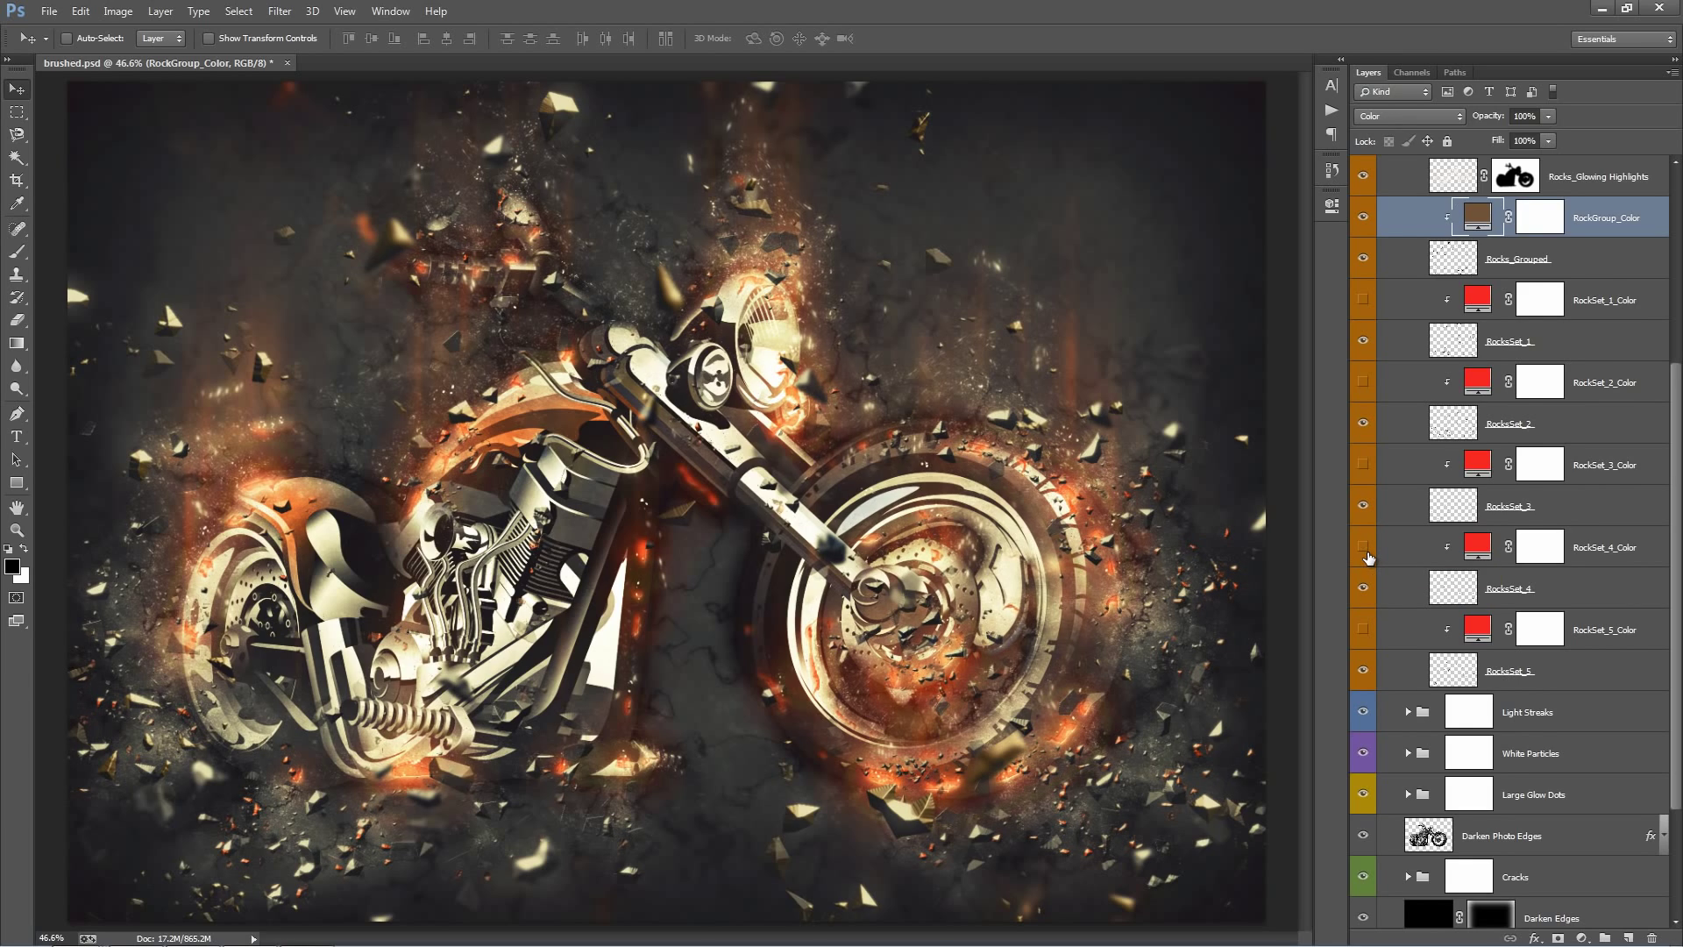
{"action": "scroll", "coordinate": [1473, 471], "scroll_direction": "up", "scroll_amount": 3}
{"action": "left_click", "coordinate": [1574, 421]}
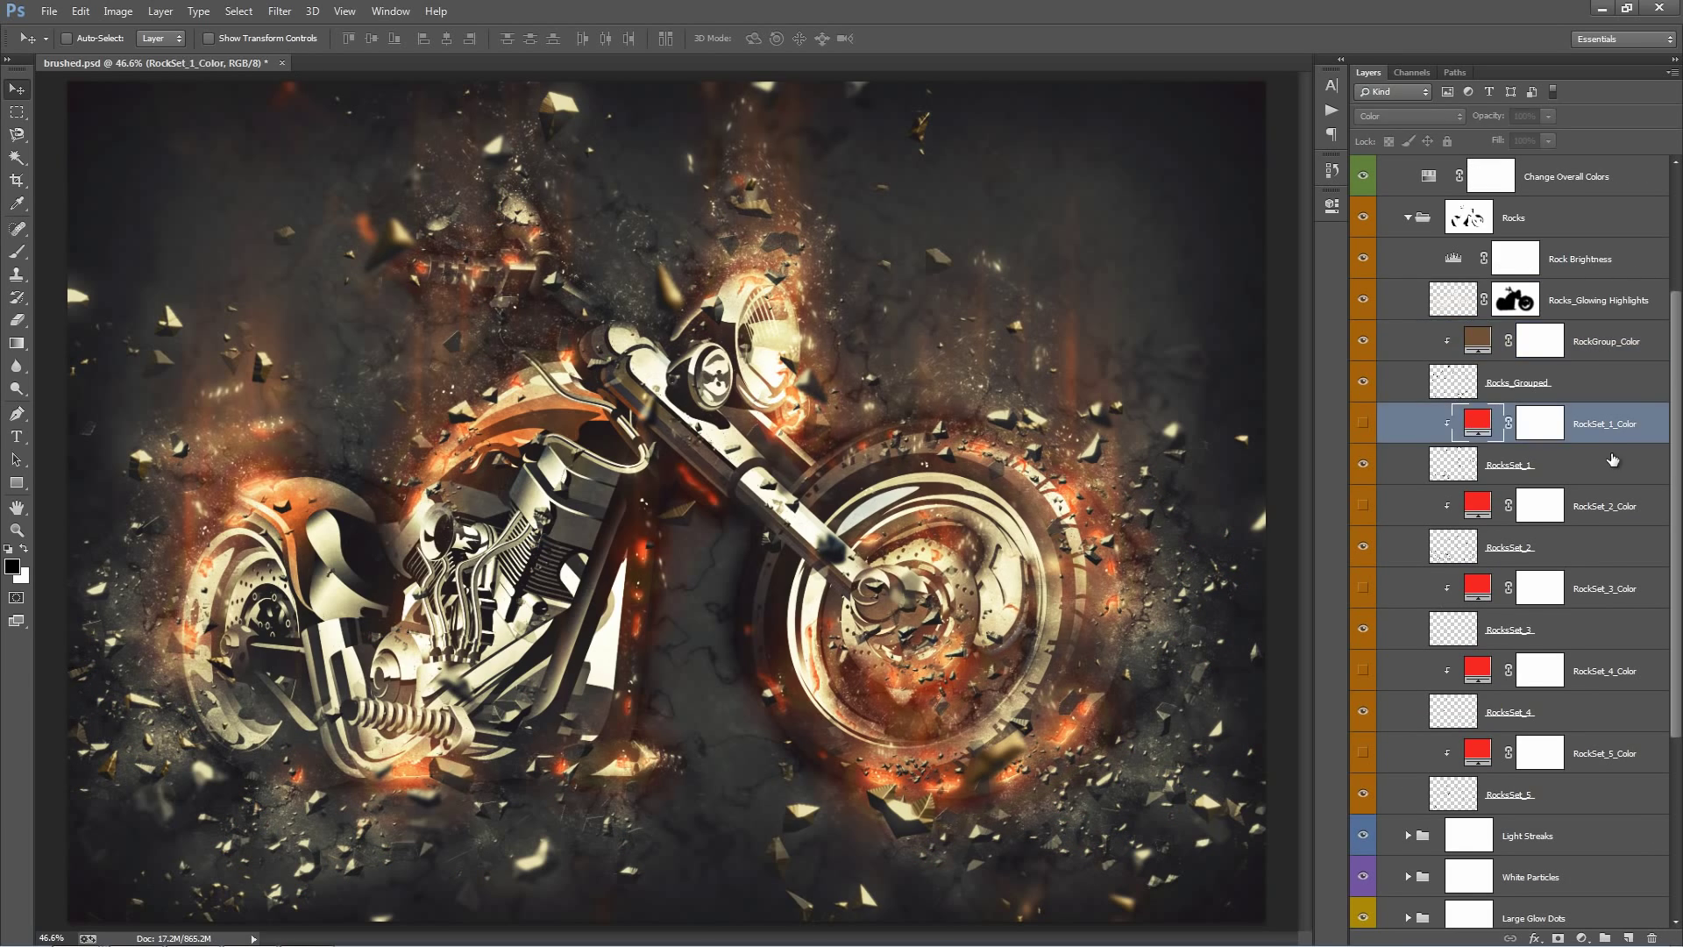
{"action": "left_click", "coordinate": [1613, 459]}
{"action": "left_click", "coordinate": [1578, 505]}
Collapse the Rocks group and hide it, with the Light Streaks group selected
{"action": "left_click", "coordinate": [1455, 221]}
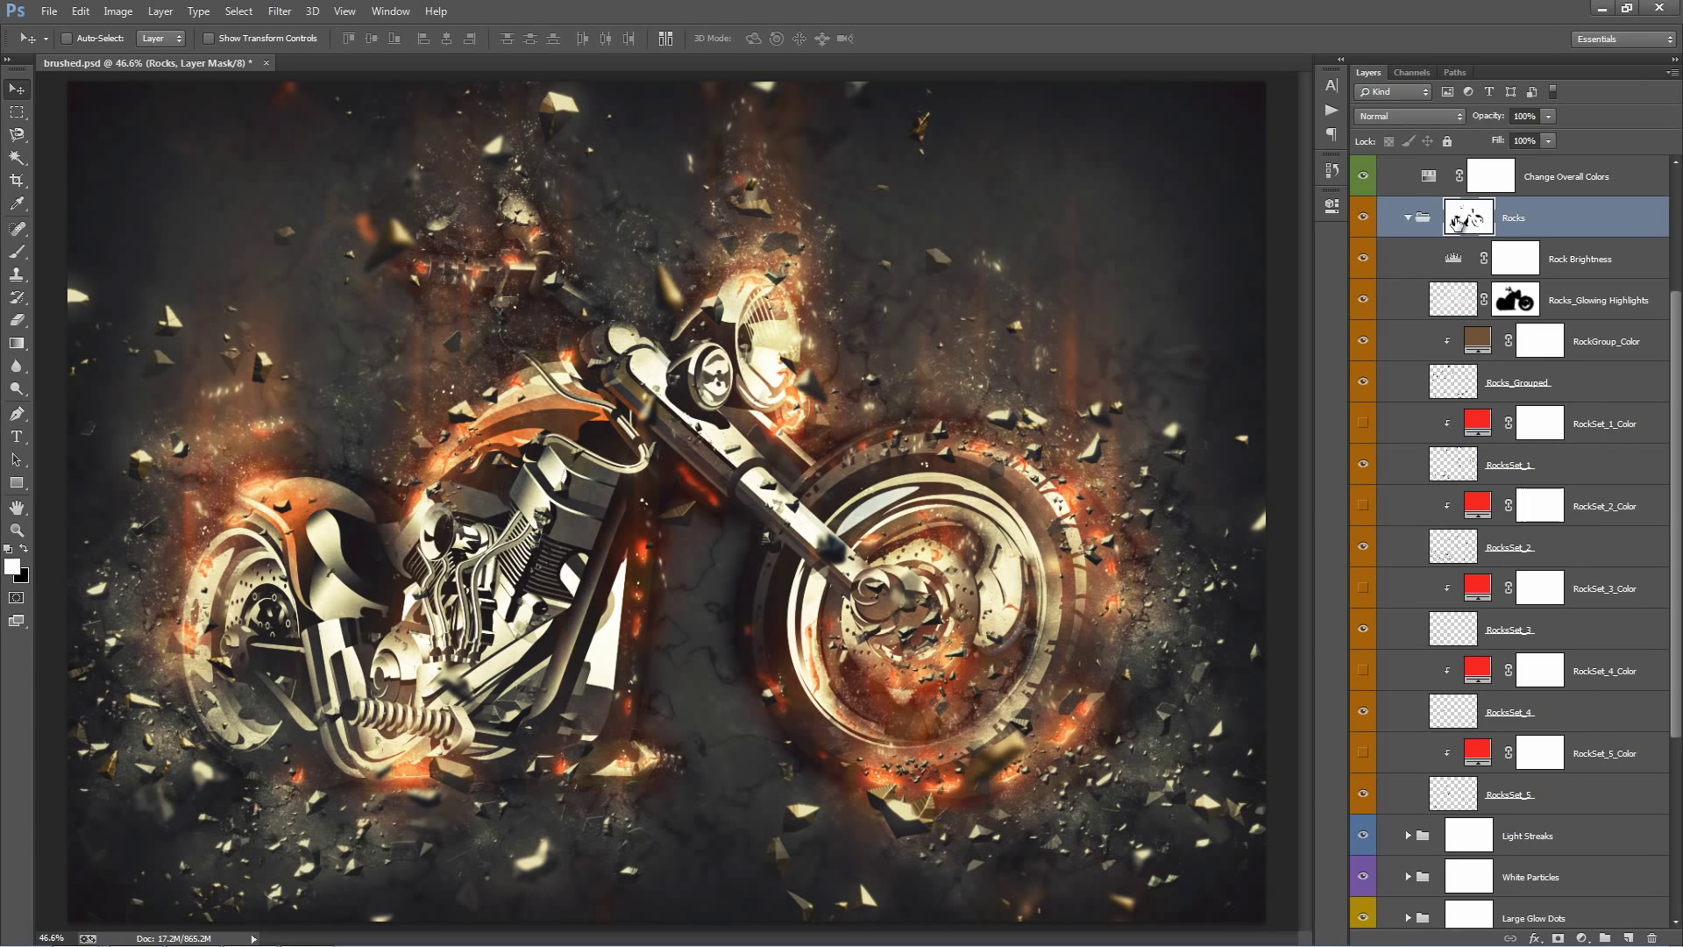
{"action": "left_click", "coordinate": [1409, 218]}
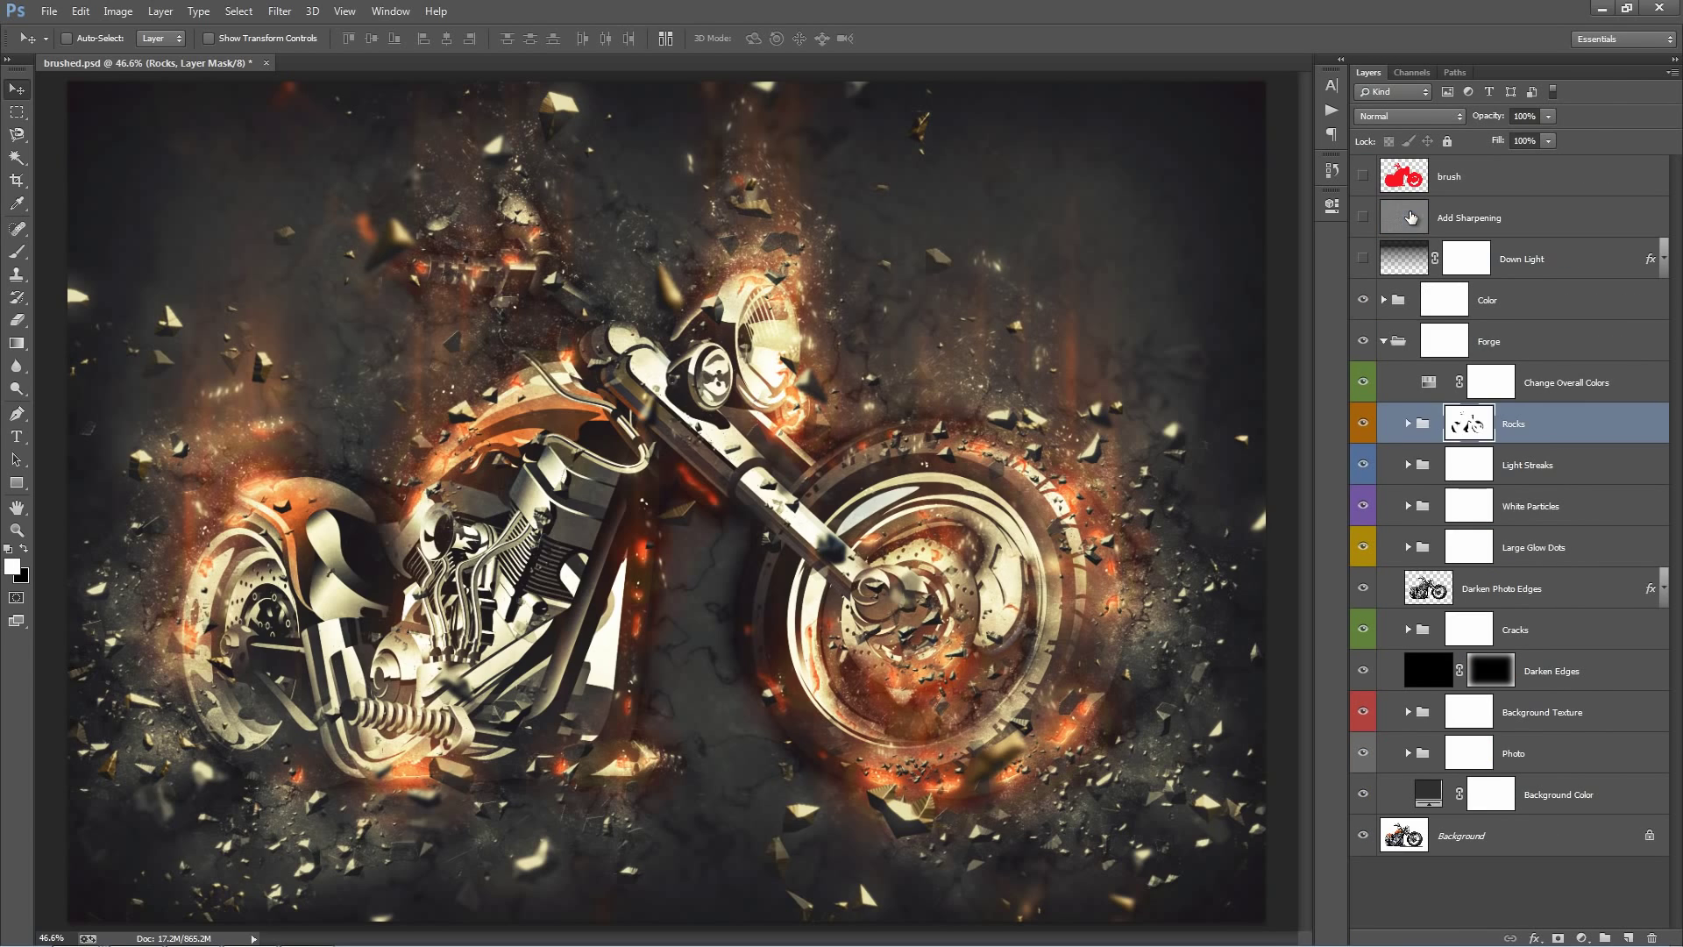
{"action": "left_click", "coordinate": [1558, 461]}
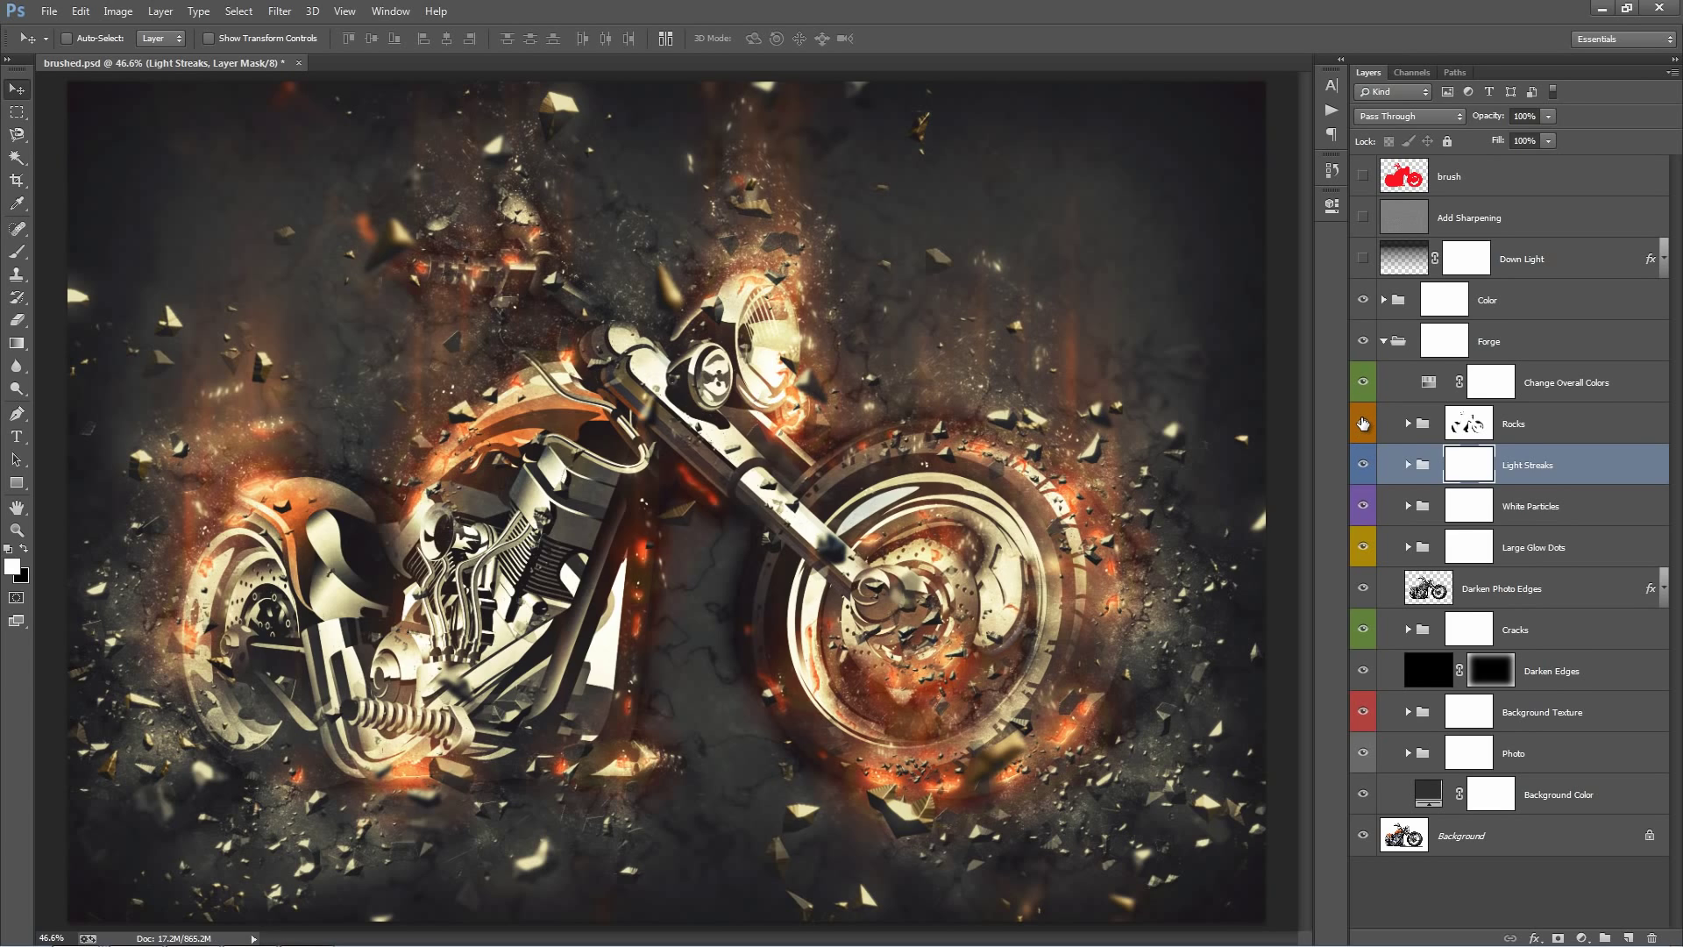
{"action": "left_click", "coordinate": [1362, 424]}
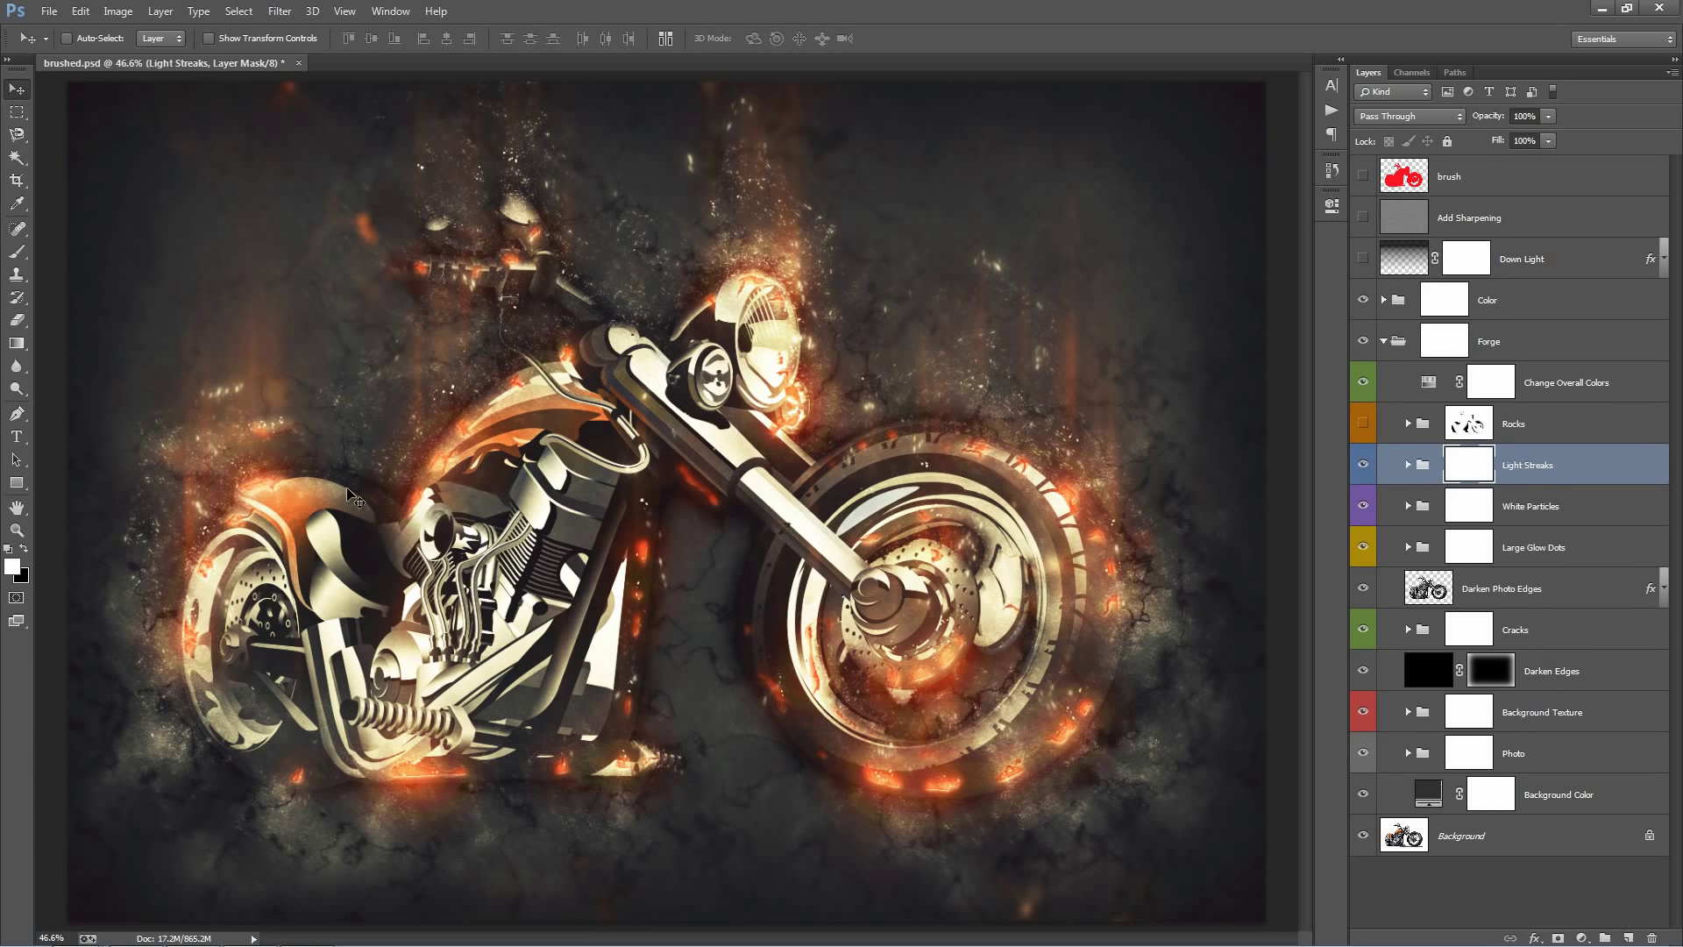
Expand the Light Streaks group and toggle the Verticle Light layer off and on to check its effect
{"action": "left_click", "coordinate": [1409, 465]}
{"action": "left_click", "coordinate": [1556, 467]}
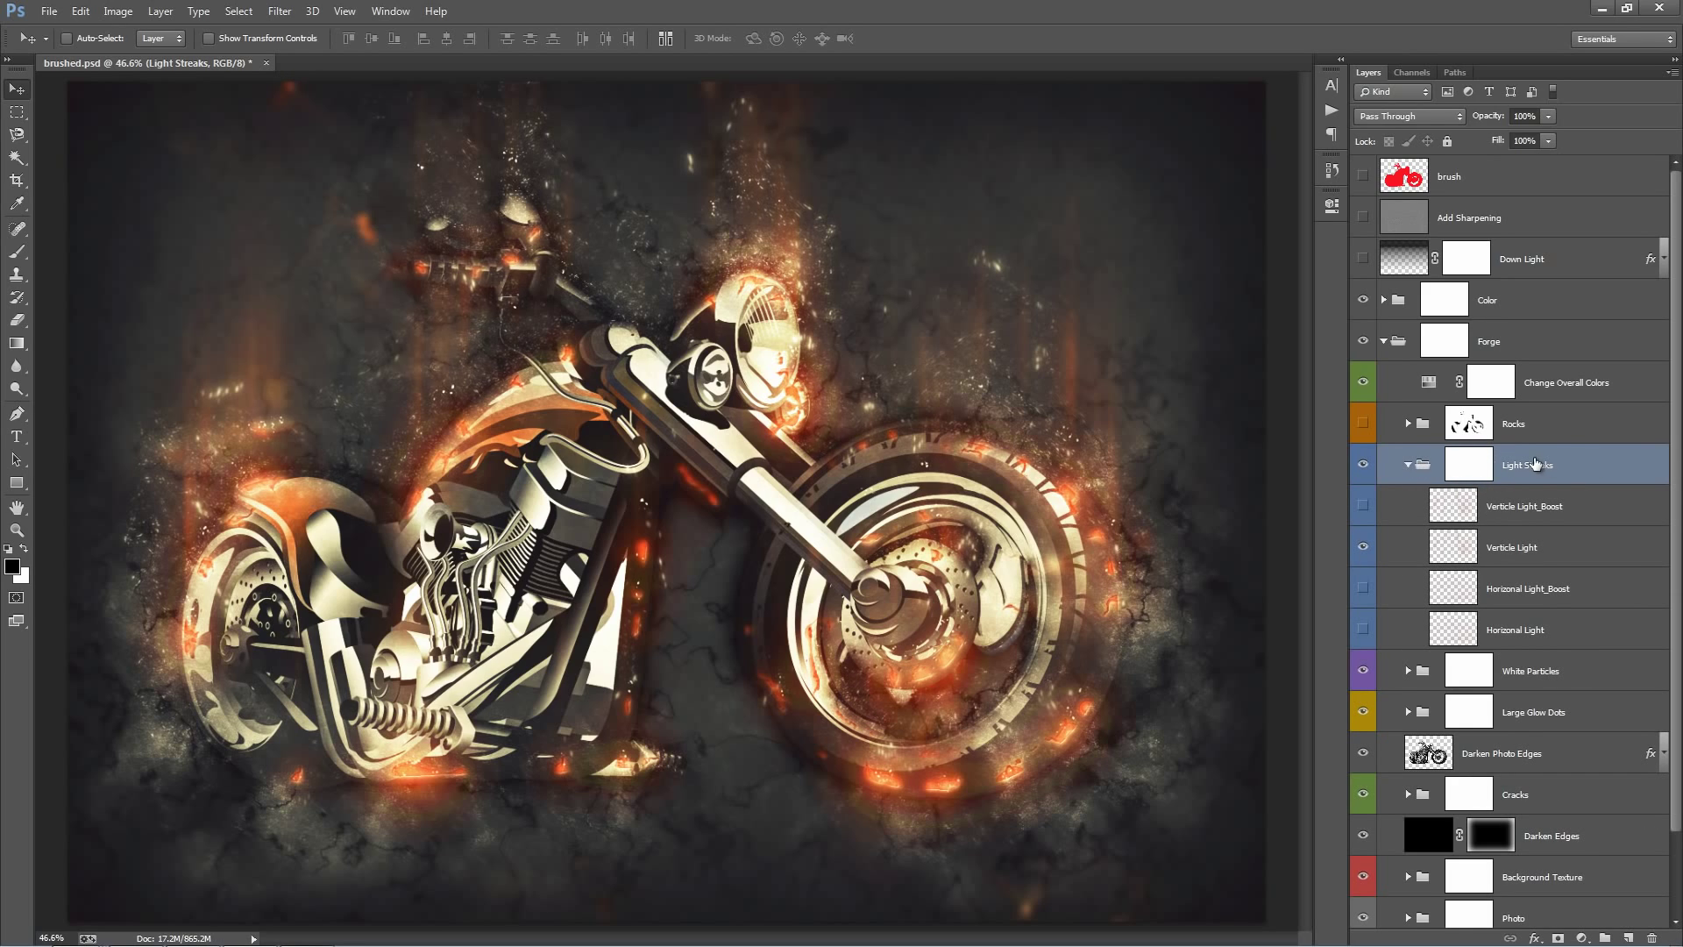
{"action": "left_click", "coordinate": [1549, 558]}
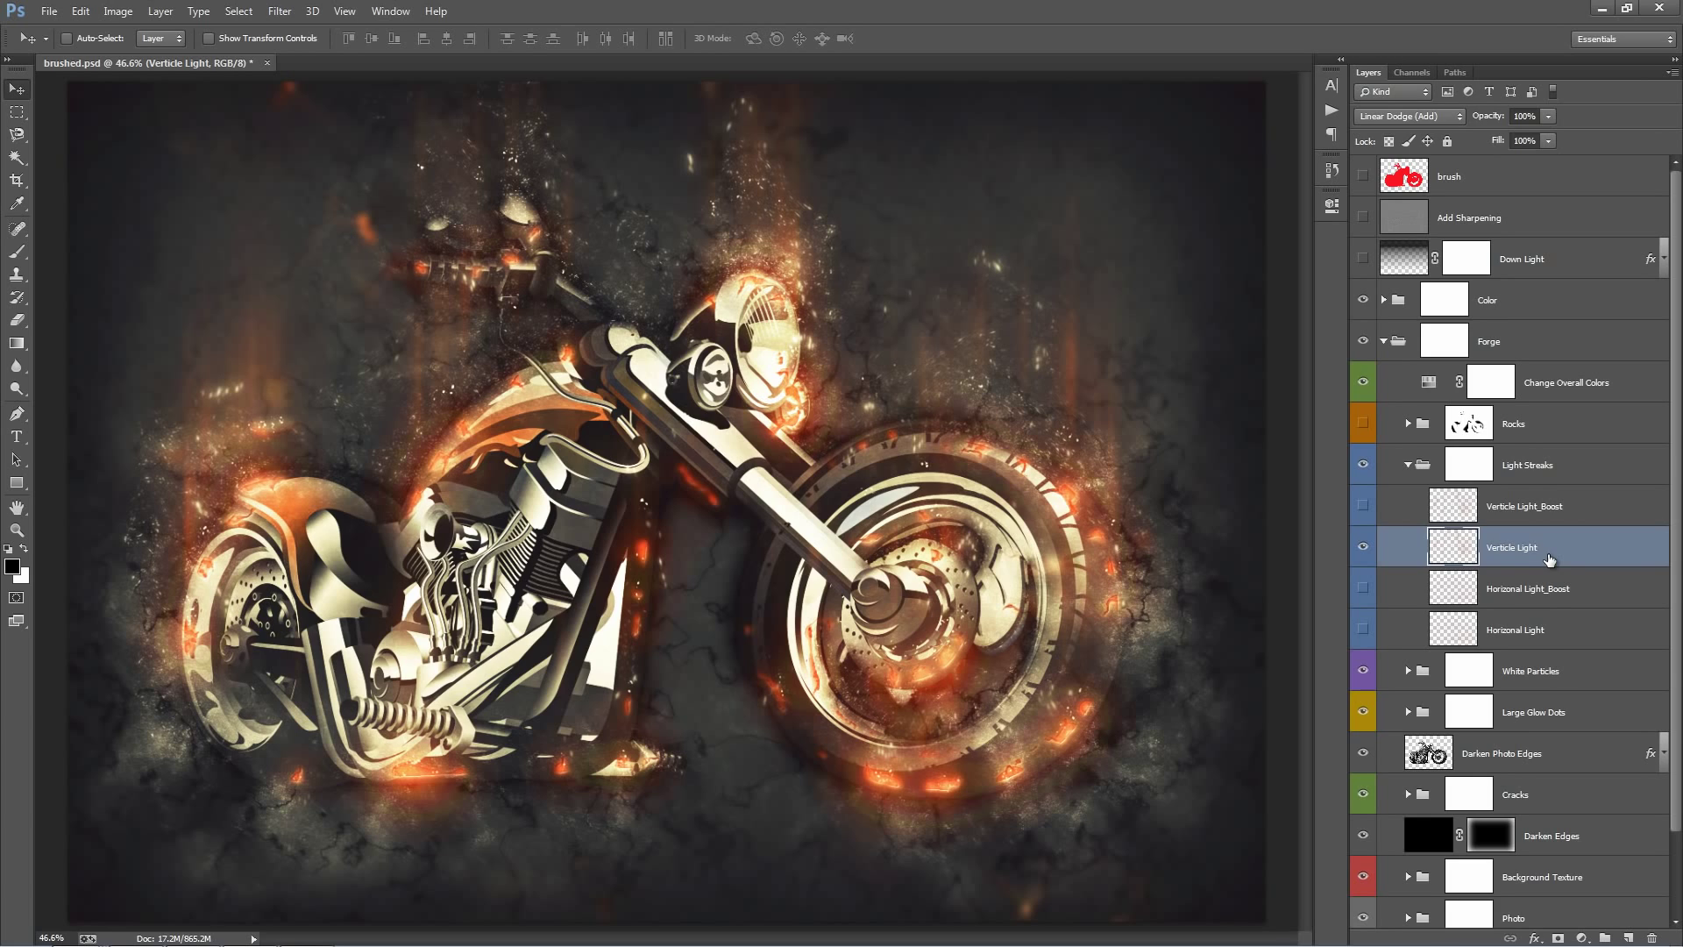
{"action": "left_click", "coordinate": [1360, 548]}
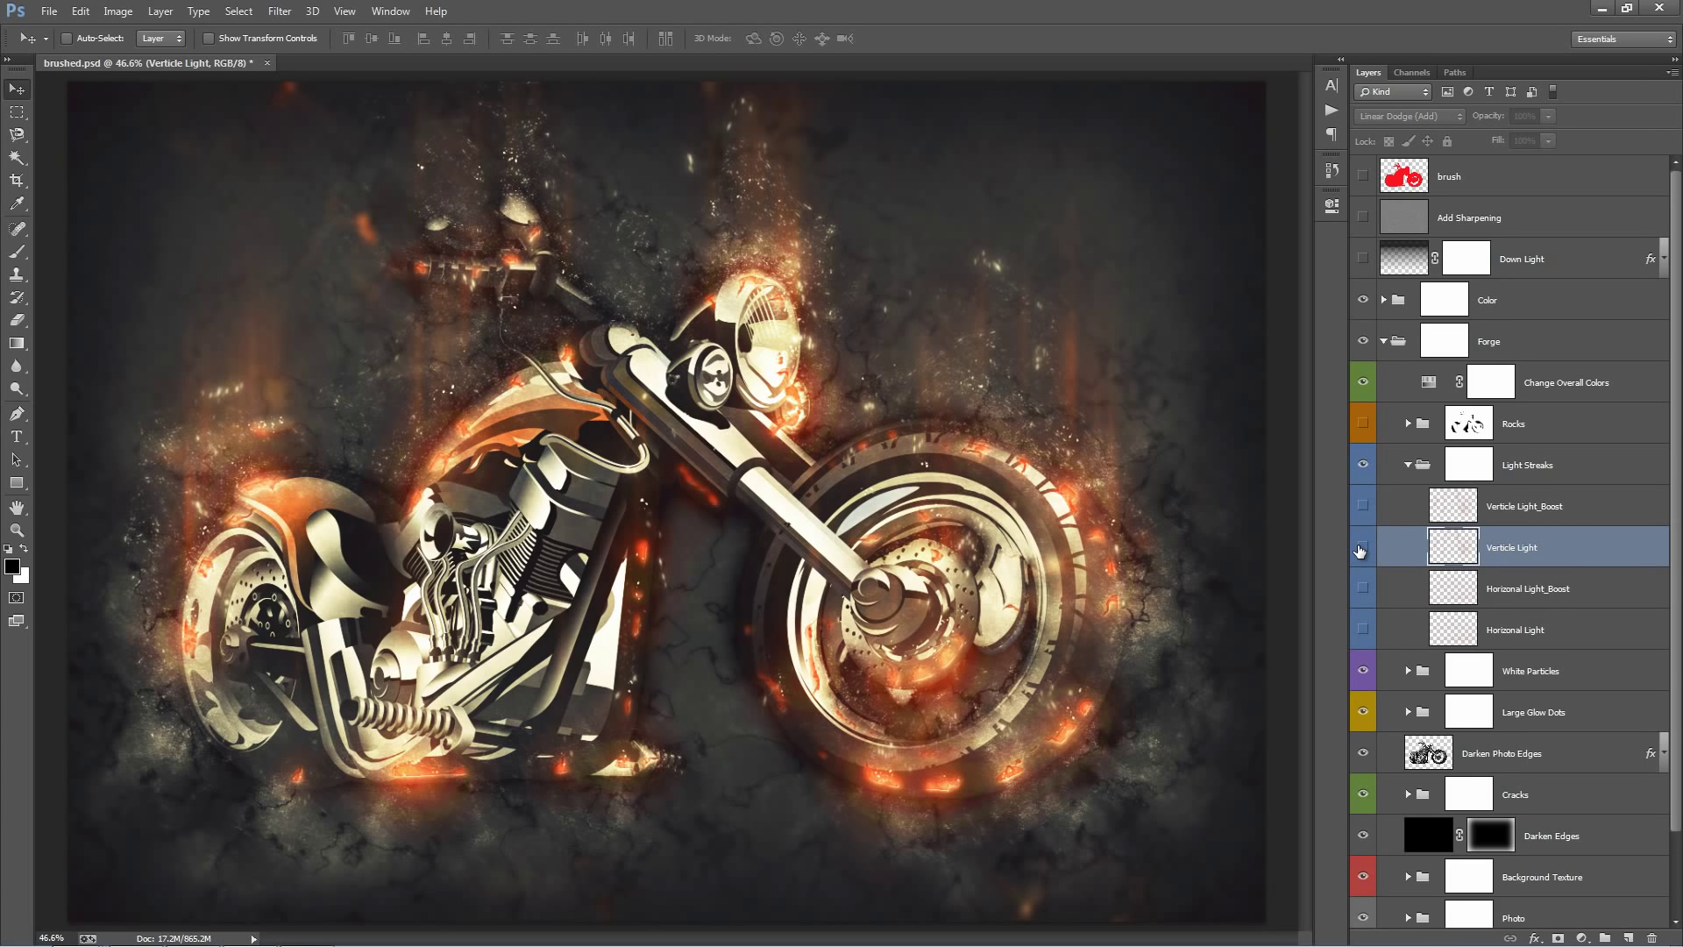
{"action": "left_click", "coordinate": [1361, 550]}
{"action": "left_click", "coordinate": [1361, 550]}
{"action": "left_click", "coordinate": [1360, 550]}
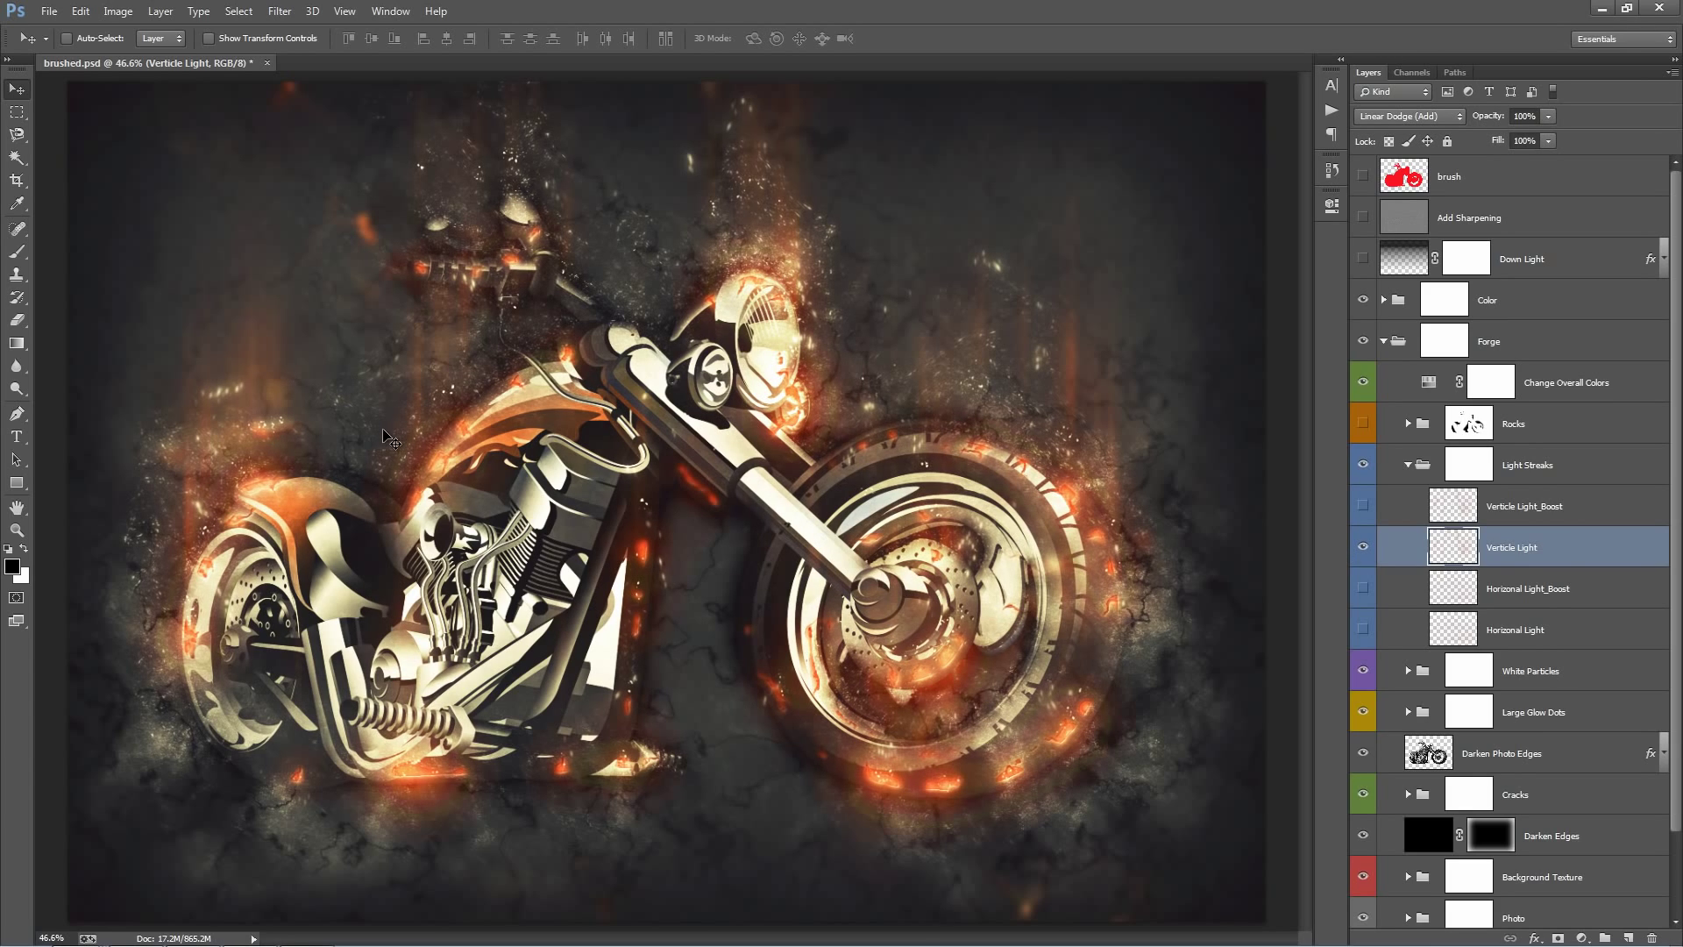
Compare the image with and without the Verticle Light_Boost layer, leaving the layer turned on
{"action": "left_click", "coordinate": [1362, 507]}
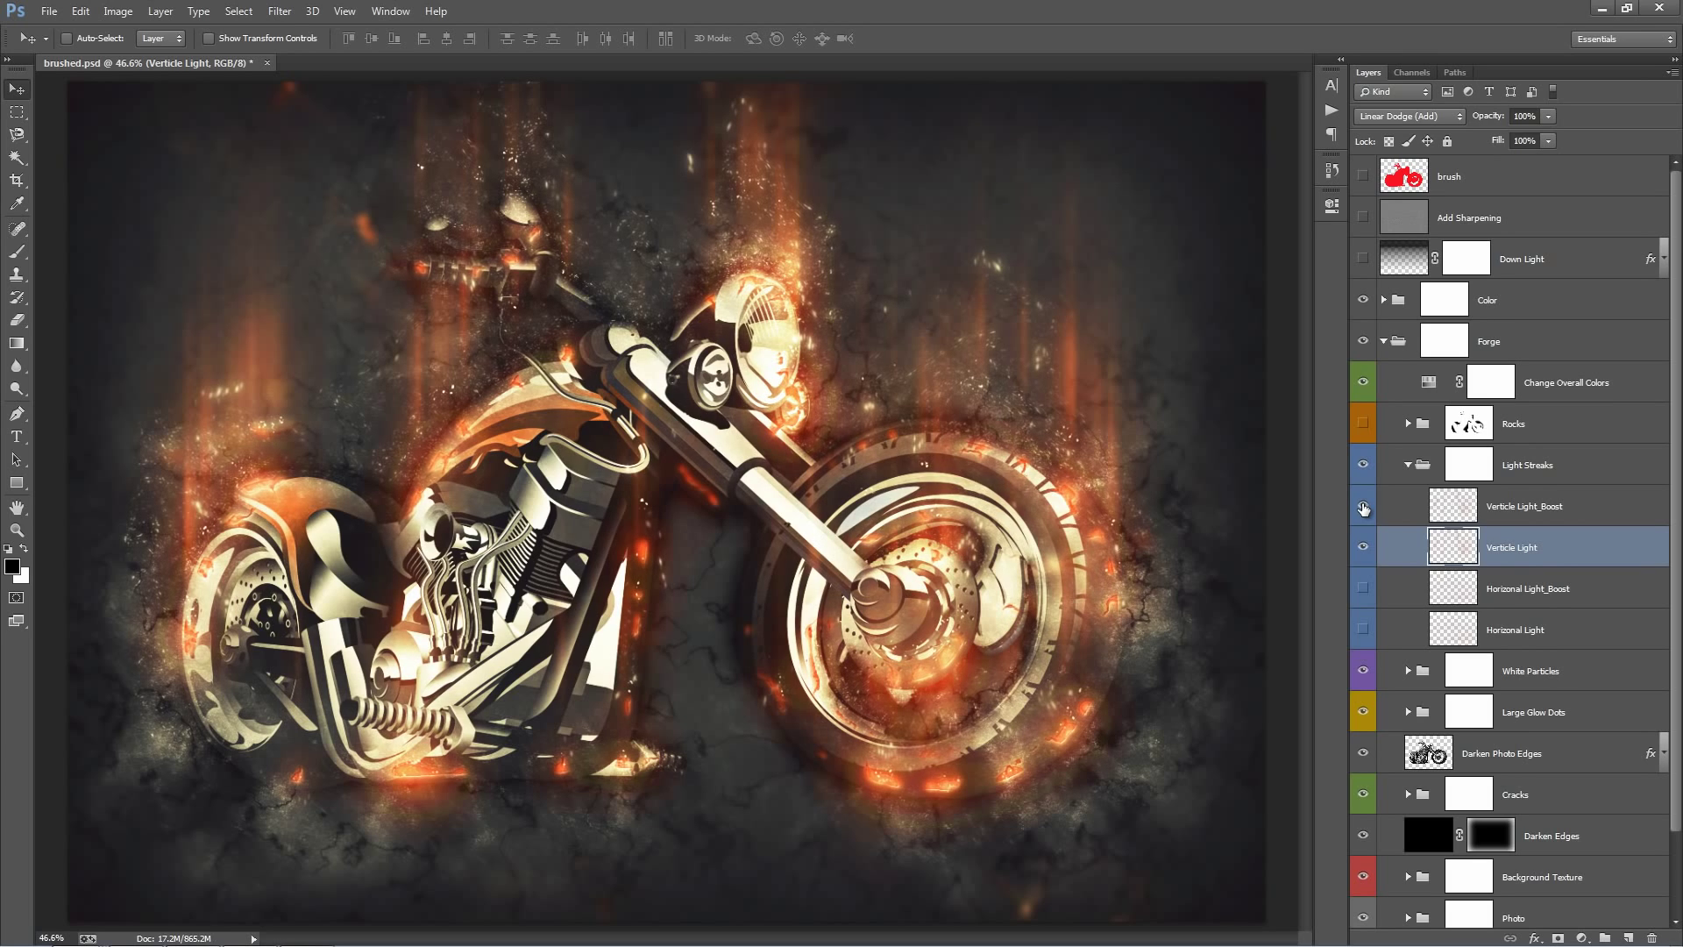
{"action": "left_click", "coordinate": [1363, 506]}
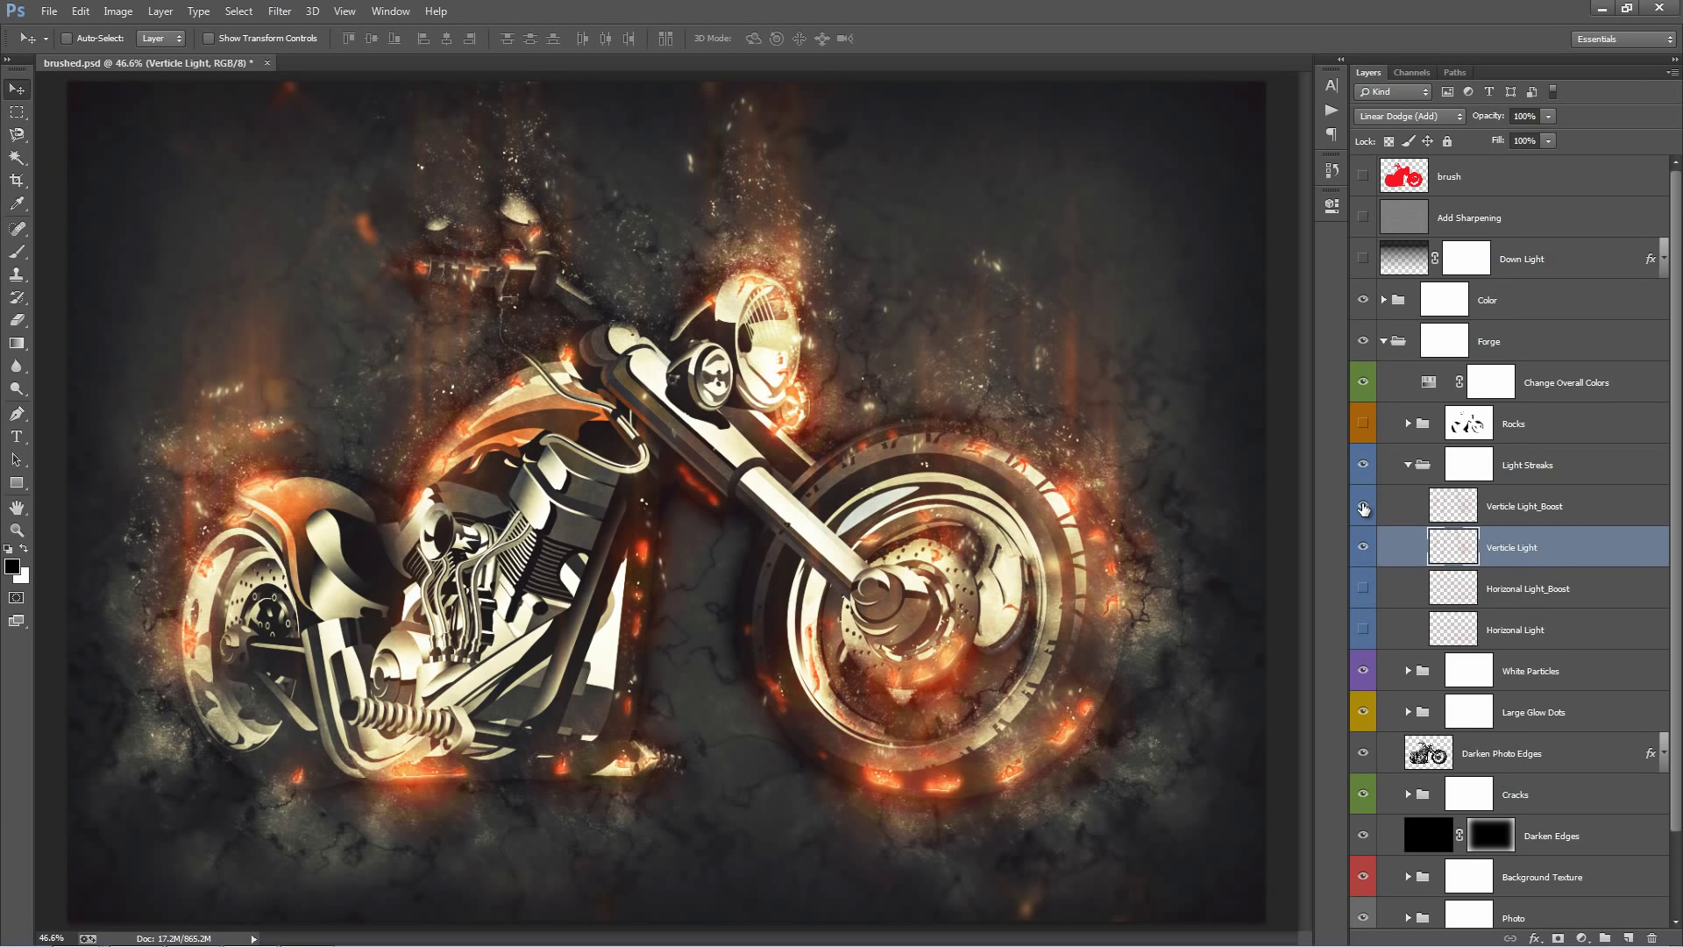
{"action": "left_click", "coordinate": [1363, 507]}
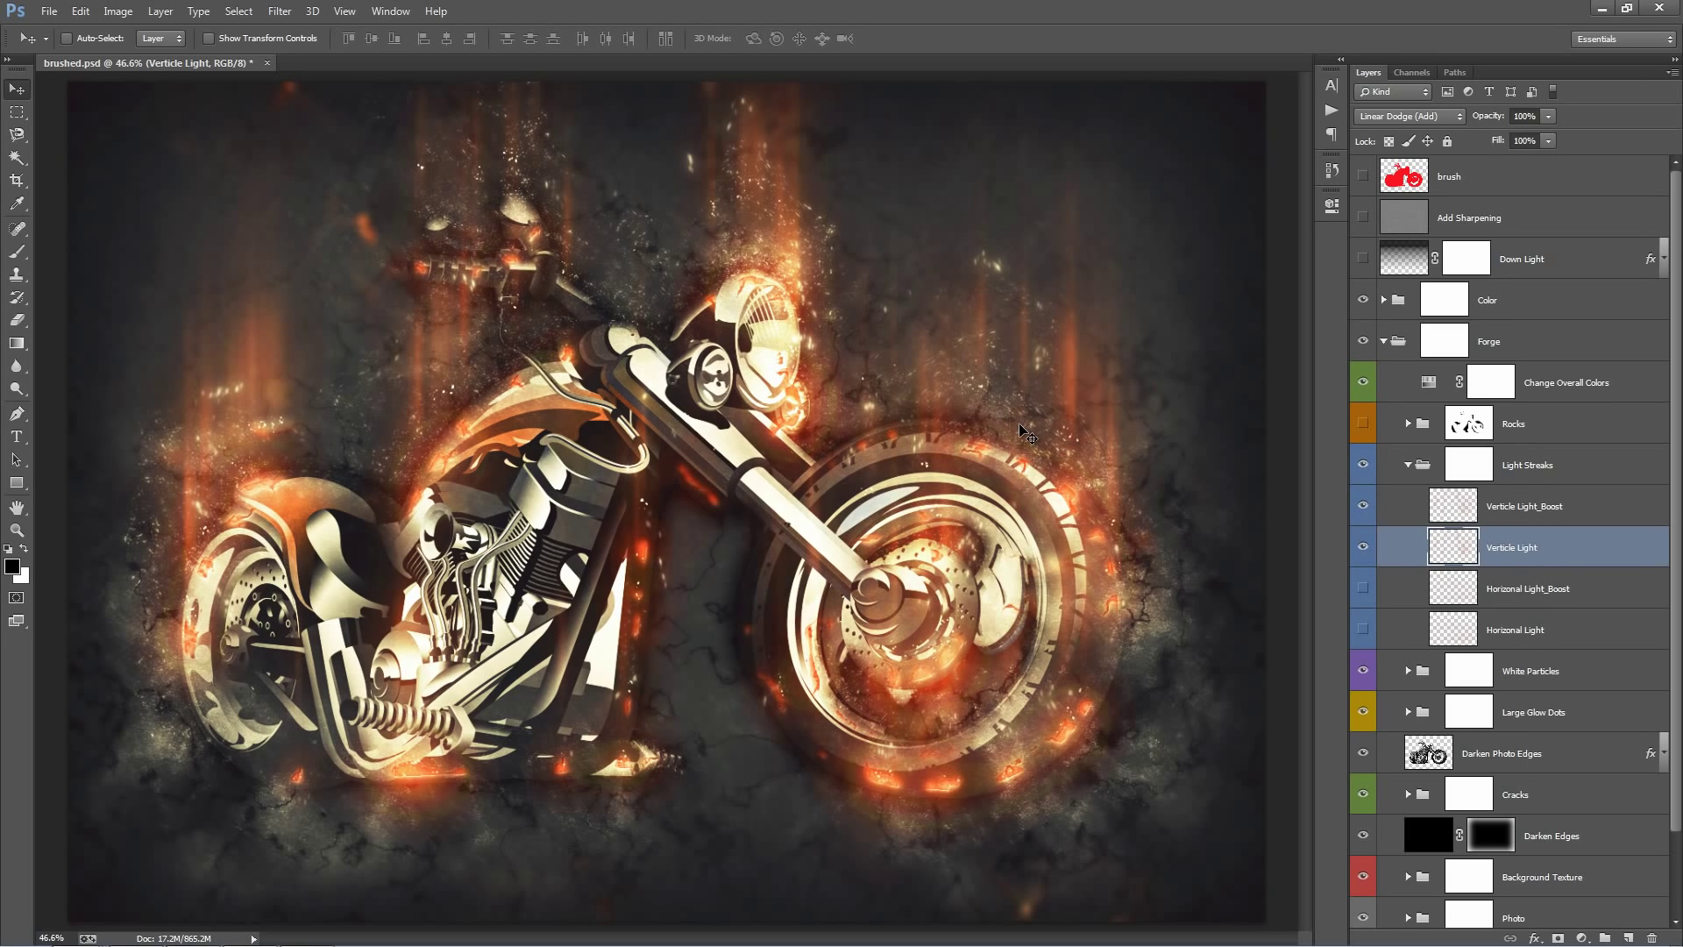
Try intensifying the vertical streaks with a duplicate of the Verticle Light_Boost layer, and delete the copy
{"action": "left_click", "coordinate": [1560, 513]}
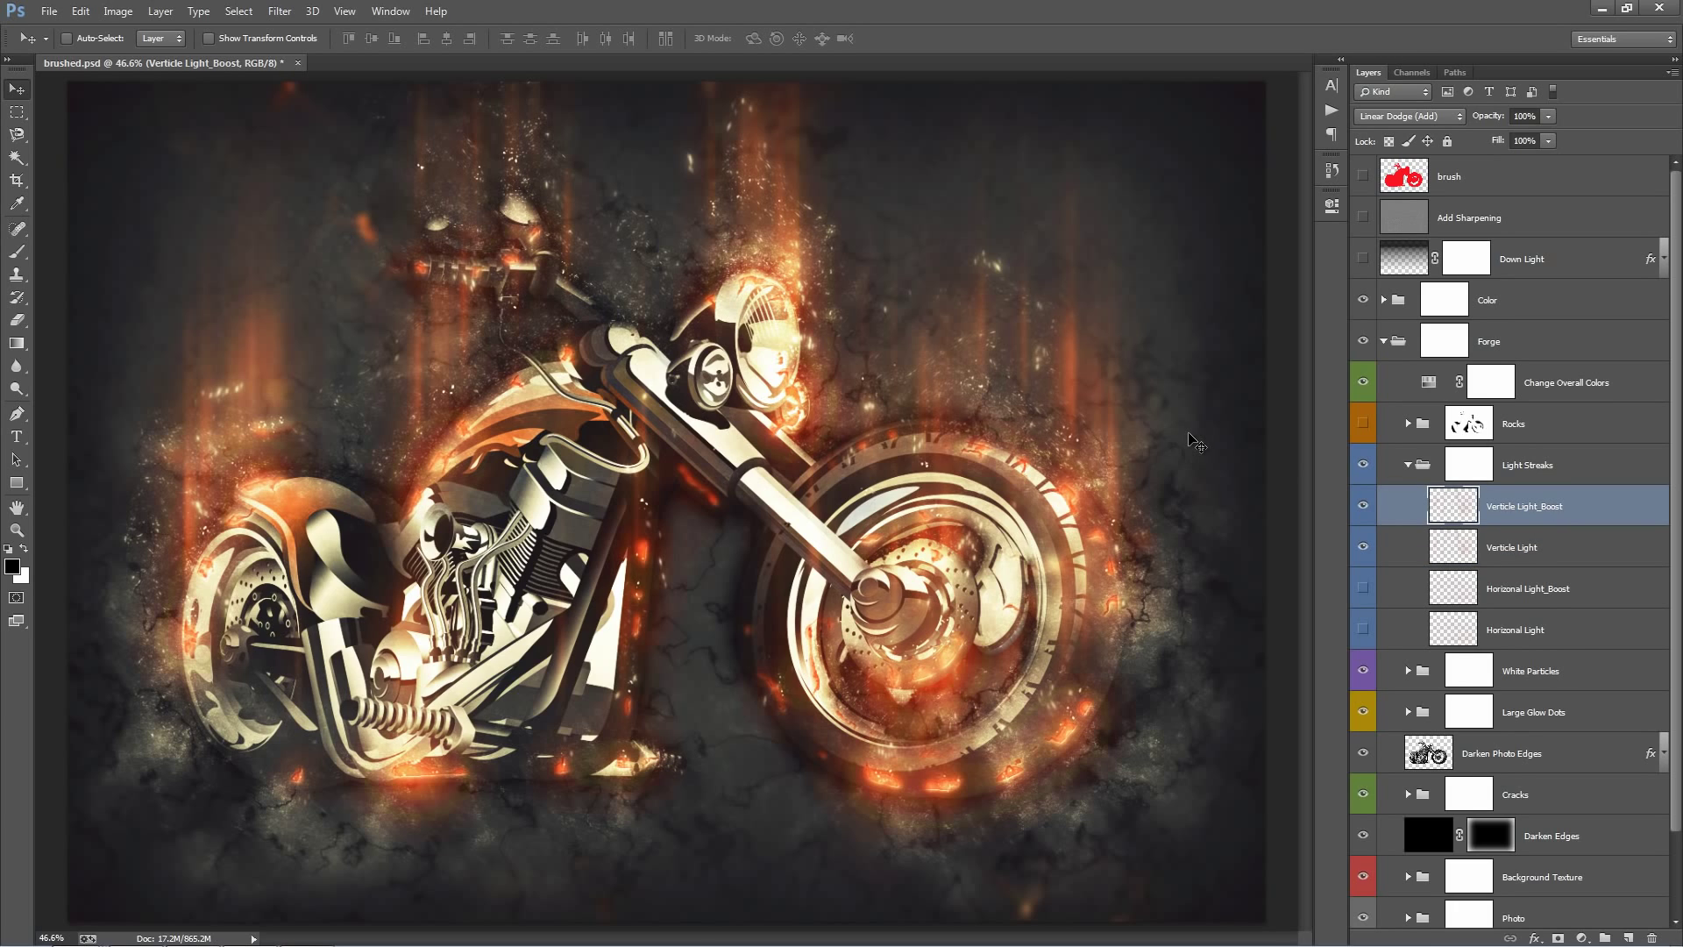
{"action": "key", "text": "ctrl+j"}
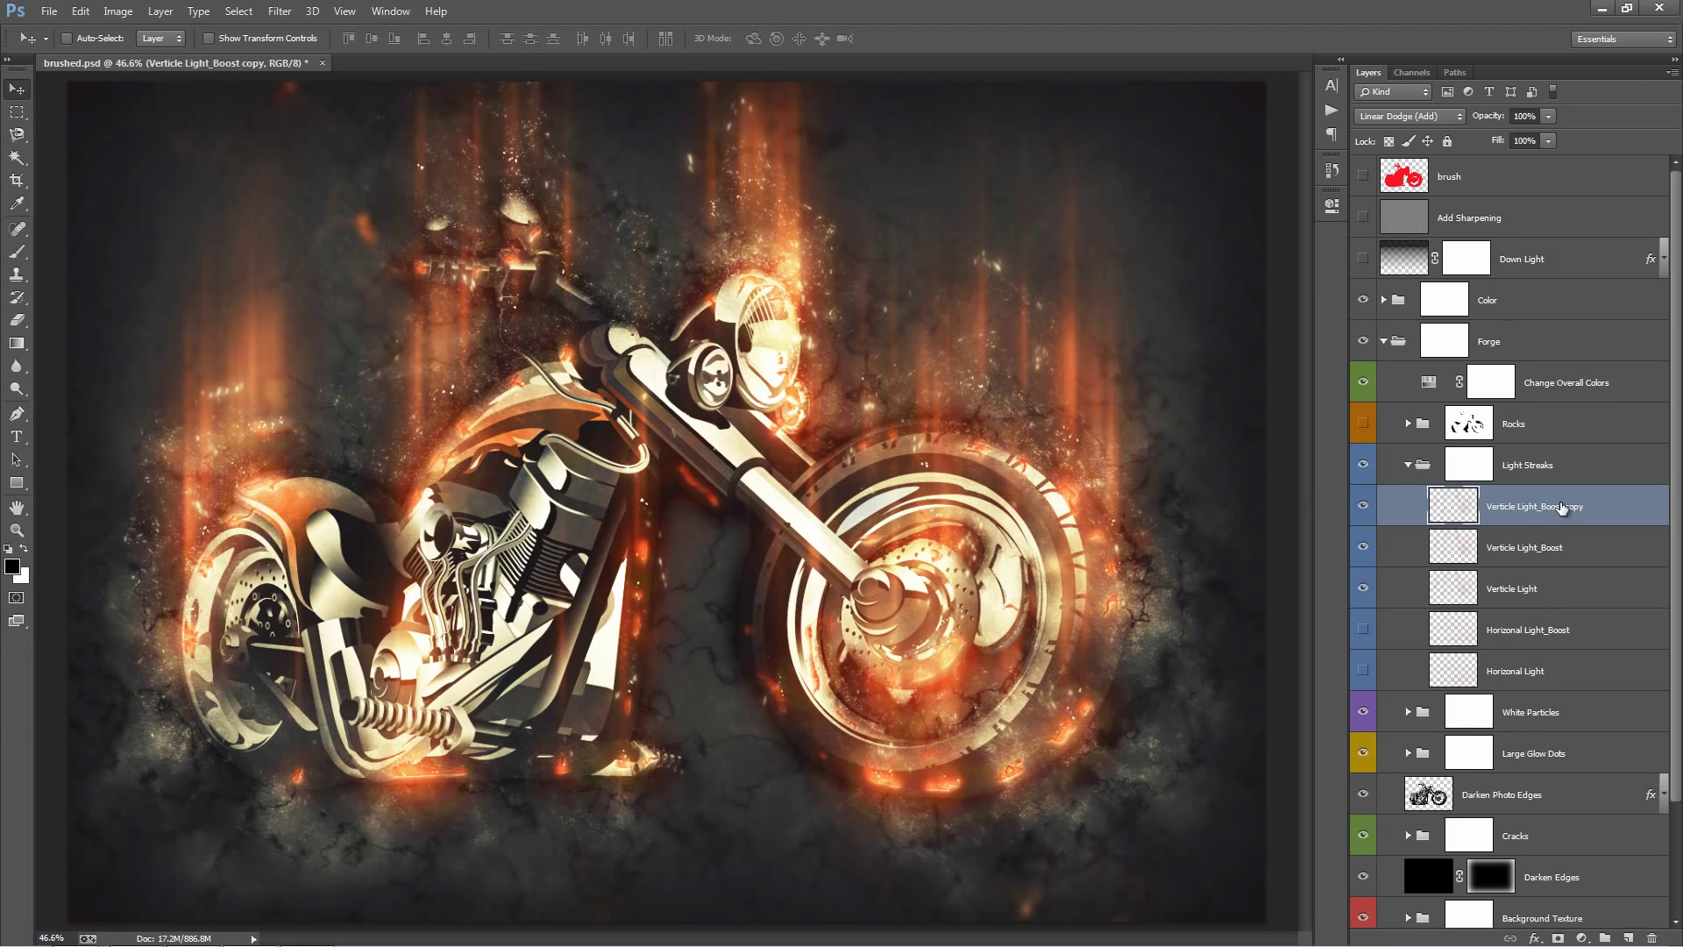
{"action": "key", "text": "Delete"}
Hide both vertical light layers and show the Horizonal Light and Horizonal Light_Boost layers instead
{"action": "left_click", "coordinate": [1362, 505]}
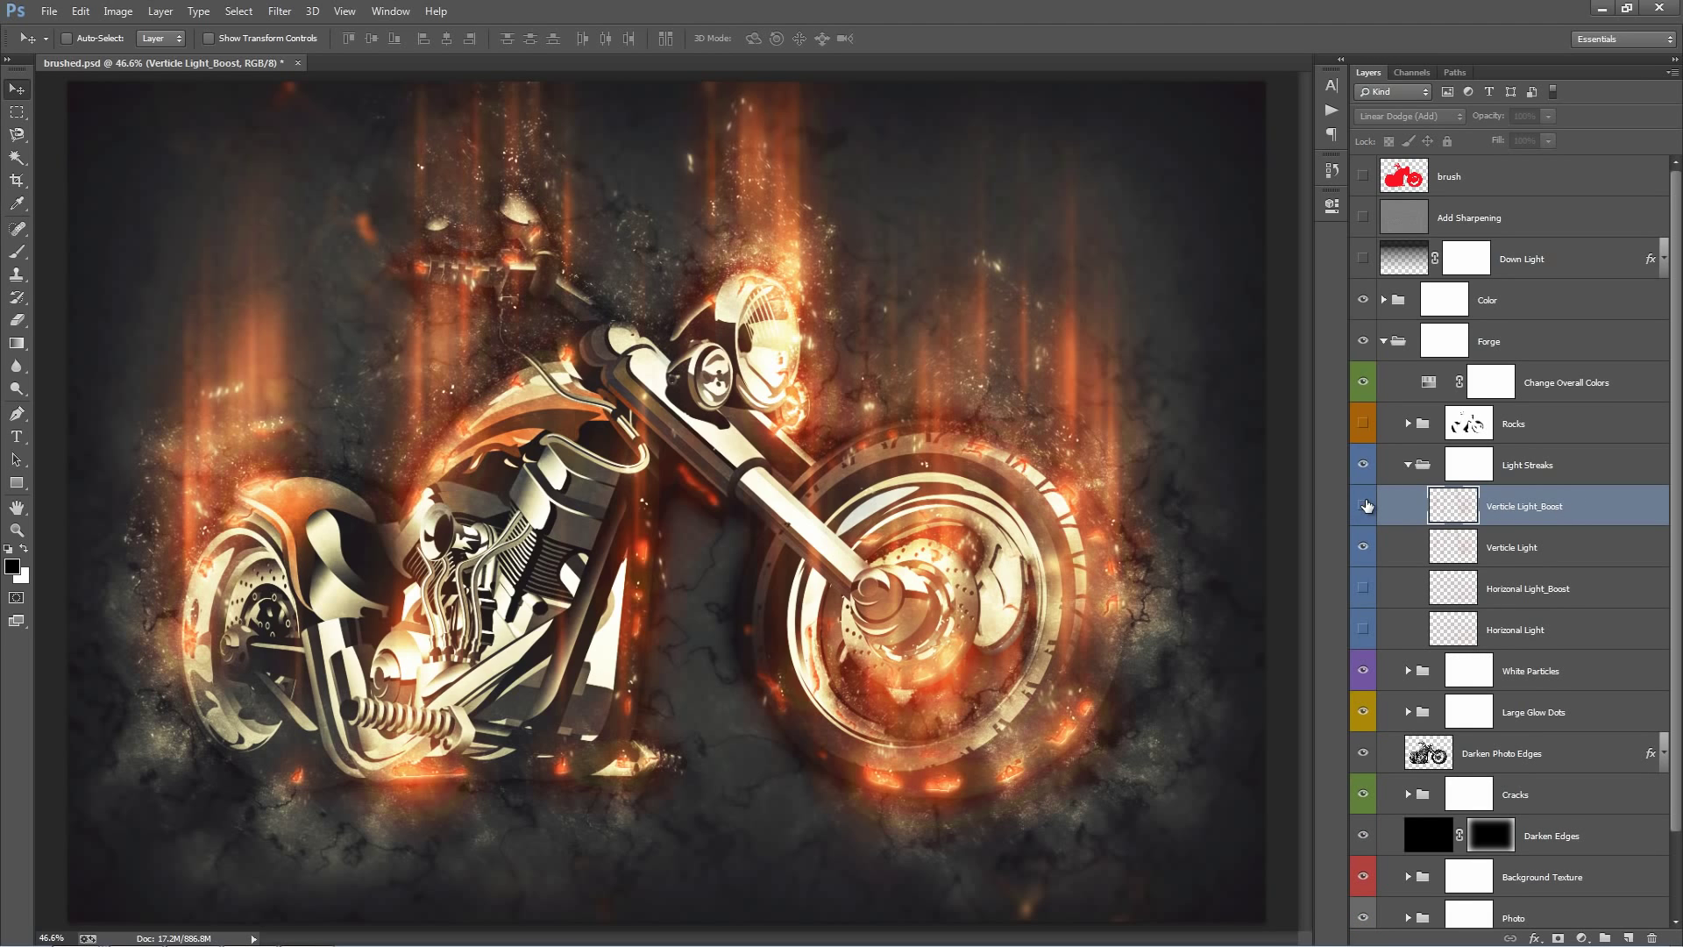
{"action": "left_click", "coordinate": [1362, 545]}
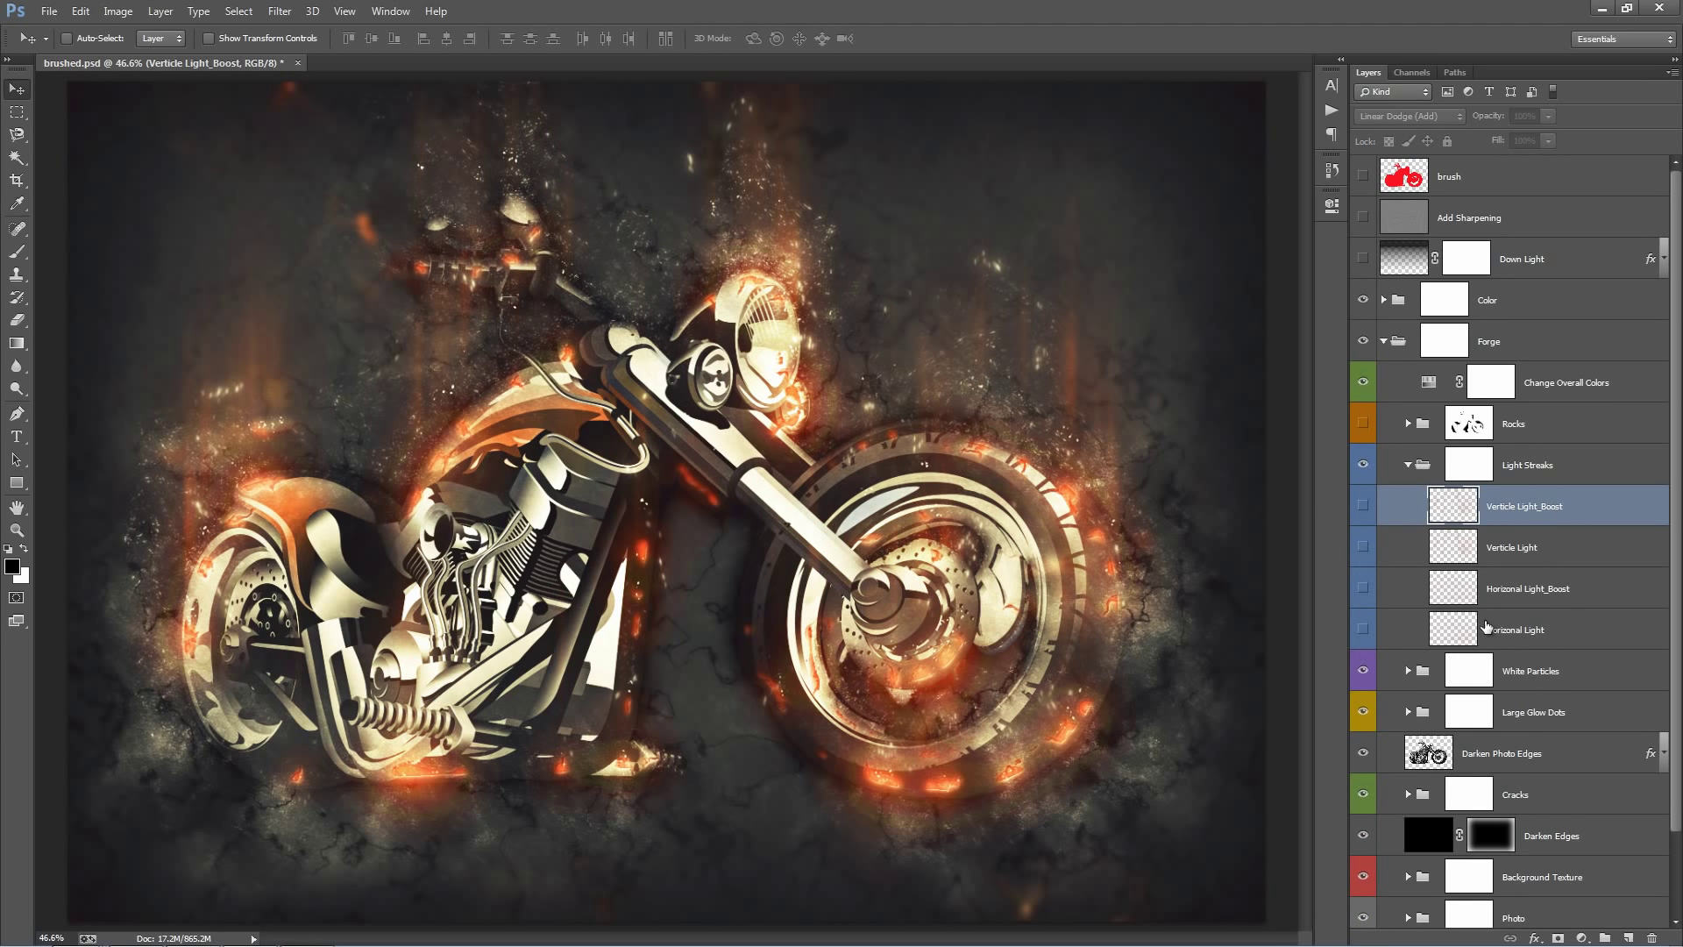
{"action": "left_click", "coordinate": [1374, 619]}
{"action": "left_click", "coordinate": [1363, 627]}
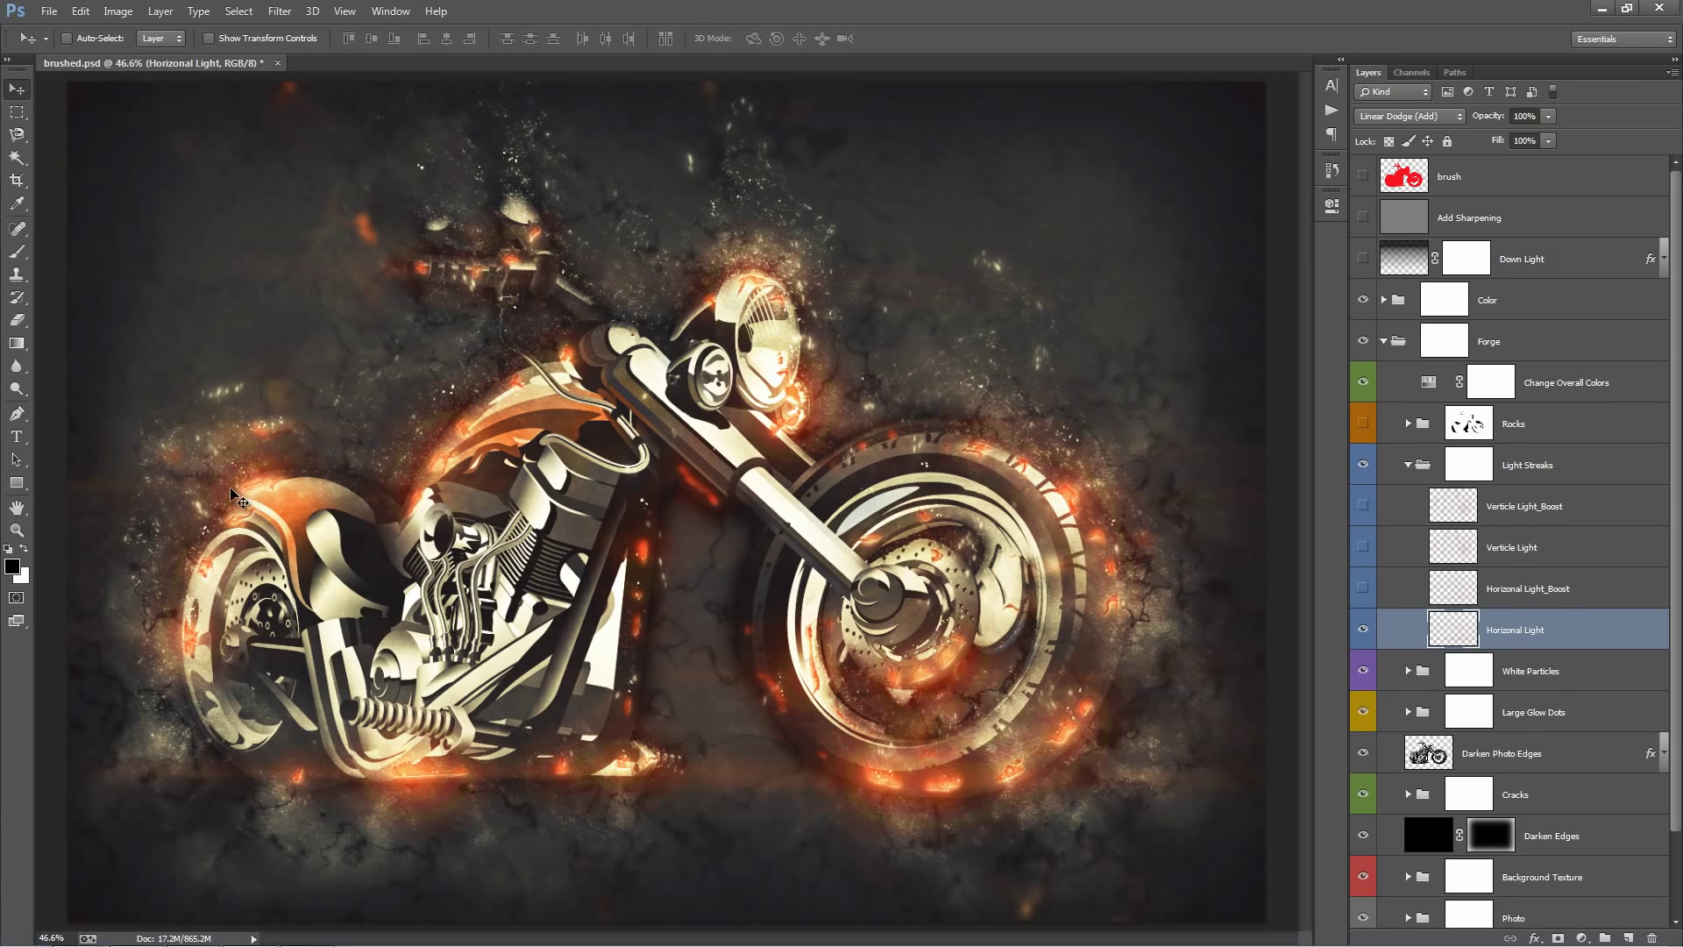
{"action": "left_click", "coordinate": [1363, 589]}
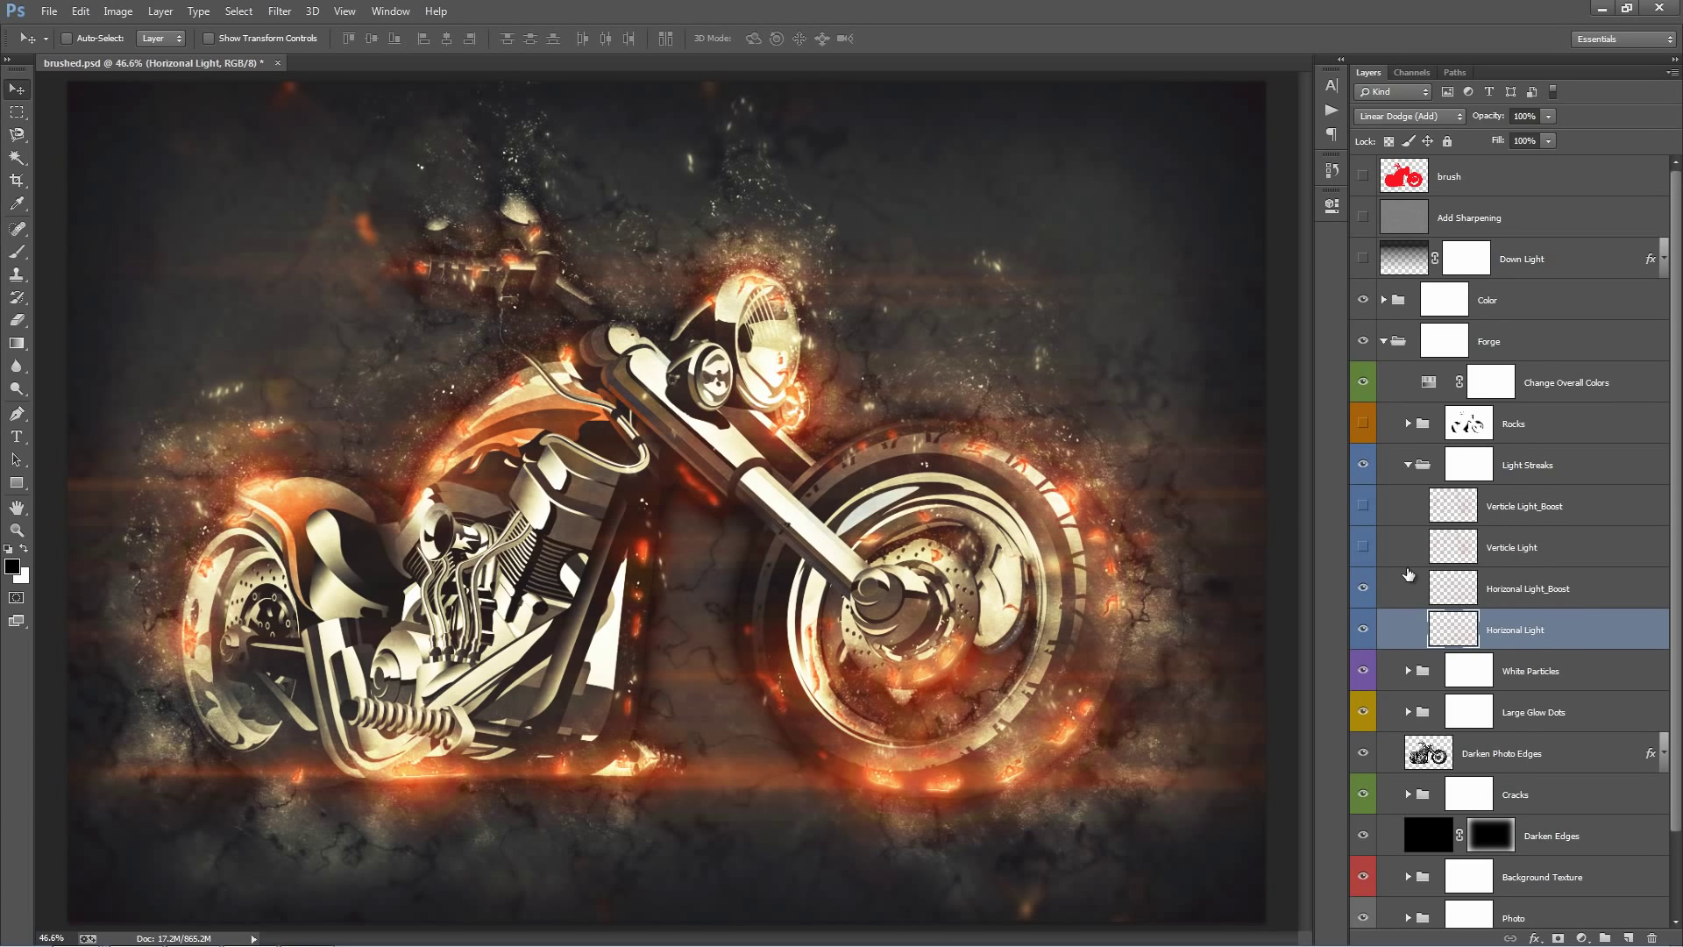
Show all four light streak layers together, and hide all of them again except Verticle Light
{"action": "left_click", "coordinate": [1362, 547]}
{"action": "left_click", "coordinate": [1363, 507]}
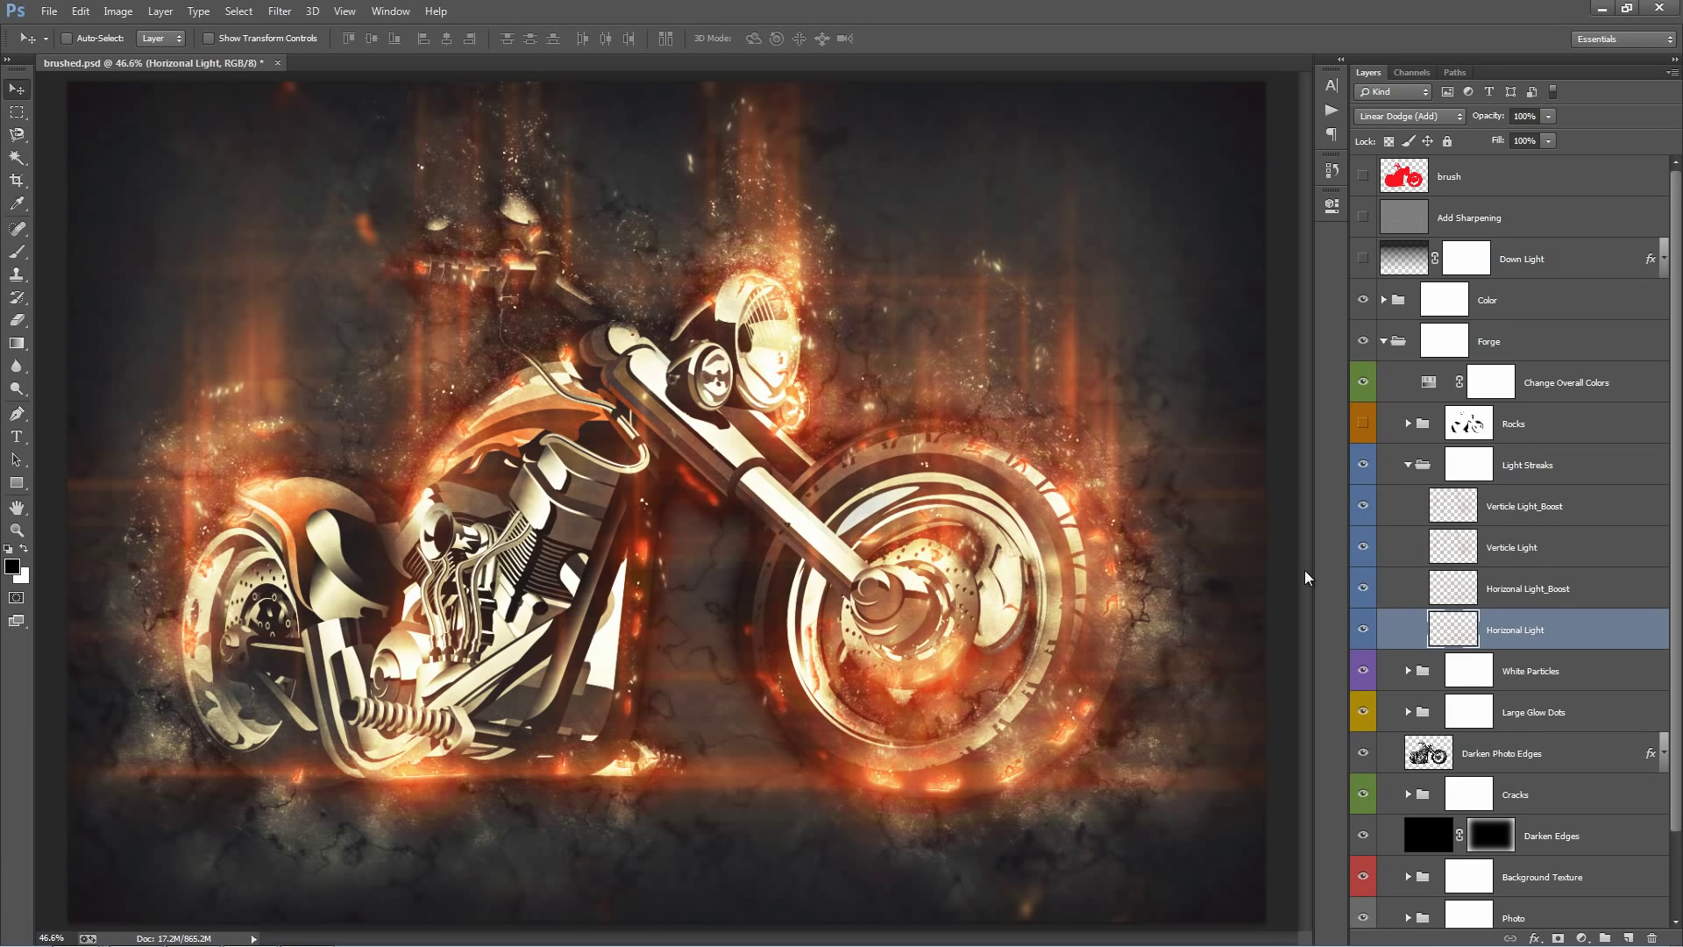
{"action": "left_click", "coordinate": [1363, 507]}
{"action": "left_click", "coordinate": [1363, 588]}
{"action": "left_click", "coordinate": [1363, 629]}
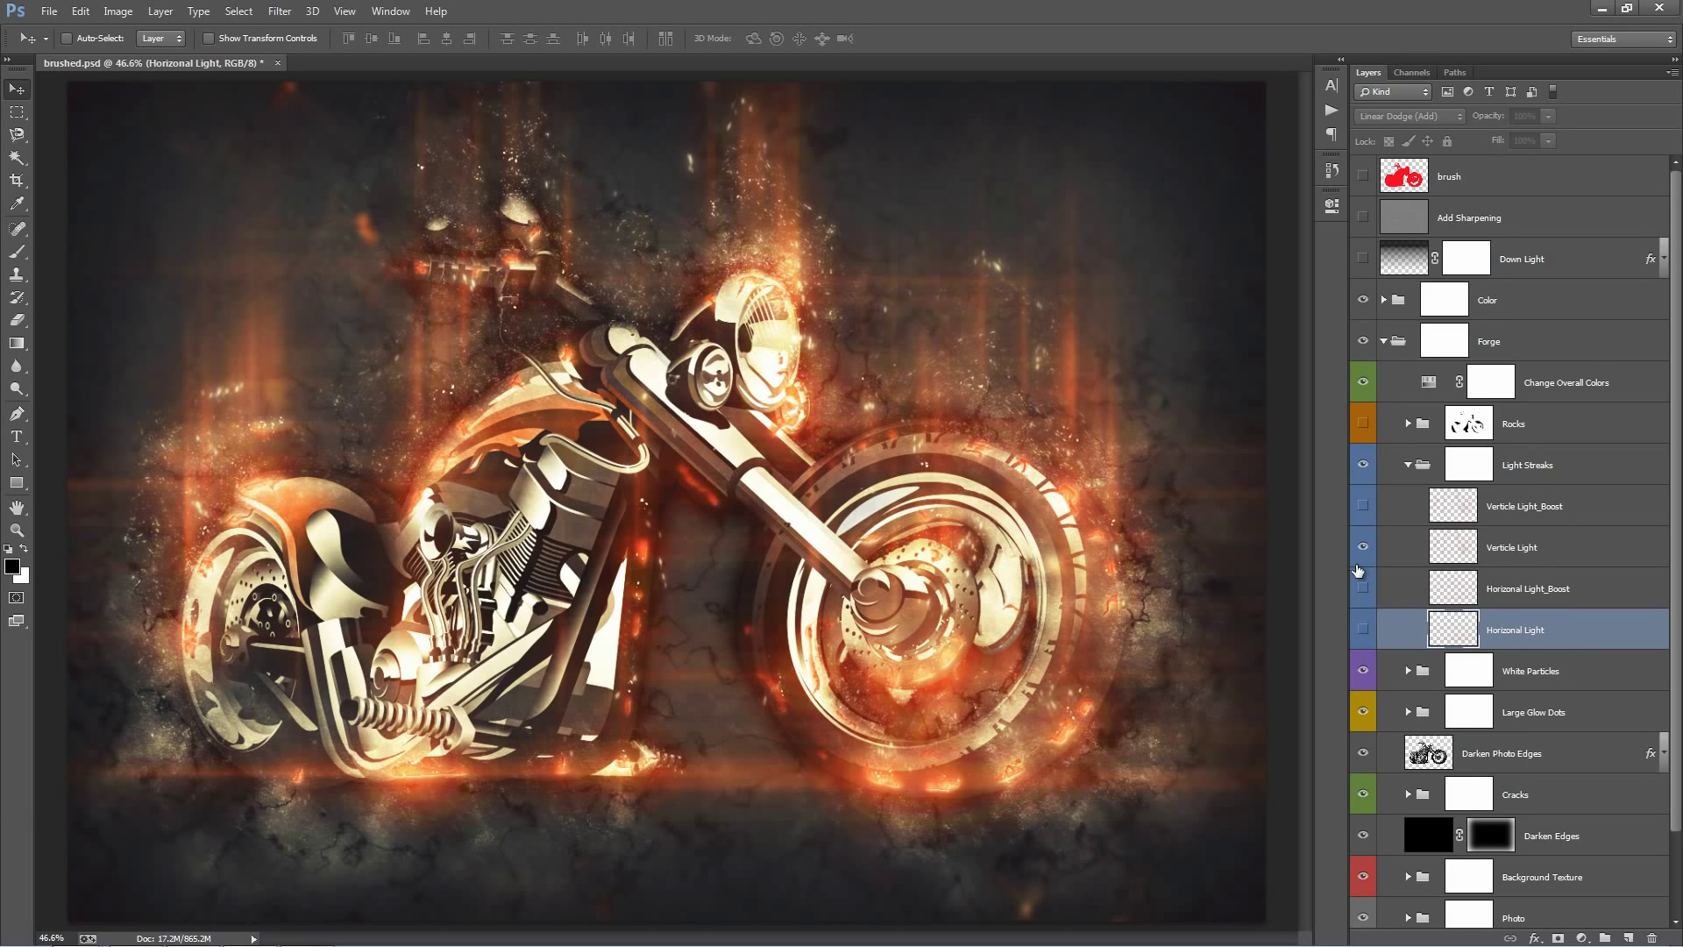
Collapse the Light Streaks group and toggle the White Particles group off and on to check its effect
{"action": "left_click", "coordinate": [1578, 548]}
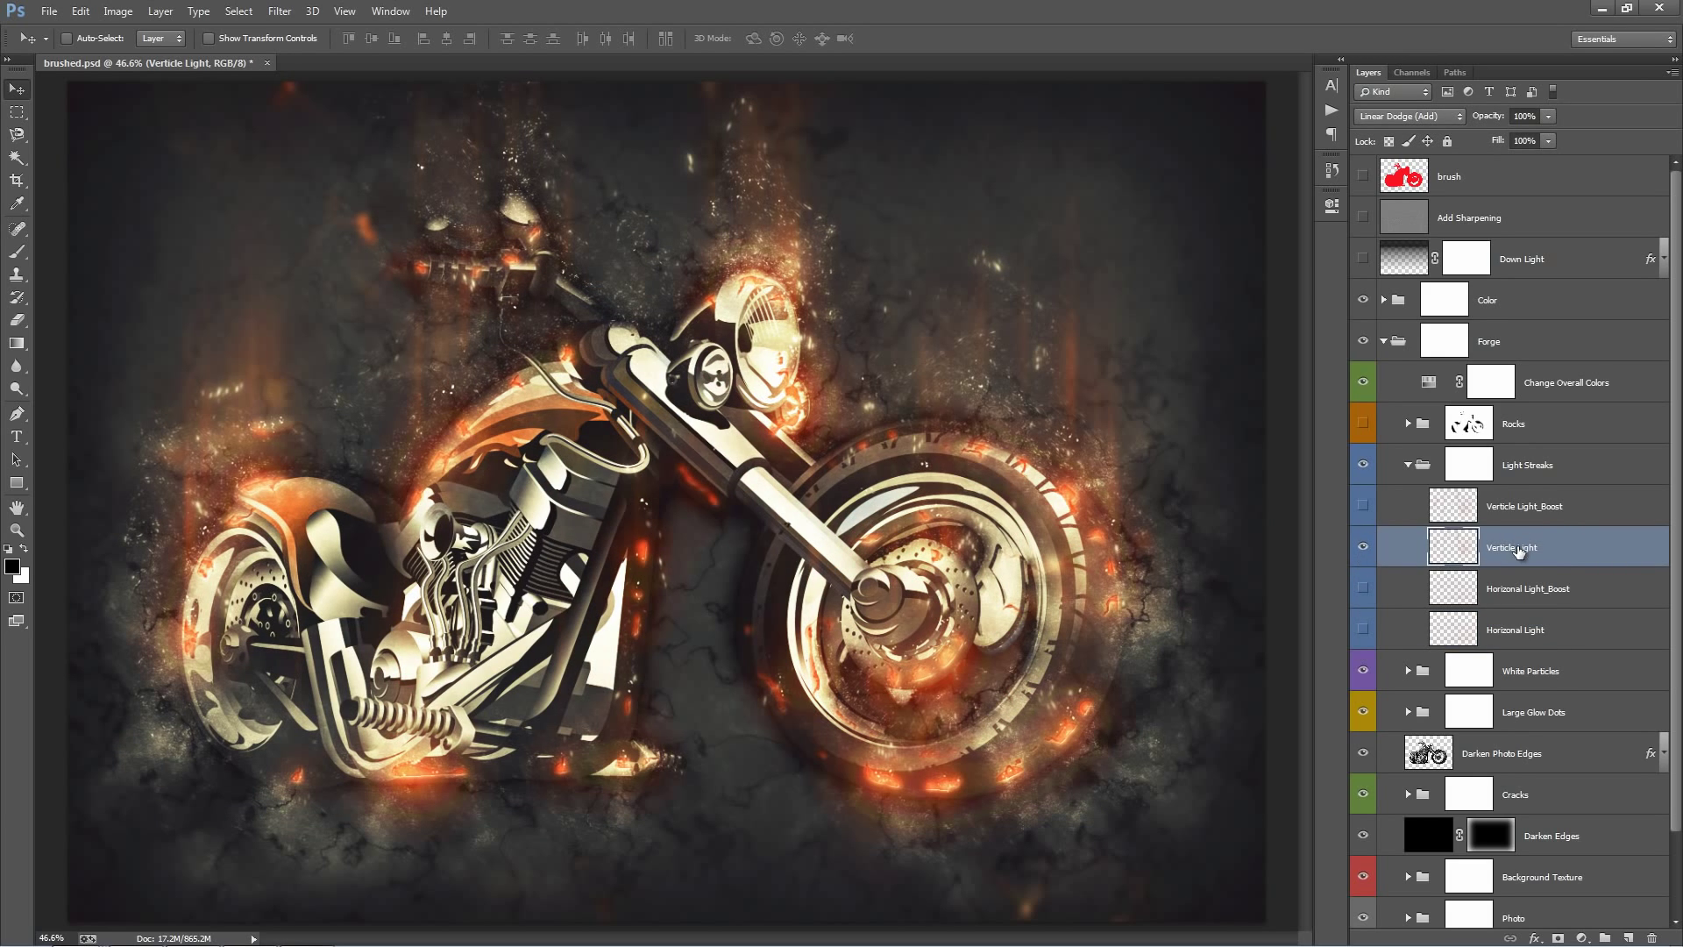
{"action": "left_click", "coordinate": [1407, 465]}
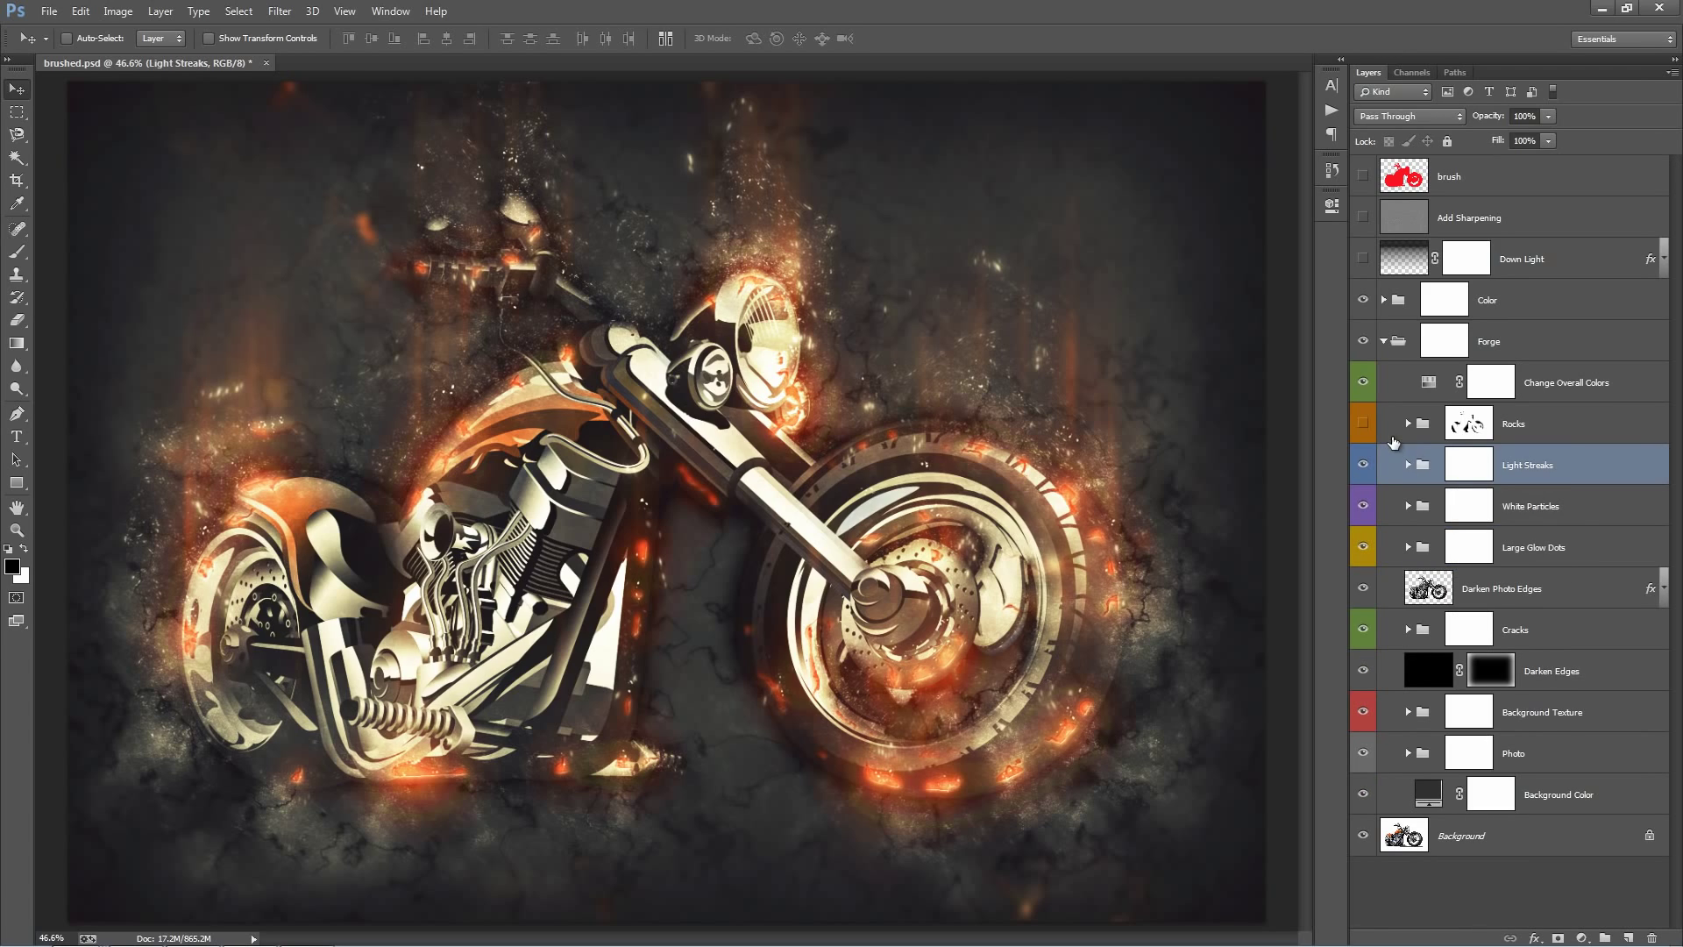
{"action": "left_click", "coordinate": [1574, 508]}
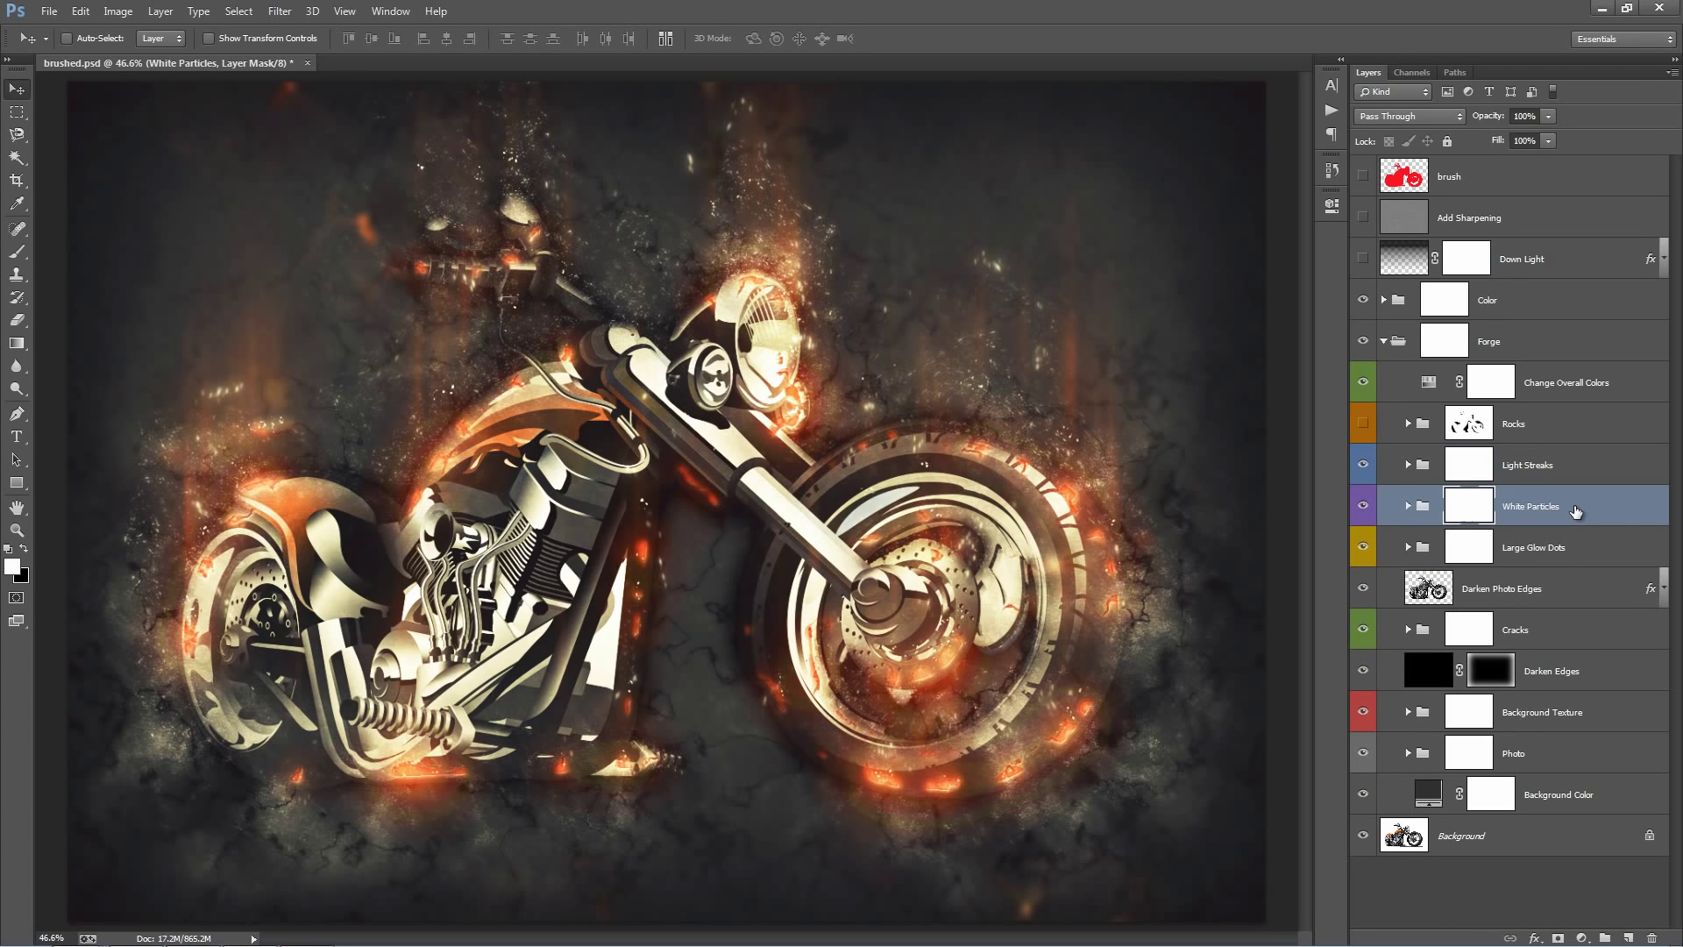
{"action": "left_click", "coordinate": [1359, 506]}
{"action": "left_click", "coordinate": [1360, 507]}
Expand the White Particles group and try moving the Particles_1 layer slightly upward, undoing the move
{"action": "left_click", "coordinate": [1407, 506]}
{"action": "left_click", "coordinate": [1510, 550]}
{"action": "left_click", "coordinate": [1534, 592]}
{"action": "left_click", "coordinate": [1600, 631]}
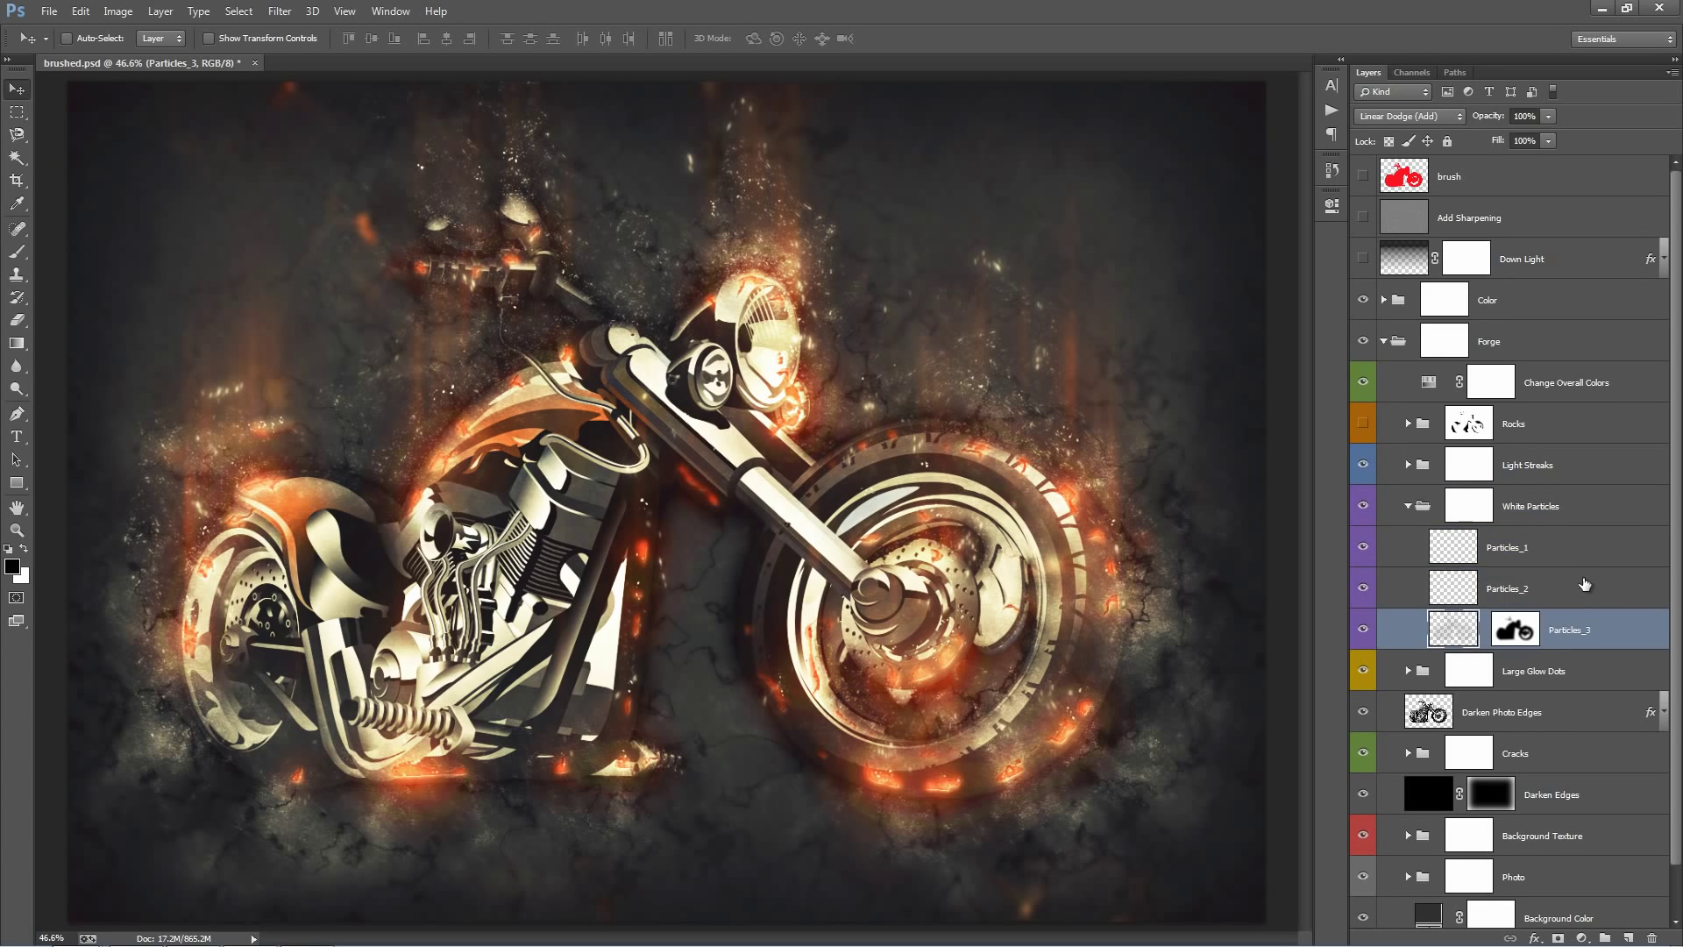
{"action": "left_click", "coordinate": [1585, 584]}
{"action": "left_click", "coordinate": [1508, 548]}
{"action": "left_click_drag", "start_coordinate": [938, 305], "coordinate": [940, 274]}
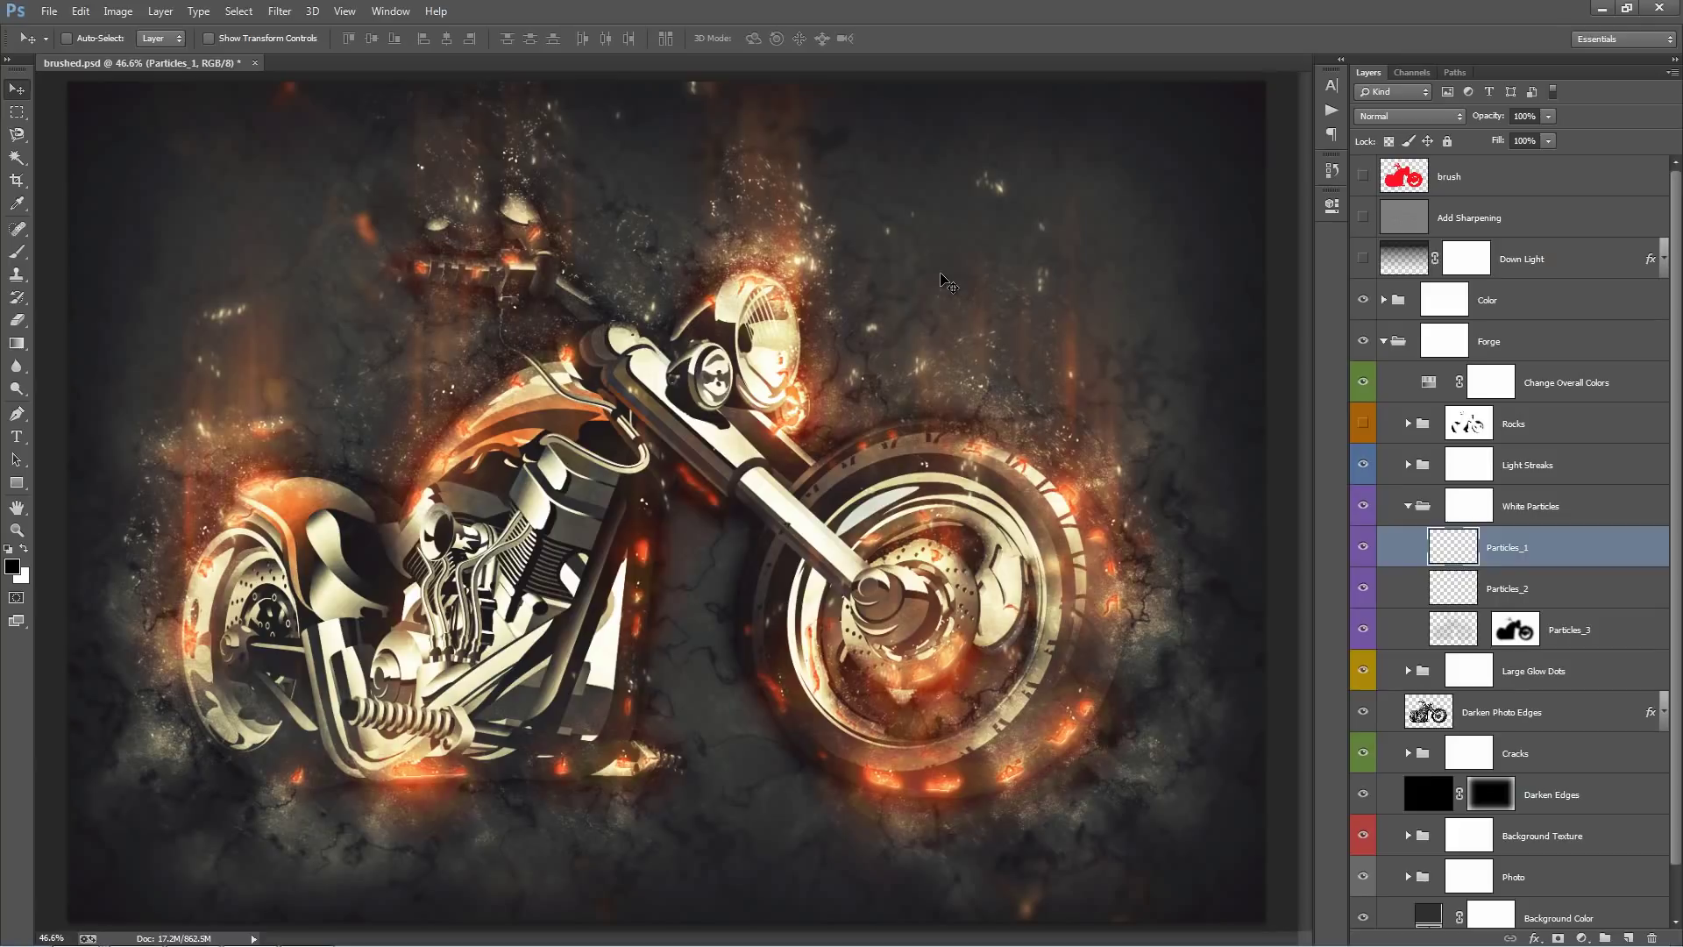
Collapse the White Particles group and duplicate it to intensify the particles
{"action": "left_click", "coordinate": [1409, 507]}
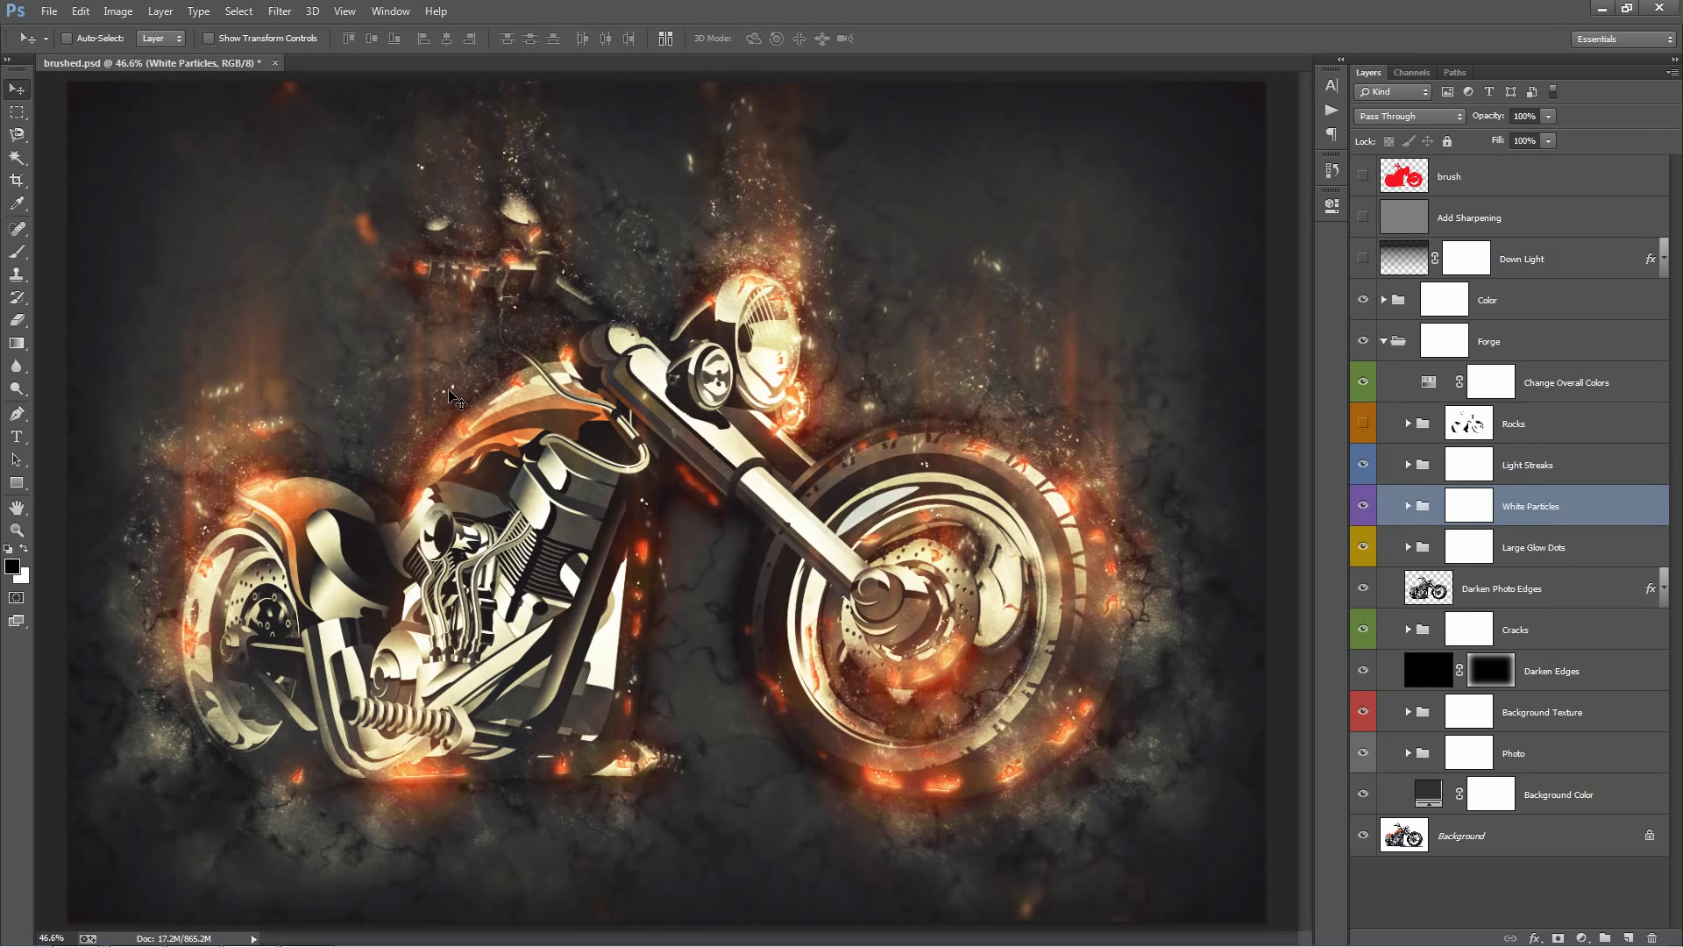
{"action": "left_click", "coordinate": [1468, 506]}
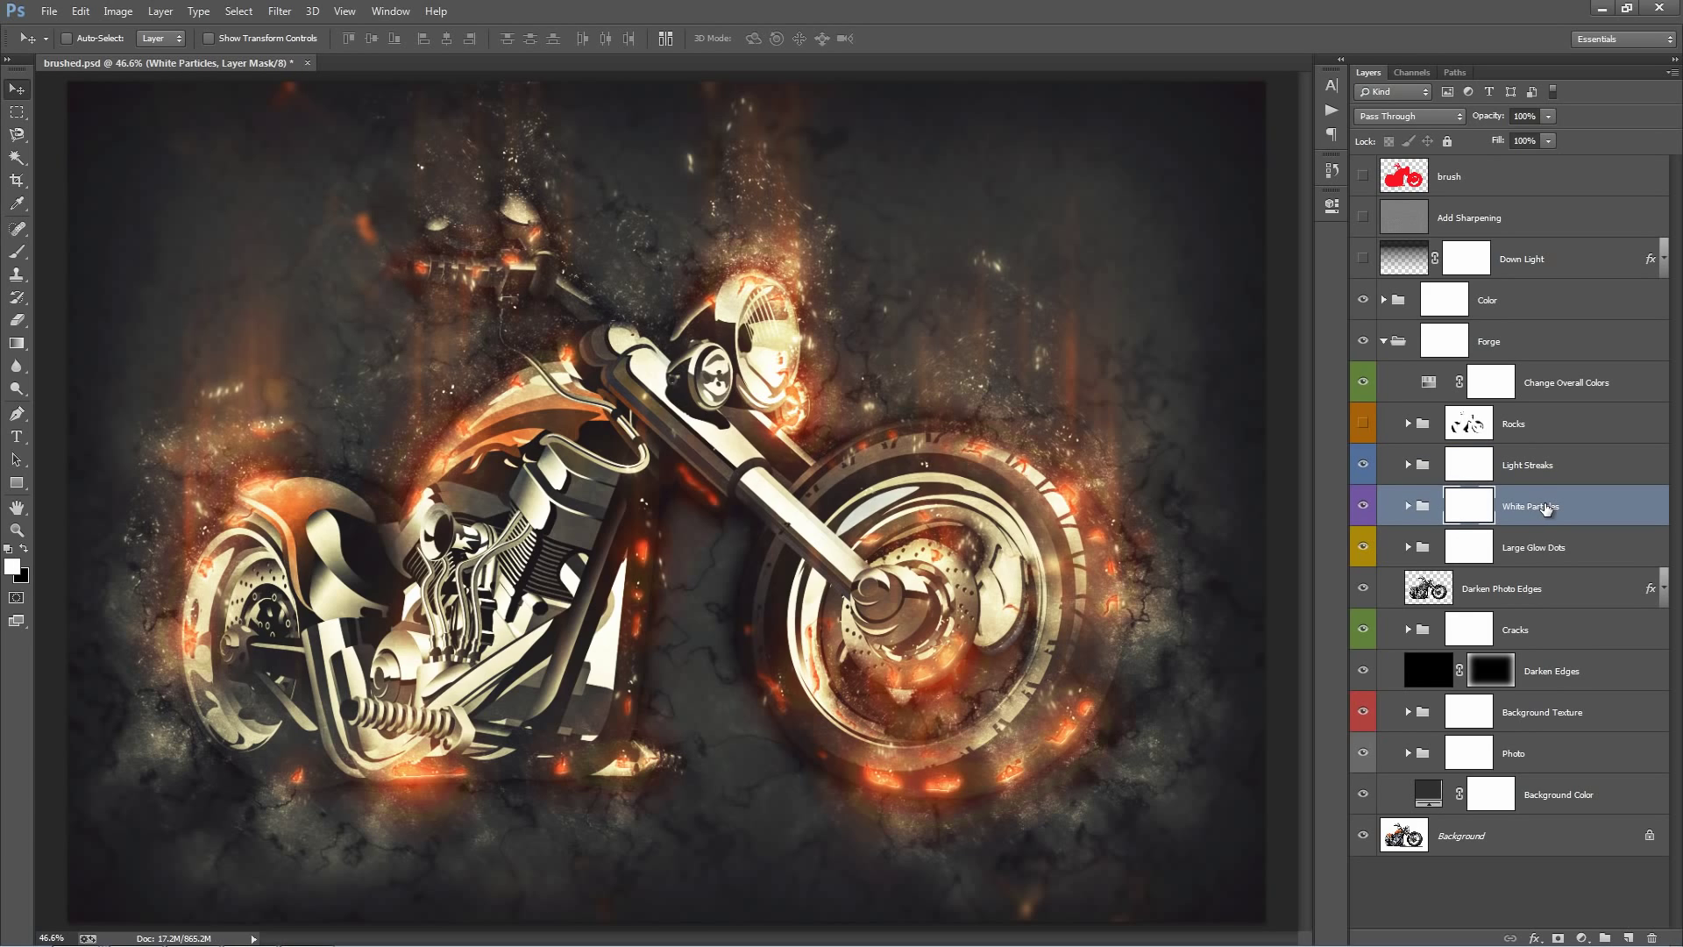
{"action": "key", "text": "ctrl+j"}
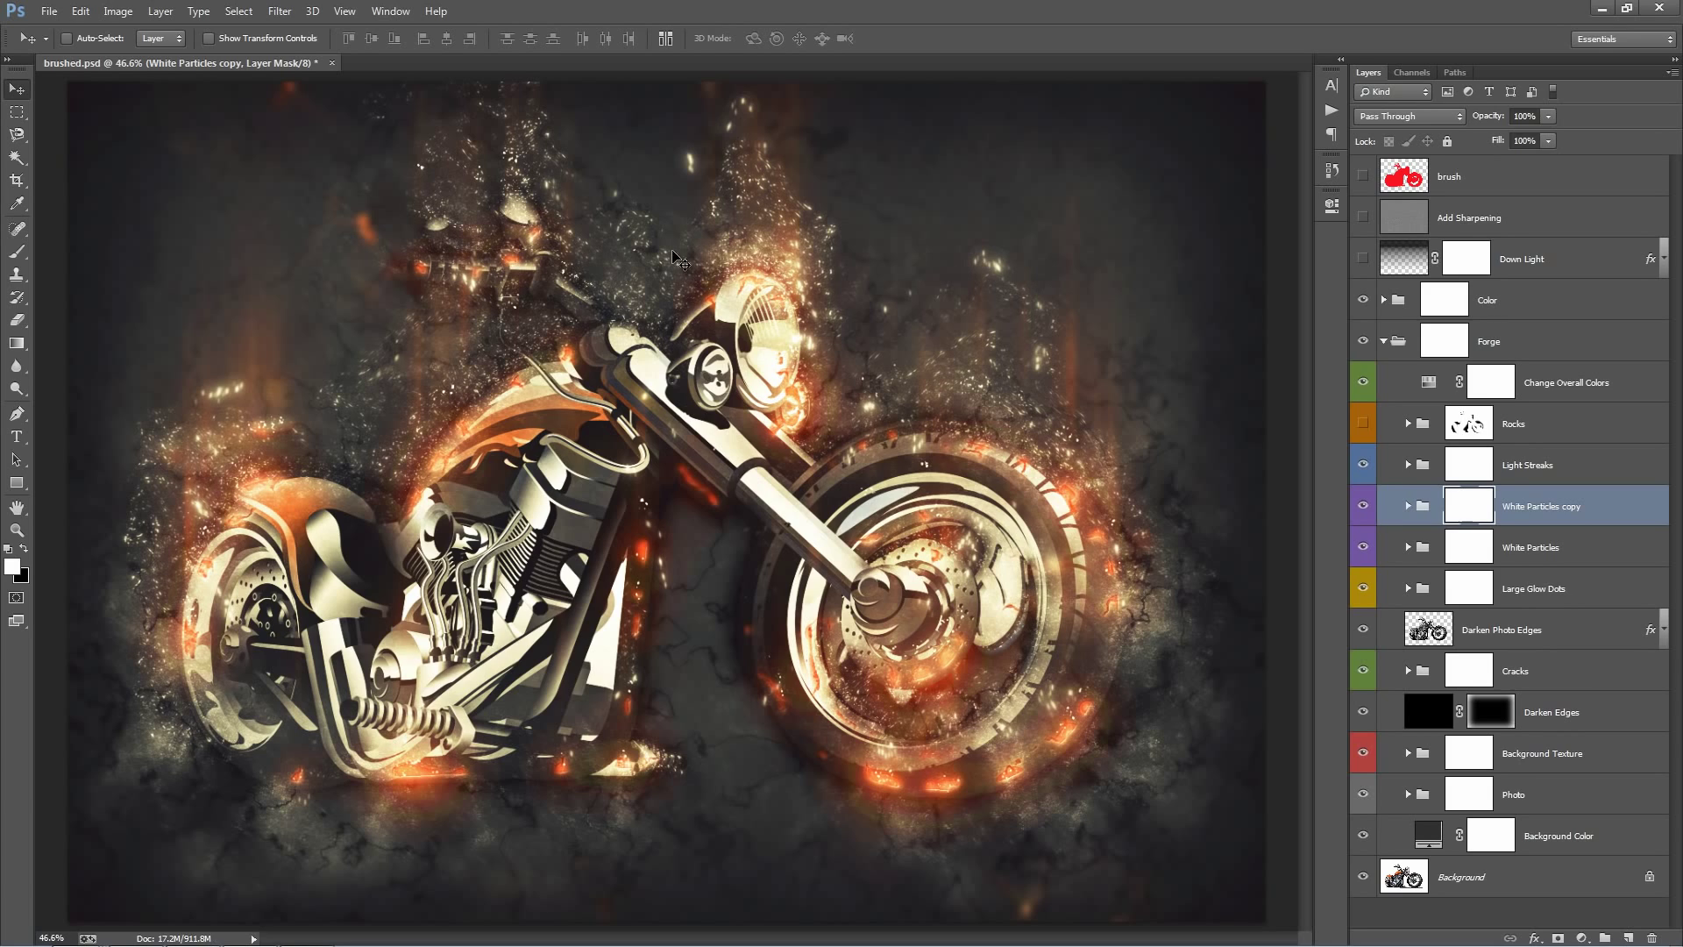
Compare the image with the White Particles copy group hidden and shown, and try reducing its opacity to 50%
{"action": "left_click", "coordinate": [1369, 507]}
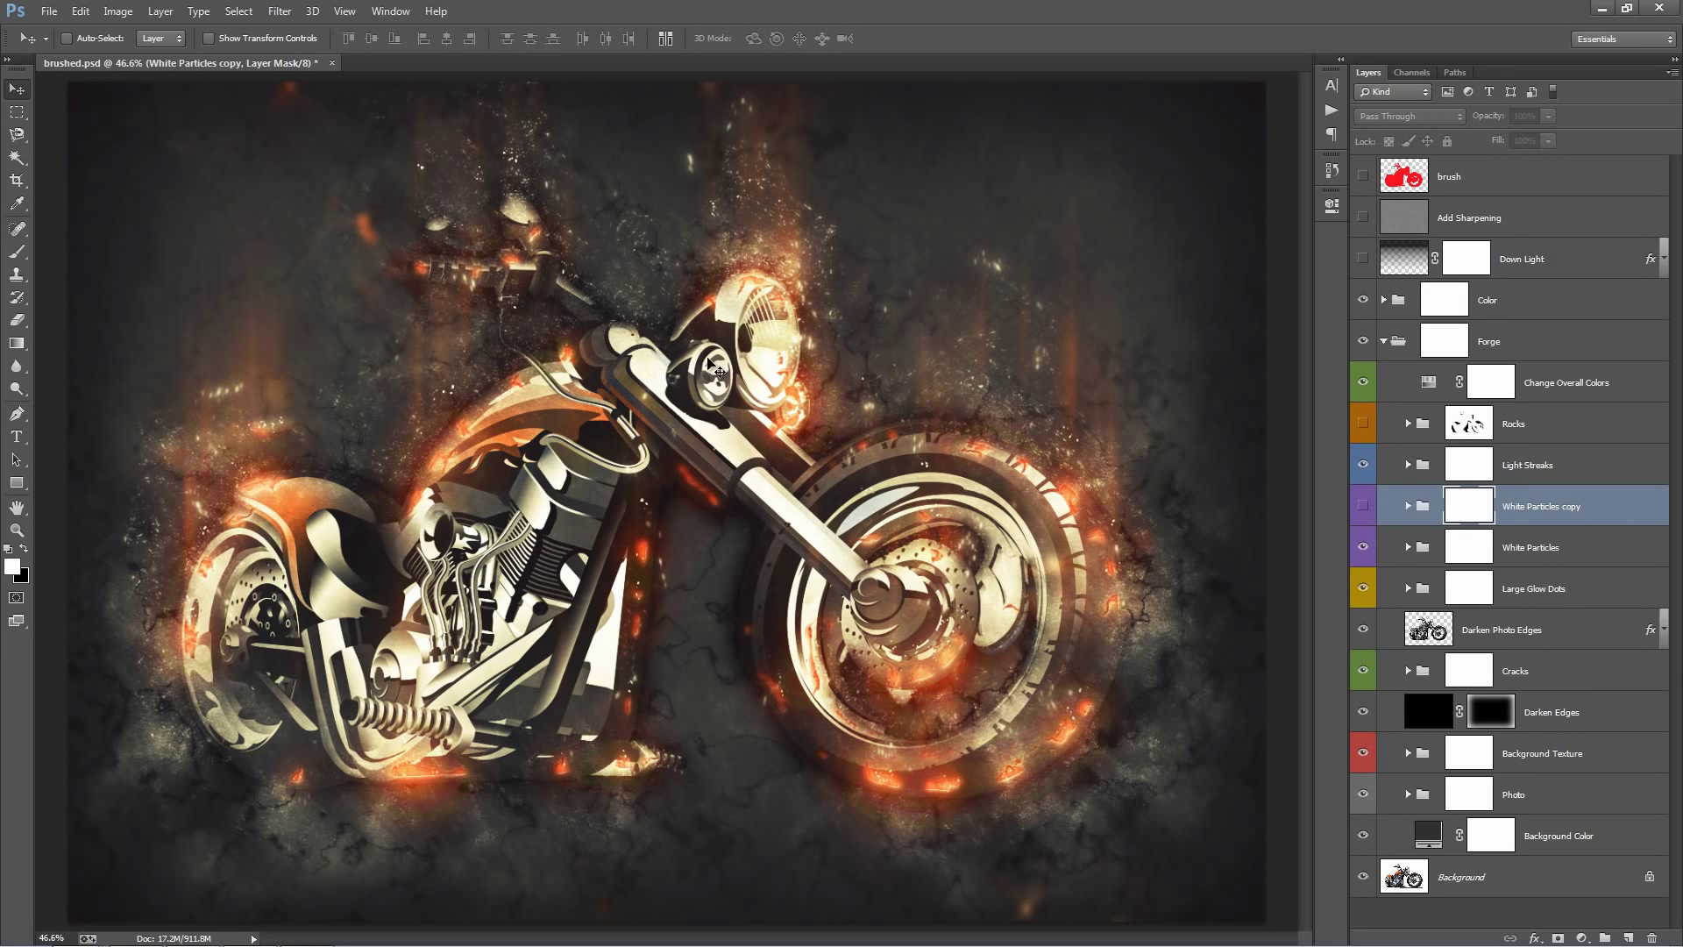
{"action": "left_click", "coordinate": [1363, 506]}
{"action": "left_click", "coordinate": [1512, 502]}
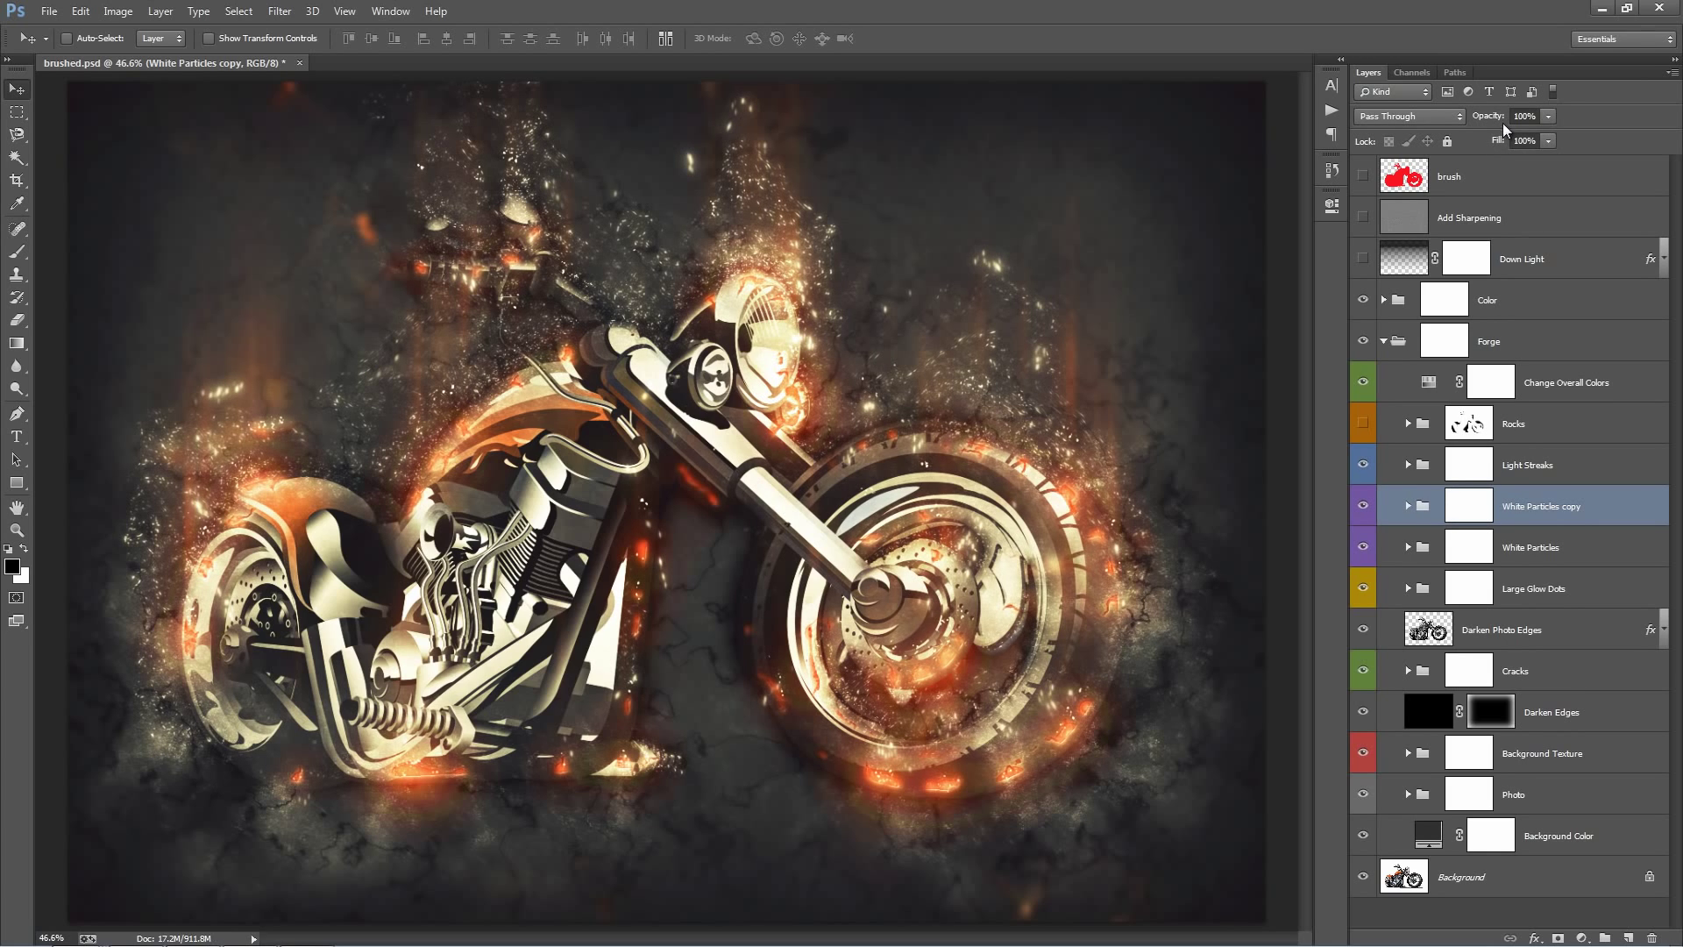
{"action": "left_click_drag", "start_coordinate": [1500, 120], "coordinate": [243, 196]}
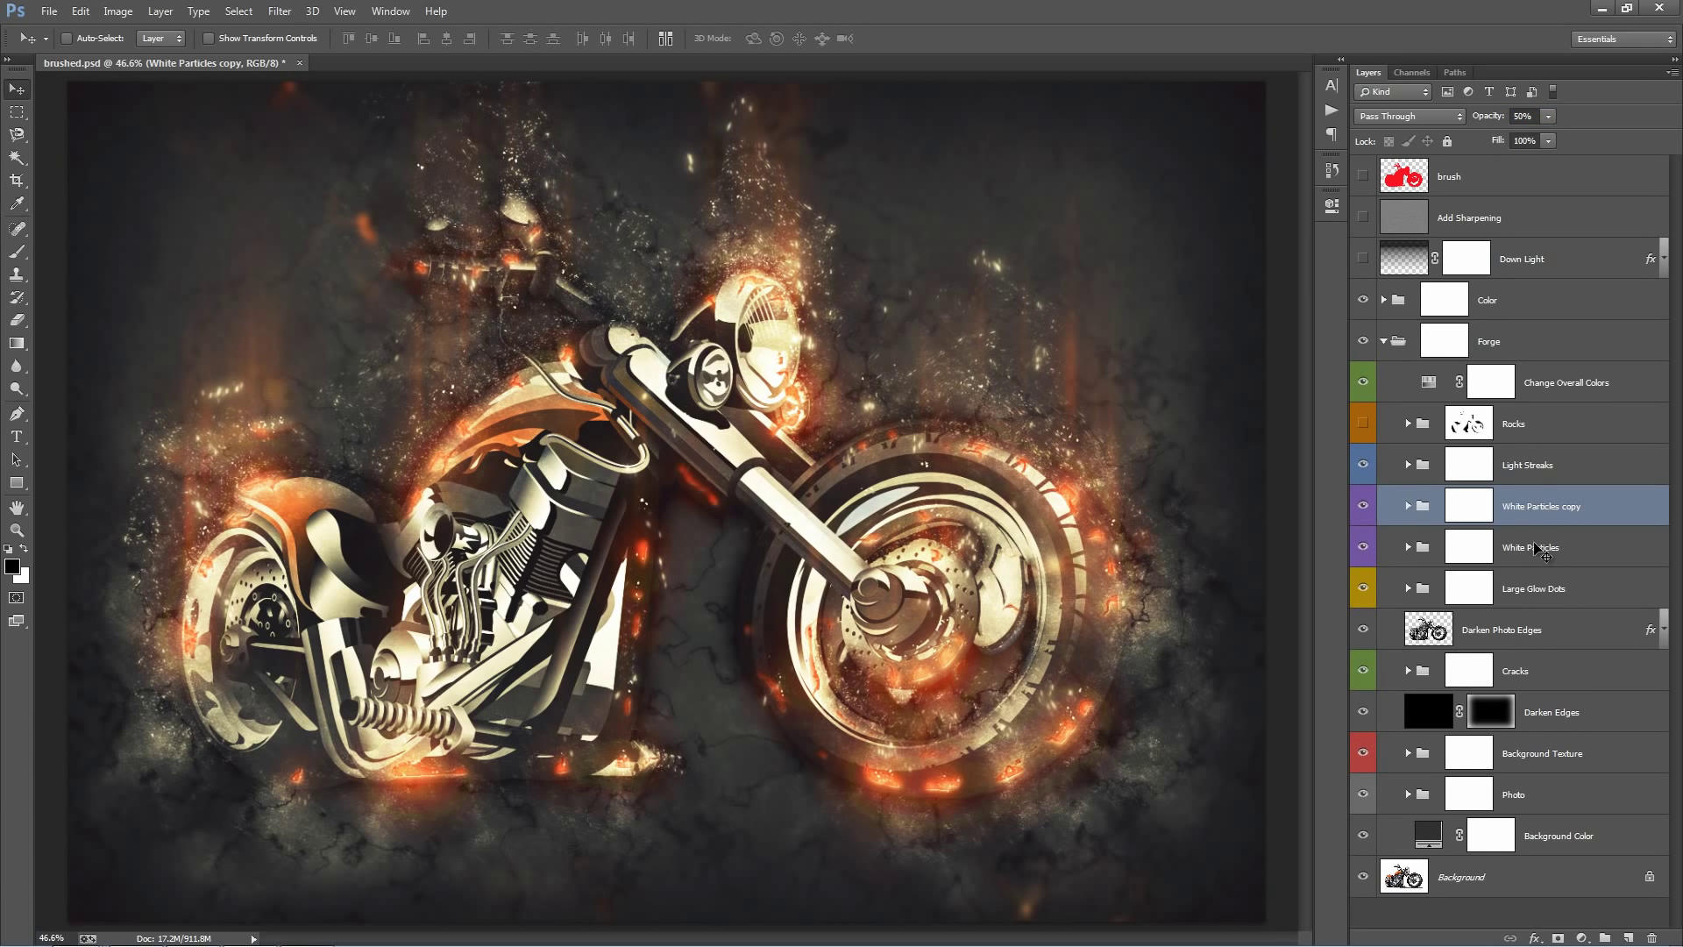
Show the Rocks group and delete the White Particles copy group
{"action": "left_click", "coordinate": [1364, 425]}
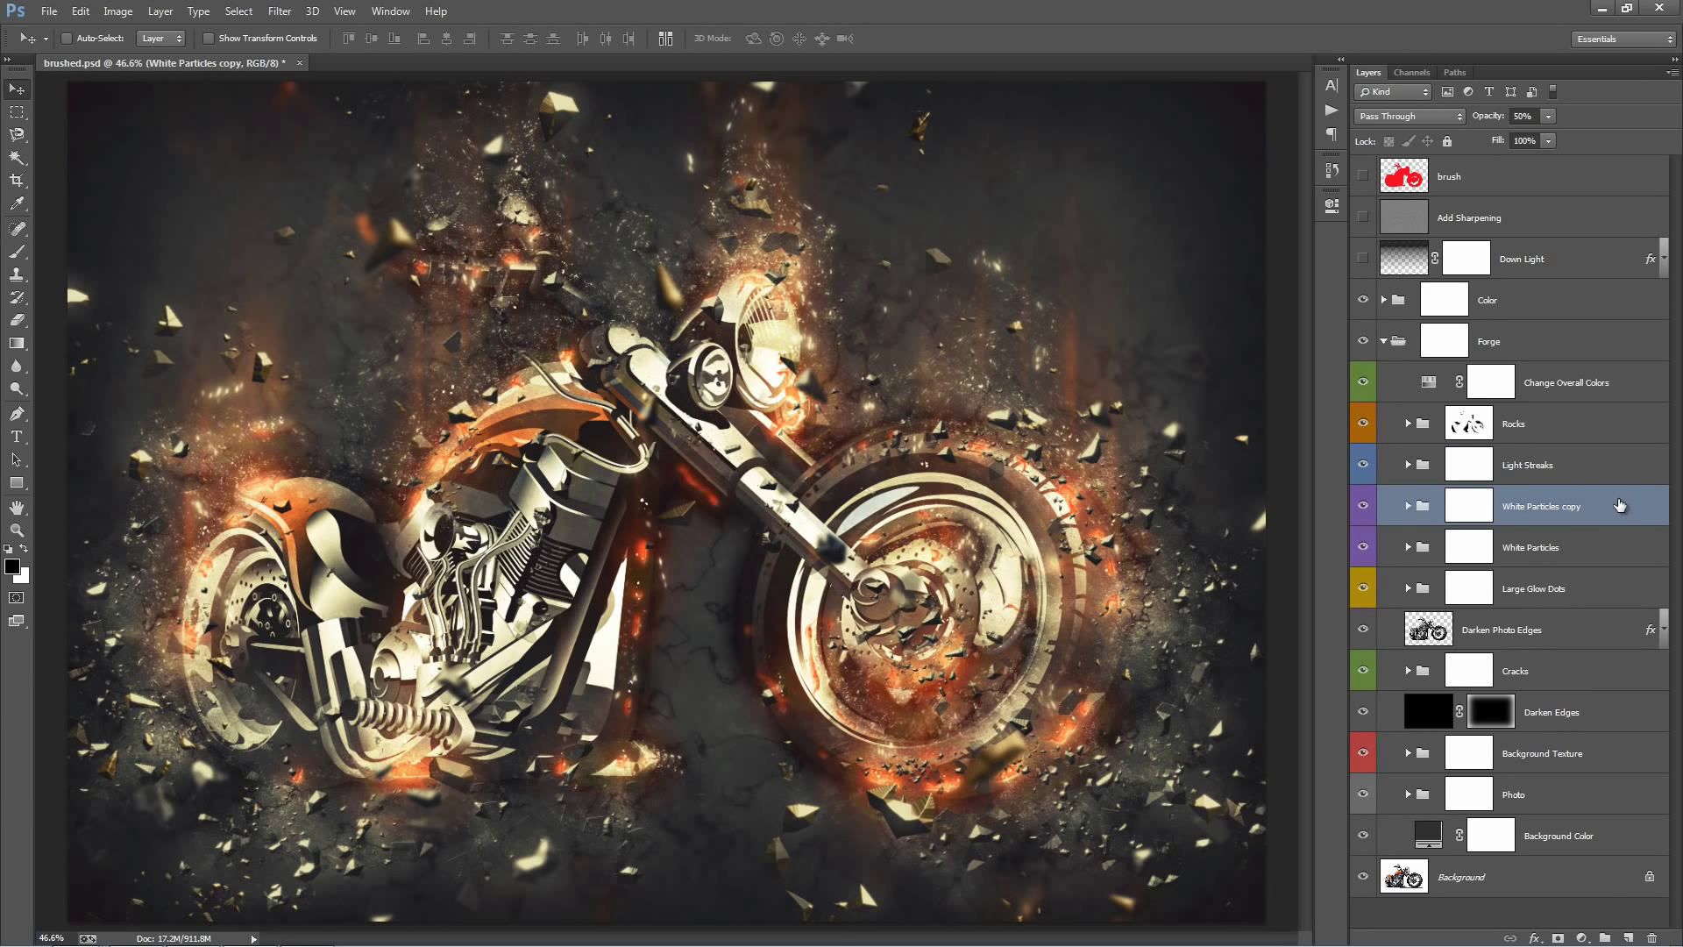
{"action": "key", "text": "Delete"}
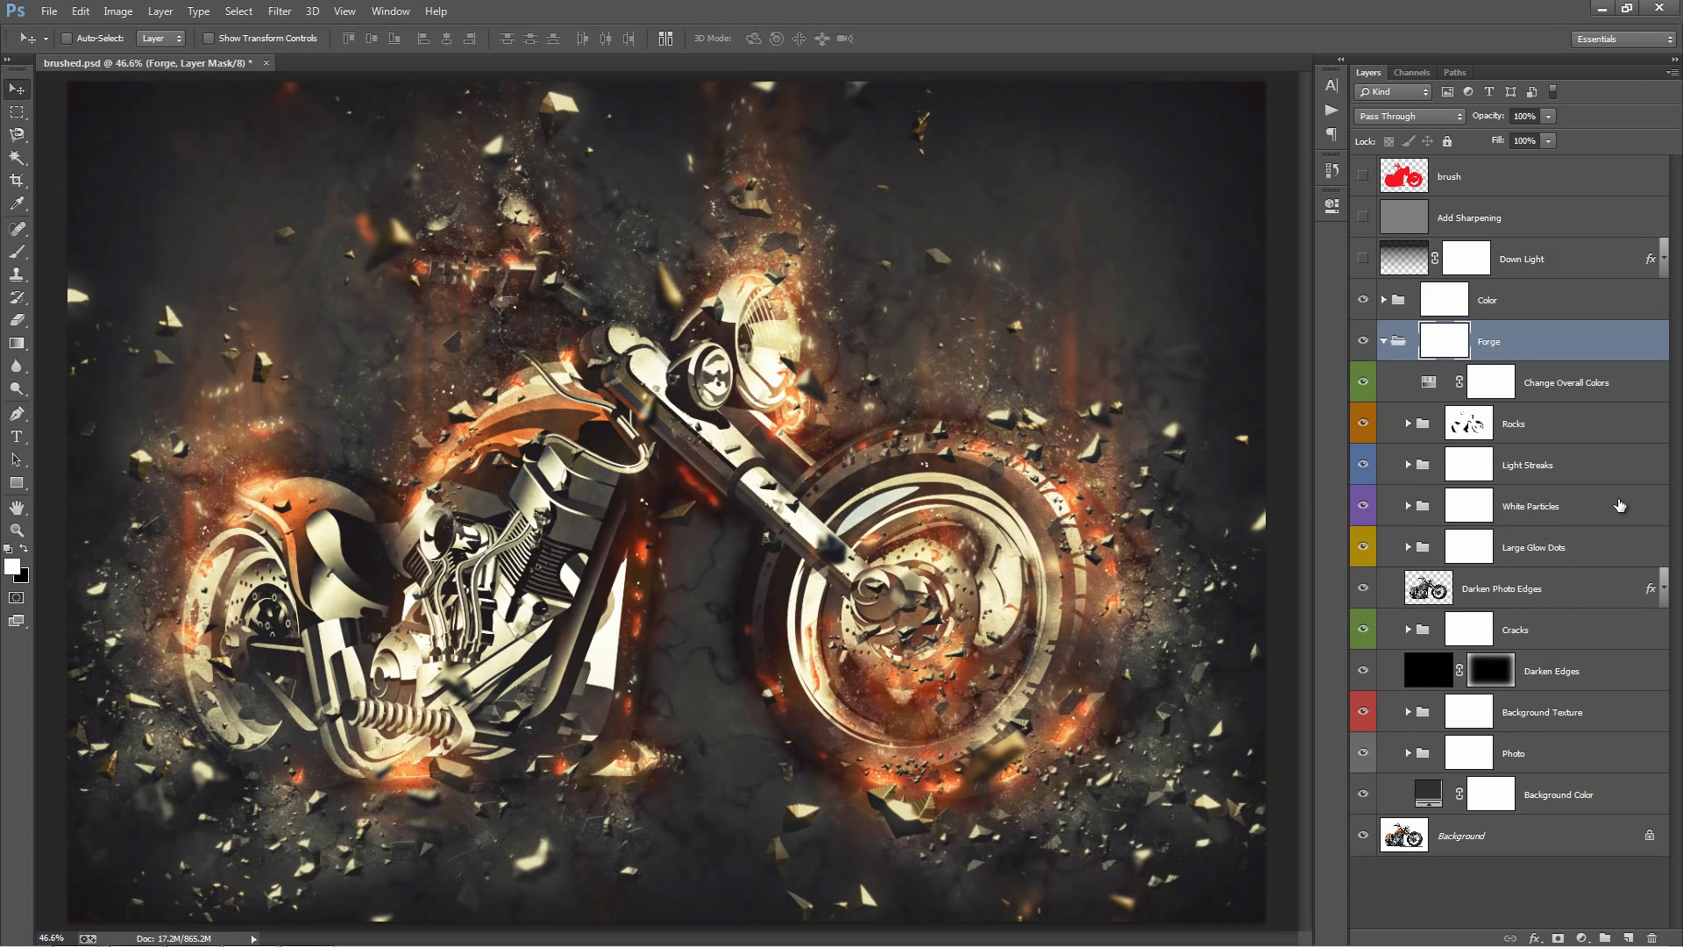
{"action": "left_click", "coordinate": [1546, 512]}
Expand the Large Glow Dots group and hide the Rocks group
{"action": "left_click", "coordinate": [1554, 549]}
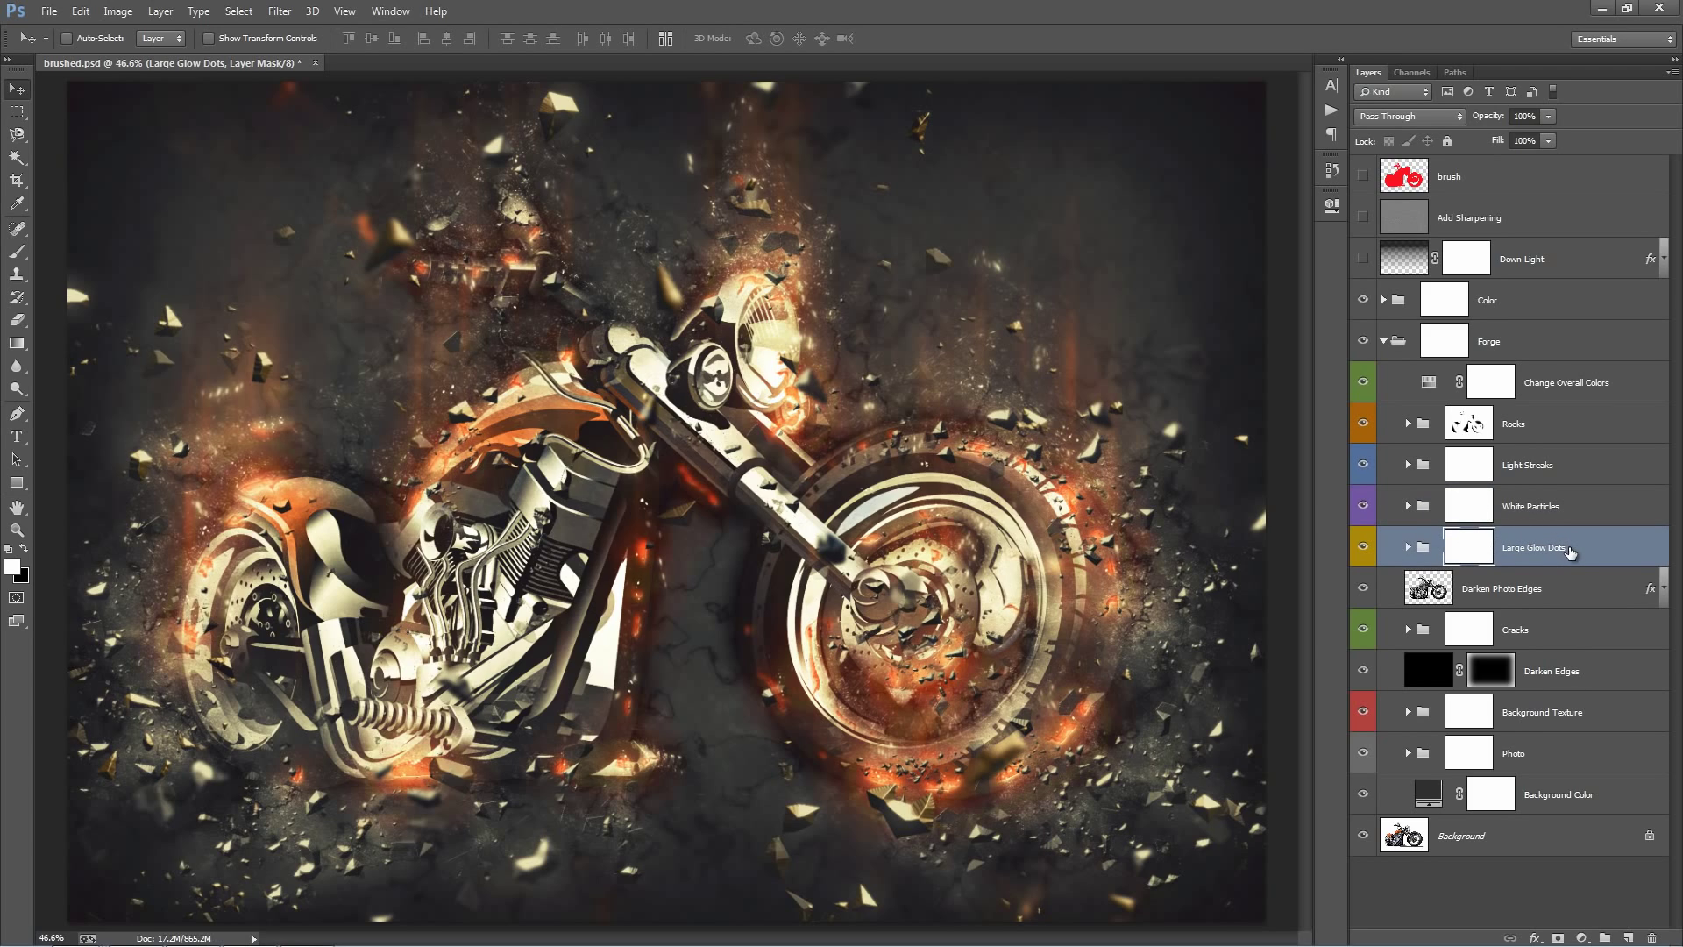
{"action": "left_click", "coordinate": [1408, 547]}
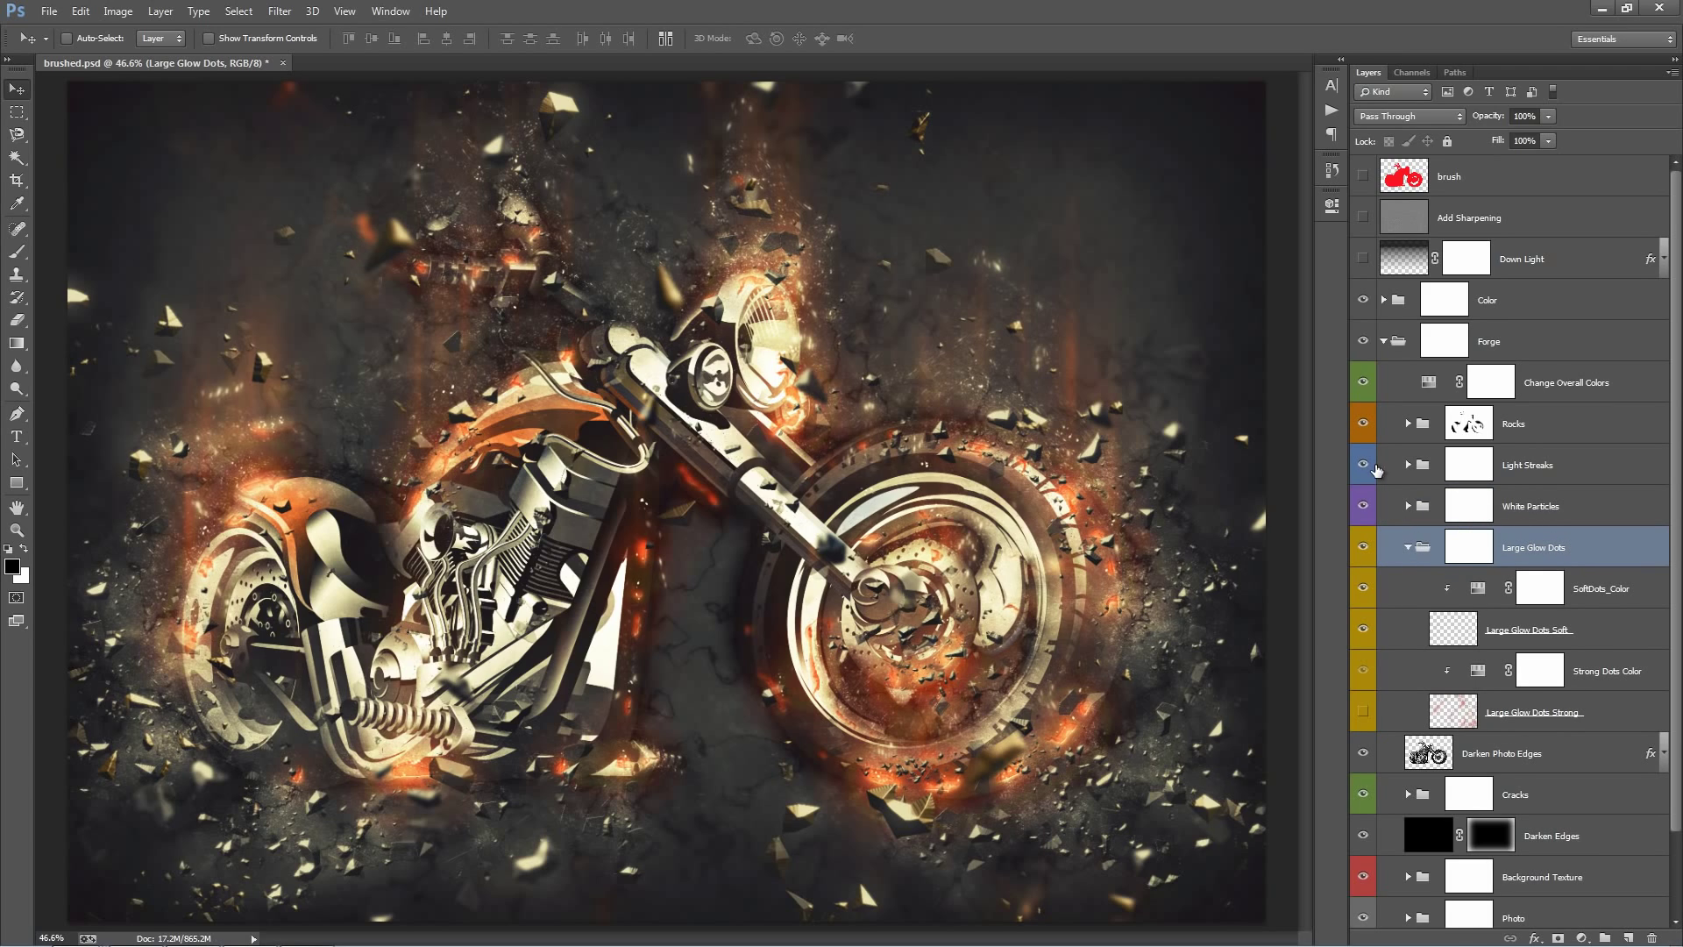
{"action": "left_click", "coordinate": [1357, 423]}
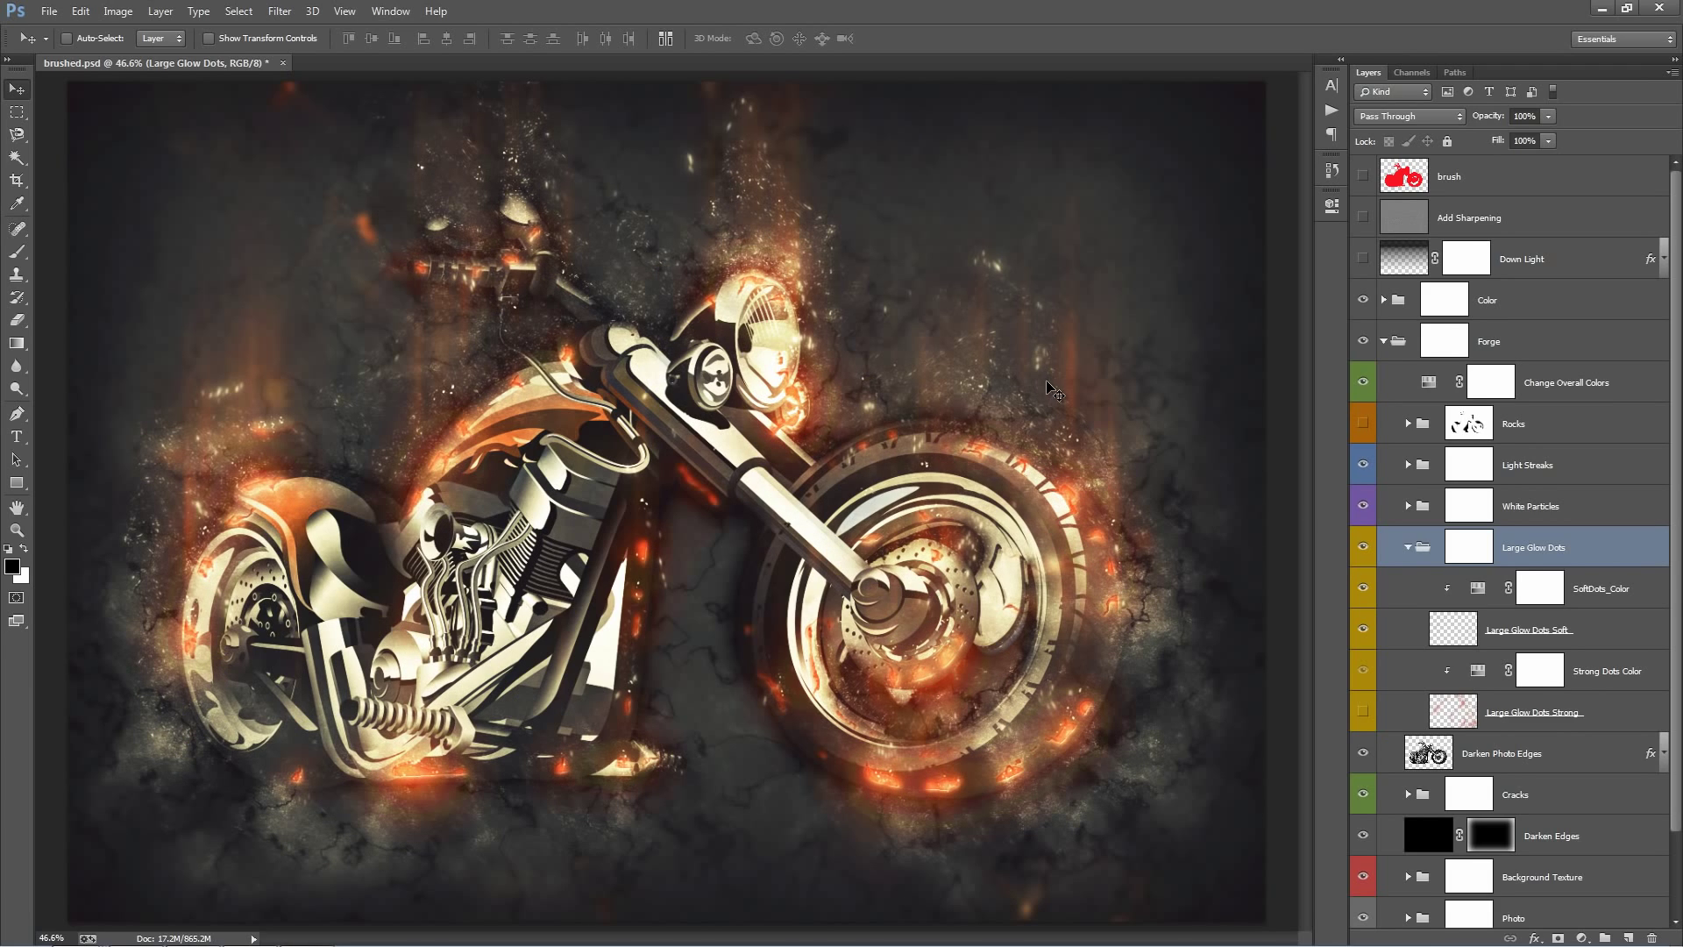
Toggle the Large Glow Dots Soft layer off and on to check its effect
{"action": "scroll", "coordinate": [1529, 570], "scroll_direction": "down", "scroll_amount": 2}
{"action": "left_click", "coordinate": [1533, 562]}
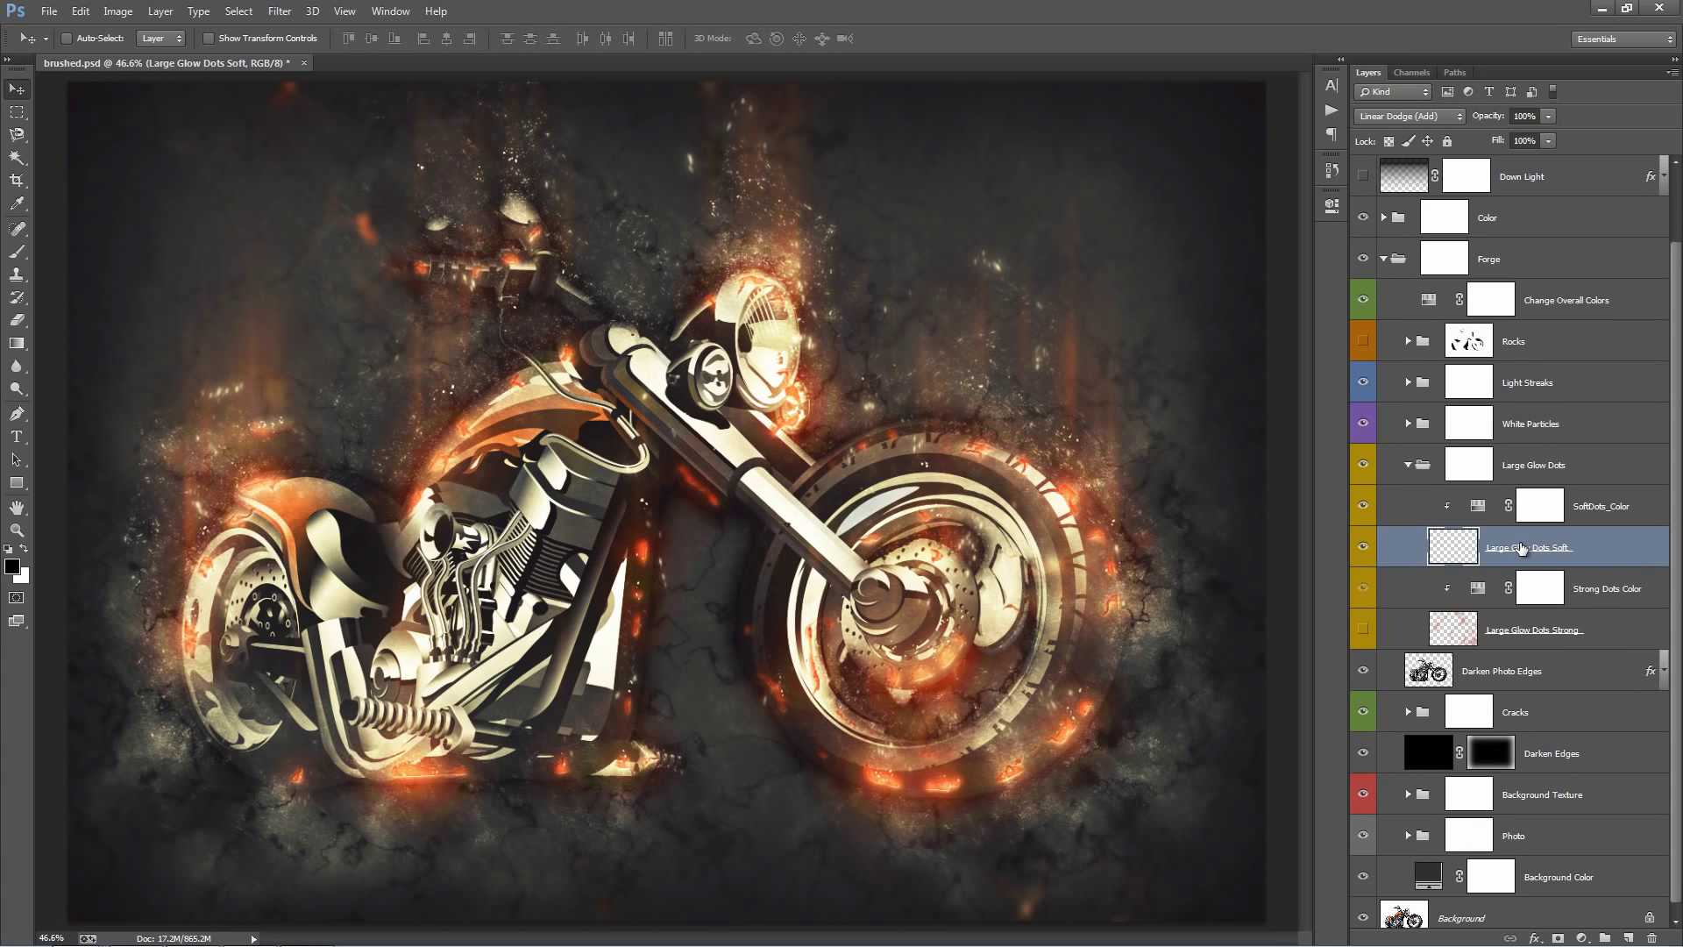
{"action": "left_click", "coordinate": [1363, 547]}
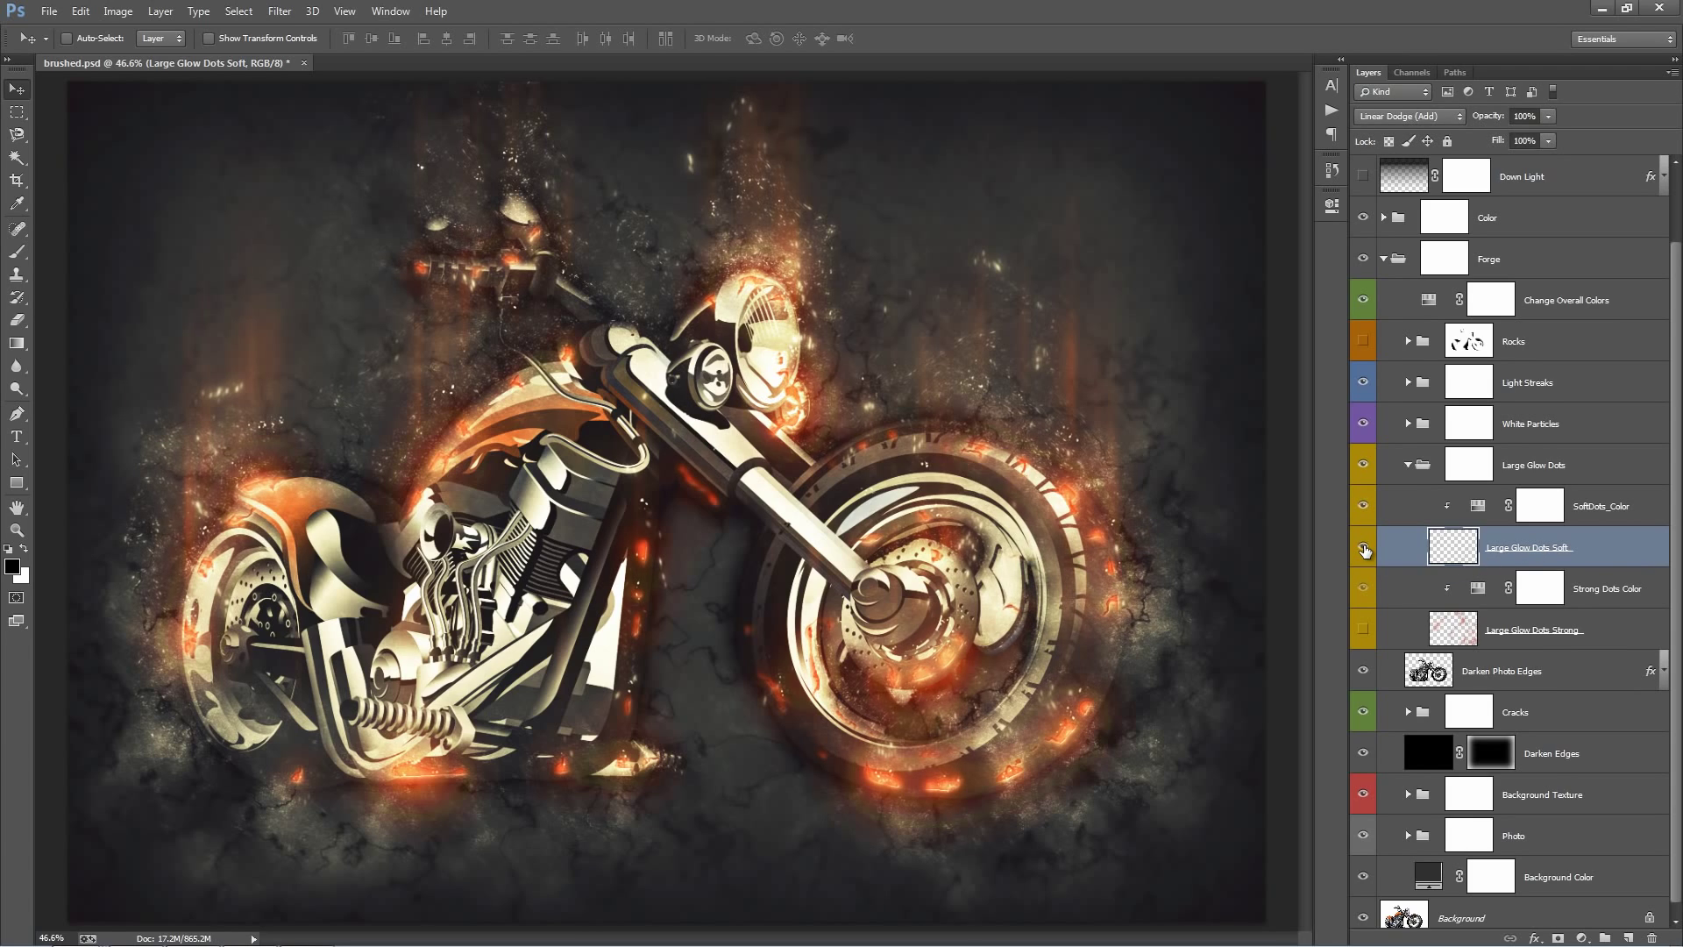
{"action": "left_click", "coordinate": [1363, 547]}
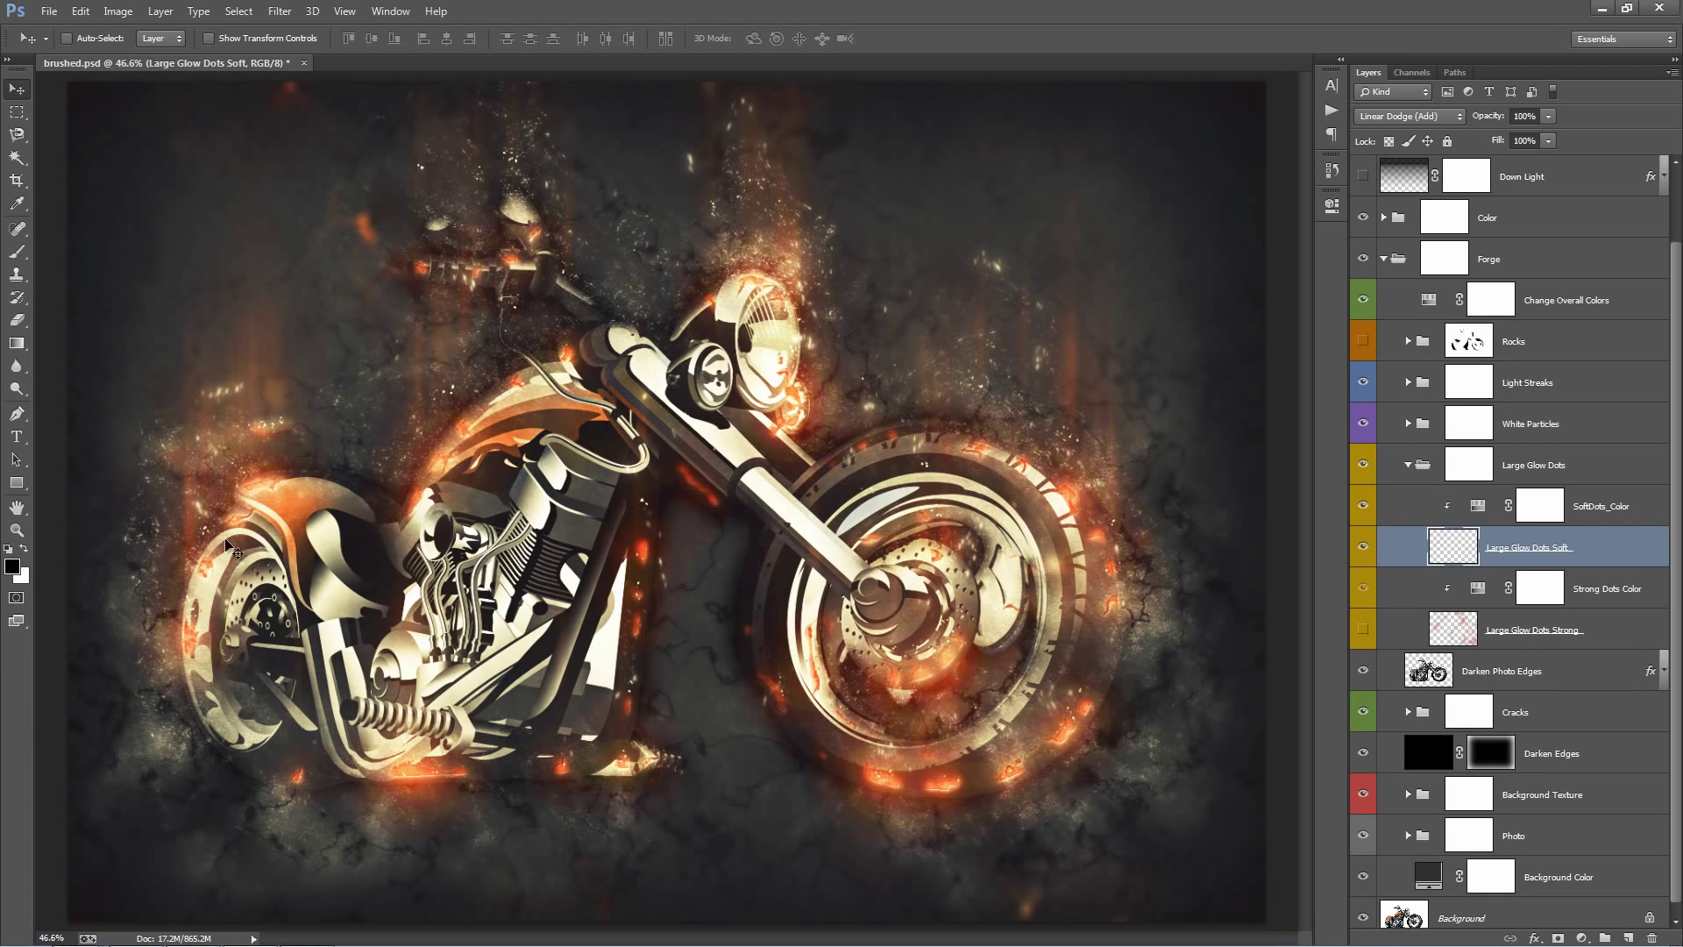
Try out hue shifts on the SoftDots_Color Hue/Saturation adjustment and leave the hue at -1
{"action": "double_click", "coordinate": [1478, 507]}
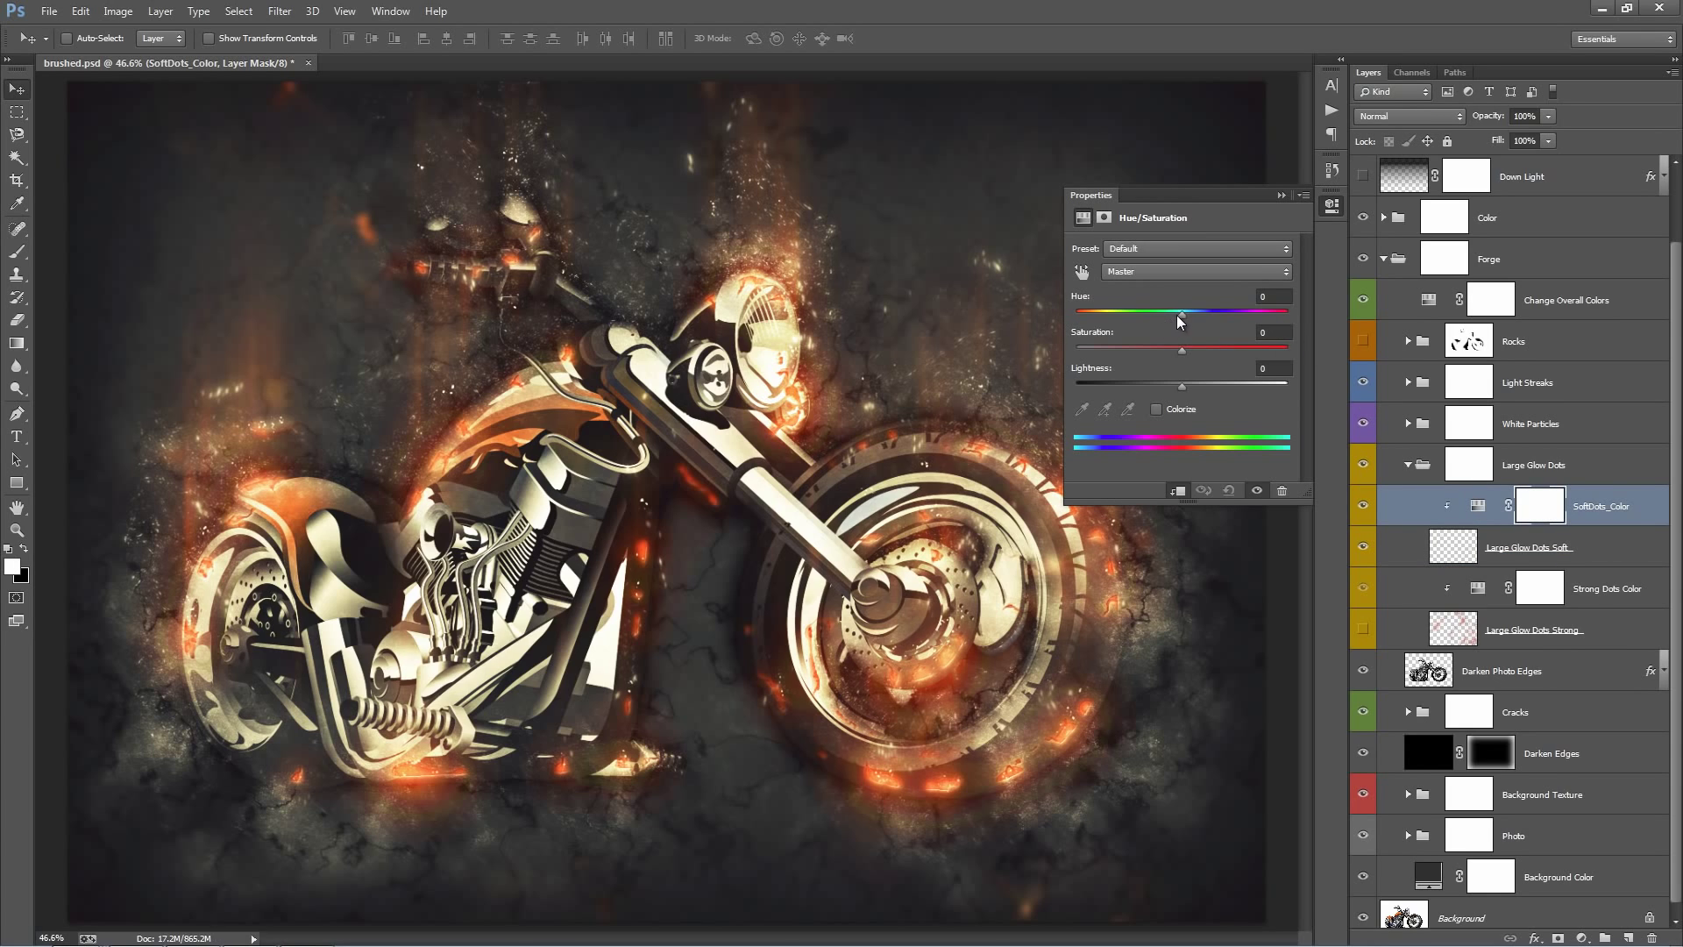
{"action": "mouse_move", "coordinate": [1182, 313]}
{"action": "left_mouse_down"}
{"action": "mouse_move", "coordinate": [1212, 318]}
{"action": "mouse_move", "coordinate": [1097, 307]}
{"action": "mouse_move", "coordinate": [1181, 312]}
{"action": "left_mouse_up"}
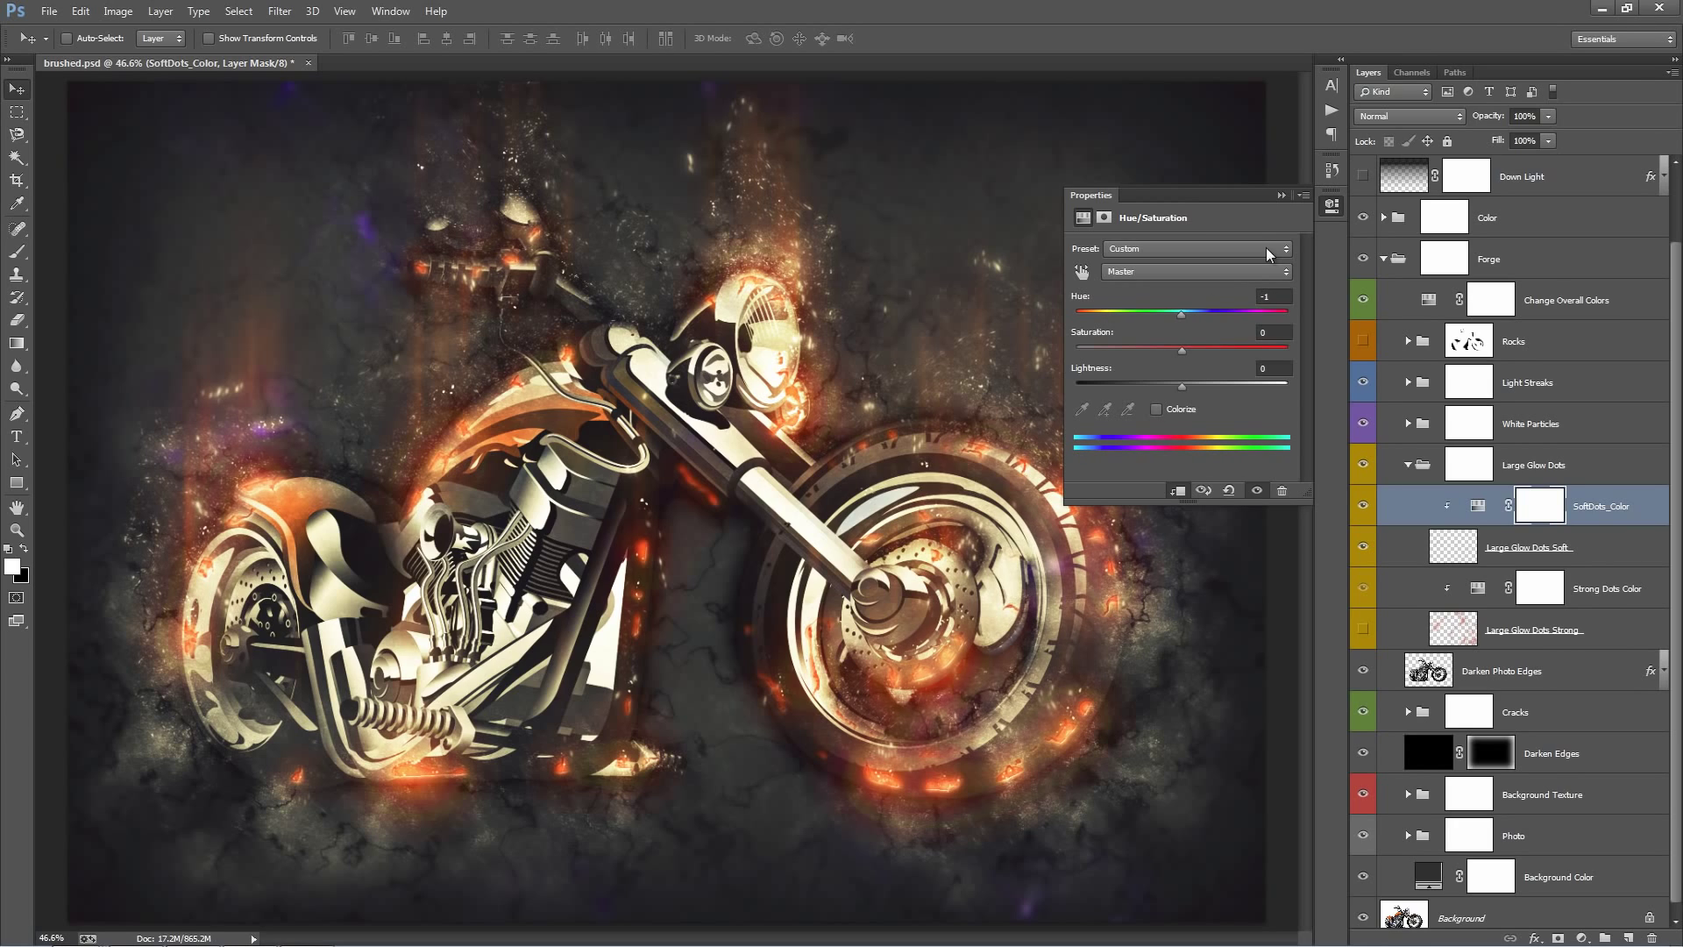
{"action": "left_click", "coordinate": [1283, 194]}
Make the Large Glow Dots Strong layer visible
{"action": "left_click", "coordinate": [1566, 643]}
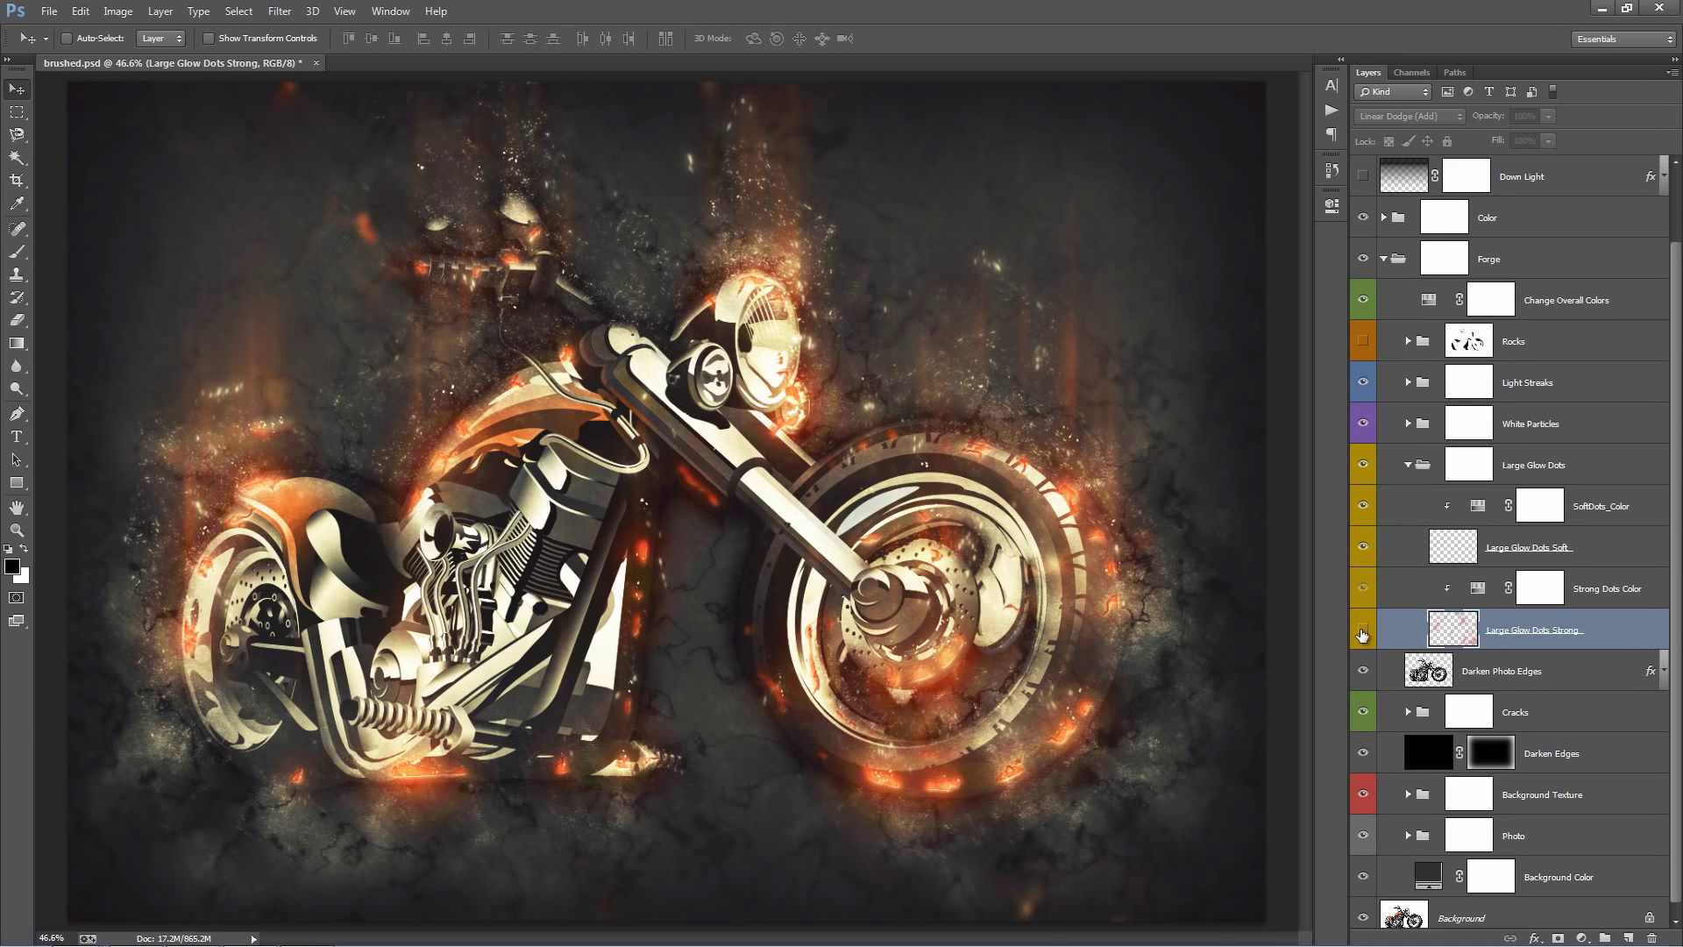
{"action": "left_click", "coordinate": [1555, 471]}
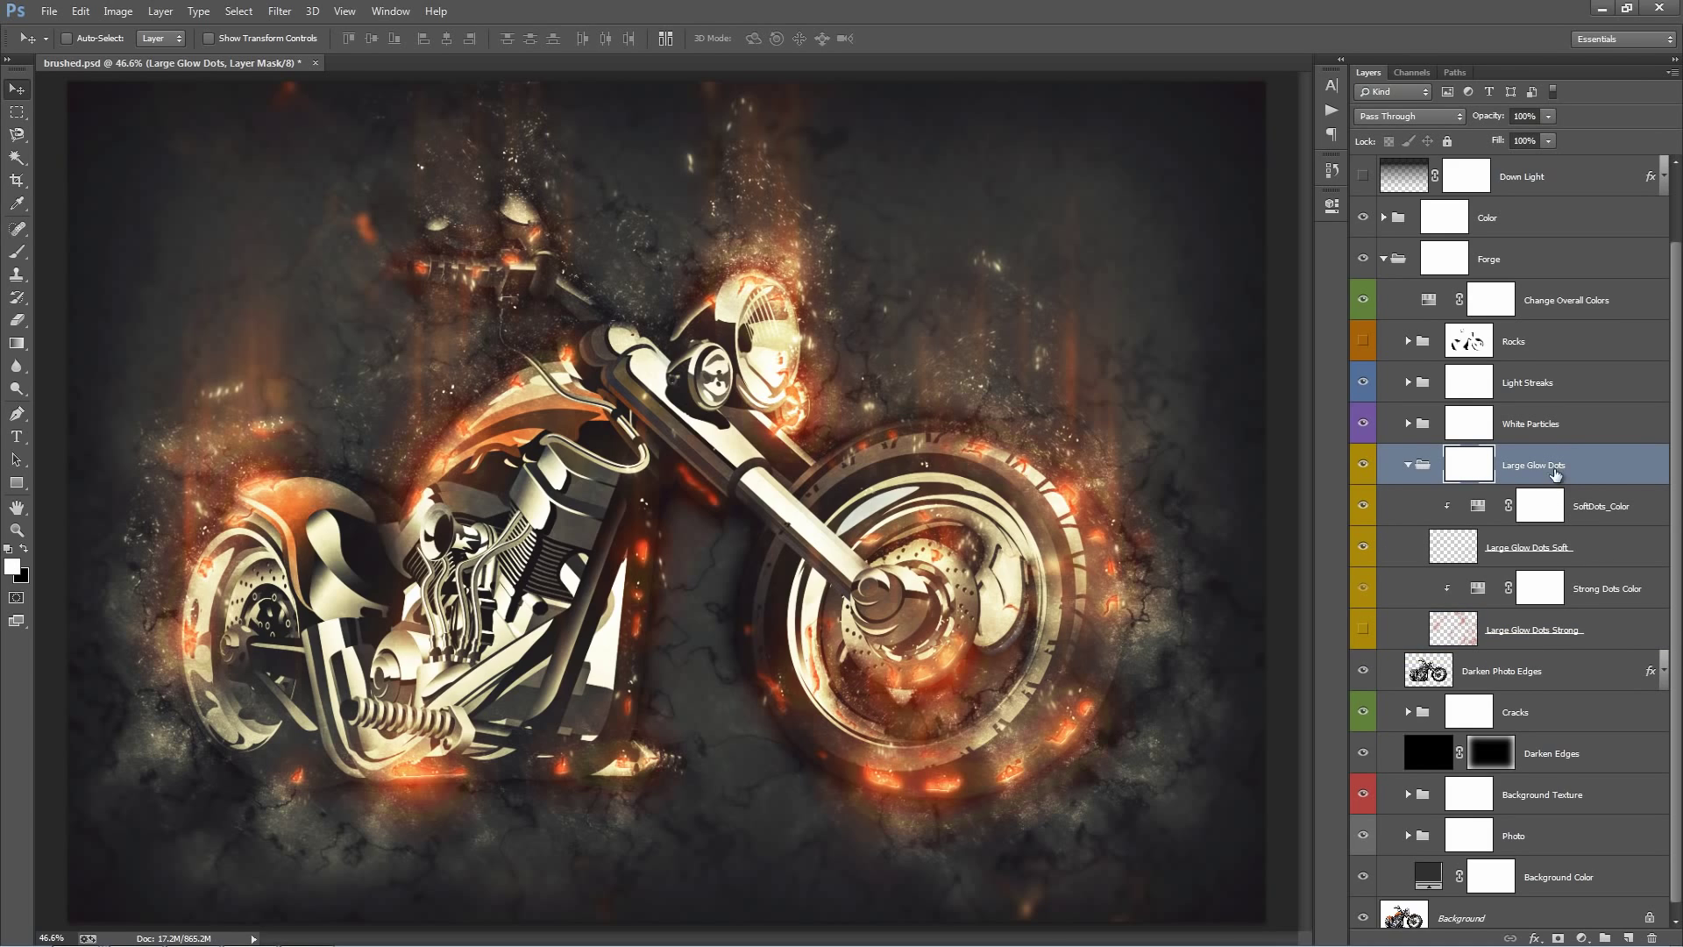
{"action": "left_click", "coordinate": [1545, 648]}
{"action": "left_click", "coordinate": [1363, 629]}
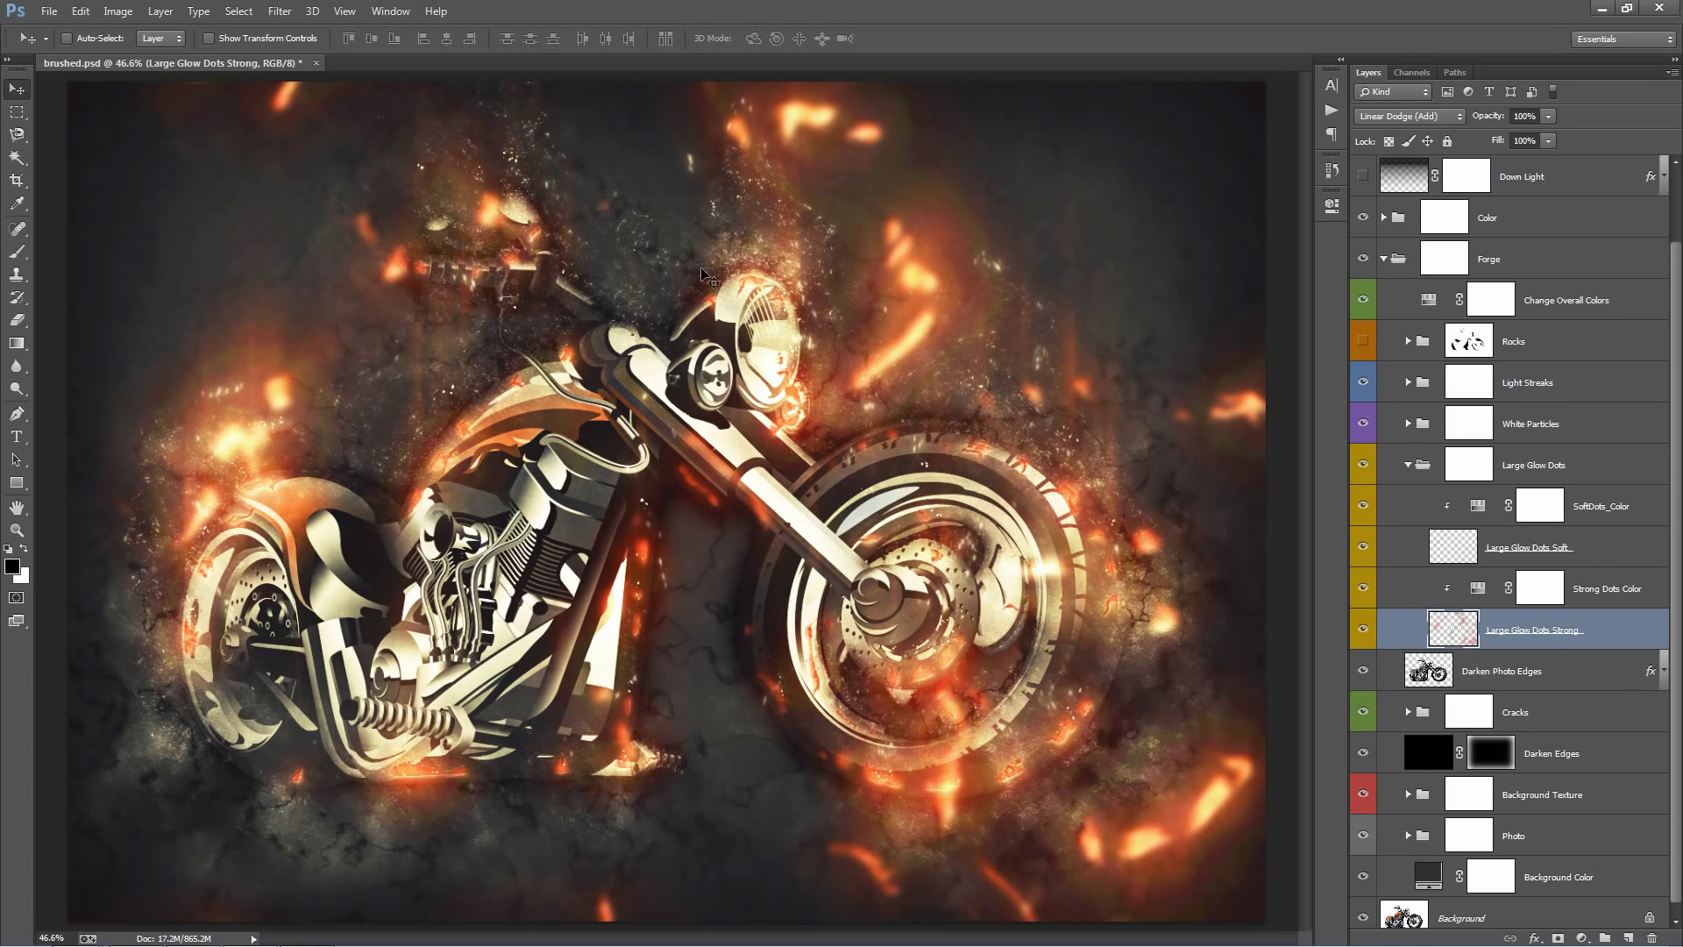
Set the hue of the Strong Dots Color Hue/Saturation adjustment to +17 to turn the strong dots yellow
{"action": "double_click", "coordinate": [1477, 594]}
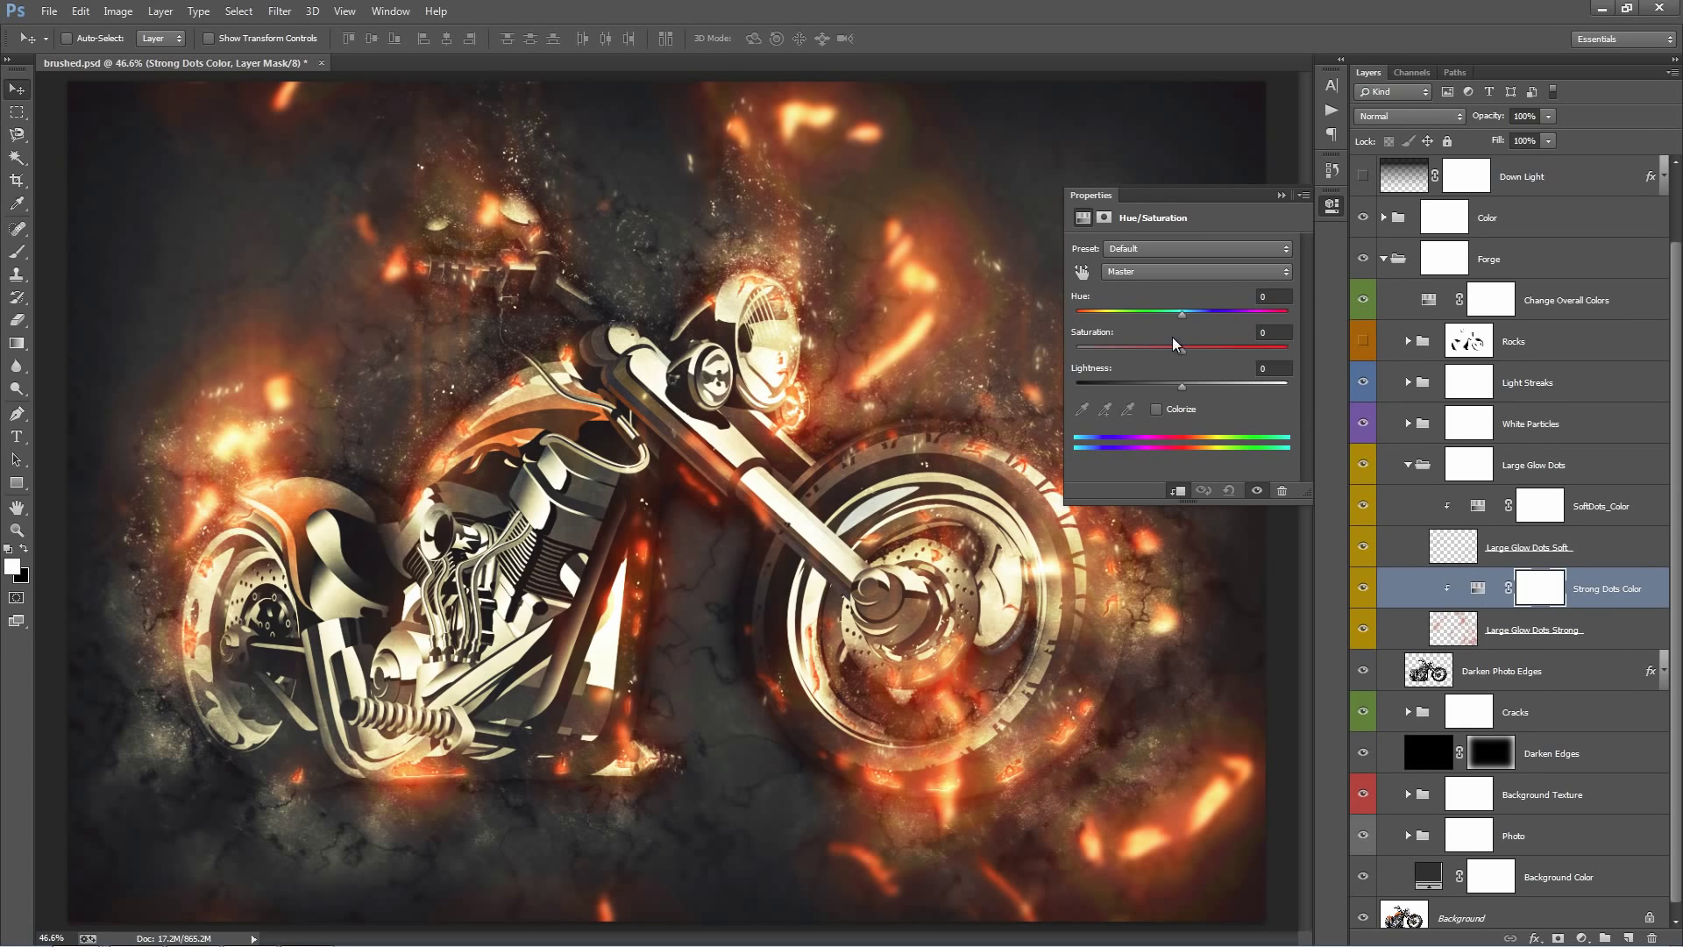
{"action": "left_click_drag", "start_coordinate": [1181, 314], "coordinate": [1198, 315]}
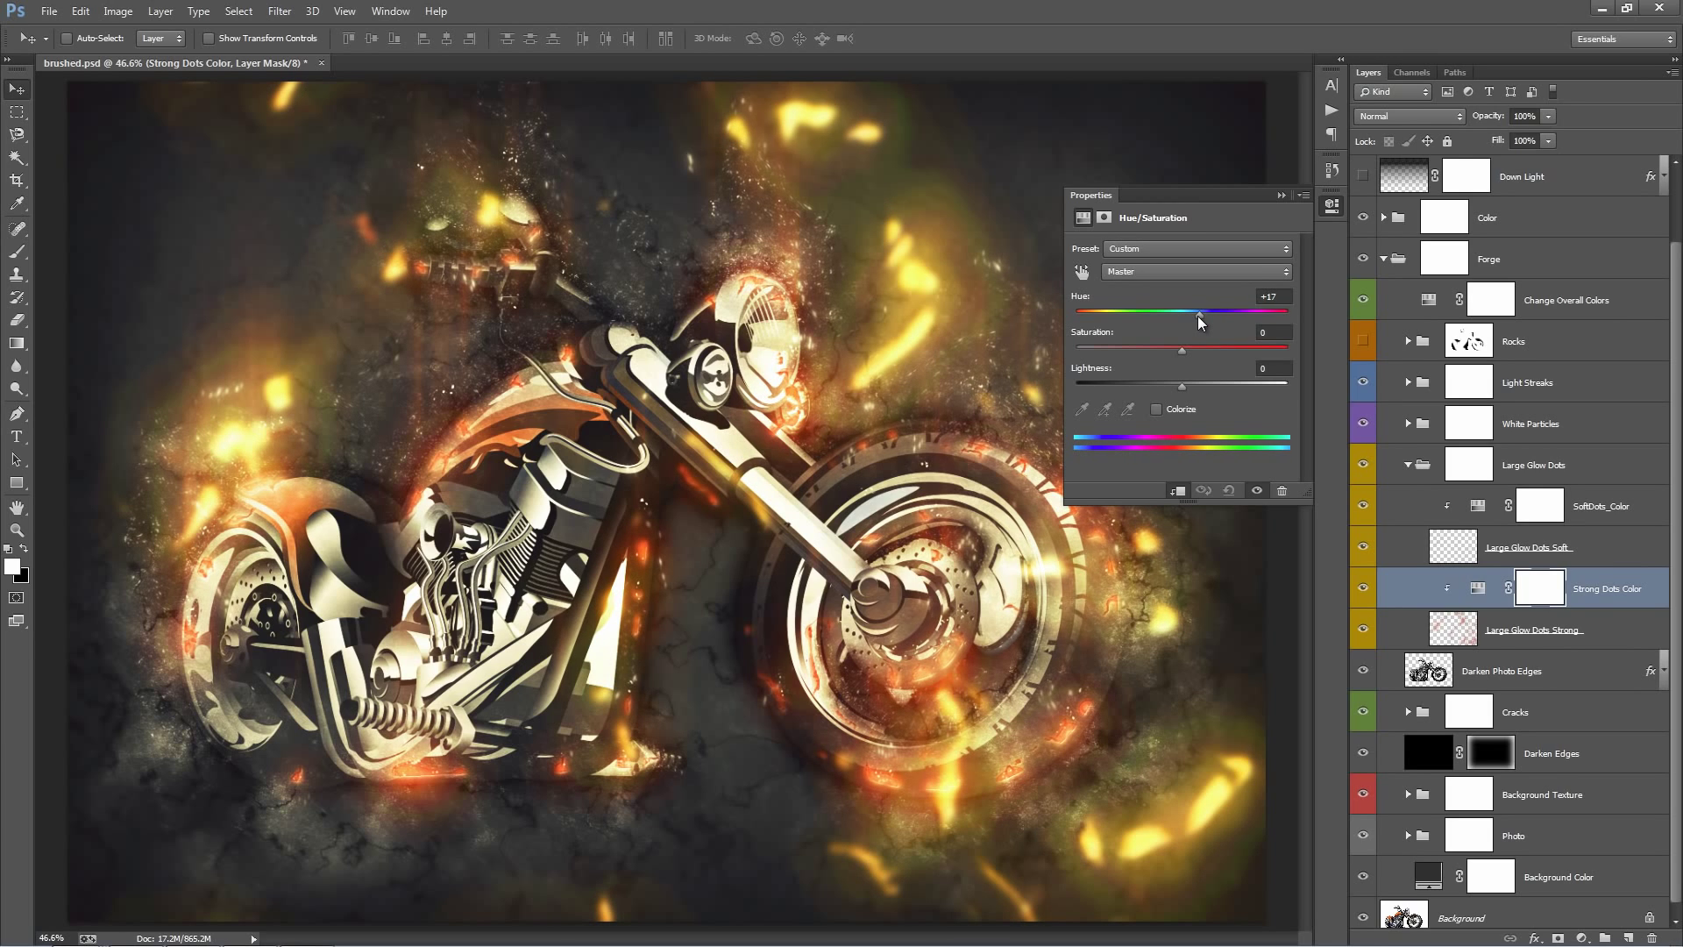
{"action": "left_click", "coordinate": [1285, 196]}
Free-transform the Large Glow Dots Strong layer, rotating it to -26.76° and repositioning it over the motorcycle
{"action": "left_click", "coordinate": [1547, 629]}
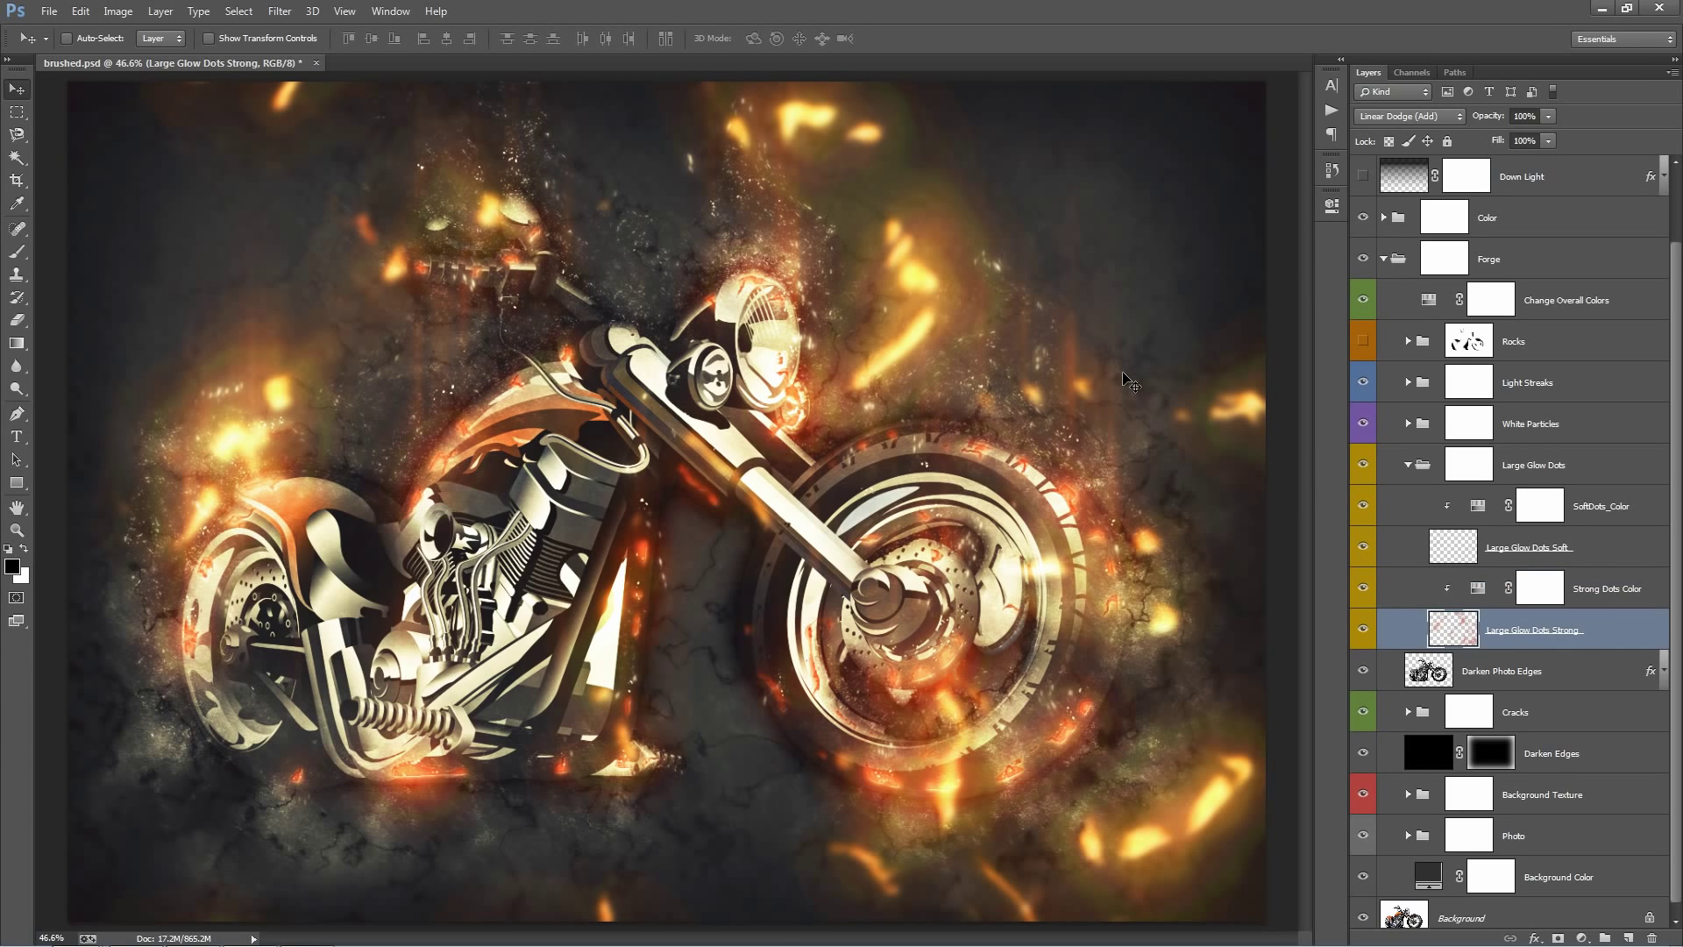
{"action": "key", "text": "ctrl+minus"}
{"action": "key", "text": "ctrl+minus"}
{"action": "key", "text": "ctrl+minus"}
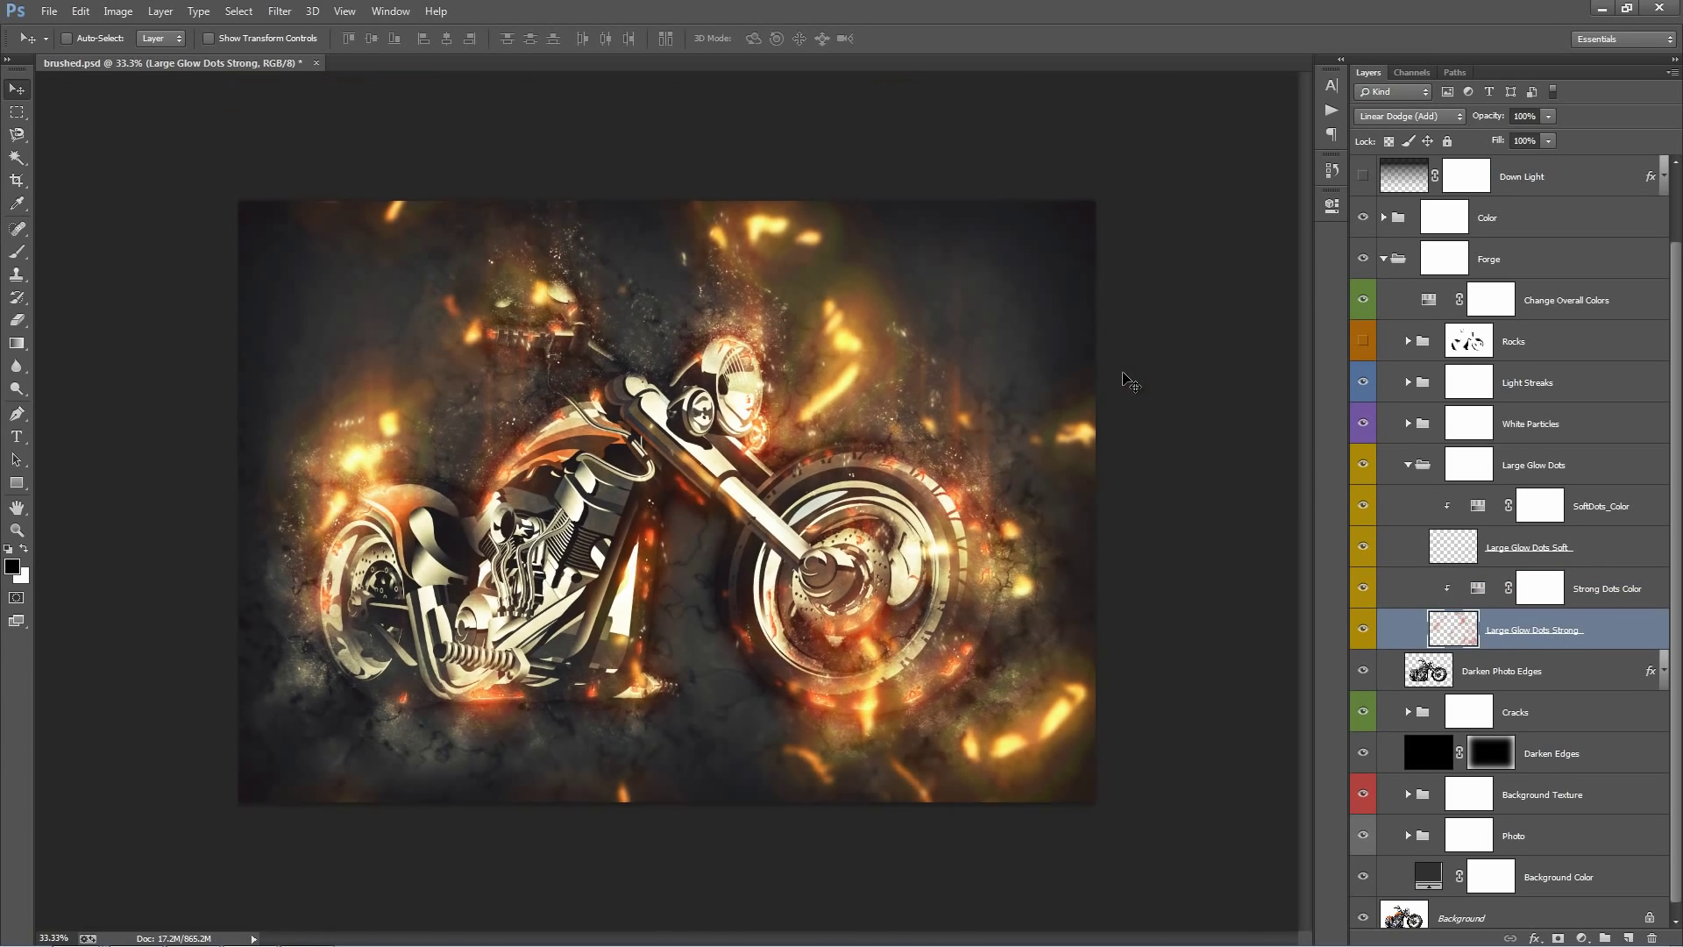
{"action": "key", "text": "ctrl+t"}
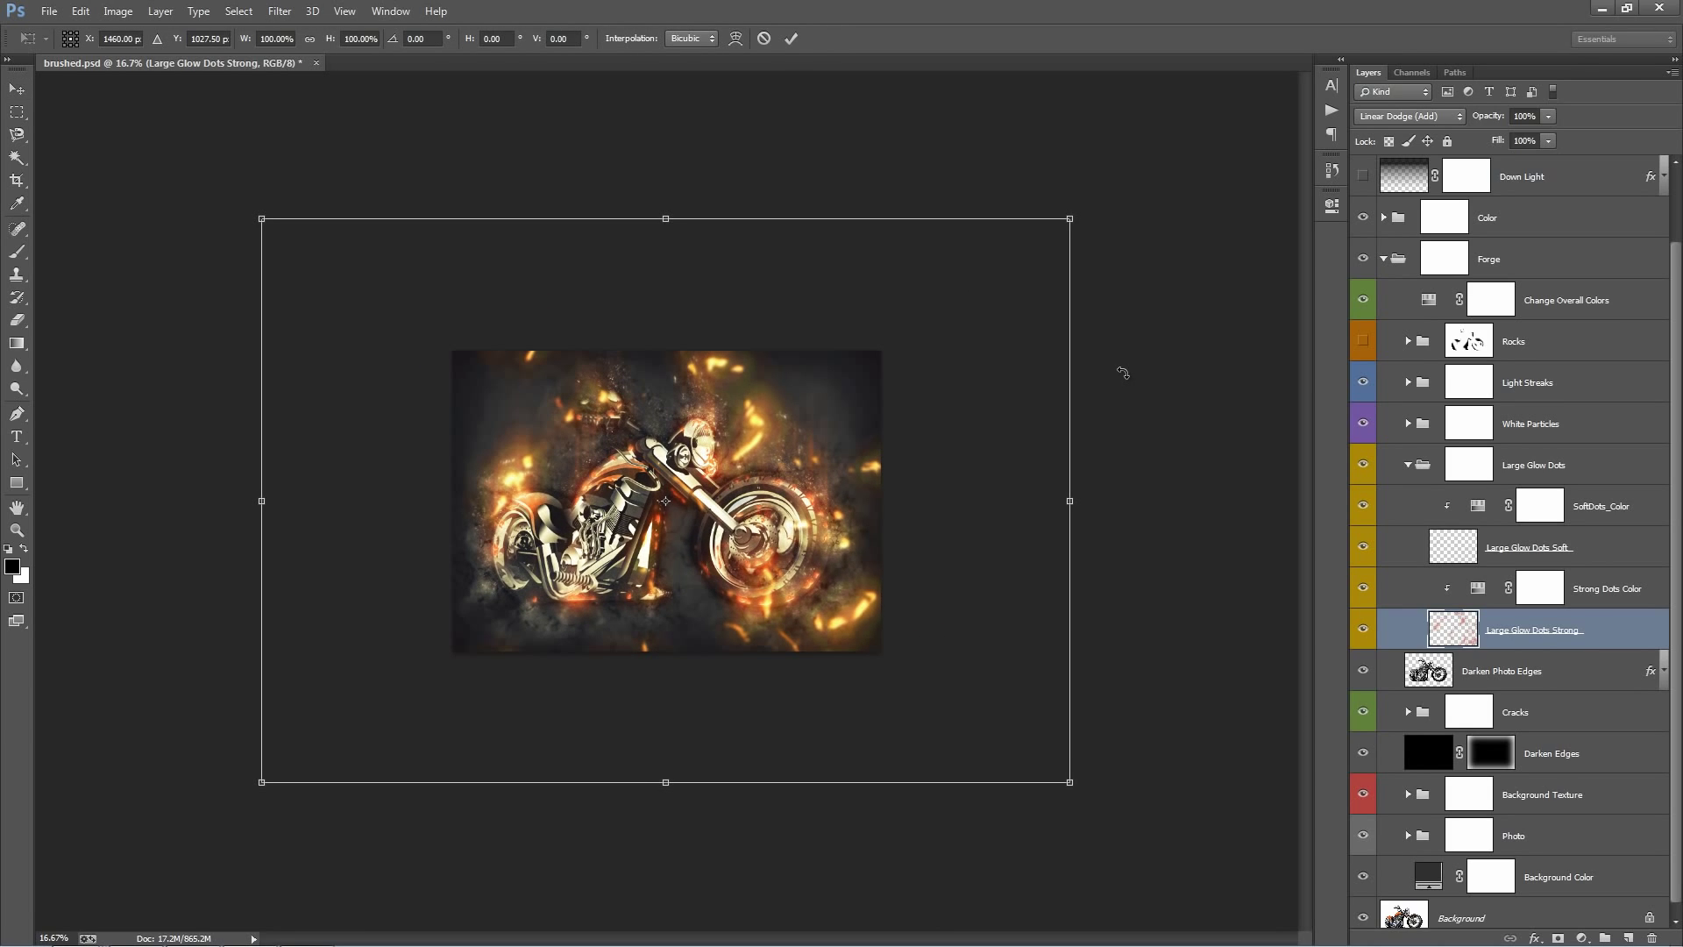
{"action": "left_click_drag", "start_coordinate": [1135, 351], "coordinate": [991, 46]}
{"action": "left_click_drag", "start_coordinate": [685, 392], "coordinate": [701, 423]}
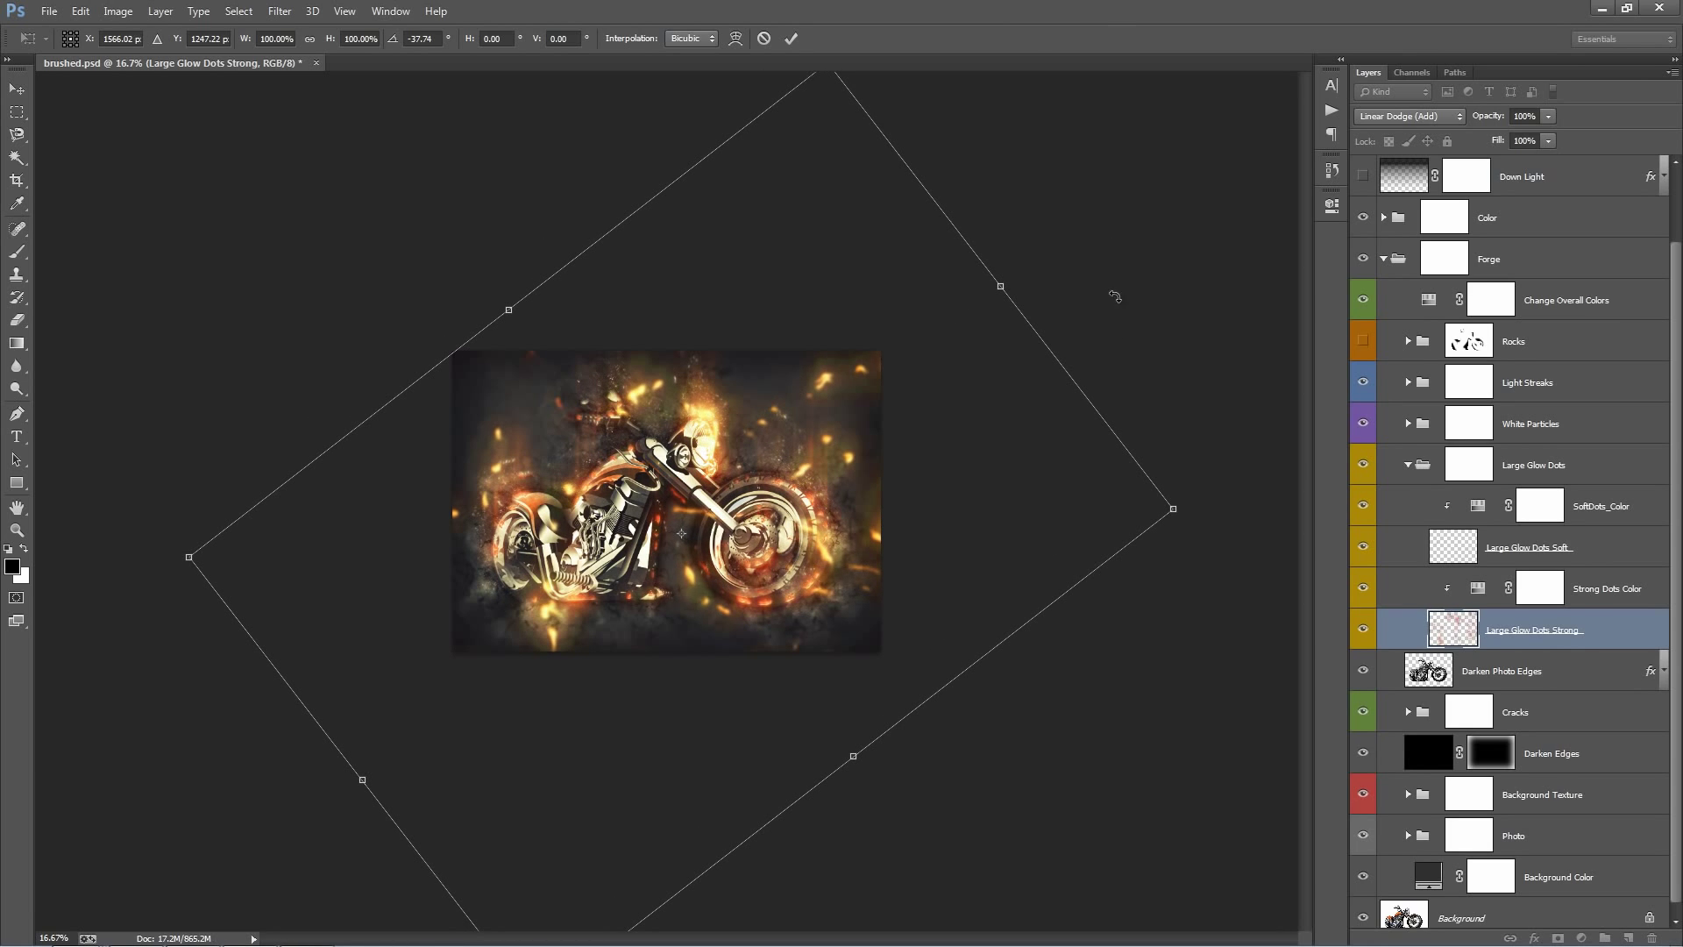
{"action": "left_click_drag", "start_coordinate": [1106, 413], "coordinate": [1112, 353]}
{"action": "left_click_drag", "start_coordinate": [831, 428], "coordinate": [781, 409]}
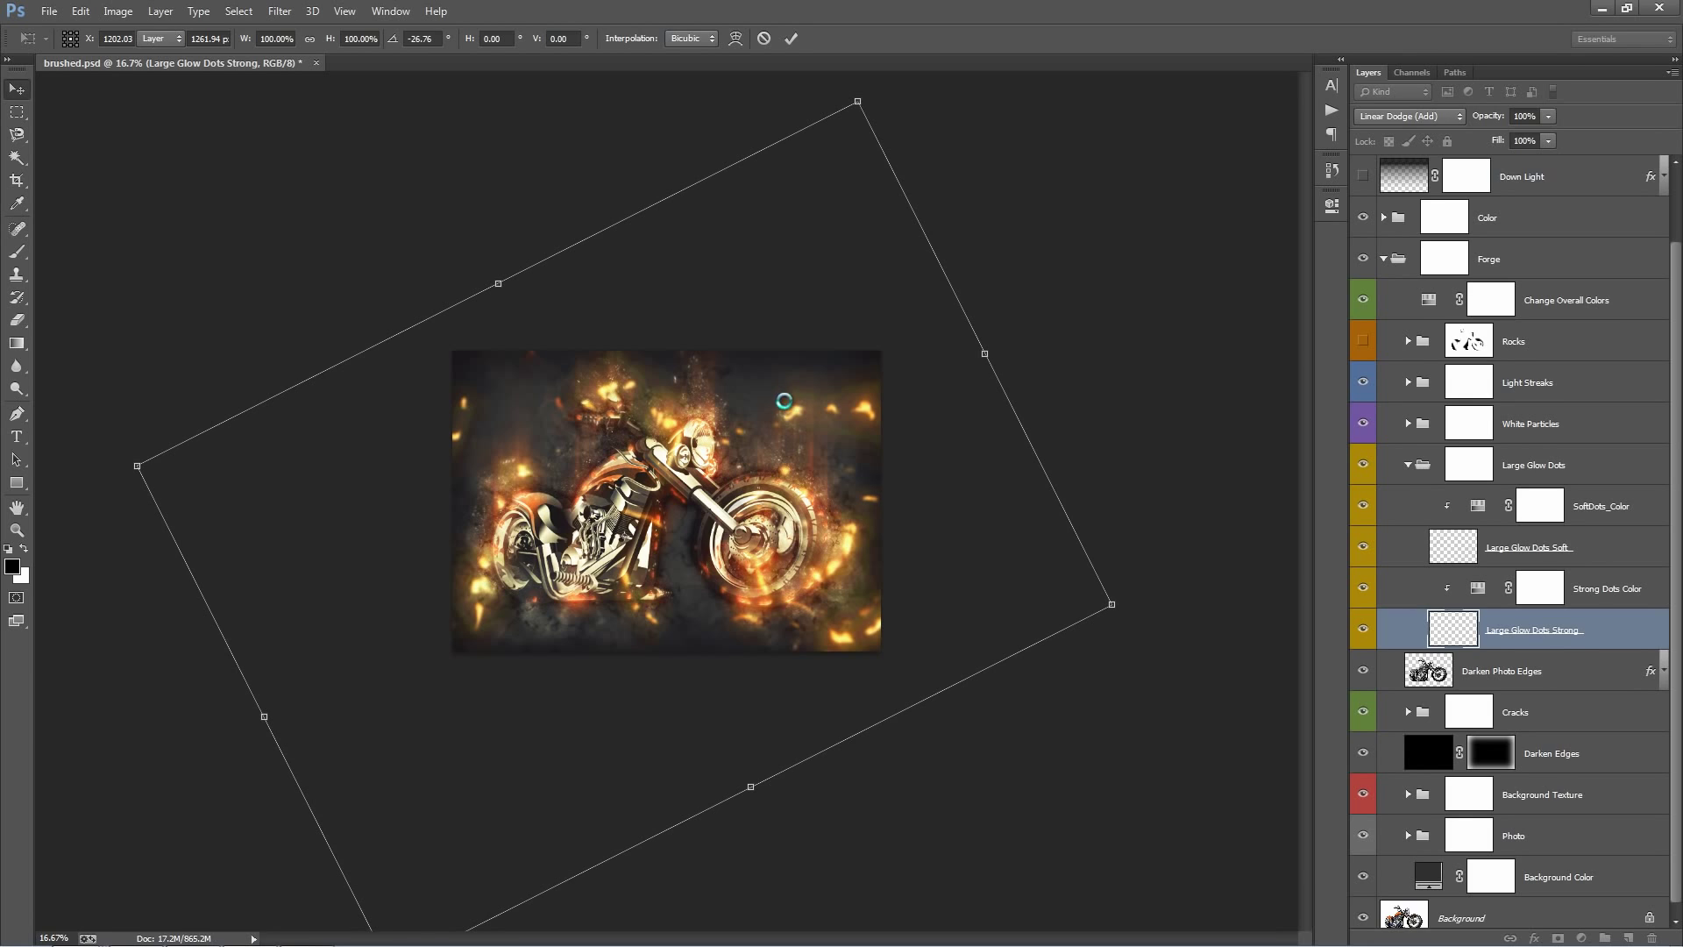
{"action": "key", "text": "Return"}
{"action": "key", "text": "z"}
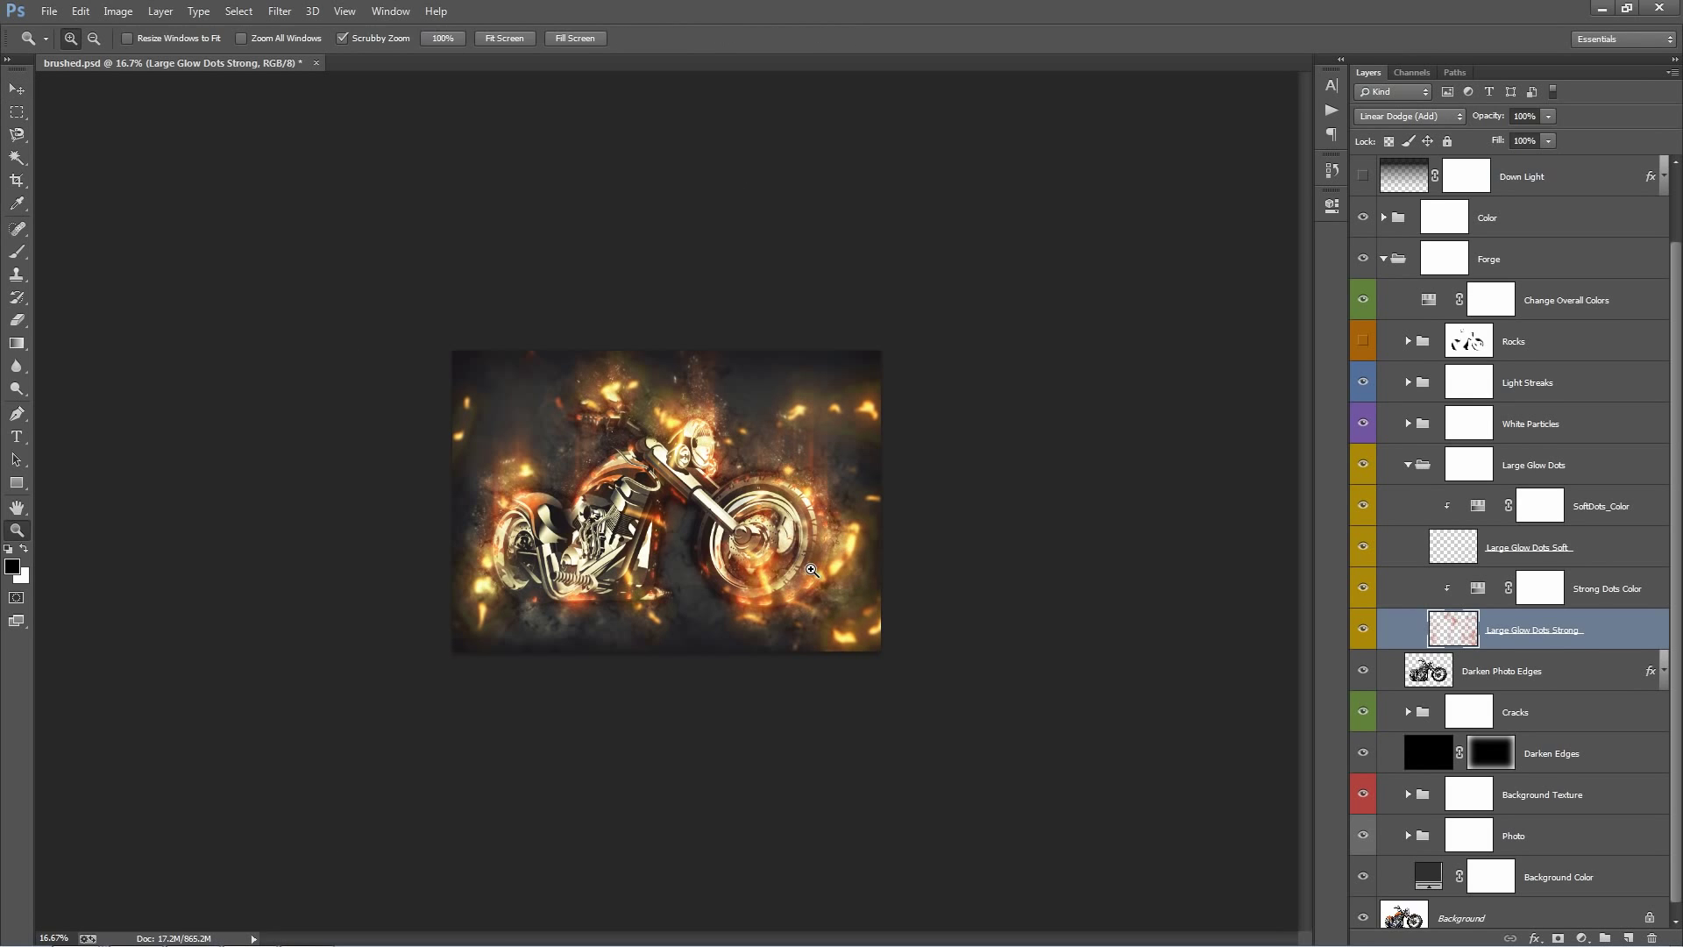
{"action": "key", "text": "ctrl+plus"}
{"action": "key", "text": "ctrl+plus"}
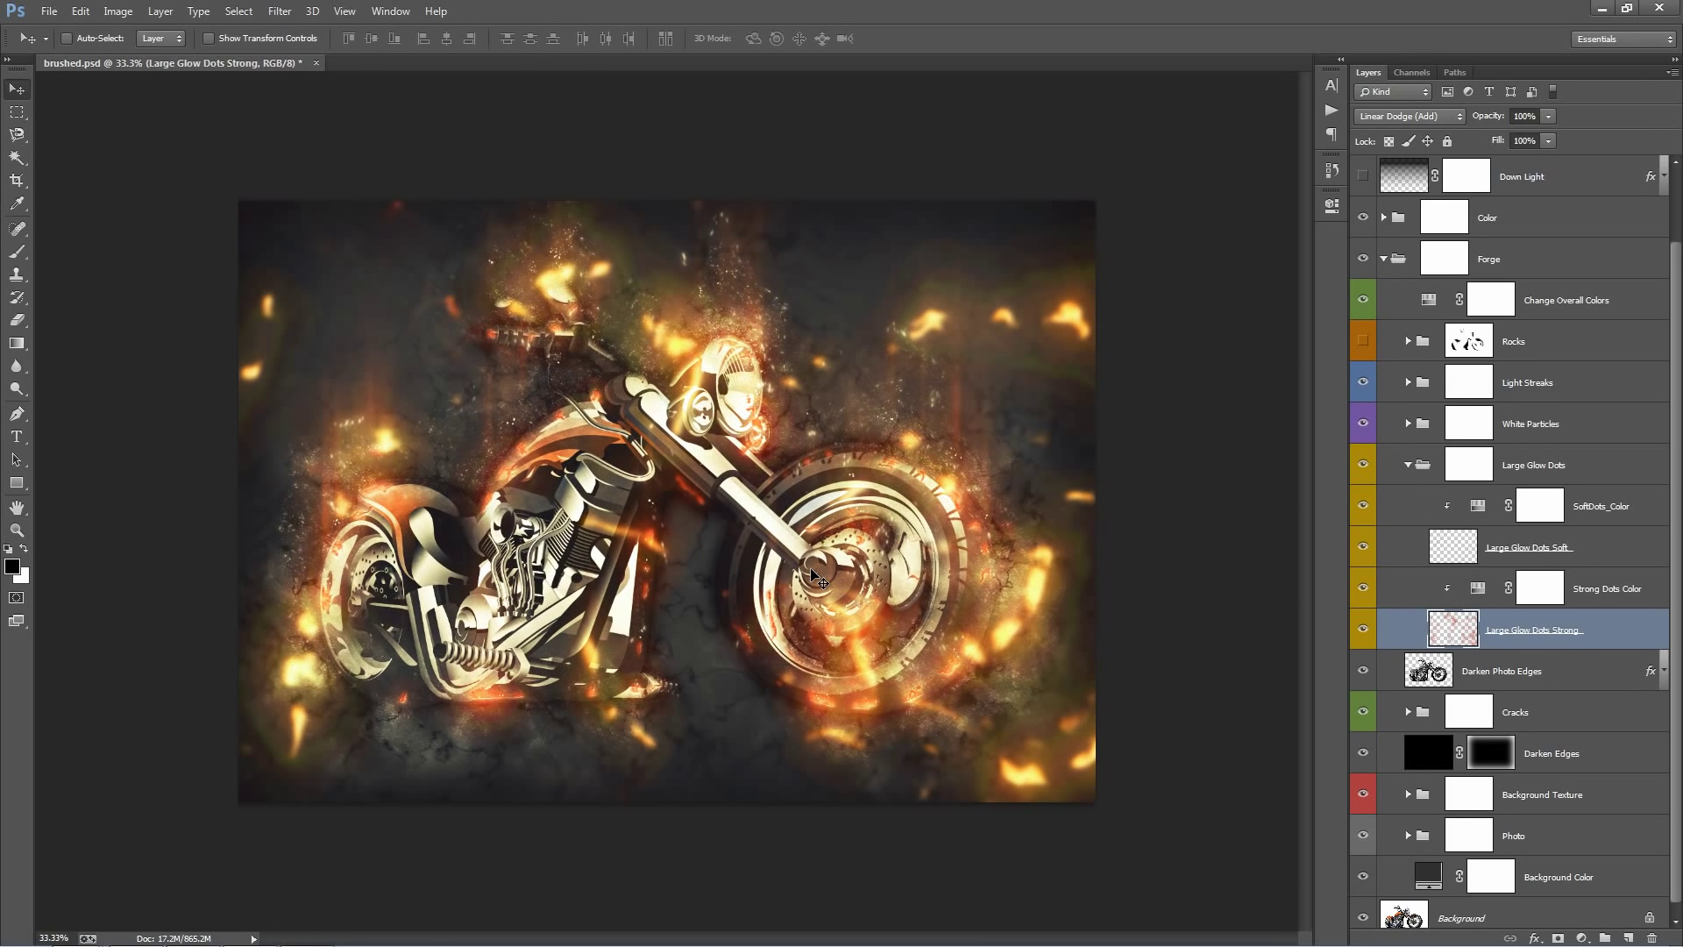
{"action": "key", "text": "ctrl+plus"}
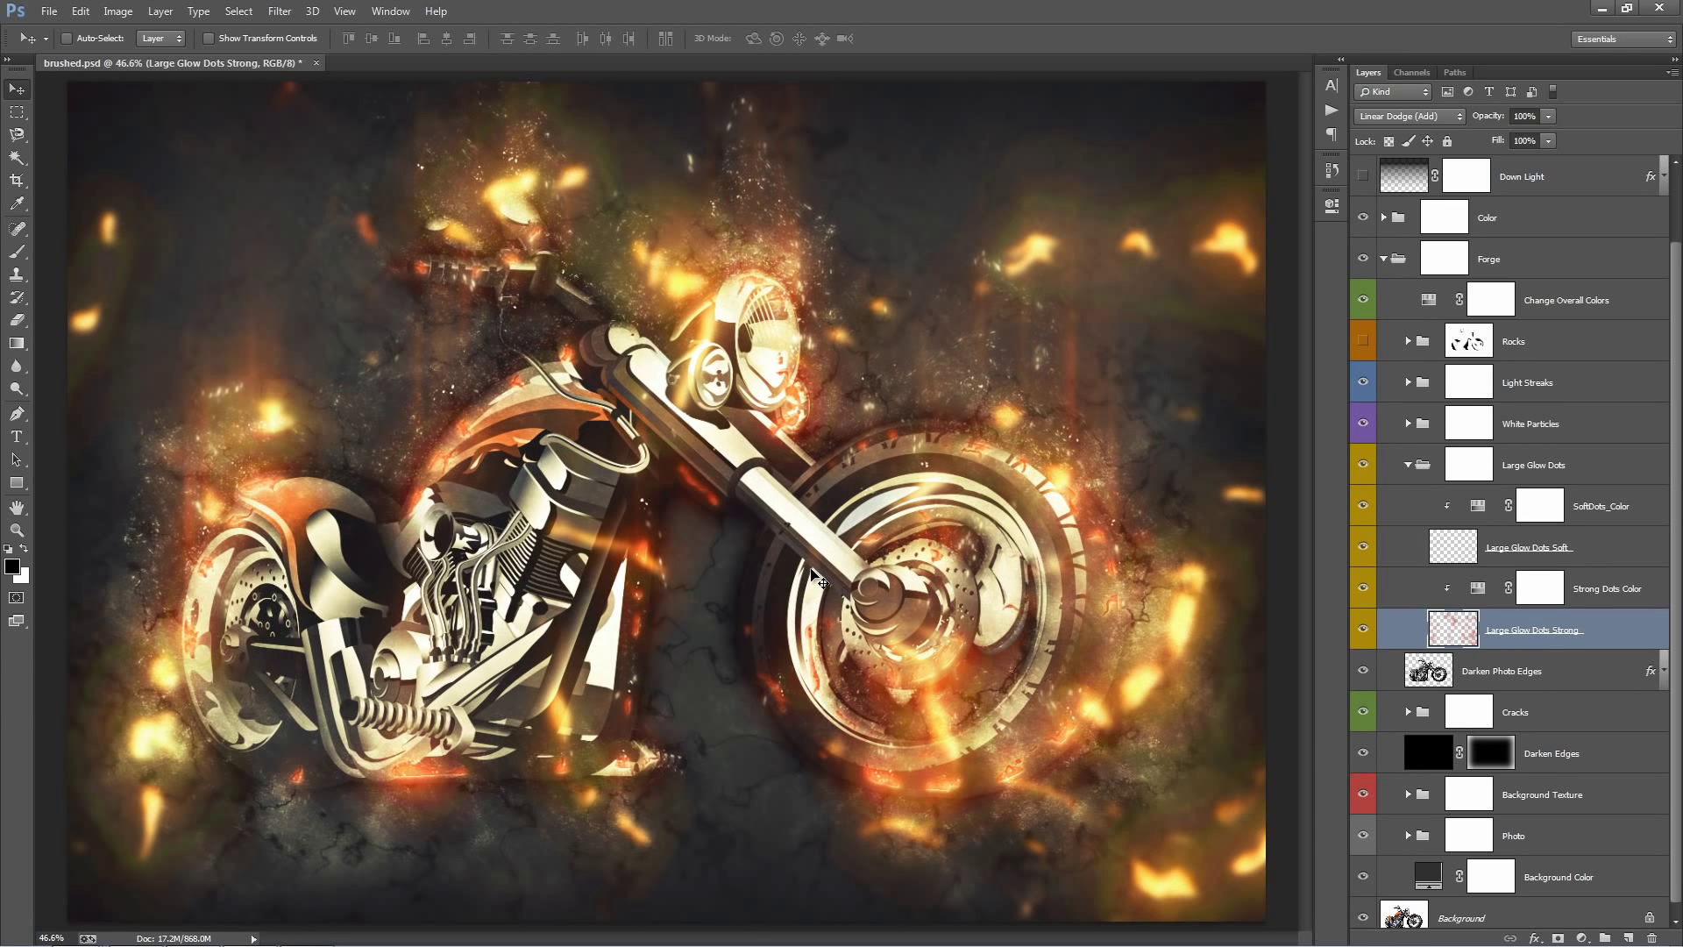
{"action": "key", "text": "ctrl+minus"}
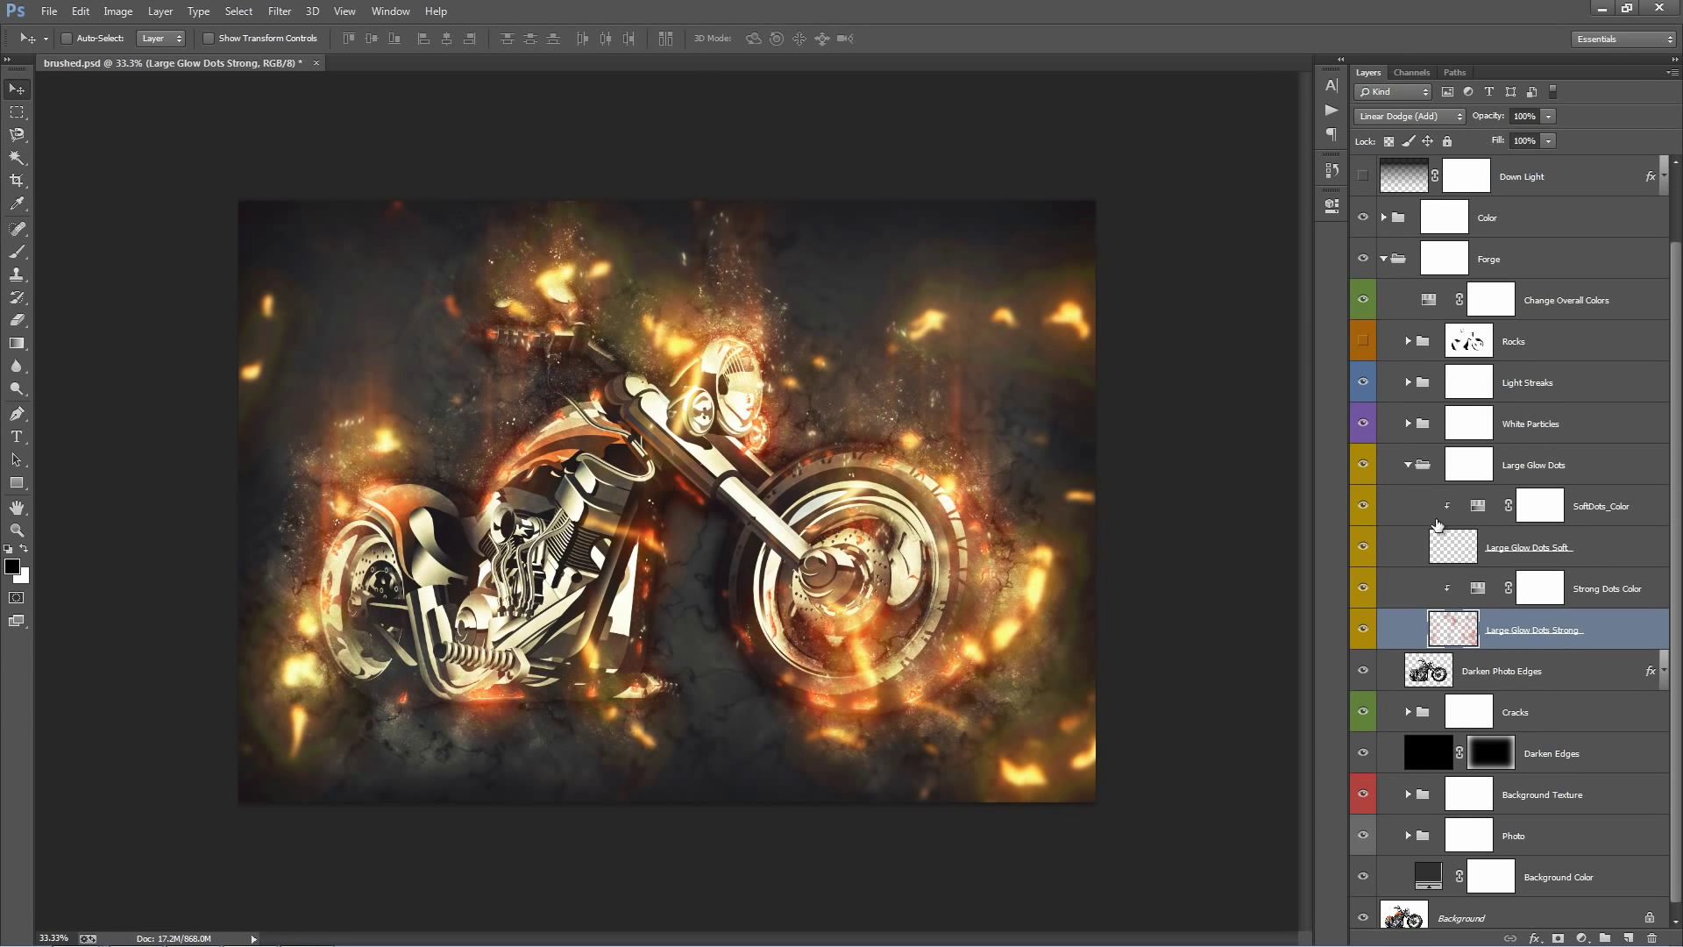
Select the Large Glow Dots Soft layer and collapse the Large Glow Dots group
{"action": "left_click", "coordinate": [1557, 539]}
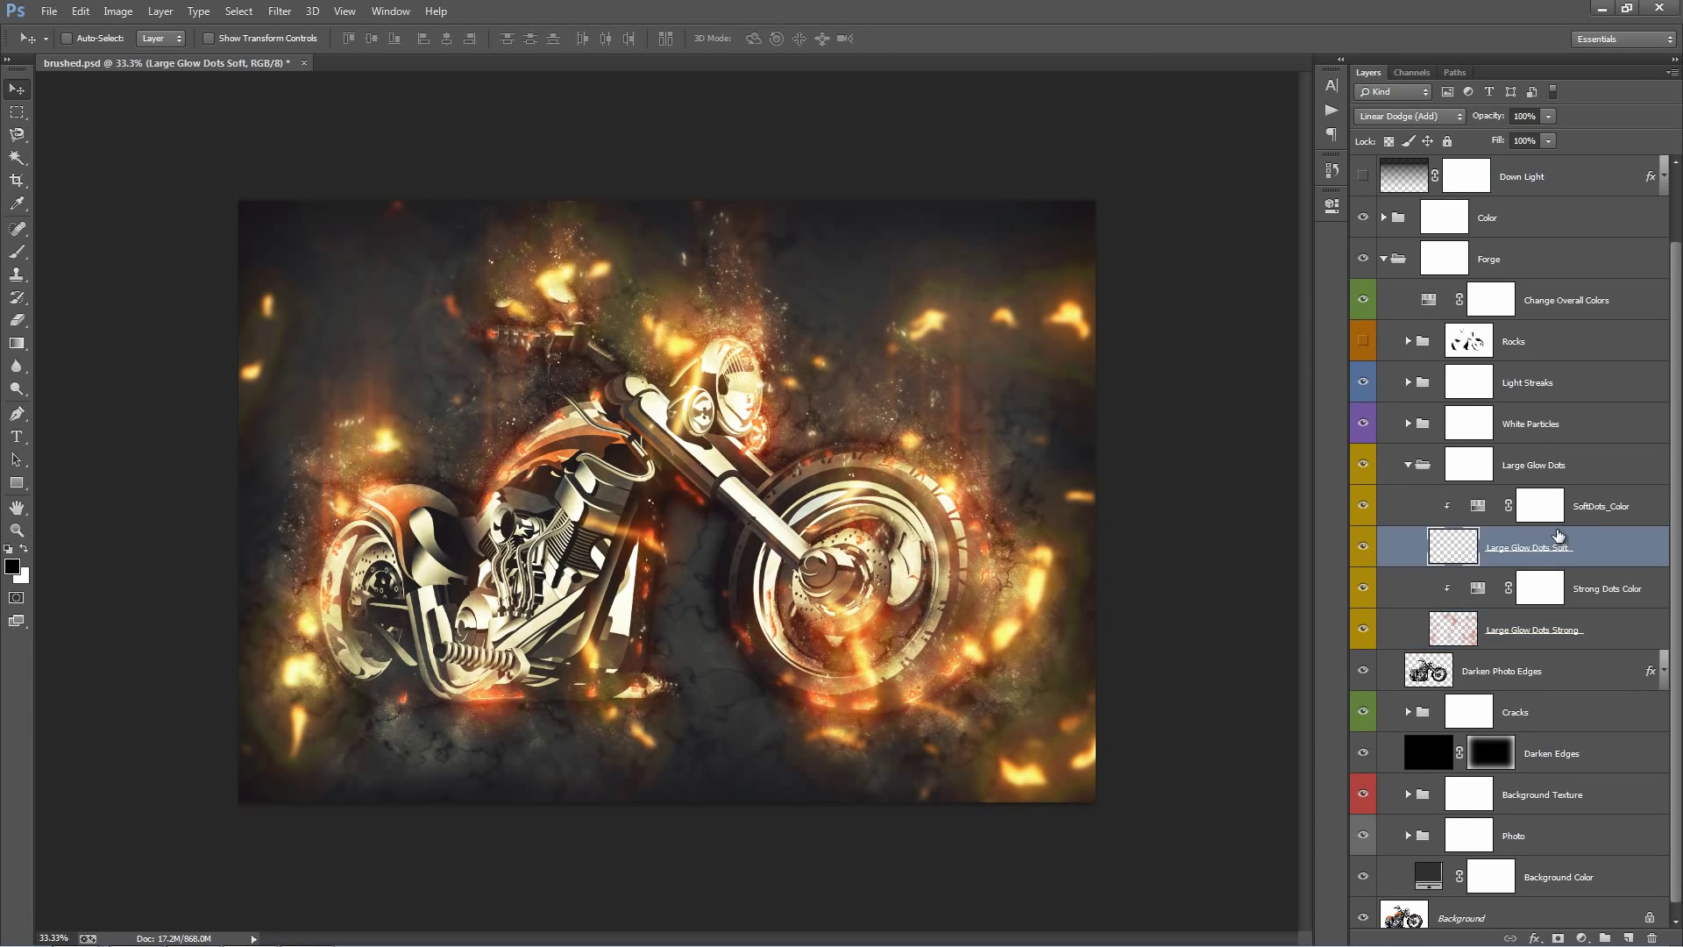
{"action": "left_click", "coordinate": [1404, 467]}
{"action": "left_click", "coordinate": [1405, 465]}
Toggle the Darken Photo Edges layer off and on to check its effect on the motorcycle
{"action": "left_click", "coordinate": [1562, 580]}
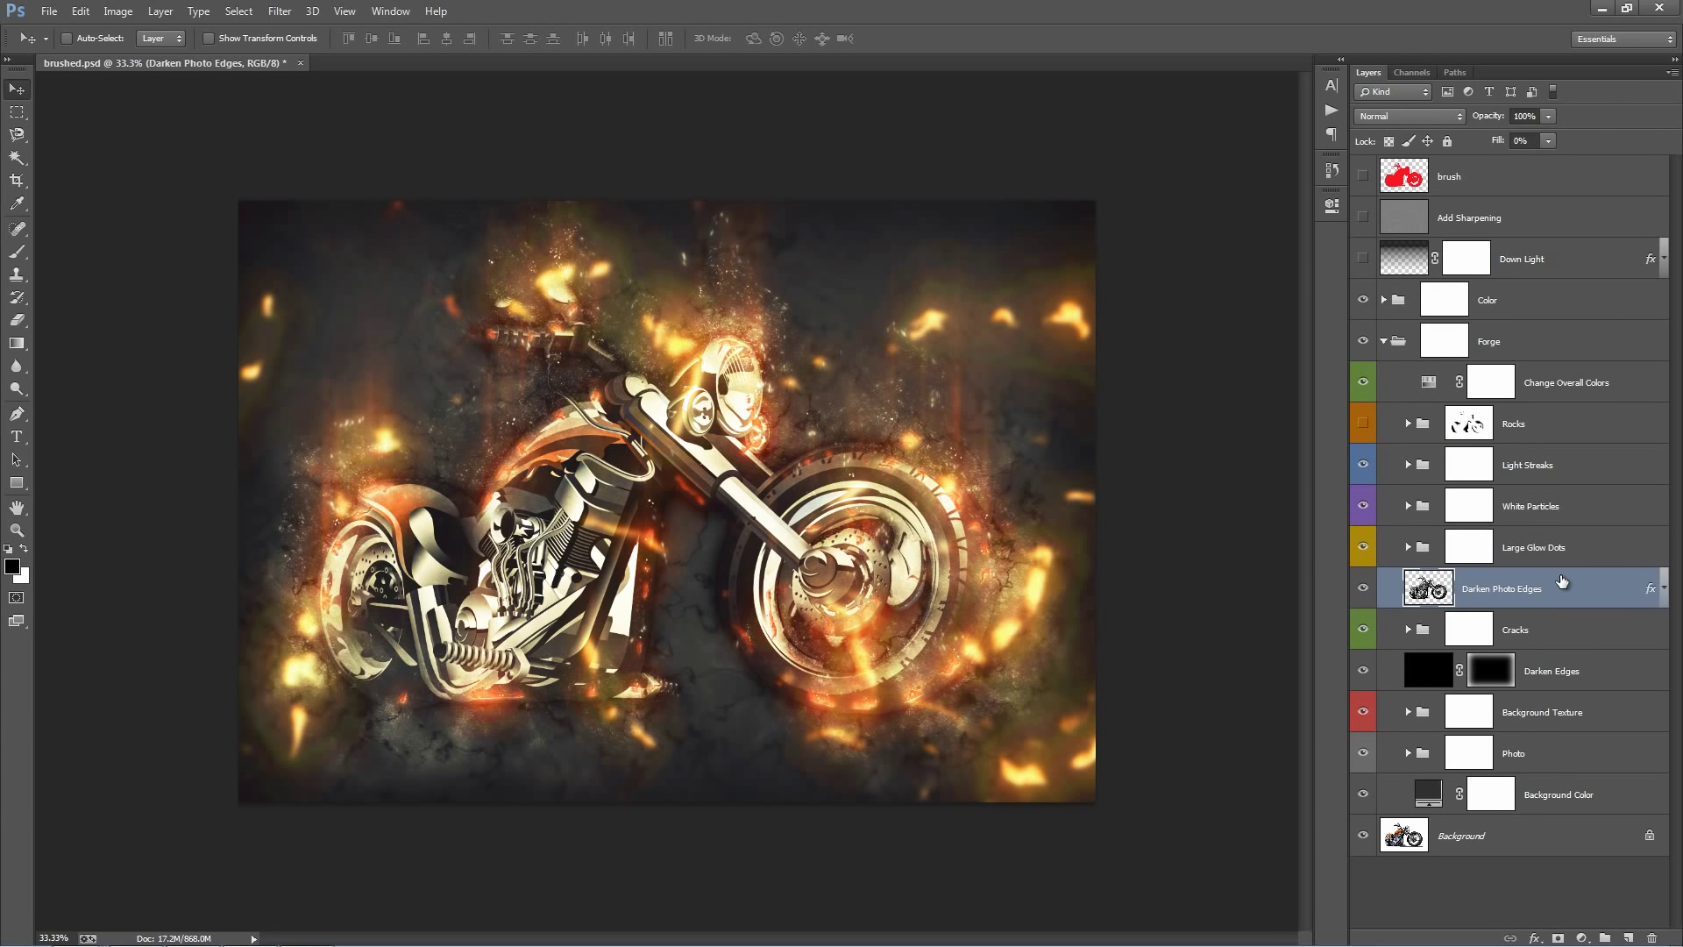
{"action": "key", "text": "ctrl+plus"}
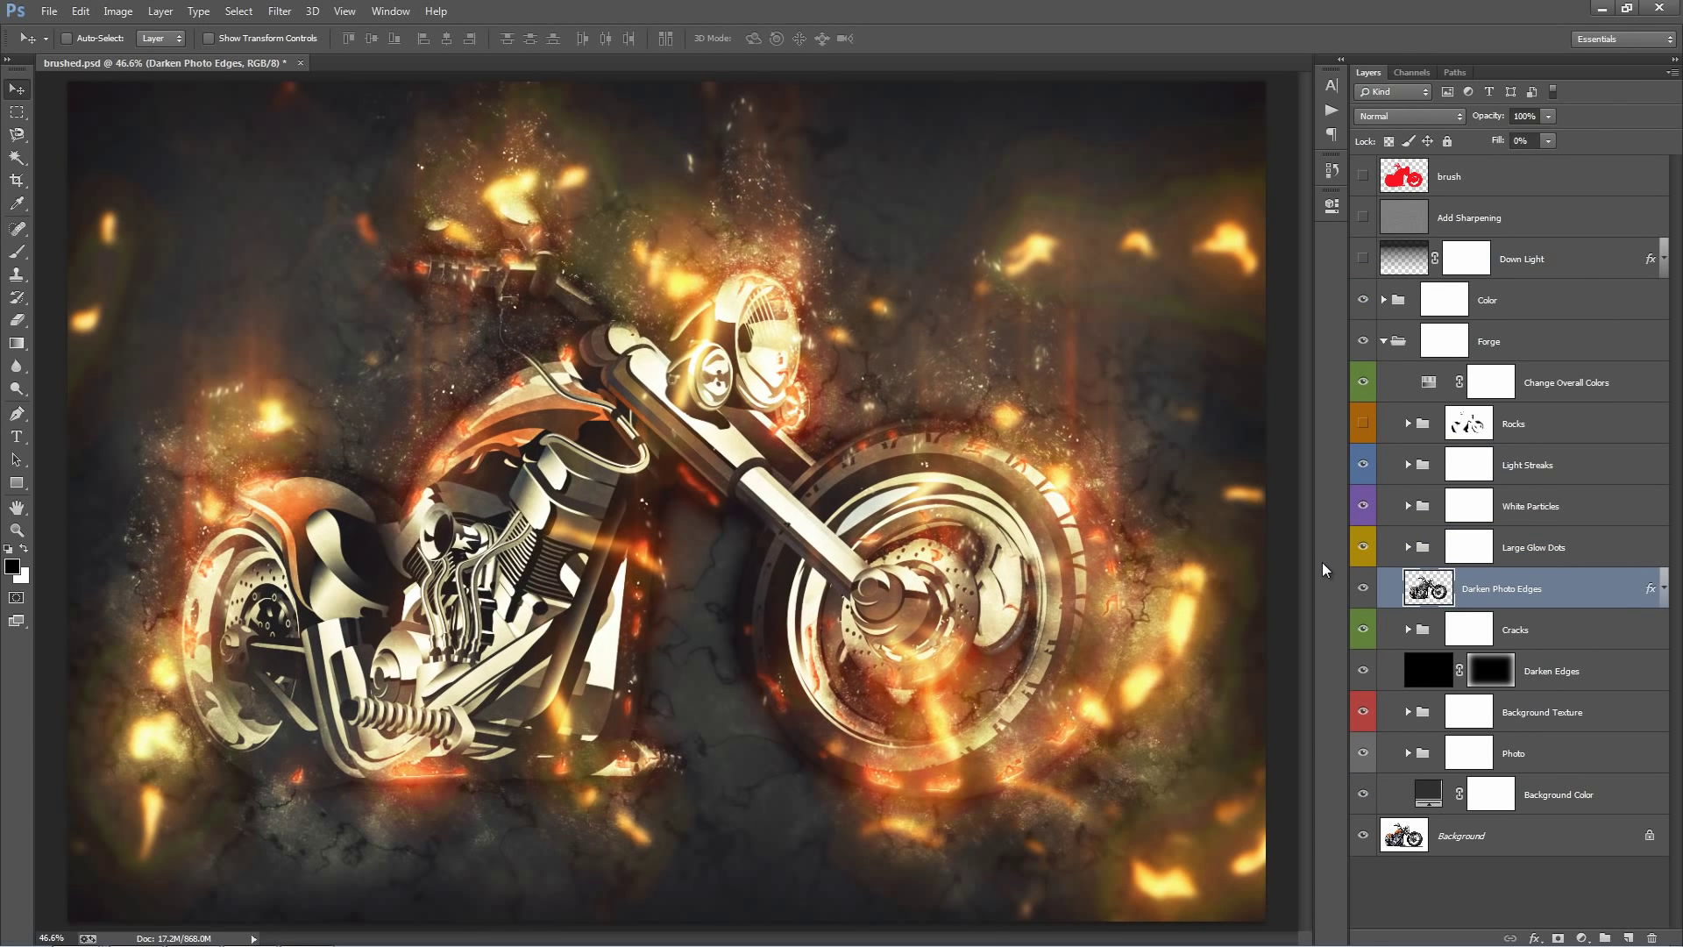
{"action": "left_click", "coordinate": [1363, 588]}
{"action": "left_click", "coordinate": [1361, 590]}
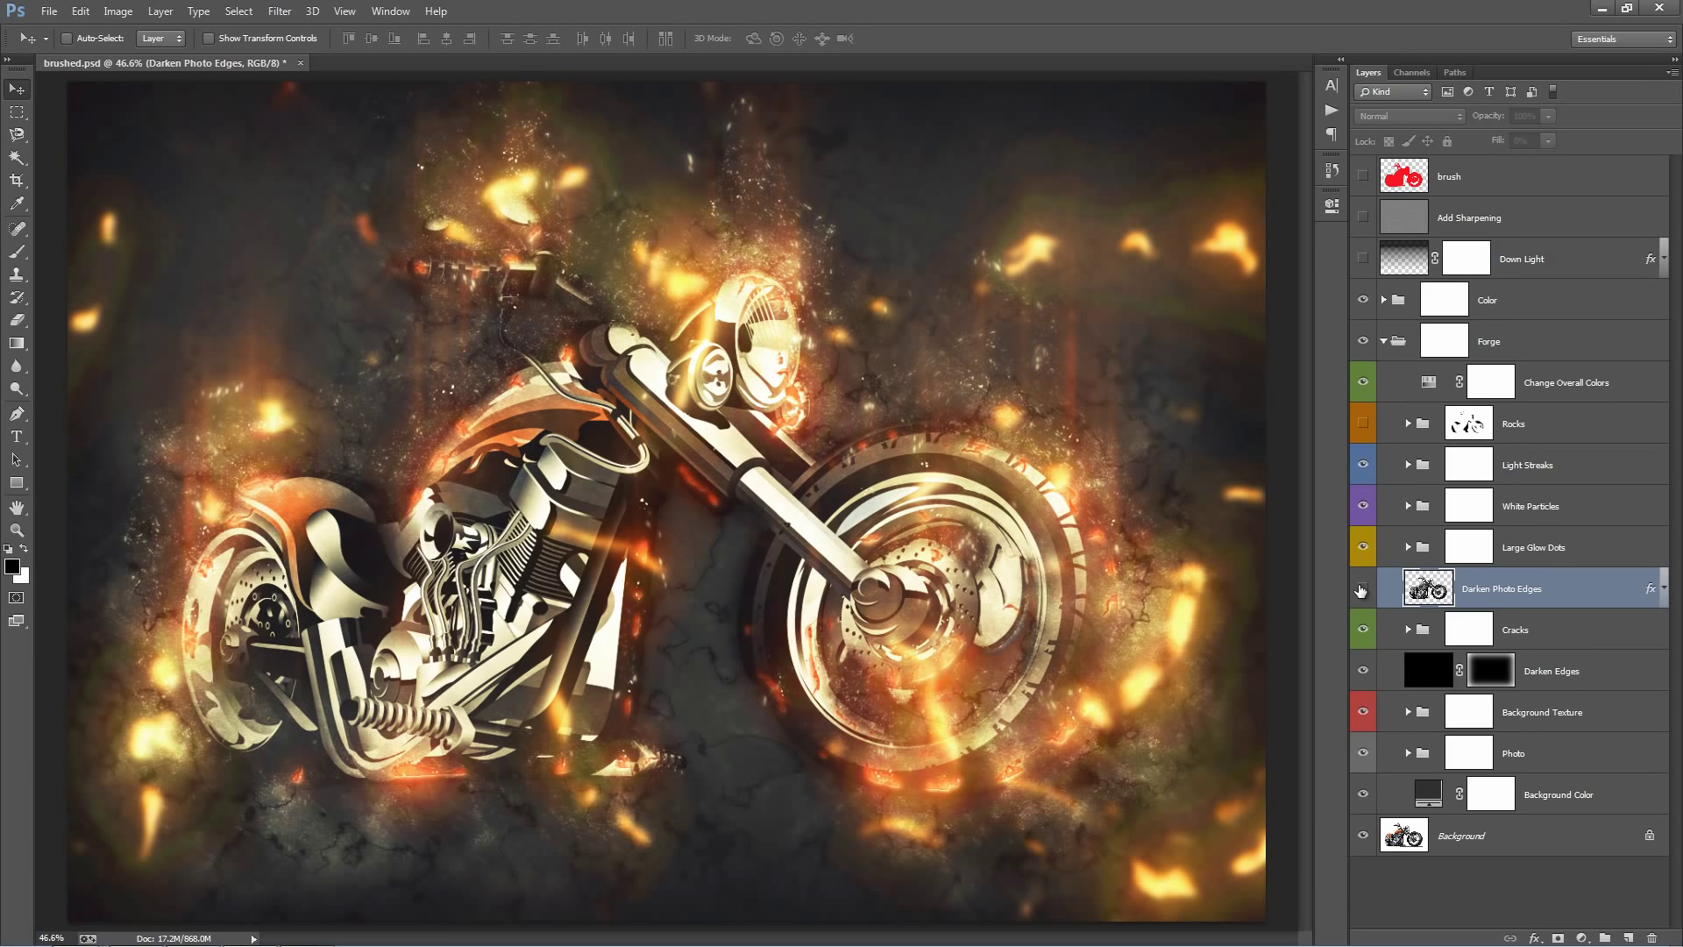
{"action": "left_click", "coordinate": [1361, 590]}
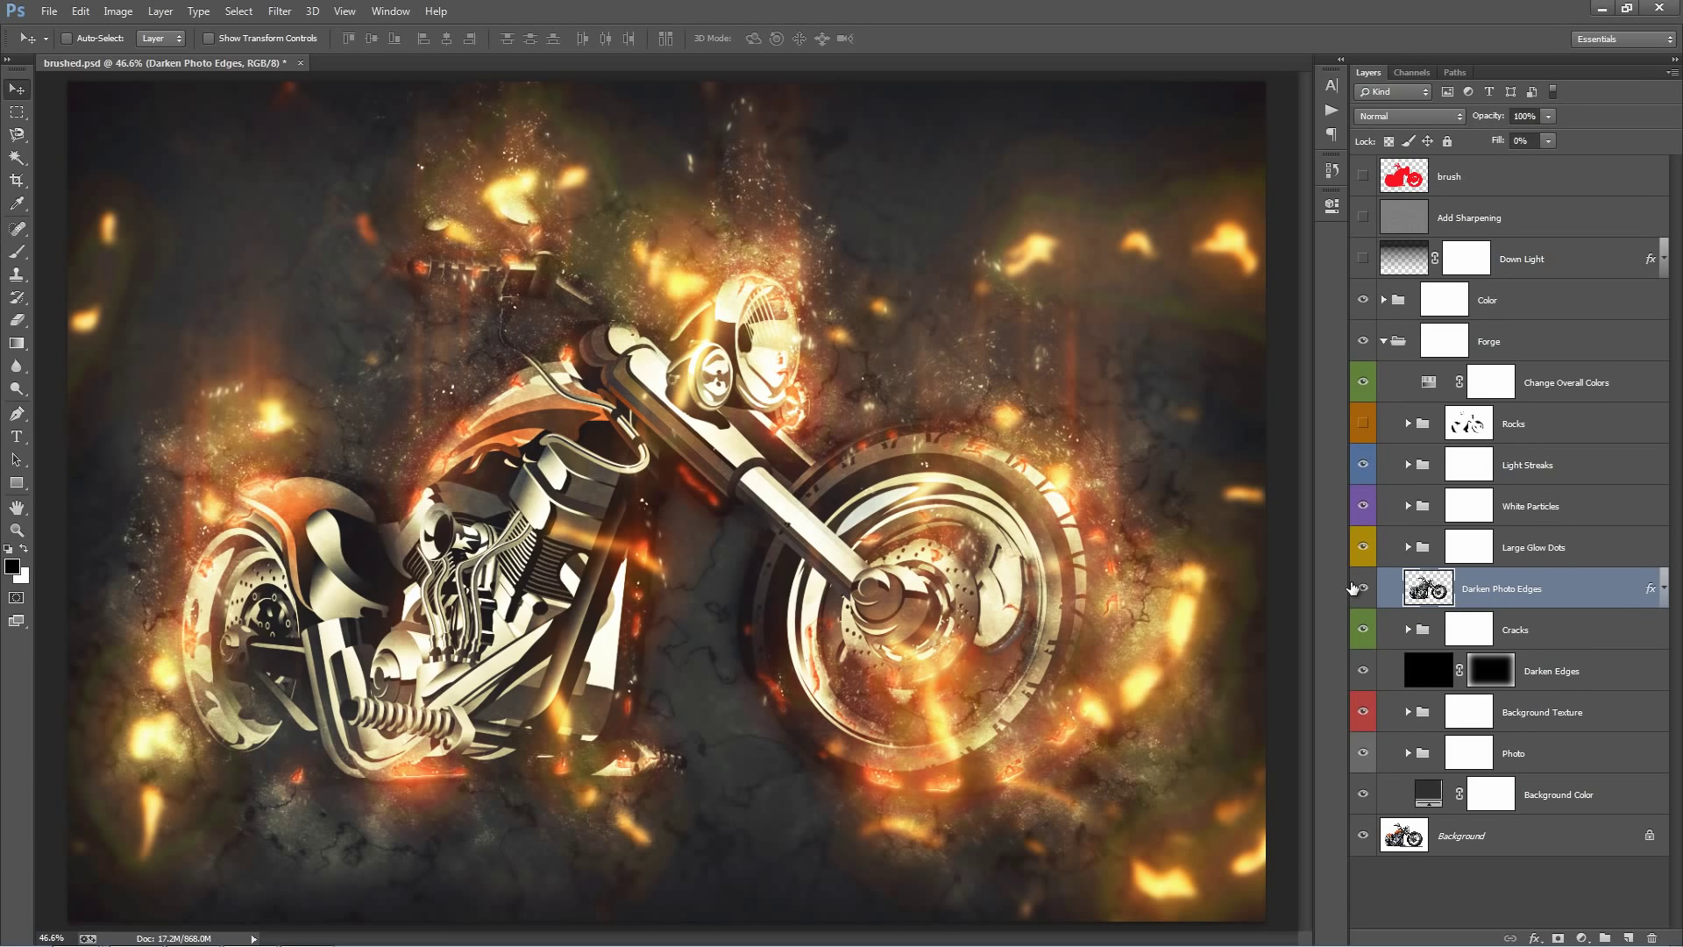
Toggle the Cracks group off and on to check its effect on the image
{"action": "left_click", "coordinate": [1406, 623]}
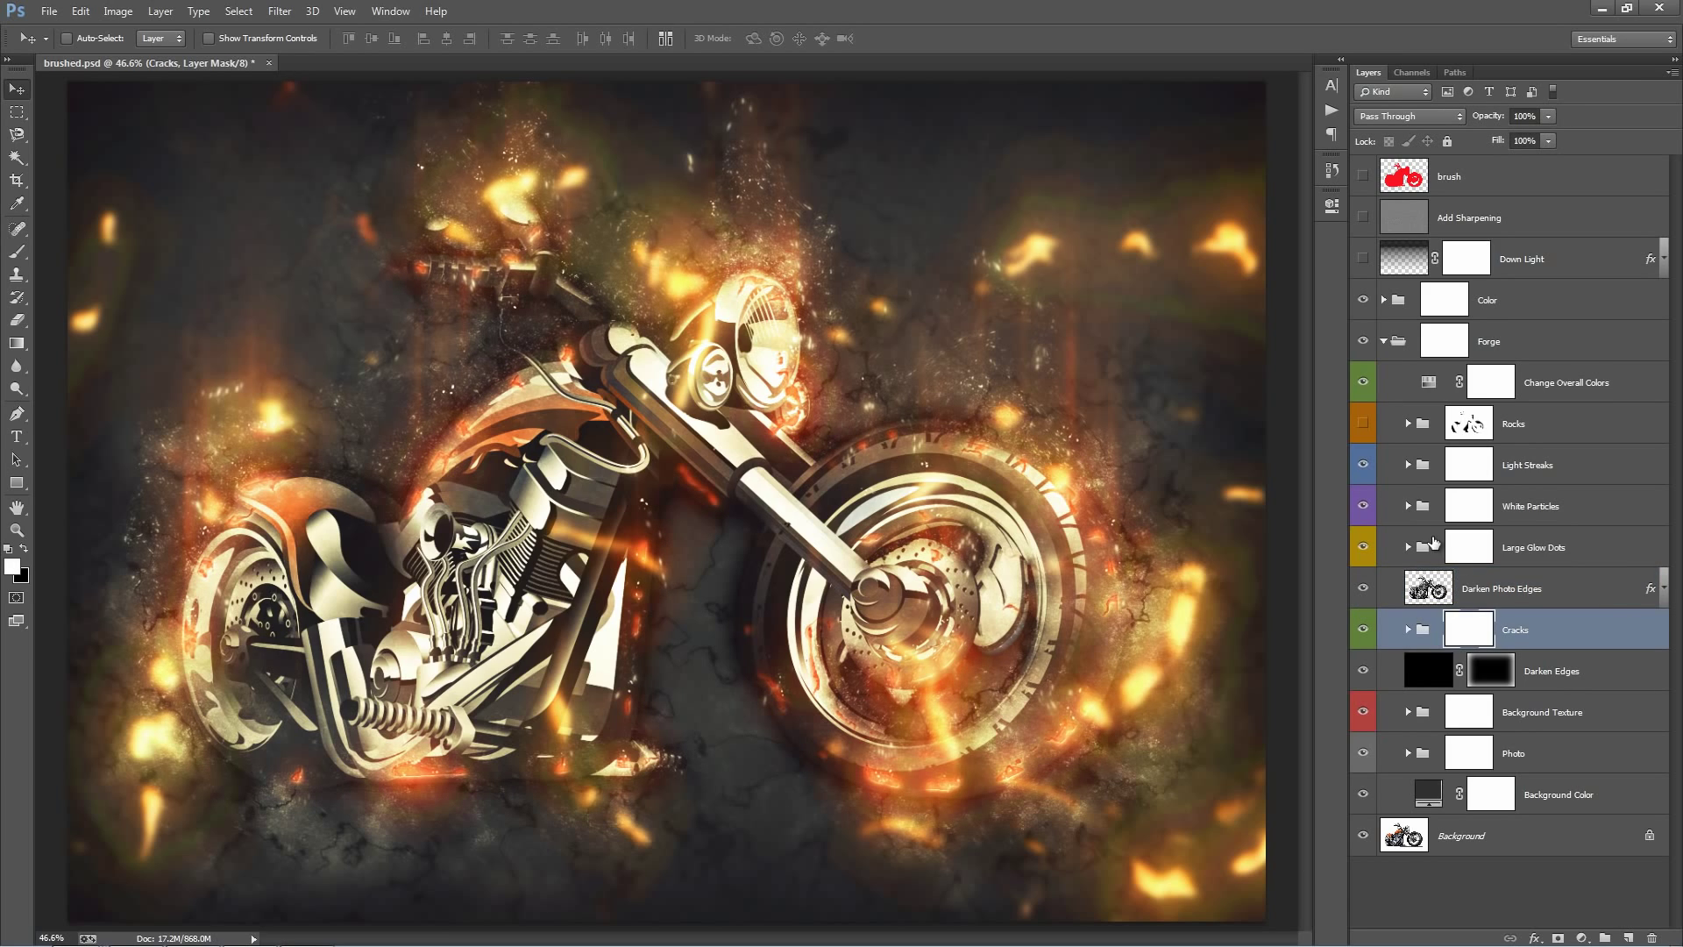
{"action": "left_click", "coordinate": [1364, 630]}
{"action": "left_click", "coordinate": [1364, 630]}
Expand the Cracks group to show its layers and widen the layer list
{"action": "left_click", "coordinate": [1408, 630]}
{"action": "scroll", "coordinate": [1357, 479], "scroll_direction": "down", "scroll_amount": 5}
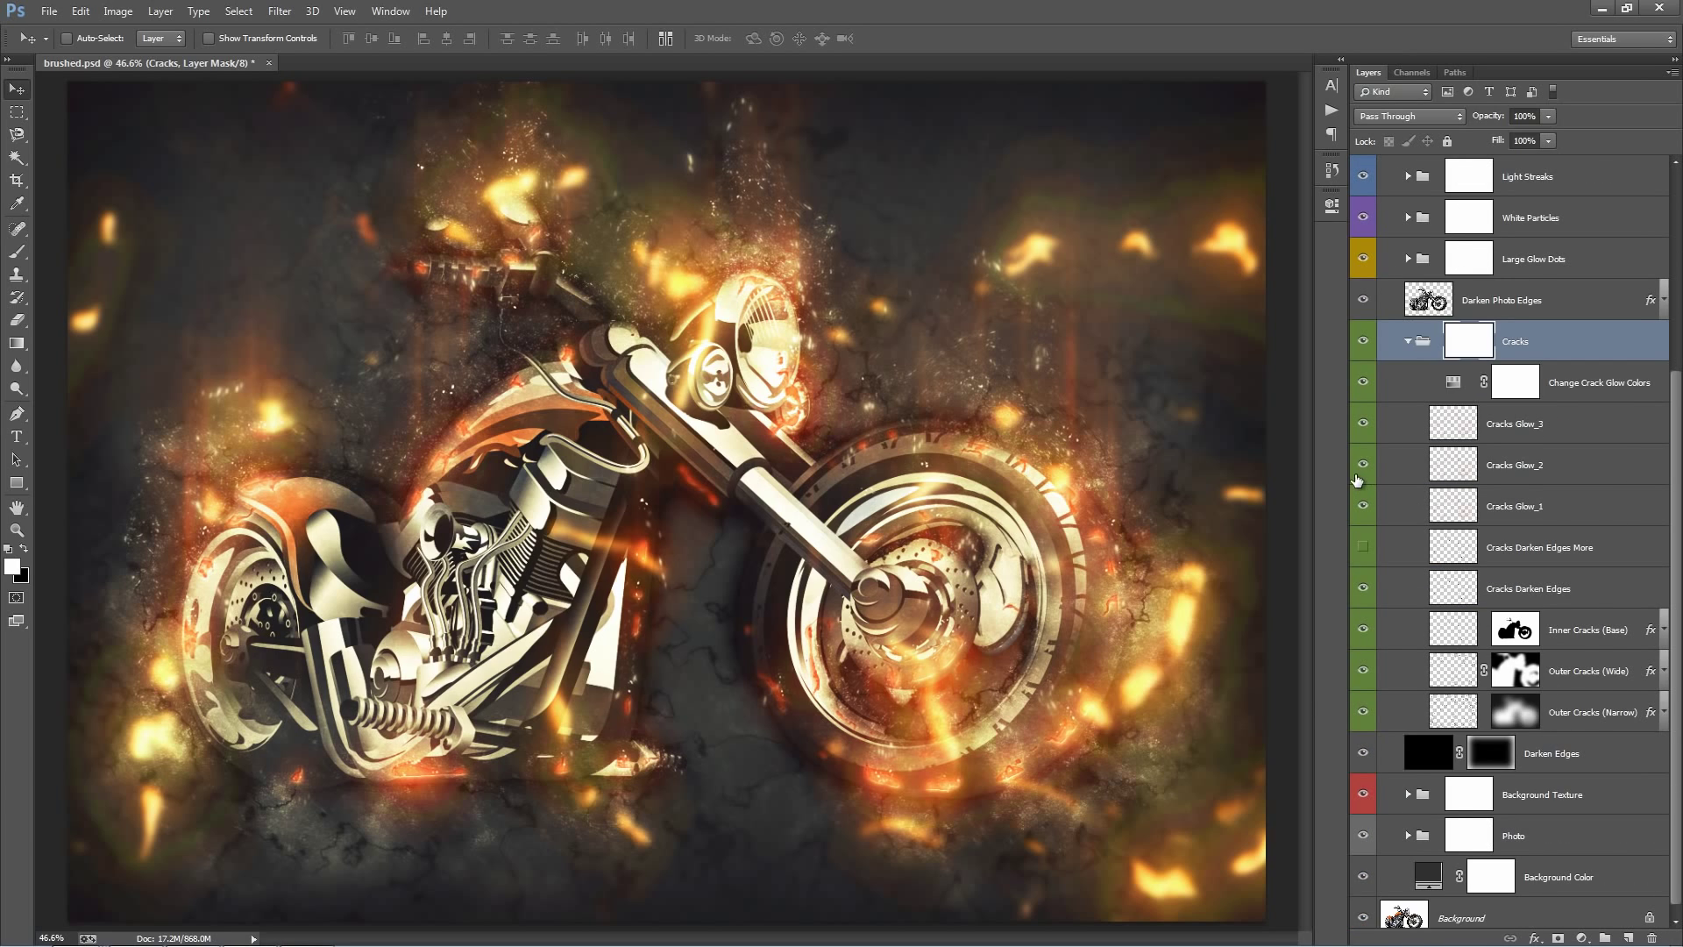
{"action": "left_click_drag", "start_coordinate": [1347, 459], "coordinate": [1306, 439]}
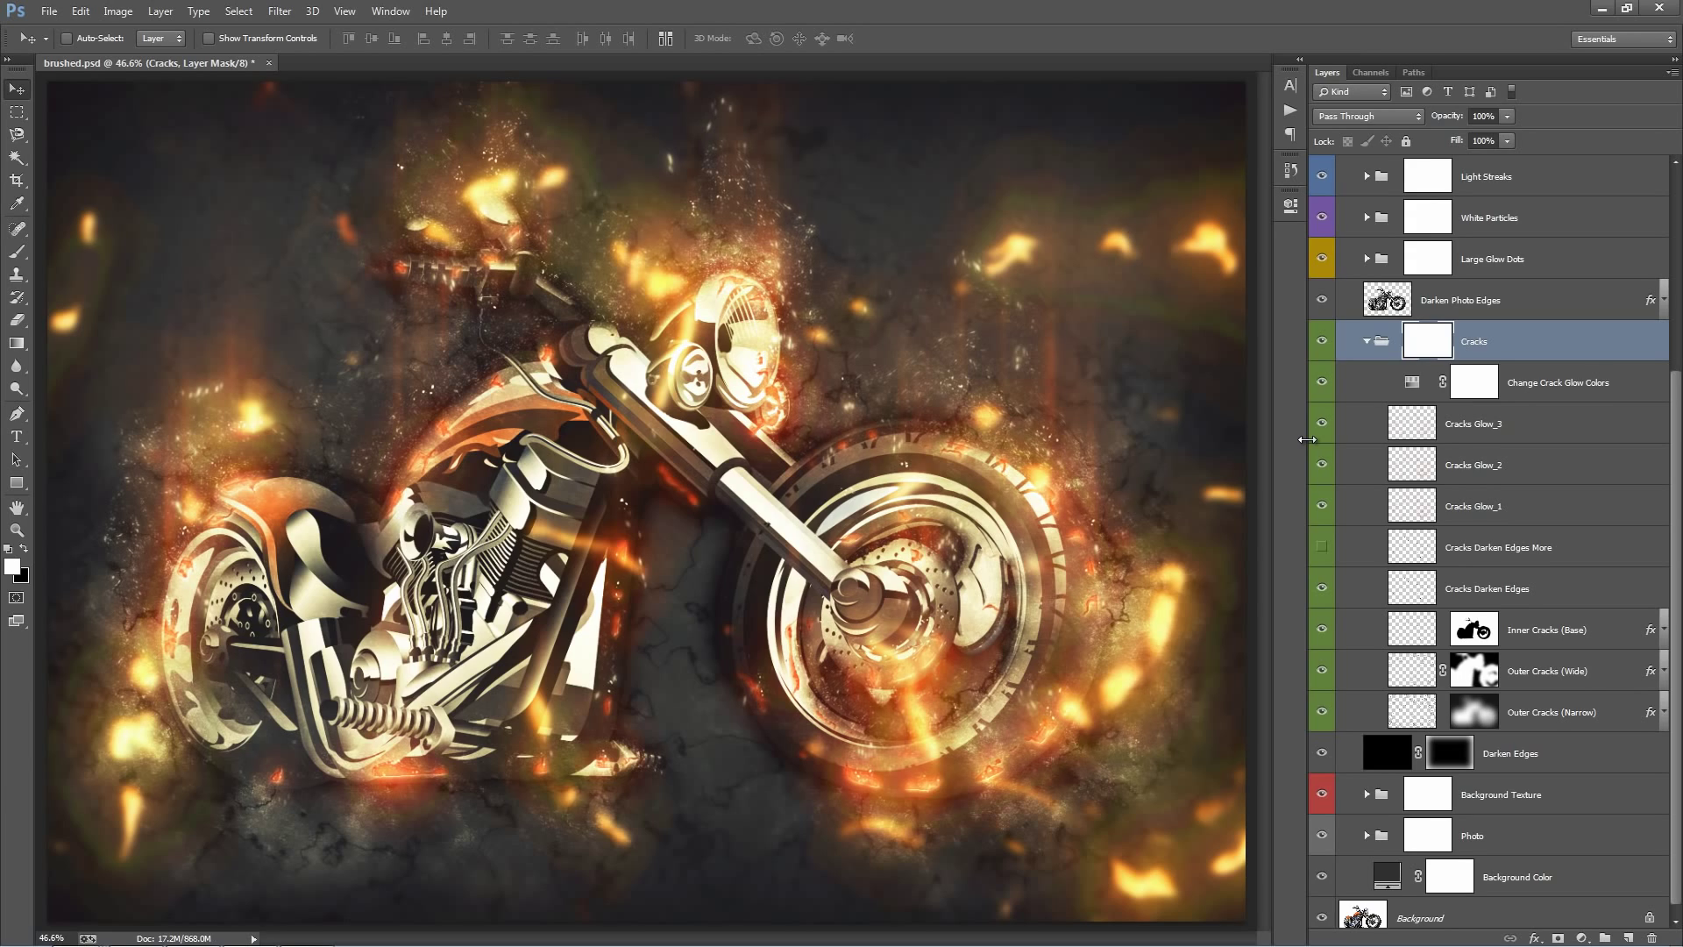
Set the hue of the Change Crack Glow Colors adjustment layer to +12
{"action": "left_click", "coordinate": [1608, 396]}
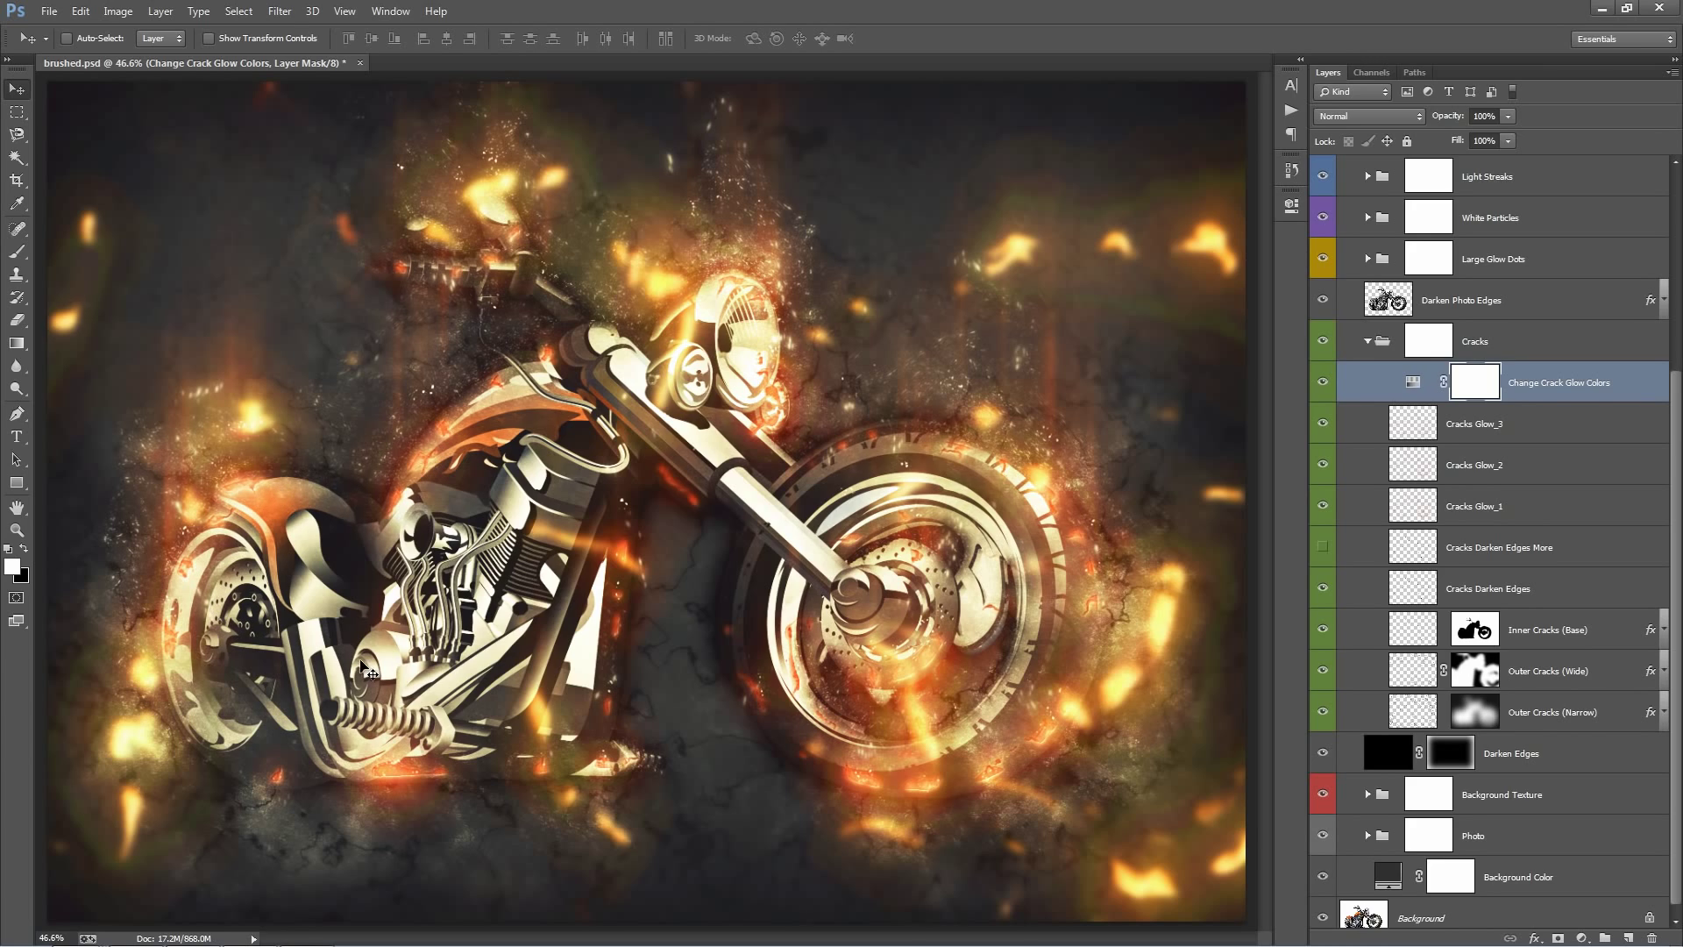
{"action": "double_click", "coordinate": [1413, 382]}
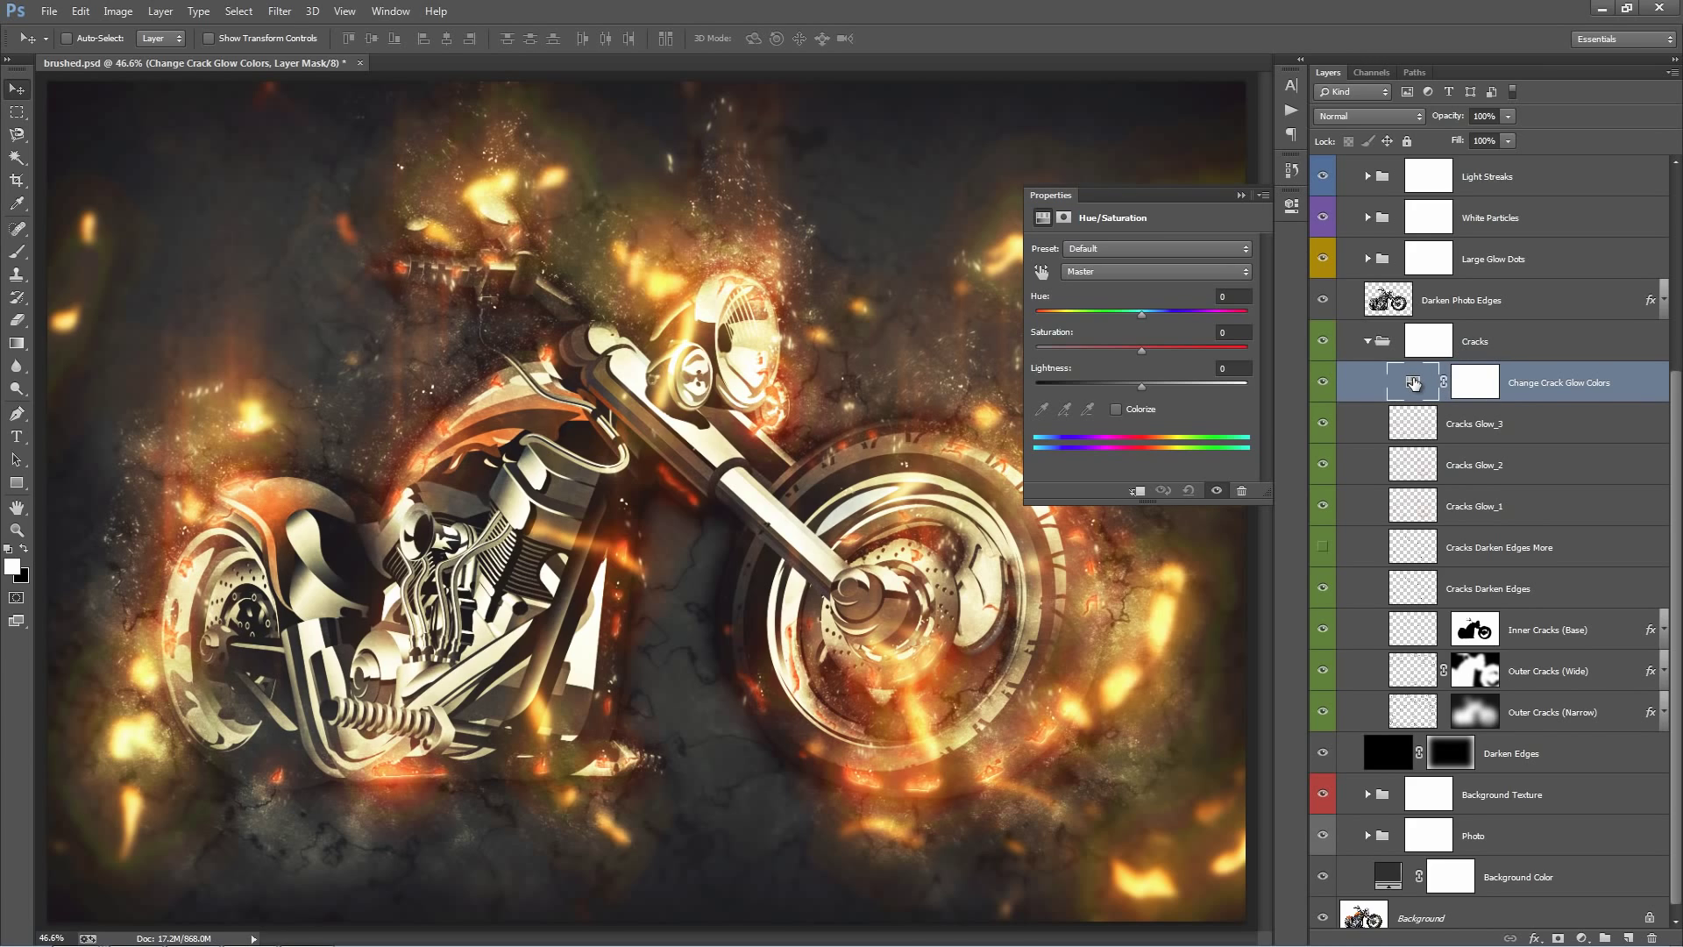
{"action": "mouse_move", "coordinate": [1154, 314]}
{"action": "left_mouse_down"}
{"action": "mouse_move", "coordinate": [1205, 316]}
{"action": "mouse_move", "coordinate": [1065, 307]}
{"action": "mouse_move", "coordinate": [1154, 310]}
{"action": "left_mouse_up"}
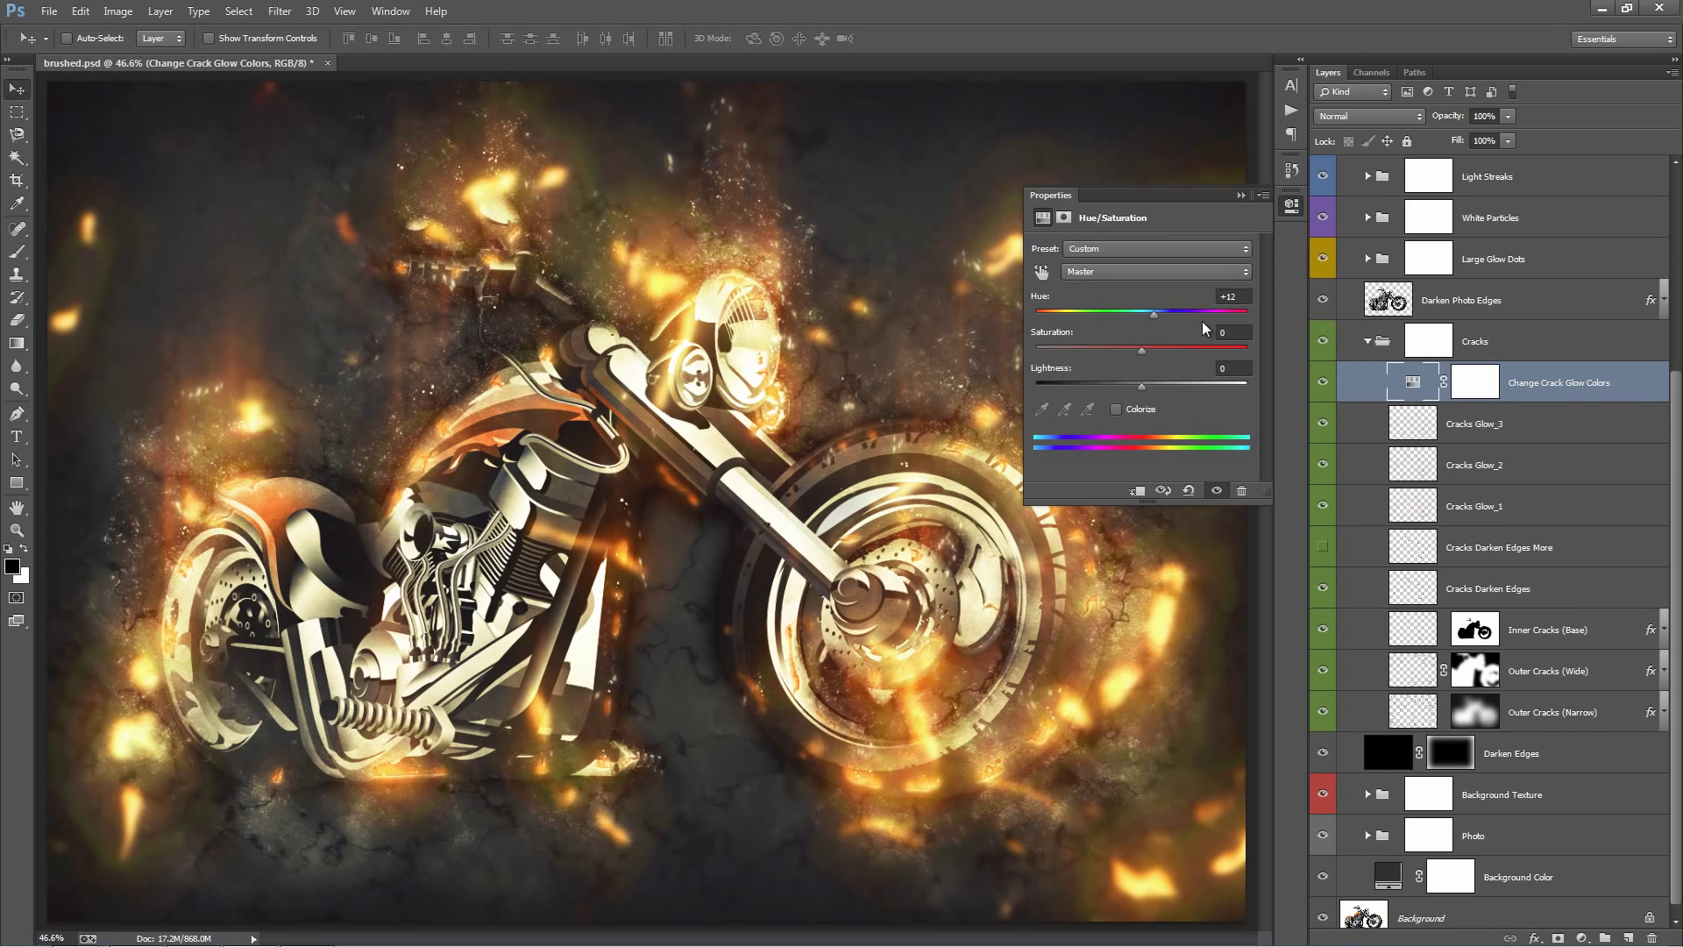
{"action": "left_click", "coordinate": [1241, 196]}
Select the Cracks Glow_3 layer and hide the crack layers from it down to the outer cracks
{"action": "left_click", "coordinate": [1522, 456]}
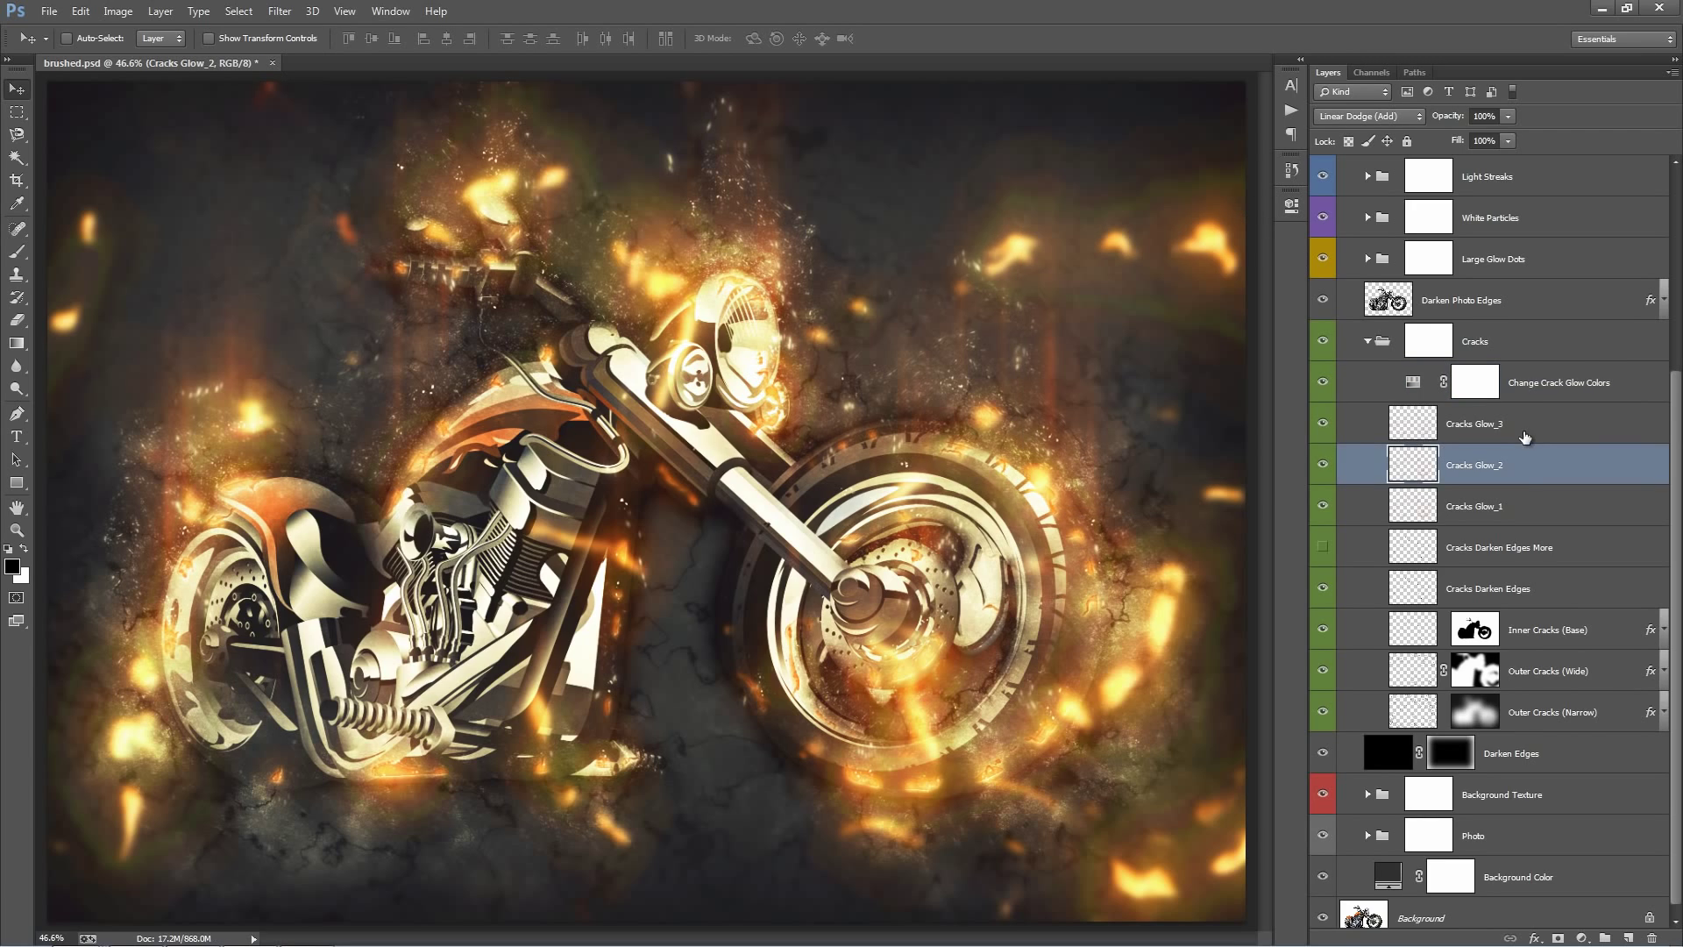
{"action": "left_click", "coordinate": [1525, 436]}
{"action": "left_click_drag", "start_coordinate": [1323, 425], "coordinate": [1328, 690]}
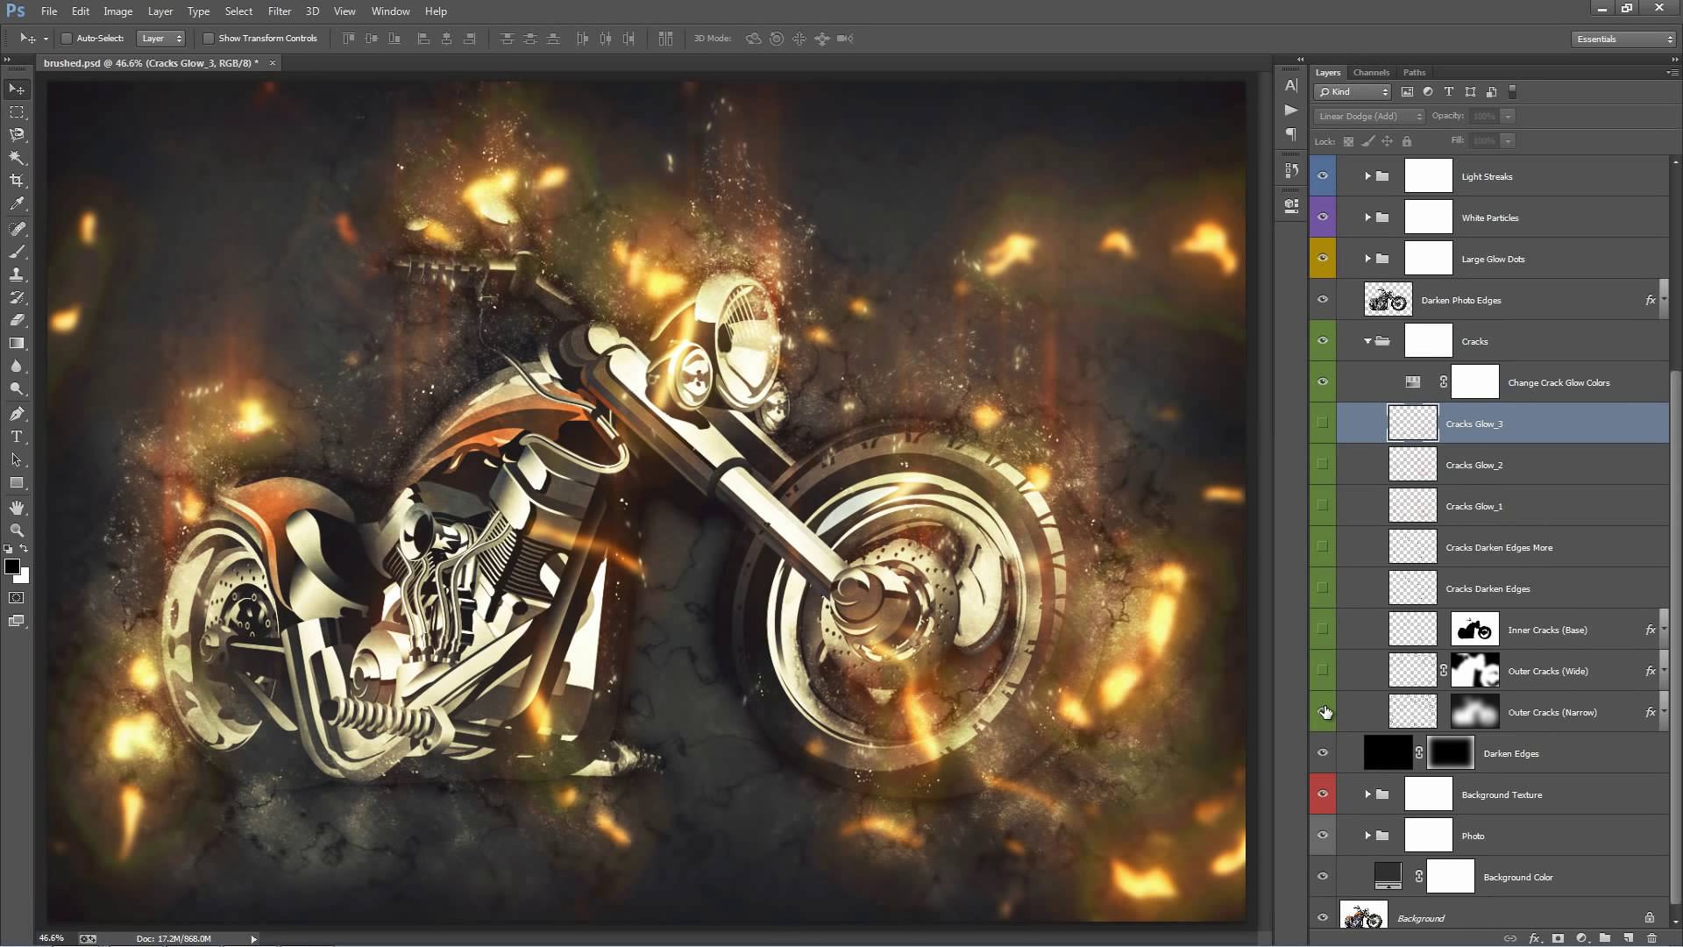
Show the two outer crack layers, Inner Cracks (Base) and Cracks Darken Edges one after another to examine each contribution
{"action": "left_click", "coordinate": [1538, 712]}
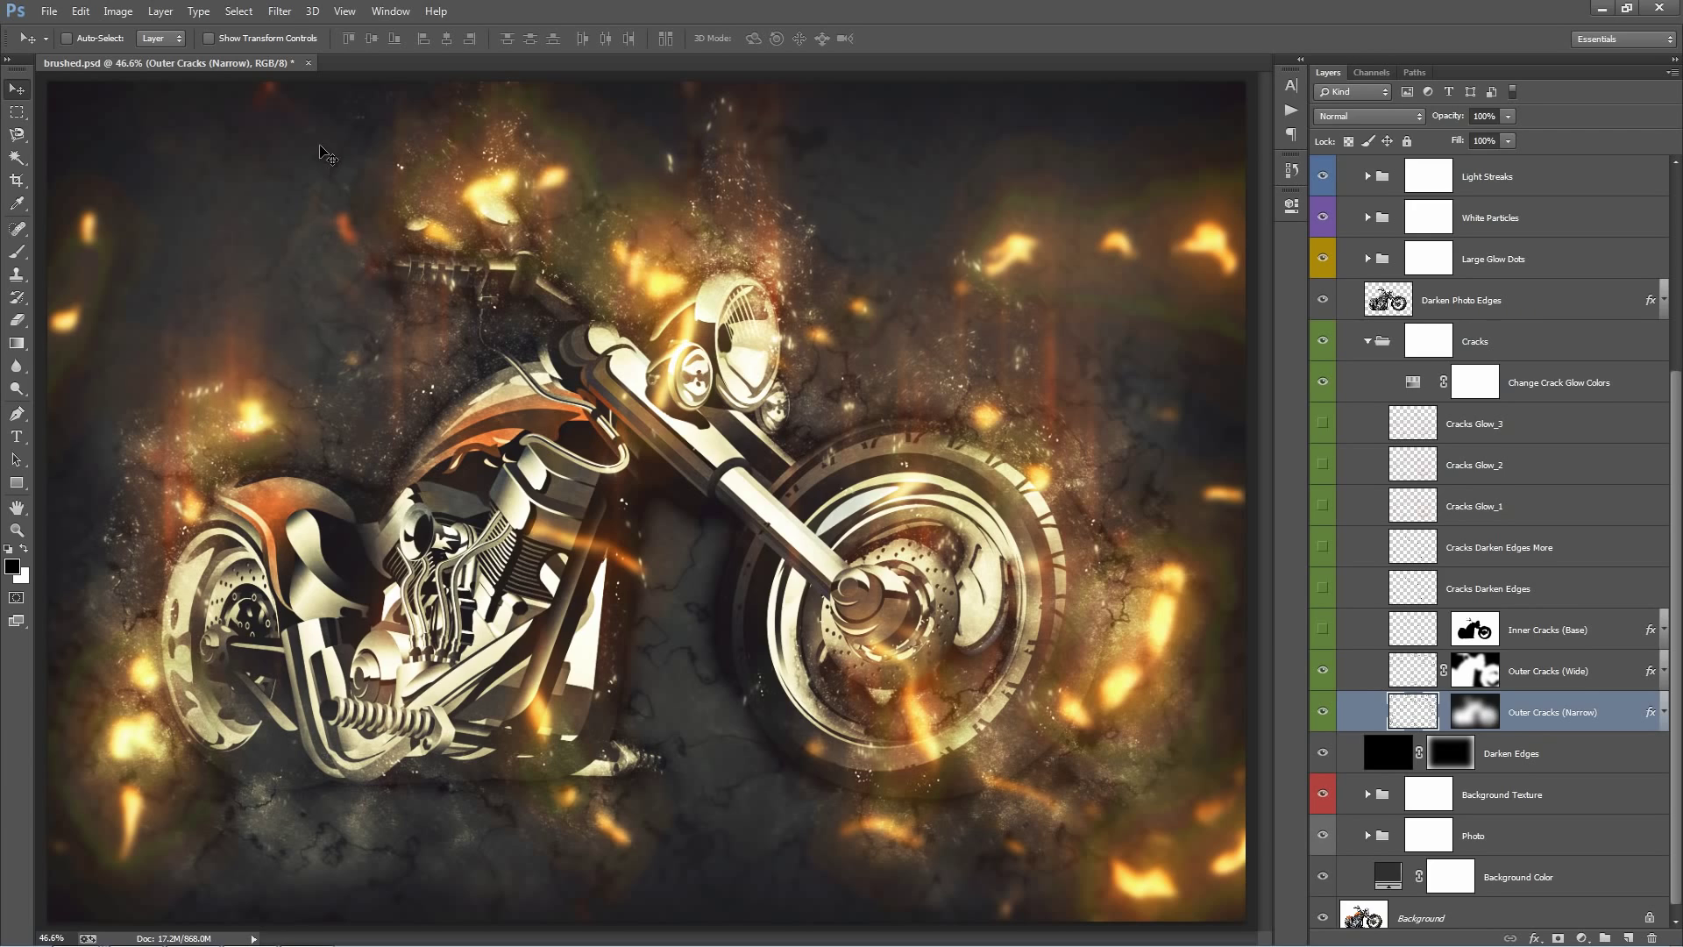
{"action": "left_click", "coordinate": [1597, 645]}
{"action": "left_click", "coordinate": [1324, 629]}
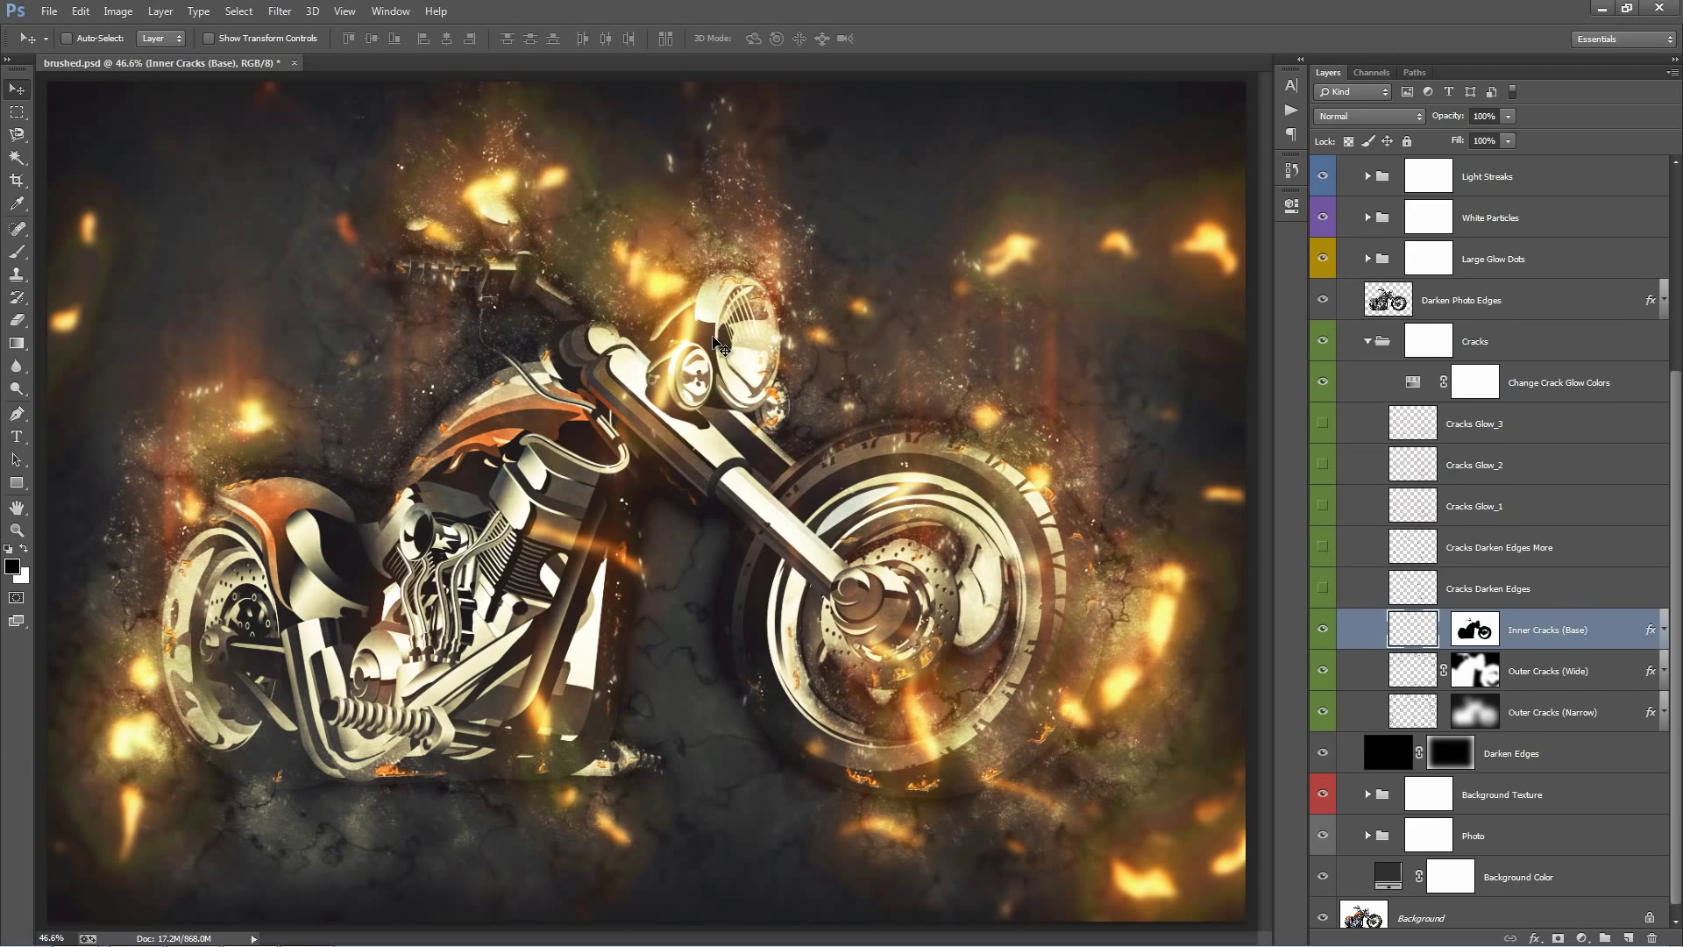
{"action": "left_click", "coordinate": [1322, 587]}
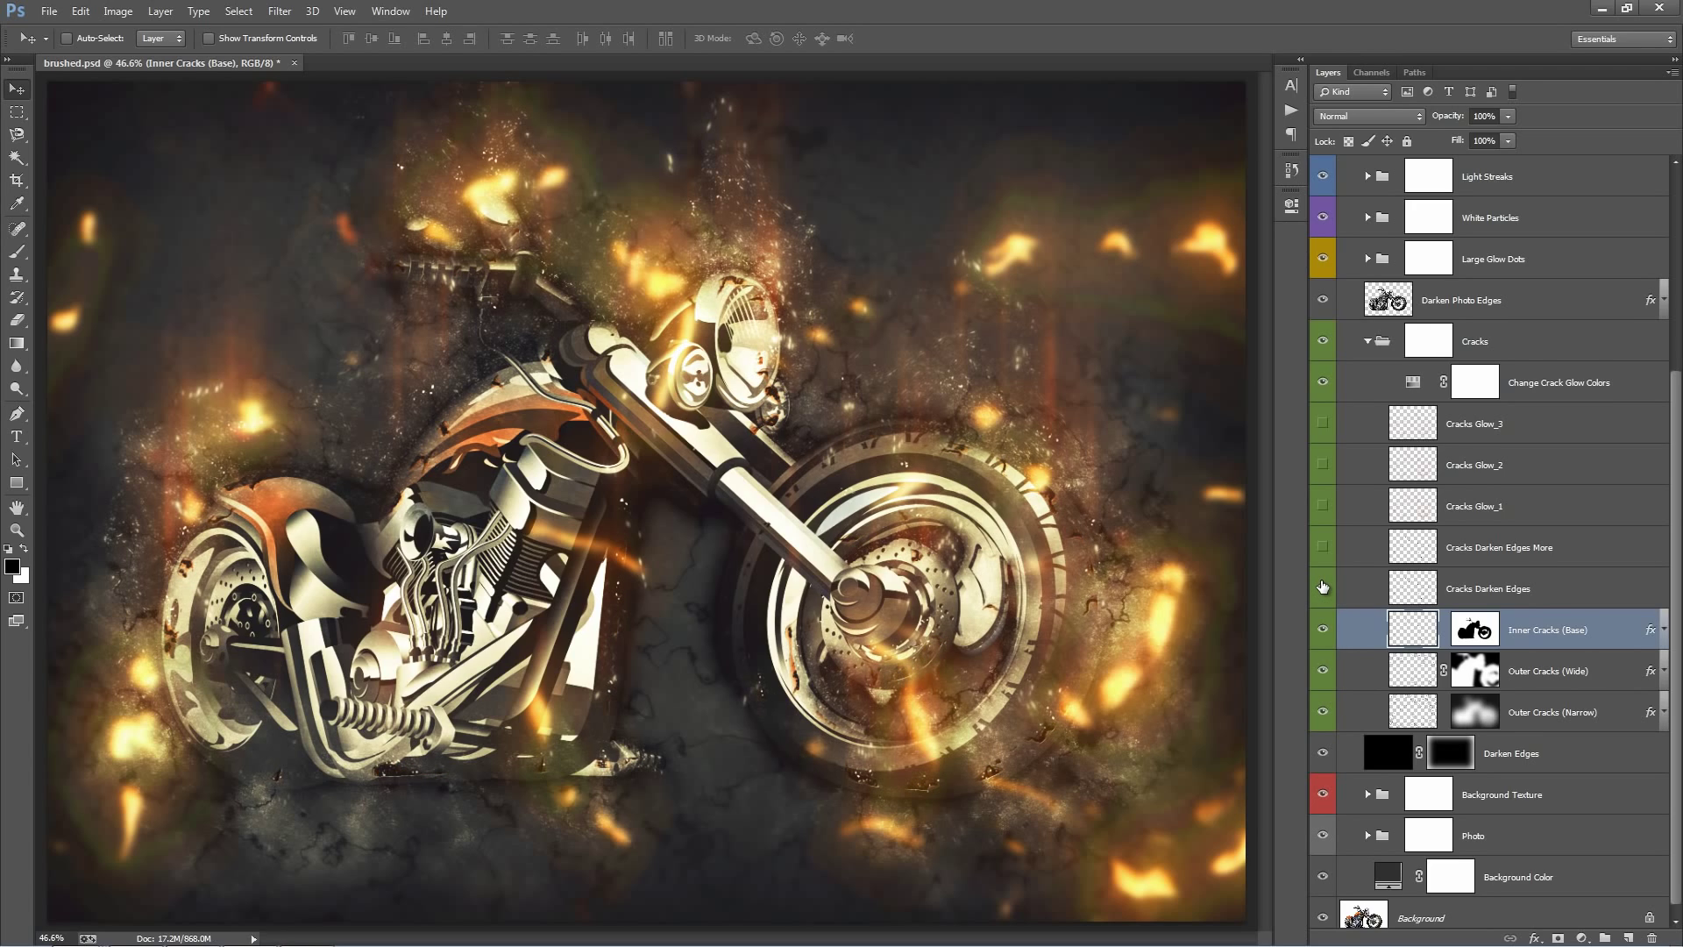
{"action": "left_click", "coordinate": [1485, 589]}
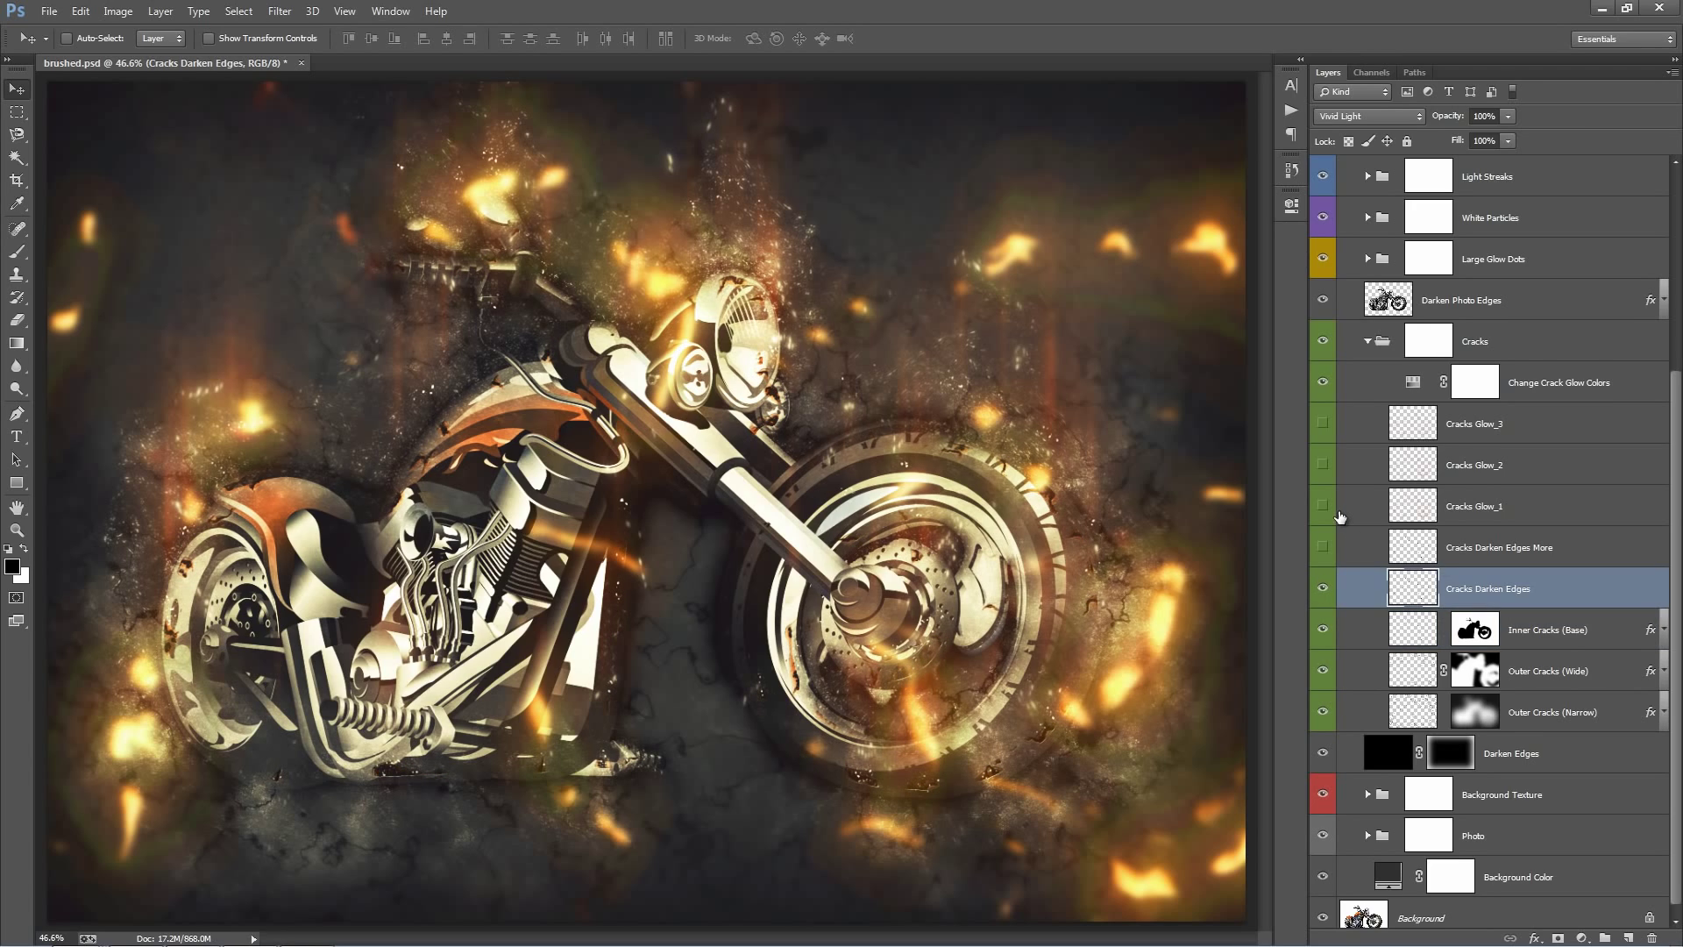
Show the Cracks Glow_1, Cracks Glow_2 and Cracks Glow_3 layers one by one
{"action": "left_click", "coordinate": [1325, 506]}
{"action": "left_click", "coordinate": [1323, 465]}
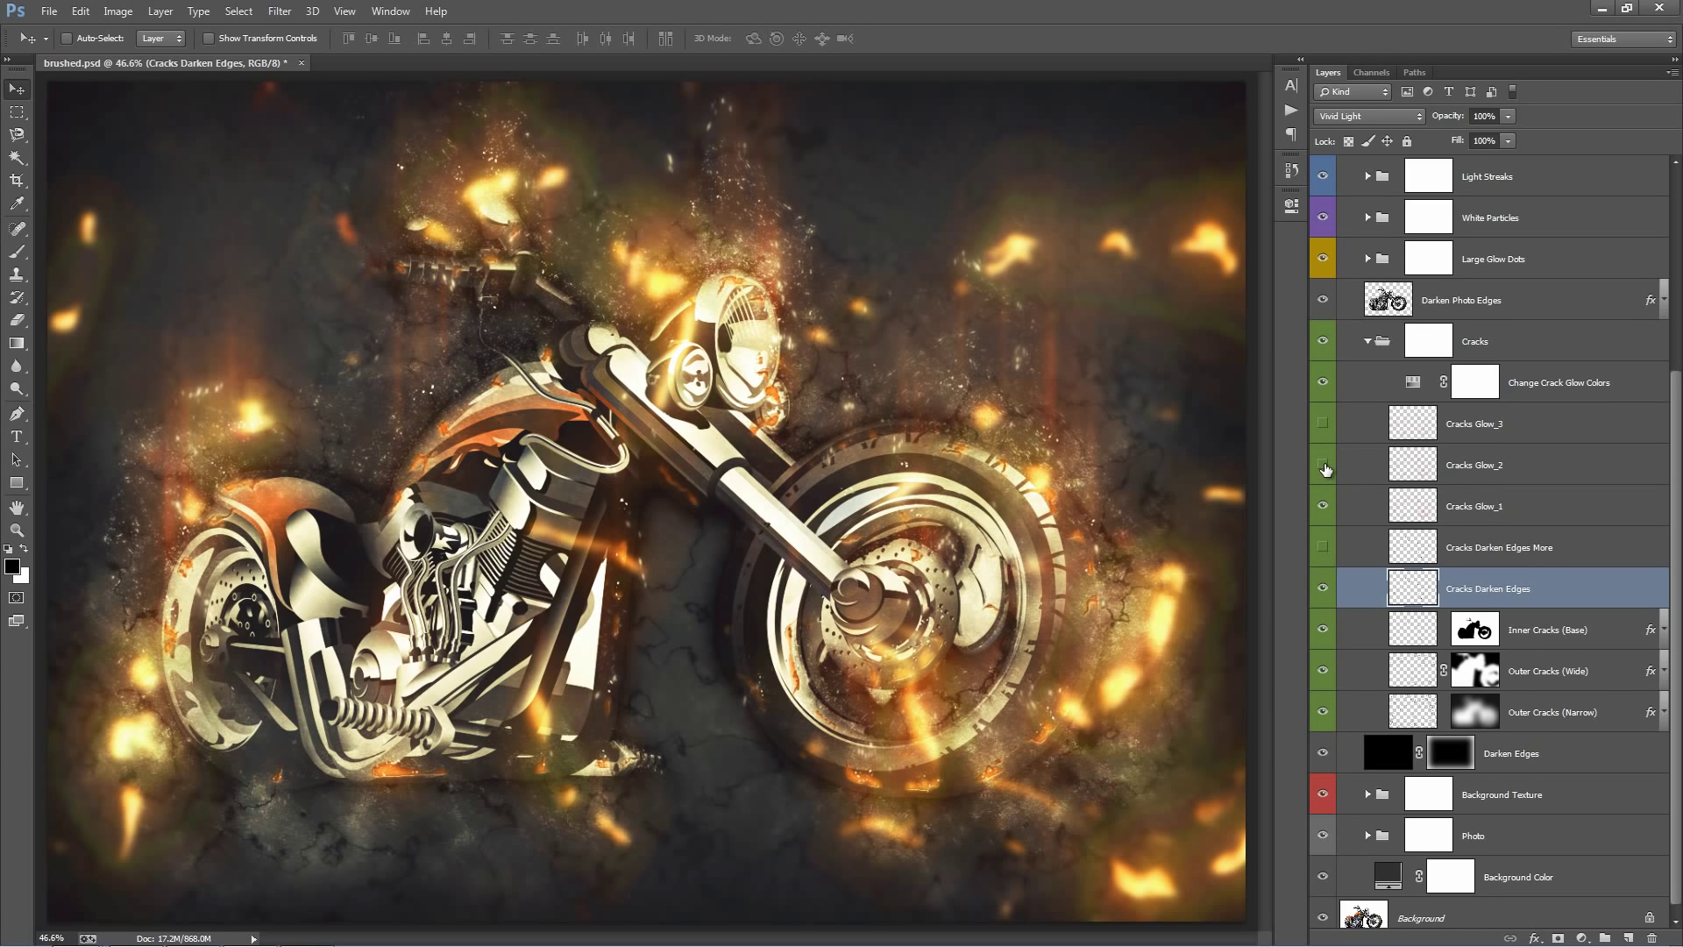
{"action": "left_click", "coordinate": [1323, 465]}
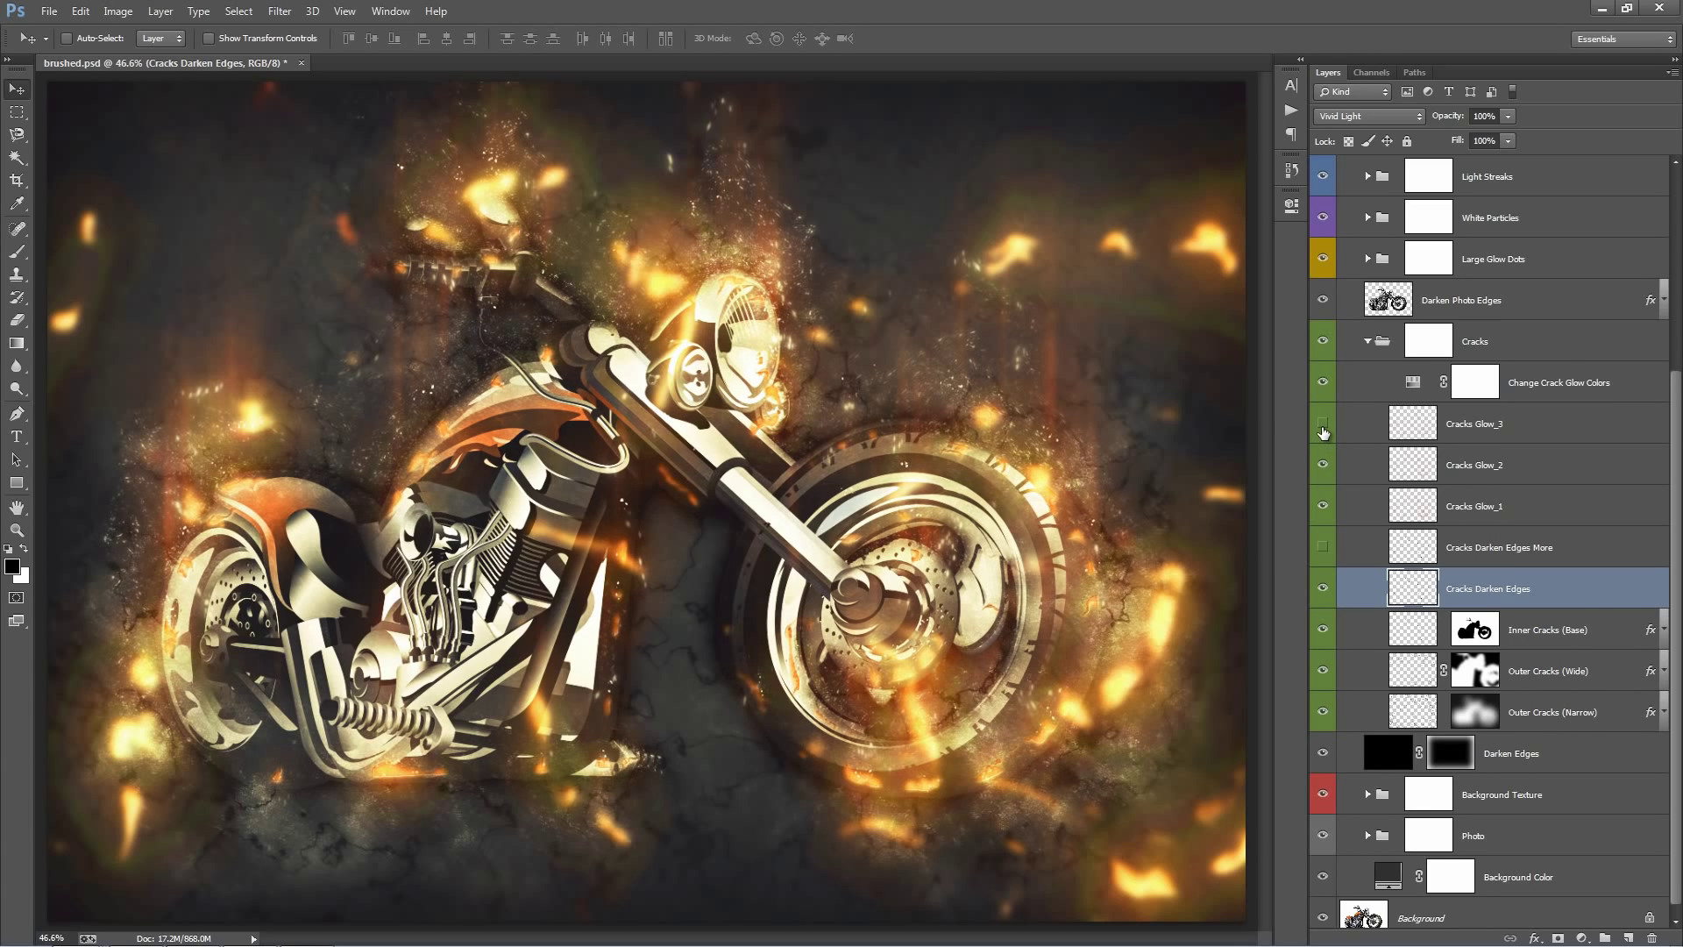
{"action": "left_click", "coordinate": [1323, 428]}
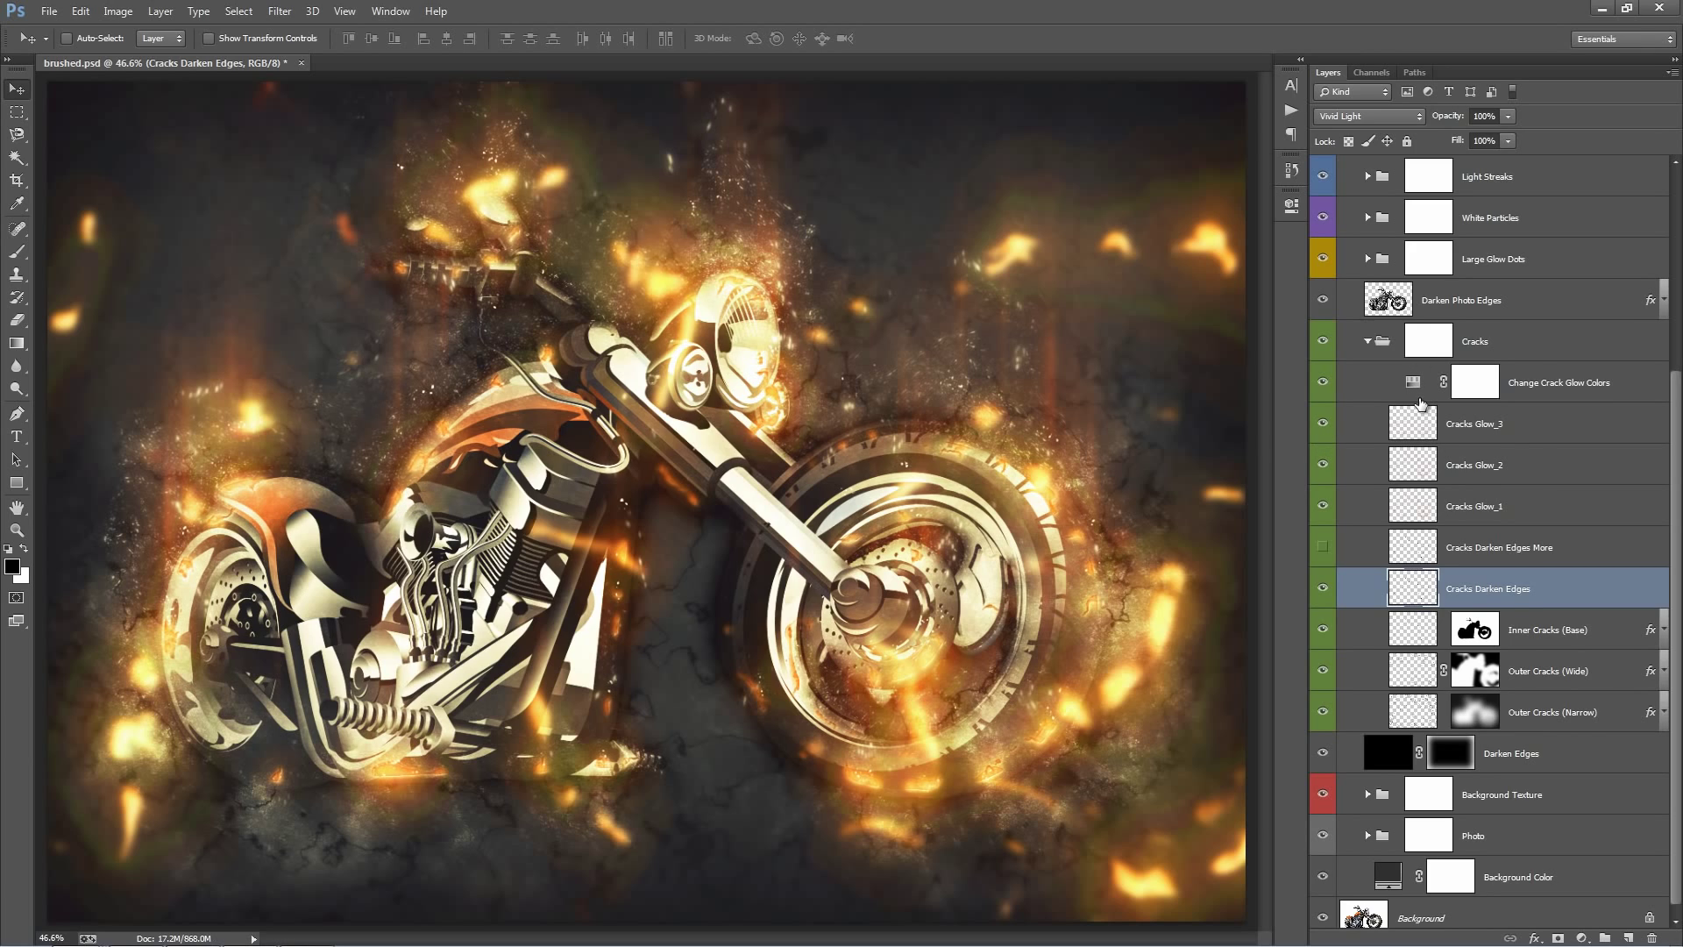
Select the Cracks group and toggle its three Cracks Glow layers off and on
{"action": "left_click", "coordinate": [1525, 347]}
{"action": "left_click_drag", "start_coordinate": [1323, 425], "coordinate": [1325, 511]}
{"action": "left_click", "coordinate": [1324, 506]}
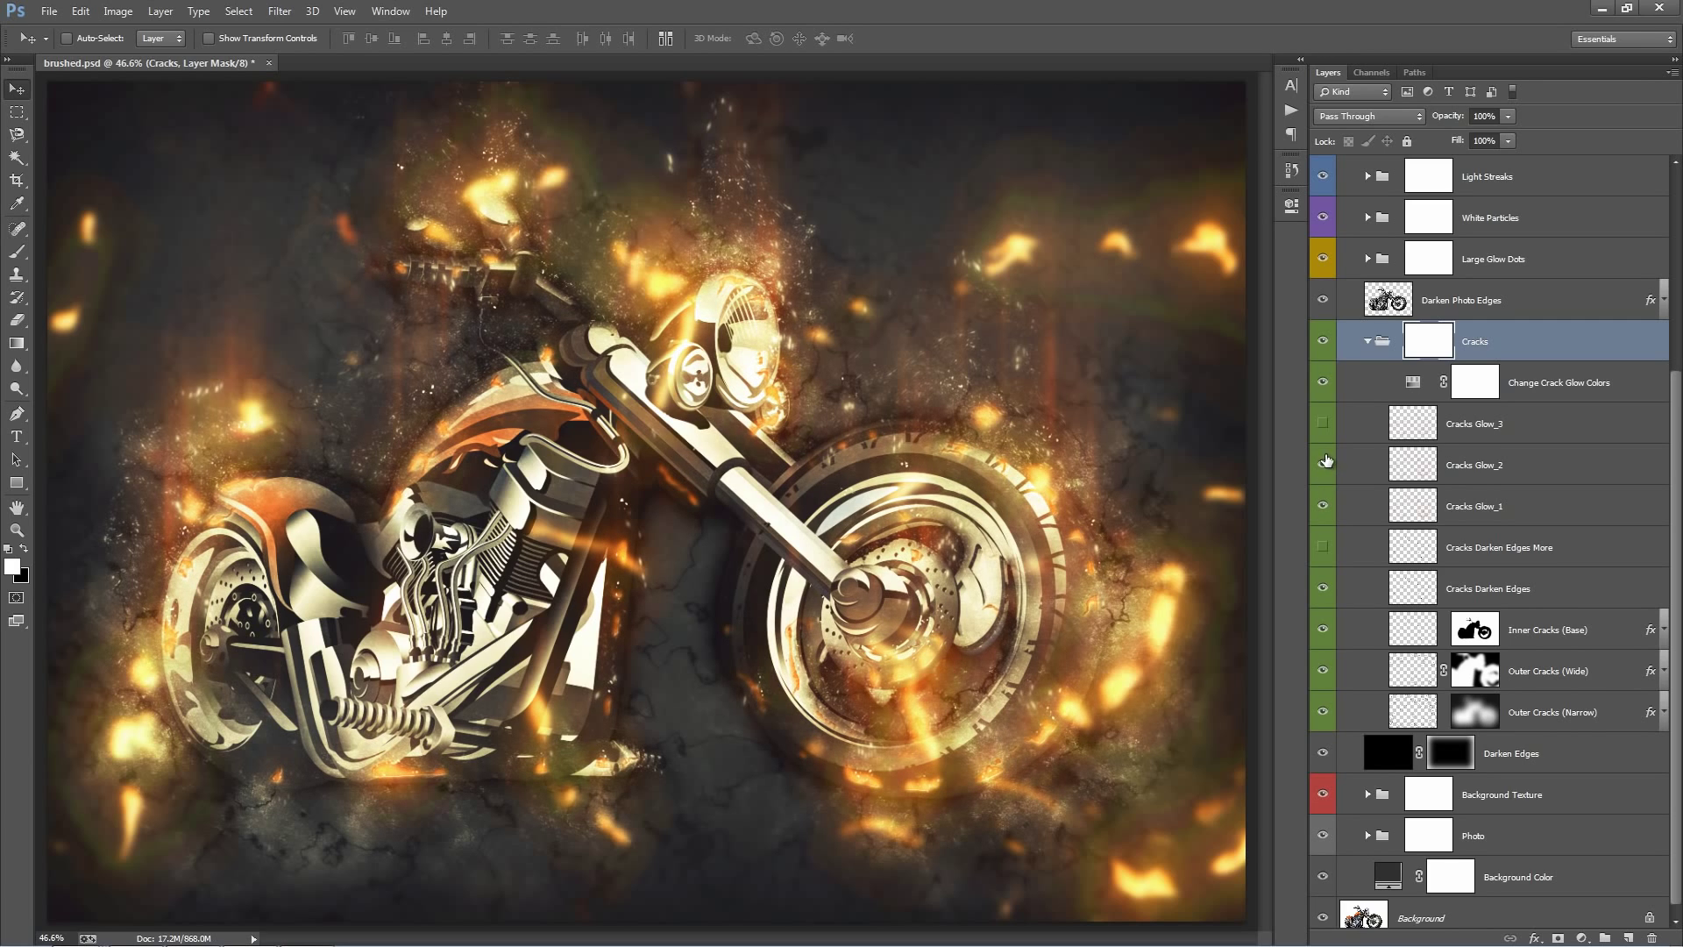
{"action": "left_click", "coordinate": [1323, 423]}
Toggle the visibility of Cracks Darken Edges, check Cracks Darken Edges More, and reselect the Cracks group
{"action": "left_click", "coordinate": [1500, 587]}
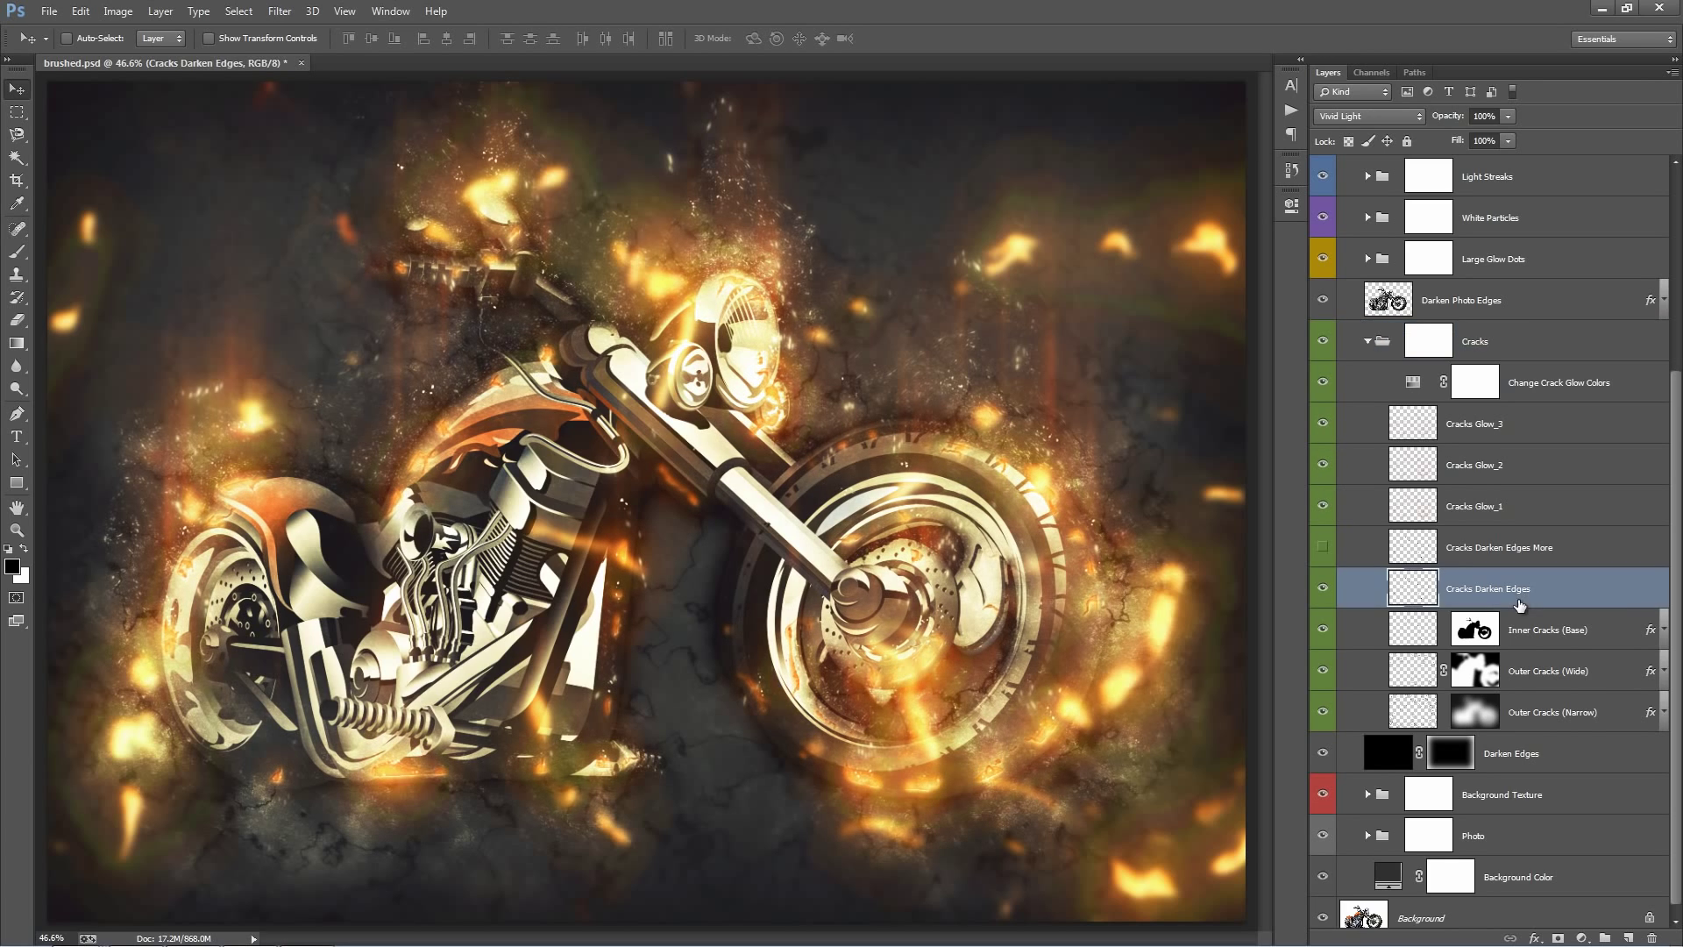
{"action": "left_click", "coordinate": [1321, 588]}
{"action": "left_click", "coordinate": [1322, 588]}
{"action": "left_click", "coordinate": [1322, 588]}
{"action": "left_click", "coordinate": [1322, 591]}
{"action": "left_click", "coordinate": [1473, 558]}
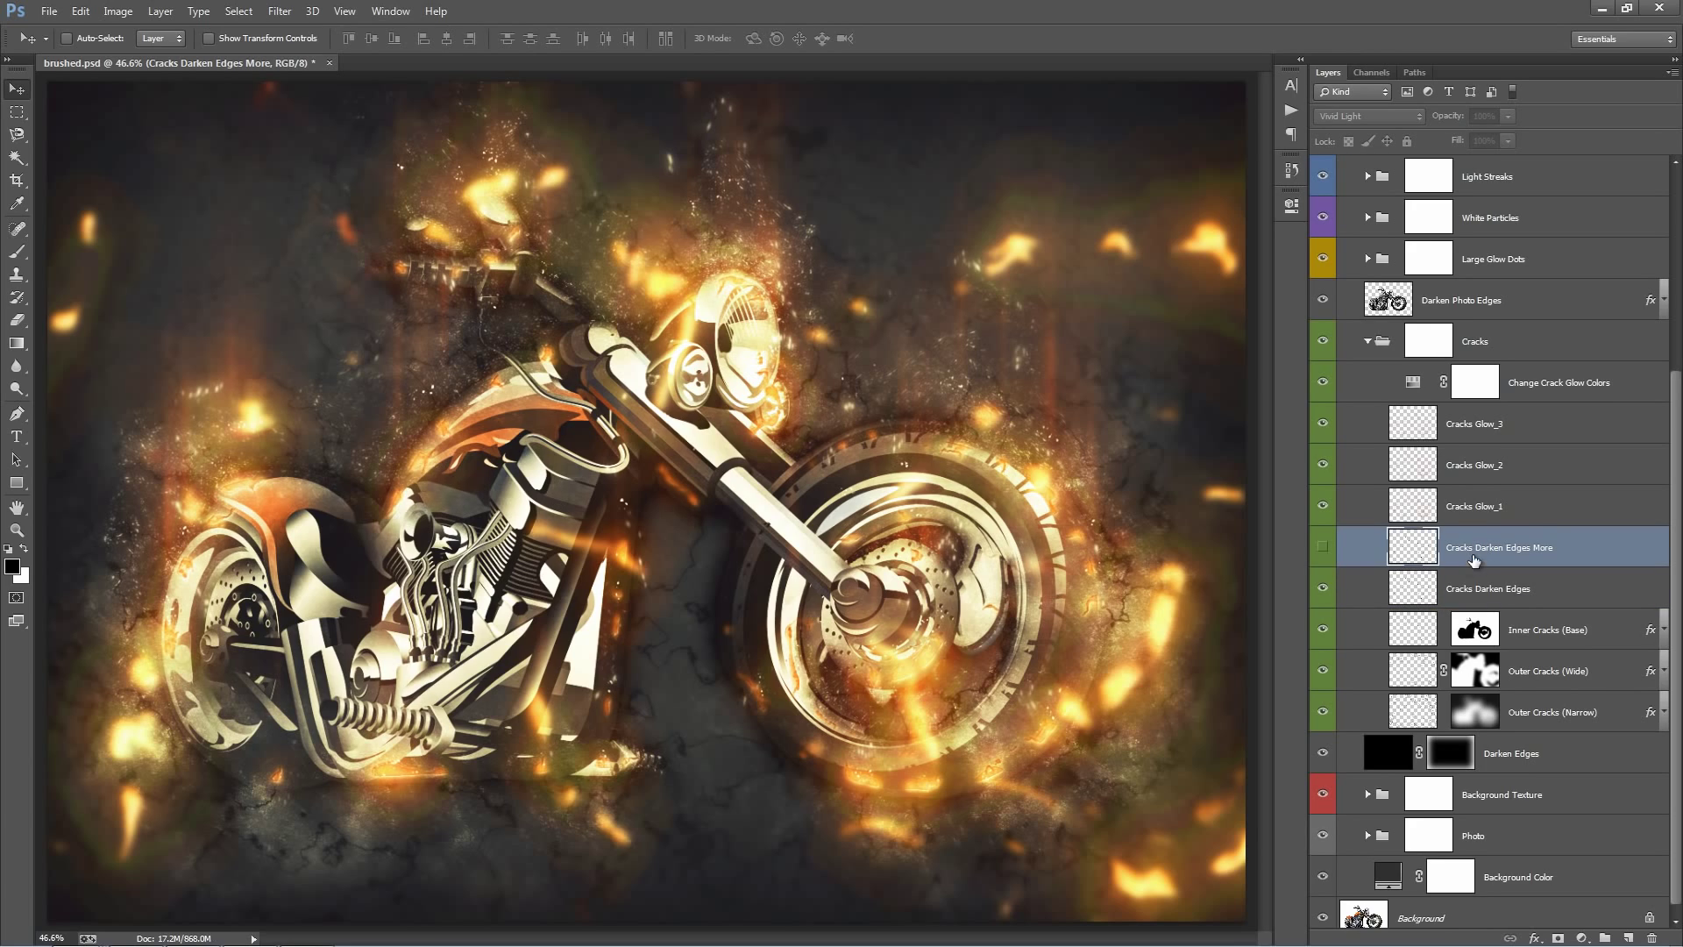
{"action": "left_click", "coordinate": [1329, 548]}
{"action": "left_click", "coordinate": [1523, 461]}
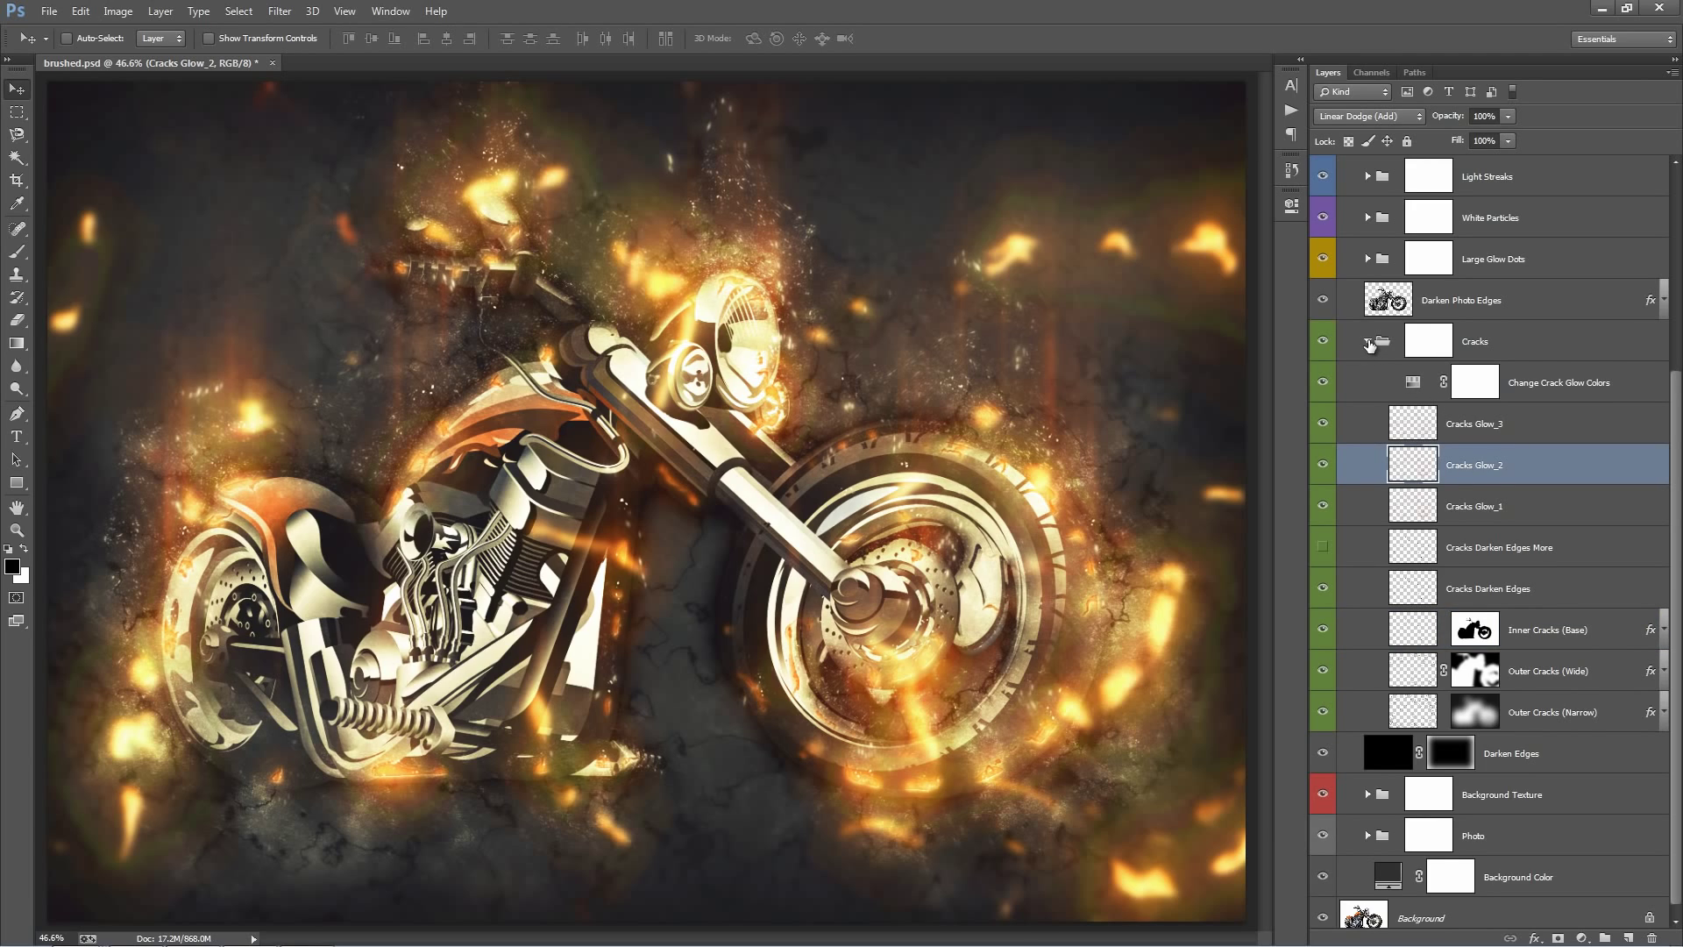
{"action": "left_click", "coordinate": [1509, 343]}
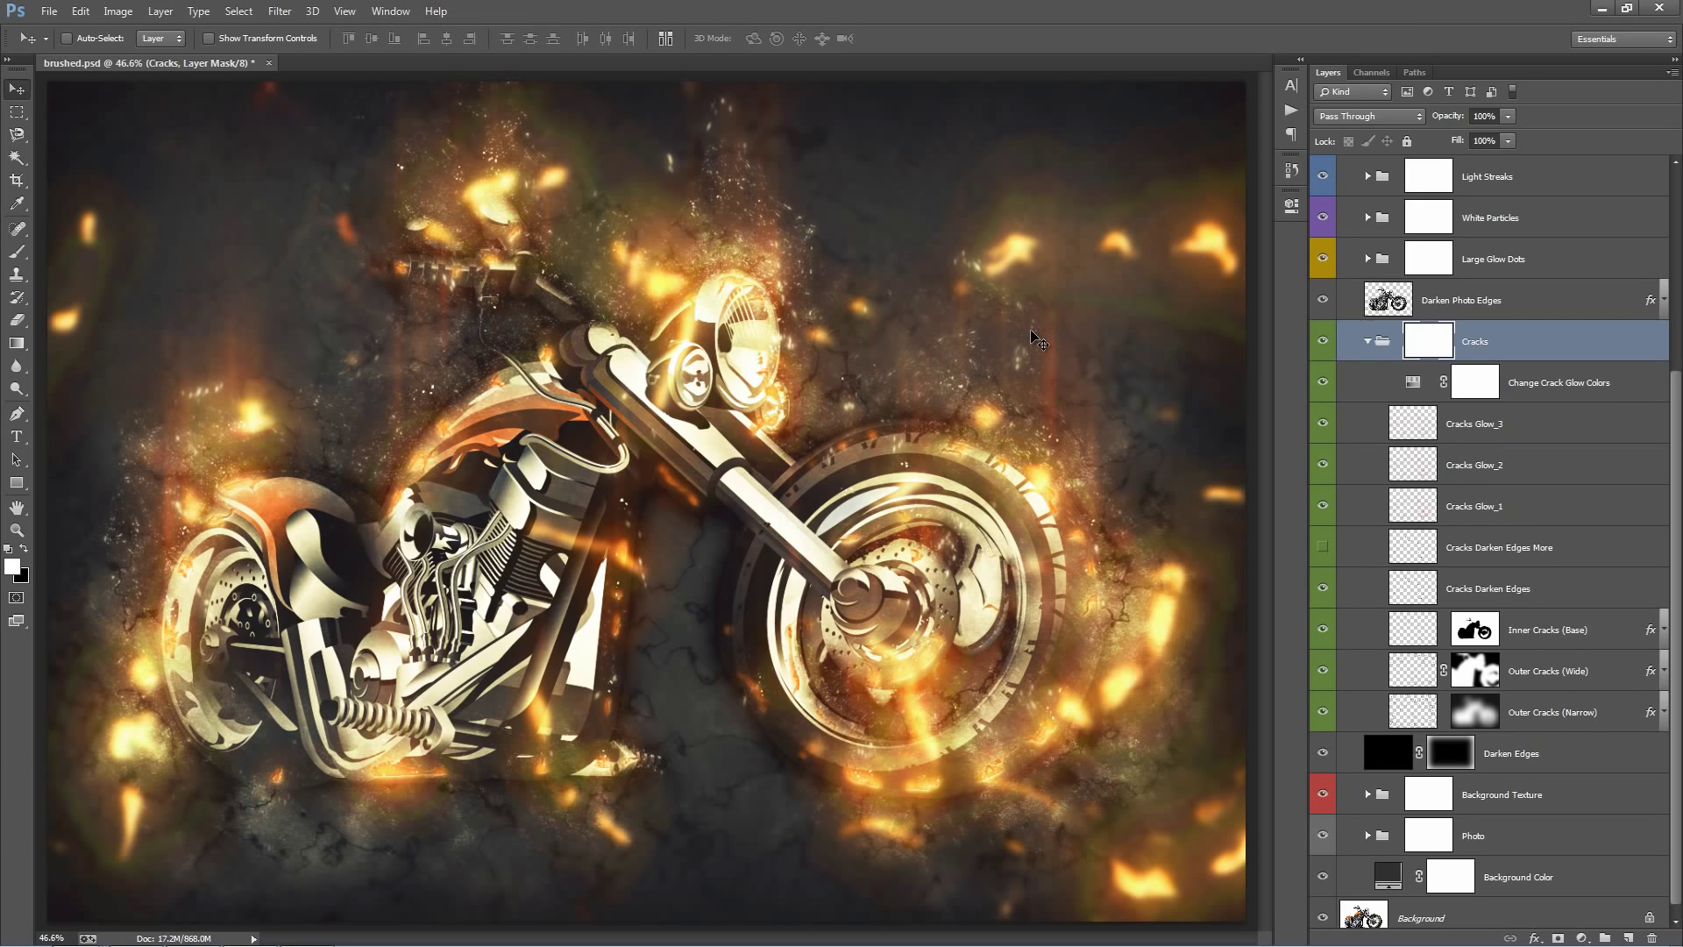
Open the example image 1a.jpg and fit it to the window to examine its cracks
{"action": "key", "text": "ctrl+o"}
{"action": "double_click", "coordinate": [113, 254]}
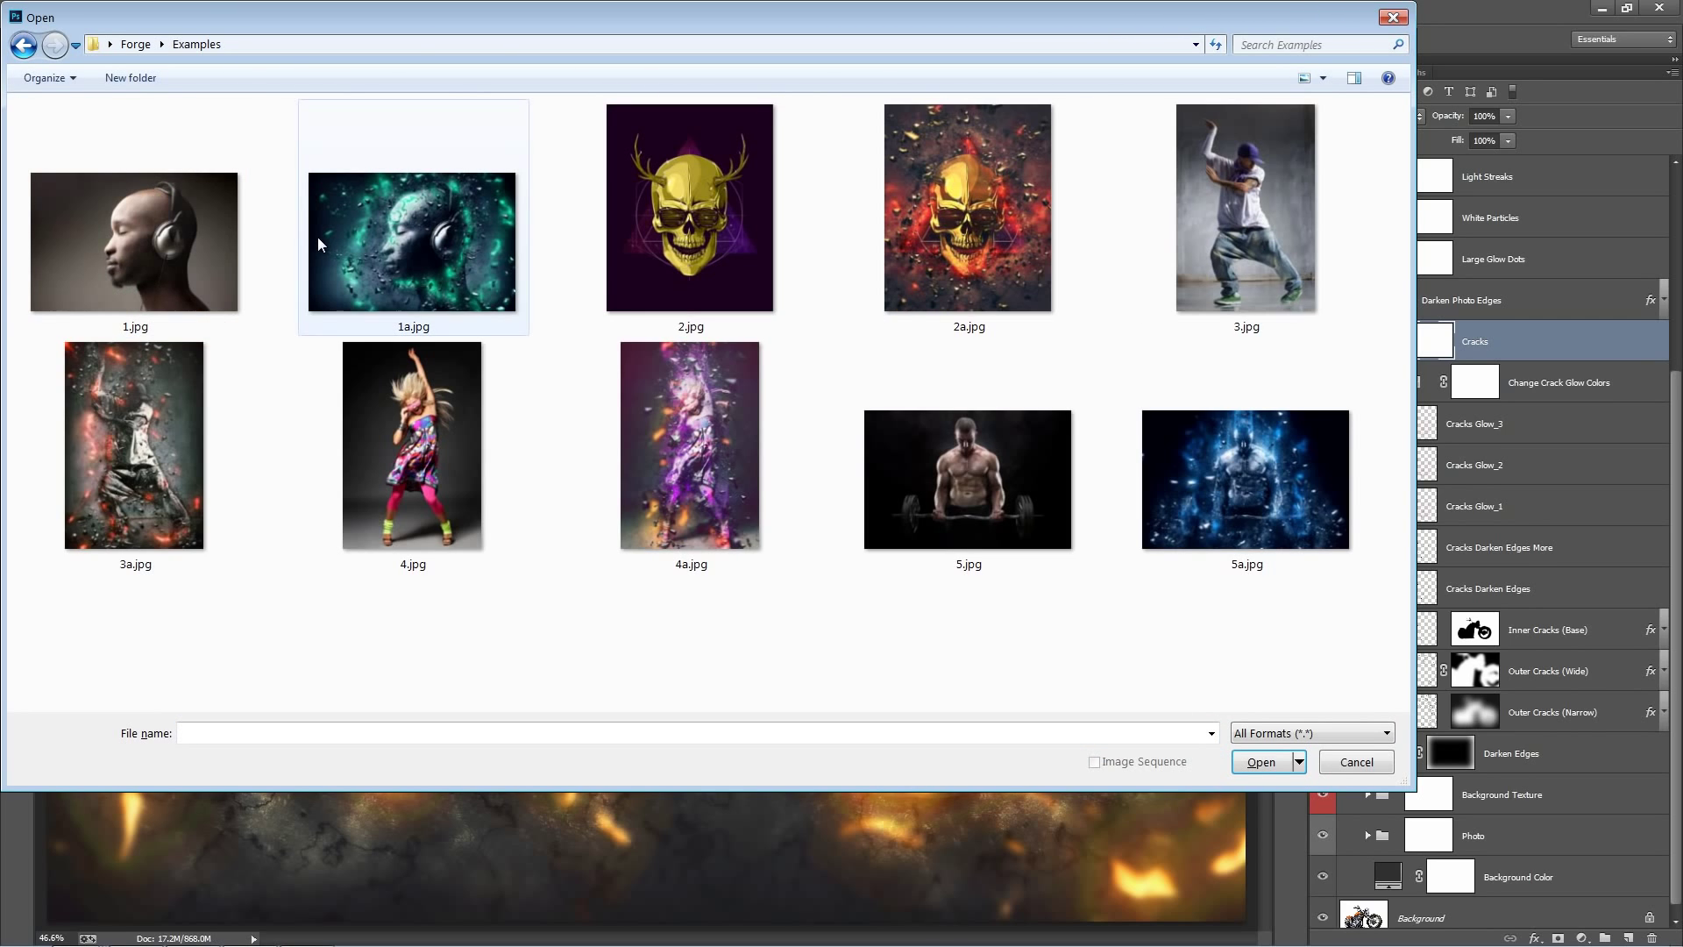
{"action": "double_click", "coordinate": [319, 237]}
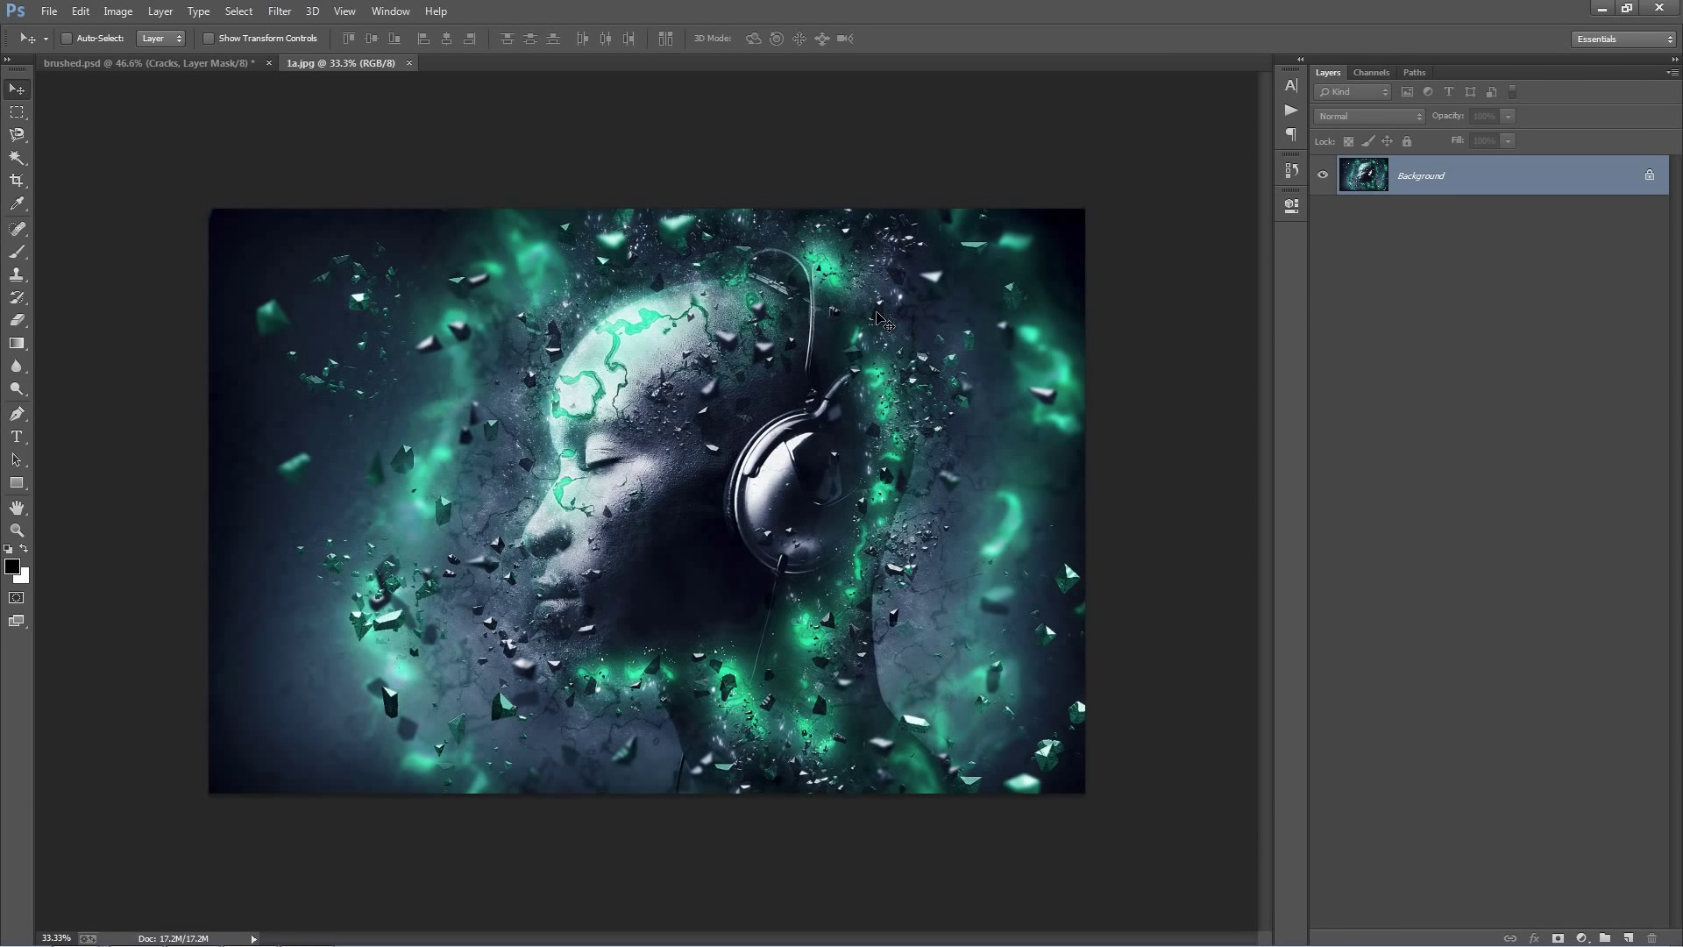
{"action": "key", "text": "ctrl+0"}
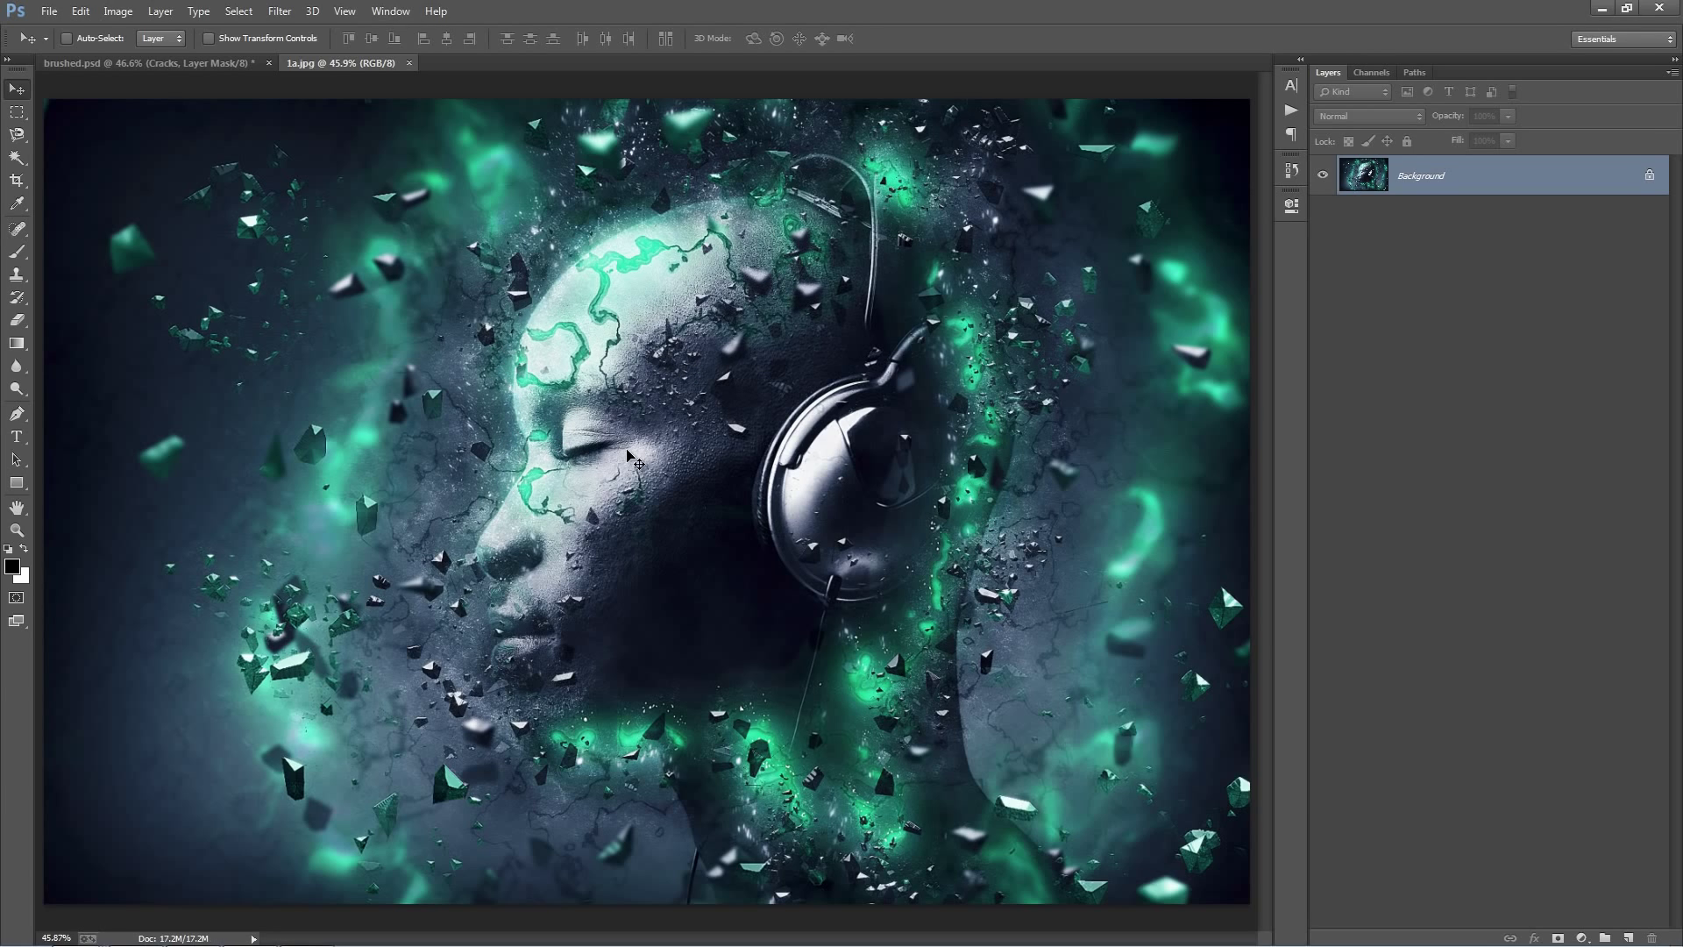
Return to the brushed.psd document and select the mask of the Cracks group
{"action": "left_click", "coordinate": [151, 64]}
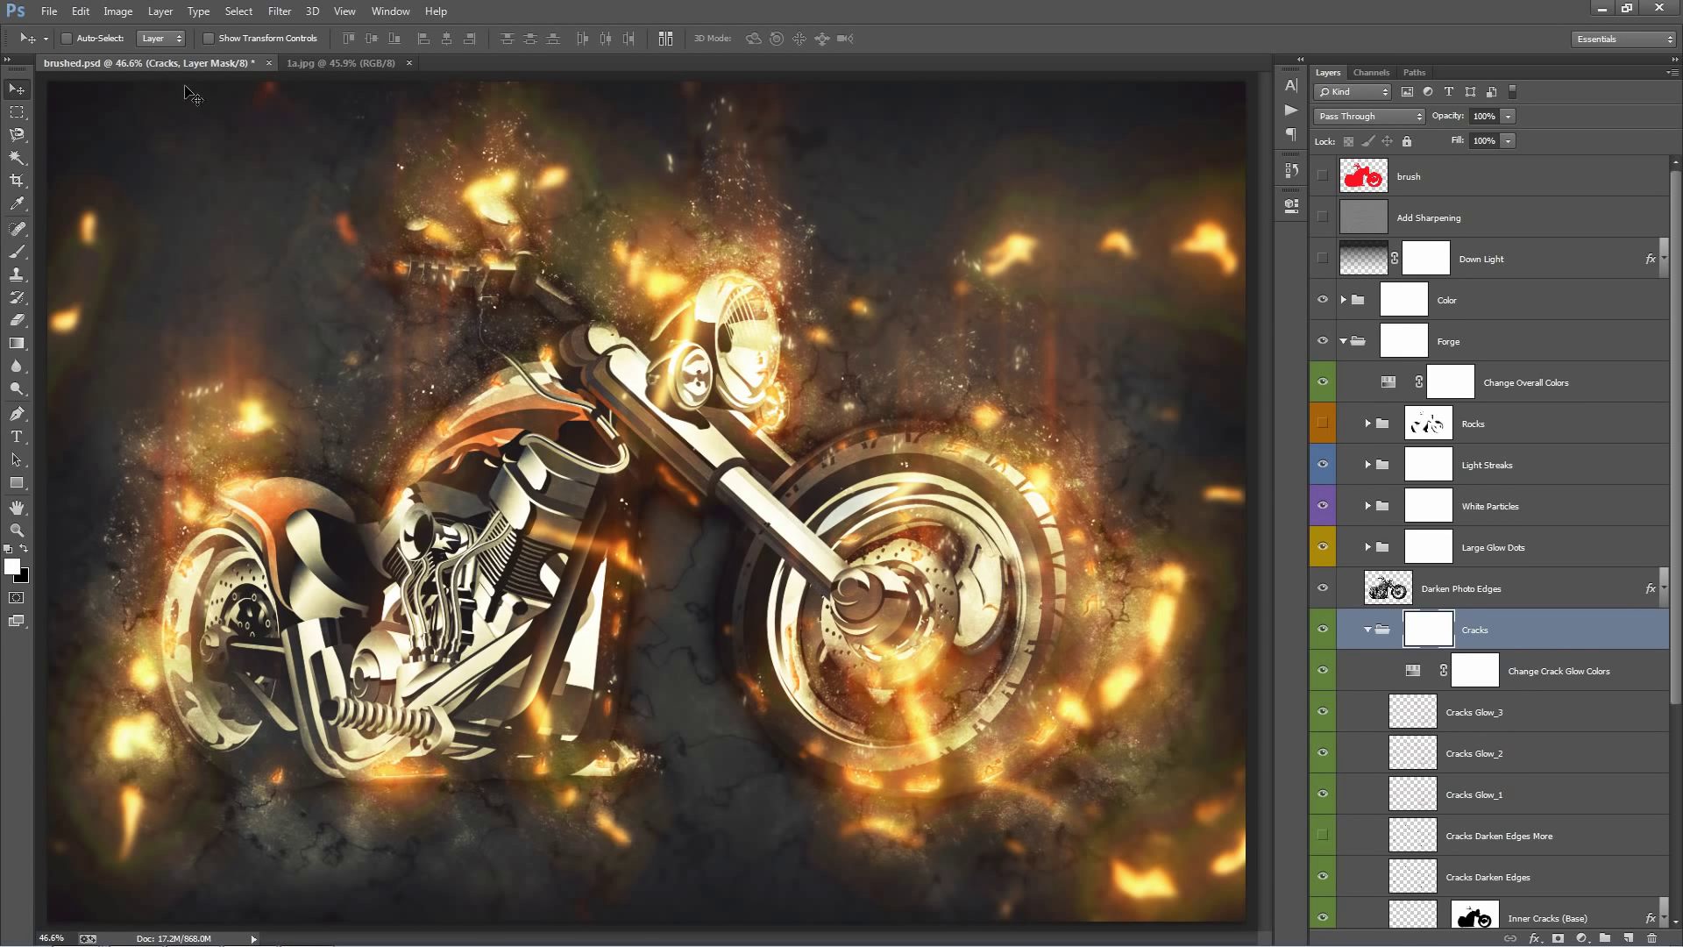
{"action": "scroll", "coordinate": [1481, 570], "scroll_direction": "down", "scroll_amount": 2}
{"action": "left_click", "coordinate": [1543, 512]}
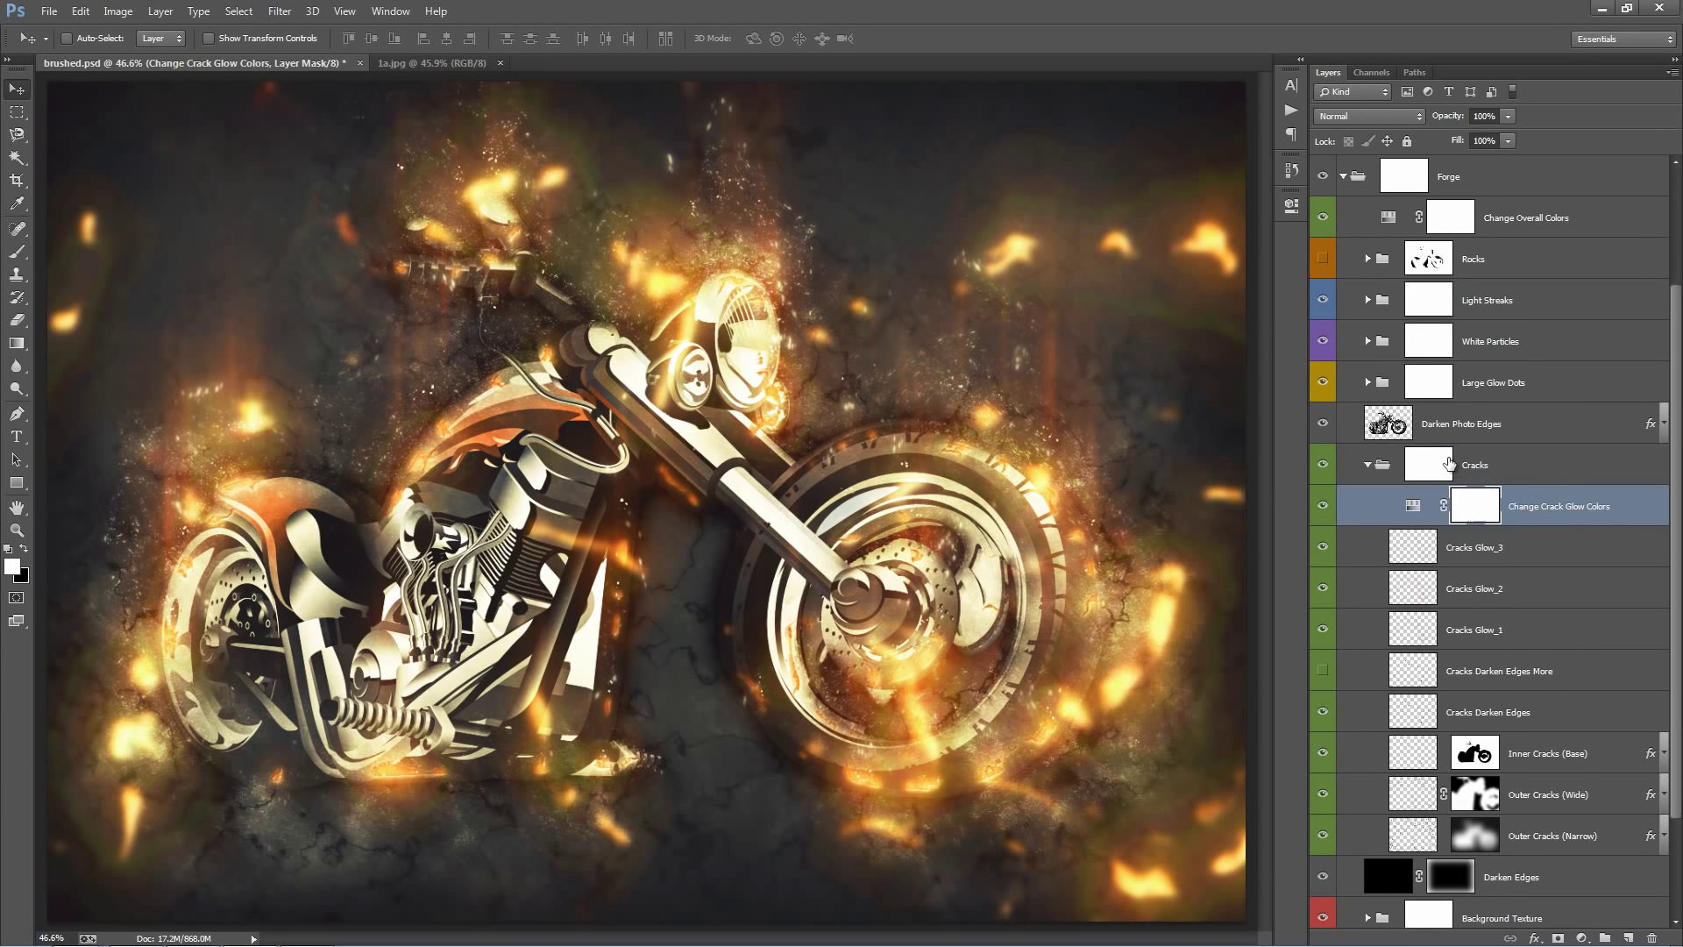
{"action": "left_click", "coordinate": [1449, 465]}
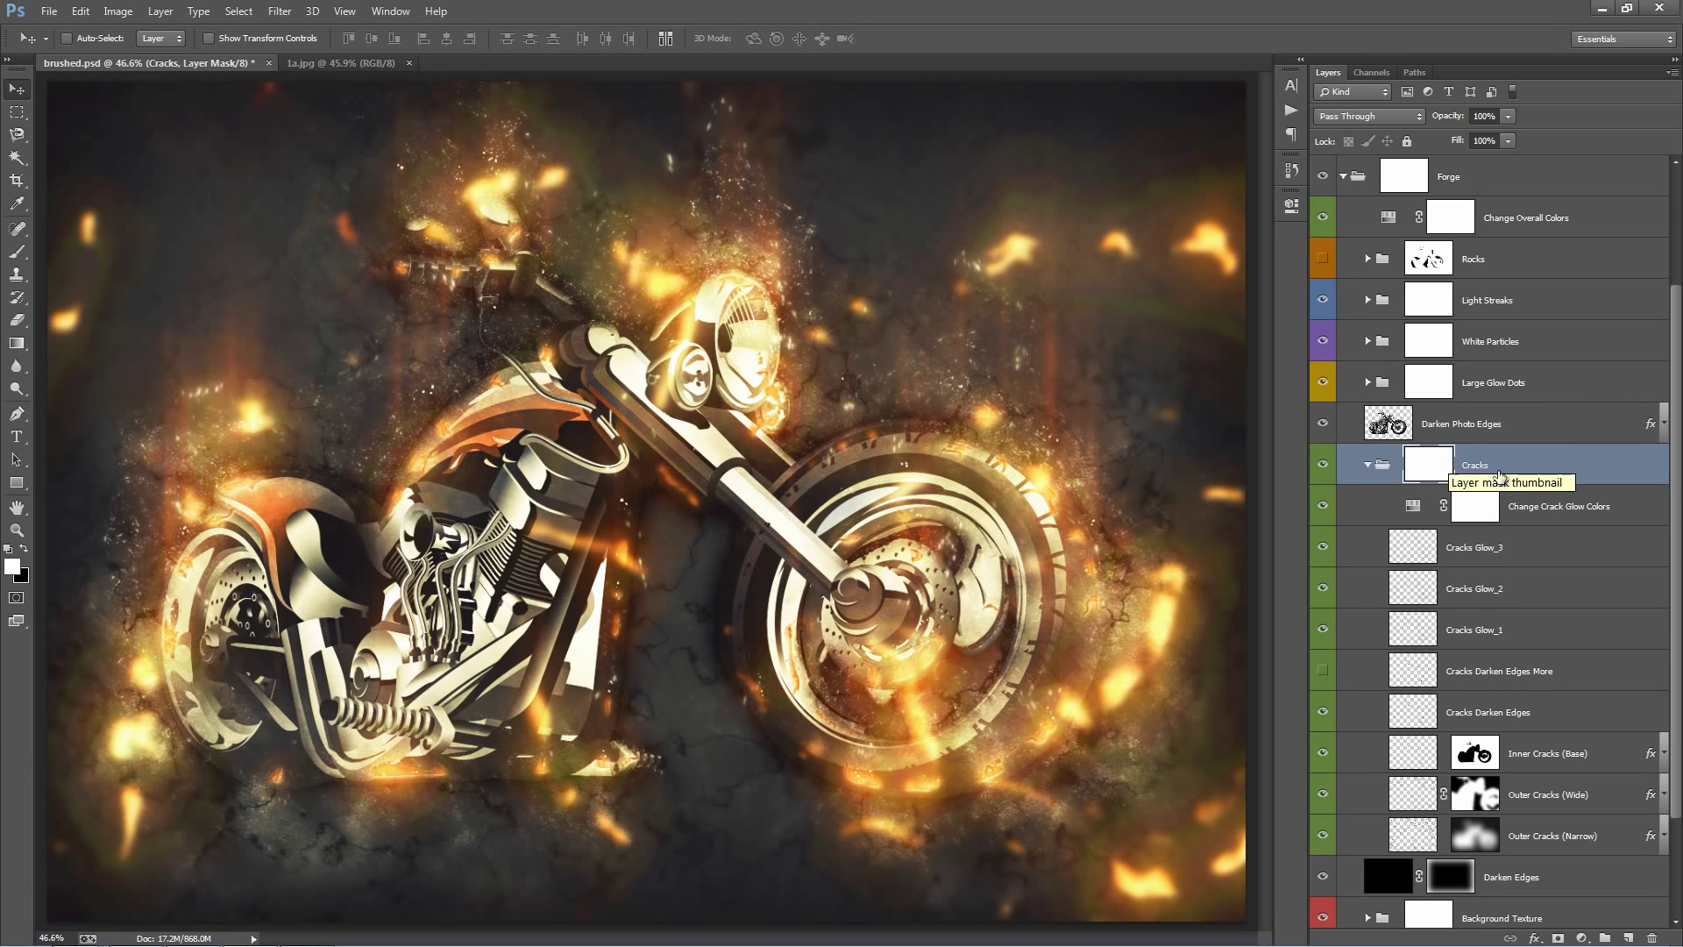
{"action": "left_click", "coordinate": [1564, 436]}
{"action": "left_click", "coordinate": [1534, 463]}
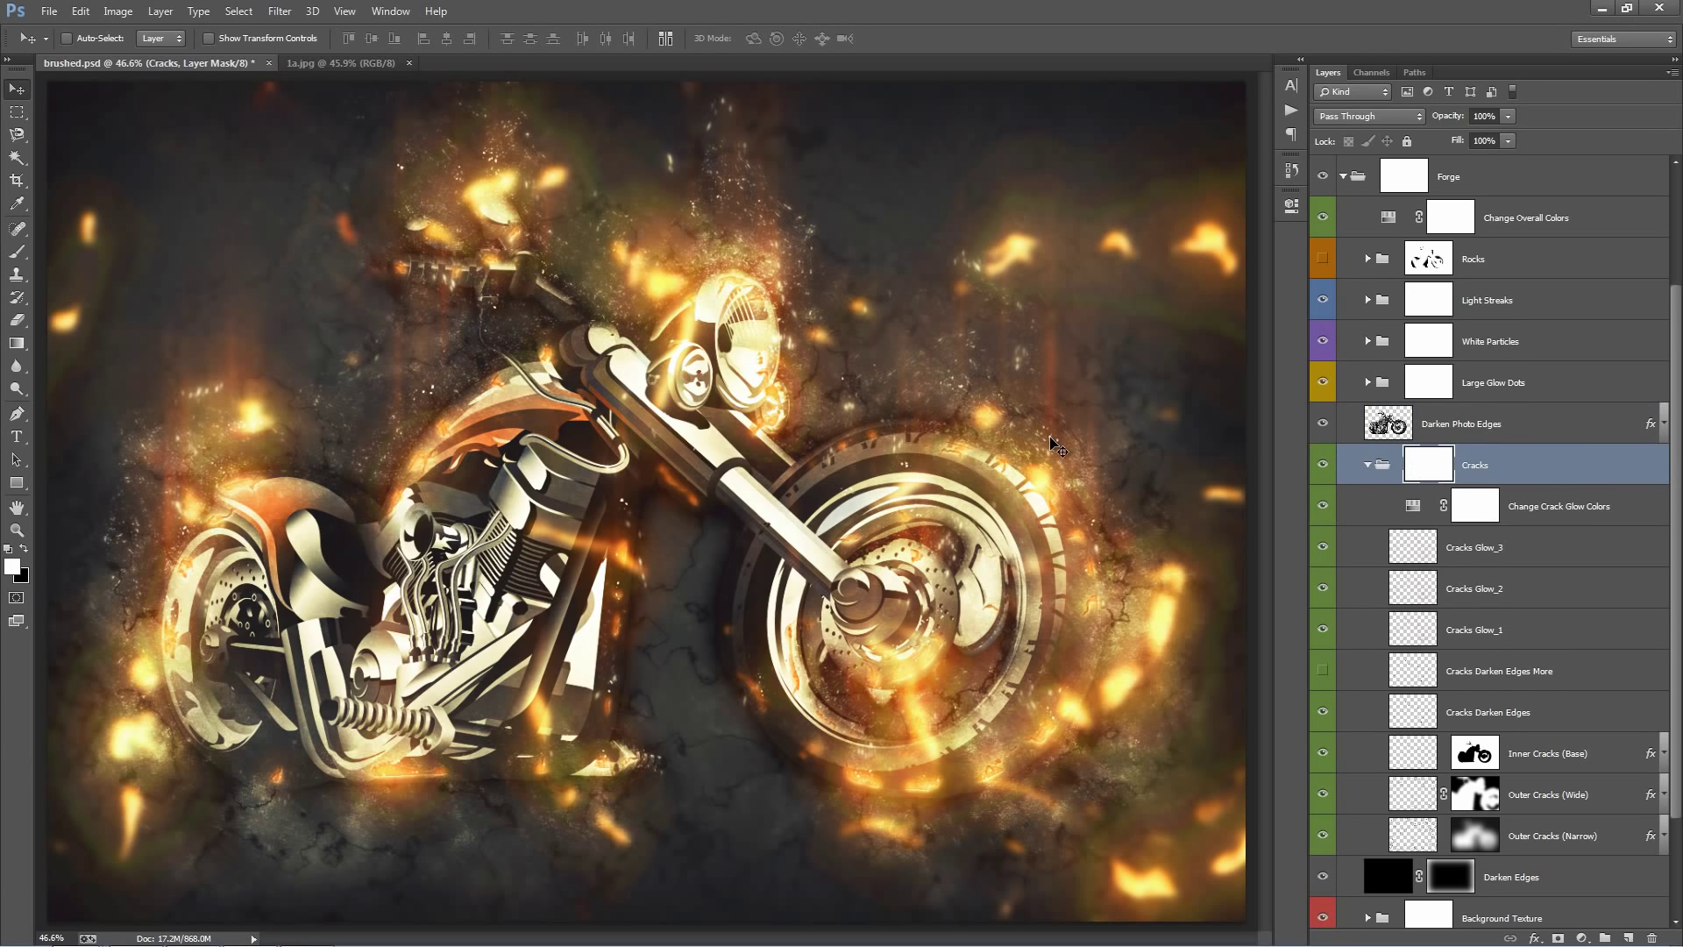
Try brushing black on the Cracks group mask to hide the cracks beneath the motorcycle's engine
{"action": "key", "text": "b"}
{"action": "key", "text": "x"}
{"action": "left_click_drag", "start_coordinate": [553, 440], "coordinate": [494, 424]}
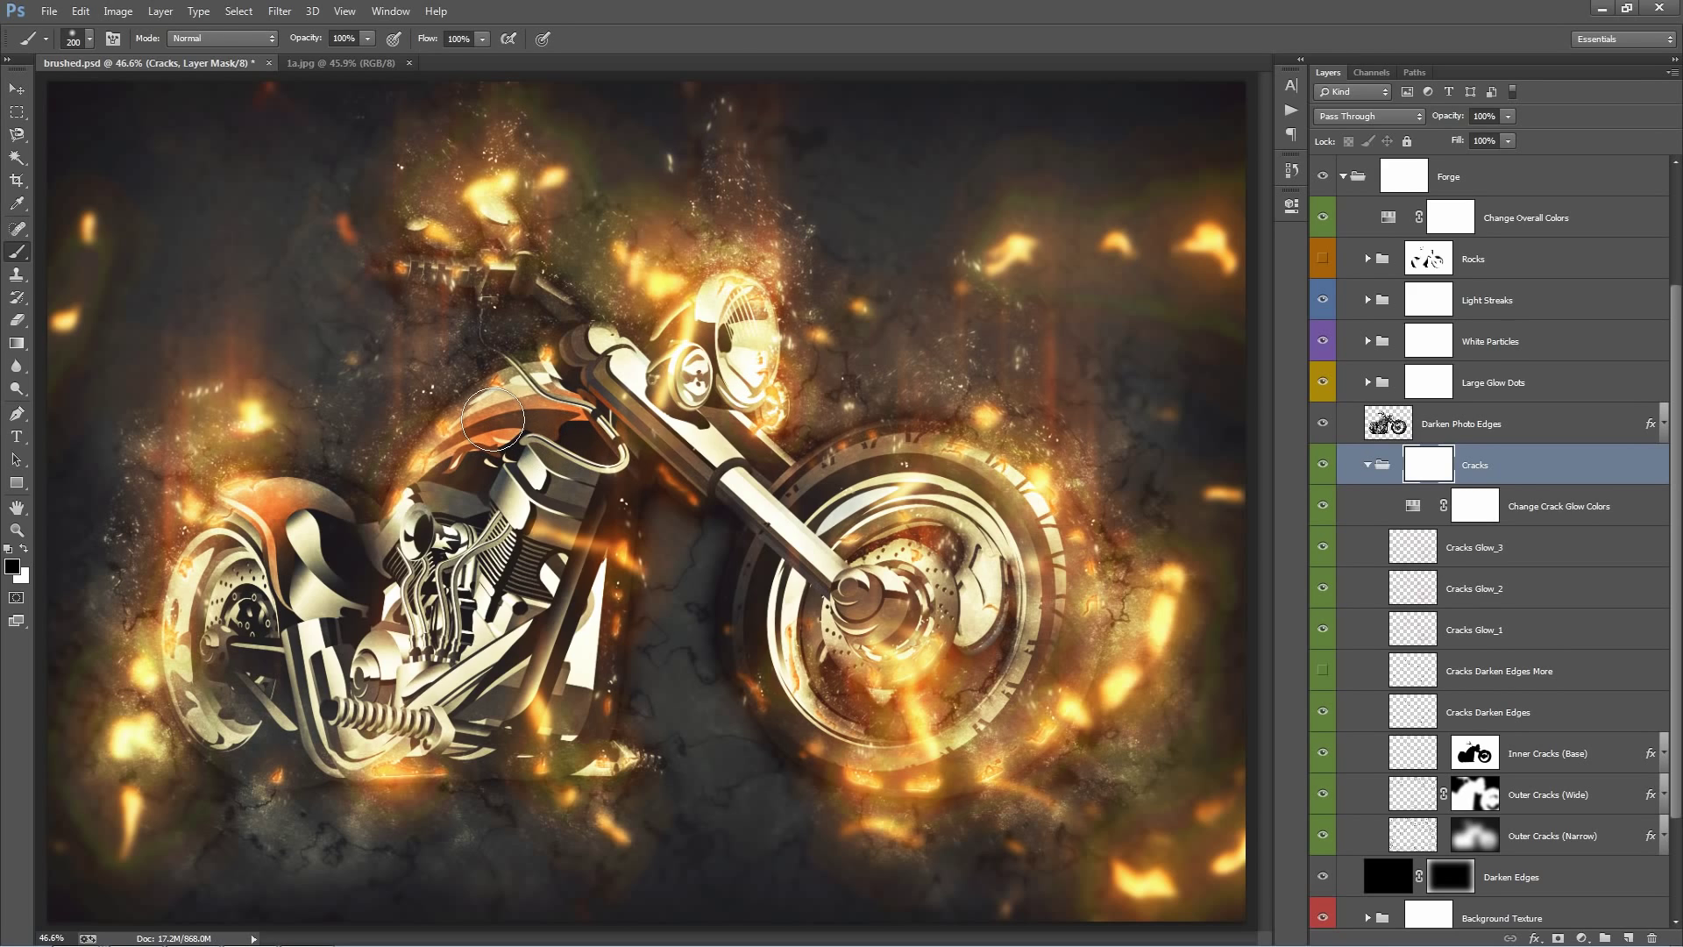
{"action": "mouse_move", "coordinate": [408, 792]}
{"action": "left_mouse_down"}
{"action": "mouse_move", "coordinate": [375, 765]}
{"action": "mouse_move", "coordinate": [457, 772]}
{"action": "mouse_move", "coordinate": [355, 770]}
{"action": "left_mouse_up"}
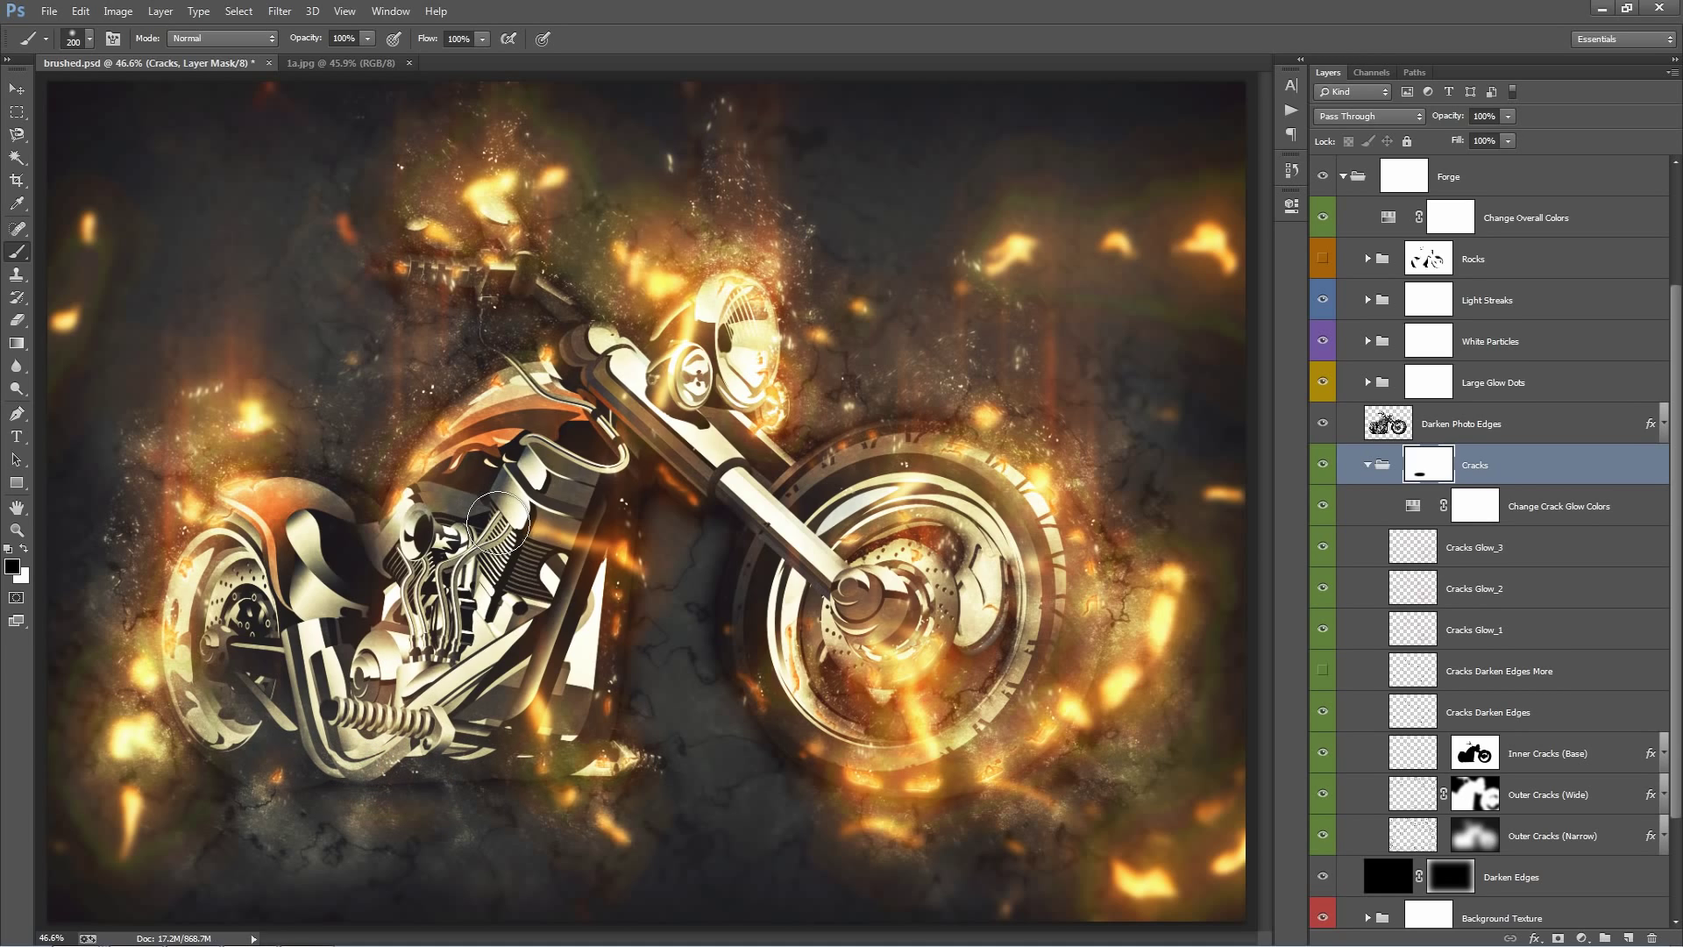
{"action": "key", "text": "ctrl+z"}
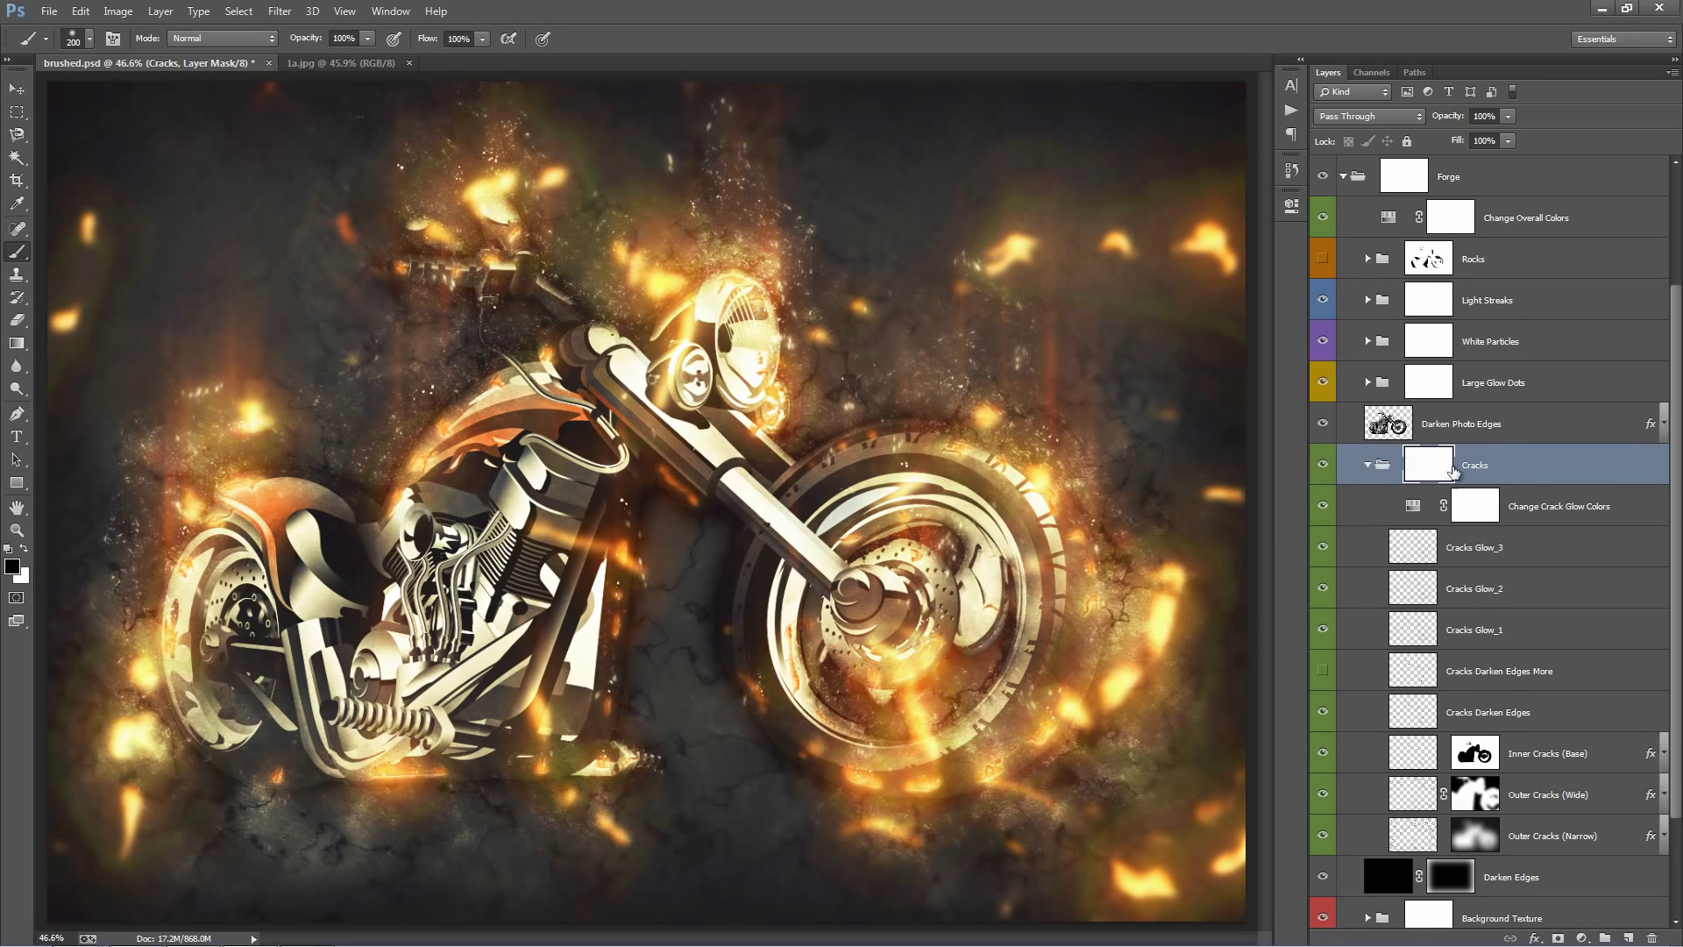
Collapse the Cracks group and make the Rocks group visible again
{"action": "left_click", "coordinate": [1506, 471]}
{"action": "scroll", "coordinate": [1473, 451], "scroll_direction": "up", "scroll_amount": 4}
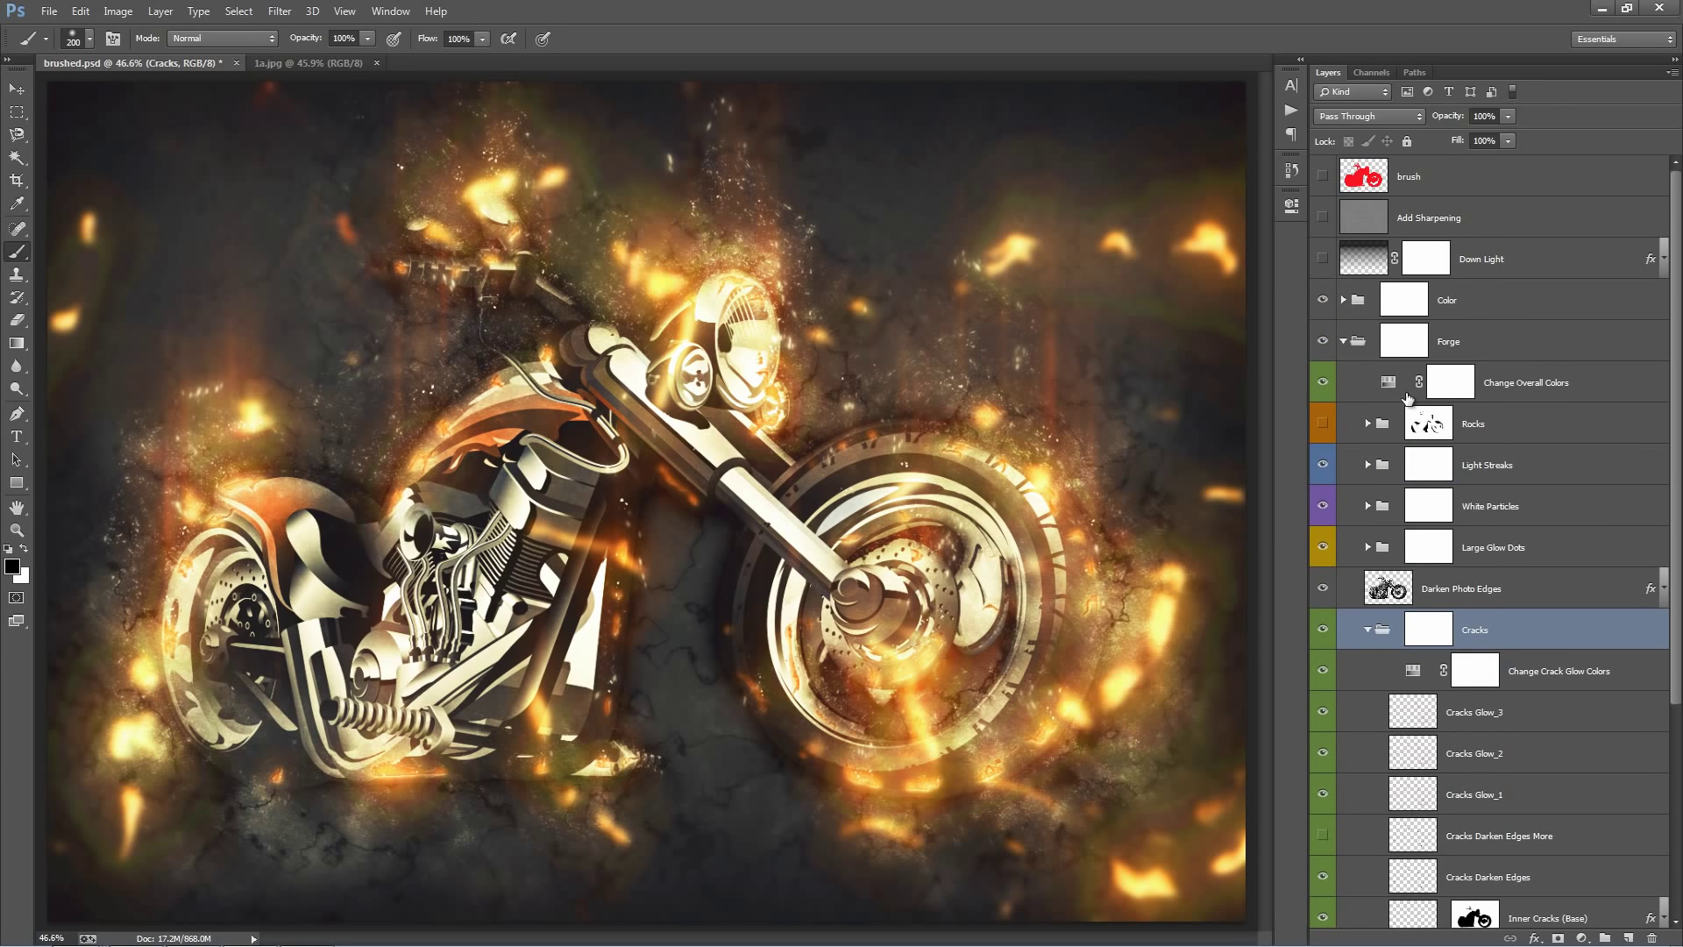
{"action": "left_click", "coordinate": [1367, 630]}
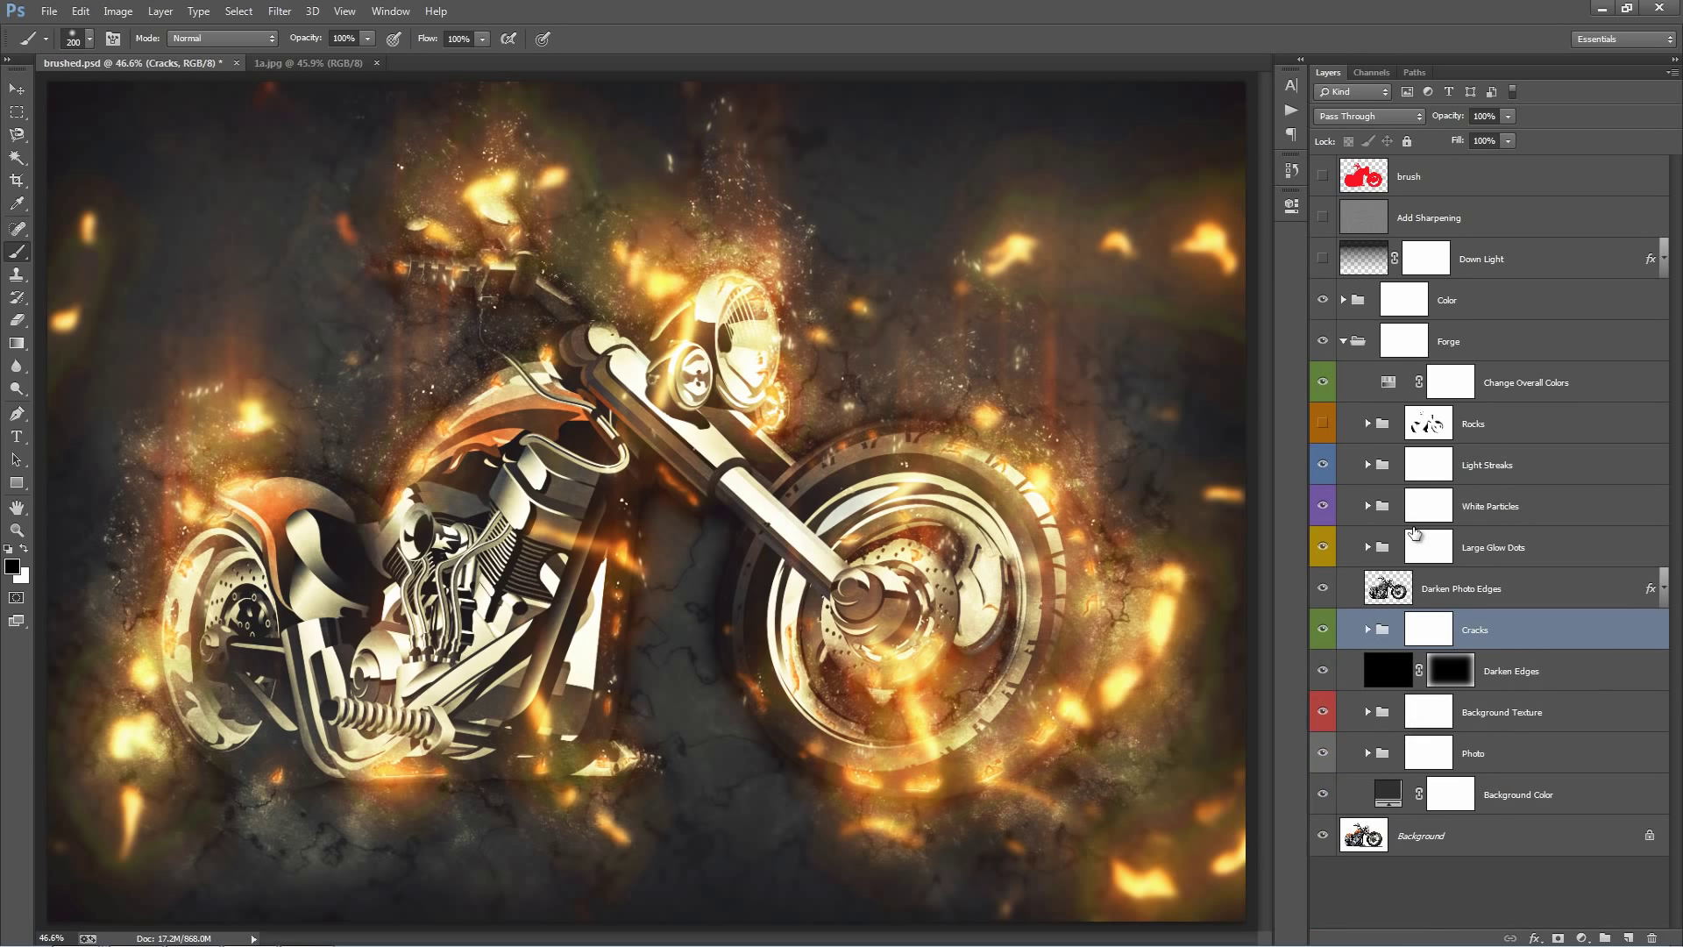
Select the Darken Edges layer and toggle it off and on to check its effect on the image borders
{"action": "left_click", "coordinate": [1529, 671]}
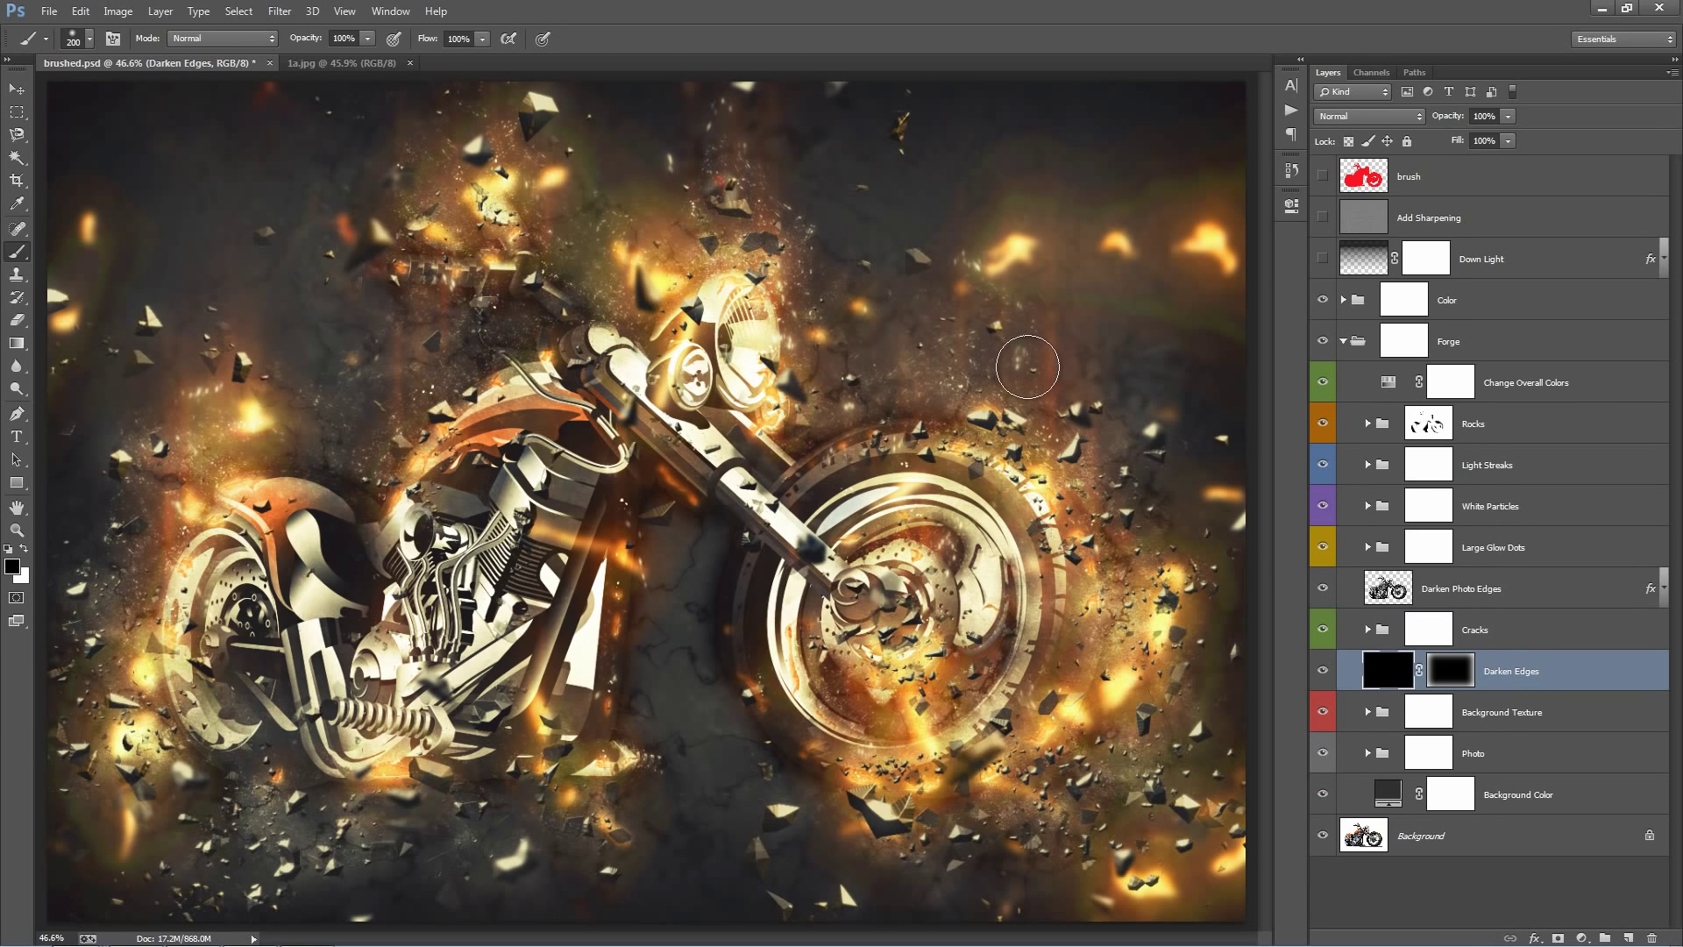
{"action": "key", "text": "v"}
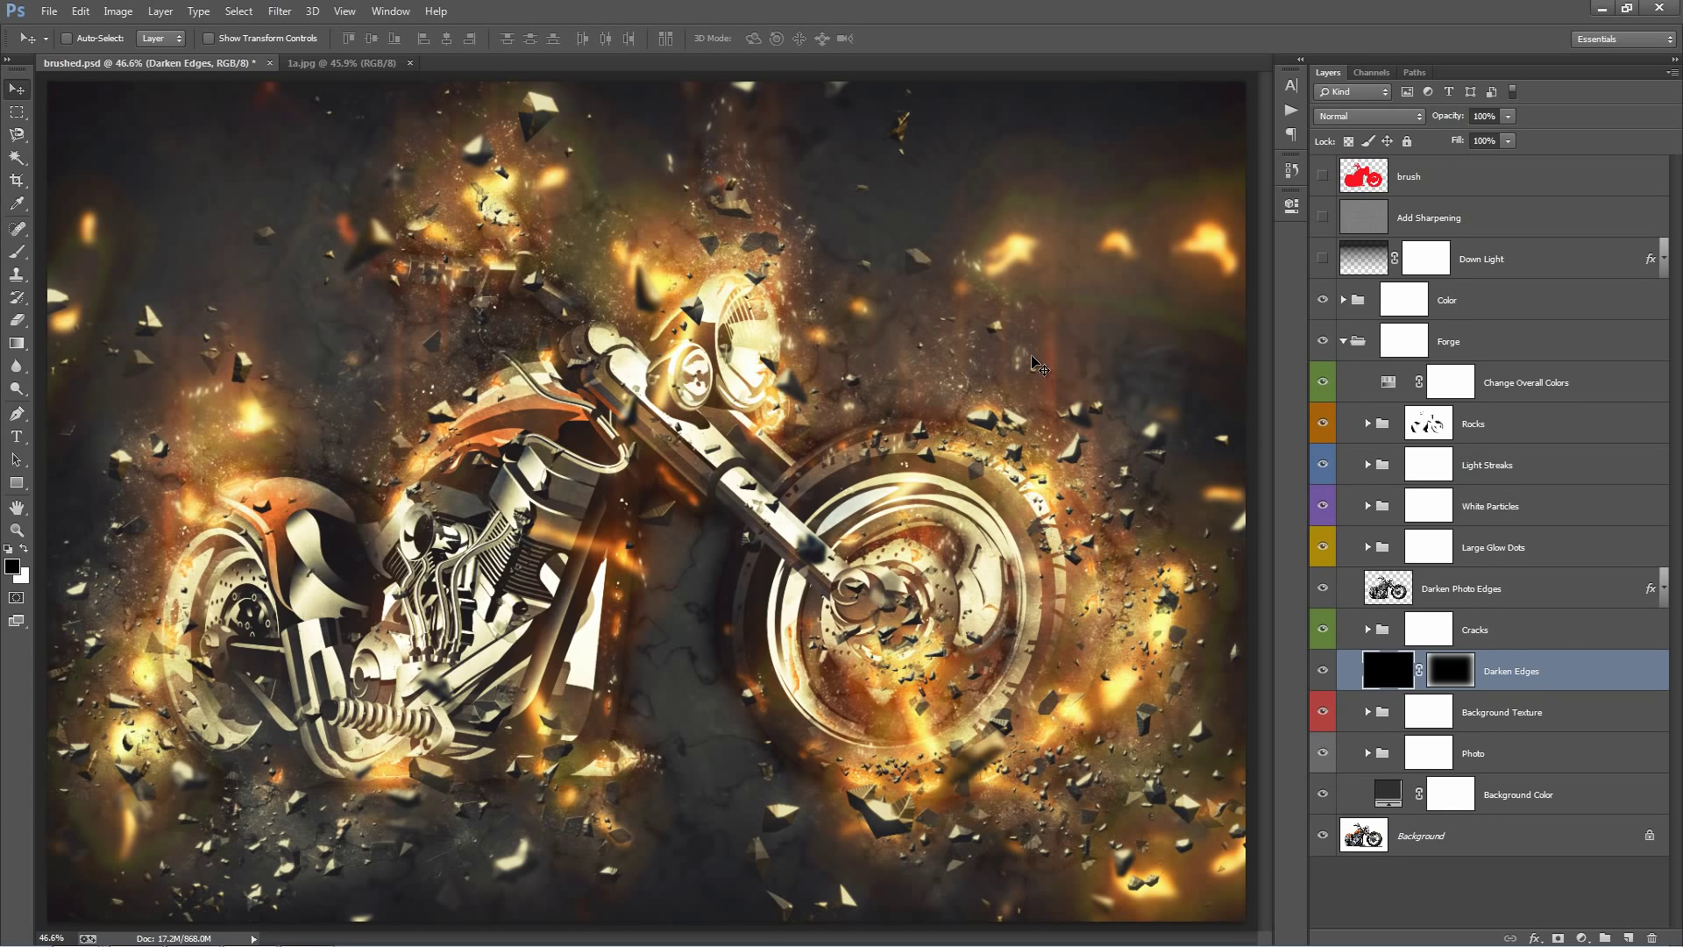
{"action": "left_click", "coordinate": [1323, 671]}
{"action": "left_click", "coordinate": [1323, 671]}
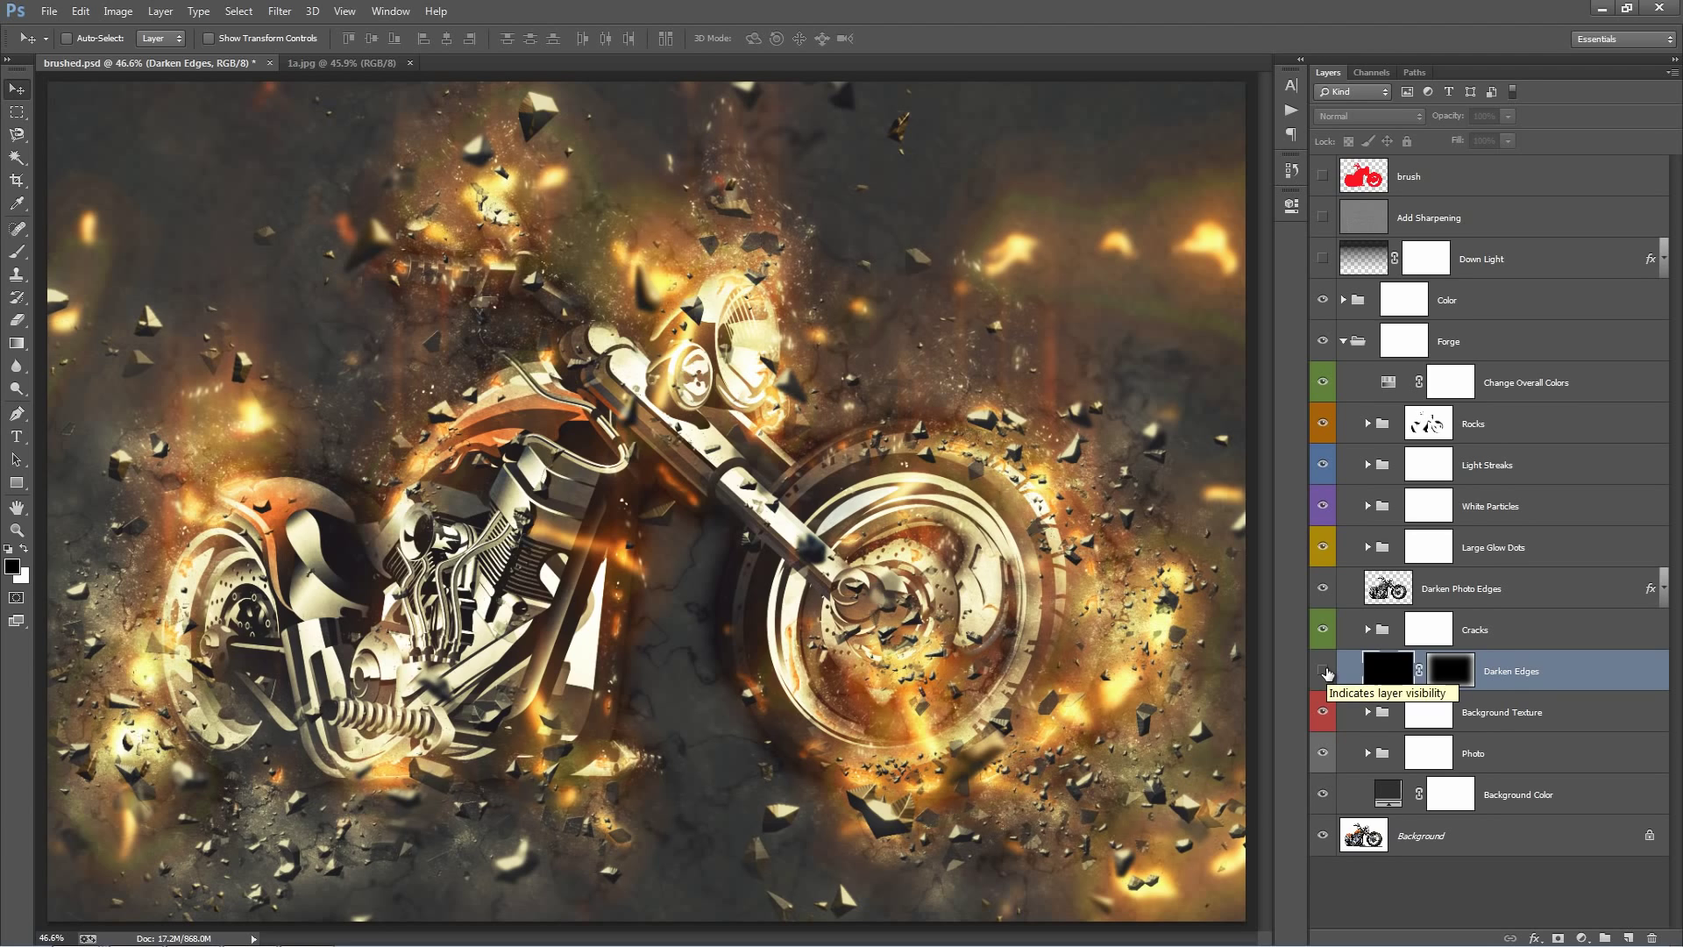
{"action": "left_click", "coordinate": [1322, 670]}
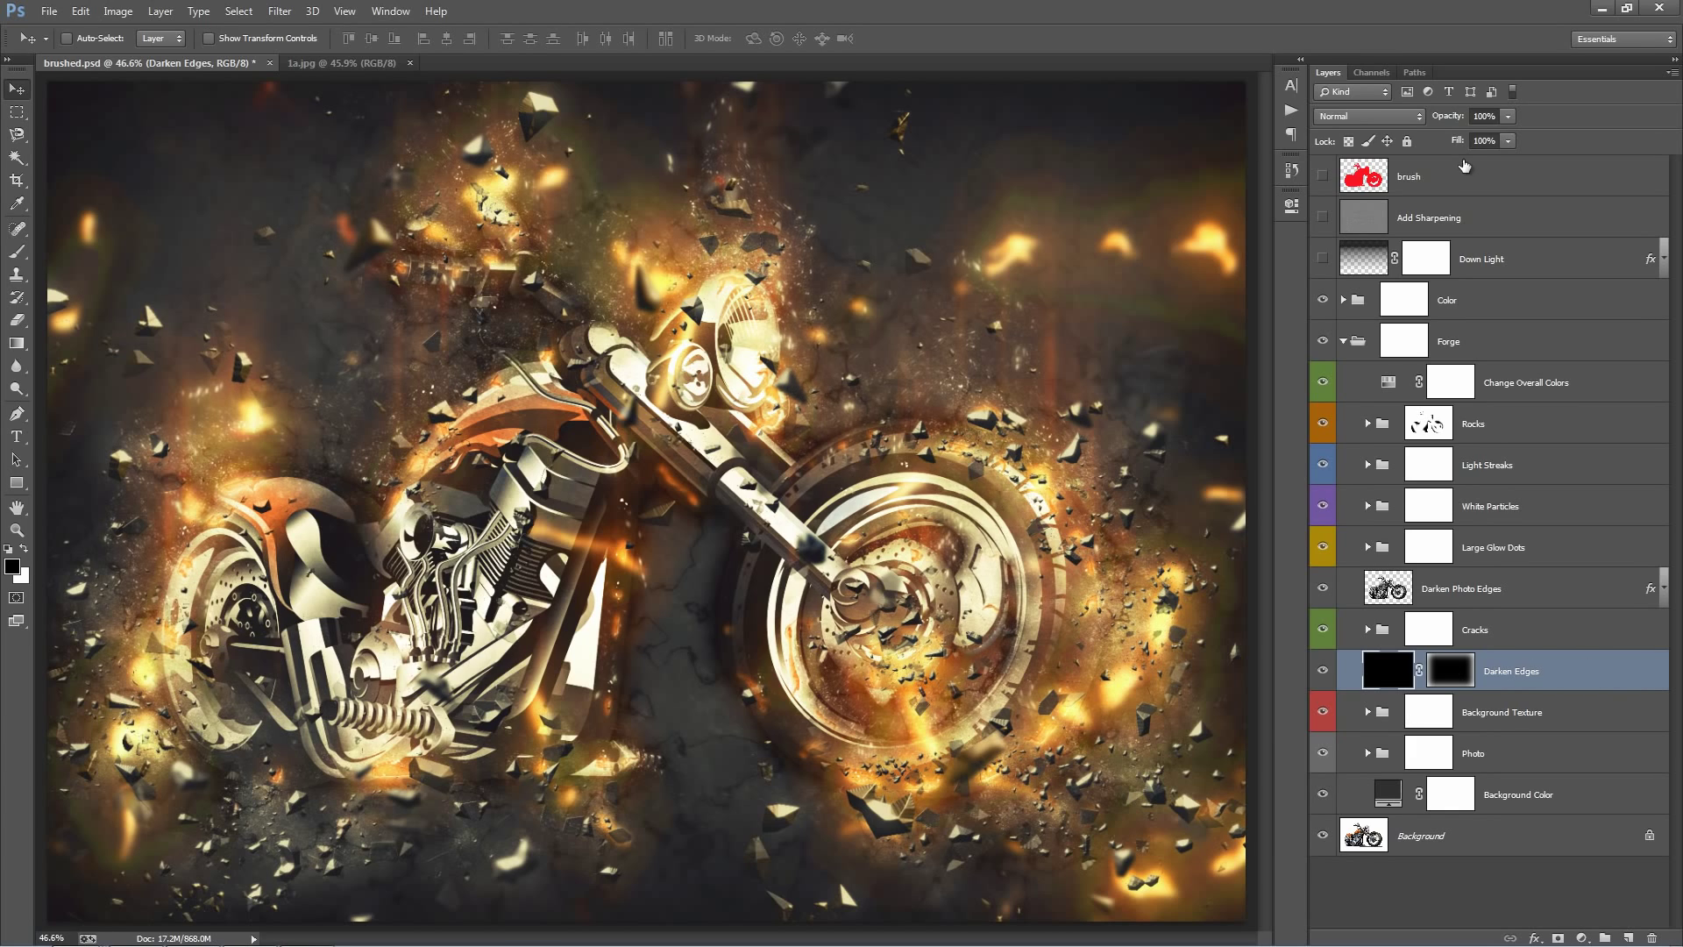
{"action": "left_click_drag", "start_coordinate": [1447, 119], "coordinate": [1033, 266]}
Select the Background Texture group and toggle its visibility off and on to examine its effect on the backdrop
{"action": "left_click", "coordinate": [1543, 723]}
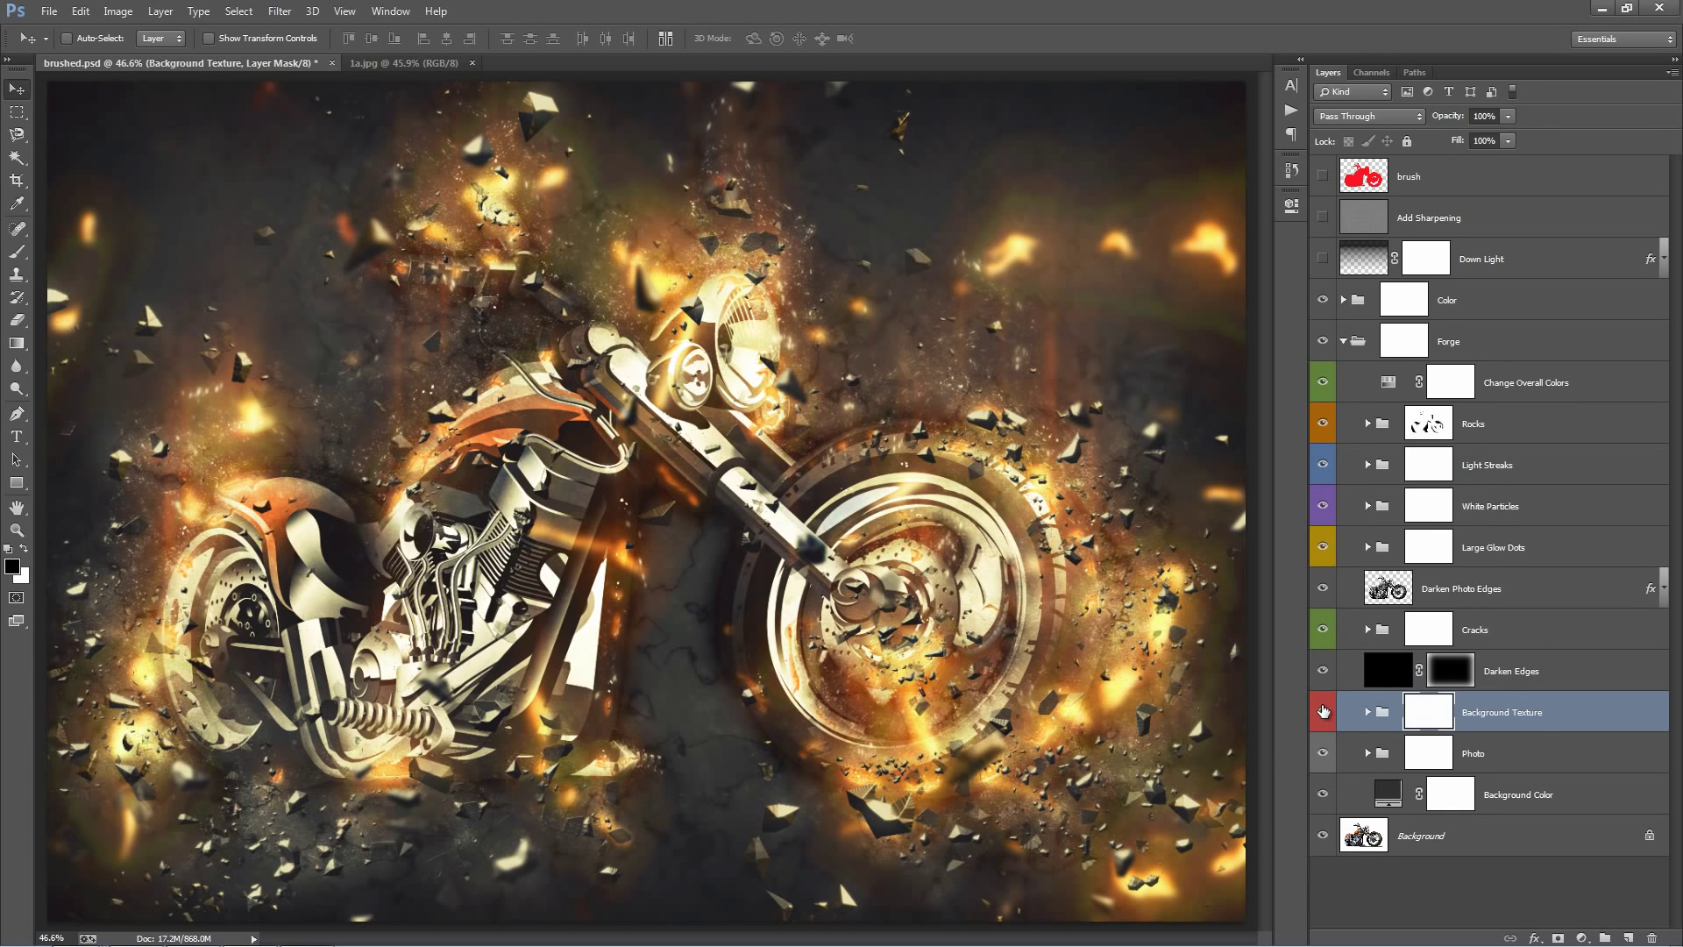
{"action": "left_click", "coordinate": [1324, 712]}
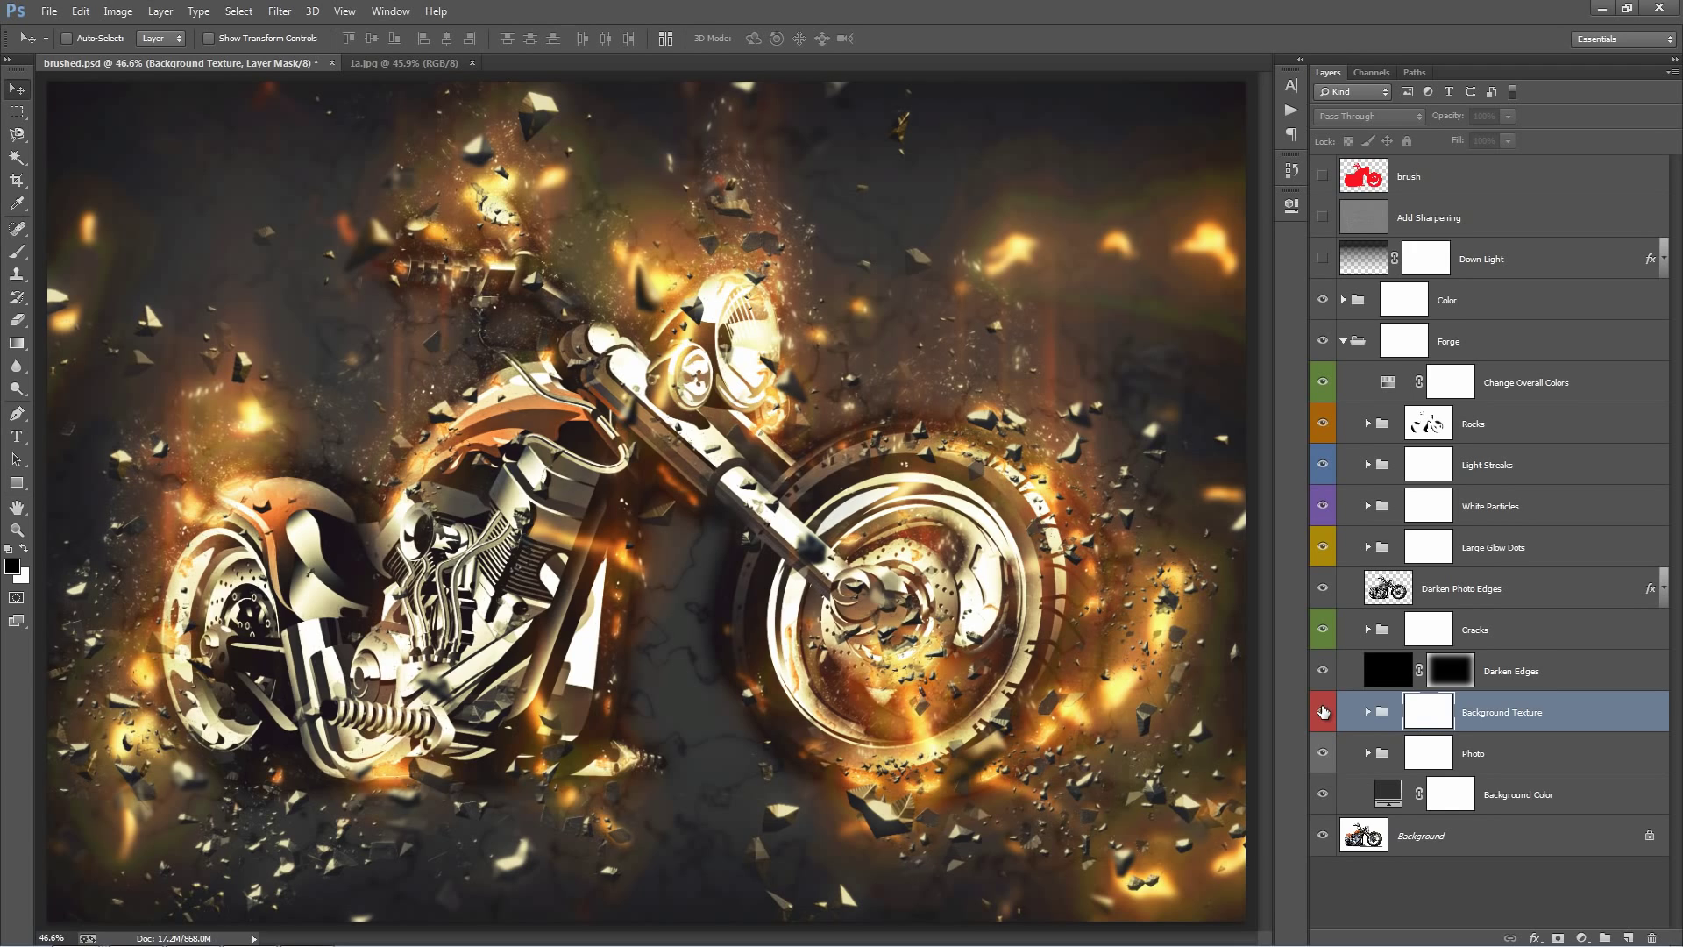
{"action": "left_click", "coordinate": [1324, 711]}
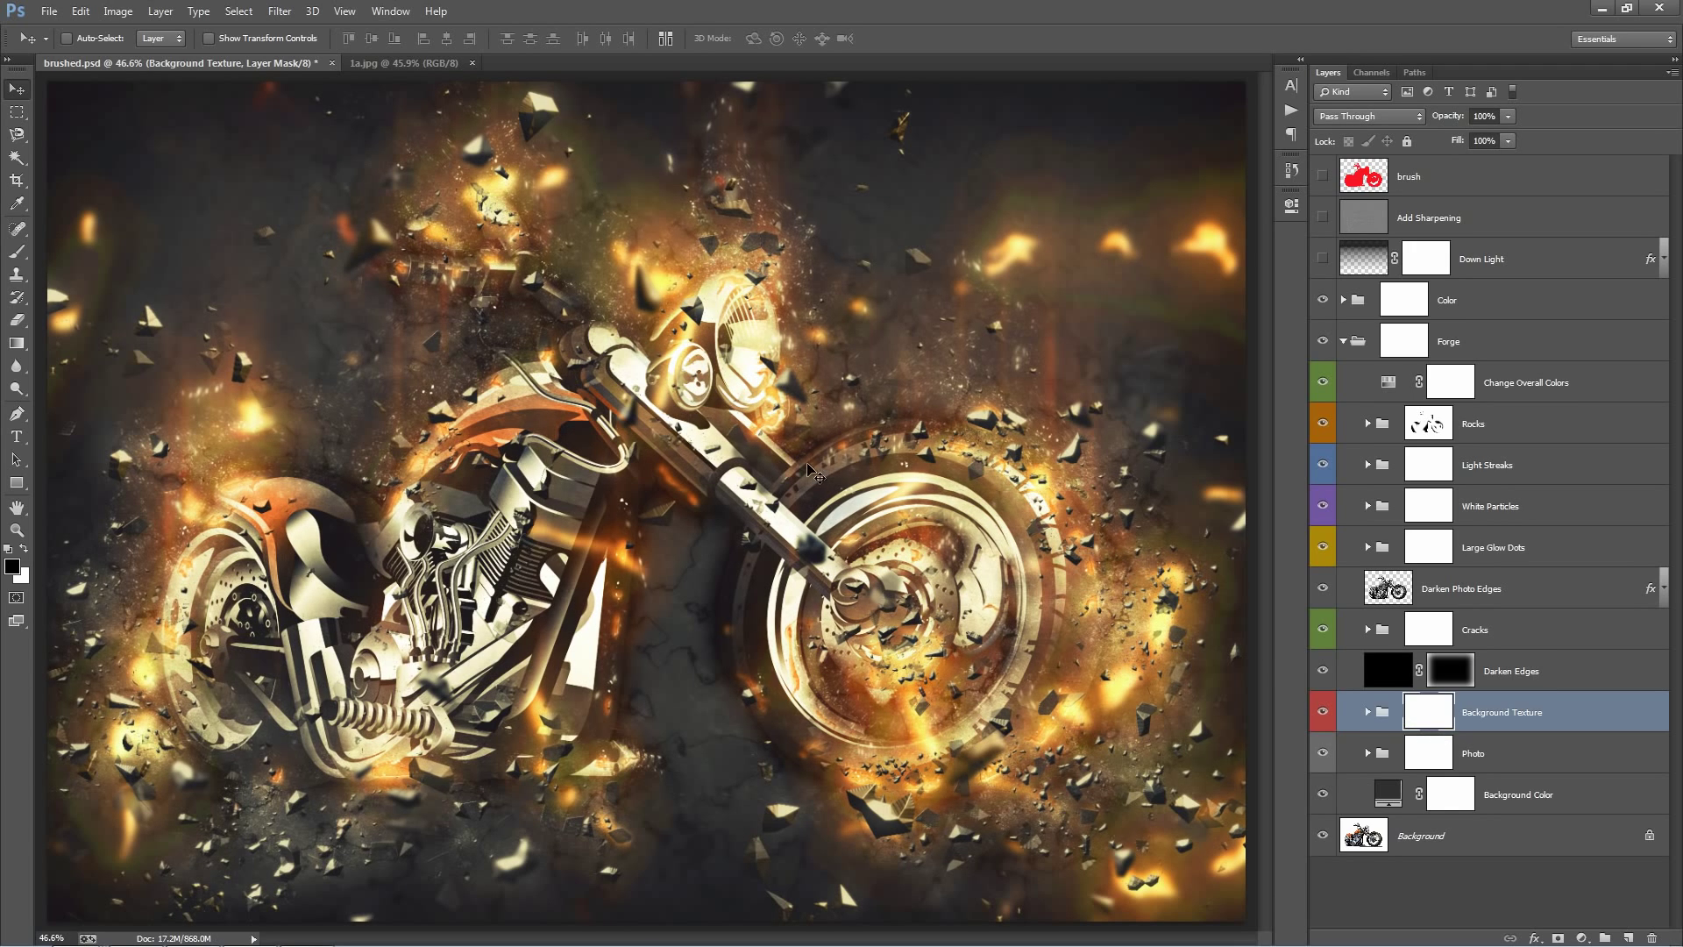
Expand the Background Texture group, step through its Bt layers to review them, and collapse the group again
{"action": "left_click", "coordinate": [1366, 713]}
{"action": "scroll", "coordinate": [1437, 666], "scroll_direction": "down", "scroll_amount": 4}
{"action": "left_click", "coordinate": [1504, 589]}
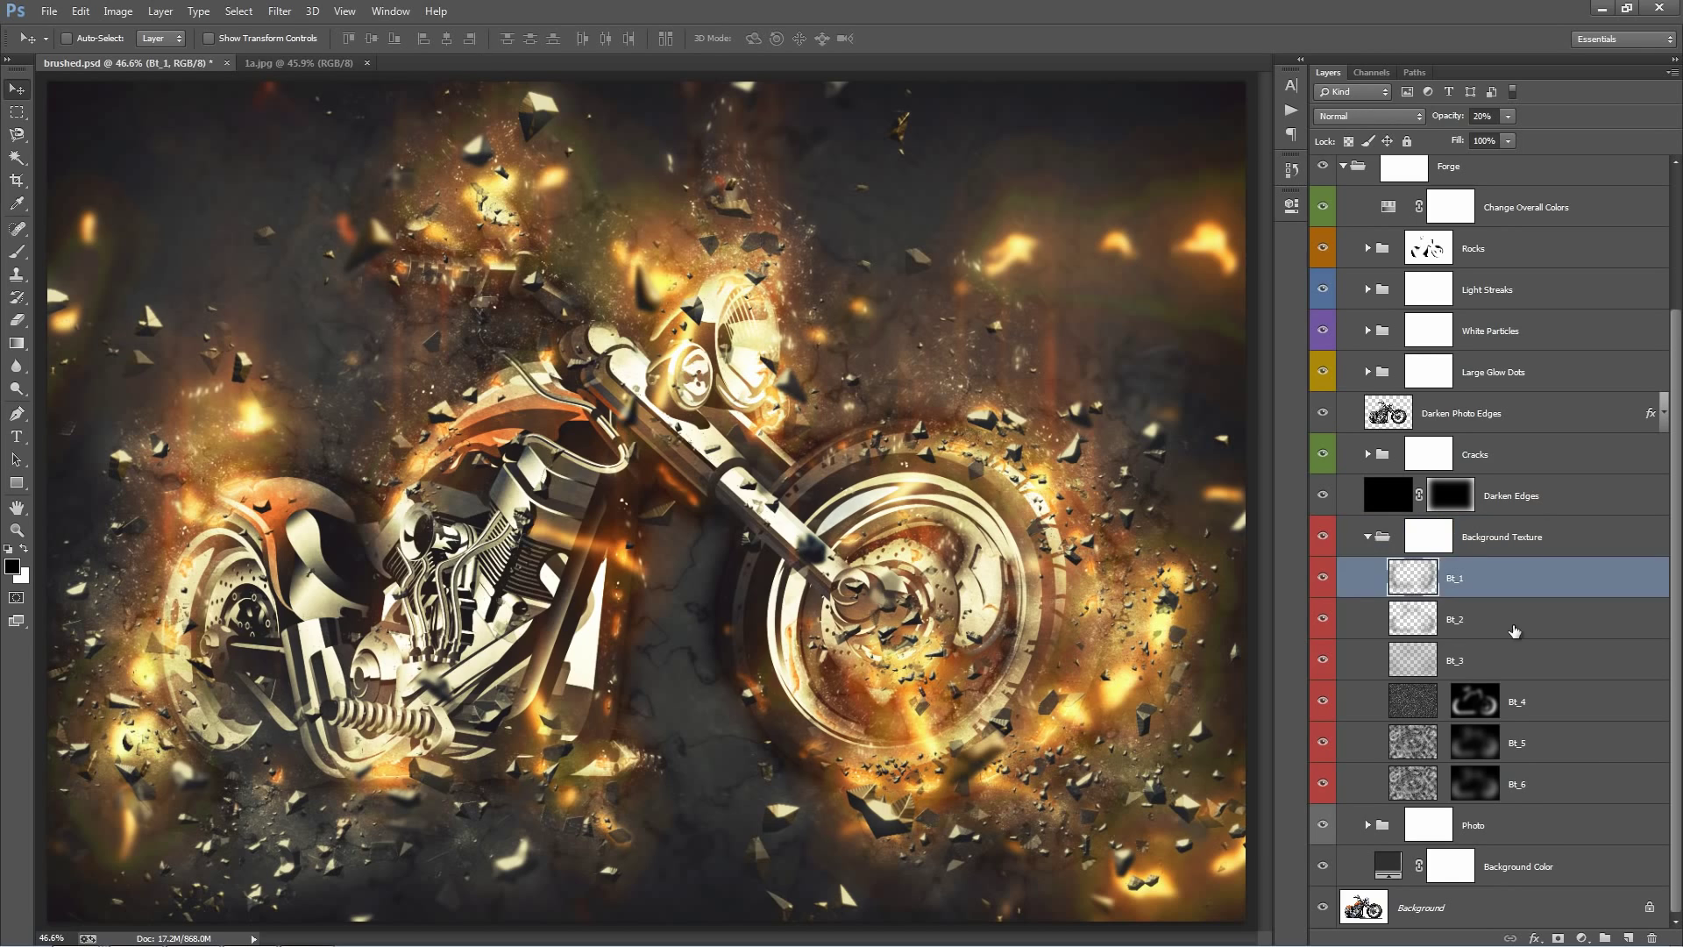
{"action": "key", "text": "alt+bracketleft"}
{"action": "key", "text": "alt+bracketleft"}
{"action": "key", "text": "alt+bracketleft"}
{"action": "key", "text": "alt+bracketleft"}
{"action": "key", "text": "alt+bracketright"}
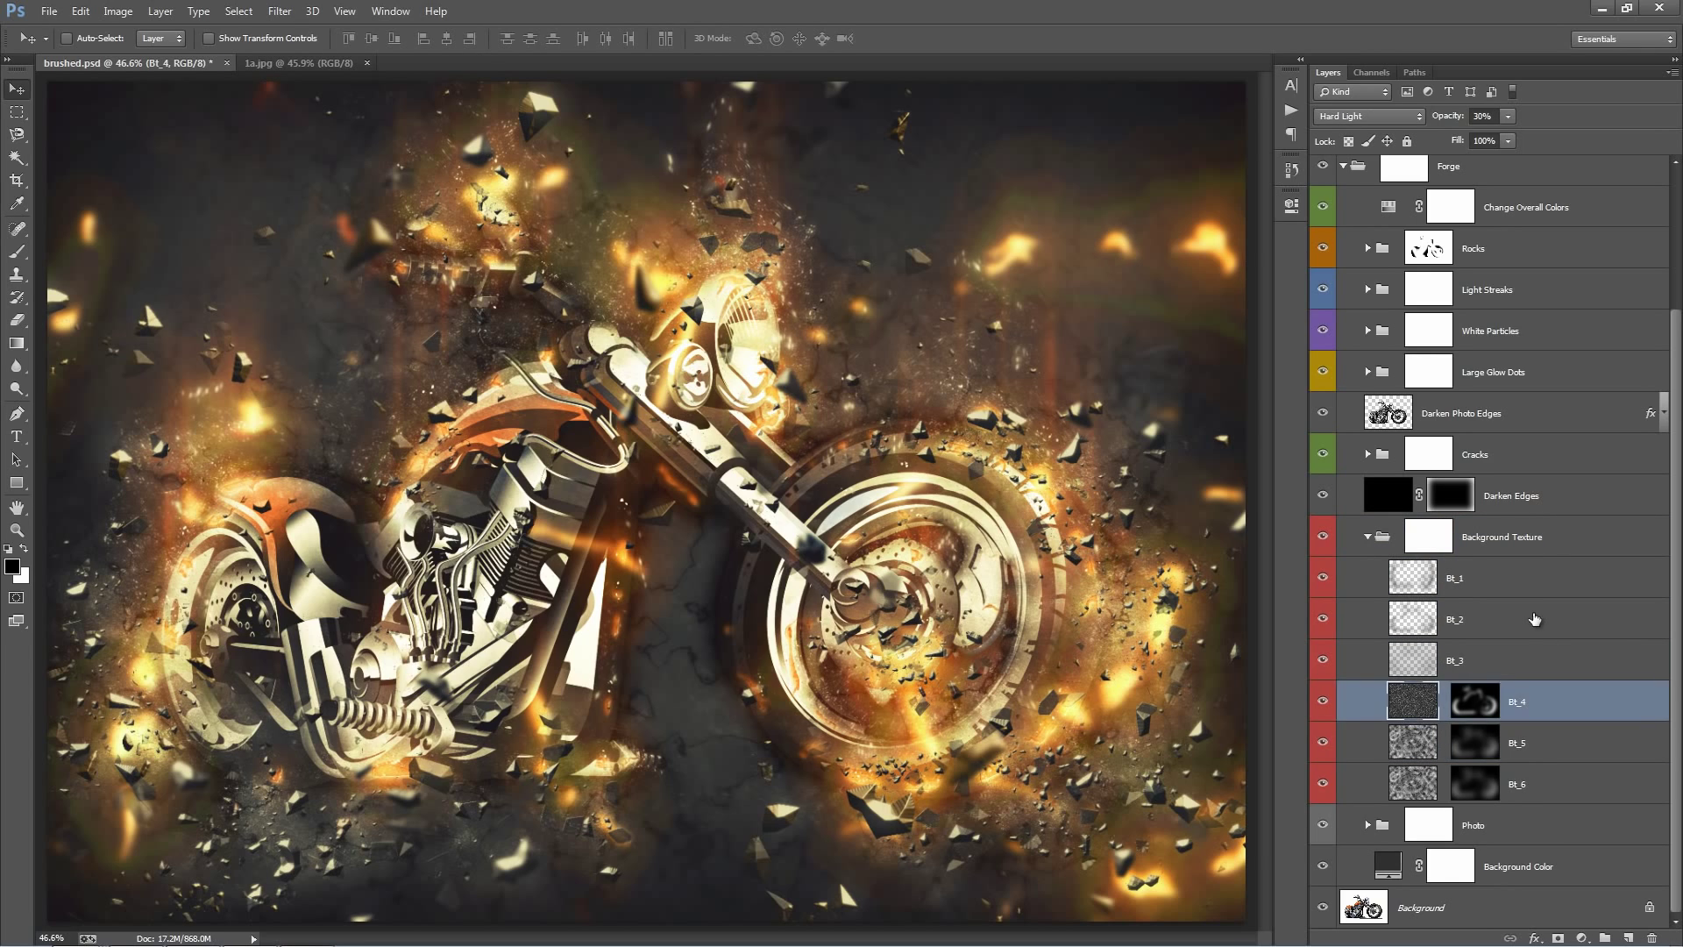
{"action": "key", "text": "alt+bracketright"}
{"action": "key", "text": "alt+bracketright"}
{"action": "key", "text": "alt+bracketright"}
{"action": "left_click", "coordinate": [1371, 537]}
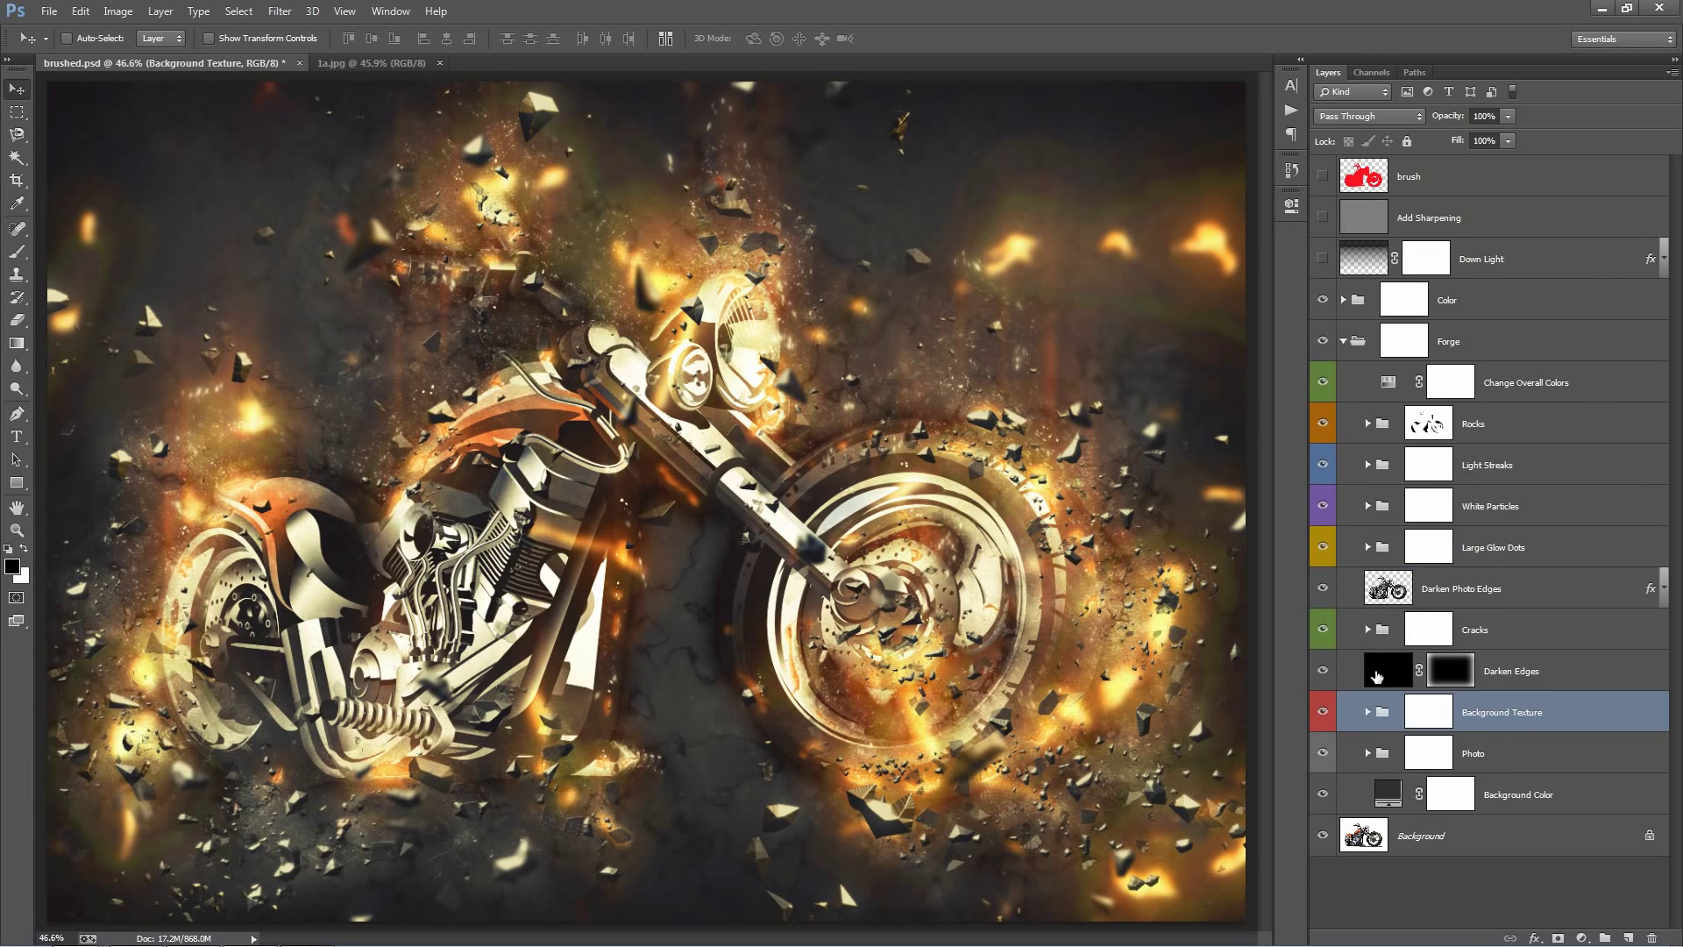
Select the Photo group and toggle its visibility off and on to examine what it contributes
{"action": "key", "text": "alt+bracketleft"}
{"action": "left_click", "coordinate": [1324, 752]}
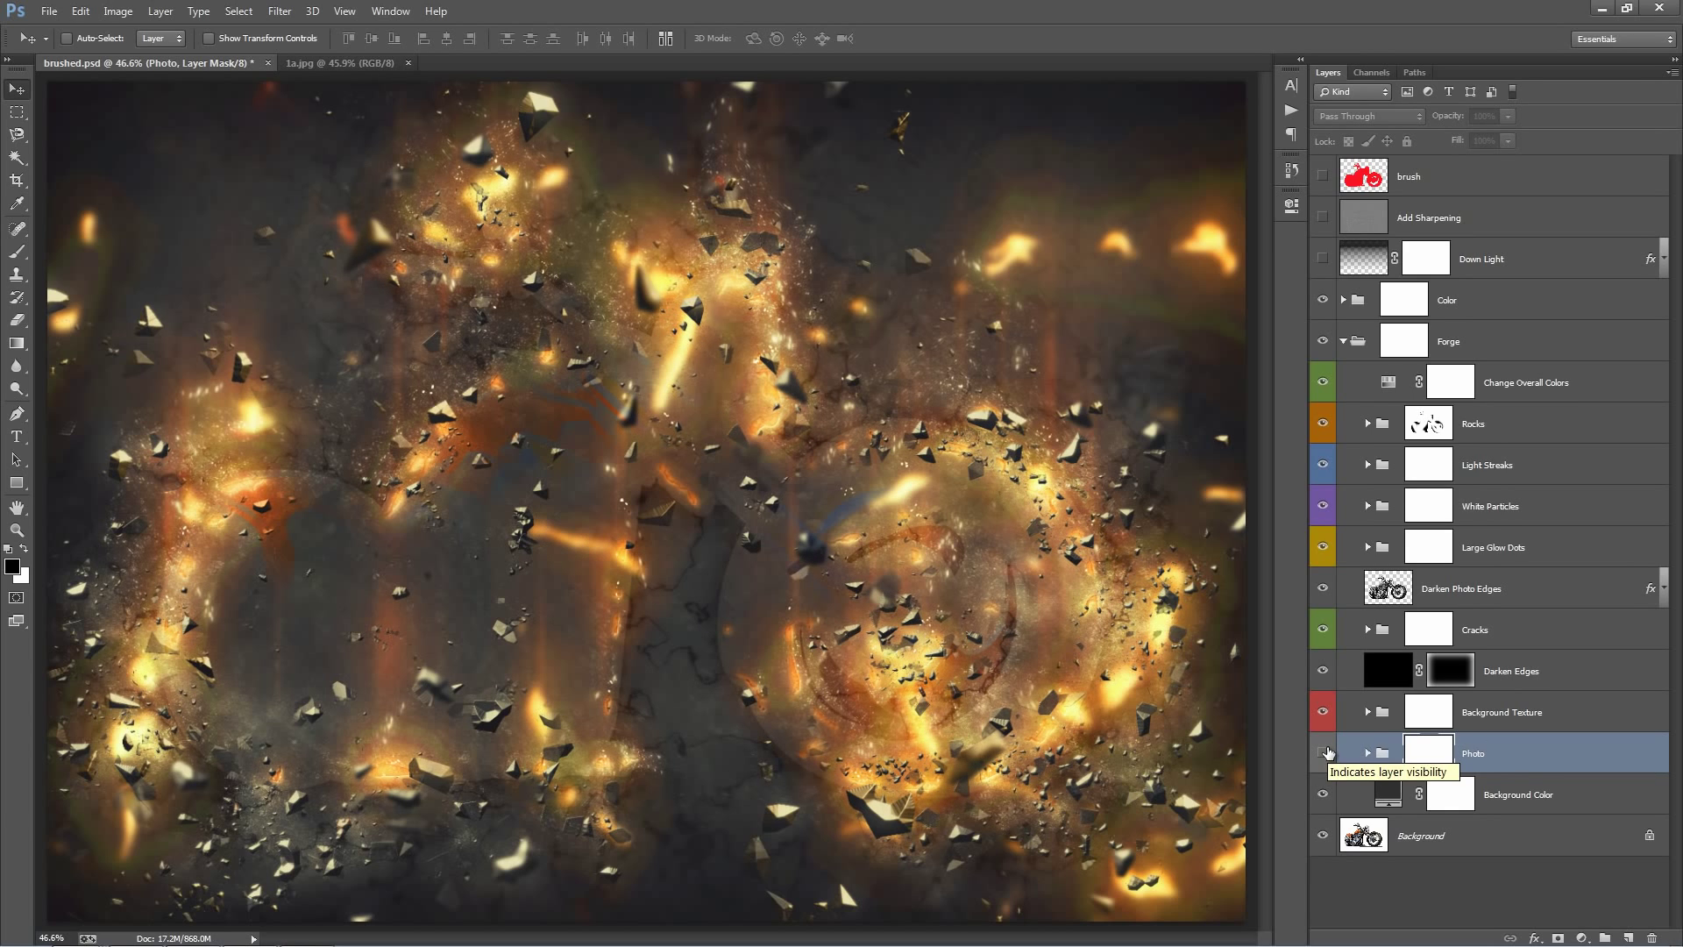
{"action": "left_click", "coordinate": [1327, 752]}
Expand the Photo group, hide Overlay Photo Highlights, Sharpening and Photo Detail, and select the Base Photo layer to examine it alone
{"action": "left_click", "coordinate": [1366, 755]}
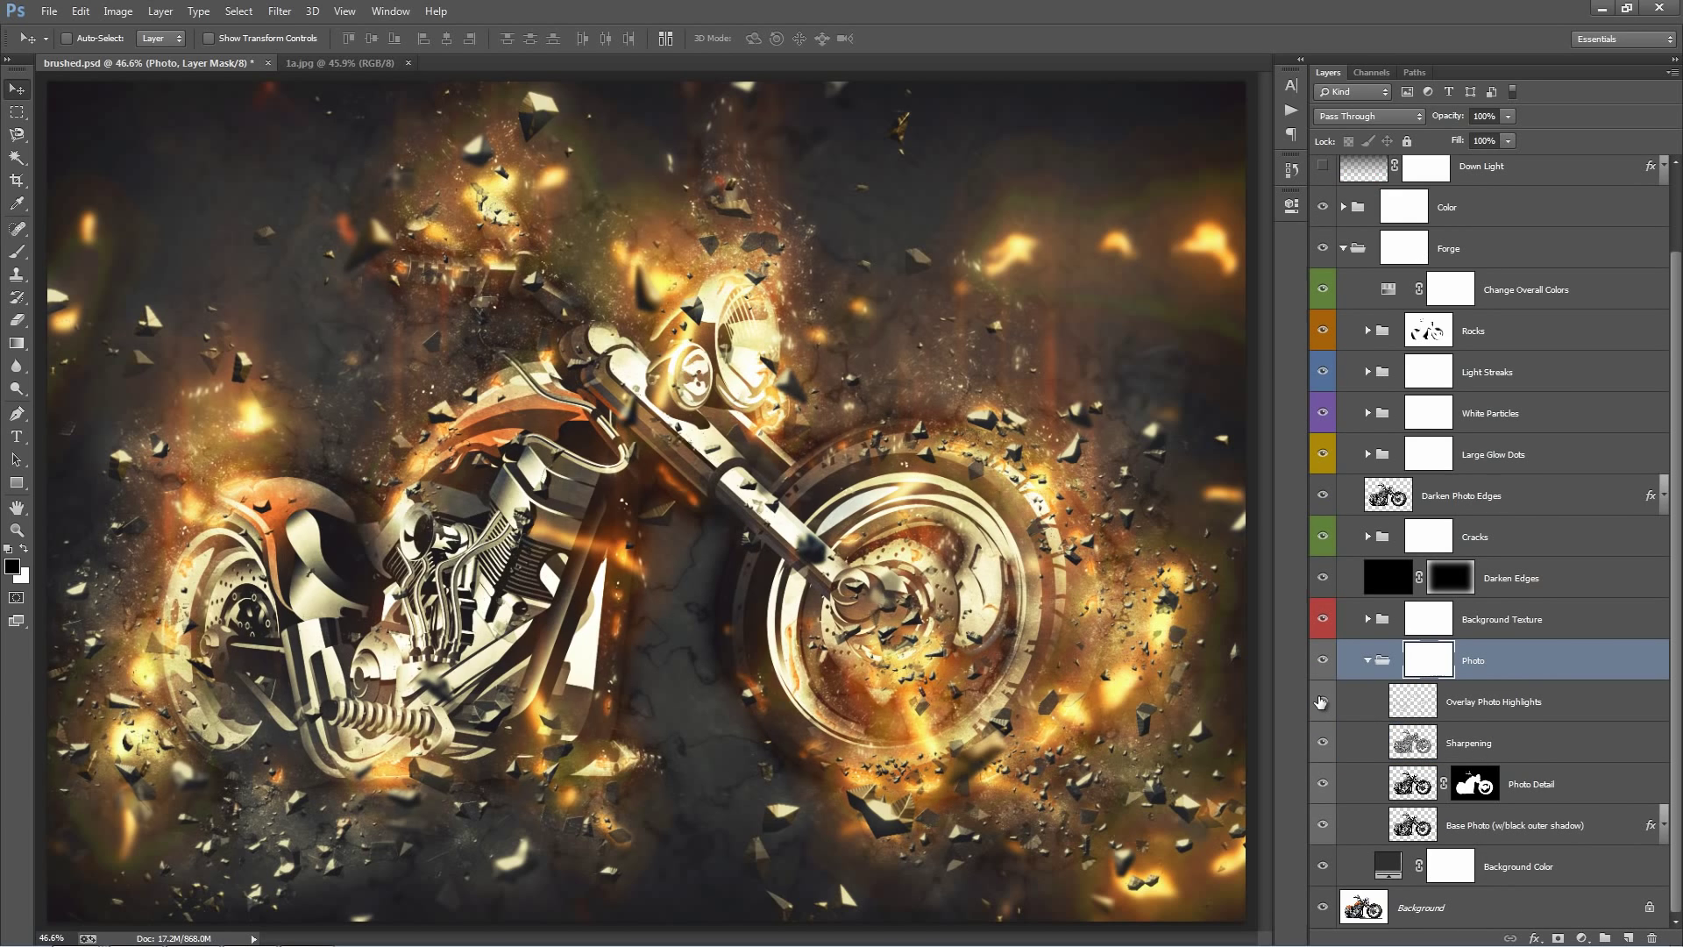
{"action": "left_click_drag", "start_coordinate": [1323, 697], "coordinate": [1322, 807]}
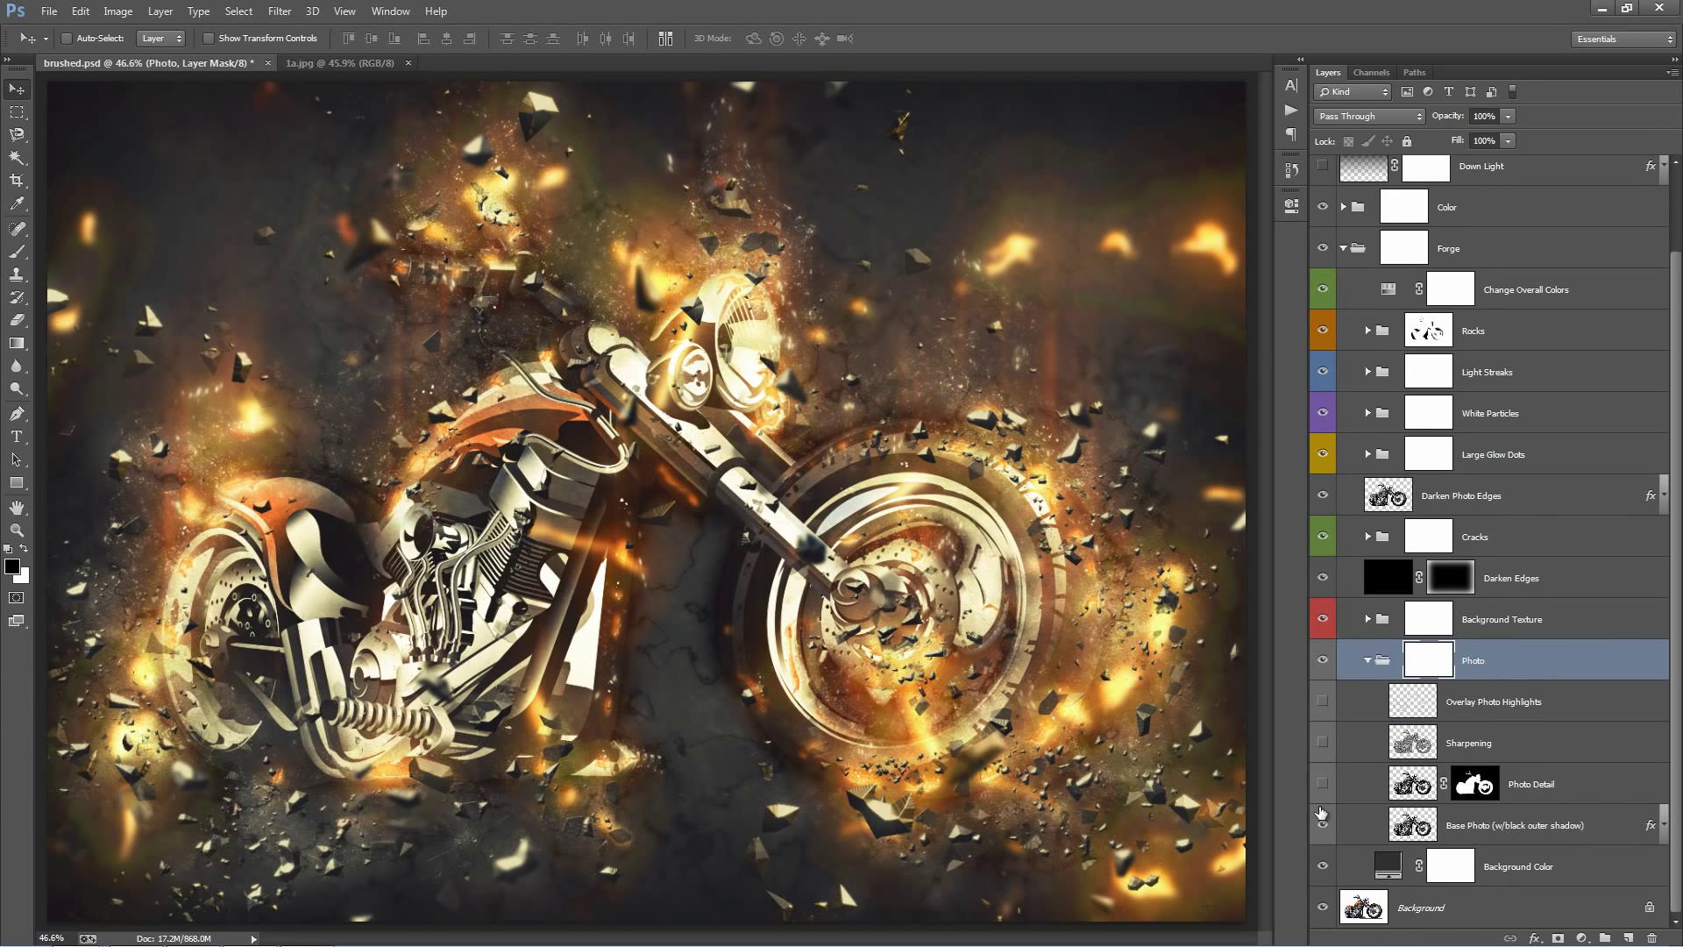
{"action": "left_click", "coordinate": [1487, 833]}
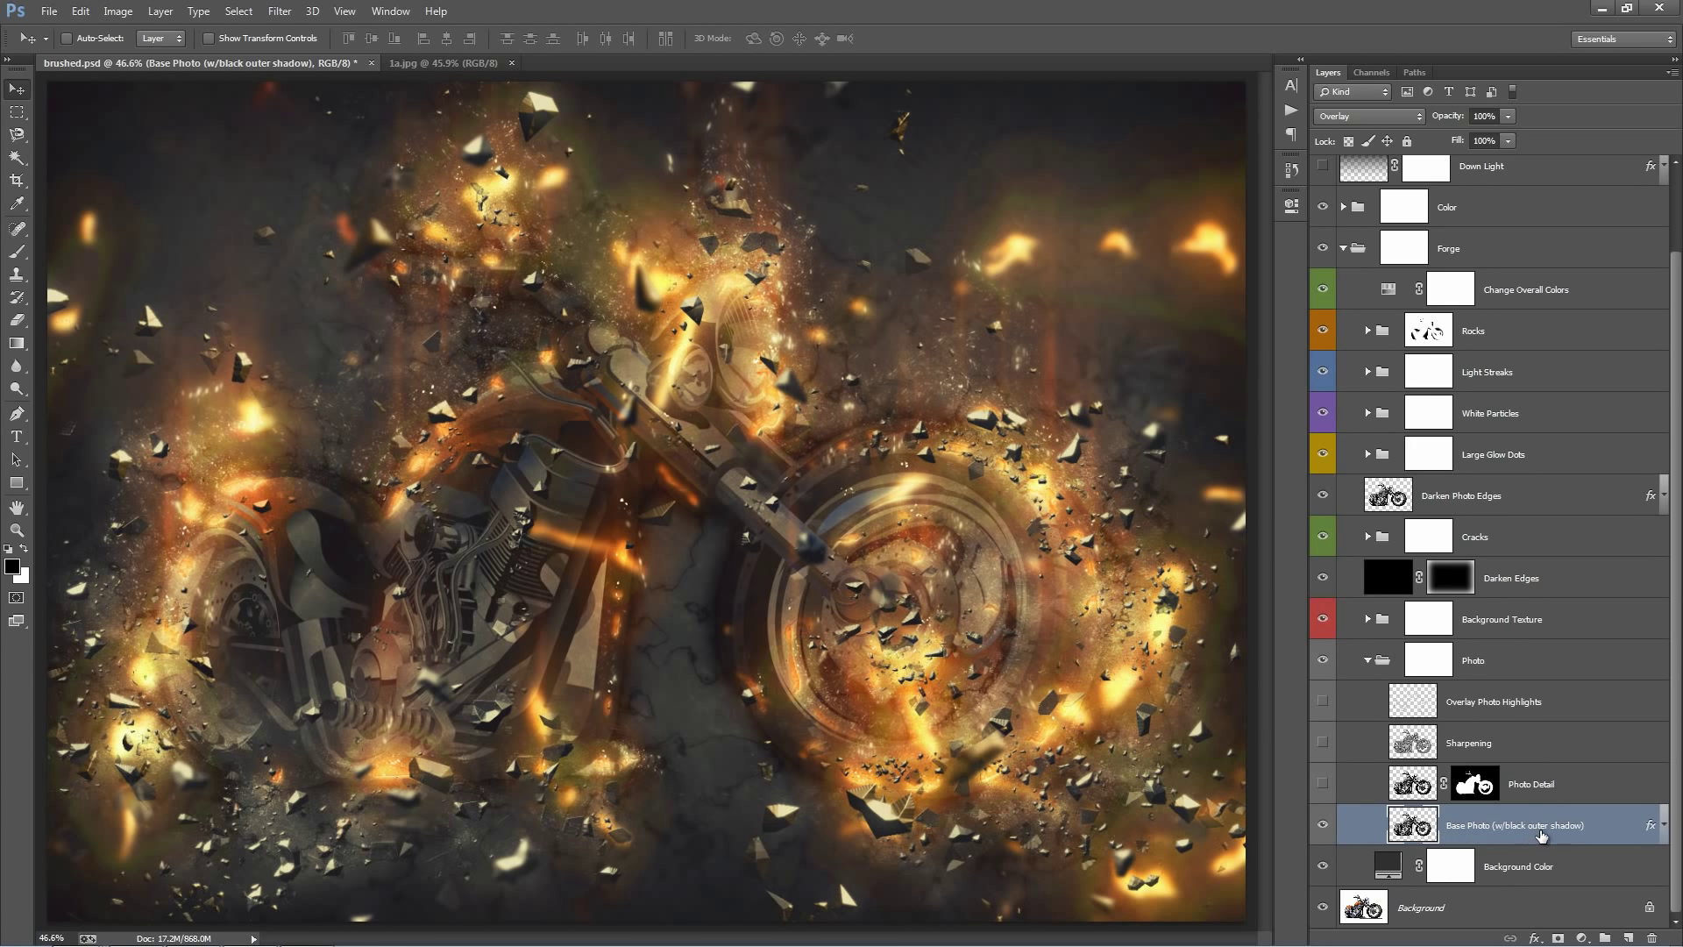
Show the Photo Detail layer again and toggle the Base Photo layer off and on to compare its effect
{"action": "left_click", "coordinate": [1323, 783]}
{"action": "left_click", "coordinate": [1323, 819]}
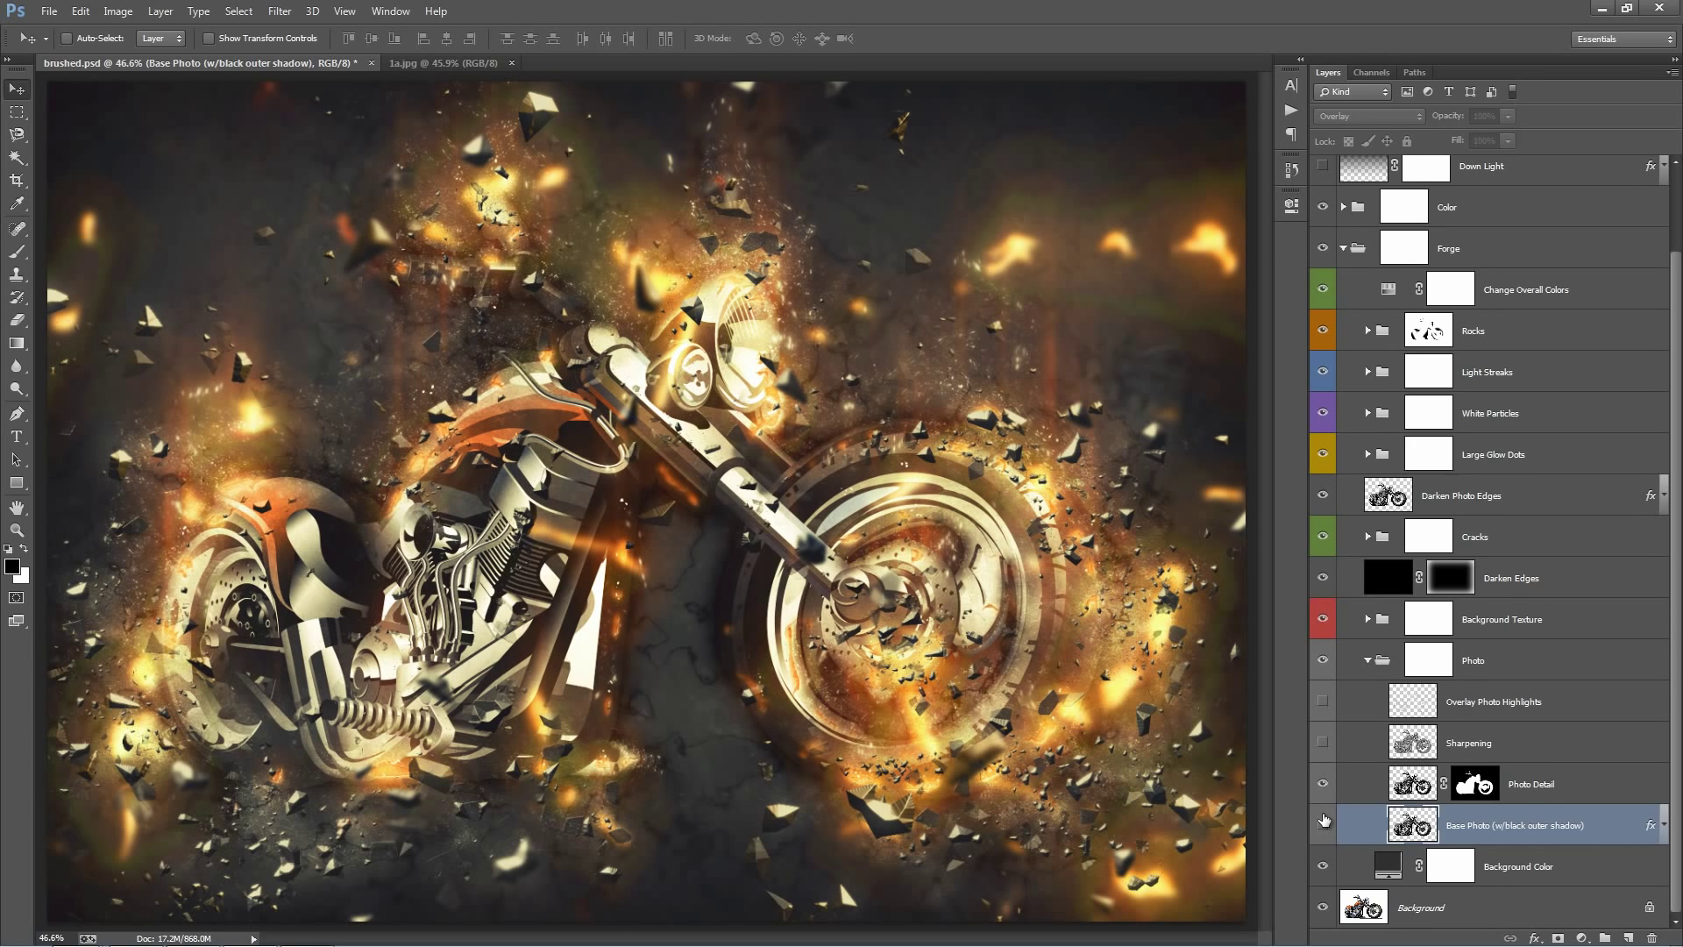
{"action": "left_click", "coordinate": [1322, 819]}
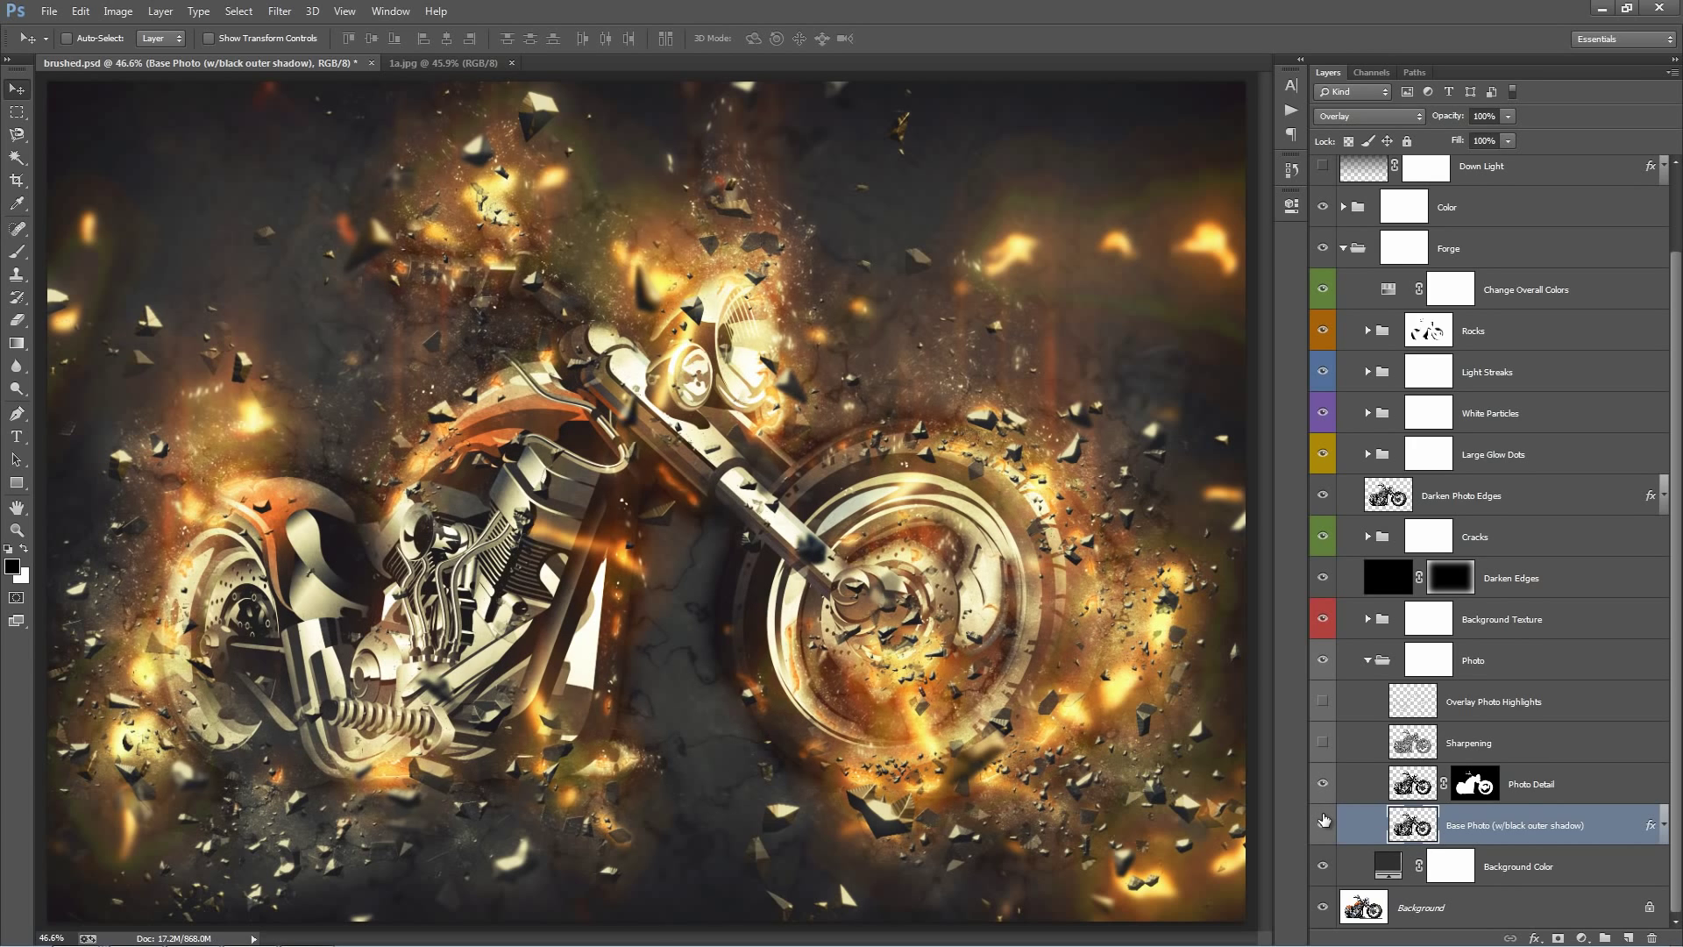
{"action": "left_click", "coordinate": [1322, 820]}
{"action": "left_click", "coordinate": [1323, 819]}
{"action": "left_click", "coordinate": [1323, 825]}
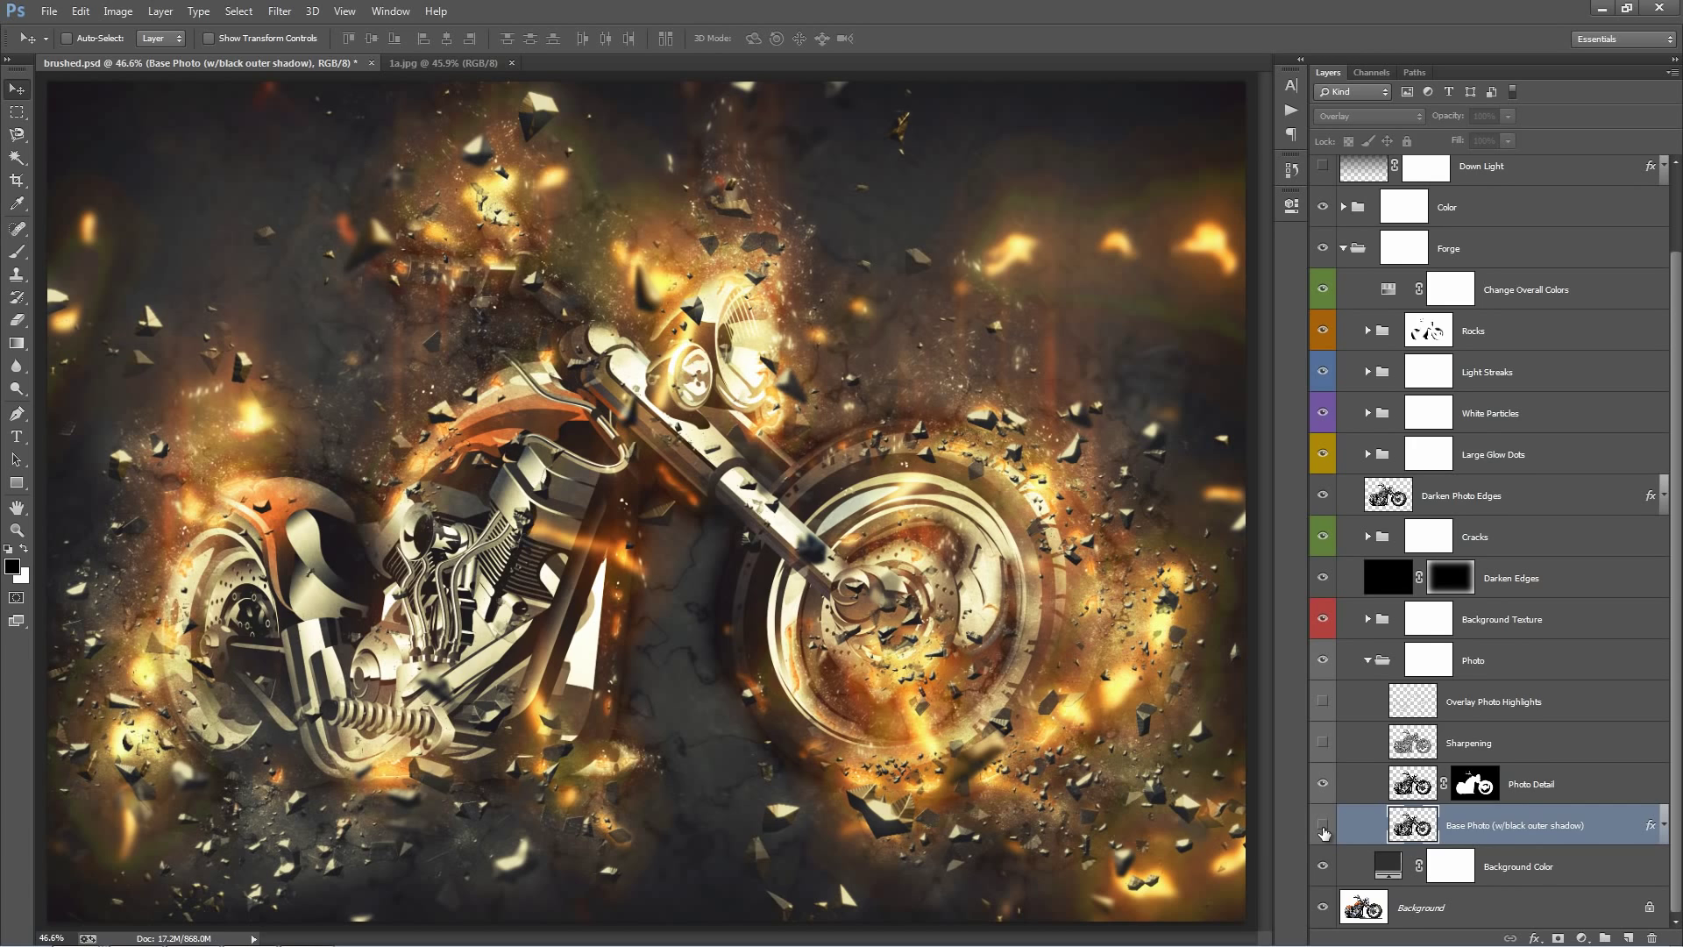
{"action": "left_click", "coordinate": [1323, 825]}
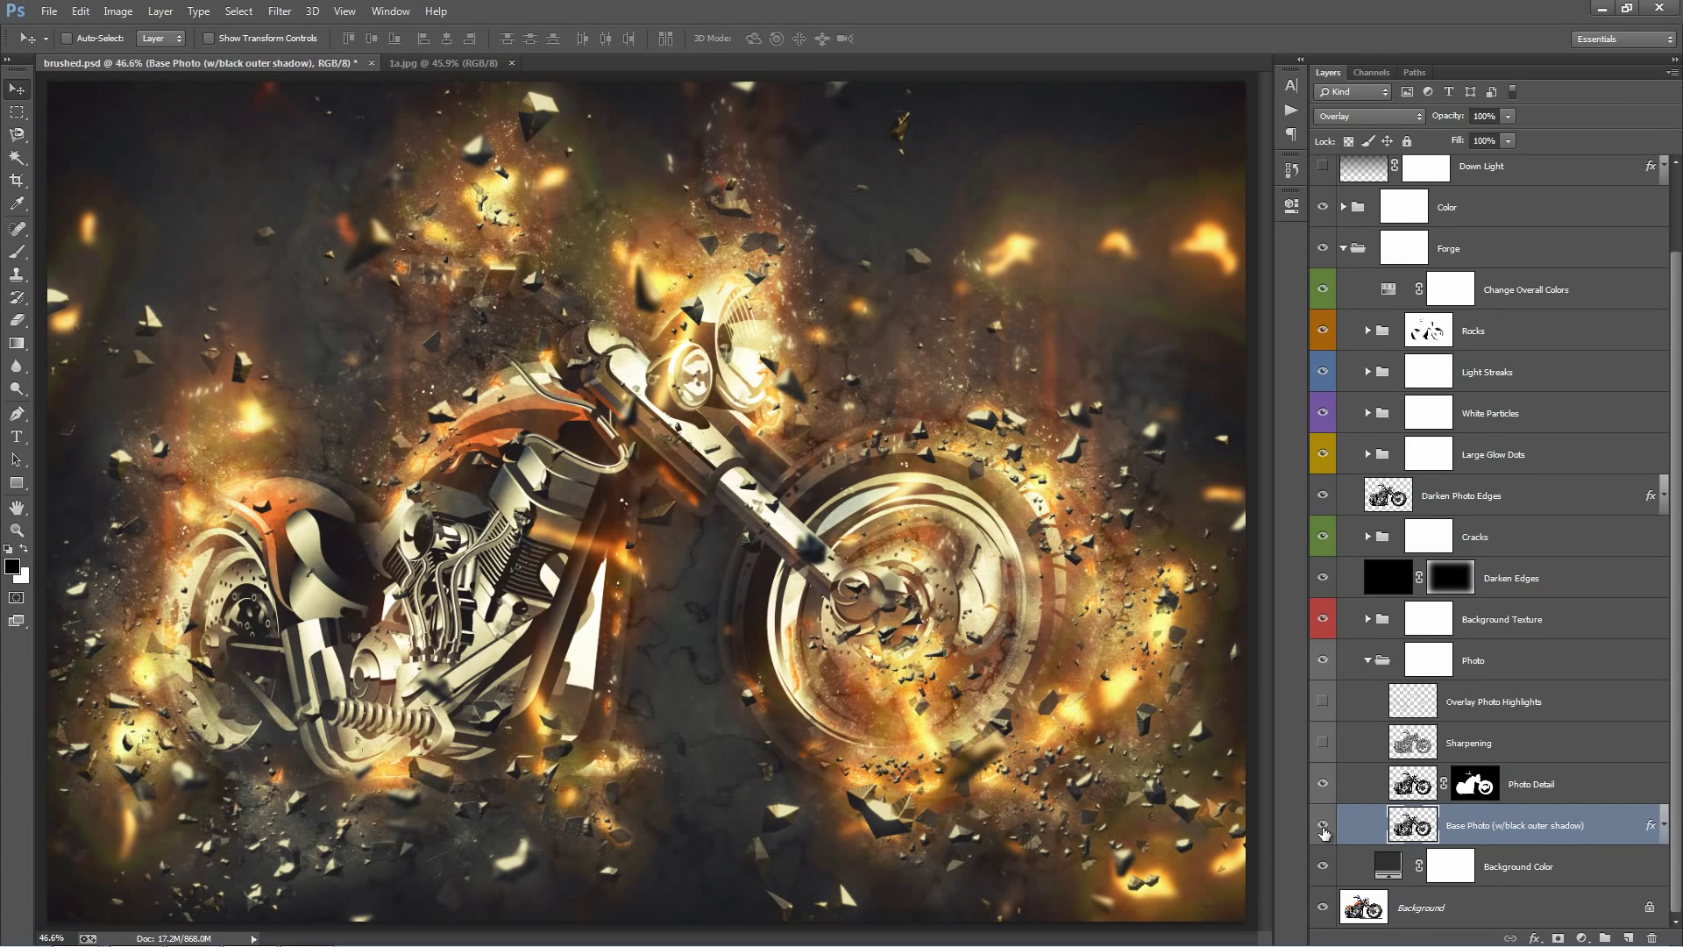
Select the Photo Detail layer, toggle it off and on to compare, and make the Sharpening layer visible again
{"action": "left_click", "coordinate": [1522, 785]}
{"action": "left_click", "coordinate": [1323, 784]}
{"action": "left_click", "coordinate": [1322, 783]}
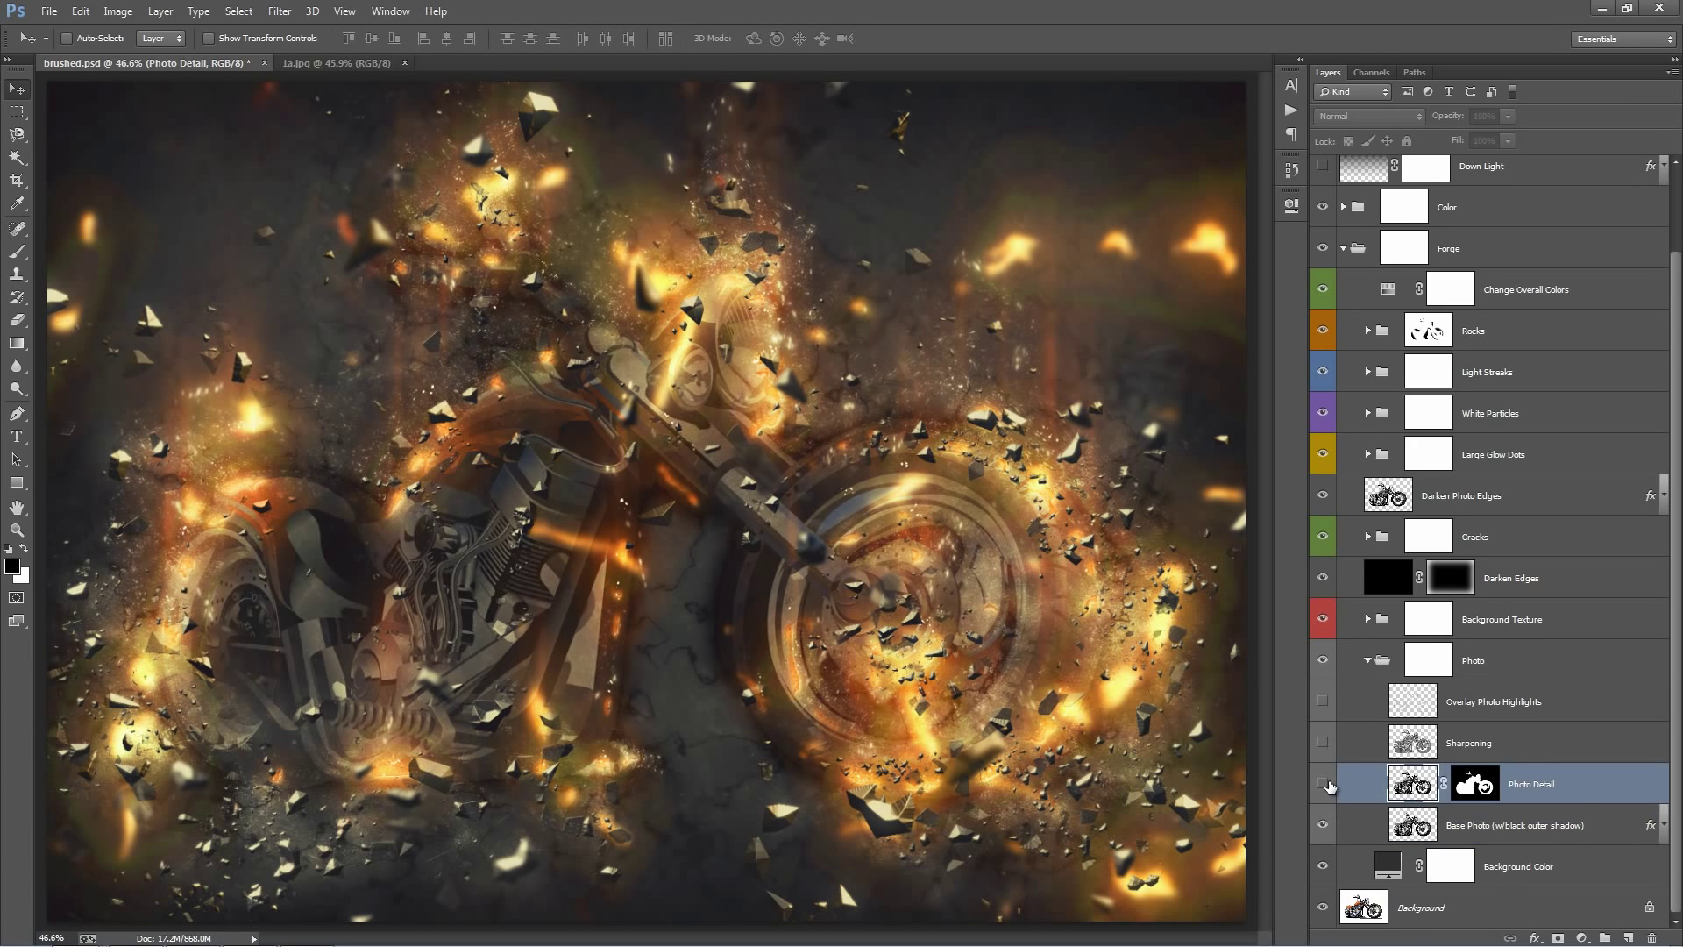
{"action": "left_click", "coordinate": [1323, 742]}
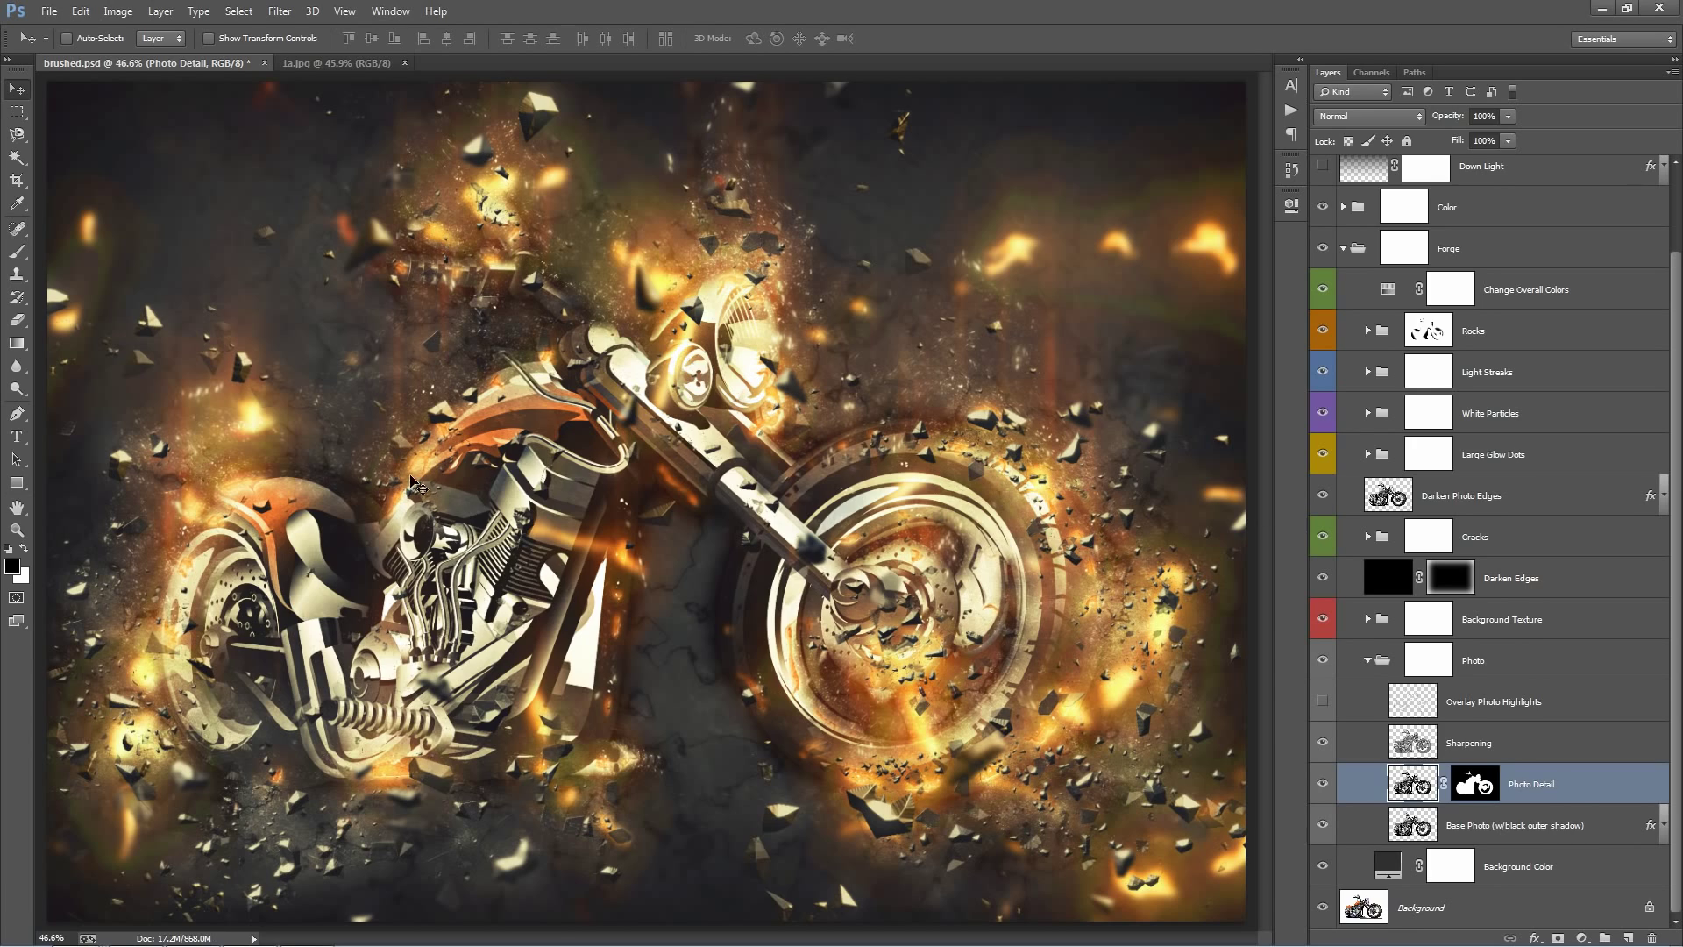
Make the Overlay Photo Highlights layer visible, try moving it up and away from the motorcycle, and undo the move
{"action": "left_click", "coordinate": [1534, 689]}
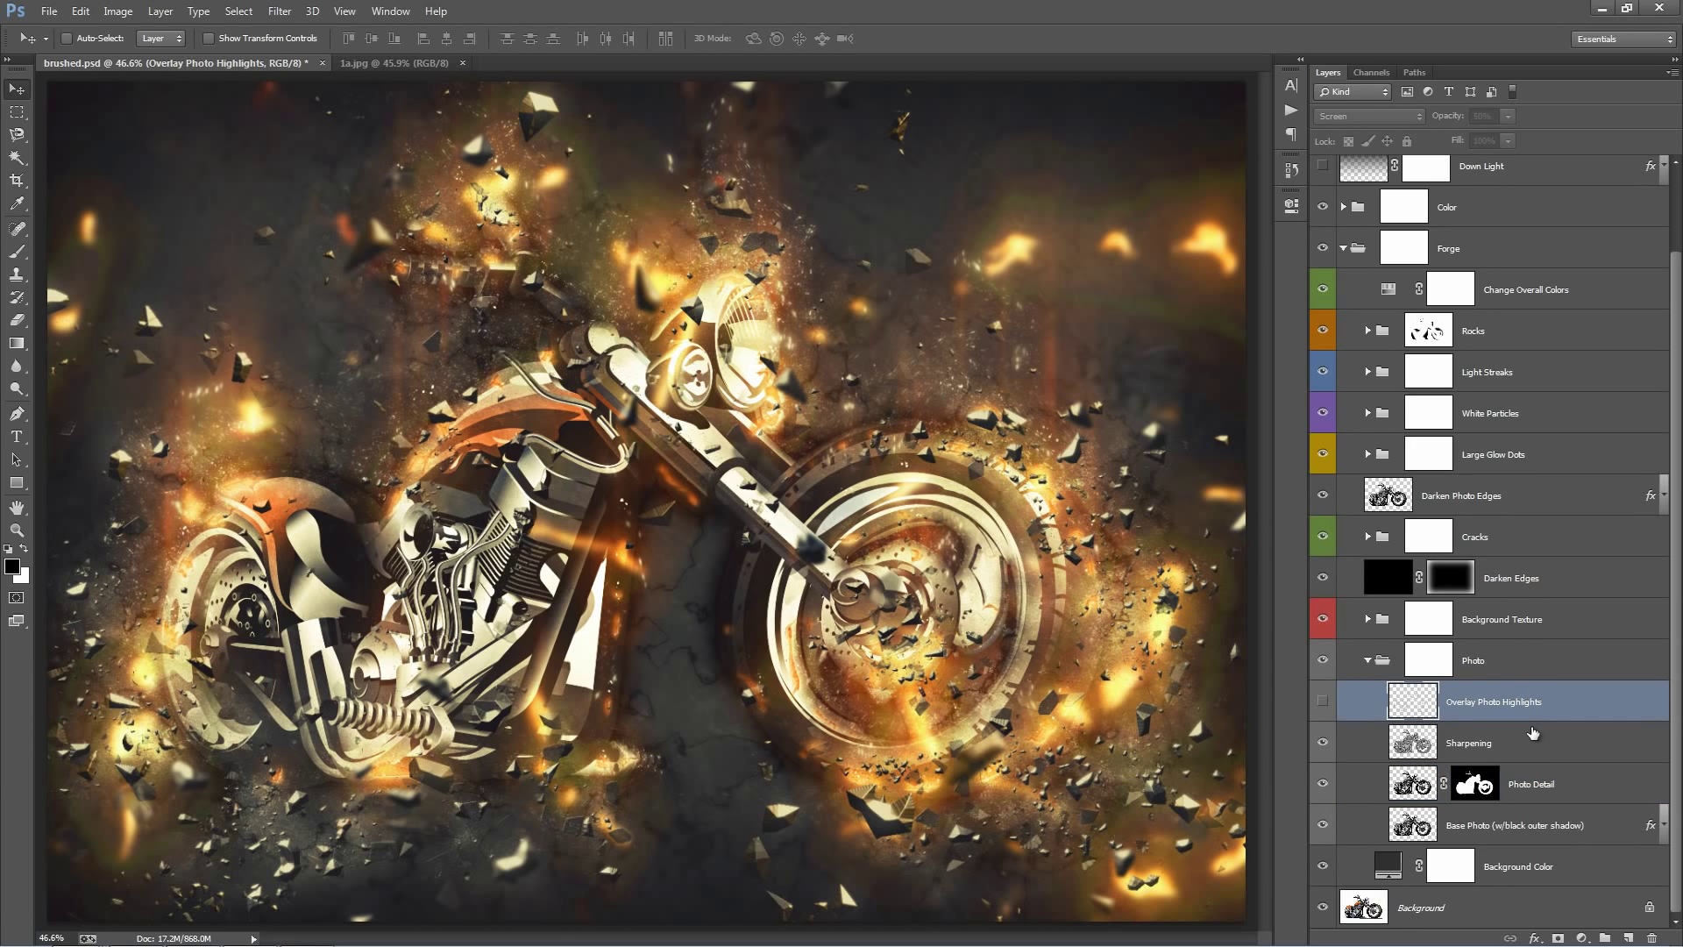
{"action": "left_click", "coordinate": [1323, 699]}
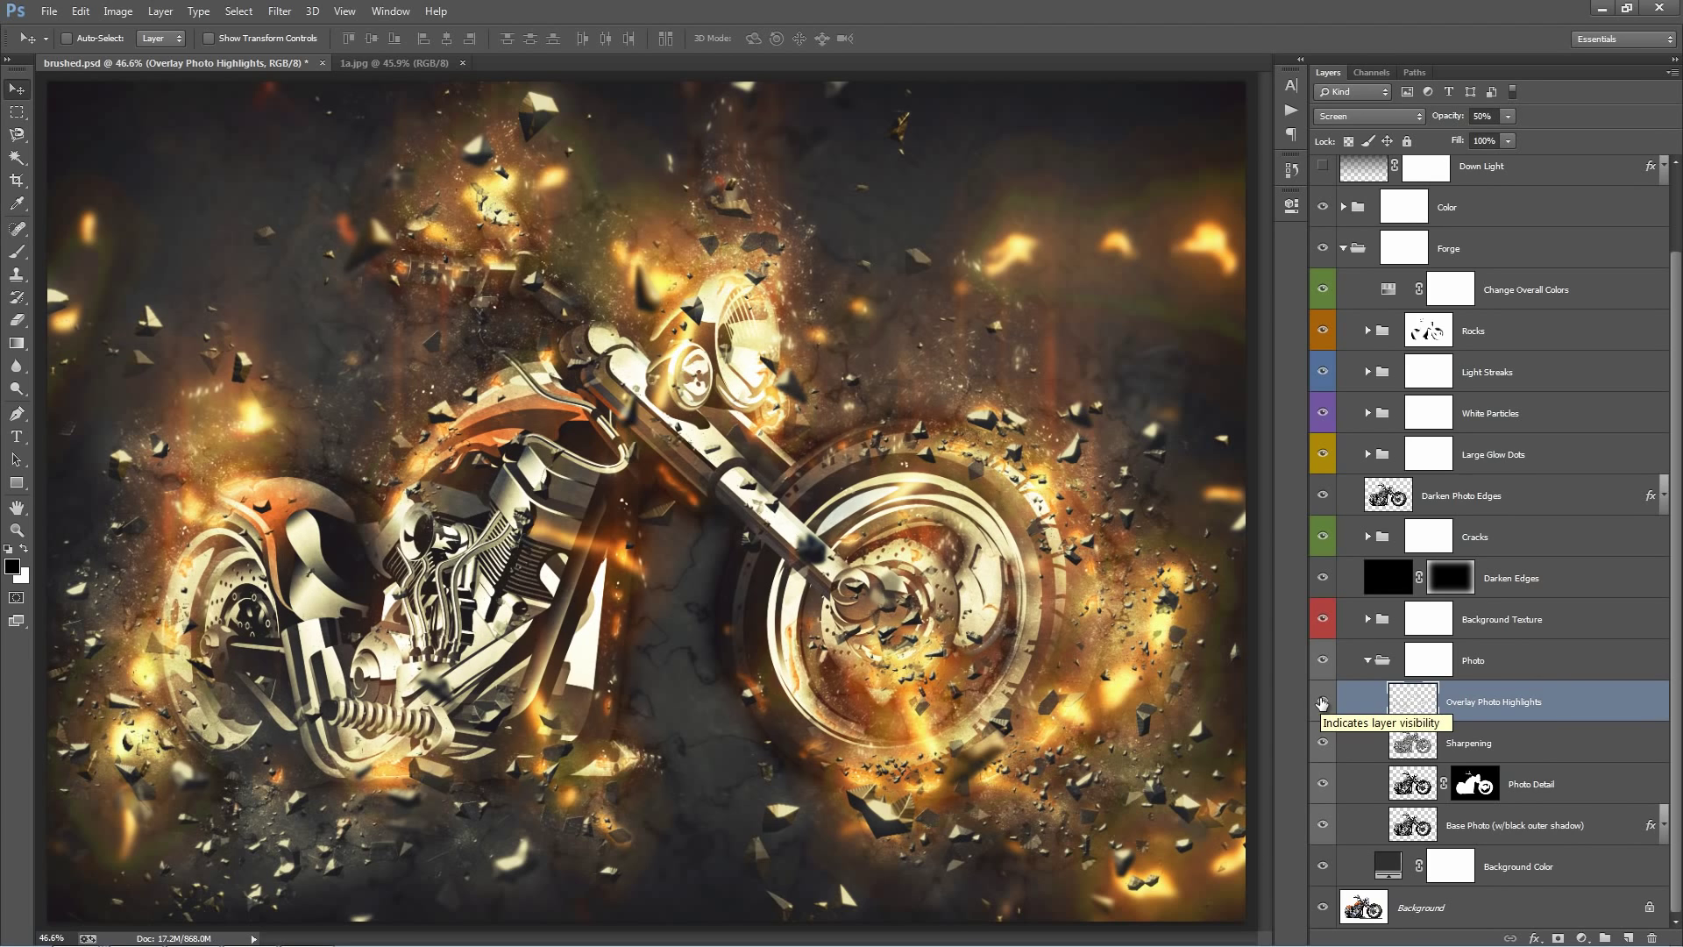
{"action": "left_click_drag", "start_coordinate": [749, 456], "coordinate": [945, 282]}
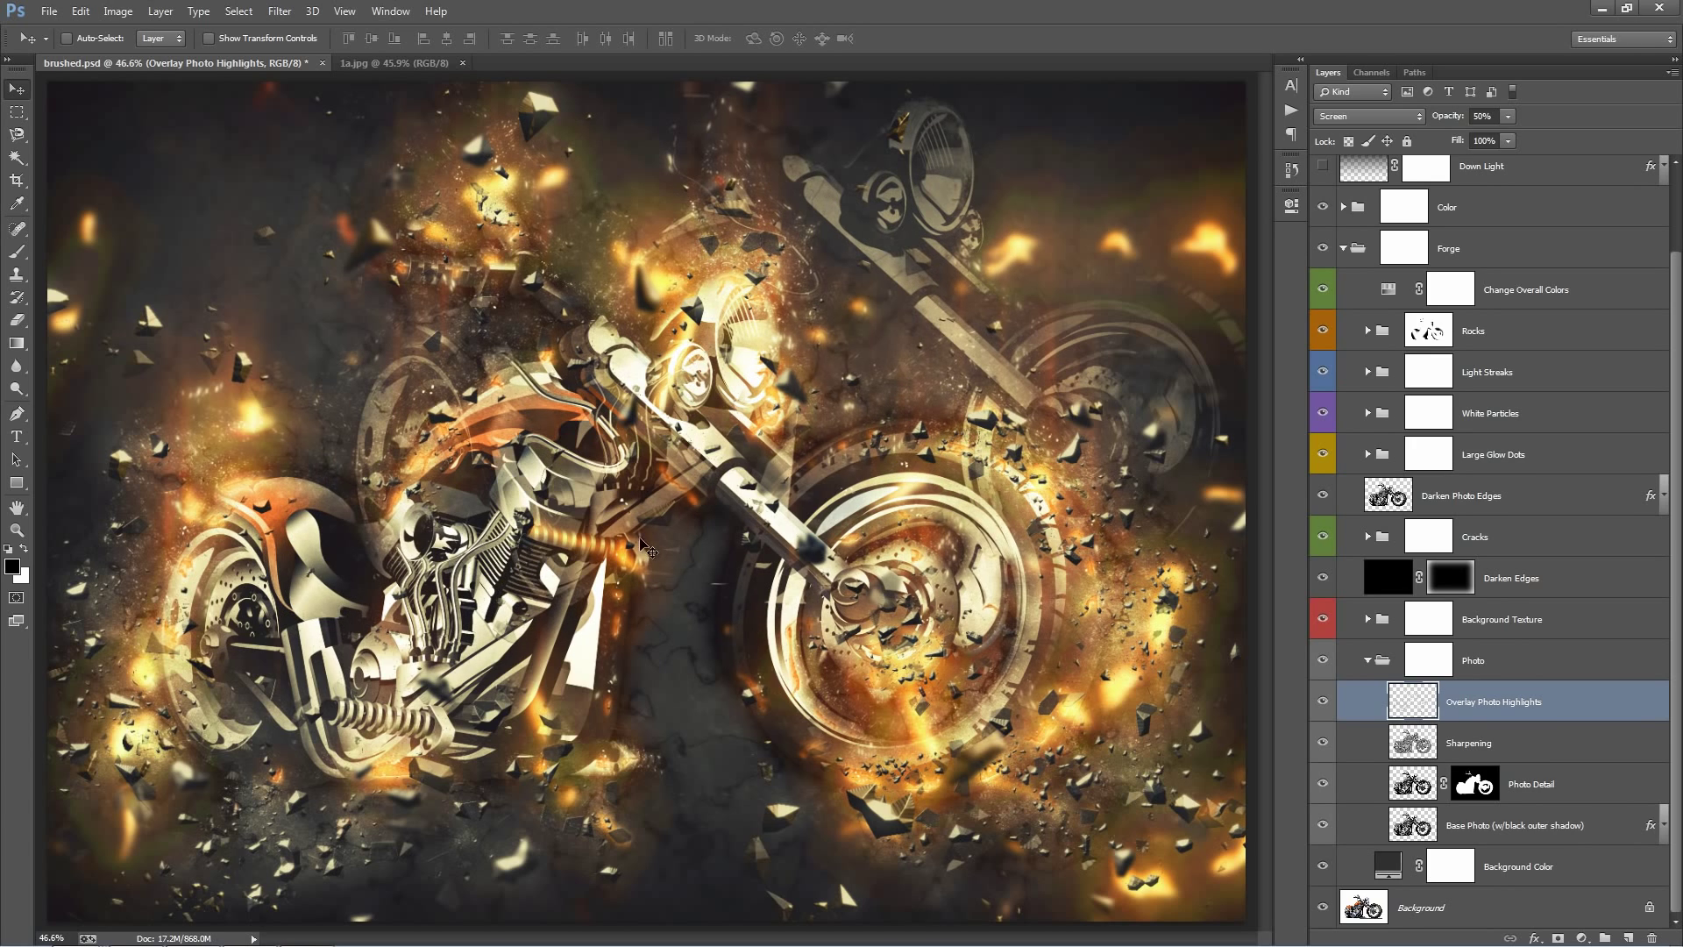
{"action": "key", "text": "ctrl+z"}
Toggle the Overlay Photo Highlights layer off and on to compare its effect, and collapse the Photo group
{"action": "left_click", "coordinate": [1324, 702]}
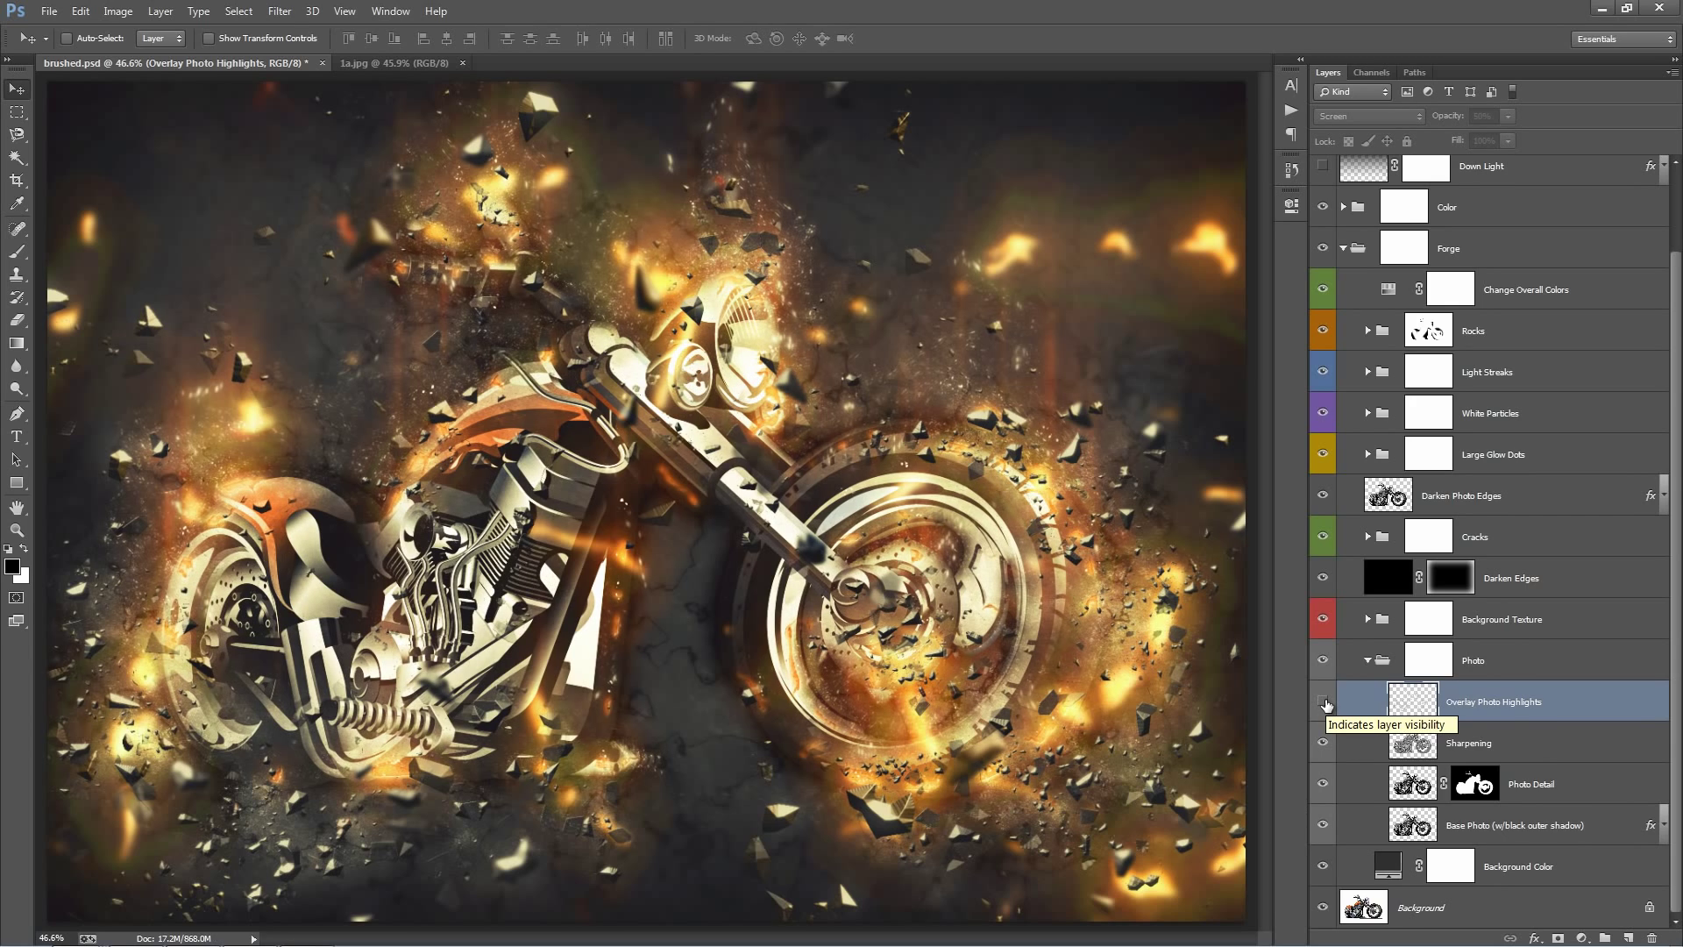
{"action": "left_click", "coordinate": [1324, 702]}
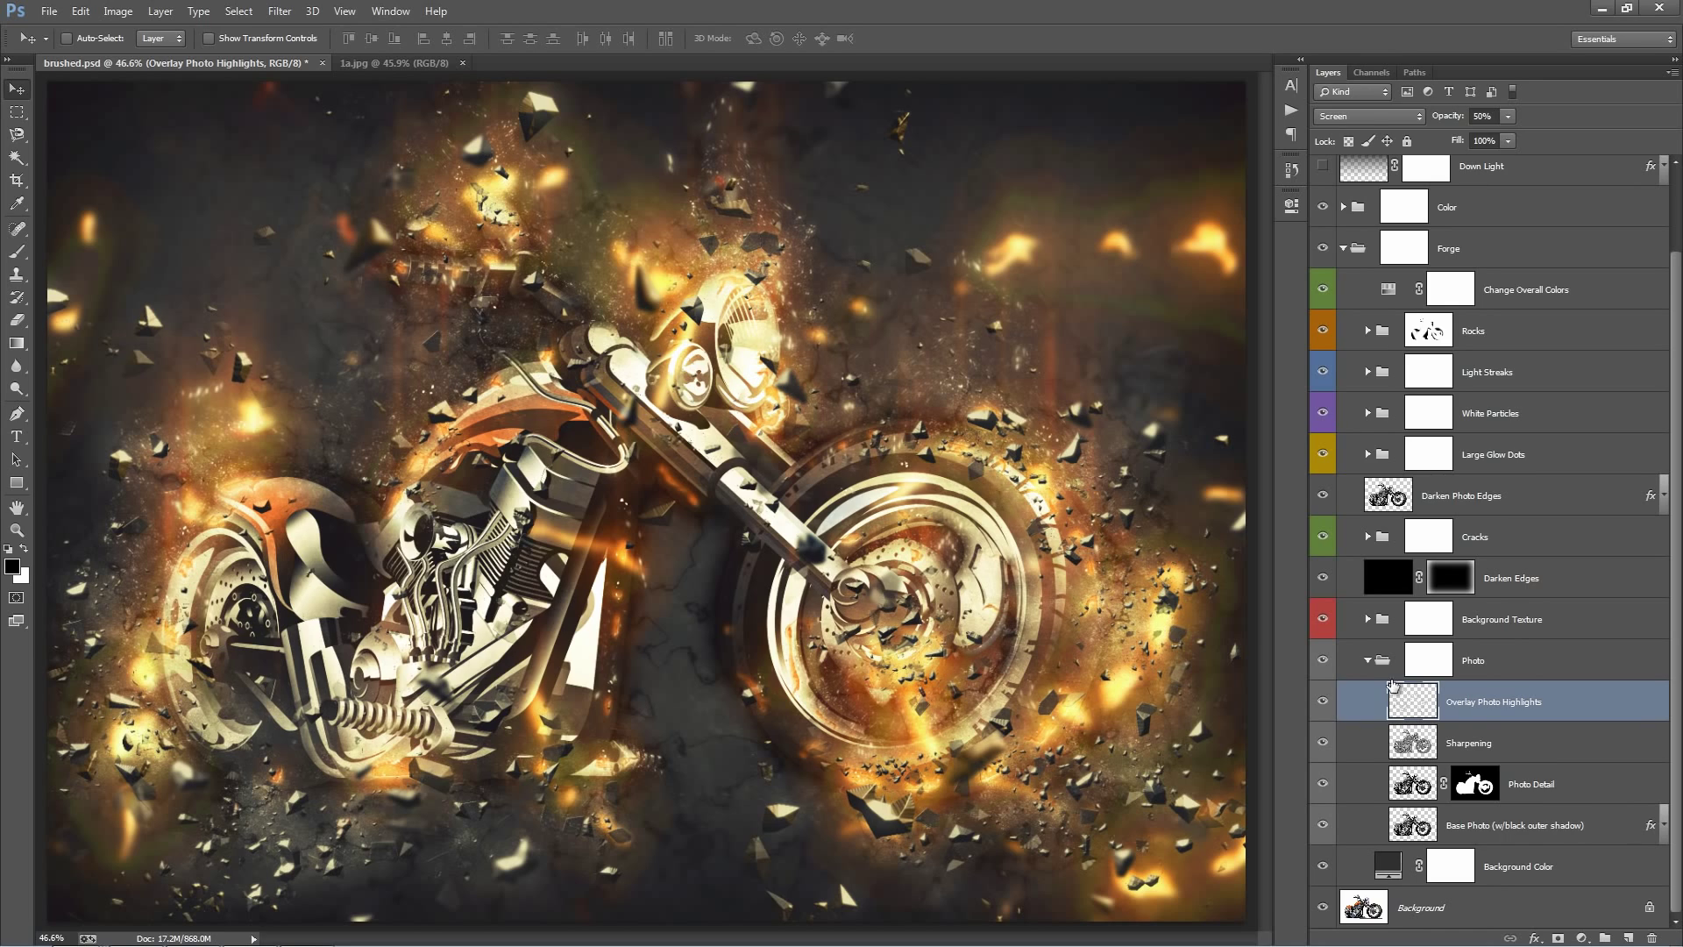
{"action": "left_click", "coordinate": [1367, 660]}
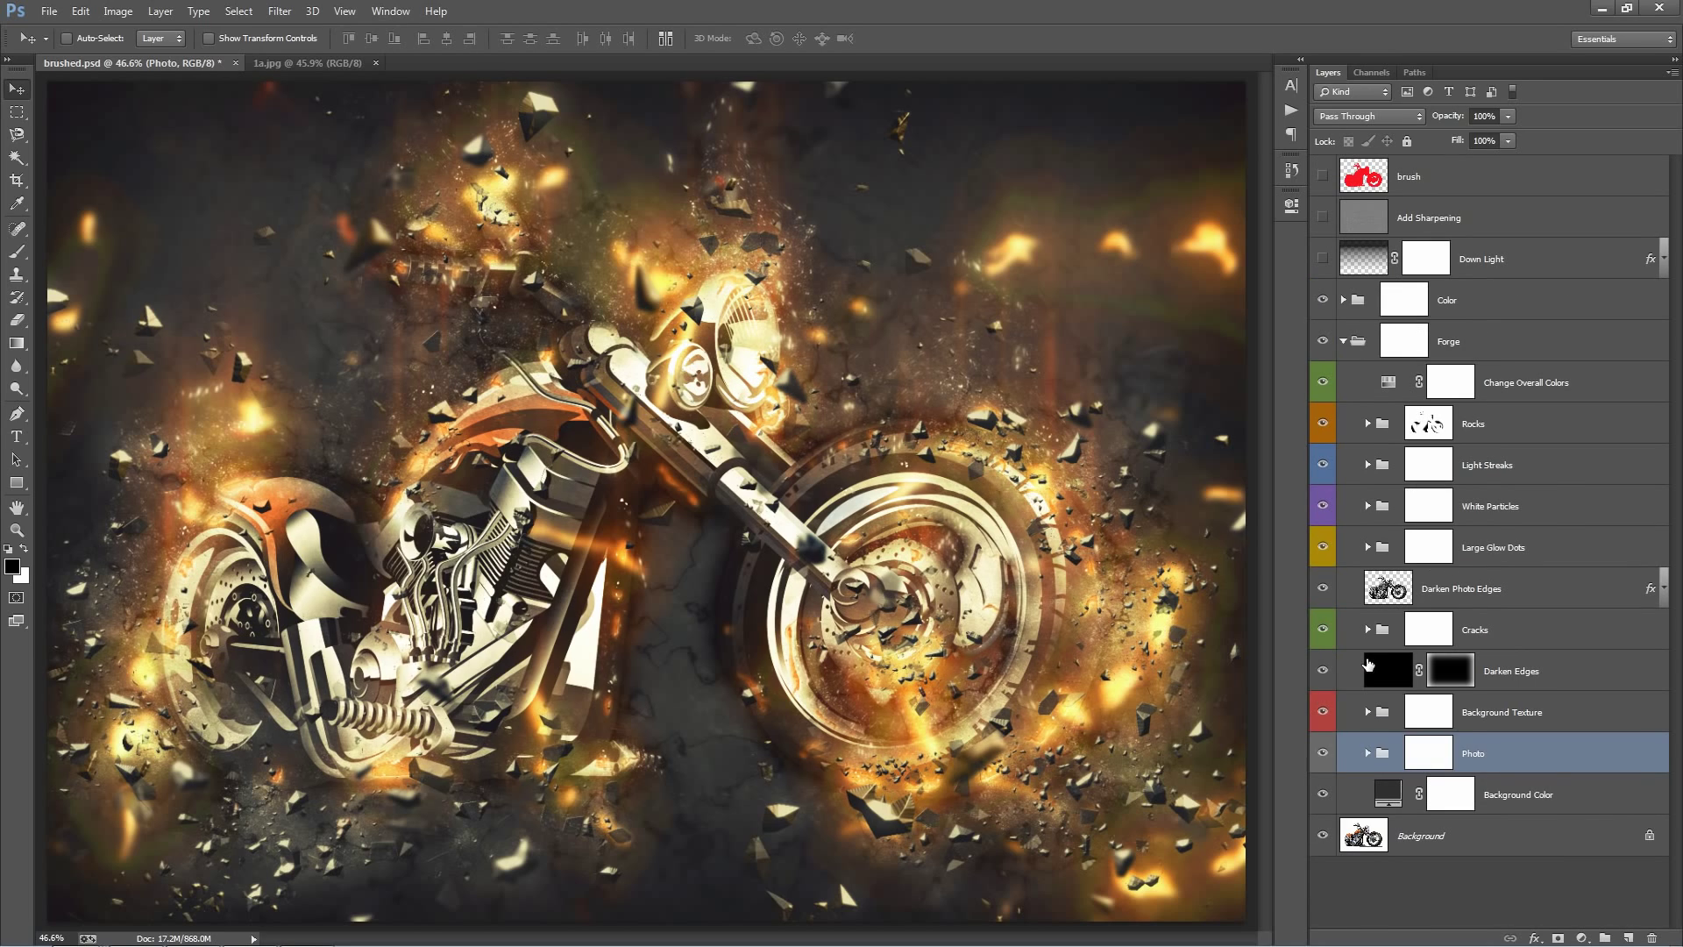
Change the Background Color fill layer to dark red 541e1e
{"action": "left_click", "coordinate": [1558, 792]}
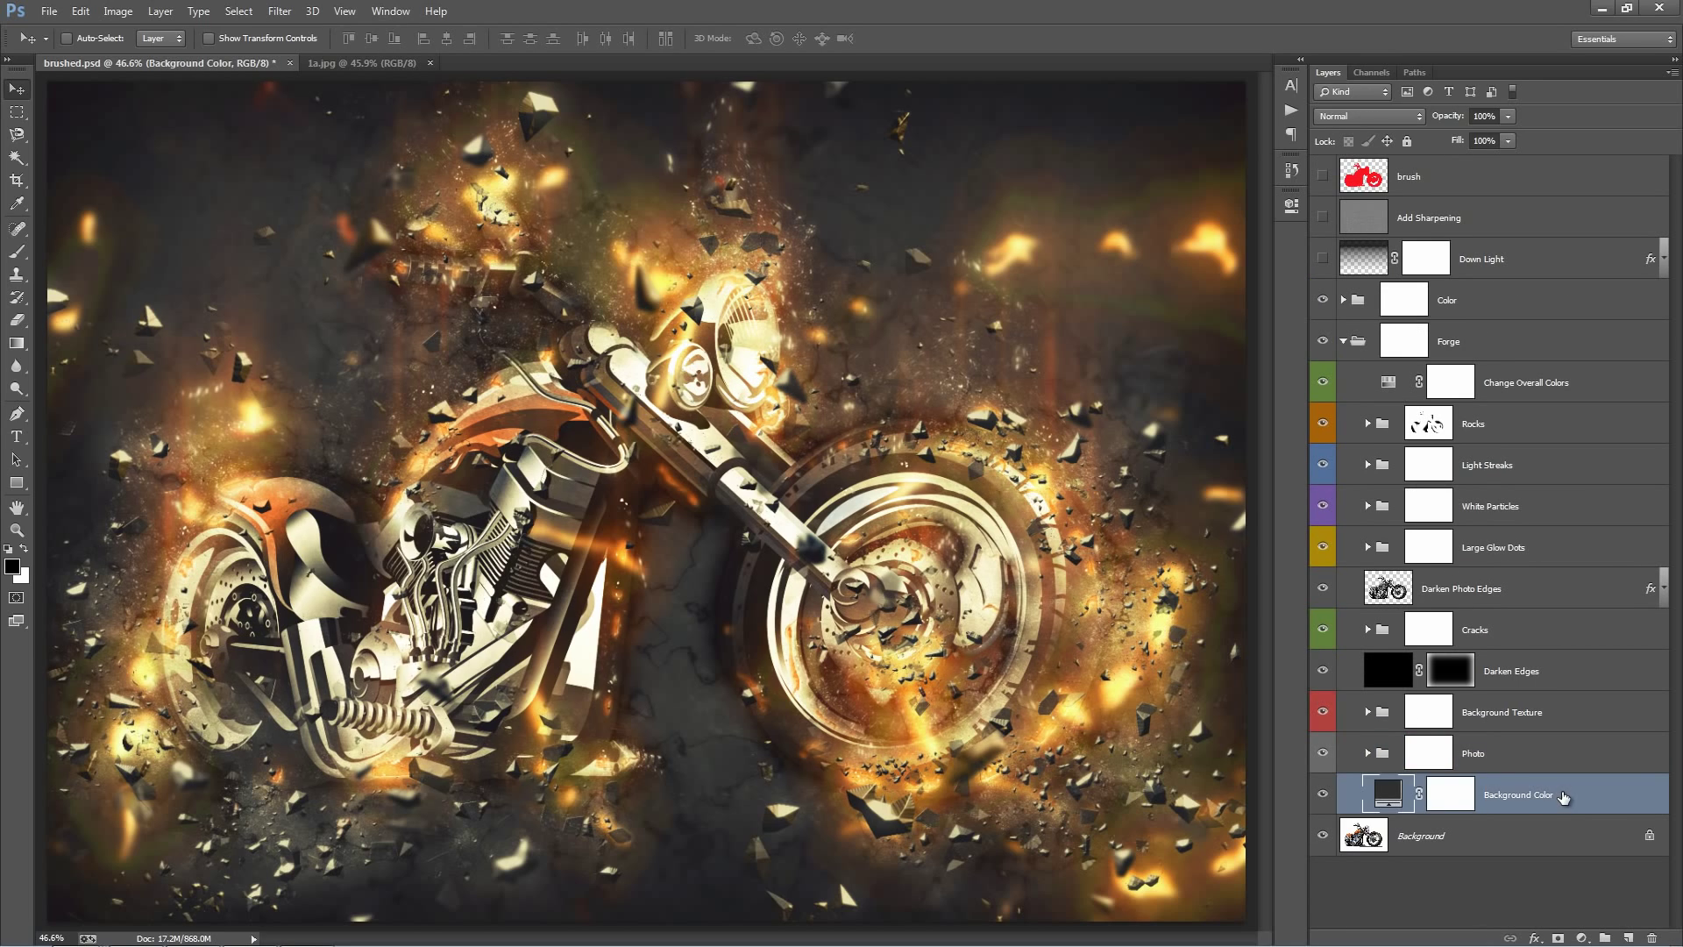
{"action": "double_click", "coordinate": [1389, 791]}
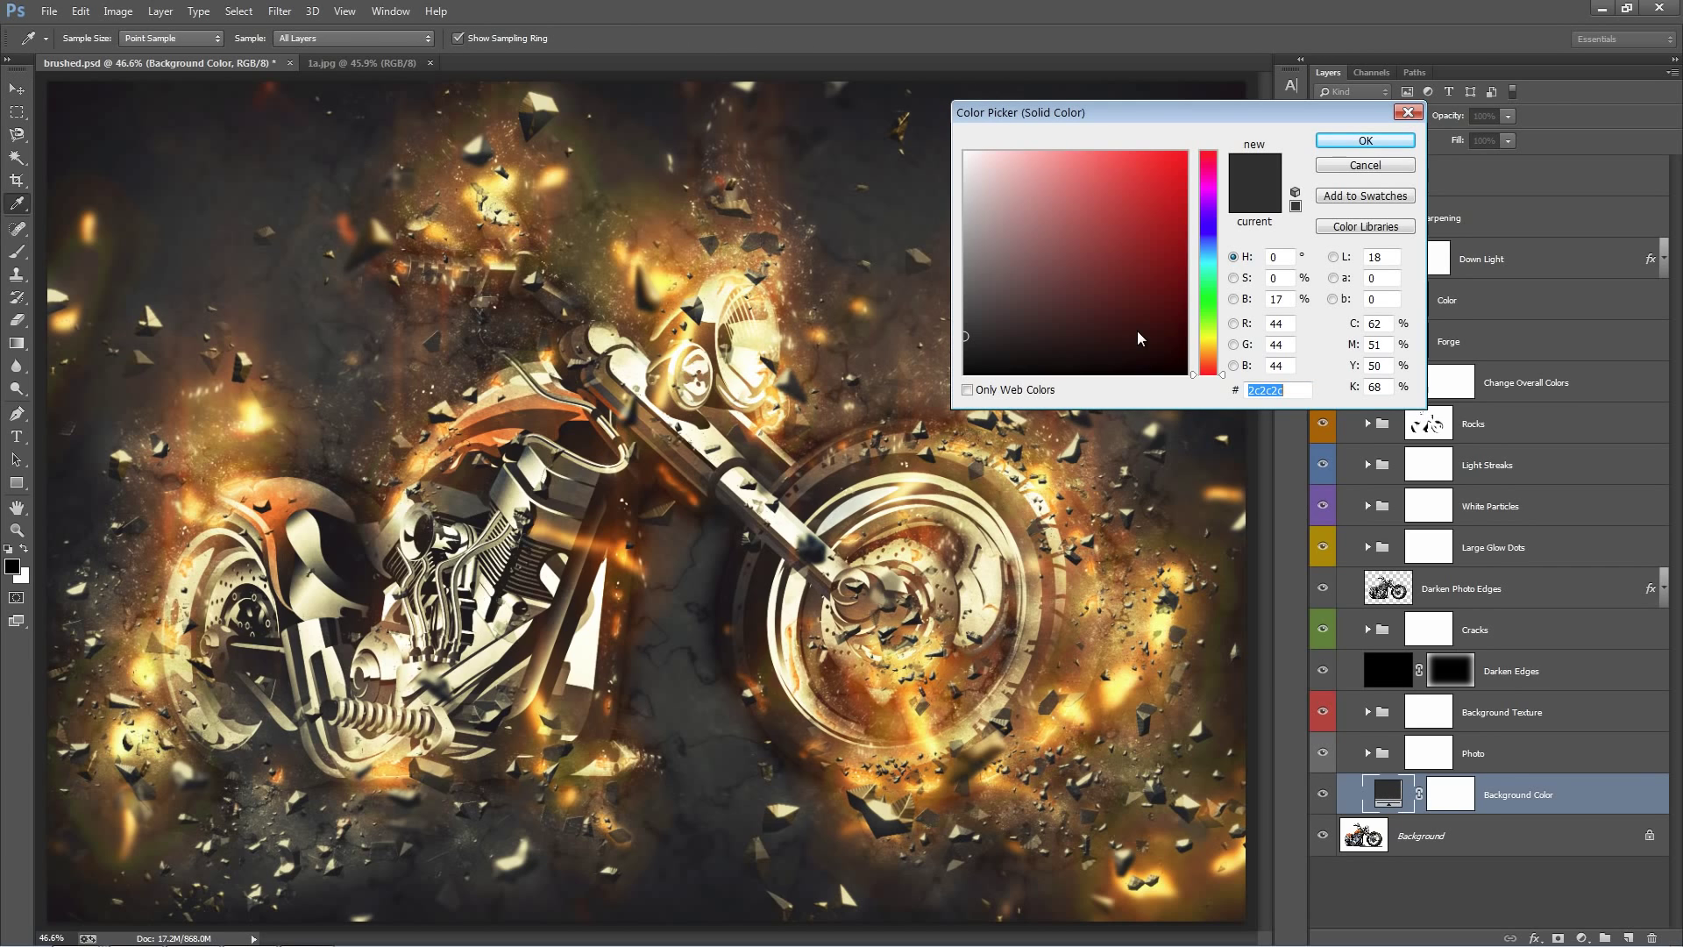
{"action": "left_click", "coordinate": [1051, 324]}
{"action": "left_click_drag", "start_coordinate": [1088, 322], "coordinate": [1107, 302]}
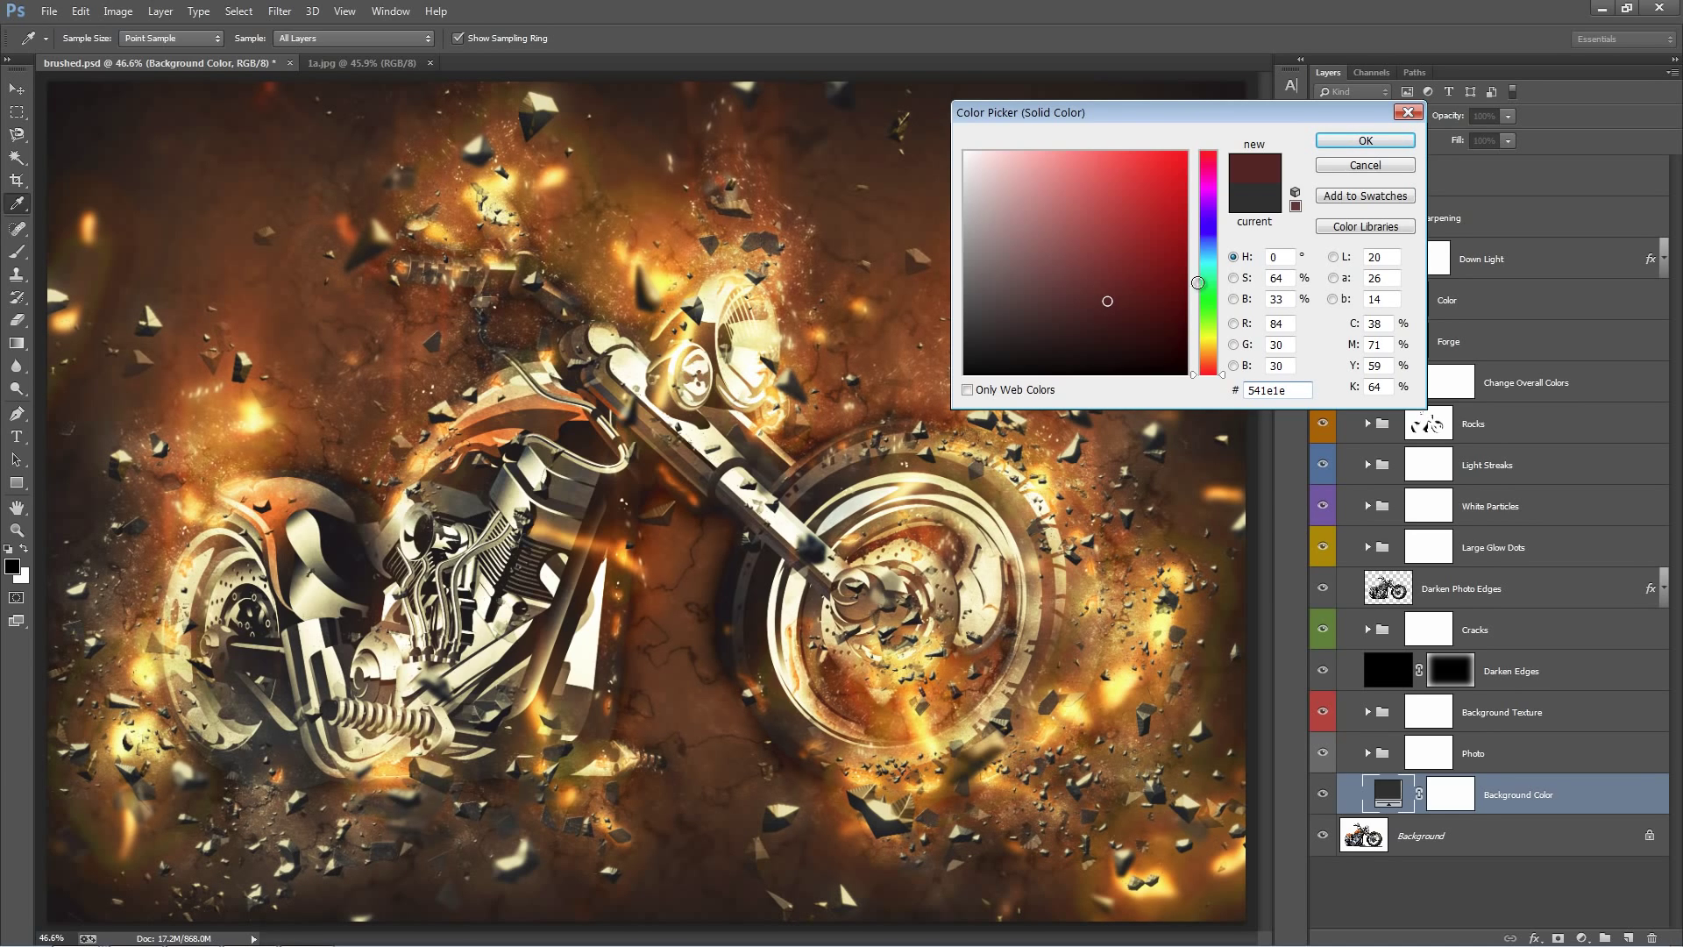
{"action": "left_click_drag", "start_coordinate": [1211, 220], "coordinate": [1205, 113]}
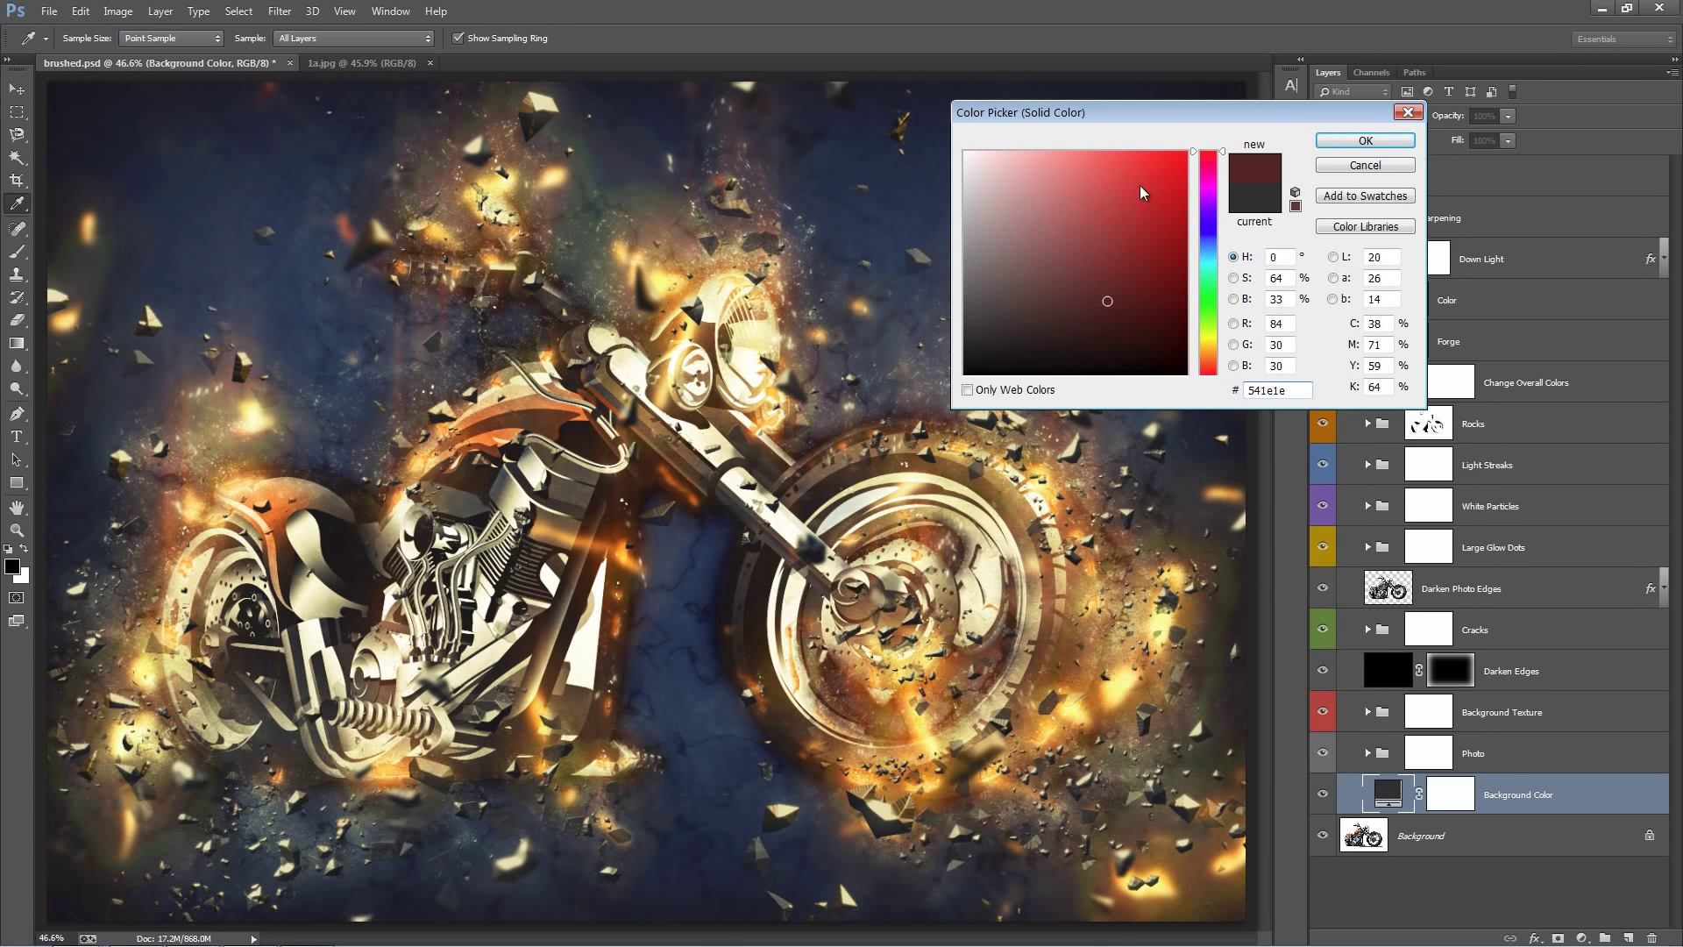
{"action": "left_click", "coordinate": [1365, 140]}
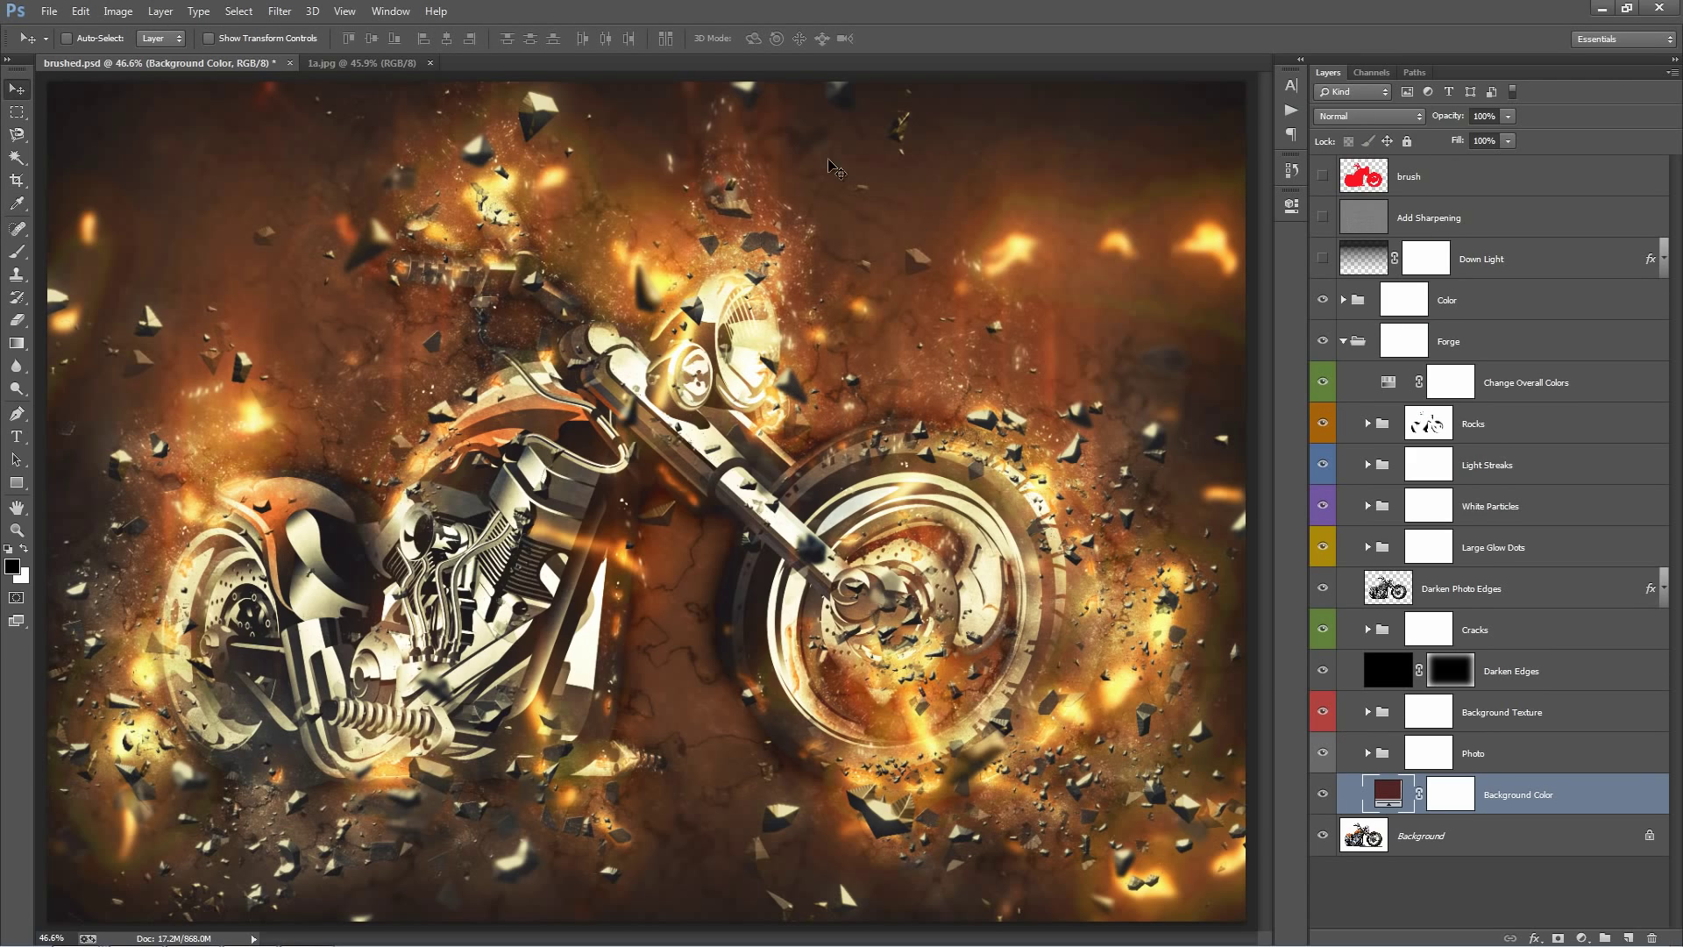
Toggle the Background Color layer off and on to examine the effect over the original photo
{"action": "left_click", "coordinate": [1455, 833]}
{"action": "left_click", "coordinate": [1547, 798]}
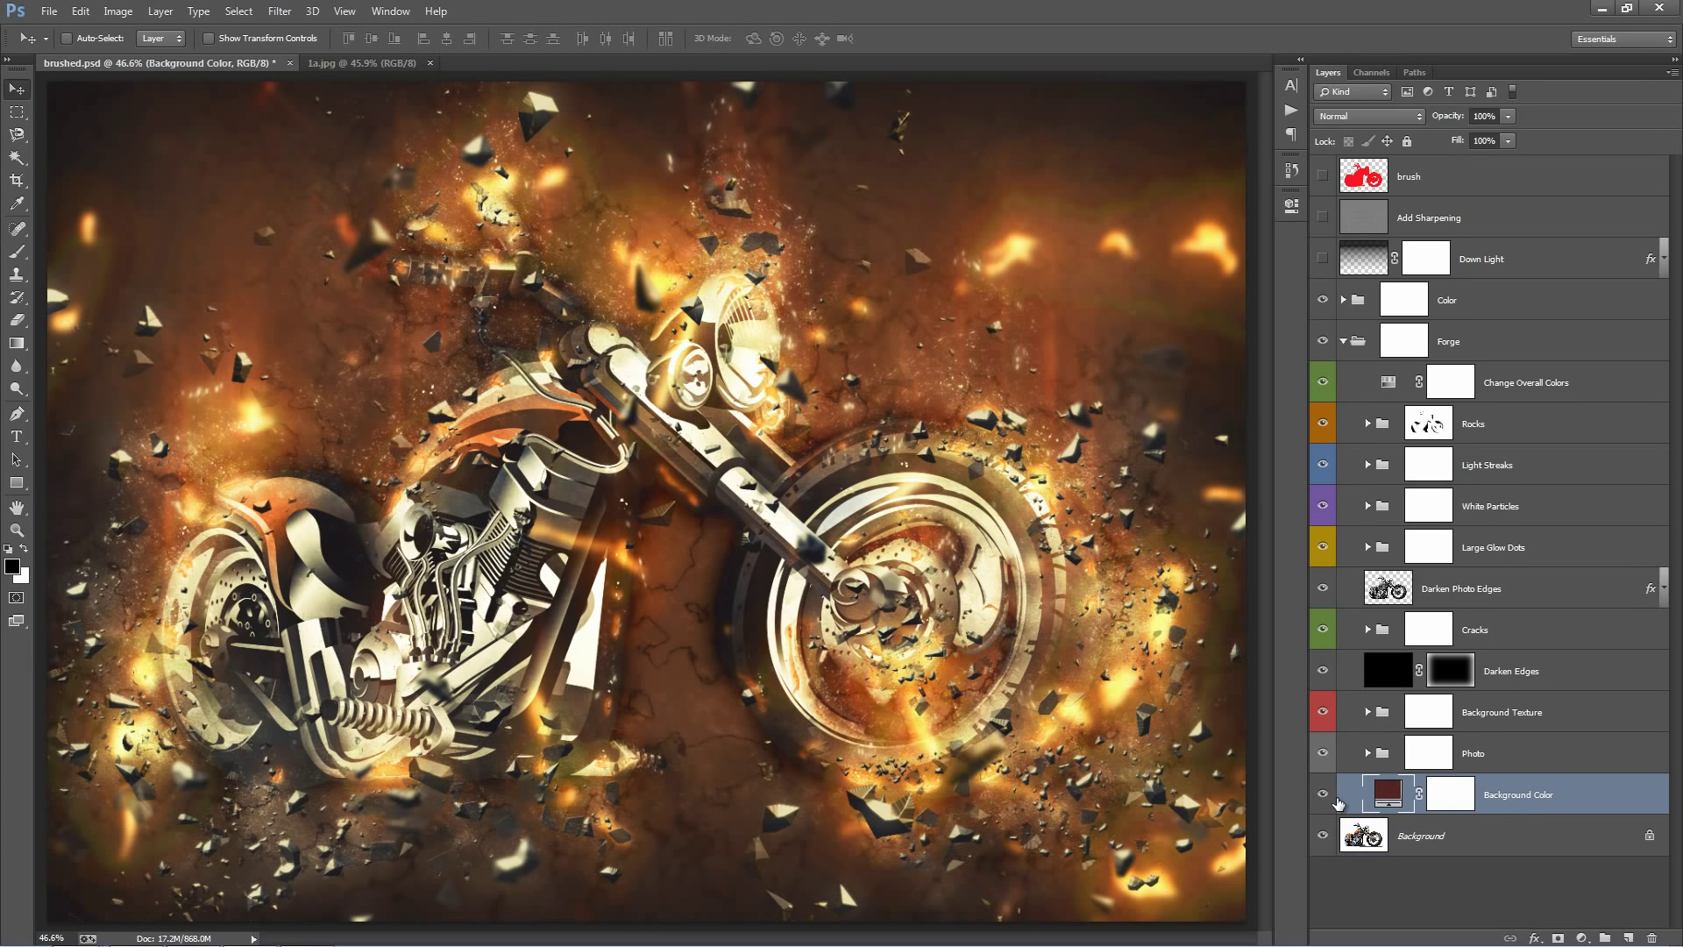
{"action": "left_click", "coordinate": [1324, 794]}
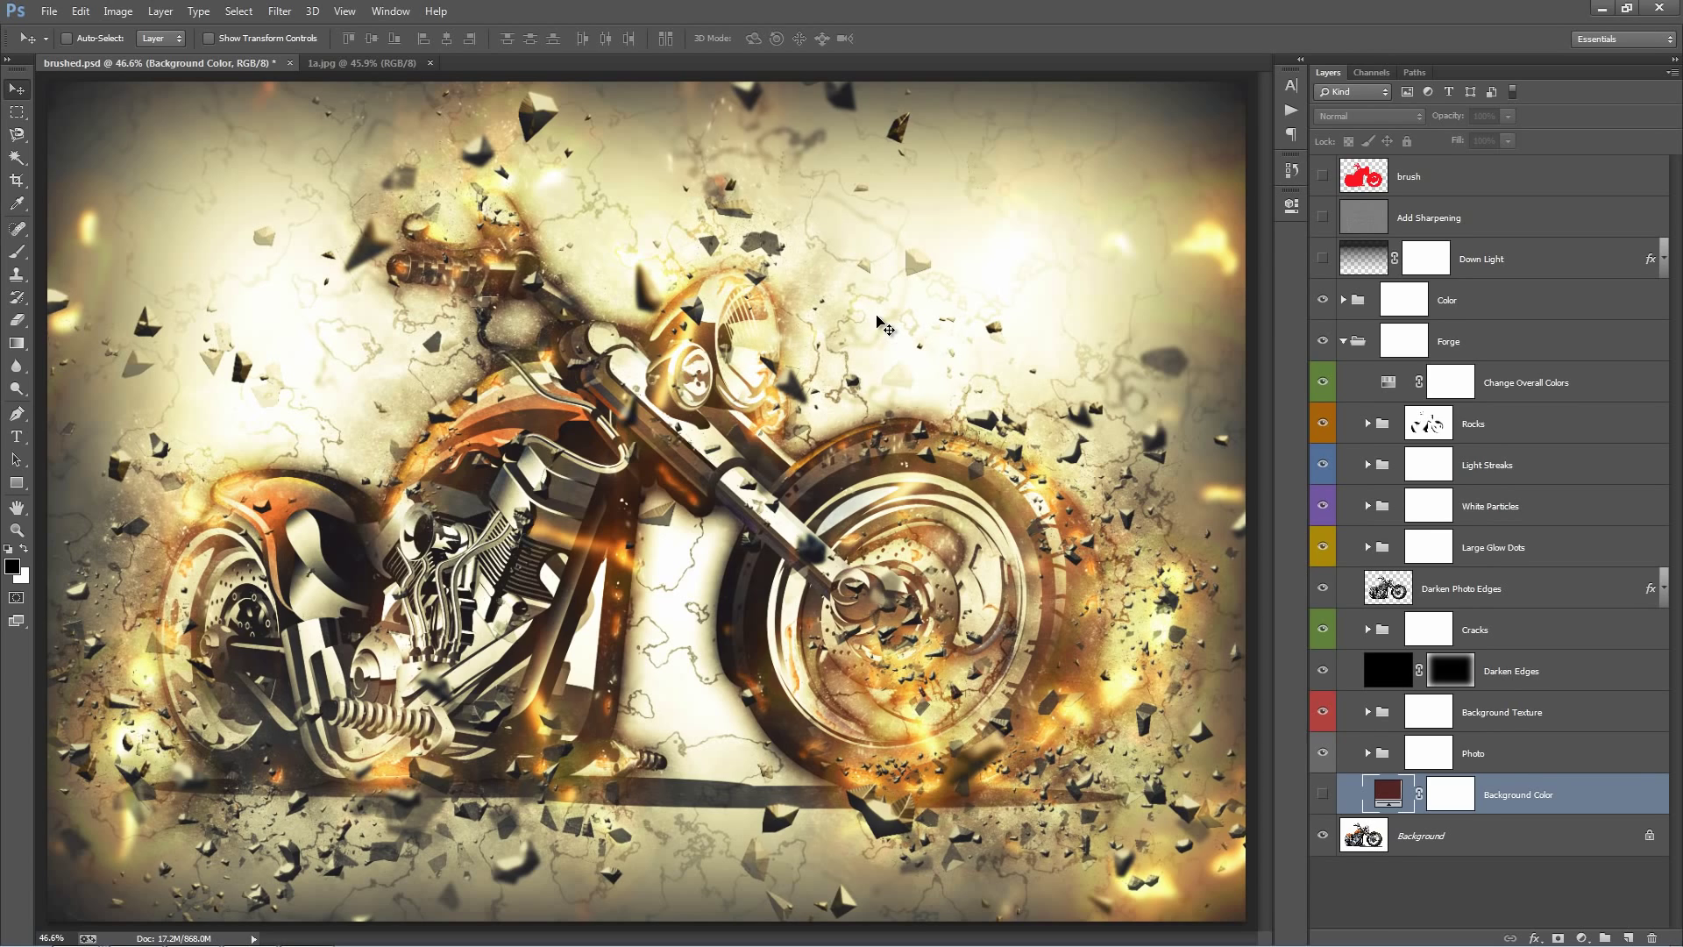
{"action": "left_click", "coordinate": [1324, 800]}
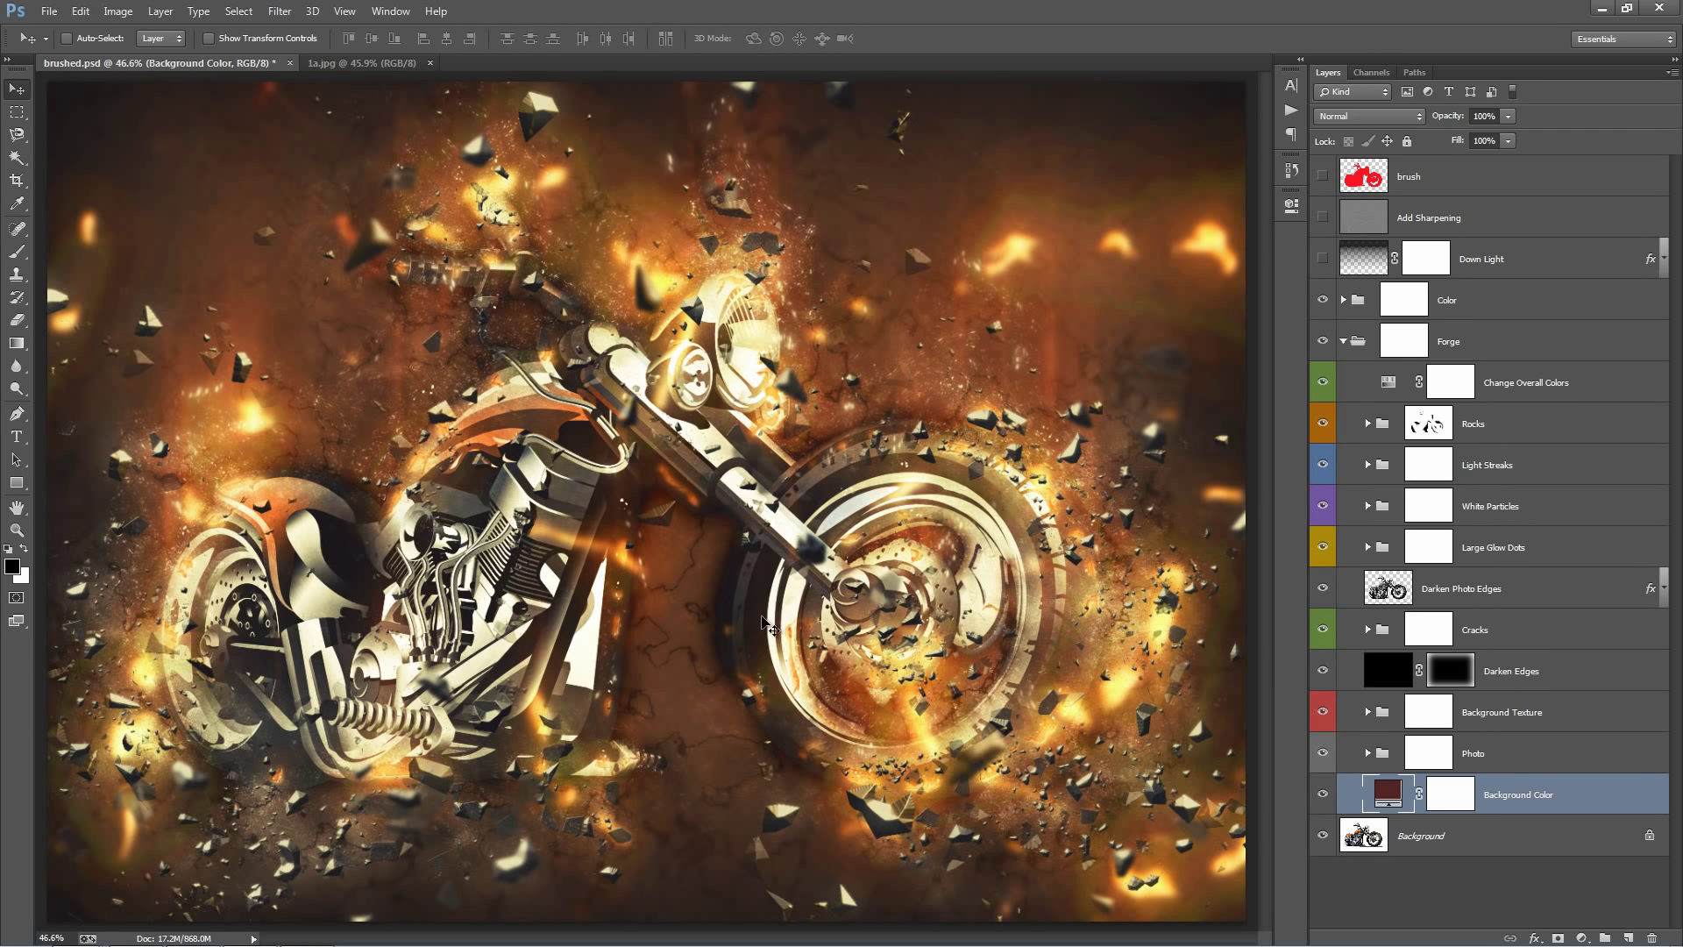
Hide the Background Color and Background layers to examine the effect over transparency, and make both visible again
{"action": "left_click", "coordinate": [1322, 794]}
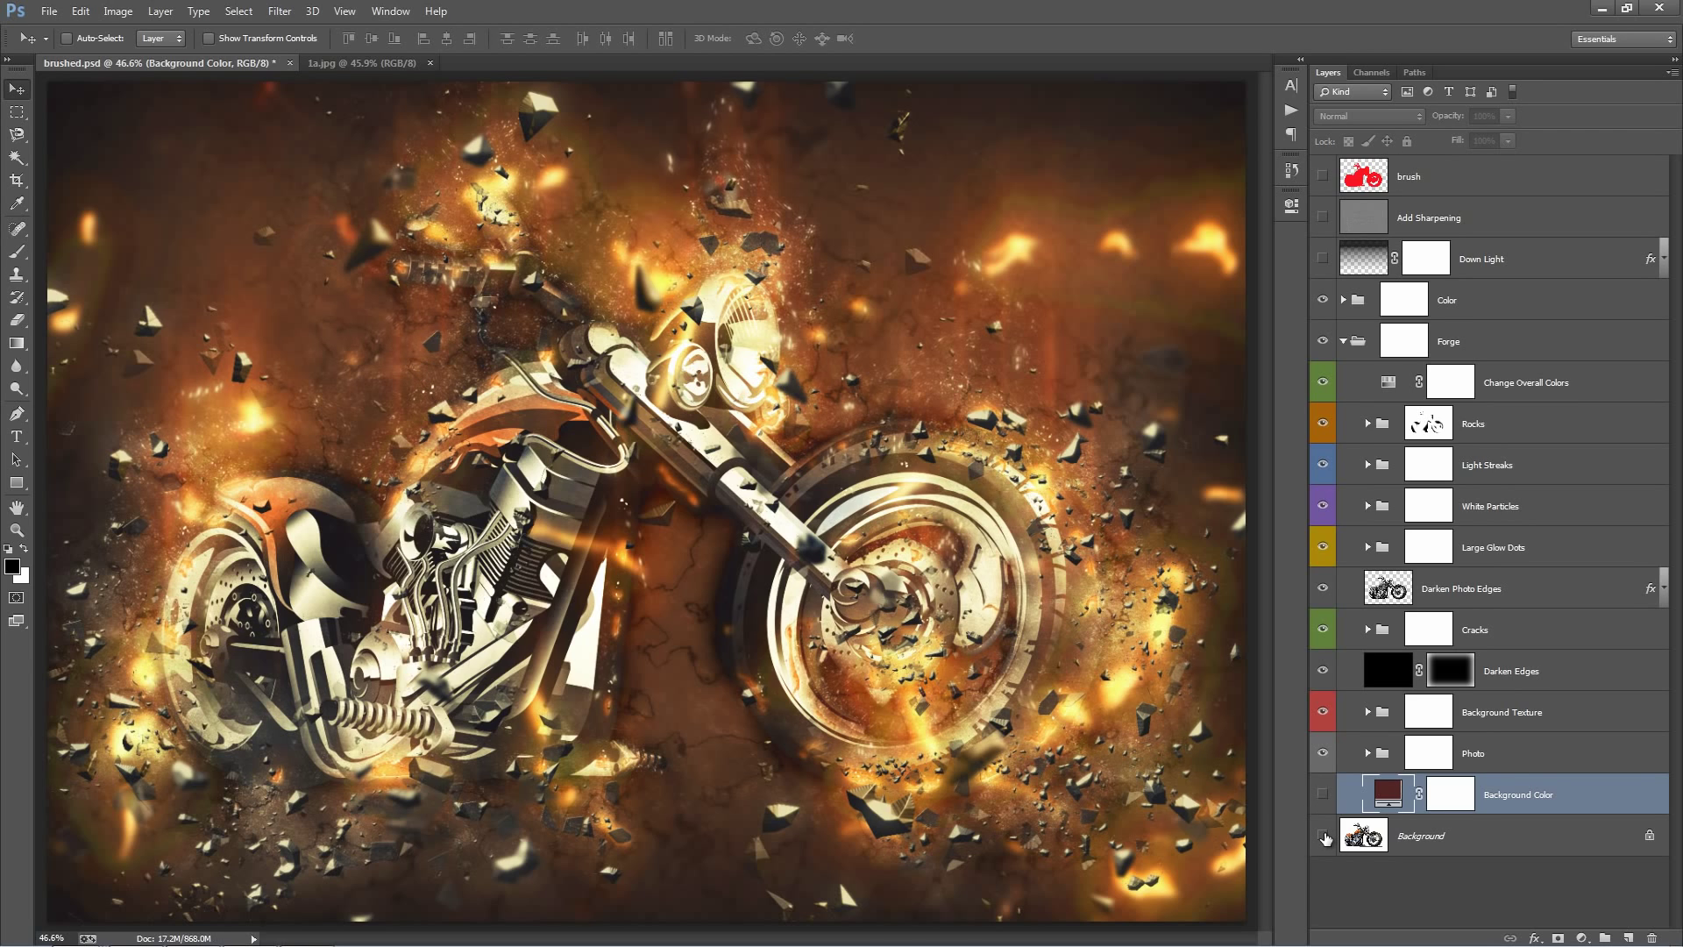
{"action": "left_click", "coordinate": [1323, 836]}
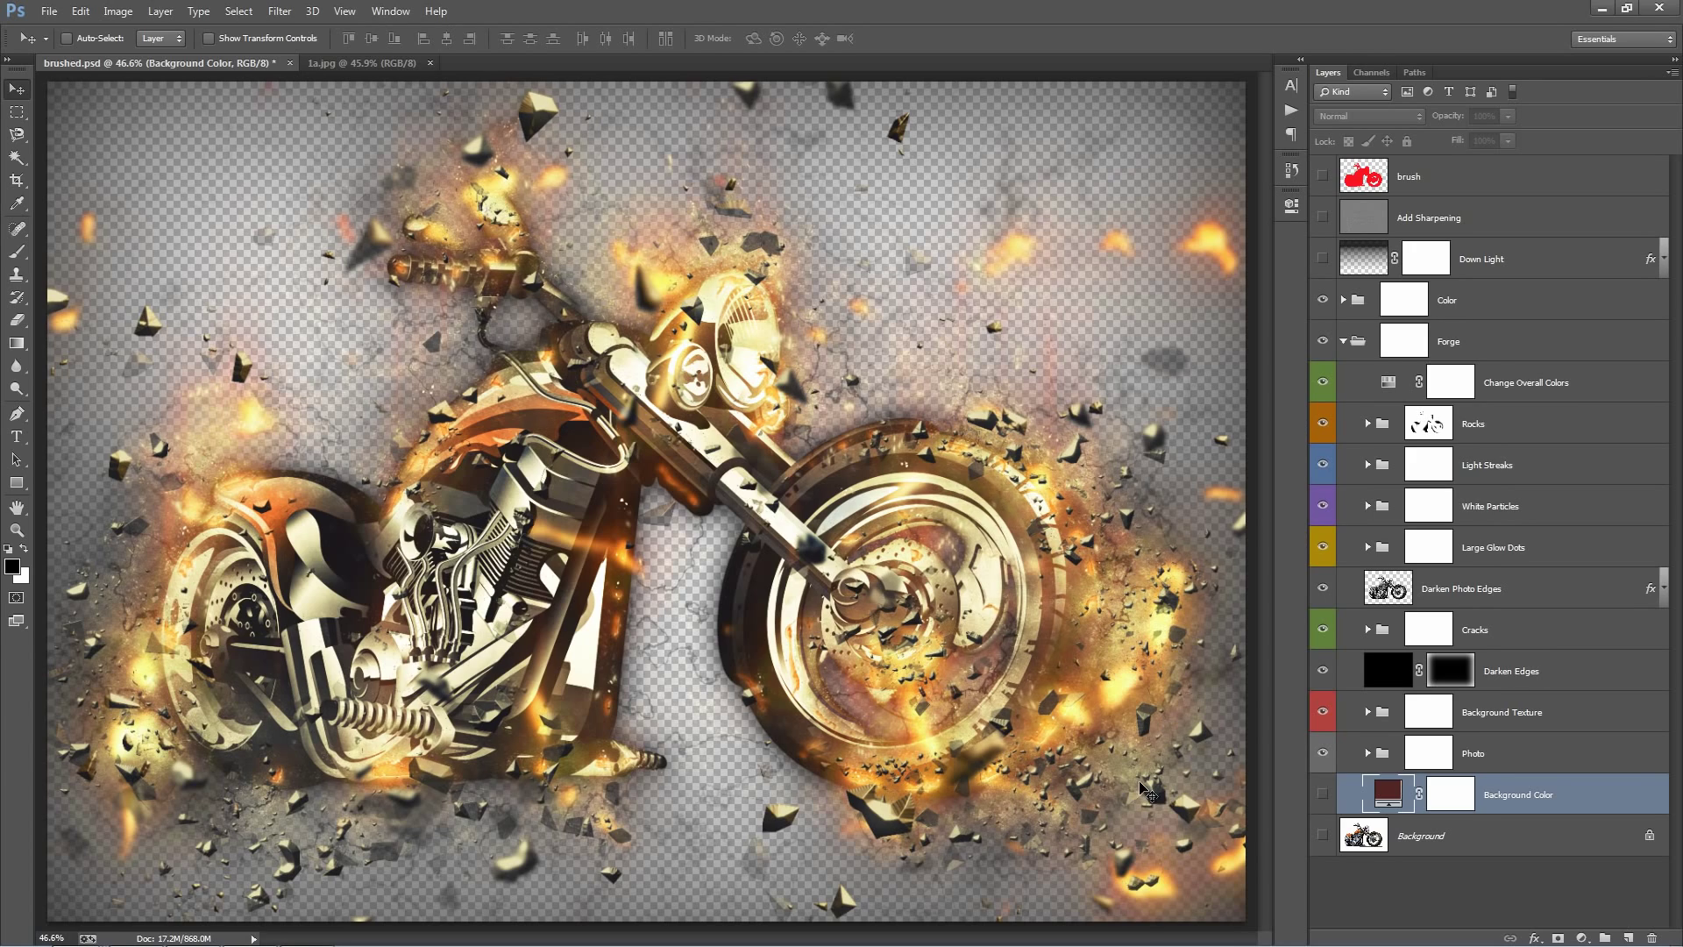
{"action": "left_click", "coordinate": [1323, 835]}
{"action": "left_click", "coordinate": [1322, 795]}
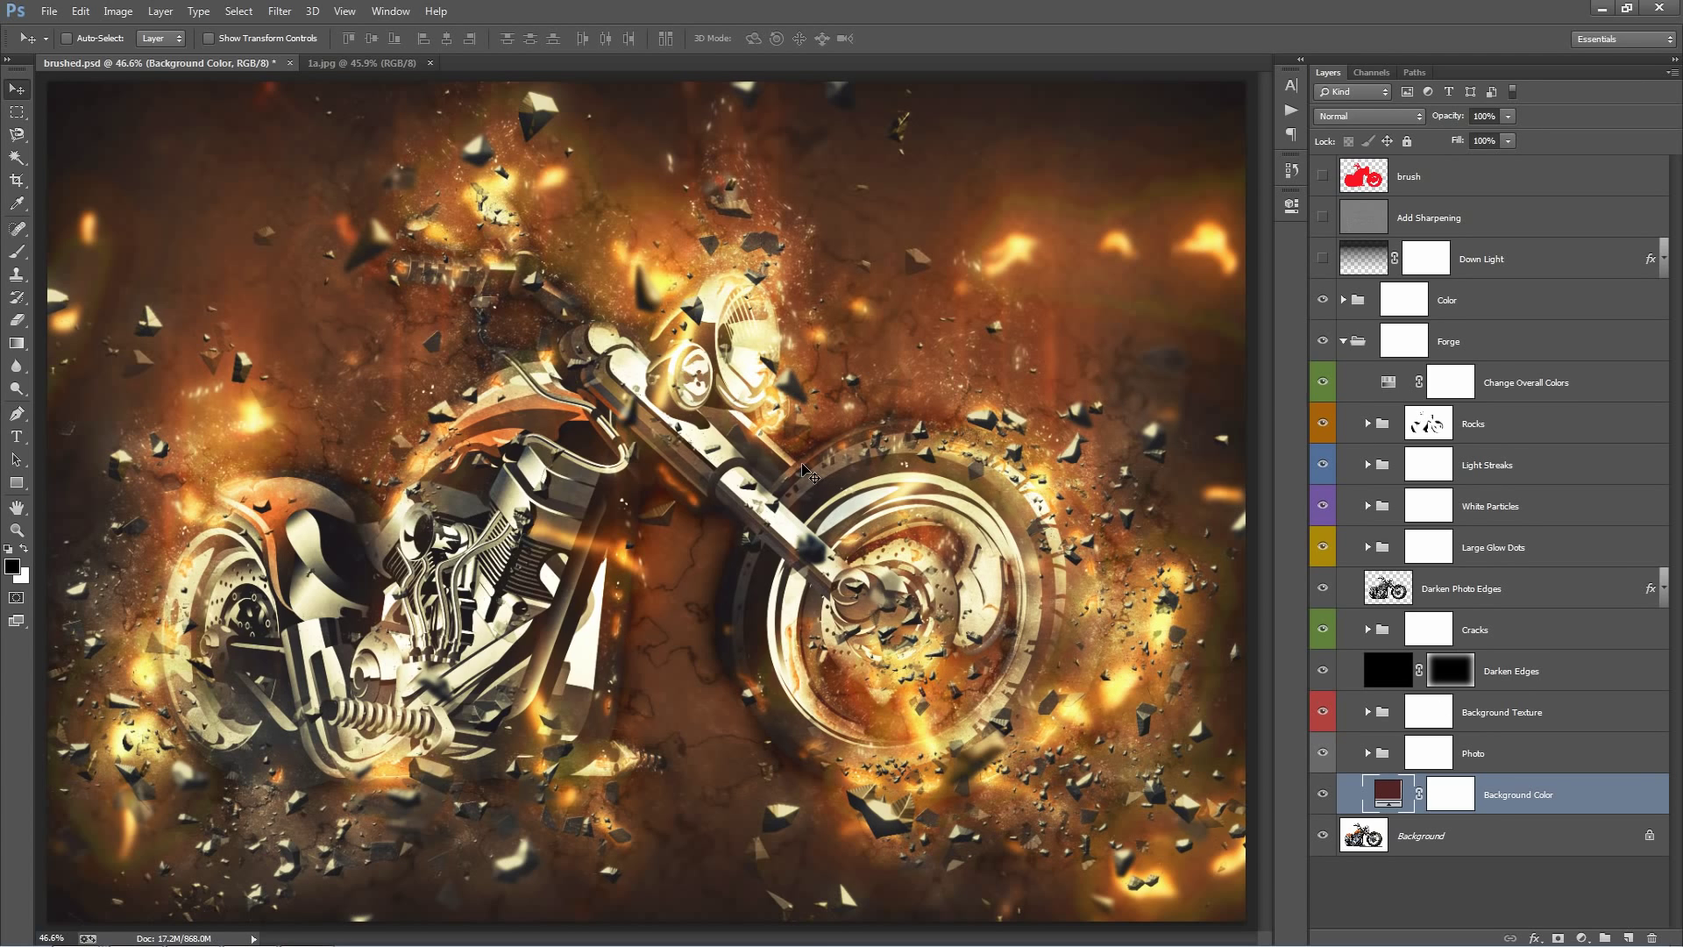
{"action": "left_click", "coordinate": [1494, 504]}
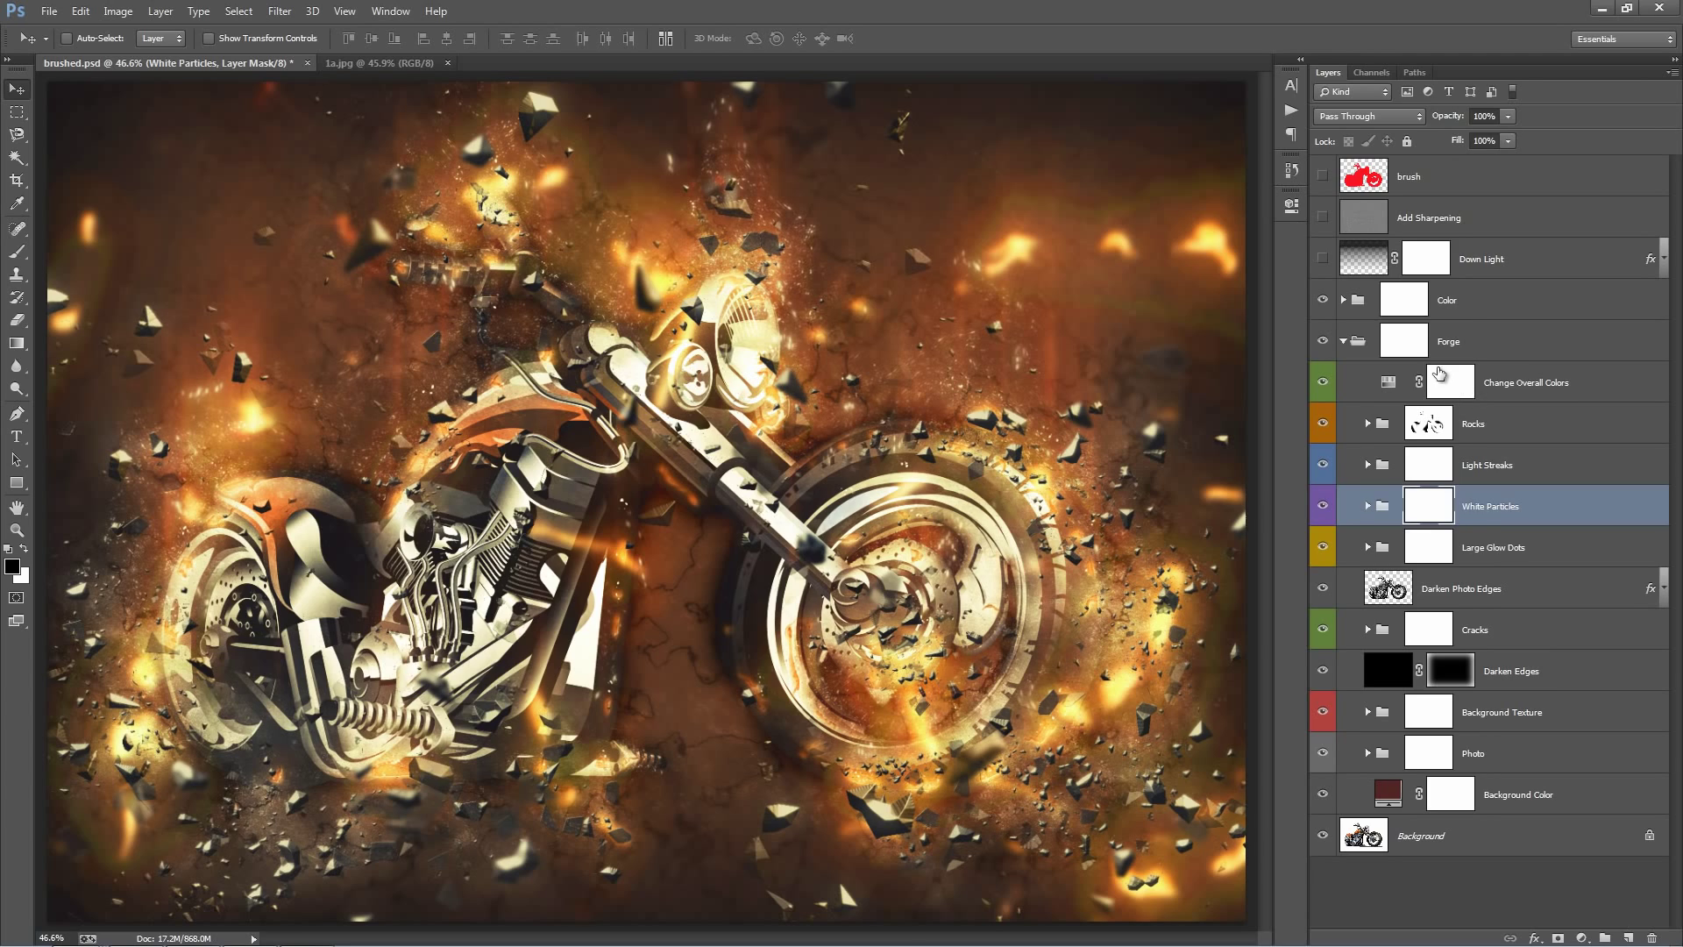
{"action": "left_click", "coordinate": [1516, 355]}
{"action": "left_click", "coordinate": [1533, 475]}
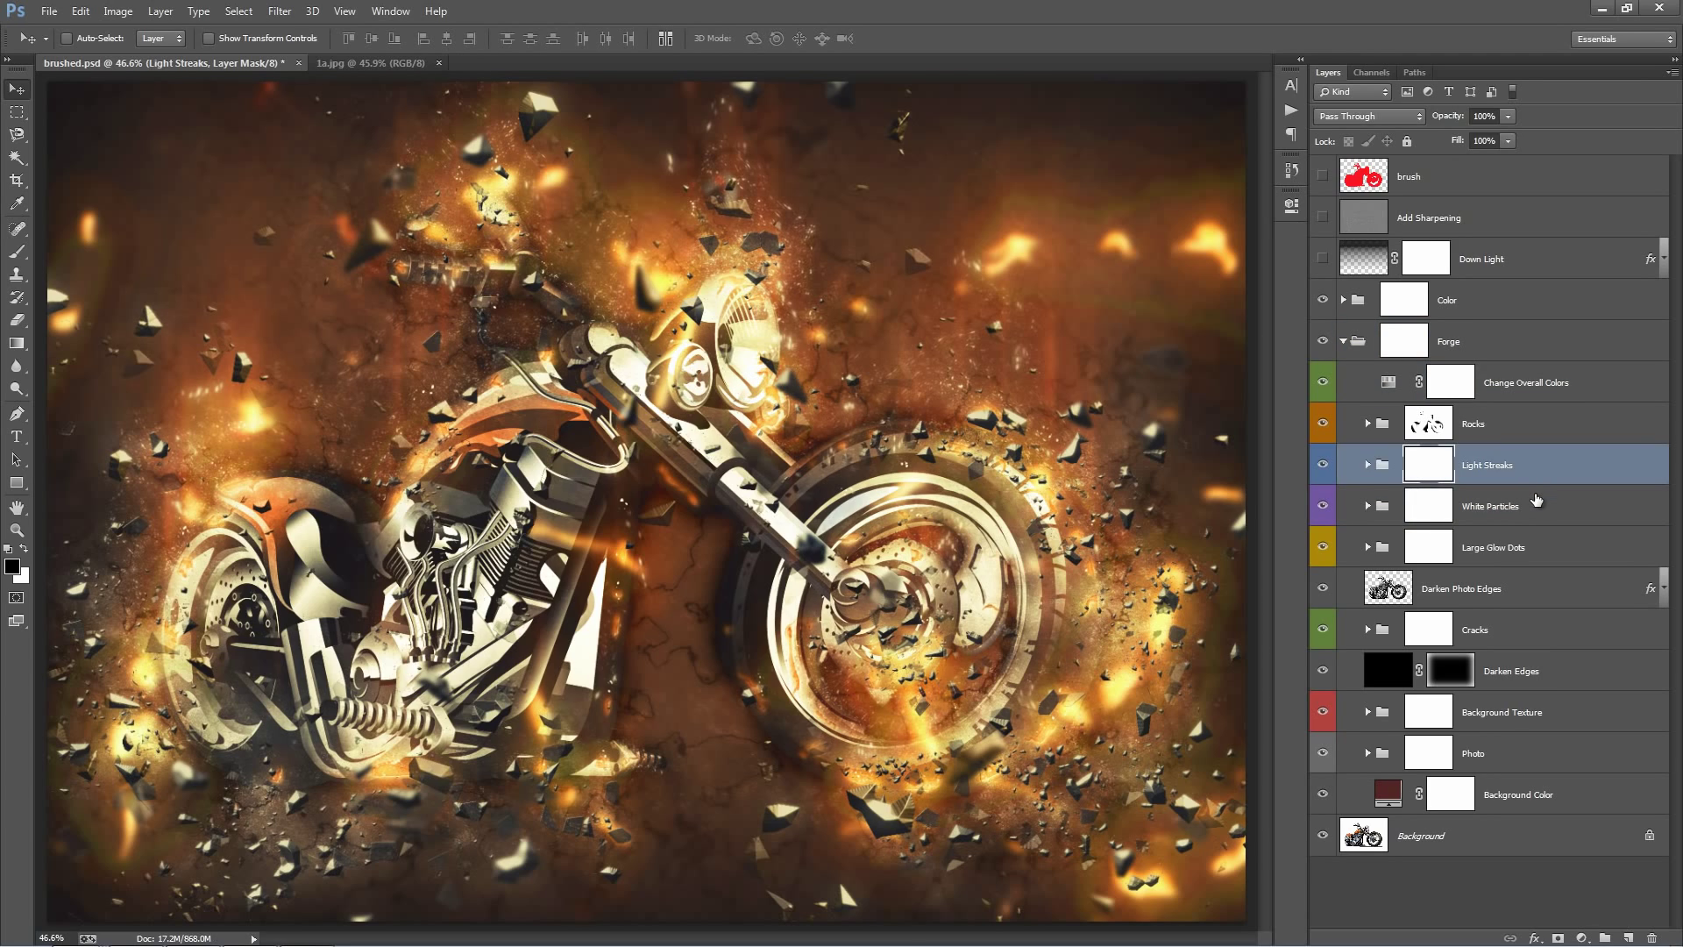
Toggle the Large Glow Dots Strong layer off and on inside the Large Glow Dots group to examine its effect, and collapse the group
{"action": "left_click", "coordinate": [1536, 500]}
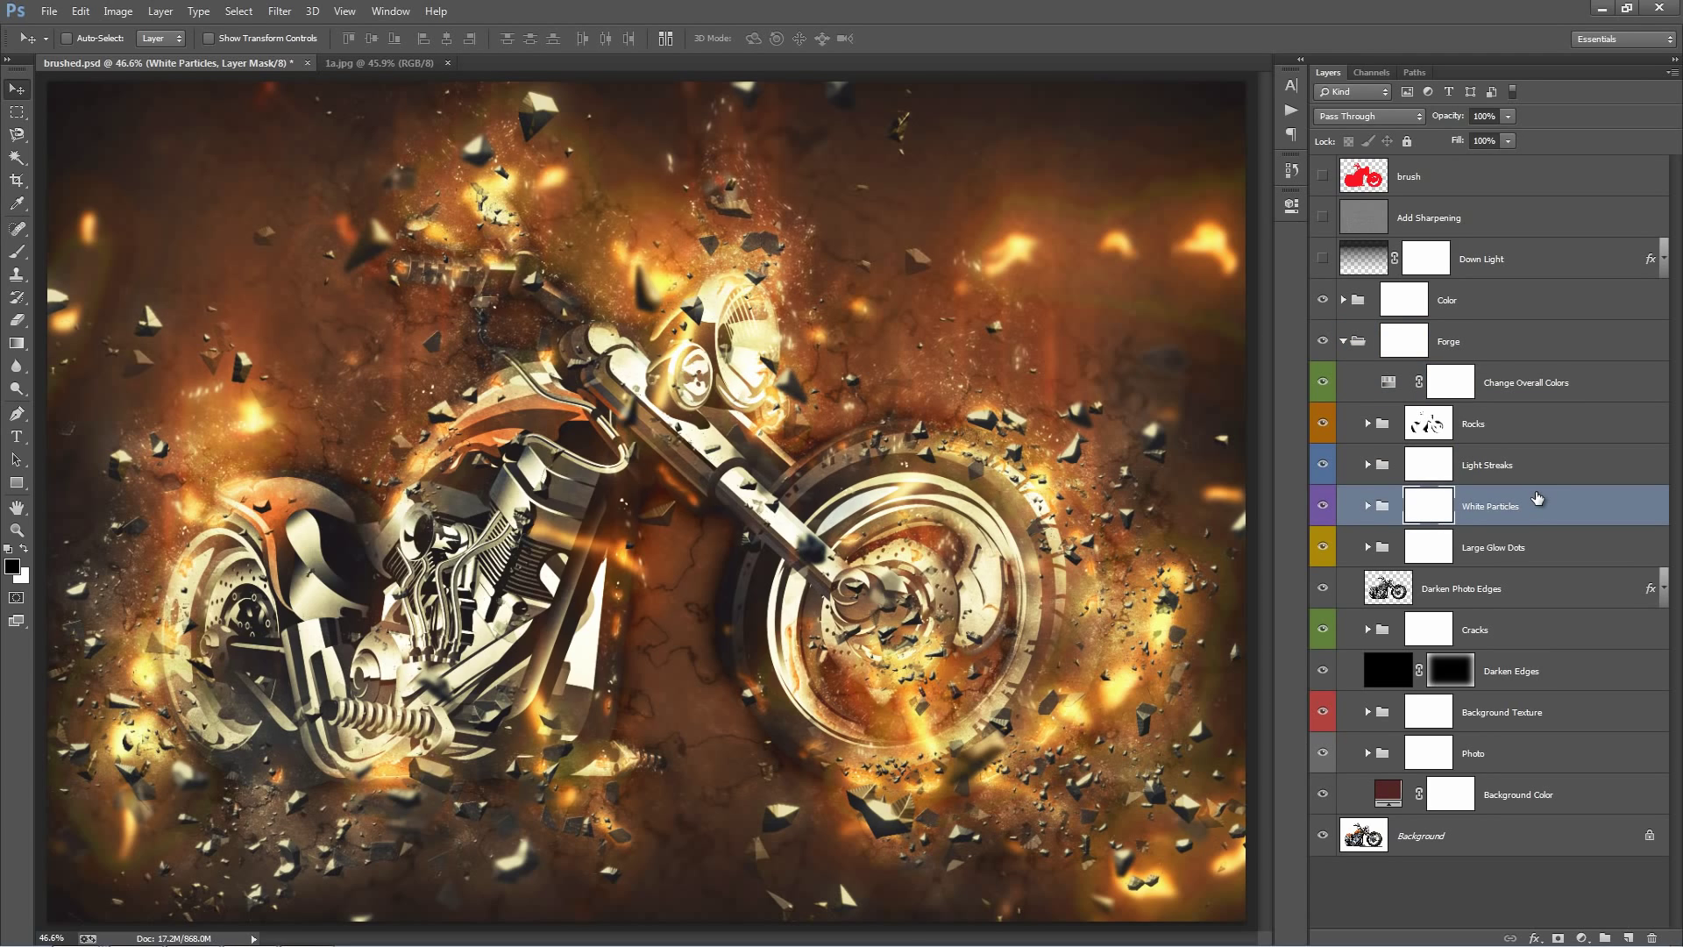
{"action": "left_click", "coordinate": [1540, 554]}
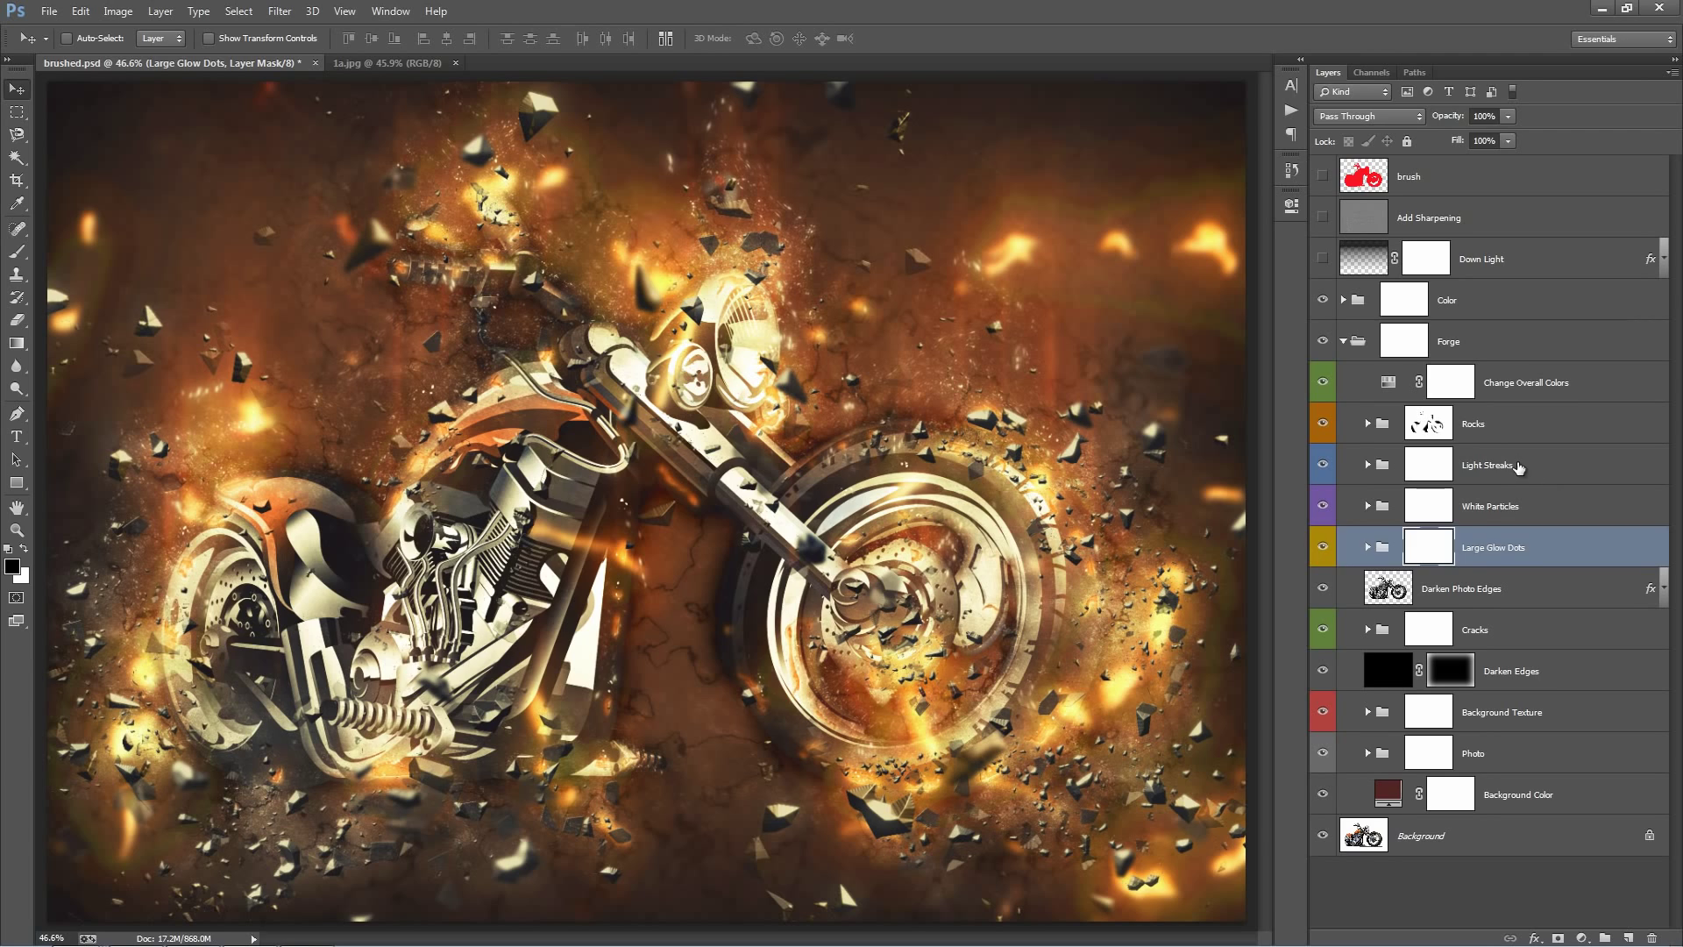
{"action": "left_click", "coordinate": [1526, 473]}
{"action": "left_click", "coordinate": [1540, 554]}
{"action": "left_click", "coordinate": [1368, 546]}
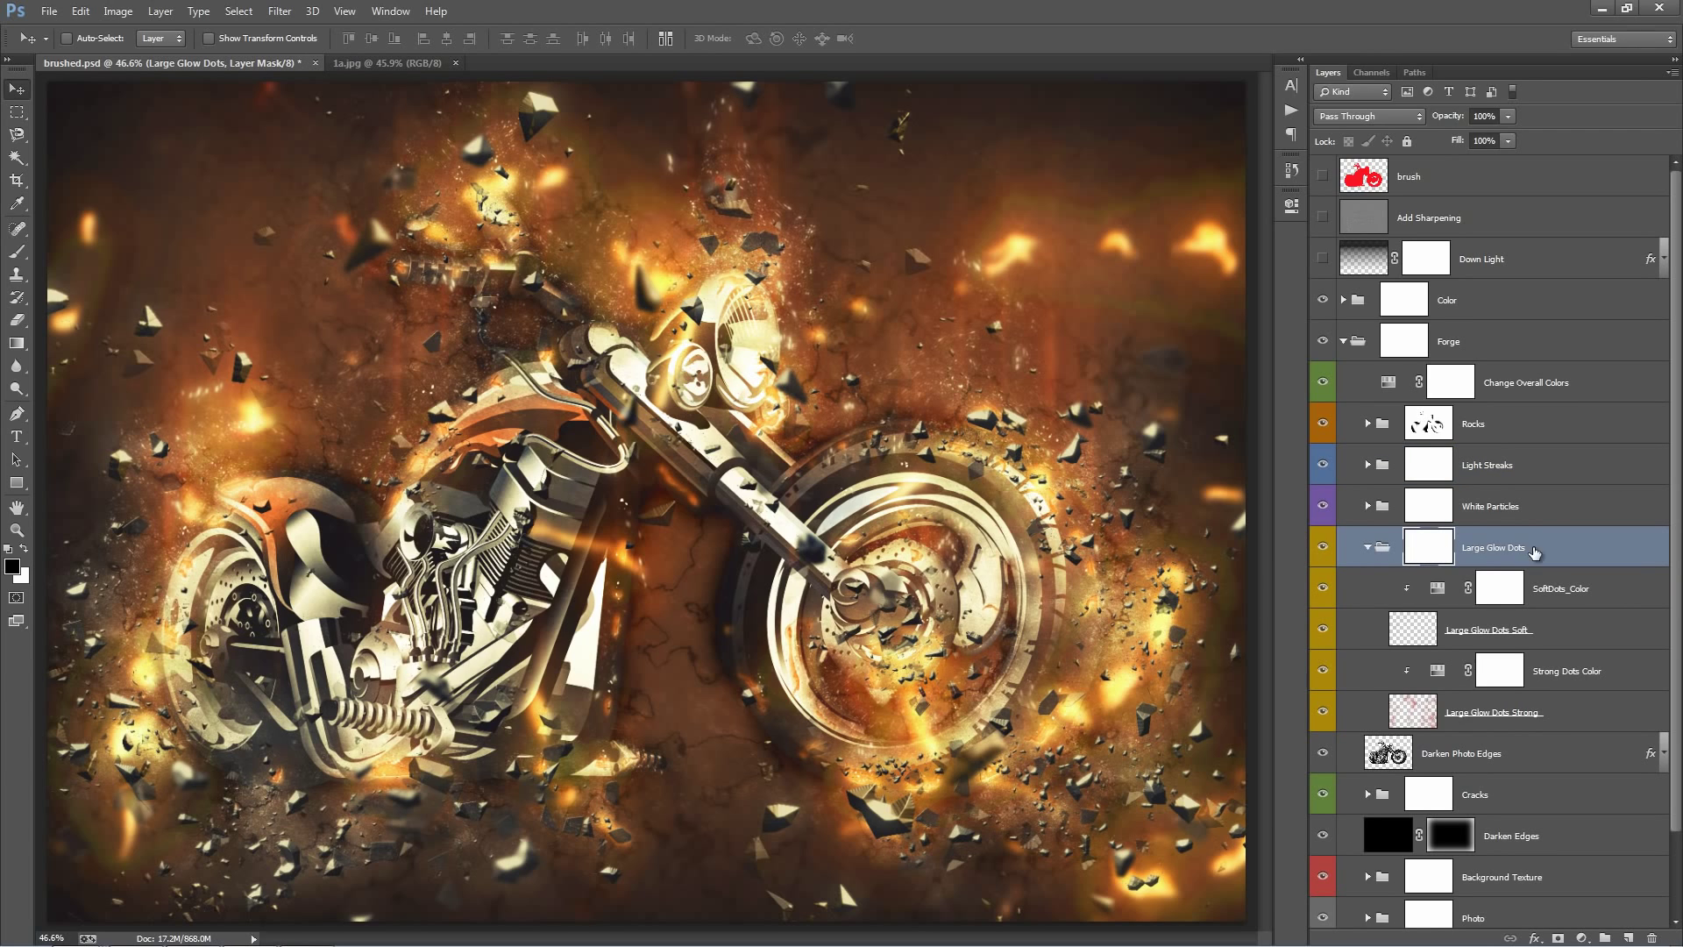
{"action": "left_click", "coordinate": [1324, 711]}
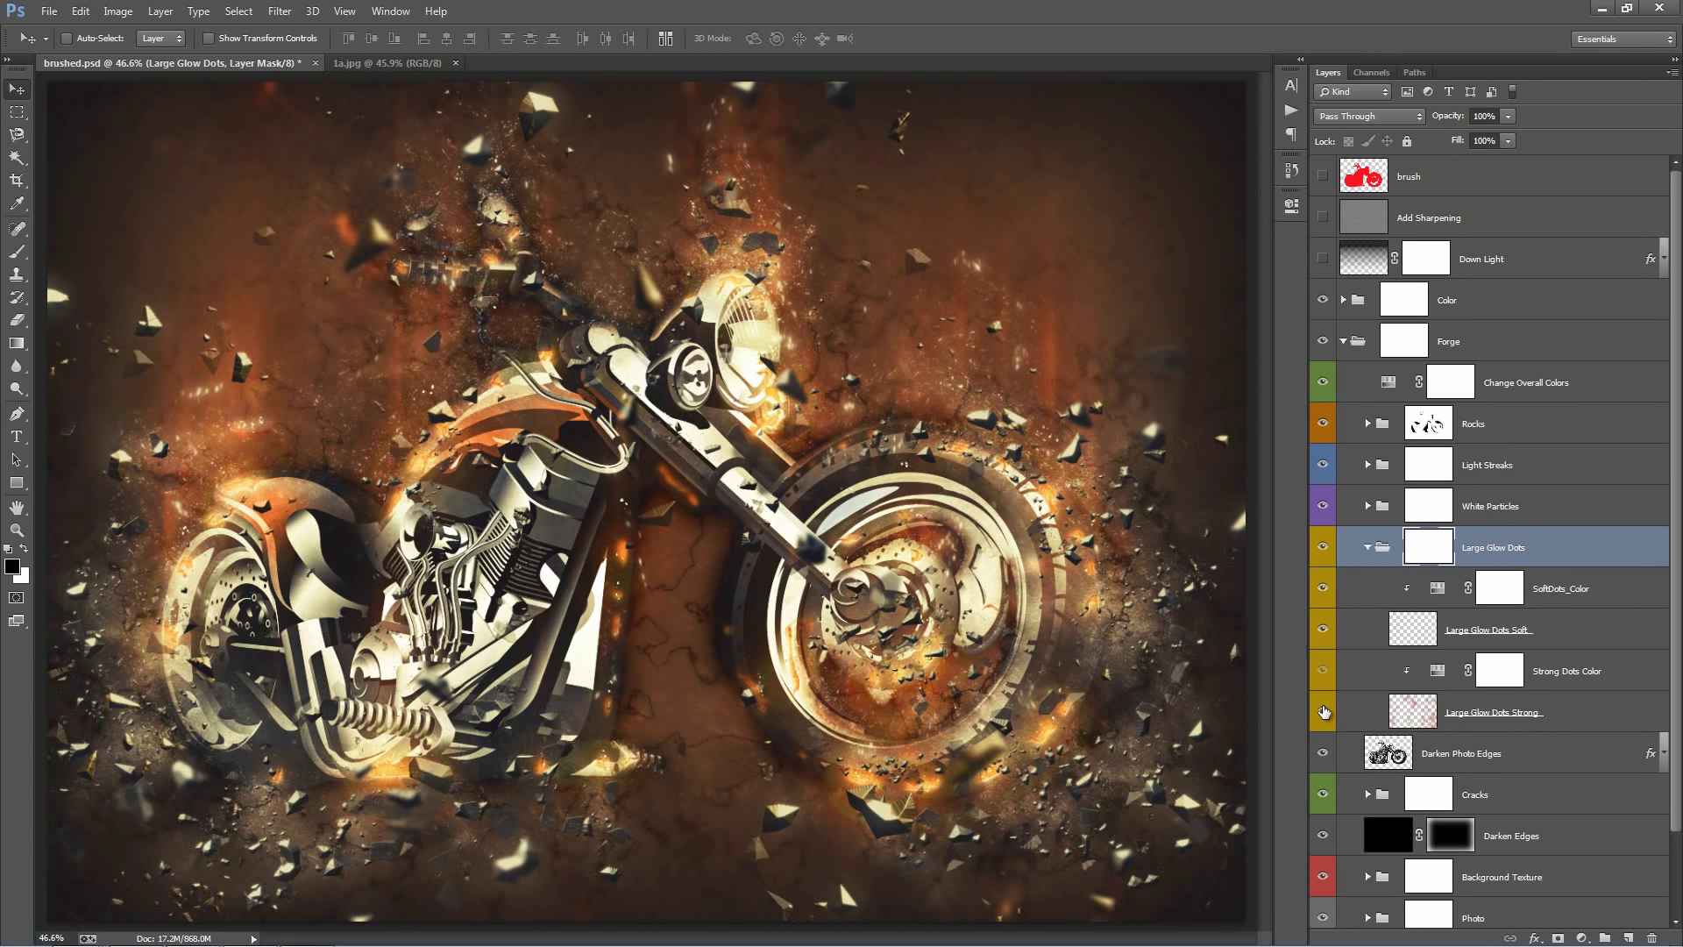
{"action": "left_click", "coordinate": [1325, 711]}
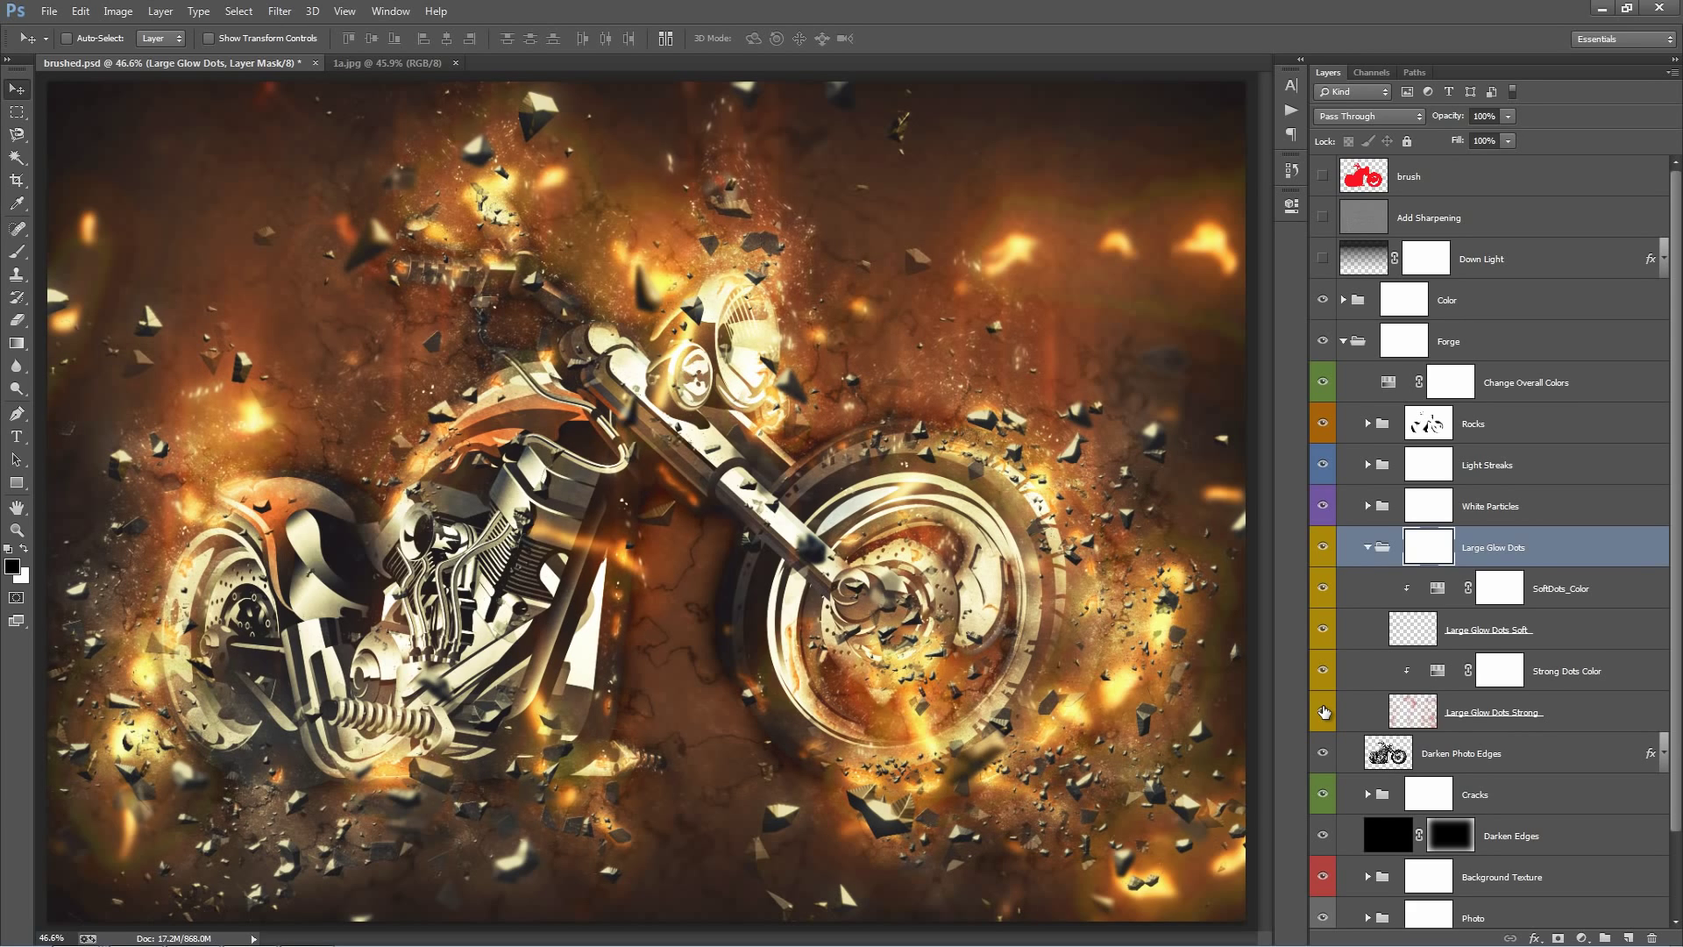
{"action": "left_click", "coordinate": [1368, 547]}
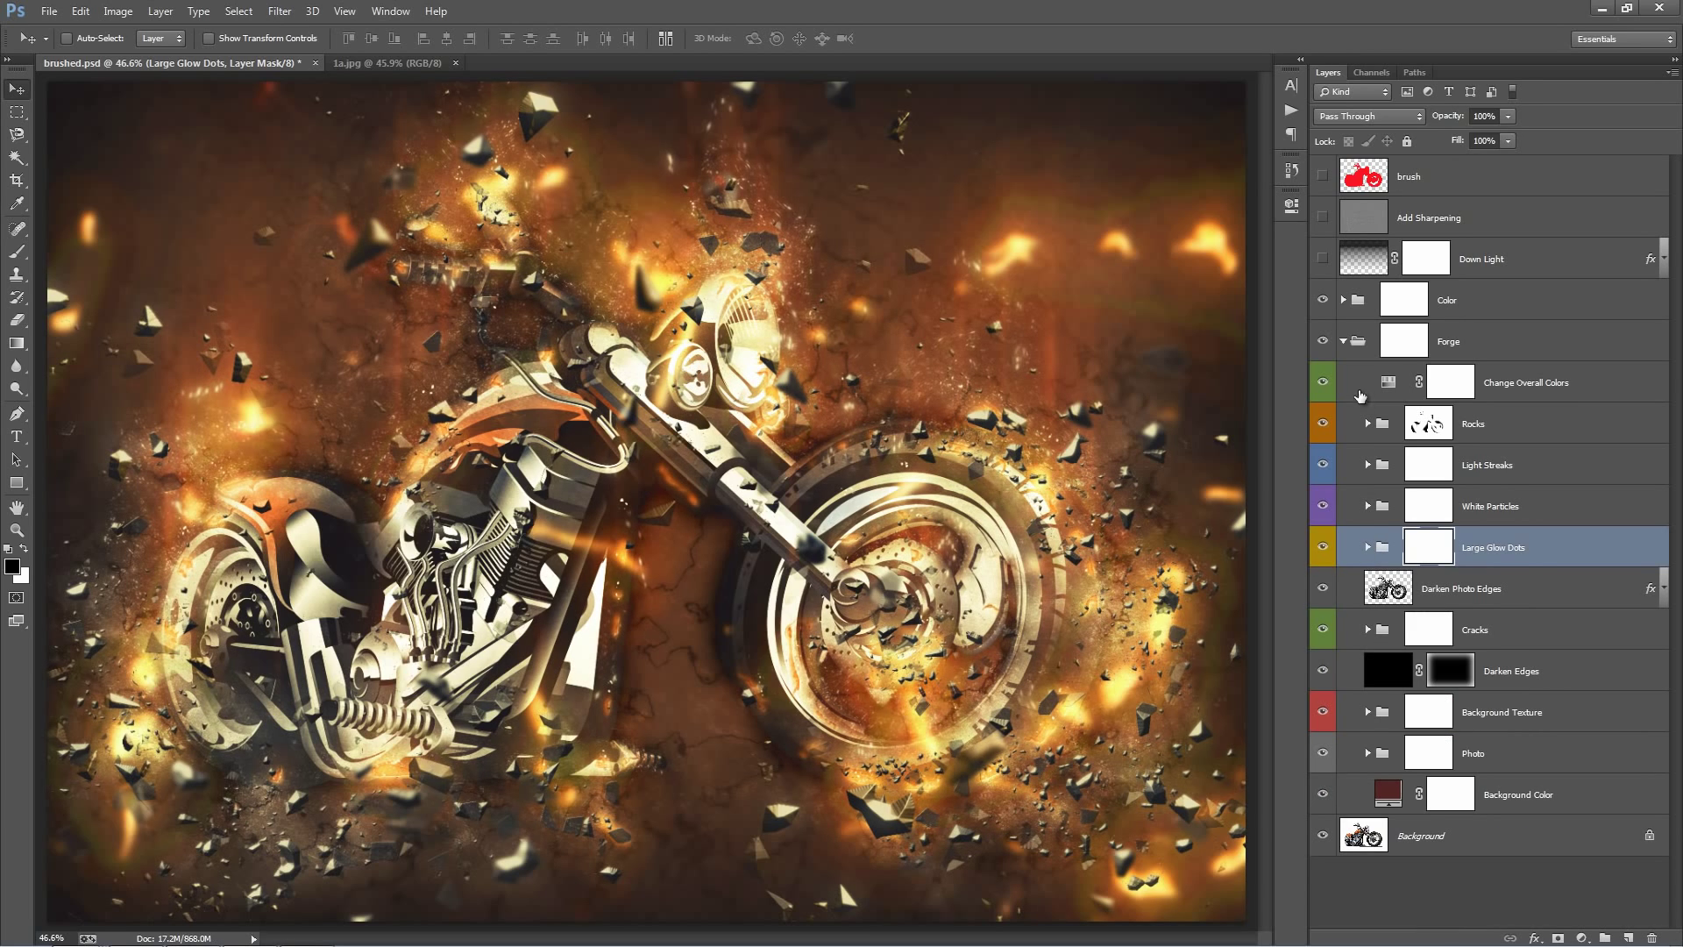
Collapse the Forge group, enable Color Option 1 in the Color group and lower its opacity, and collapse the Color group
{"action": "left_click", "coordinate": [1356, 344]}
{"action": "left_click", "coordinate": [1342, 341]}
{"action": "left_click", "coordinate": [1343, 299]}
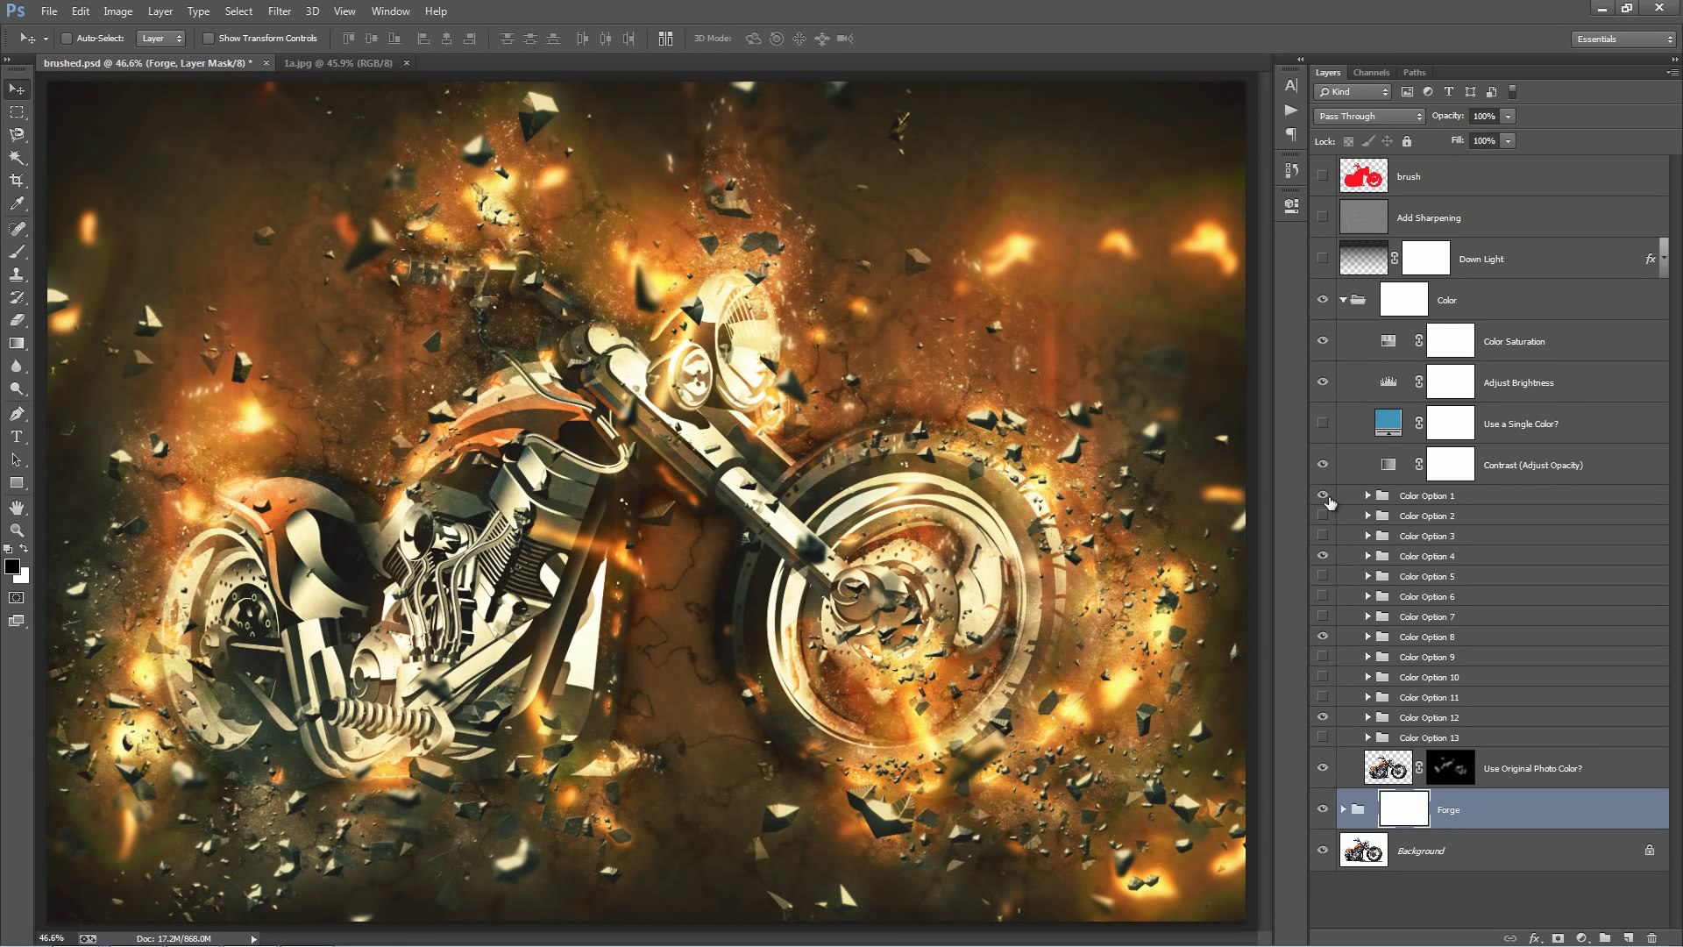
{"action": "left_click", "coordinate": [1425, 497]}
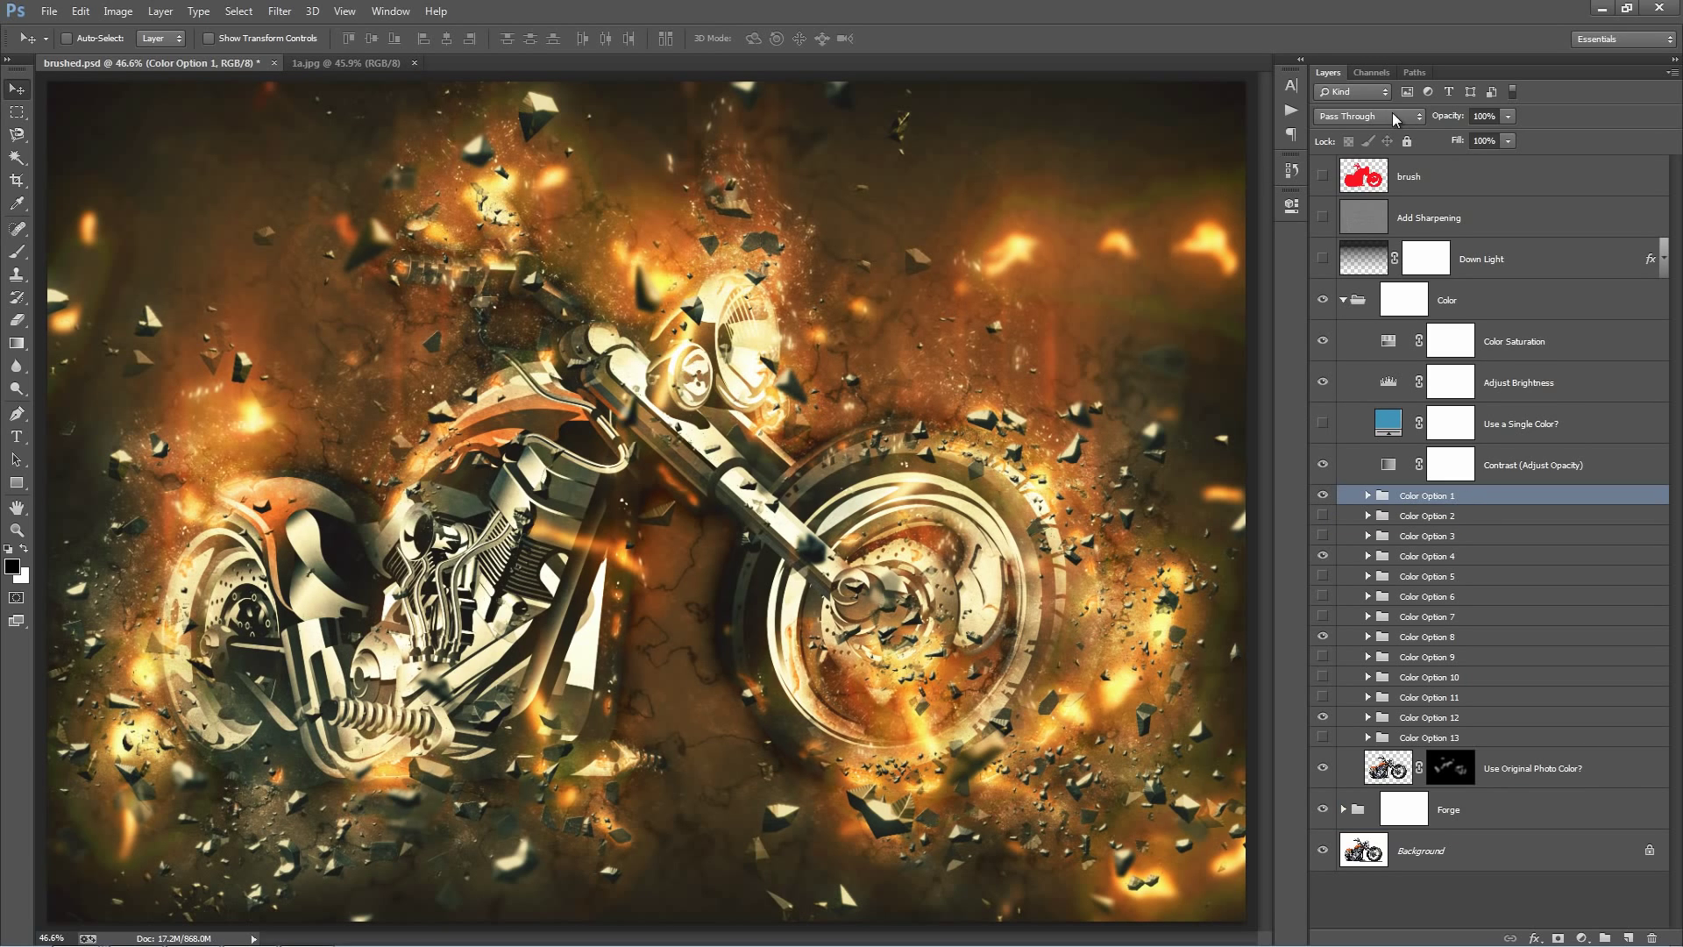
{"action": "left_click_drag", "start_coordinate": [1451, 119], "coordinate": [199, 178]}
{"action": "left_click", "coordinate": [1342, 300]}
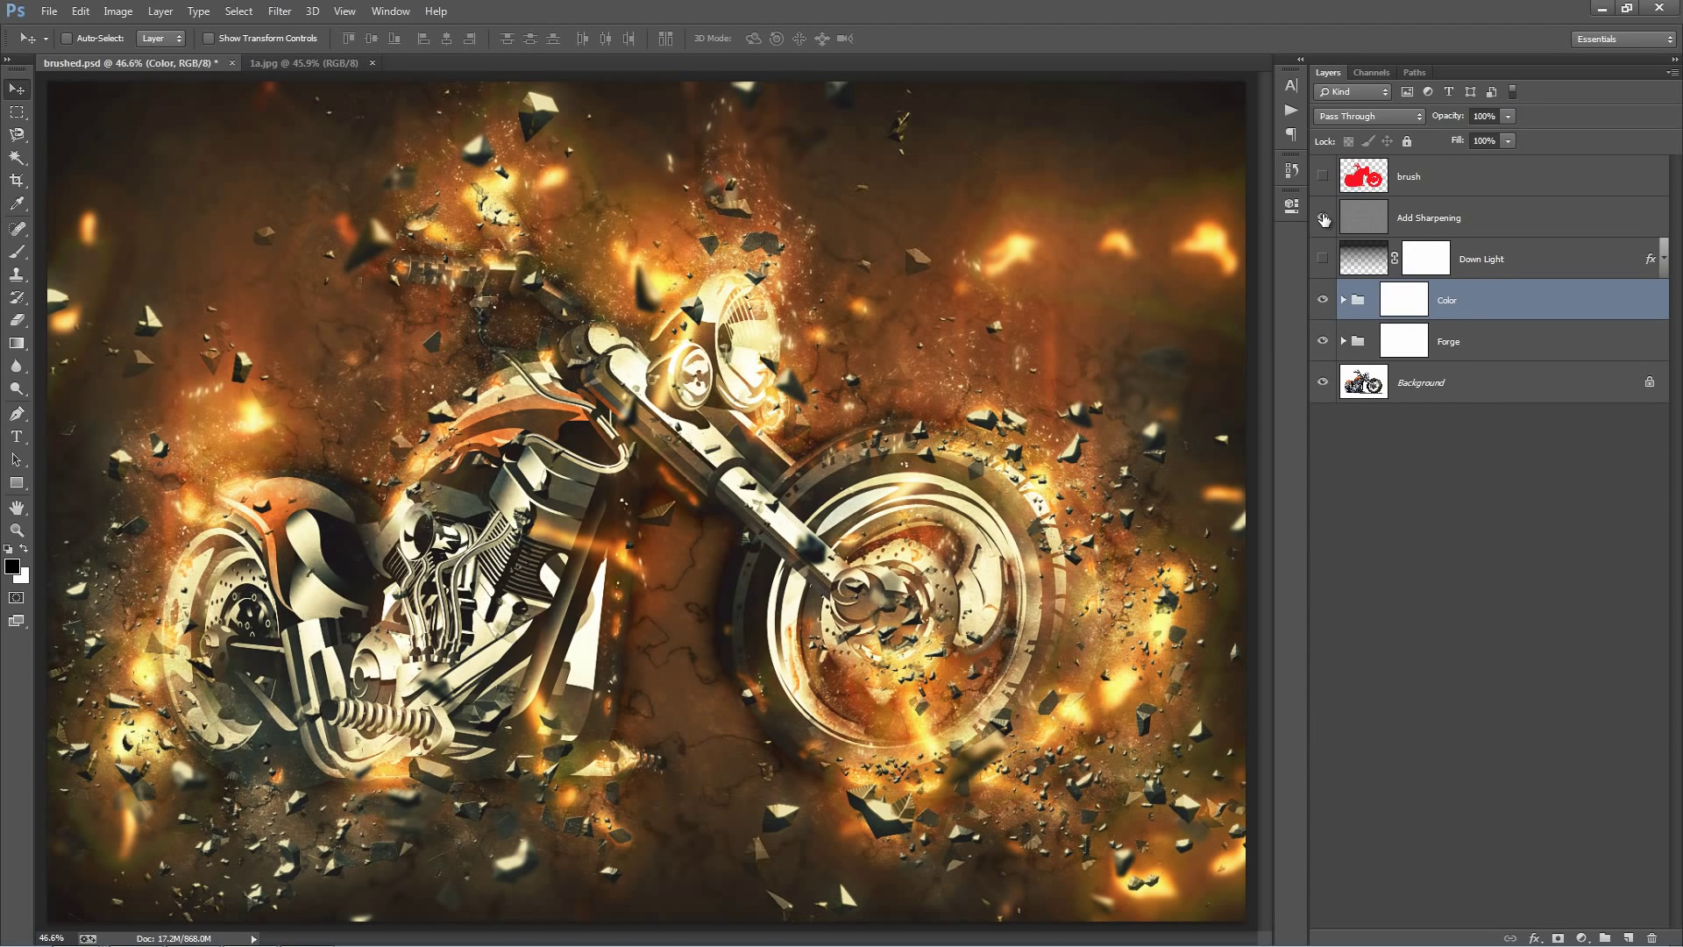
Make the Add Sharpening layer visible and group all layers from Add Sharpening down to Forge
{"action": "left_click", "coordinate": [1323, 217]}
{"action": "left_click", "coordinate": [1518, 229]}
{"action": "left_click", "coordinate": [1471, 356], "text": "shift"}
{"action": "key", "text": "ctrl+g"}
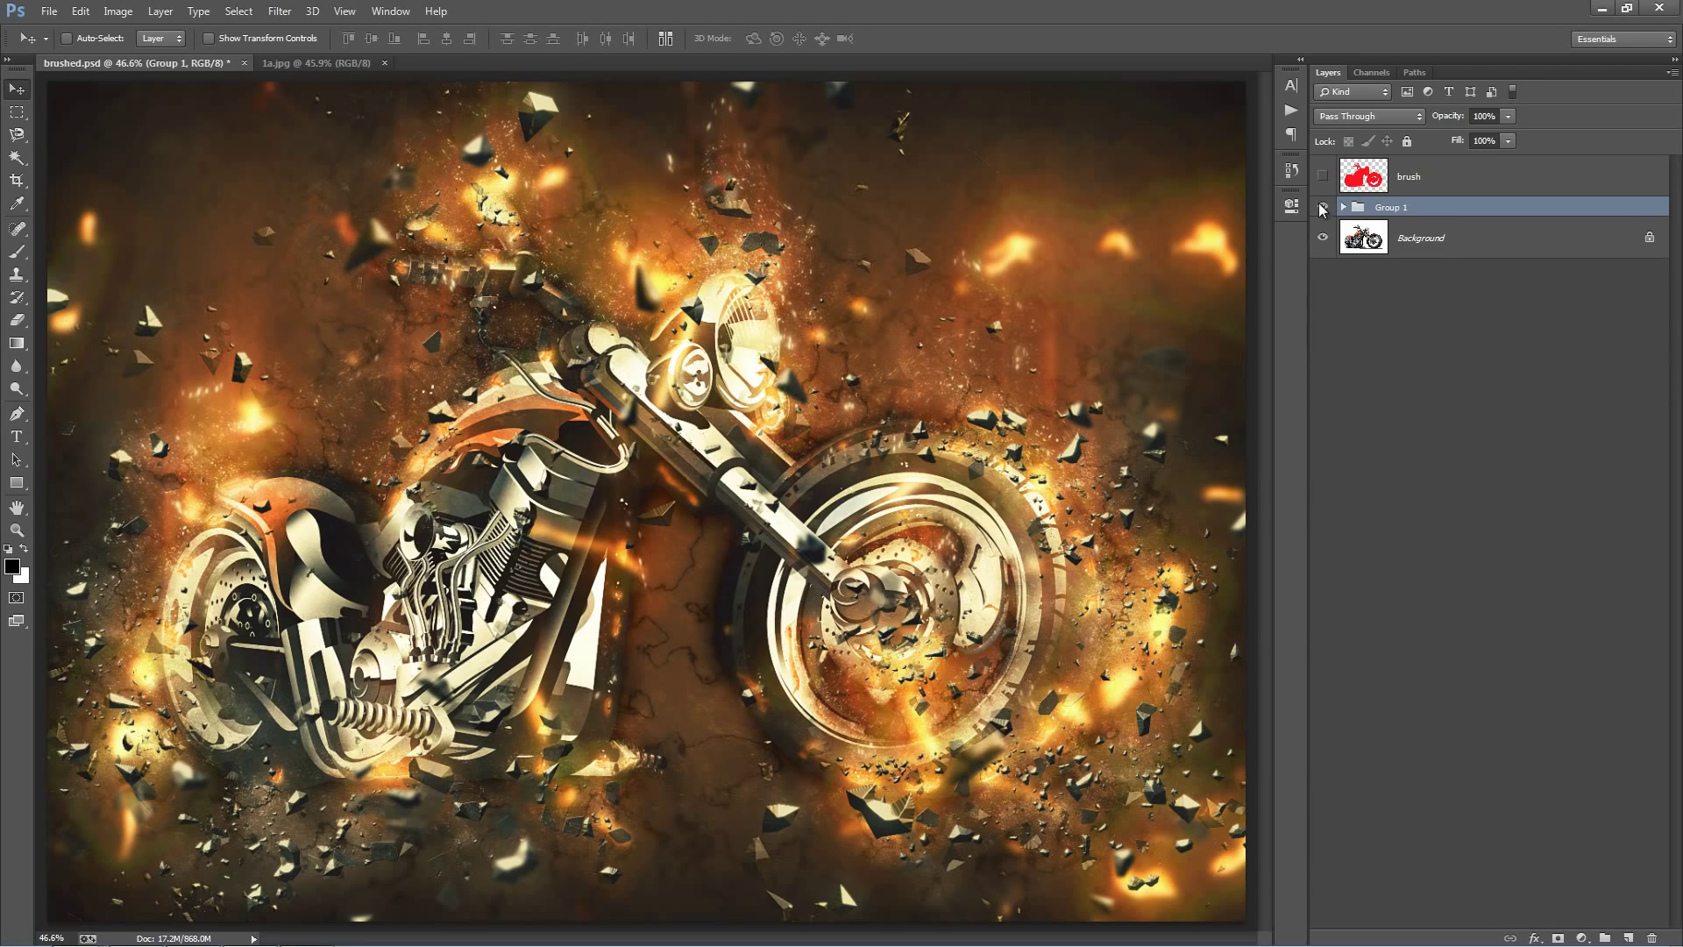
Toggle the new effect group off and on to compare the result with the original photo
{"action": "left_click", "coordinate": [1323, 208]}
{"action": "left_click", "coordinate": [1320, 206]}
{"action": "left_click", "coordinate": [1320, 206]}
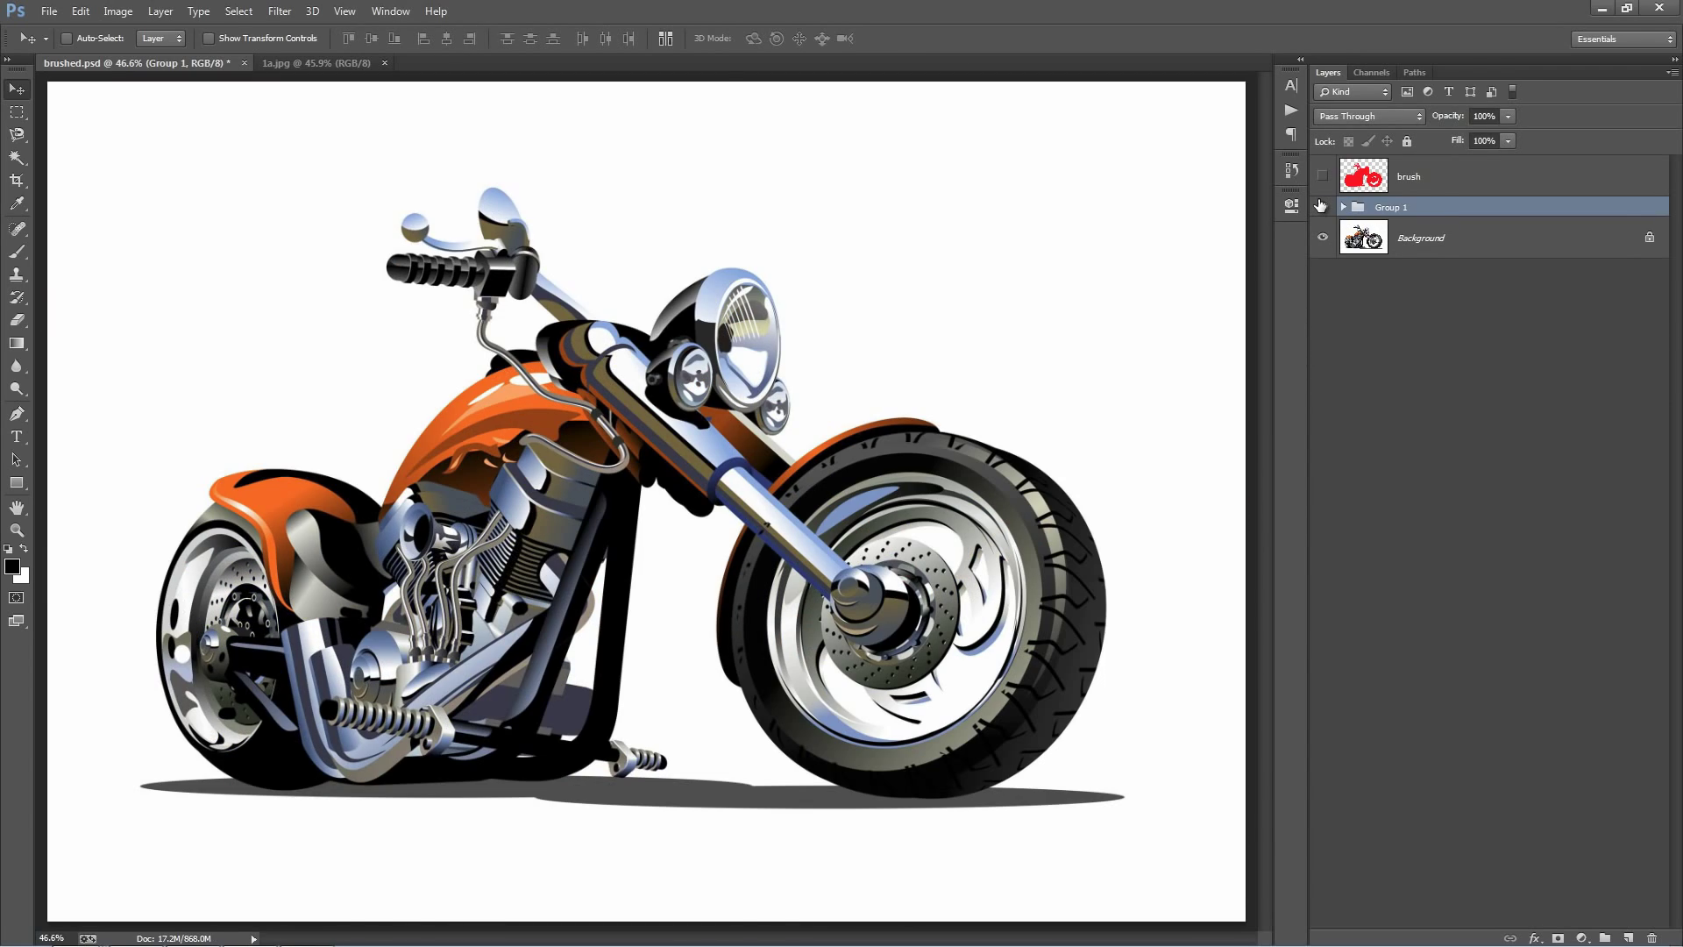
{"action": "left_click", "coordinate": [1320, 206]}
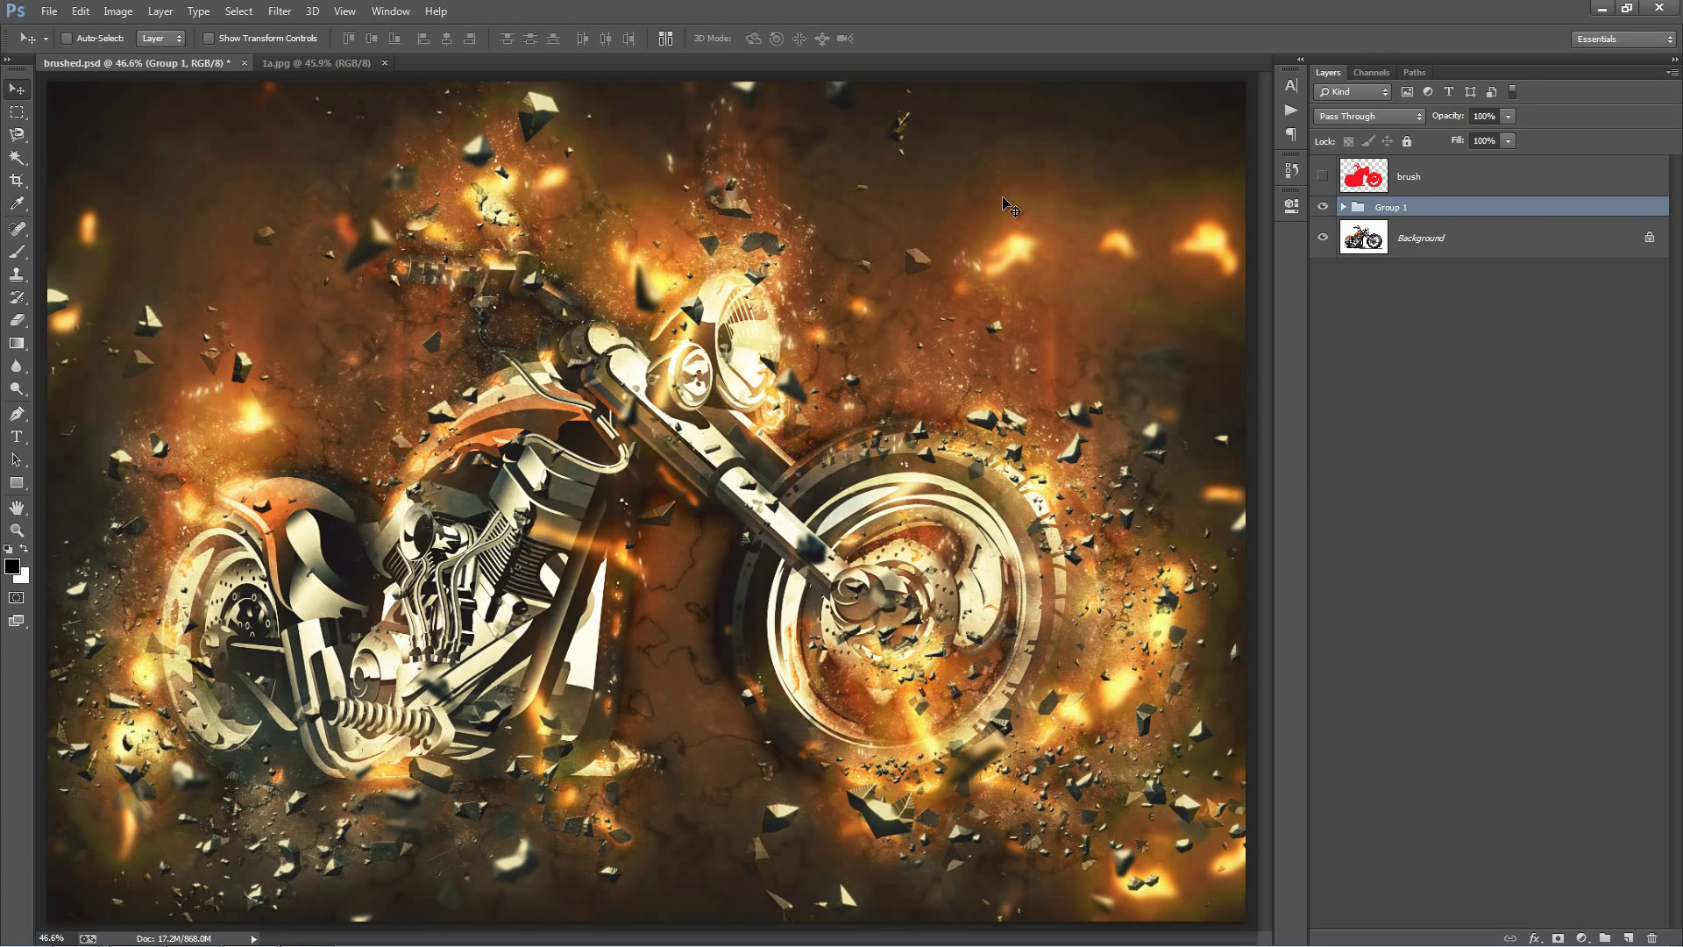
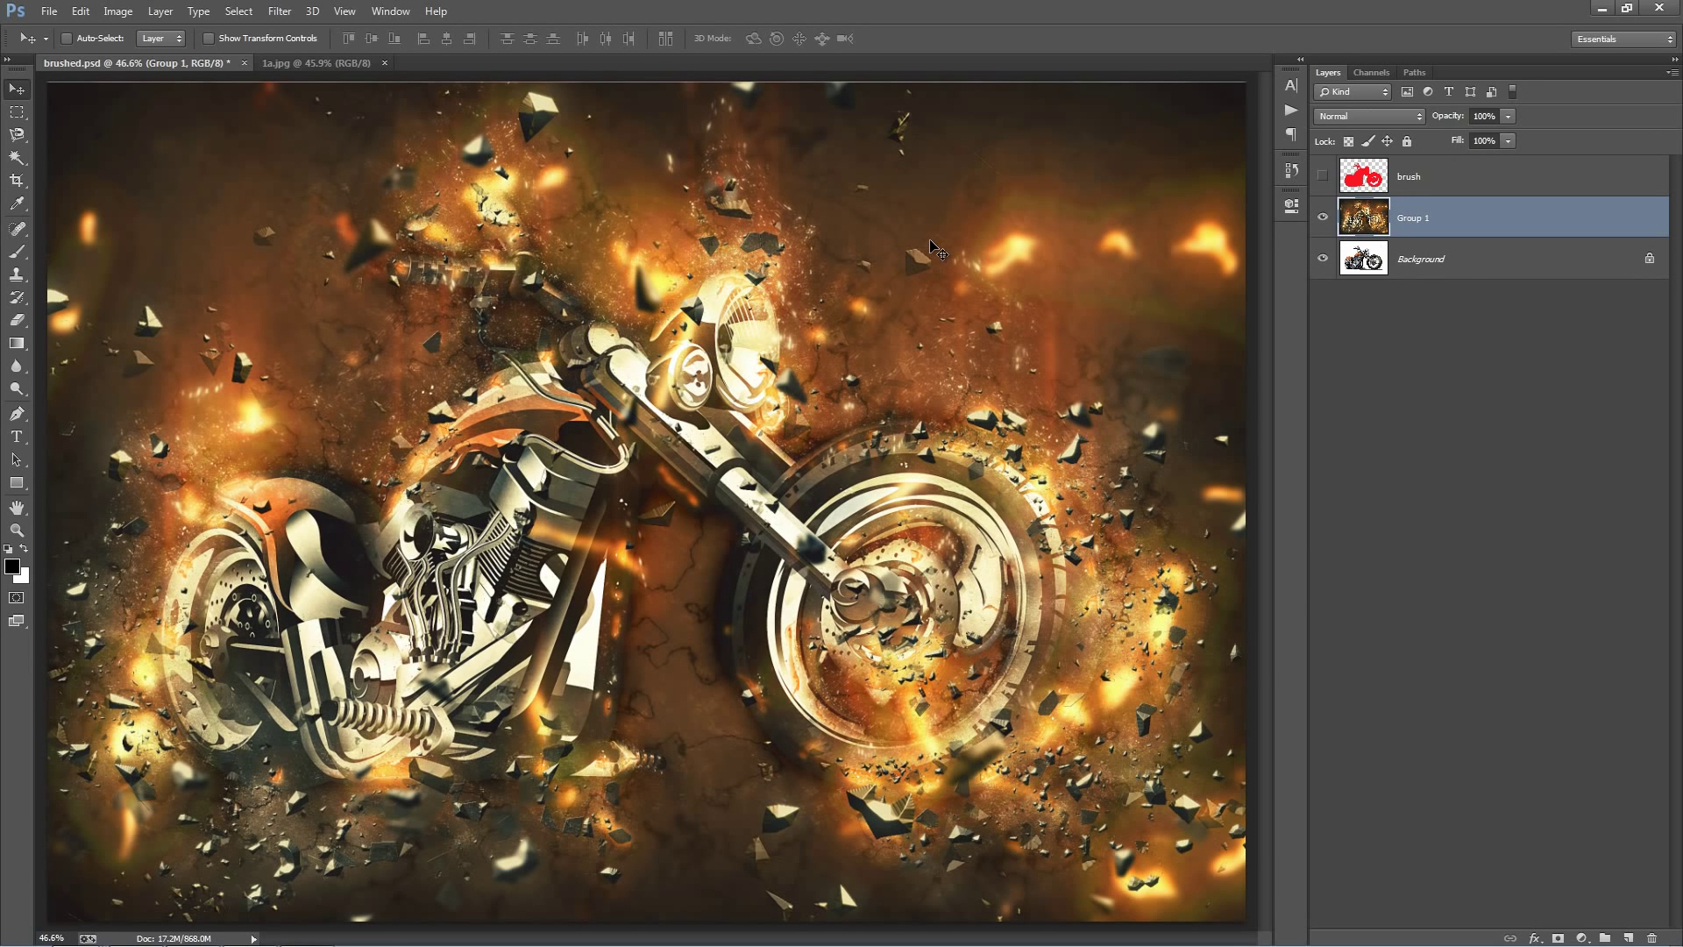
Merge the effect layer with the Background layer and delete the brush layer
{"action": "left_click", "coordinate": [1468, 259], "text": "shift"}
{"action": "key", "text": "ctrl+e"}
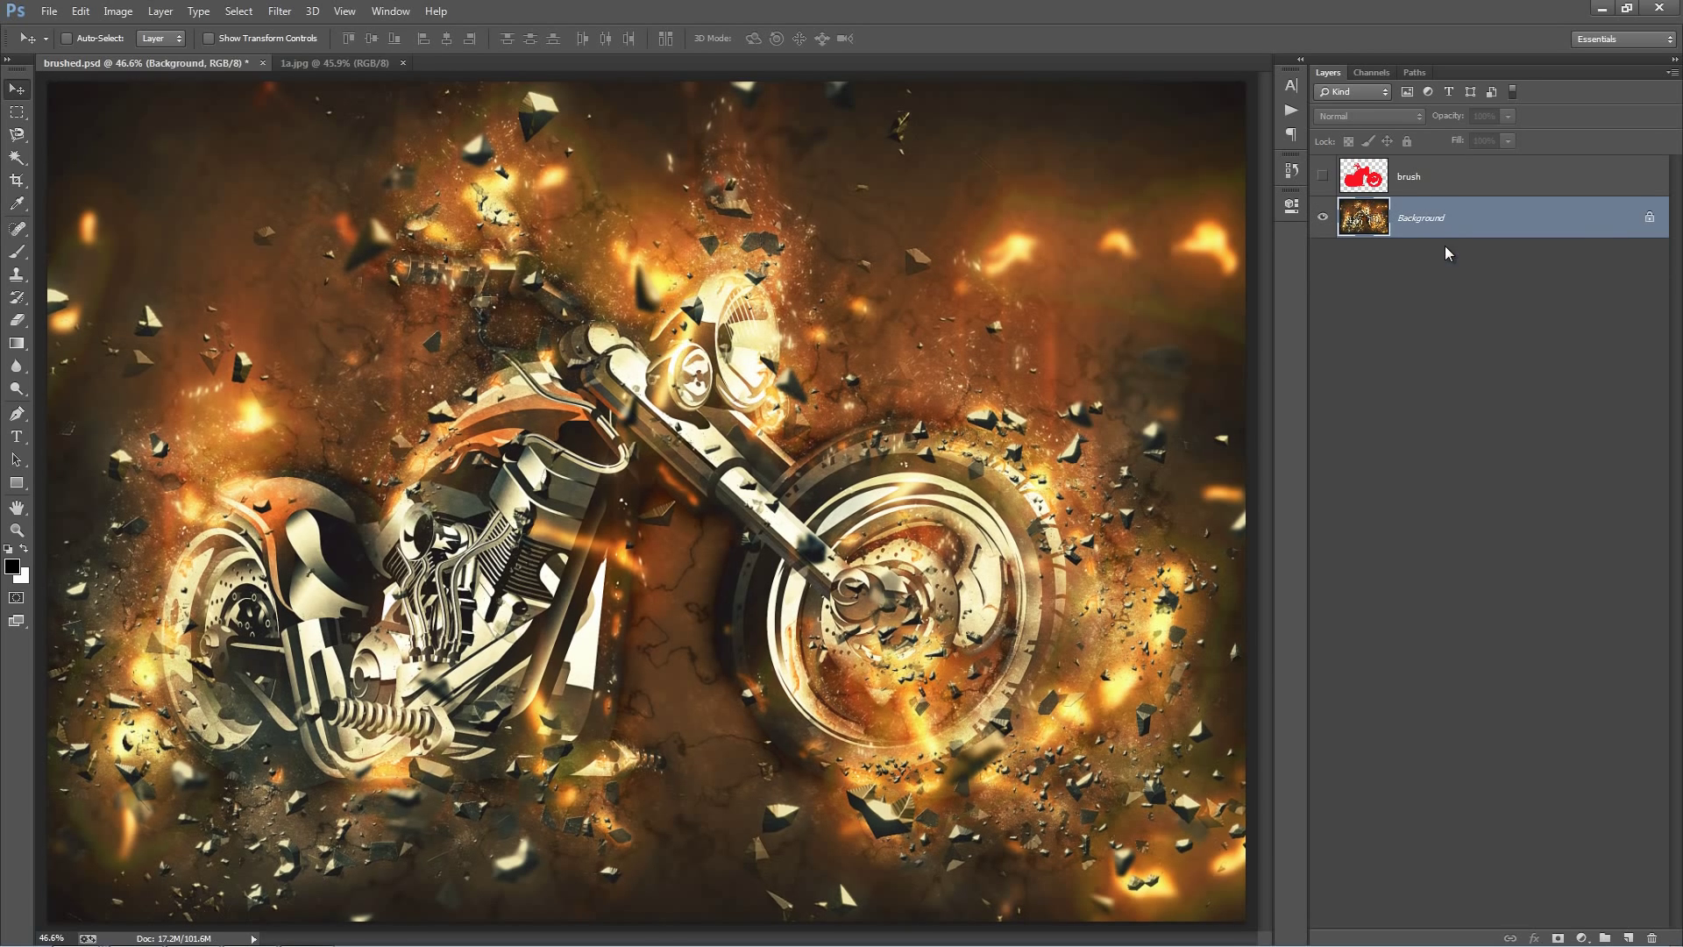
{"action": "left_click", "coordinate": [1438, 180]}
{"action": "key", "text": "Delete"}
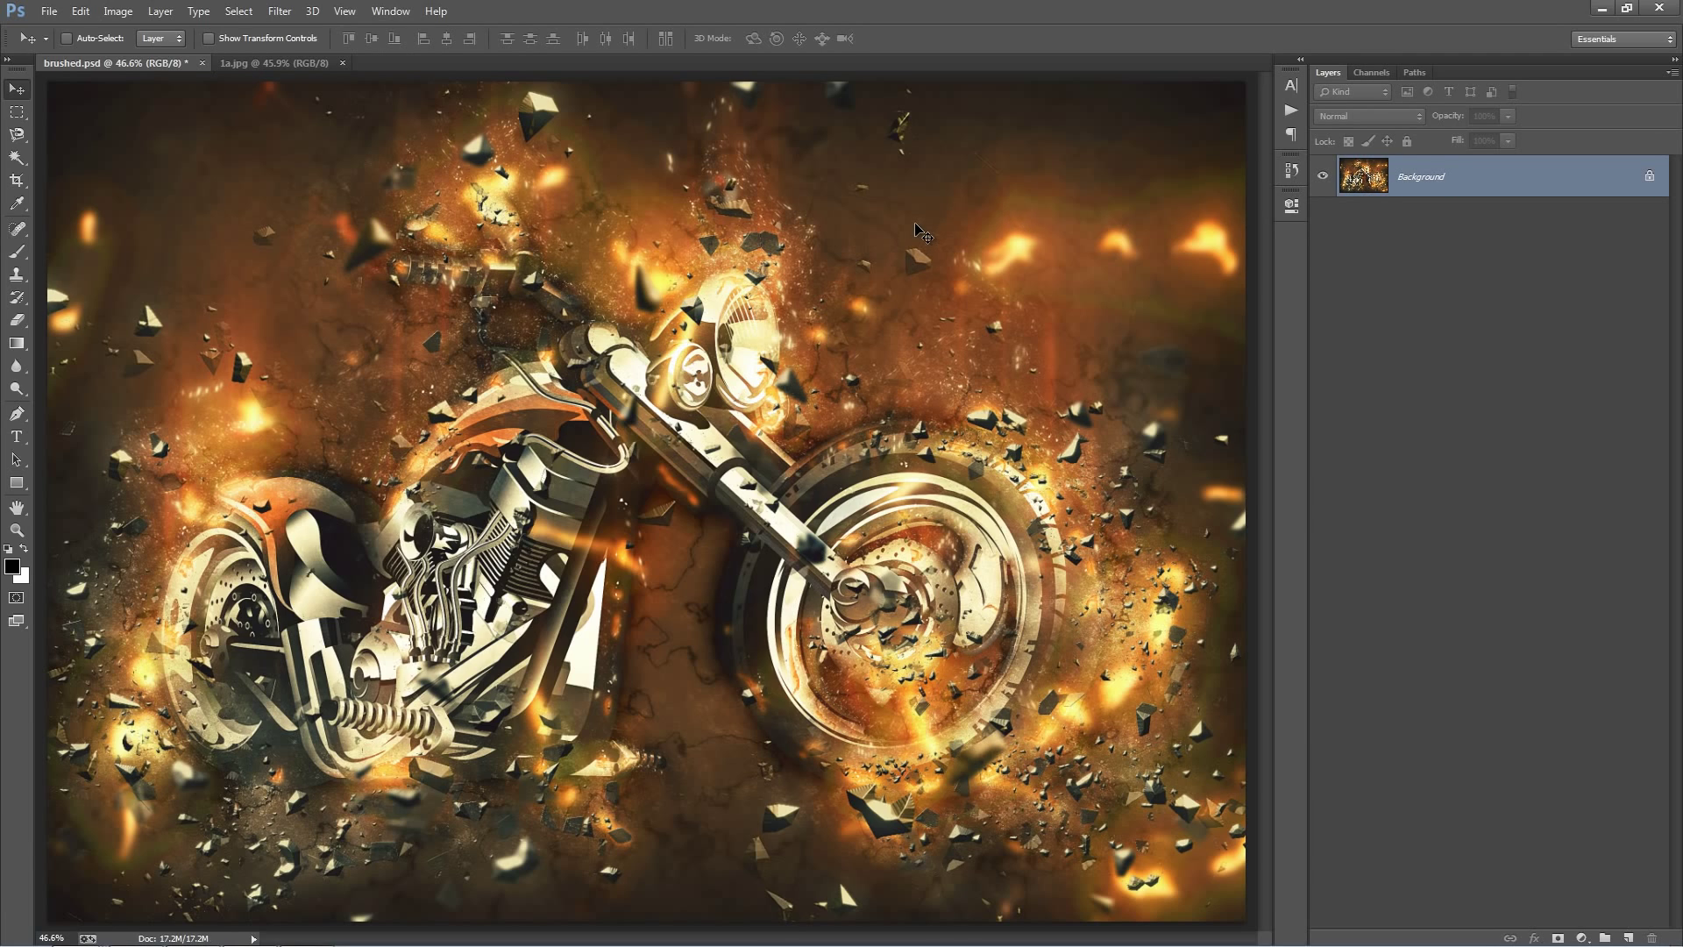
Play the Smile action from the Master Looks action set on the merged image
{"action": "left_click", "coordinate": [1291, 109]}
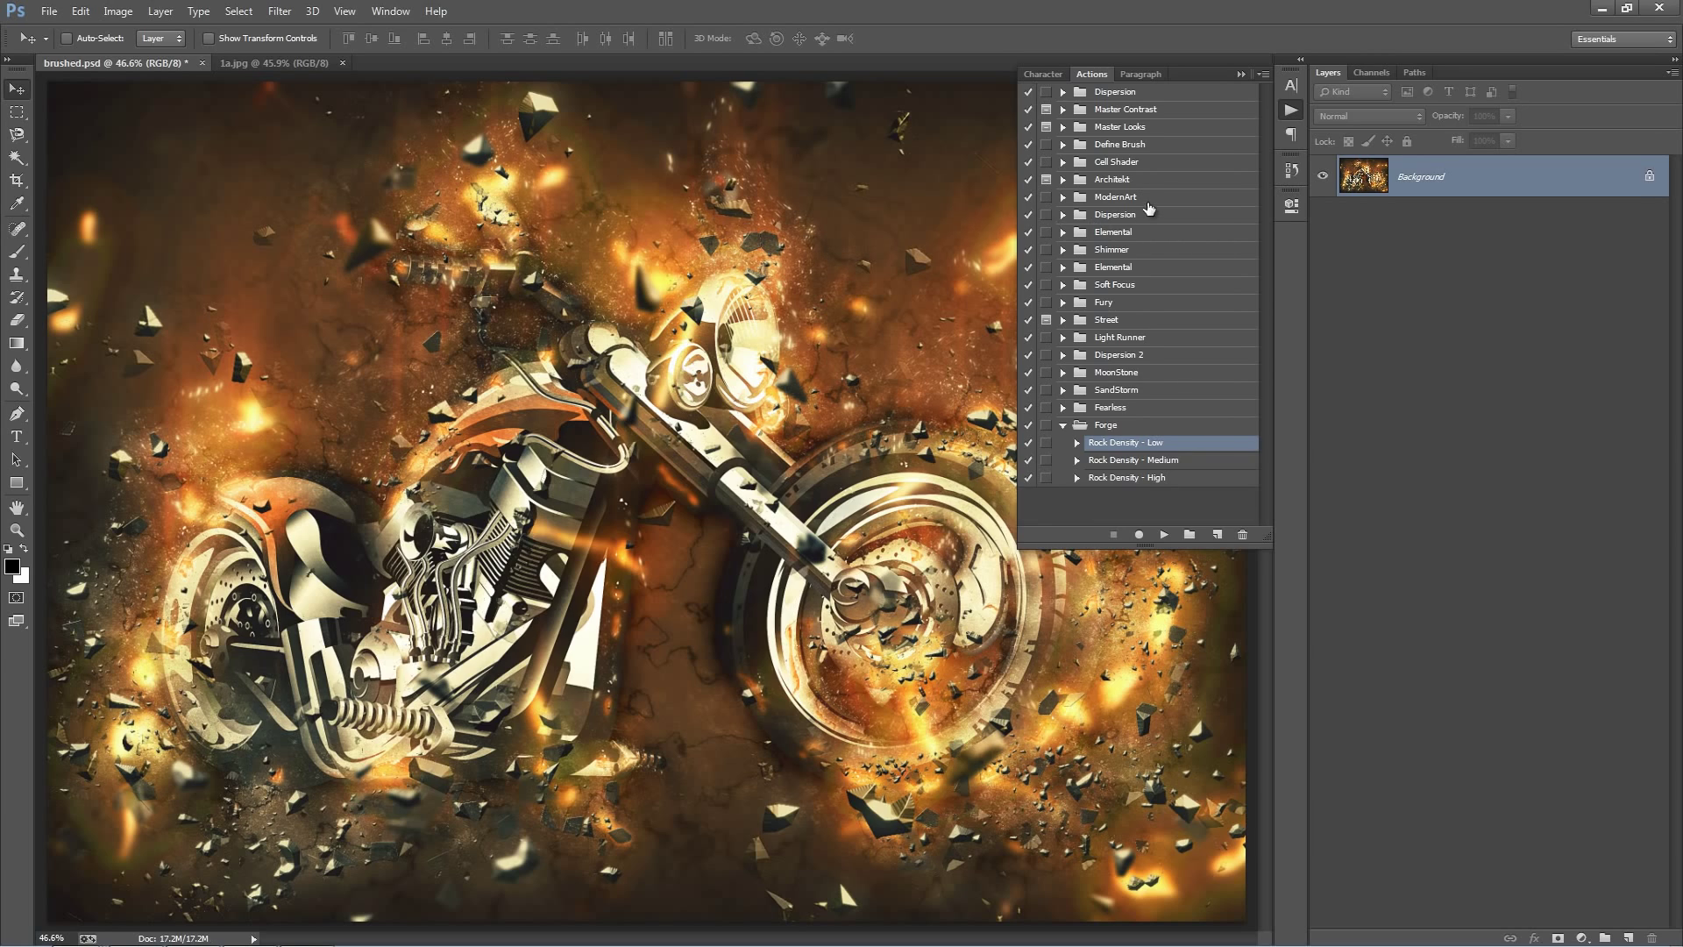
{"action": "left_click", "coordinate": [1139, 129]}
{"action": "left_click", "coordinate": [1141, 111], "text": "shift"}
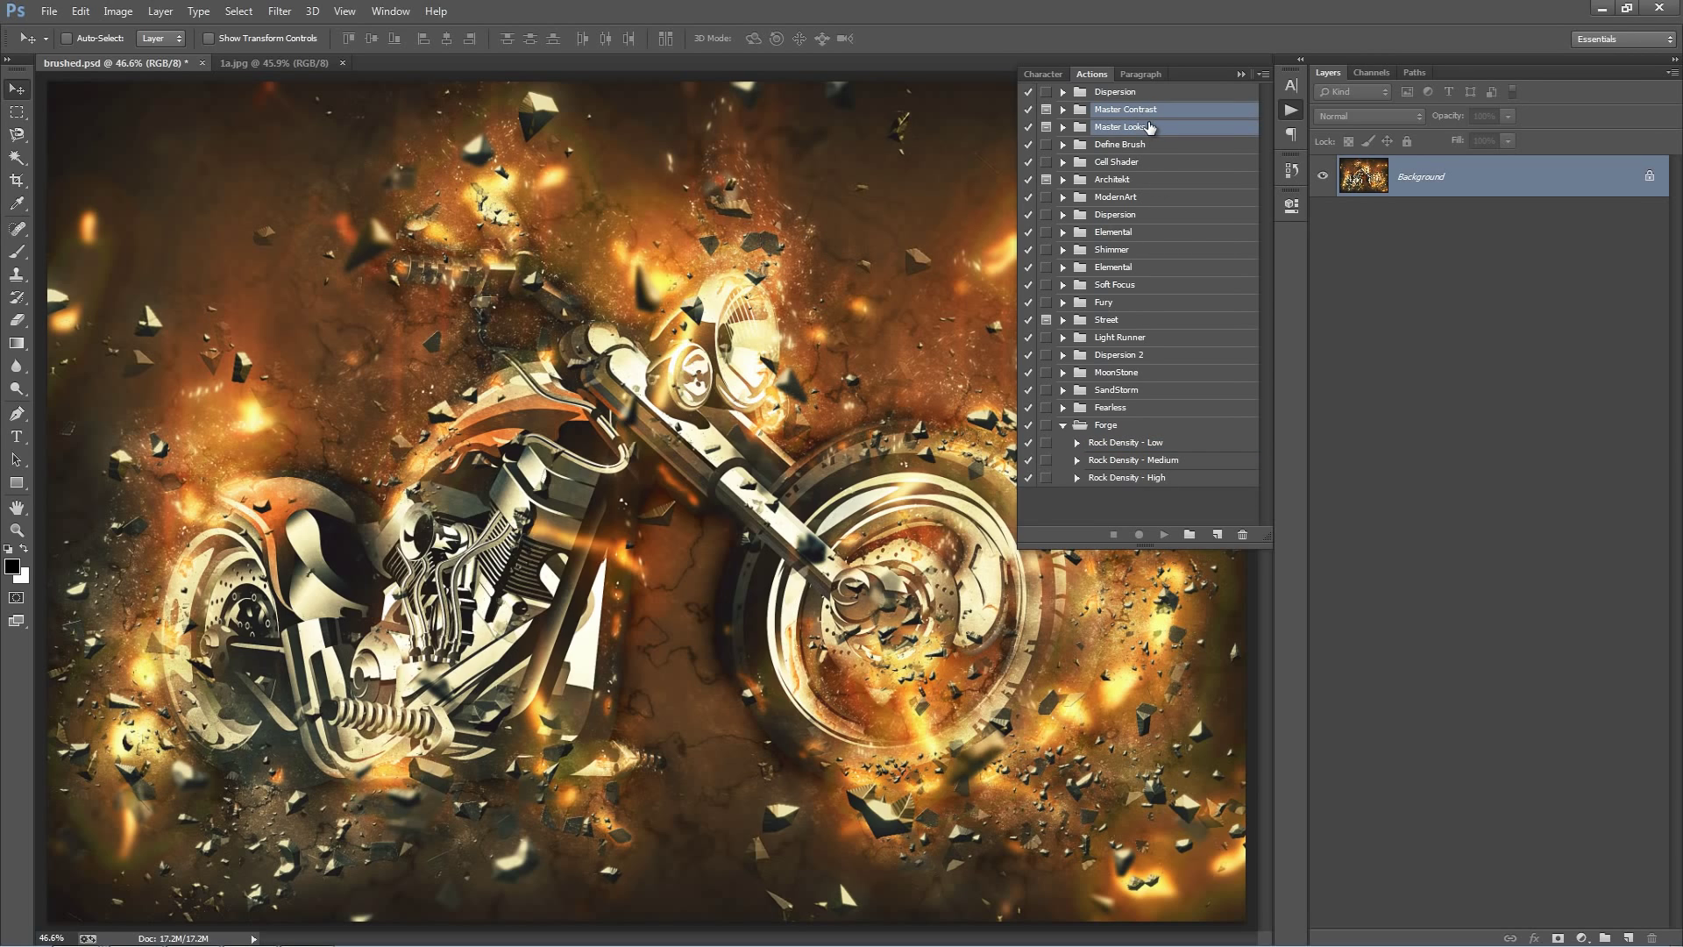
{"action": "left_click", "coordinate": [1150, 128]}
{"action": "left_click", "coordinate": [1159, 111], "text": "shift"}
{"action": "left_click", "coordinate": [1166, 146]}
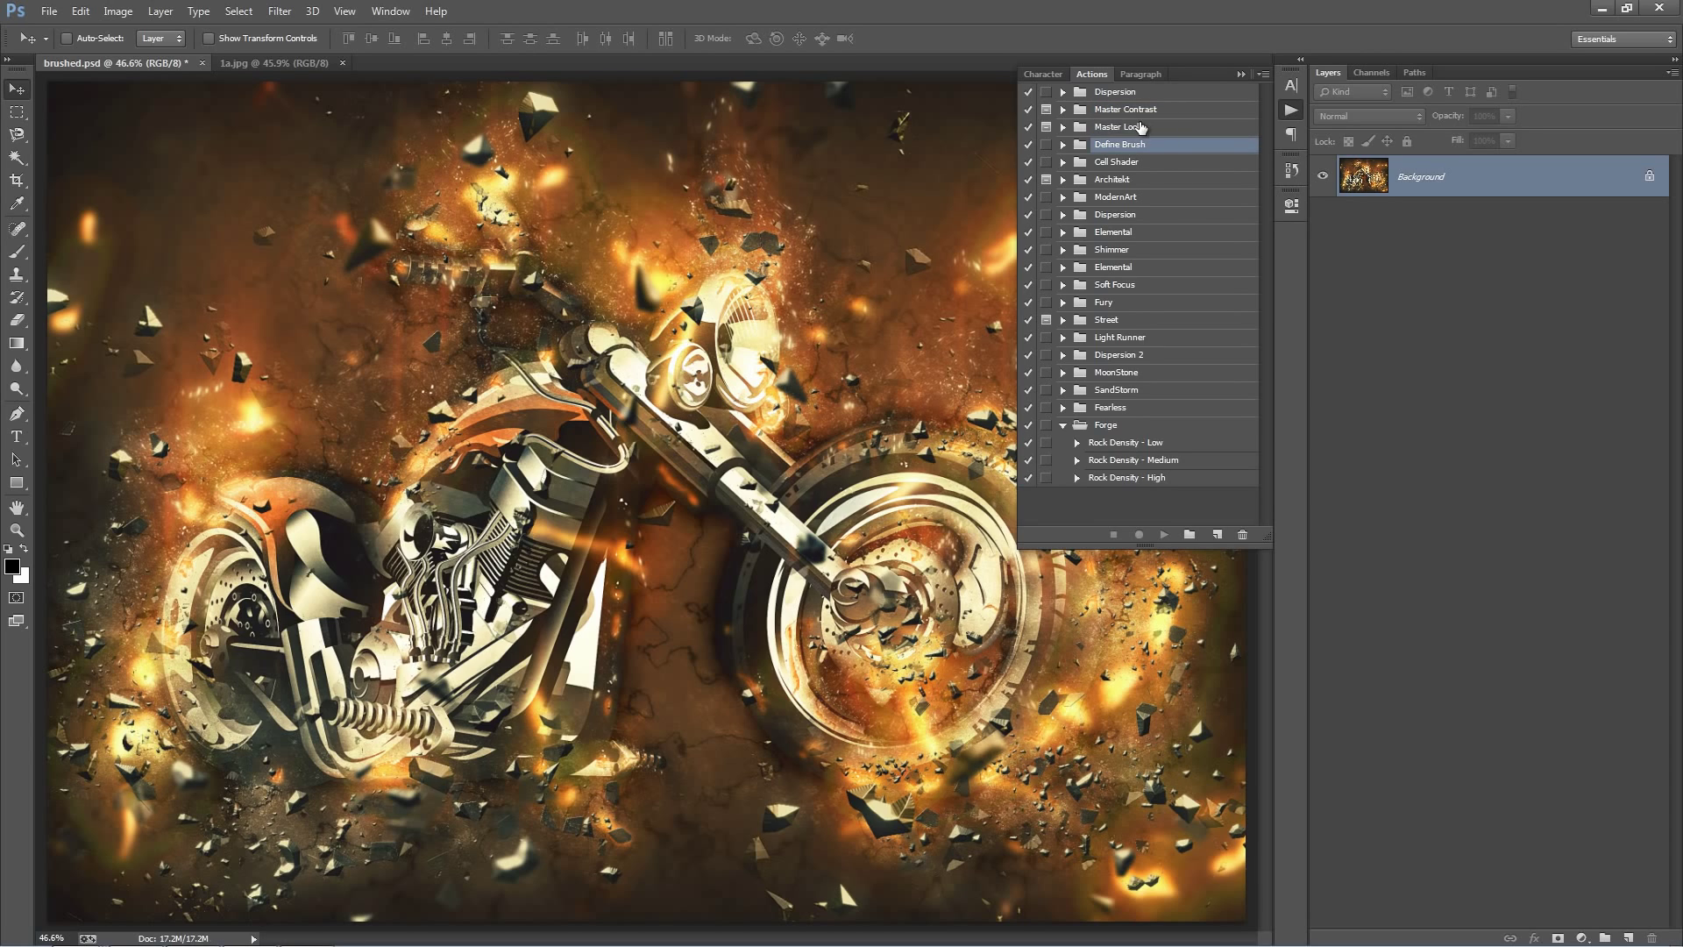
{"action": "left_click", "coordinate": [1140, 128]}
{"action": "left_click", "coordinate": [1063, 128]}
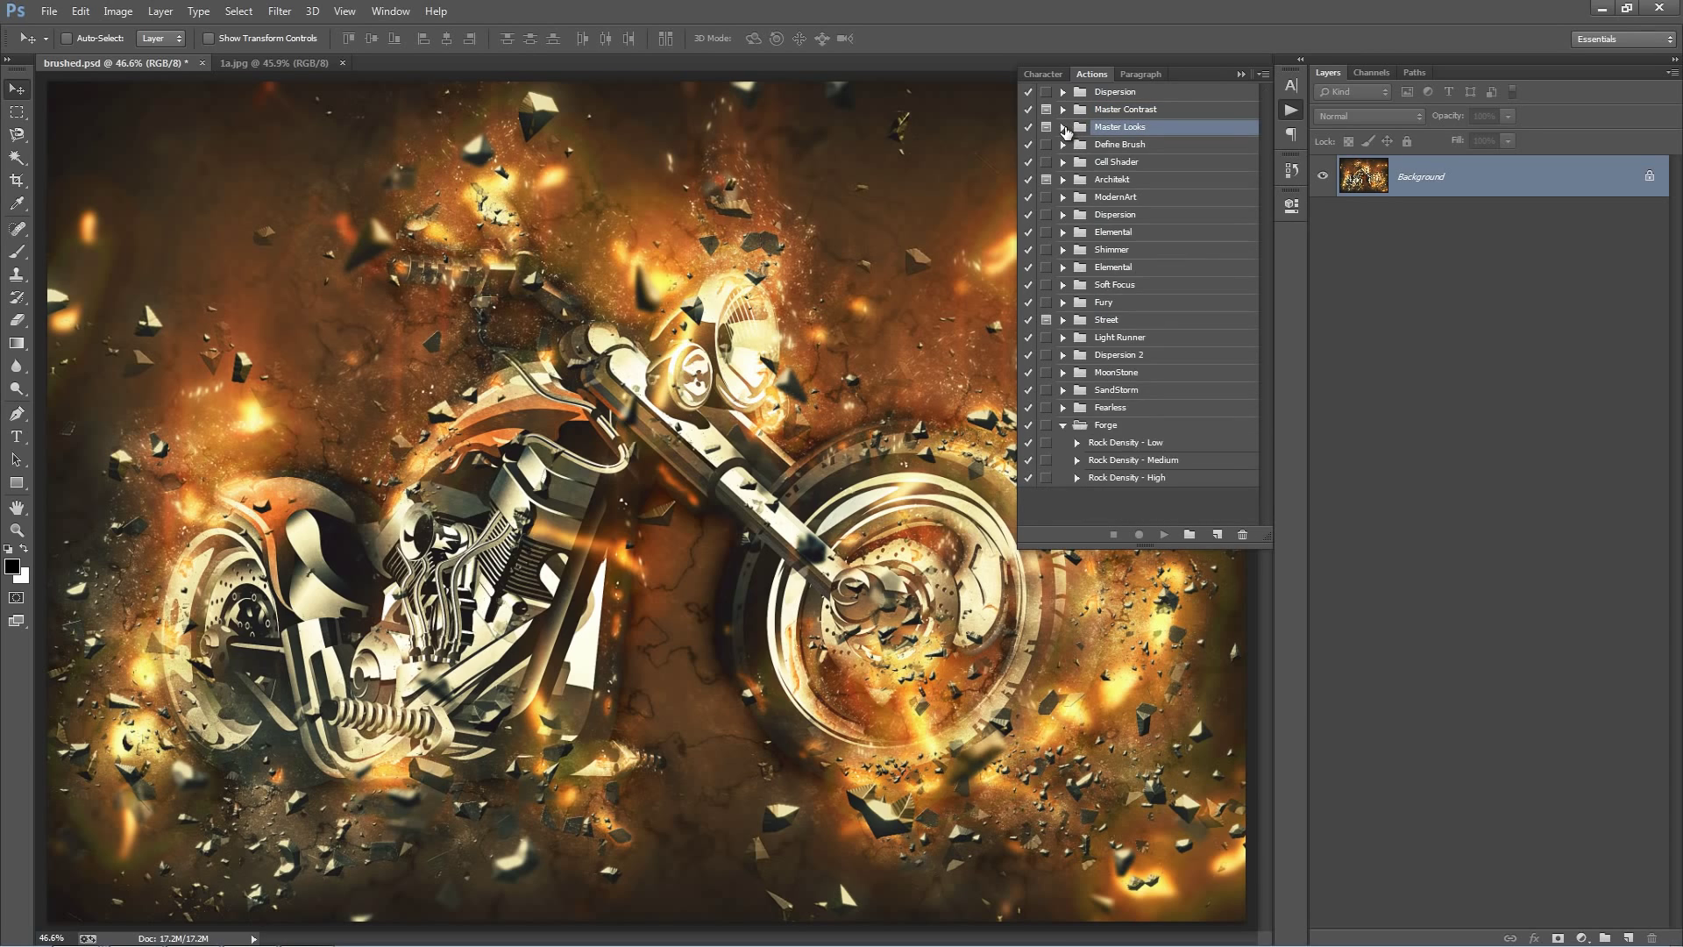
{"action": "left_click", "coordinate": [1124, 235]}
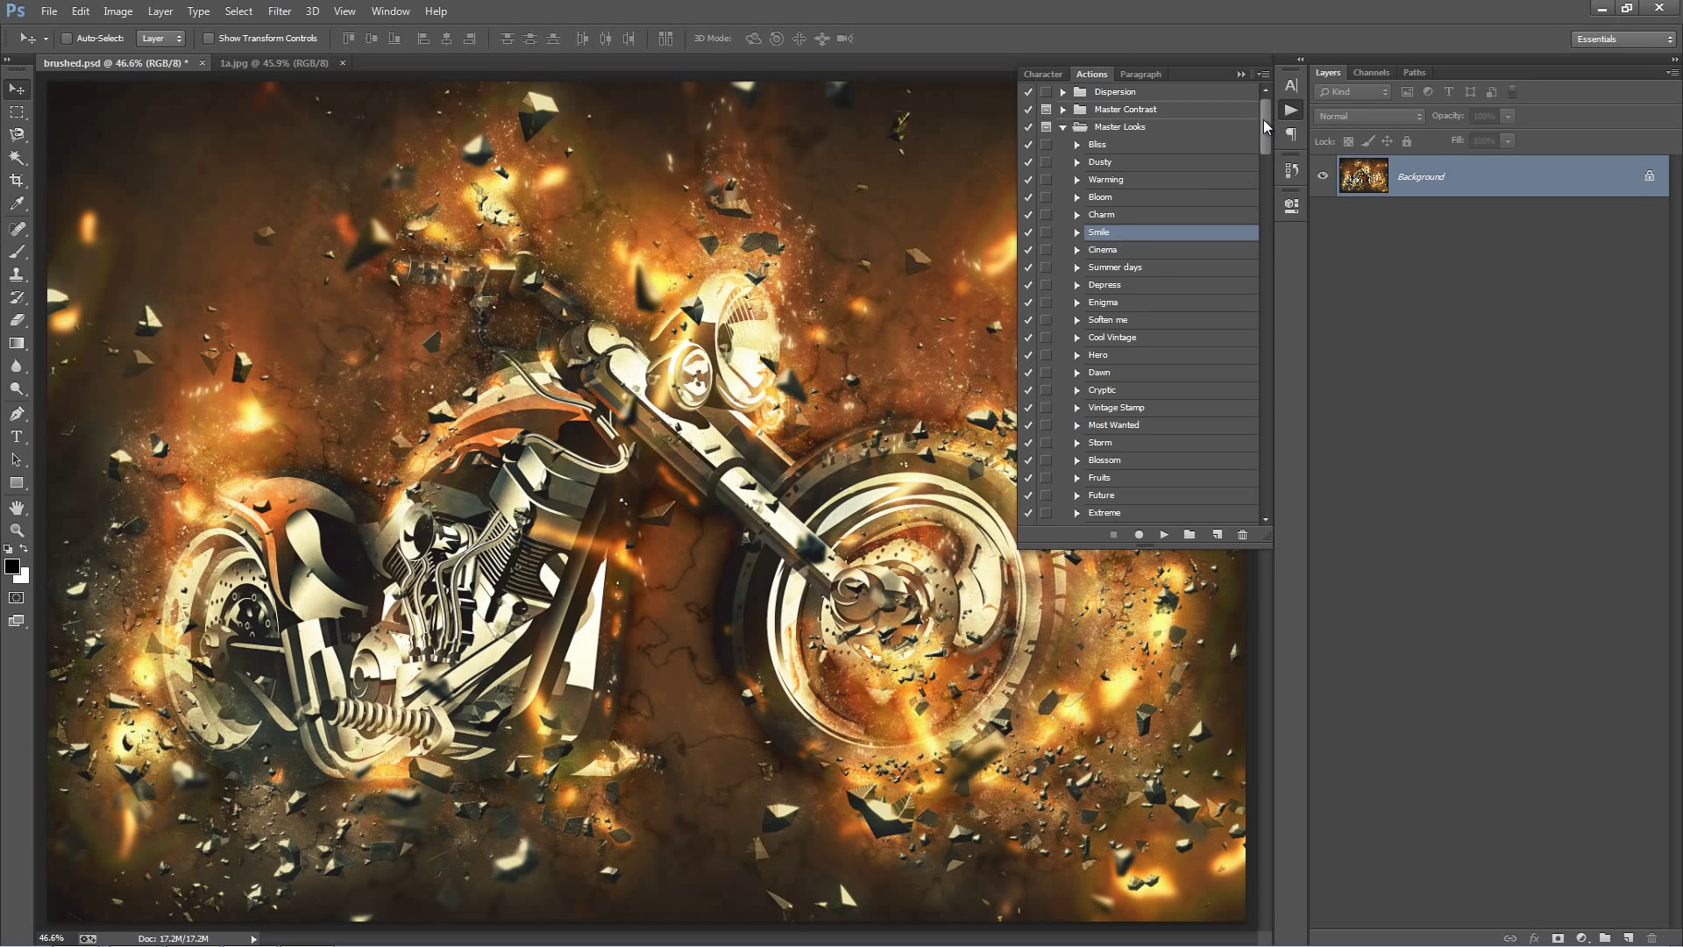
{"action": "mouse_move", "coordinate": [1263, 119]}
{"action": "left_mouse_down"}
{"action": "mouse_move", "coordinate": [1243, 456]}
{"action": "mouse_move", "coordinate": [1253, 130]}
{"action": "left_mouse_up"}
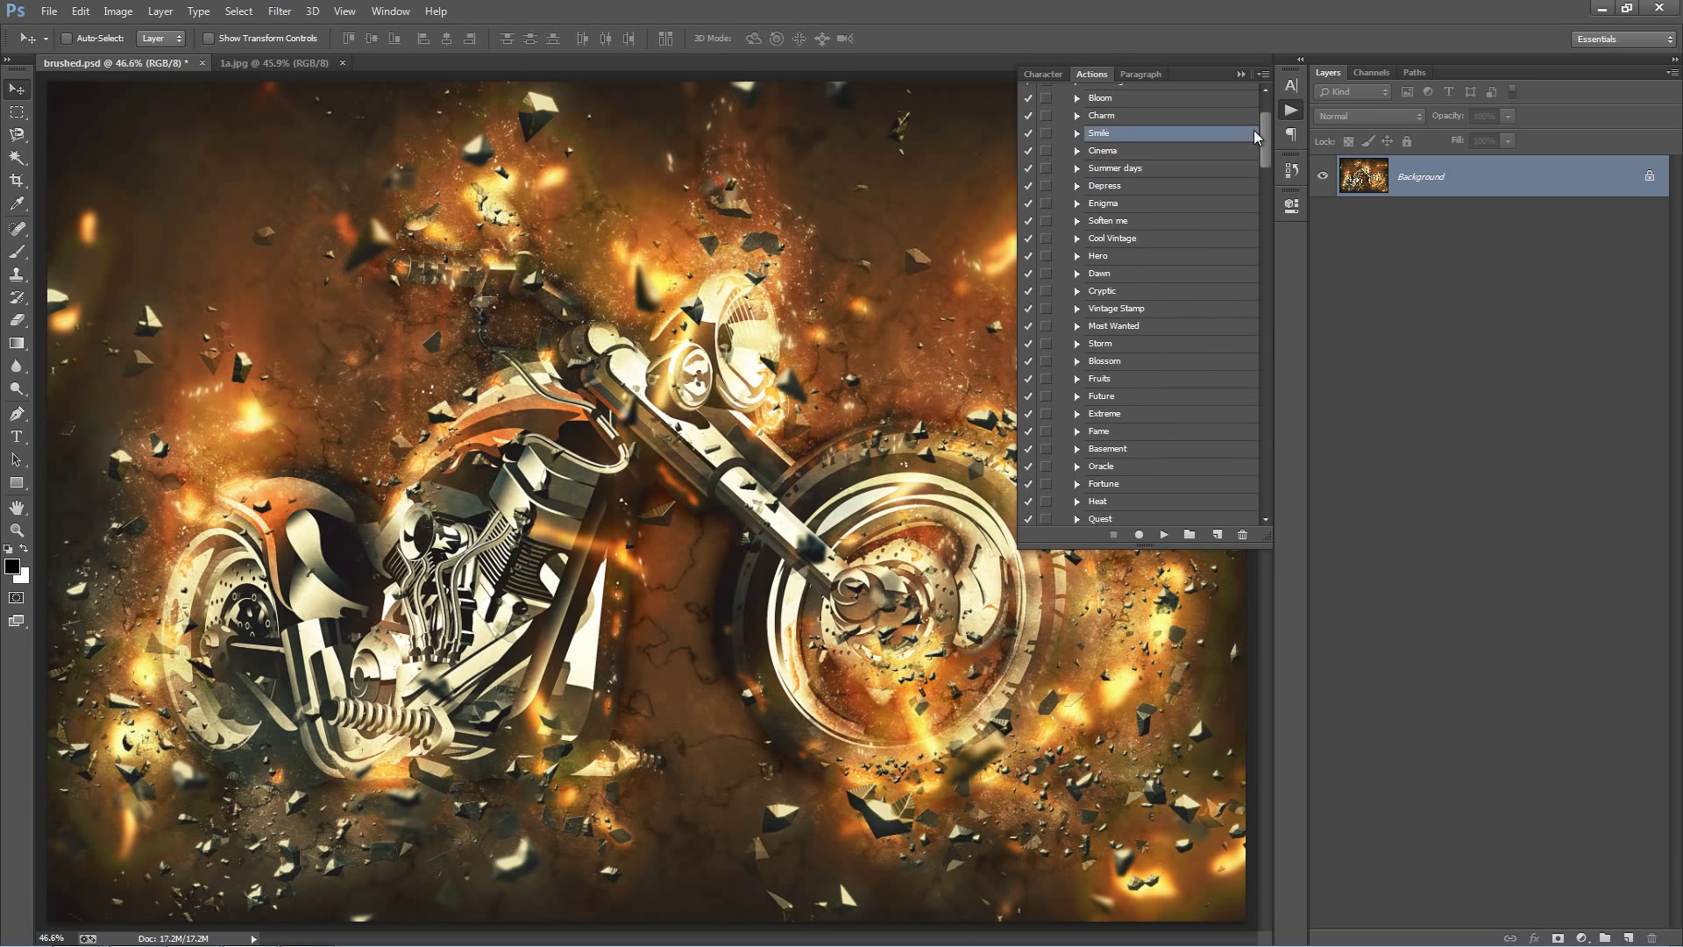
{"action": "left_click", "coordinate": [1164, 534]}
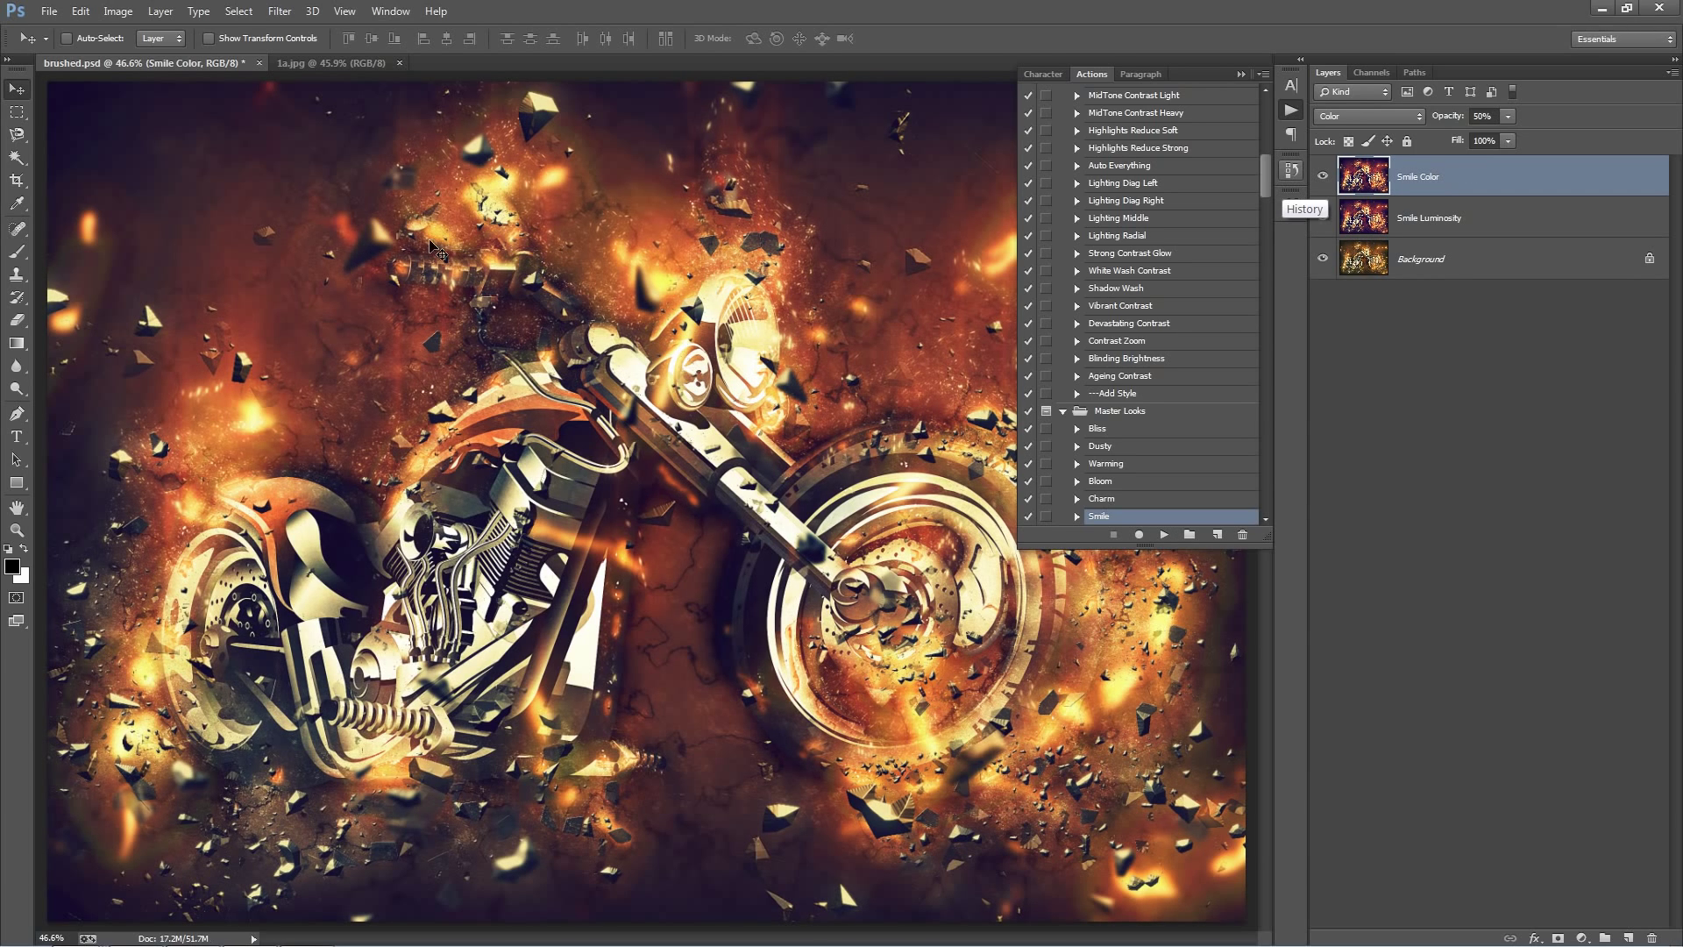
Try several opacities on the Smile Color layer, ending at 49%
{"action": "scroll", "coordinate": [1197, 386], "scroll_direction": "down", "scroll_amount": 3}
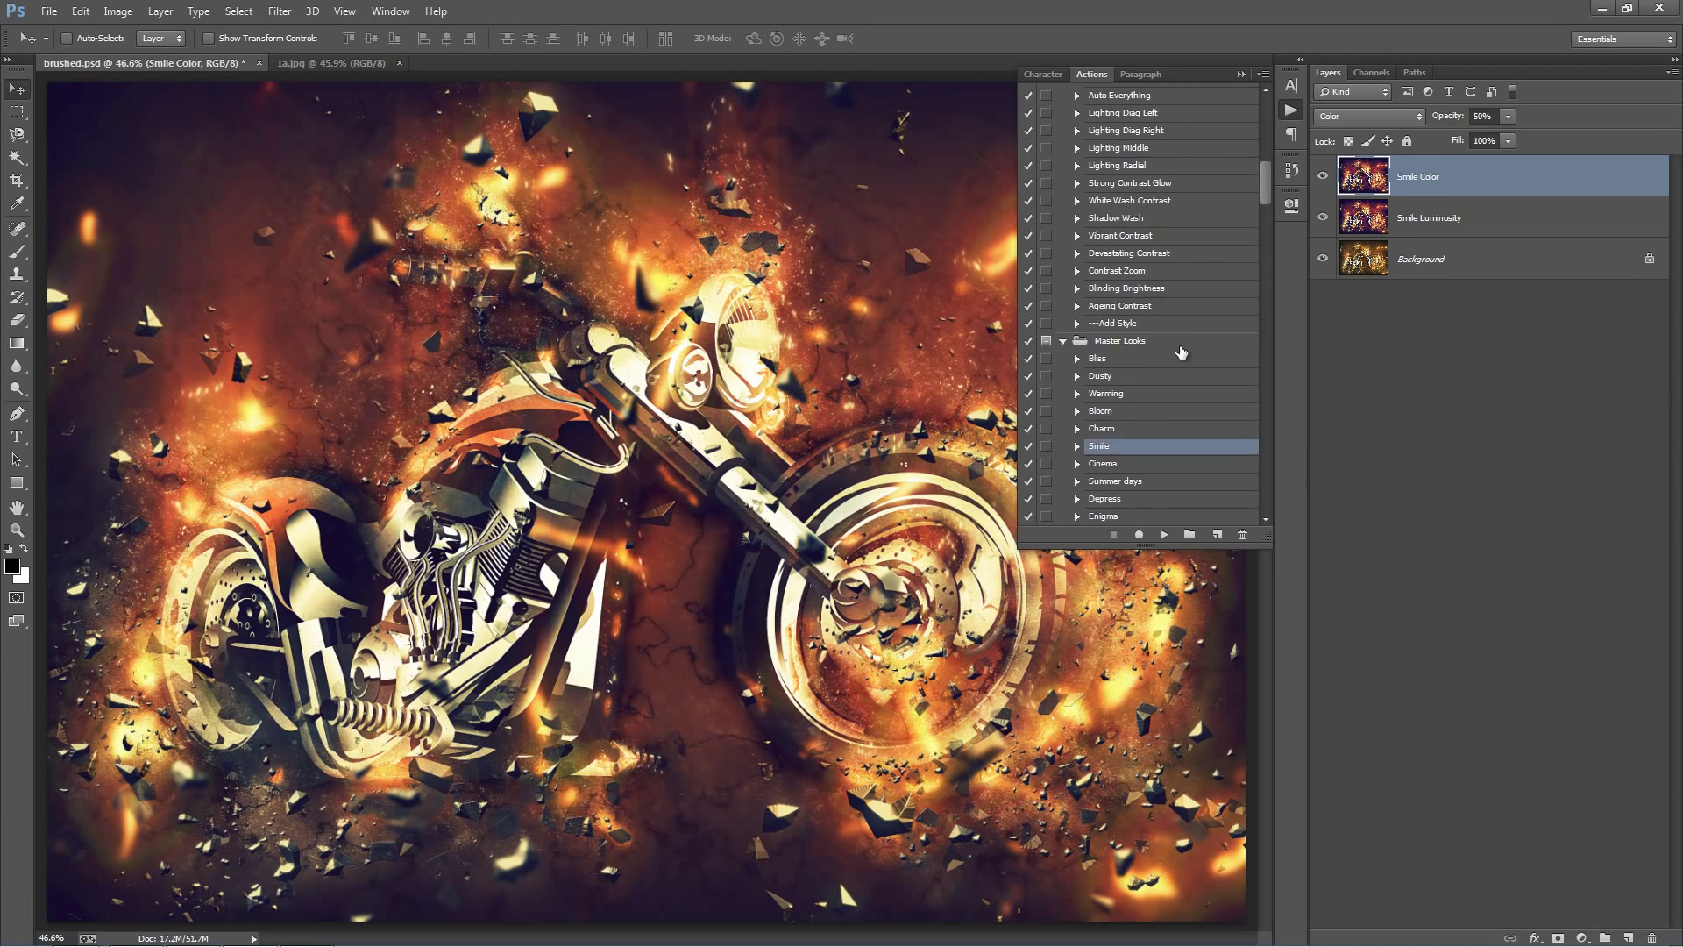
{"action": "left_click", "coordinate": [1473, 233]}
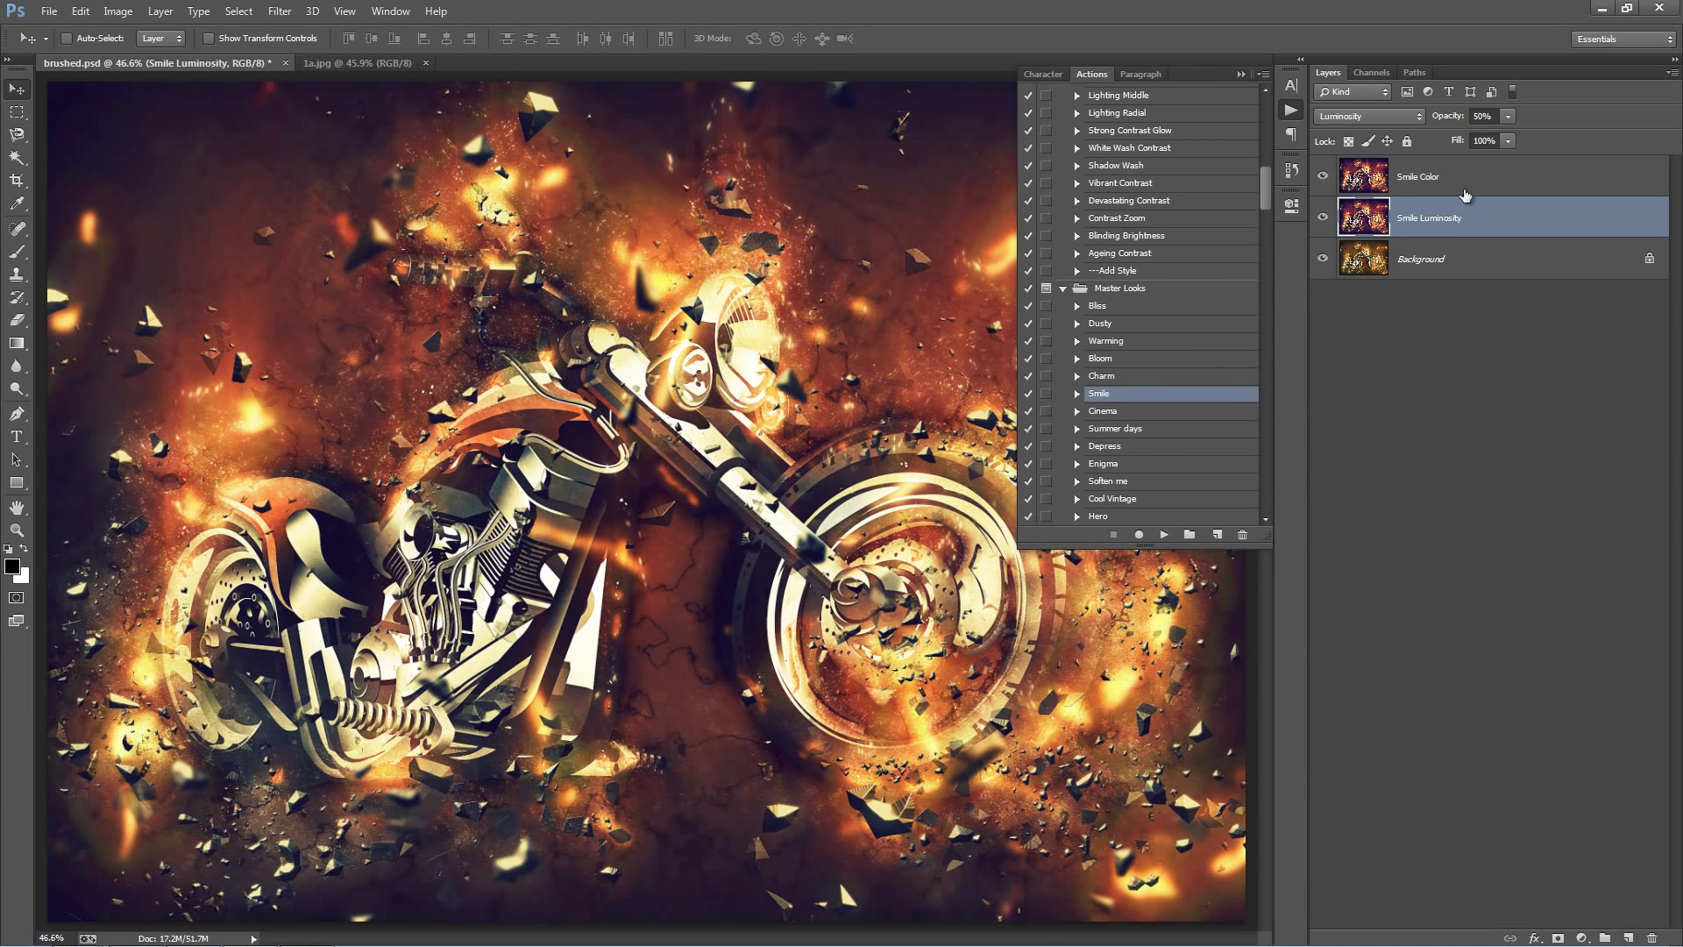
{"action": "left_click", "coordinate": [1462, 189]}
{"action": "left_click", "coordinate": [1450, 116]}
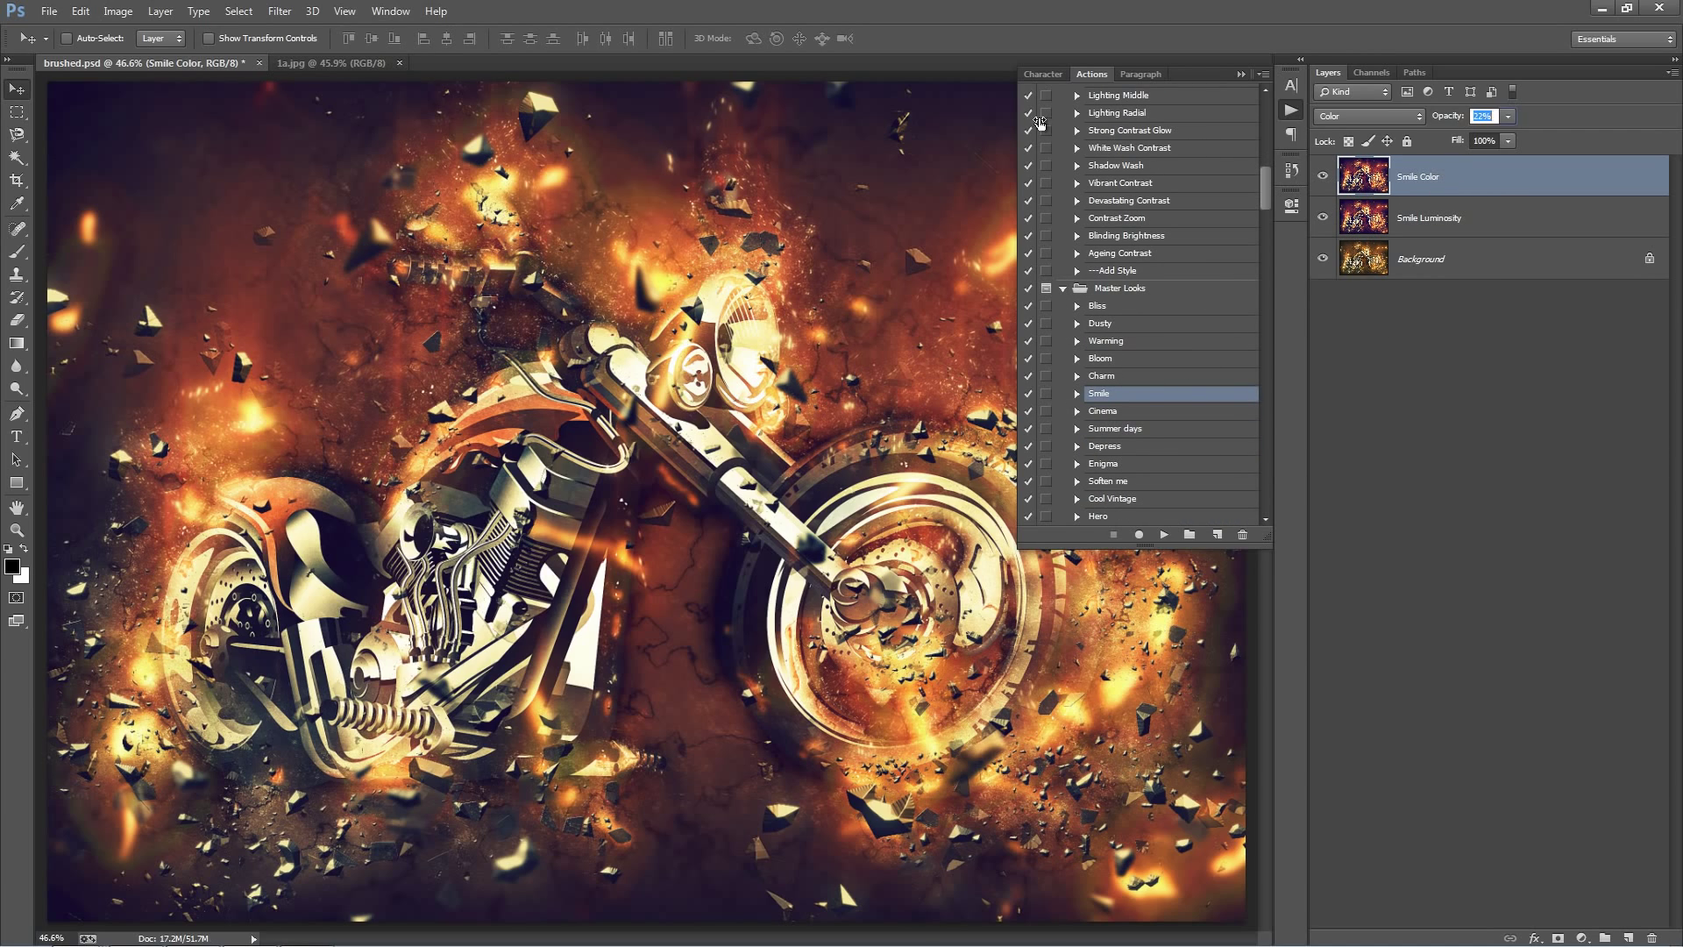
{"action": "type", "text": "100"}
{"action": "key", "text": "Return"}
{"action": "type", "text": "40"}
{"action": "key", "text": "Return"}
{"action": "type", "text": "49"}
Test the Smile Luminosity layer at zero opacity and set its opacity to 59%
{"action": "left_click", "coordinate": [1511, 224]}
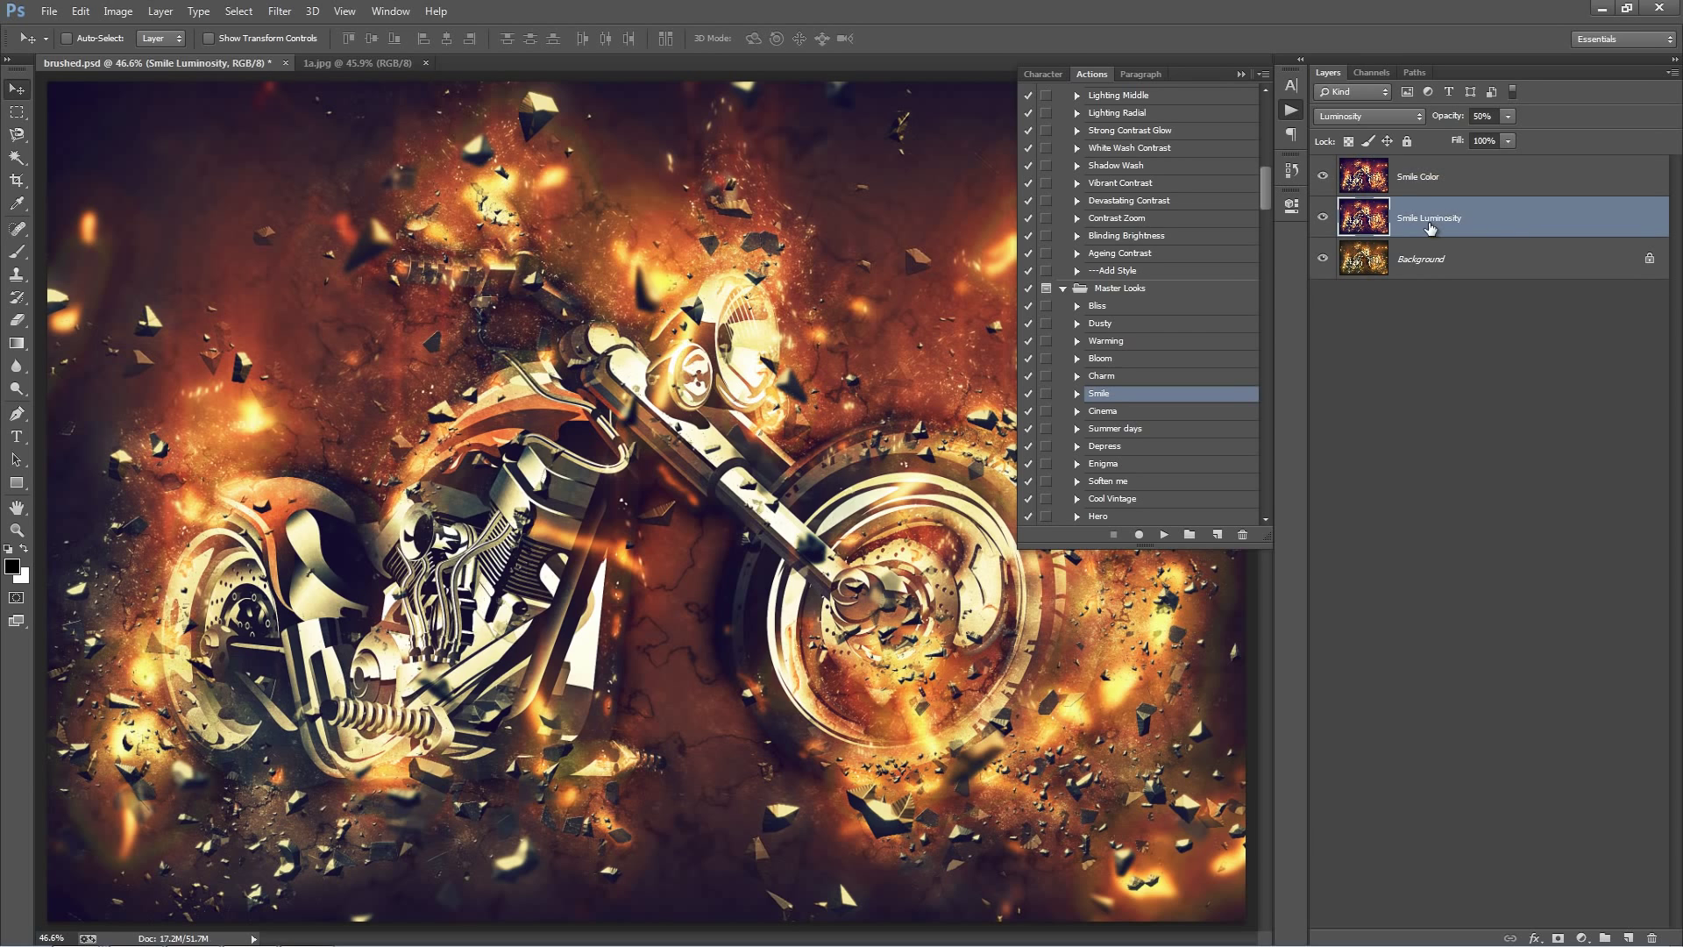
{"action": "left_click", "coordinate": [1450, 124]}
{"action": "type", "text": "0"}
{"action": "key", "text": "Return"}
{"action": "type", "text": "59"}
{"action": "key", "text": "Return"}
{"action": "left_click", "coordinate": [561, 200]}
Play the Warming action from Master Looks and move the Warming Color and Warming Luminosity layers above the Smile layers
{"action": "left_click", "coordinate": [1106, 341]}
{"action": "left_click", "coordinate": [1163, 534]}
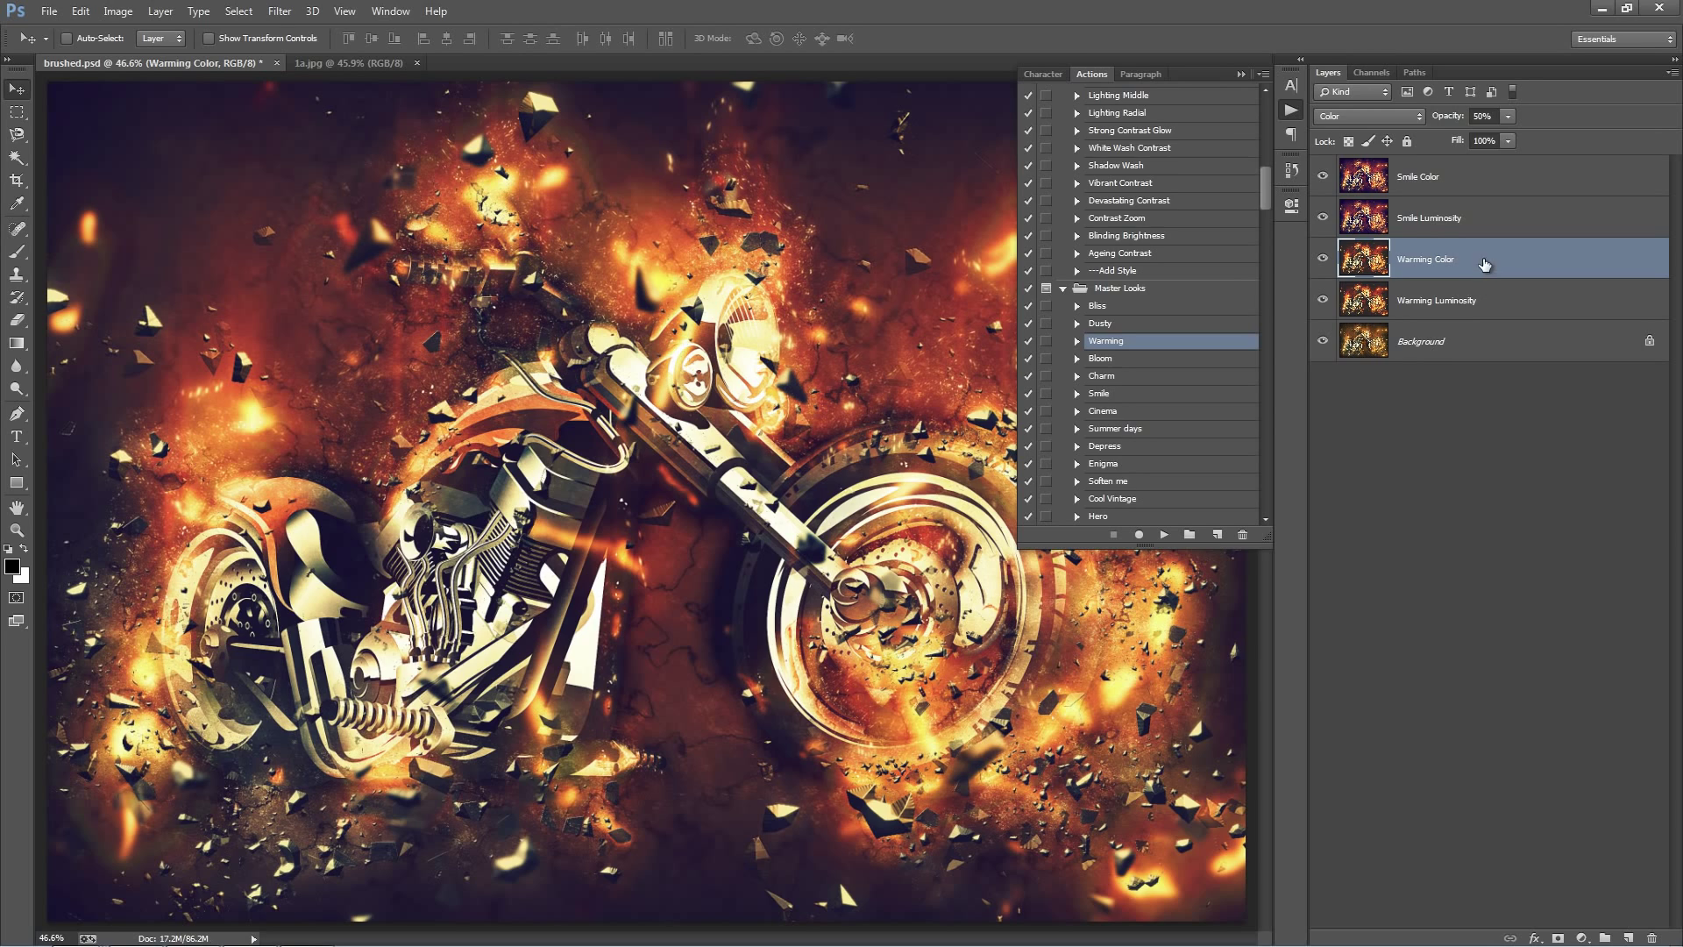
{"action": "left_click", "coordinate": [1459, 303], "text": "shift"}
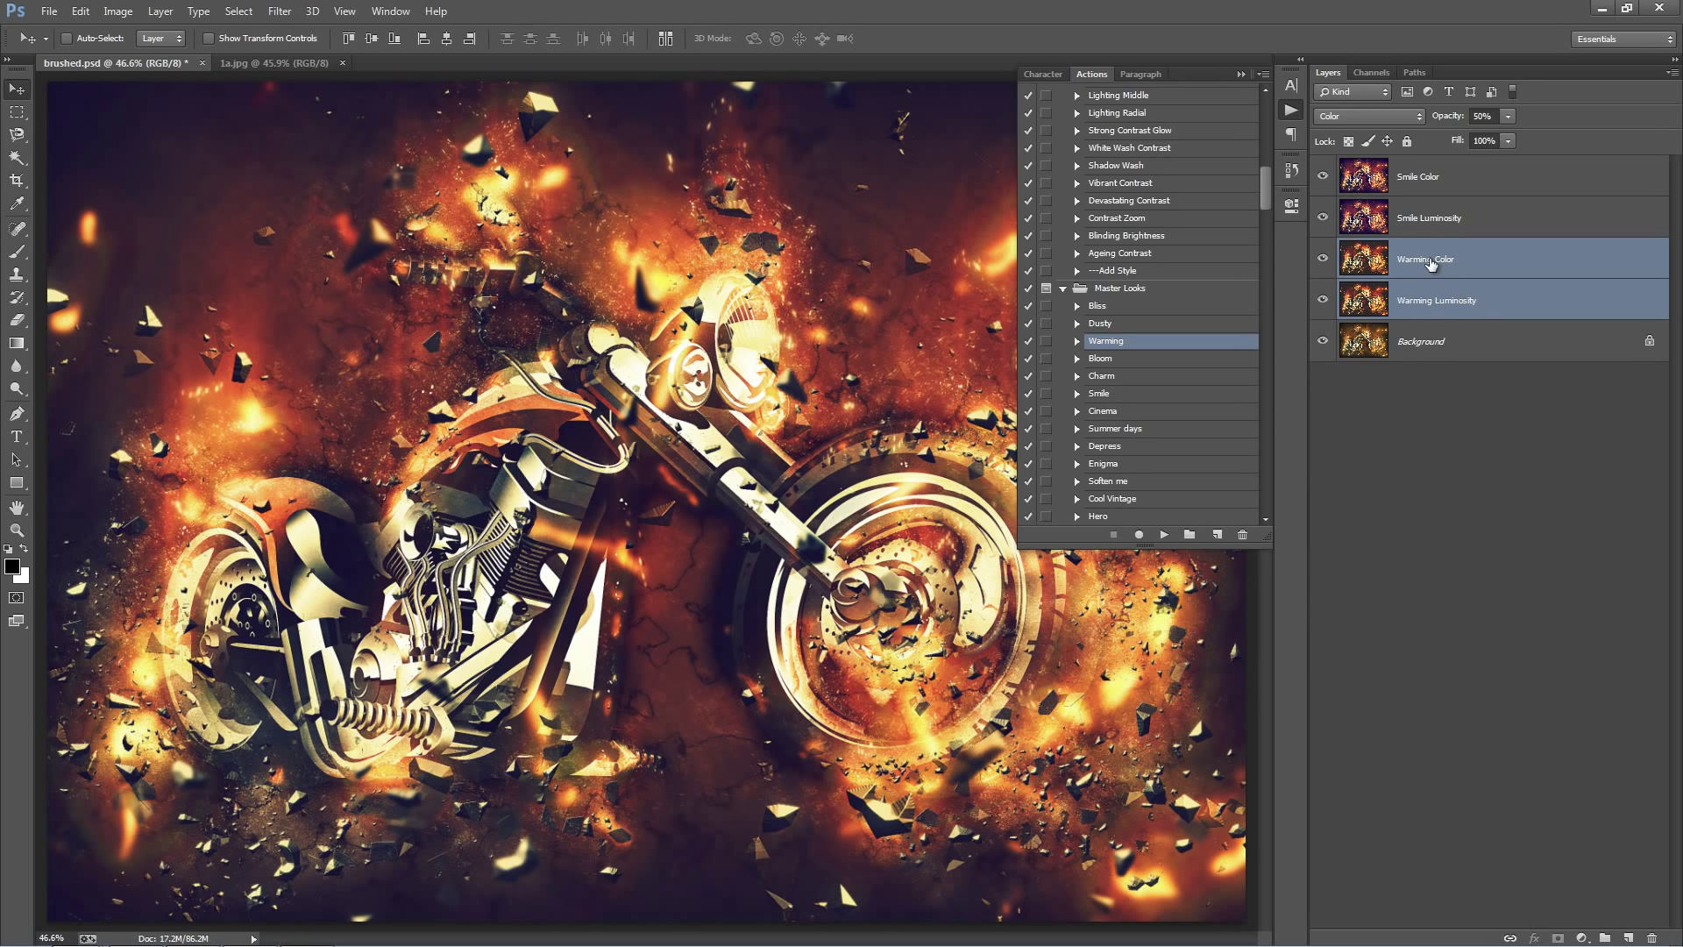
{"action": "left_click_drag", "start_coordinate": [1427, 263], "coordinate": [1437, 159]}
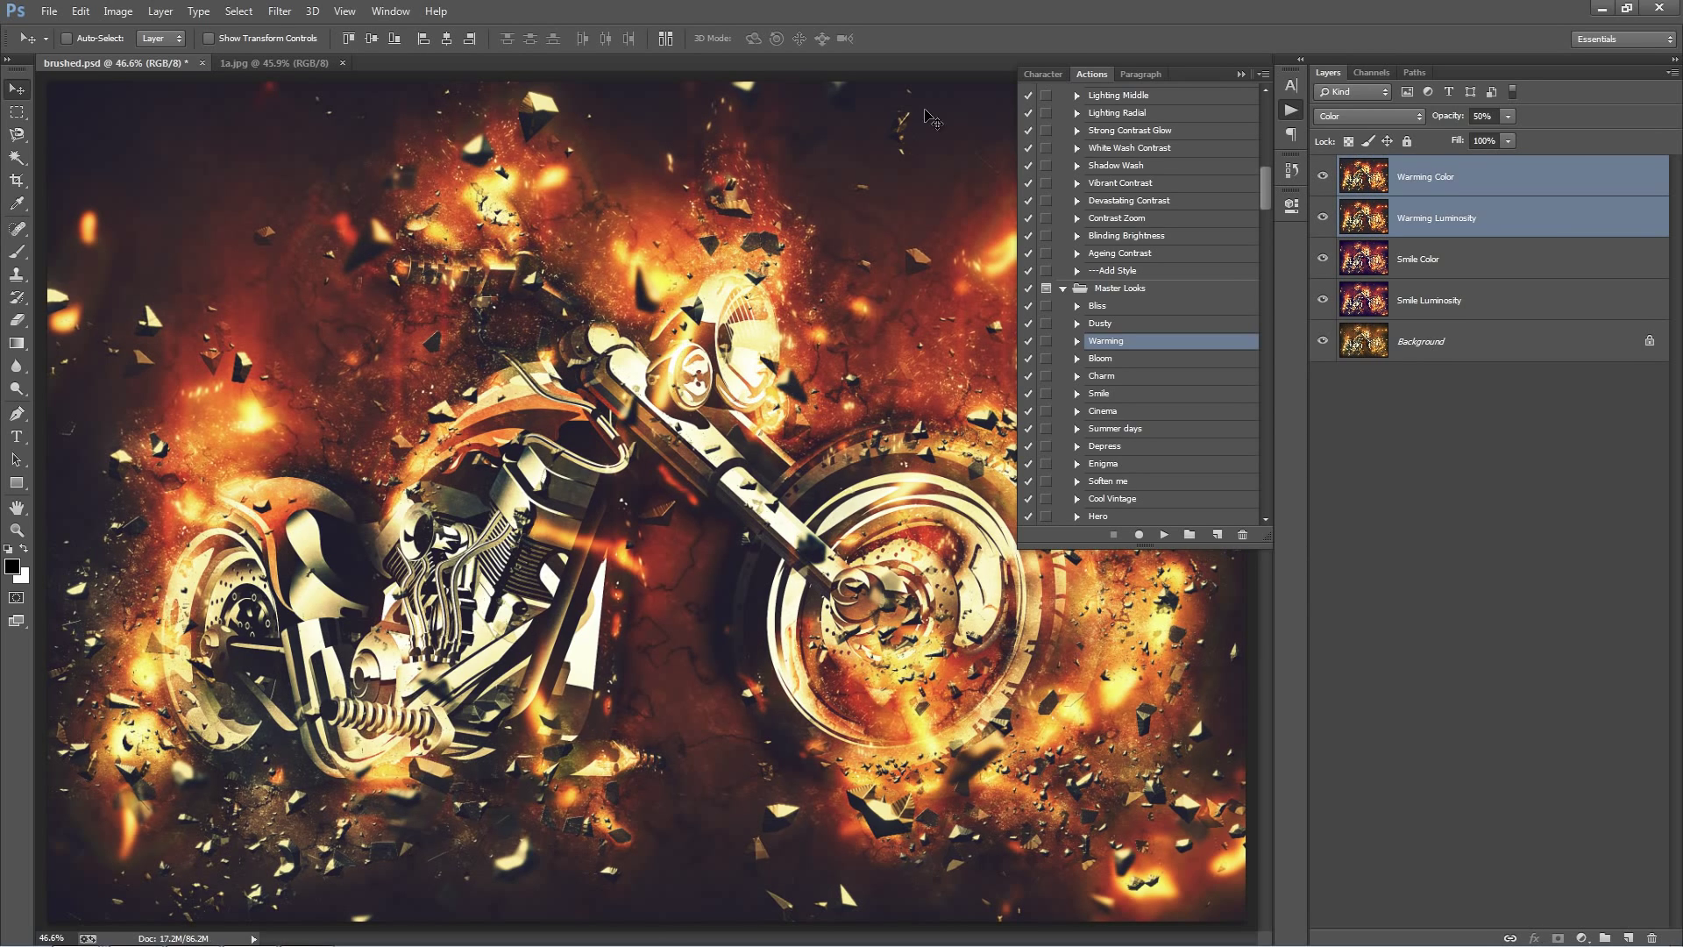
Lower the opacity of the Warming Color and Warming Luminosity layers to 27% and hide the action list
{"action": "left_click", "coordinate": [1479, 216], "text": "ctrl"}
{"action": "left_click", "coordinate": [1479, 217], "text": "ctrl"}
{"action": "left_click_drag", "start_coordinate": [1446, 122], "coordinate": [1341, 120]}
{"action": "left_click_drag", "start_coordinate": [310, 165], "coordinate": [142, 175]}
{"action": "left_click", "coordinate": [1241, 74]}
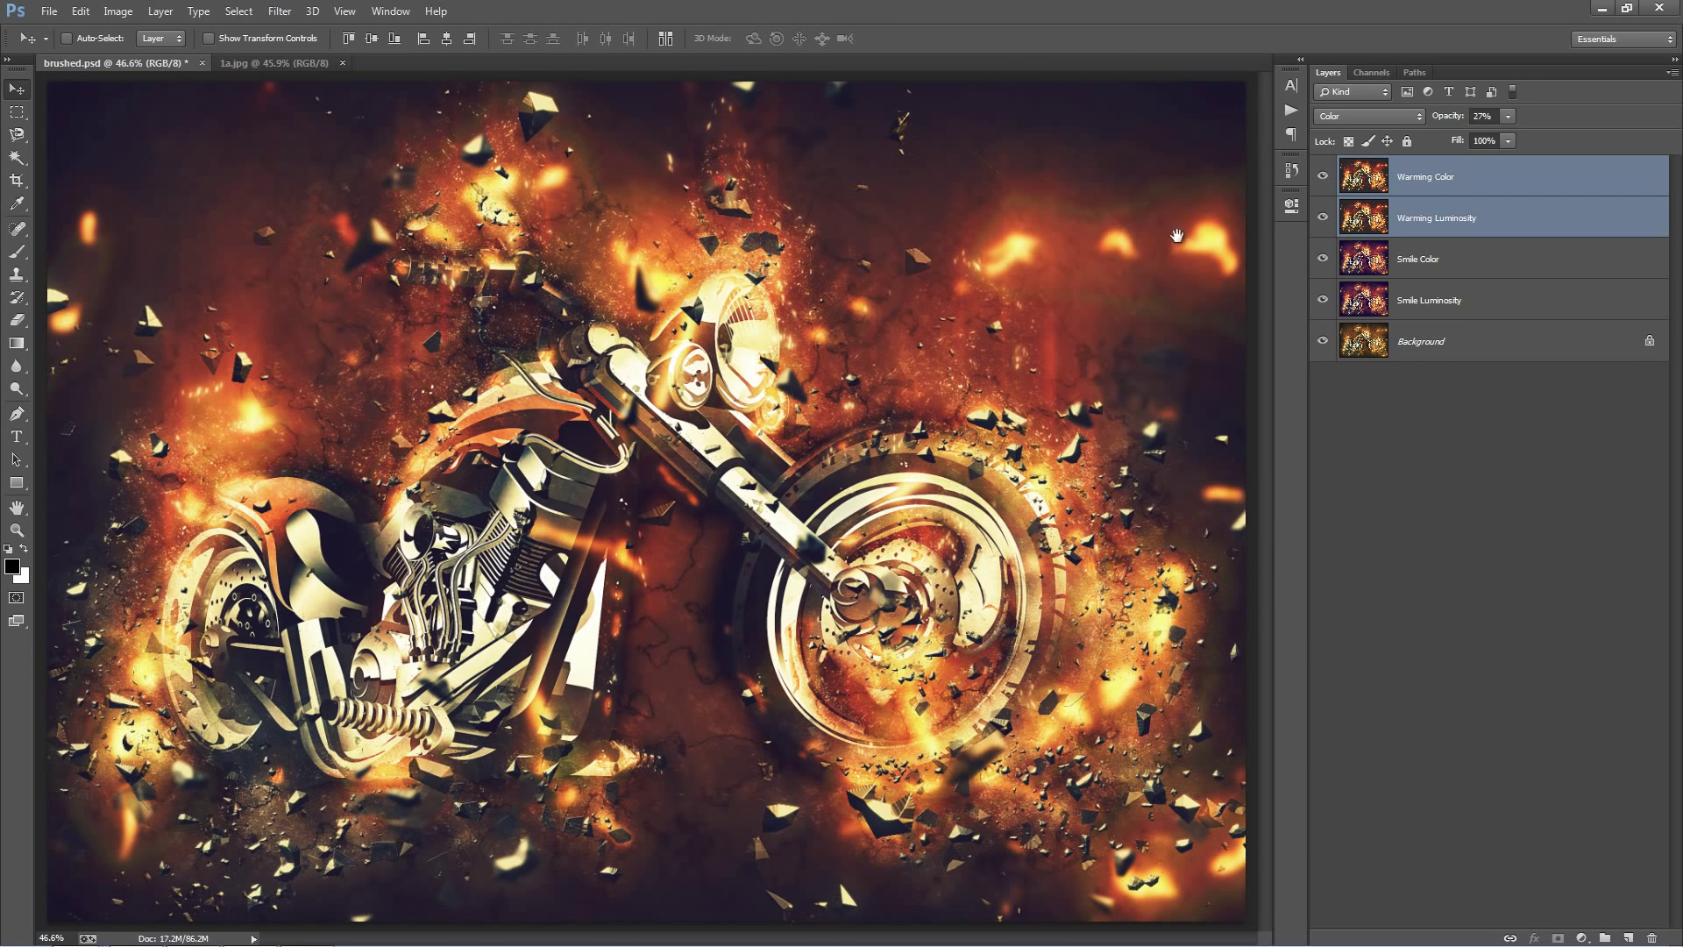